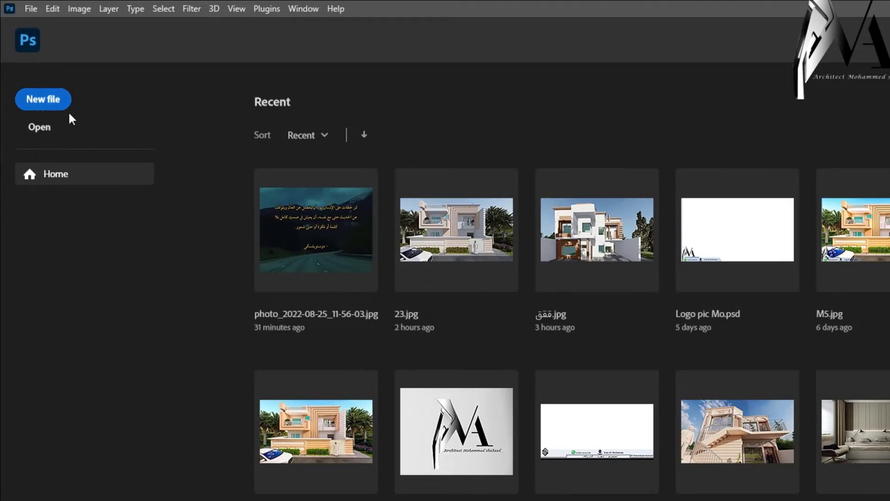
- Start a new document and set its size to 50 cm wide by 55 cm high
{"action": "left_click", "coordinate": [42, 112]}
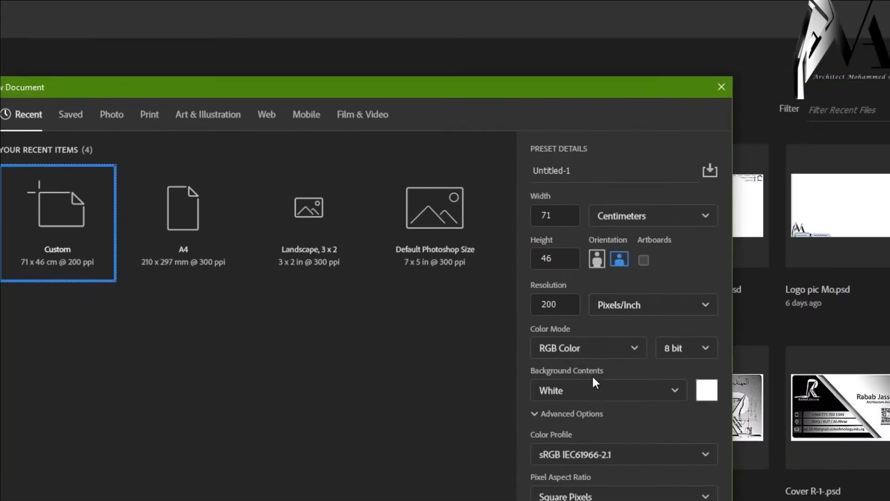
{"action": "left_click", "coordinate": [602, 215]}
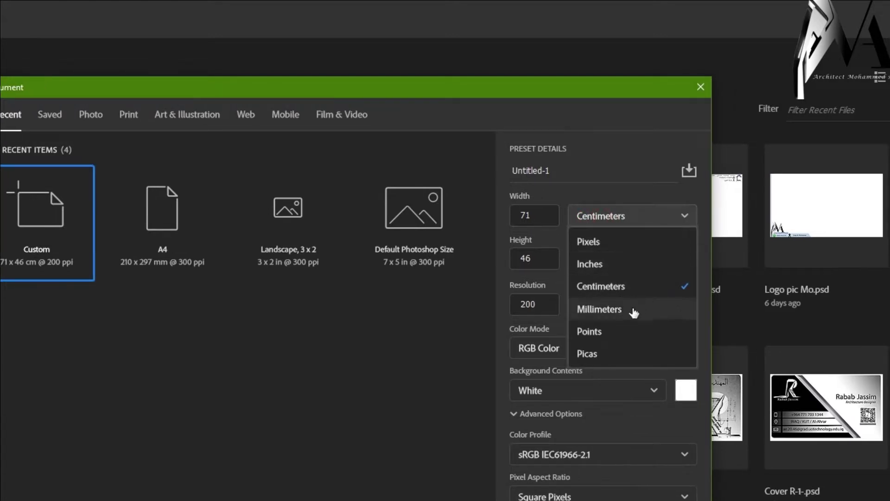
{"action": "left_click", "coordinate": [546, 216]}
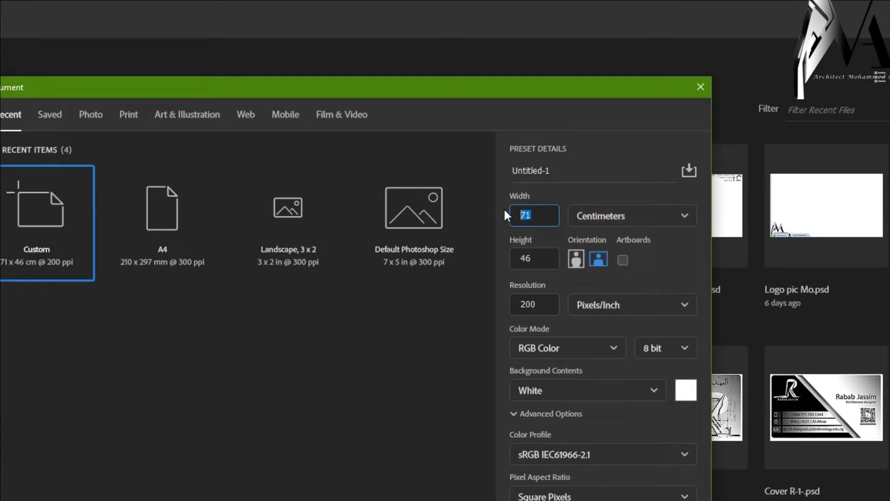
{"action": "type", "text": "50"}
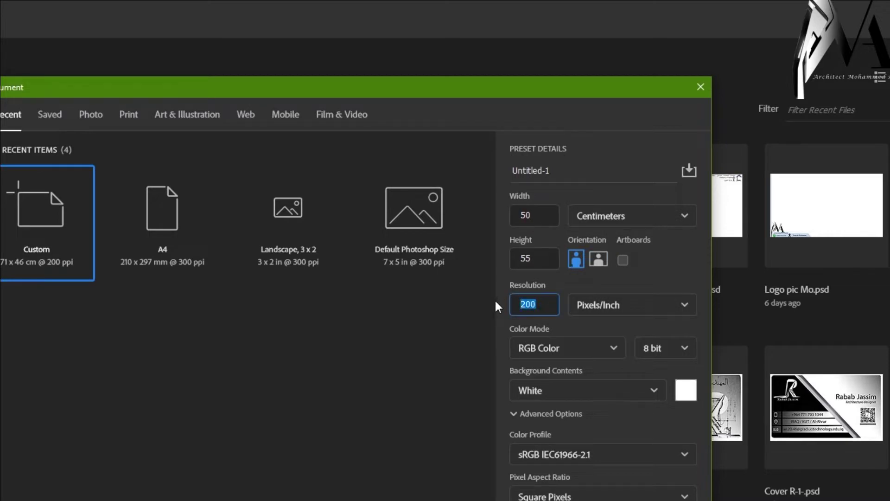
{"action": "type", "text": "5"}
- Set the new document's resolution unit to Pixels/Centimeter and its colour depth to 16 bit
{"action": "left_click", "coordinate": [592, 304]}
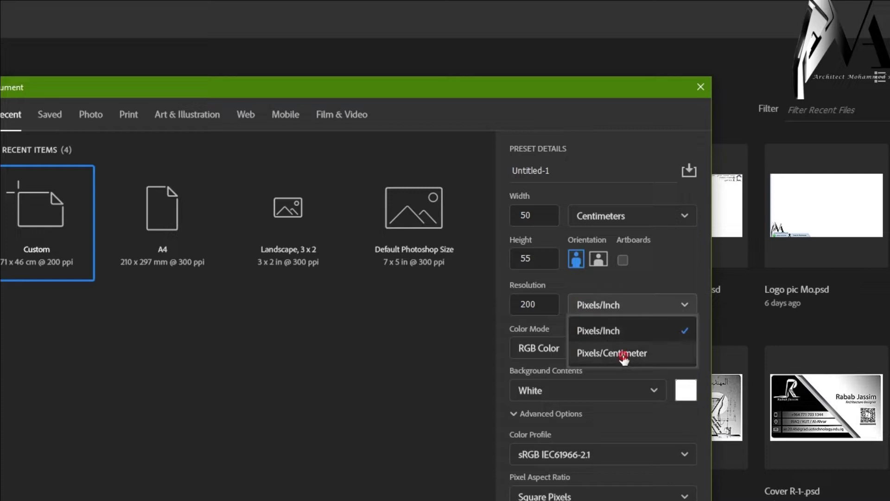
{"action": "left_click", "coordinate": [624, 355]}
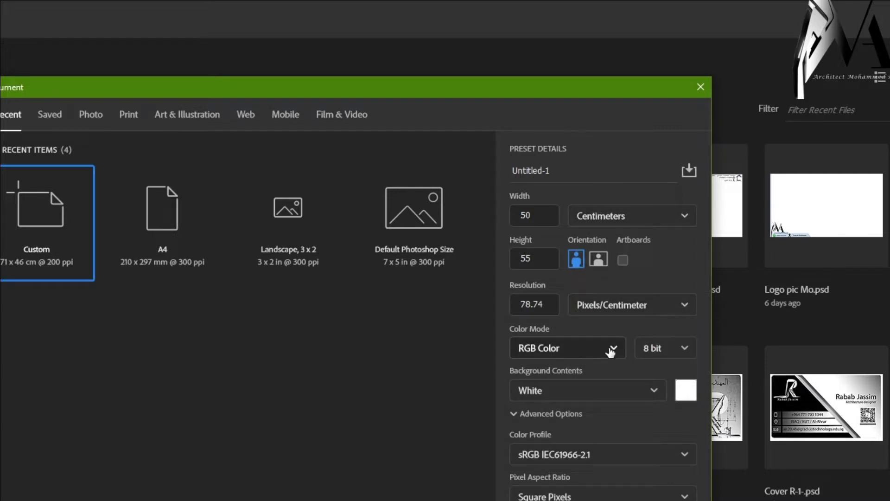
{"action": "left_click", "coordinate": [636, 351]}
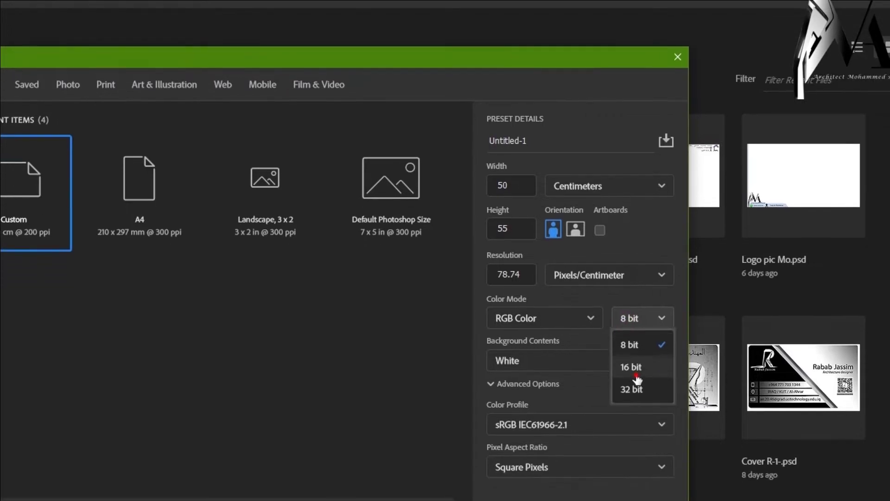
{"action": "left_click", "coordinate": [658, 394]}
- Create the document, keeping RGB Color as the colour mode and White as the background contents
{"action": "left_click", "coordinate": [577, 317]}
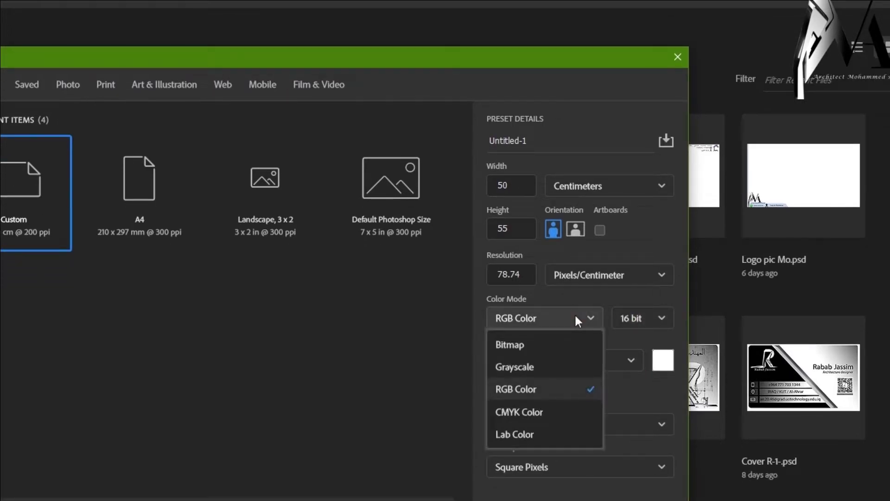
{"action": "left_click", "coordinate": [576, 319]}
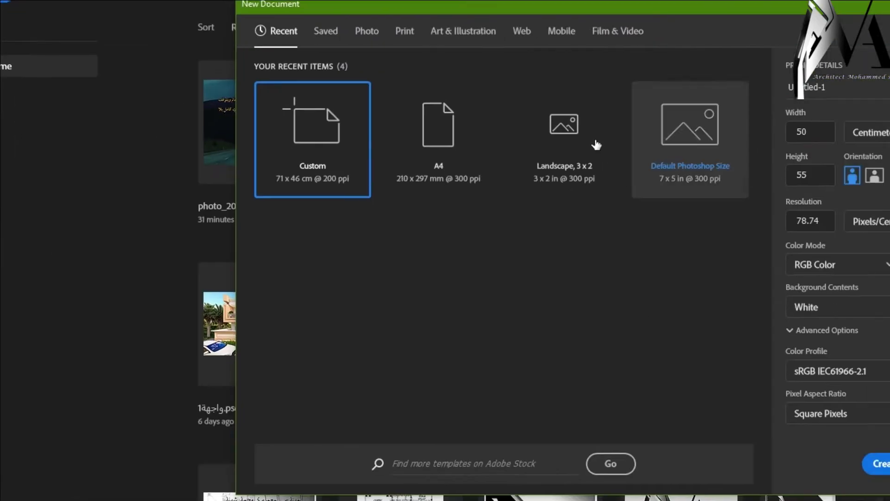
{"action": "left_click", "coordinate": [572, 364]}
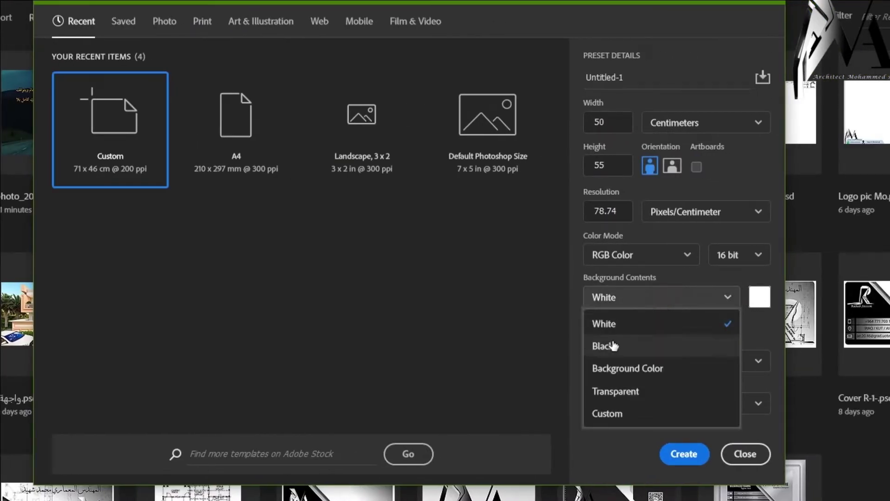
{"action": "left_click", "coordinate": [630, 299]}
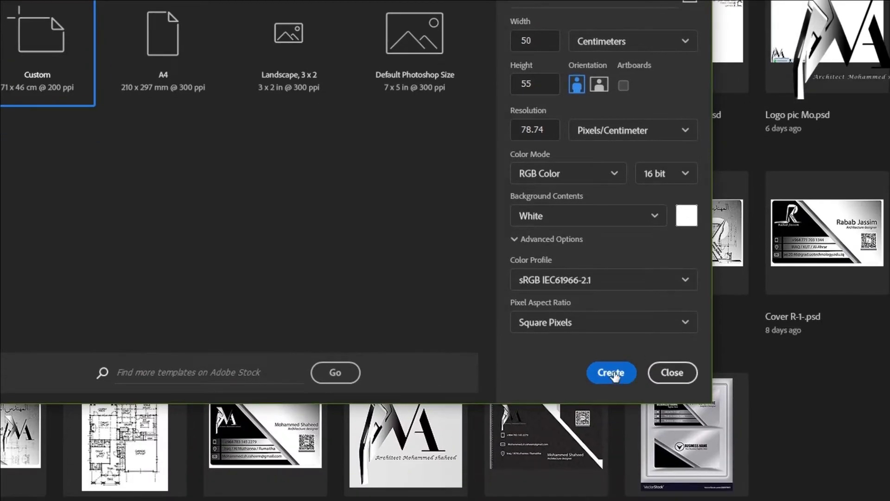
{"action": "left_click", "coordinate": [612, 374]}
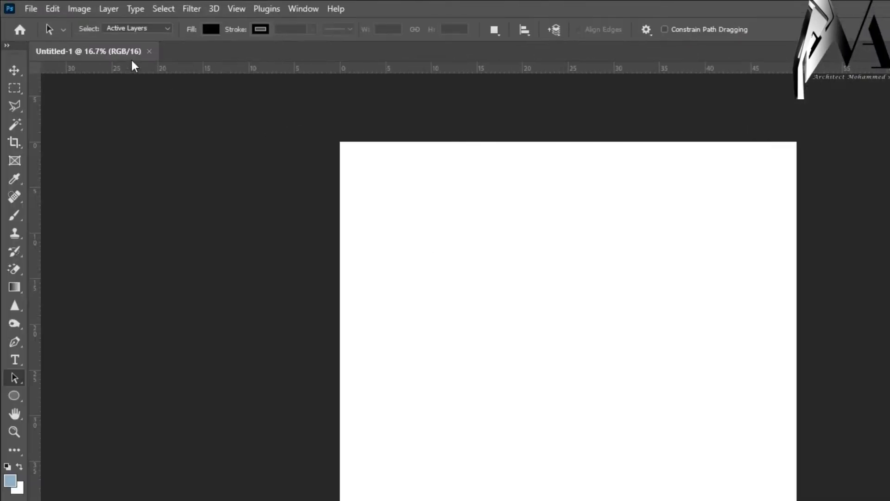
{"action": "left_click", "coordinate": [31, 9]}
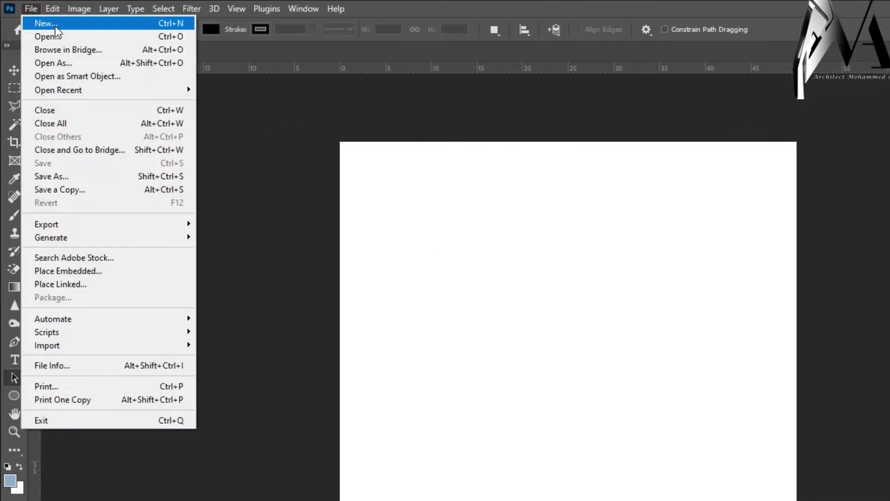
{"action": "mouse_move", "coordinate": [320, 6]}
{"action": "left_click", "coordinate": [596, 3]}
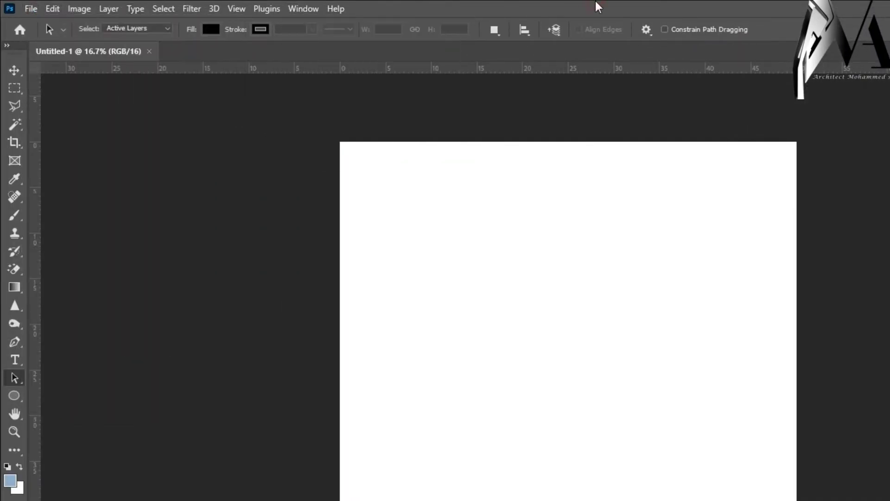
- Create another new document from the A4 print preset, 210 x 297 mm at 300 ppi
{"action": "key", "text": "ctrl+n"}
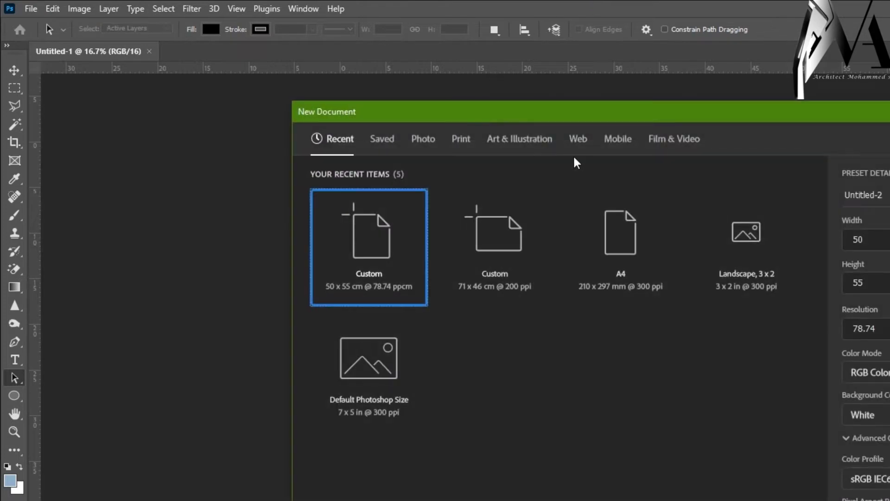
{"action": "left_click", "coordinate": [423, 140]}
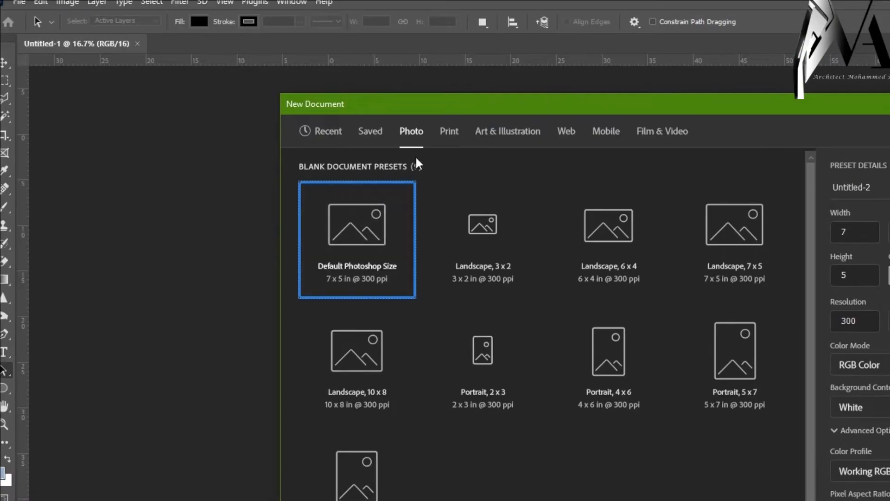
{"action": "left_click", "coordinate": [370, 133]}
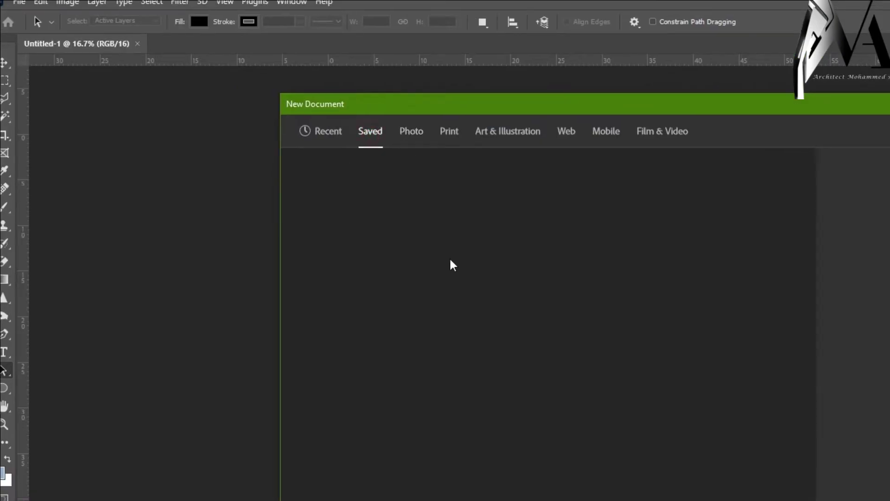
{"action": "left_click", "coordinate": [446, 134]}
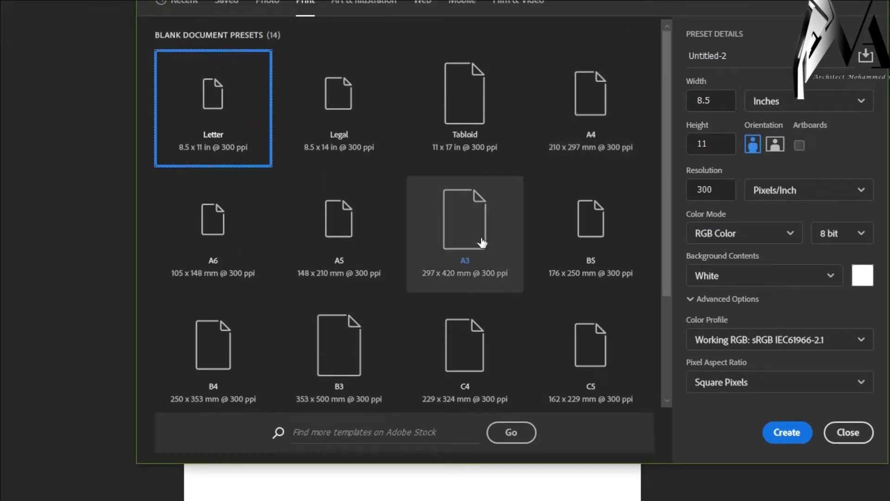
{"action": "left_click", "coordinate": [568, 142]}
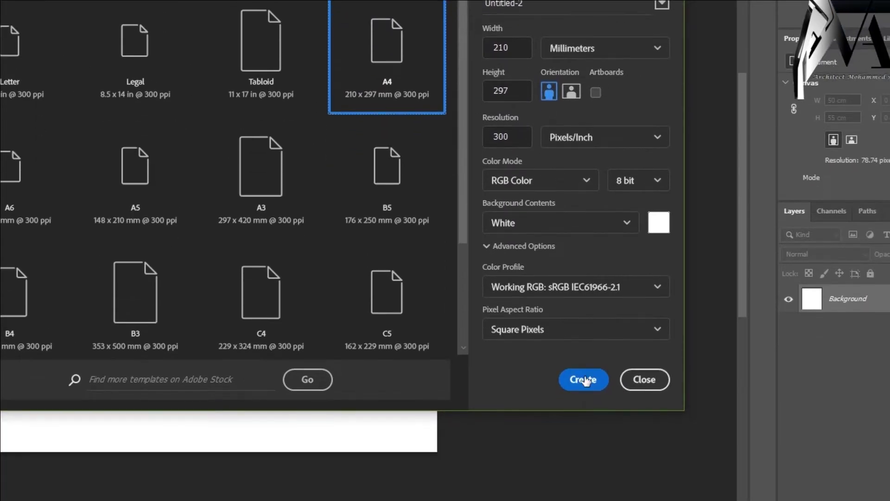
{"action": "left_click", "coordinate": [583, 448]}
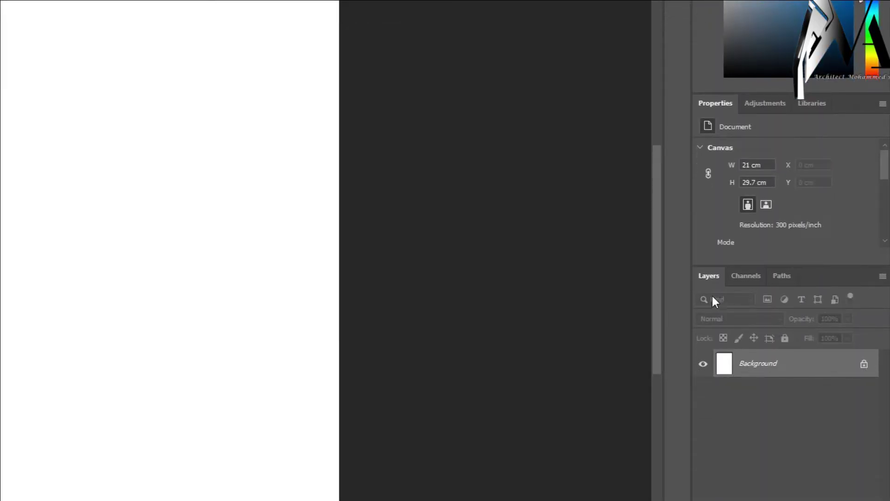
- Unlock the Background to make it a regular layer, and then fully lock that layer
{"action": "left_click", "coordinate": [864, 364]}
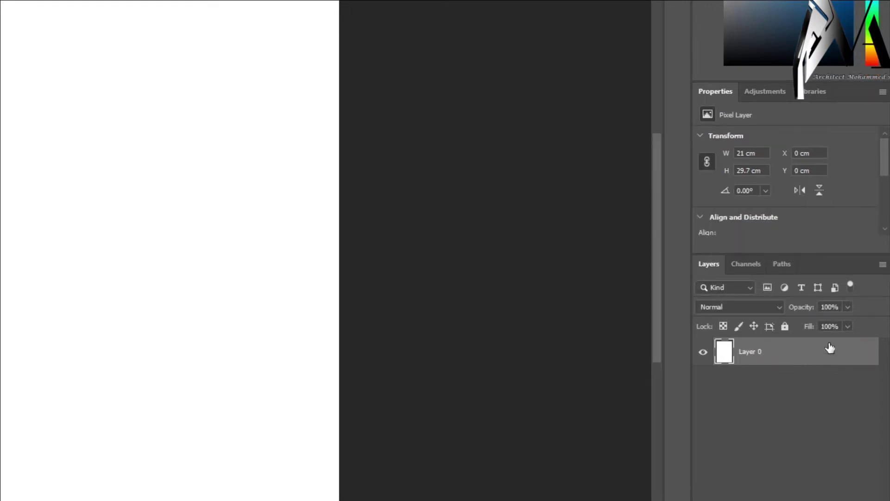
{"action": "left_click", "coordinate": [783, 326]}
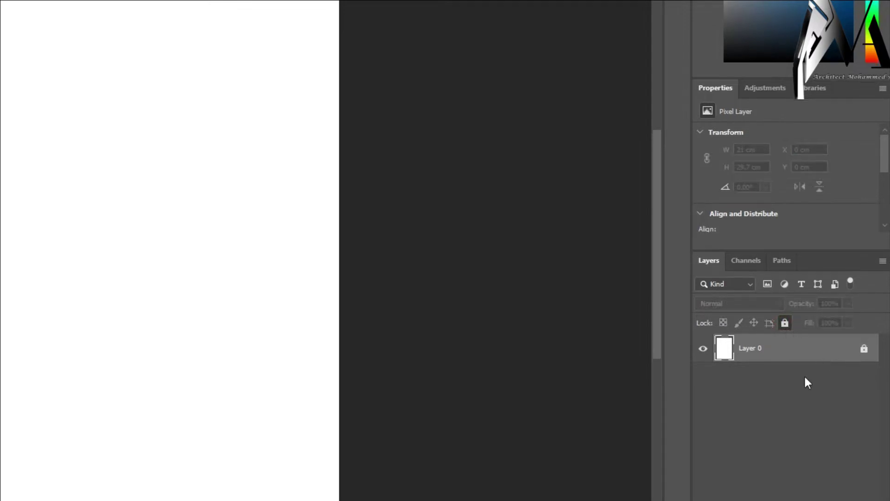
{"action": "left_click", "coordinate": [762, 417]}
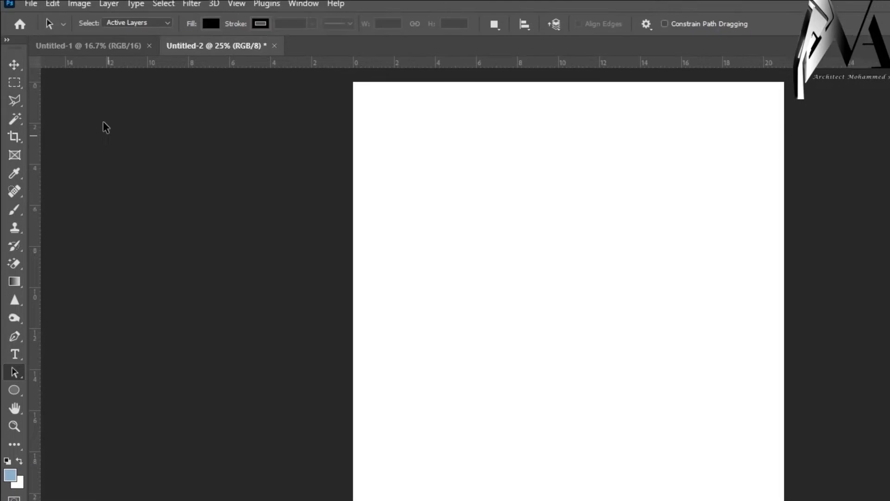
- Start opening an existing file and browse on Local Disk (G:) to the nested personal folder holding the project subfolders
{"action": "left_click", "coordinate": [31, 4]}
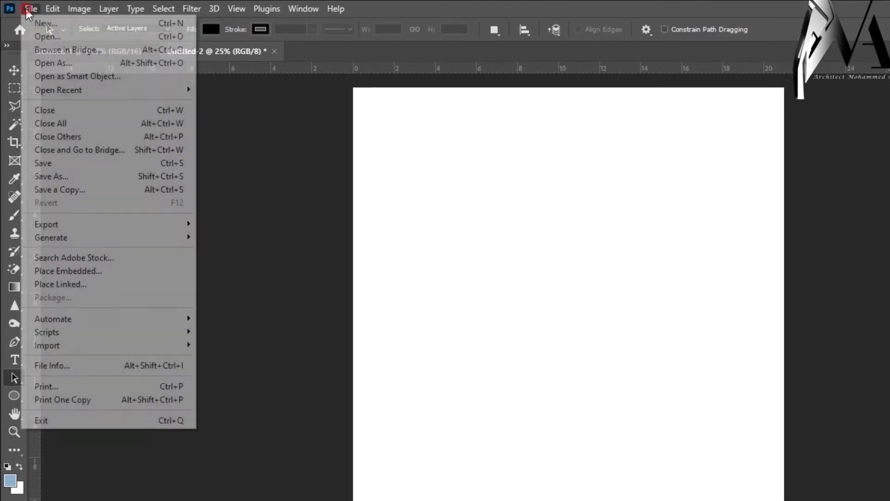
{"action": "left_click", "coordinate": [74, 38]}
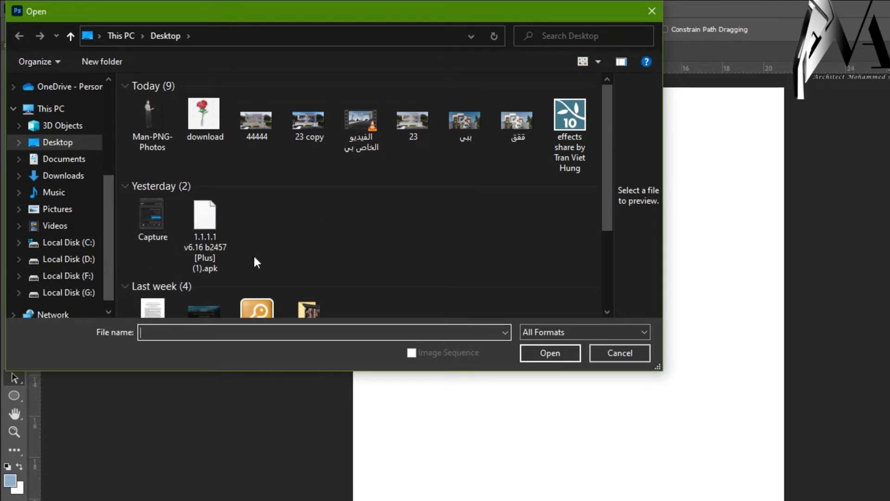
{"action": "left_click", "coordinate": [92, 292]}
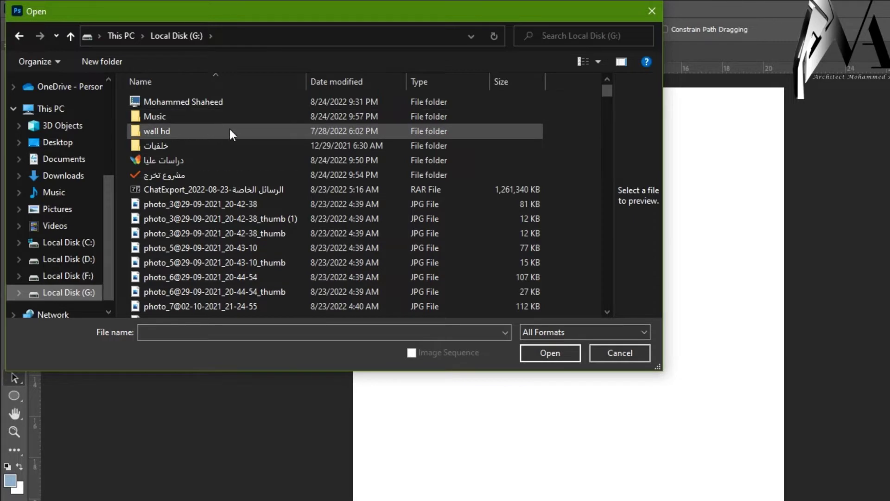
{"action": "left_click", "coordinate": [167, 103]}
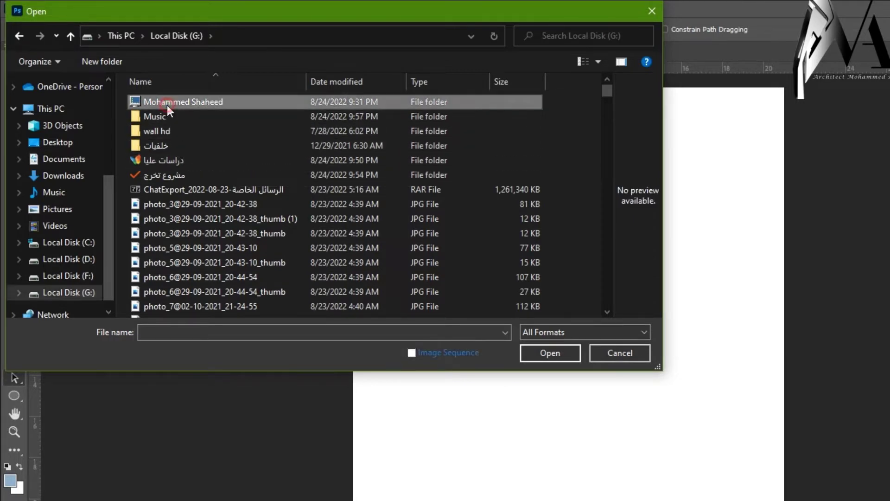
{"action": "double_click", "coordinate": [166, 104]}
{"action": "double_click", "coordinate": [178, 176]}
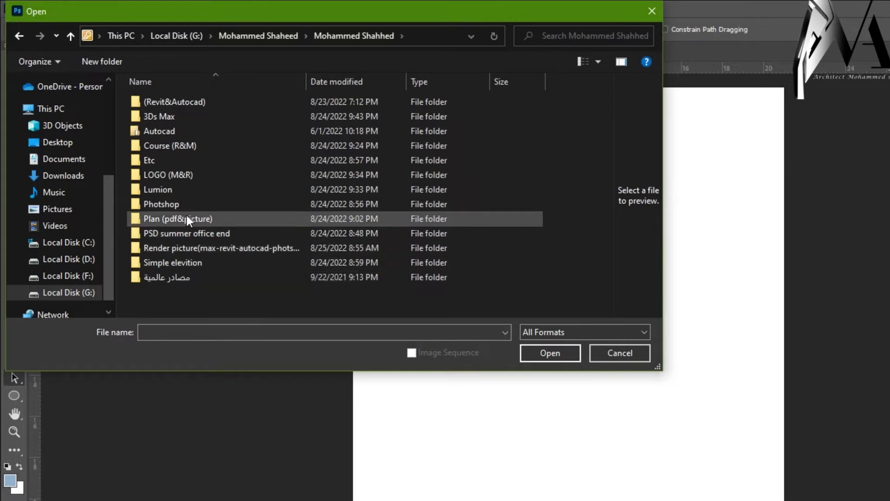
{"action": "left_click", "coordinate": [172, 206]}
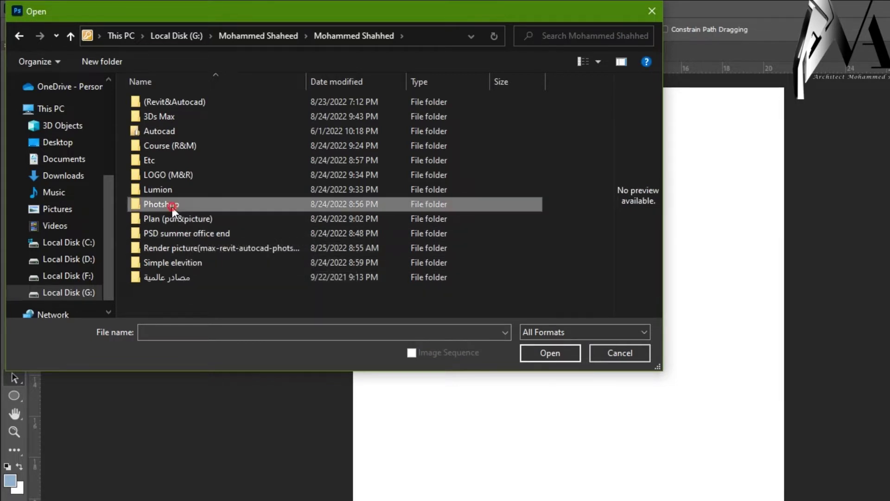
{"action": "double_click", "coordinate": [172, 205]}
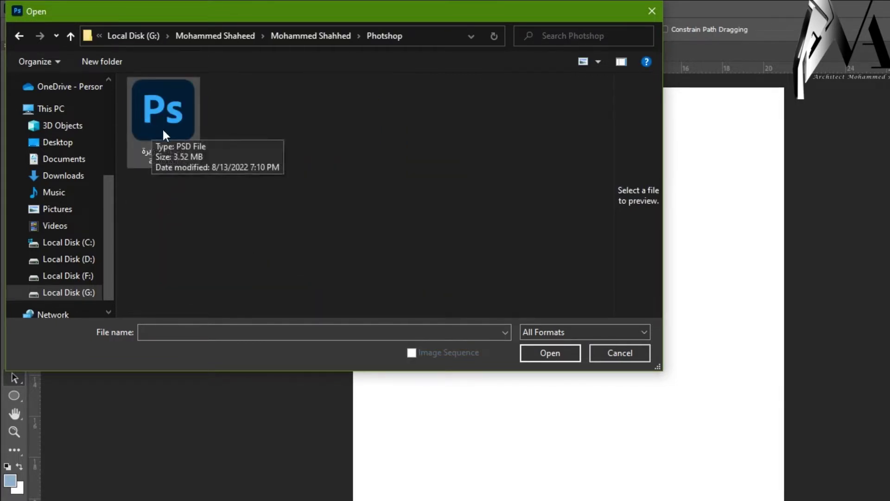
{"action": "left_click", "coordinate": [19, 35]}
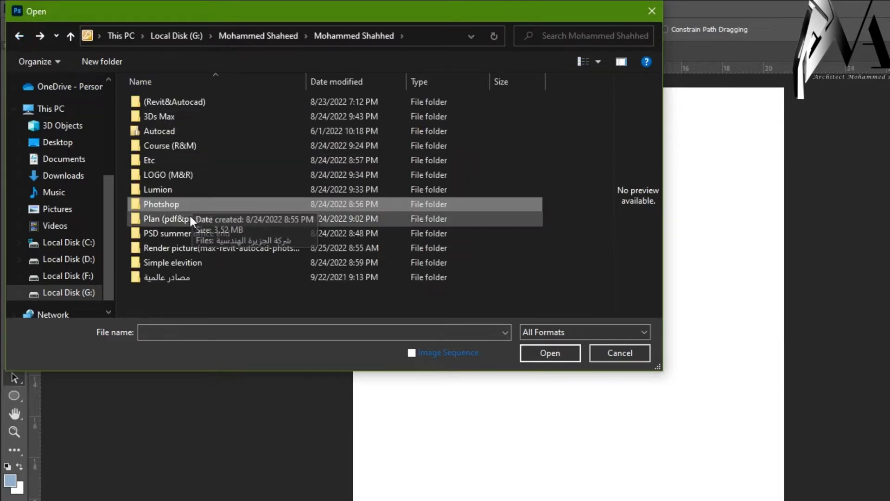
- Open the Photoshop file "logo summer" from the "PSD summer office end" folder
{"action": "double_click", "coordinate": [176, 233]}
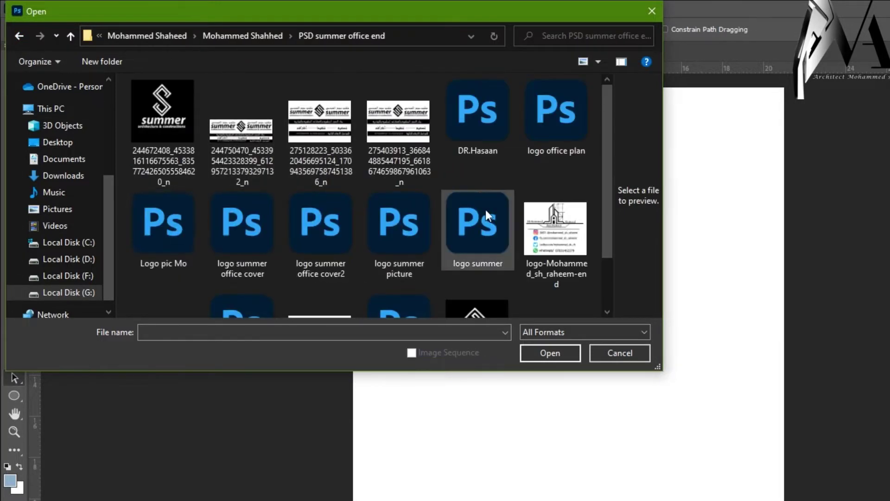
{"action": "scroll", "coordinate": [493, 254], "scroll_direction": "down", "scroll_amount": 2}
{"action": "scroll", "coordinate": [385, 224], "scroll_direction": "up", "scroll_amount": 2}
{"action": "scroll", "coordinate": [438, 226], "scroll_direction": "down", "scroll_amount": 2}
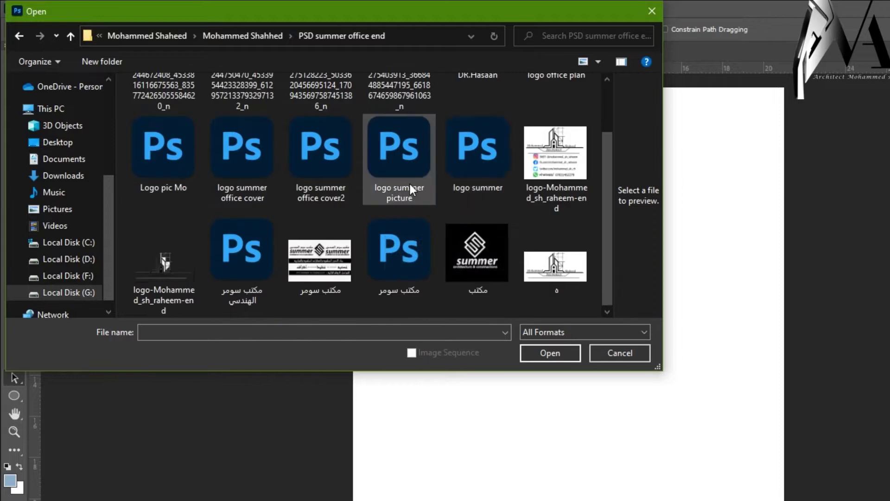
{"action": "left_click", "coordinate": [468, 153]}
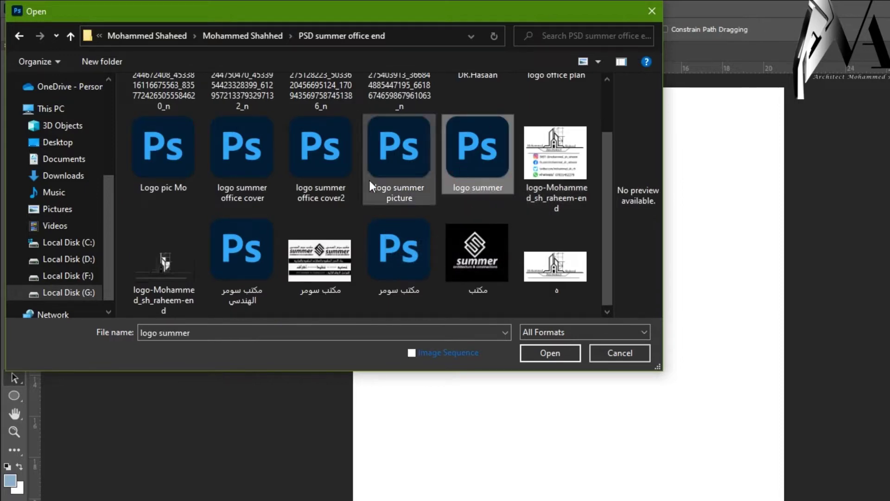
{"action": "left_click", "coordinate": [549, 355]}
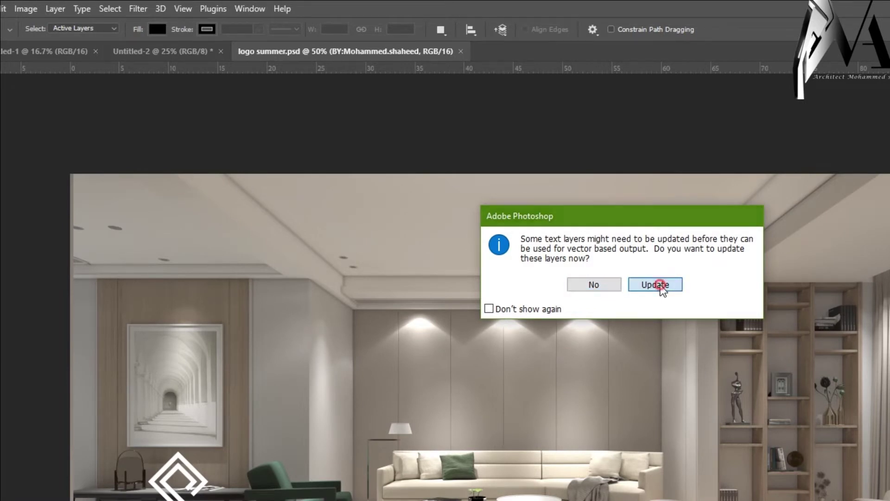
- Update the text layers of the opened logo file for vector-based output
{"action": "left_click", "coordinate": [655, 285]}
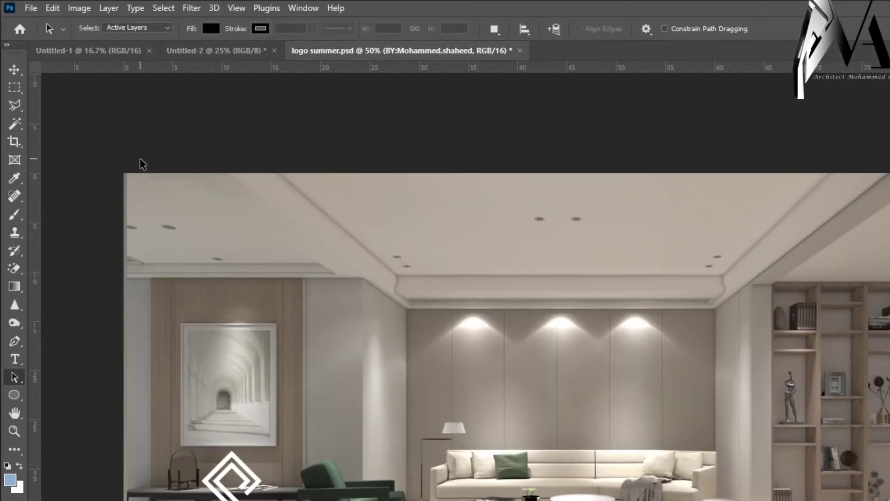
- Examine the list of file formats that can be opened, and leave without opening another file
{"action": "left_click", "coordinate": [29, 9]}
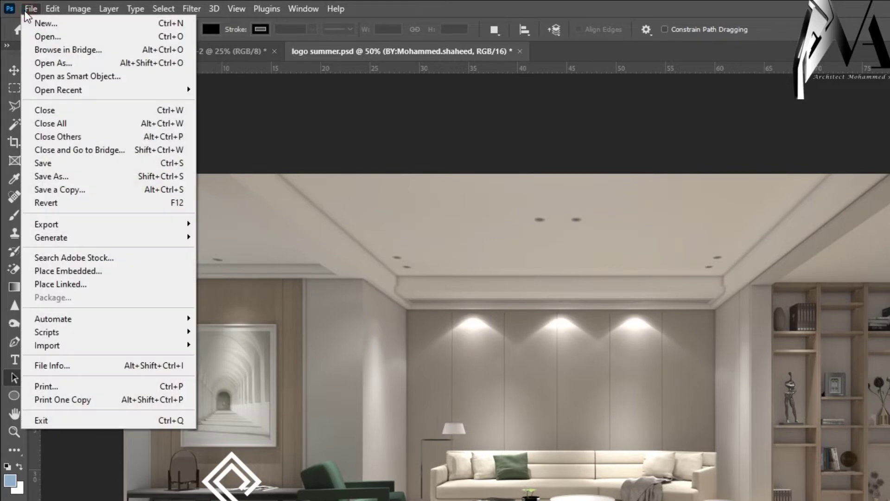
{"action": "left_click", "coordinate": [44, 36]}
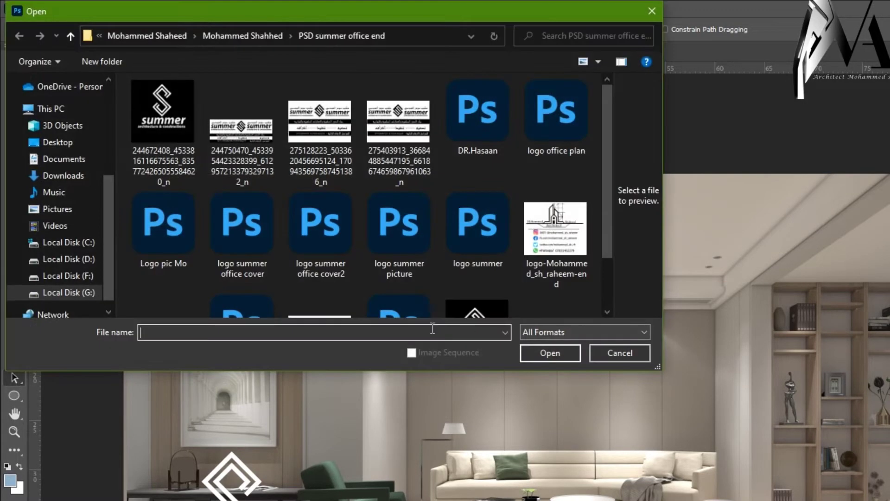
{"action": "left_click", "coordinate": [545, 333]}
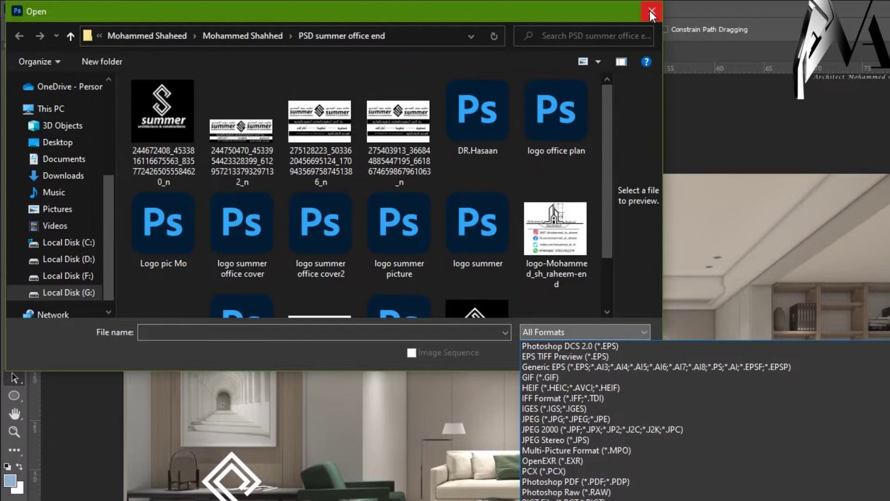
{"action": "left_click", "coordinate": [649, 10]}
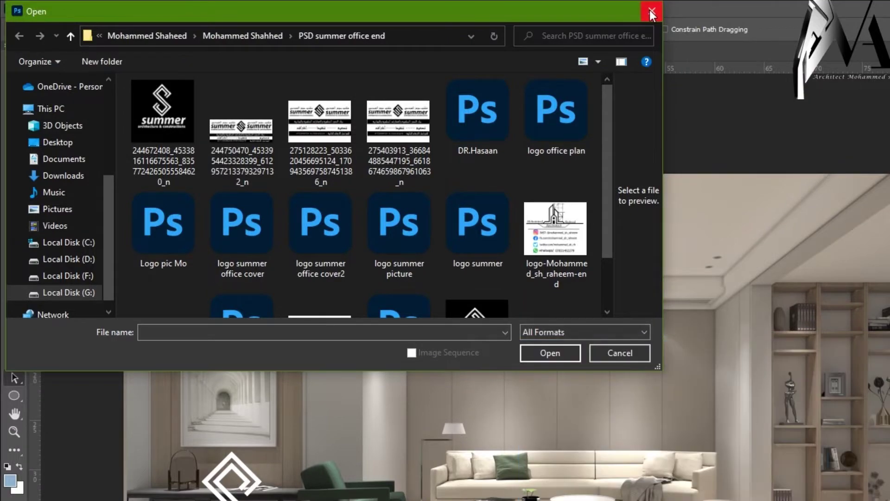
{"action": "left_click", "coordinate": [650, 11]}
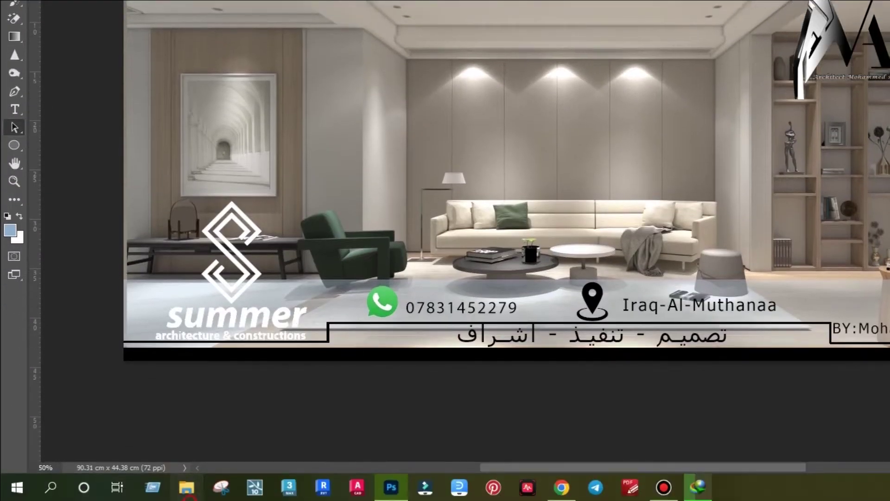
- Try to place the PDF "STRUCTURE AS ARCHITECTURE" from File Explorer into the logo summer document as a smart object
{"action": "left_click", "coordinate": [186, 487]}
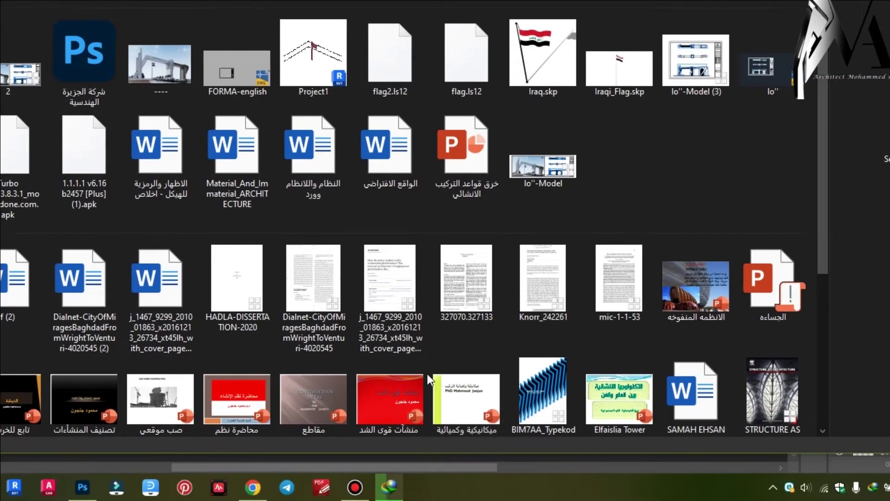
{"action": "scroll", "coordinate": [394, 367], "scroll_direction": "down", "scroll_amount": 5}
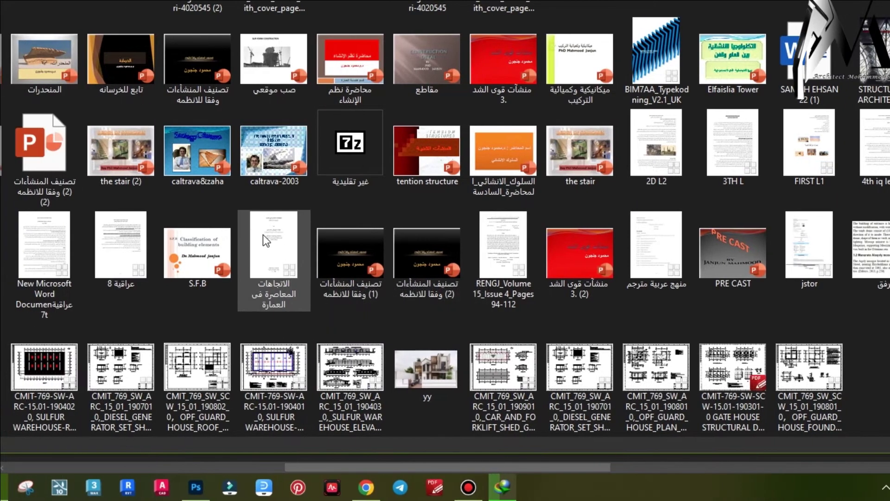
{"action": "double_click", "coordinate": [263, 235]}
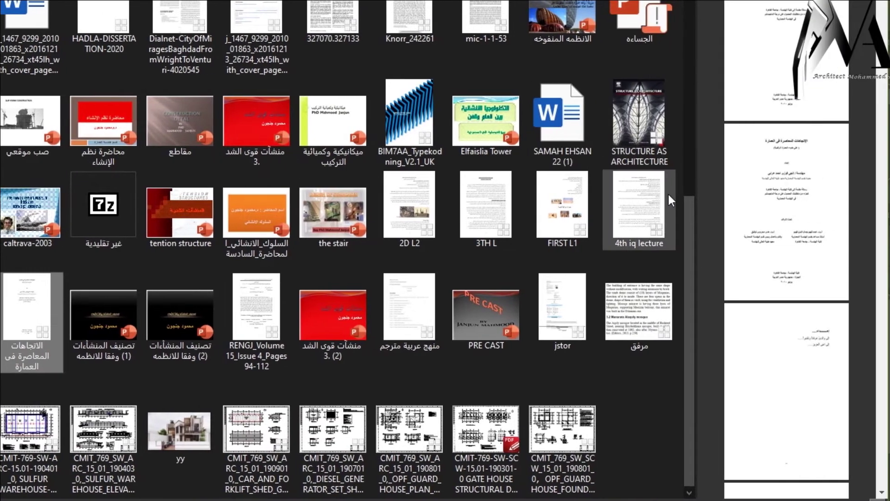
{"action": "left_click", "coordinate": [642, 125]}
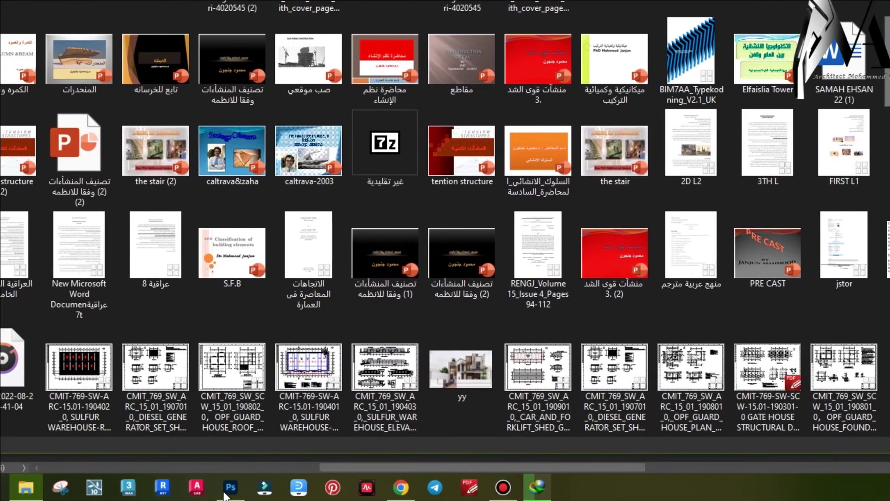
{"action": "left_click_drag", "start_coordinate": [224, 491], "coordinate": [405, 127]}
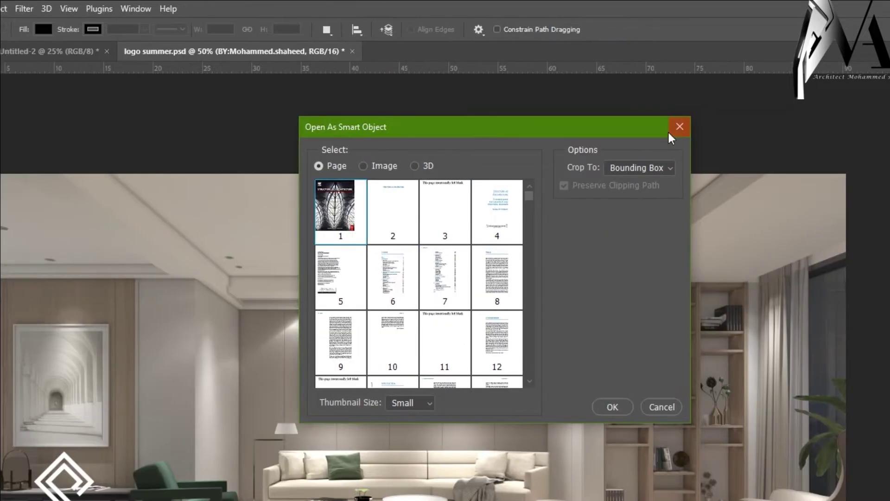
{"action": "left_click", "coordinate": [777, 127]}
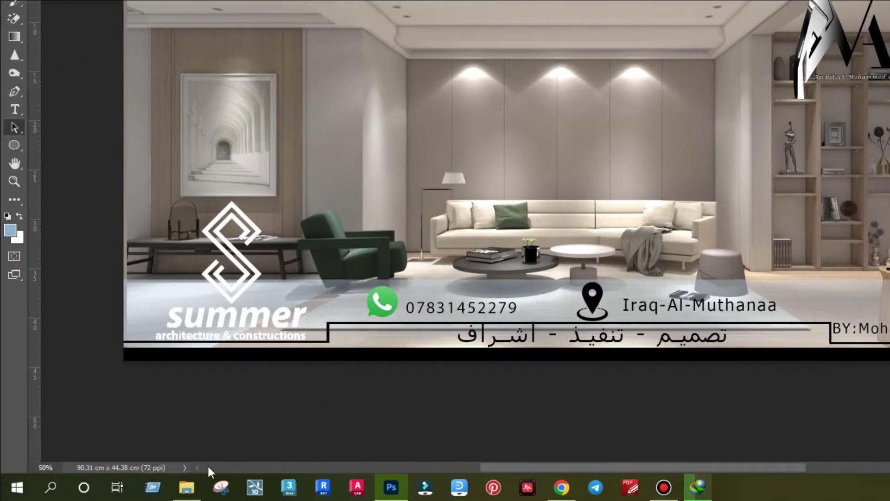
- Bring the PDF "STRUCTURE AS ARCHITECTURE" from File Explorer into Photoshop for opening as new documents
{"action": "left_click", "coordinate": [188, 487]}
{"action": "left_click_drag", "start_coordinate": [668, 130], "coordinate": [280, 224]}
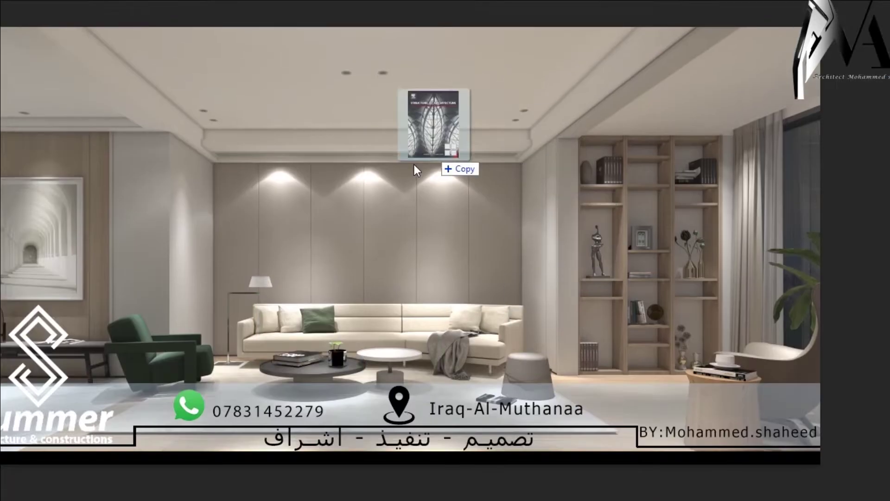
{"action": "left_click_drag", "start_coordinate": [414, 165], "coordinate": [407, 52]}
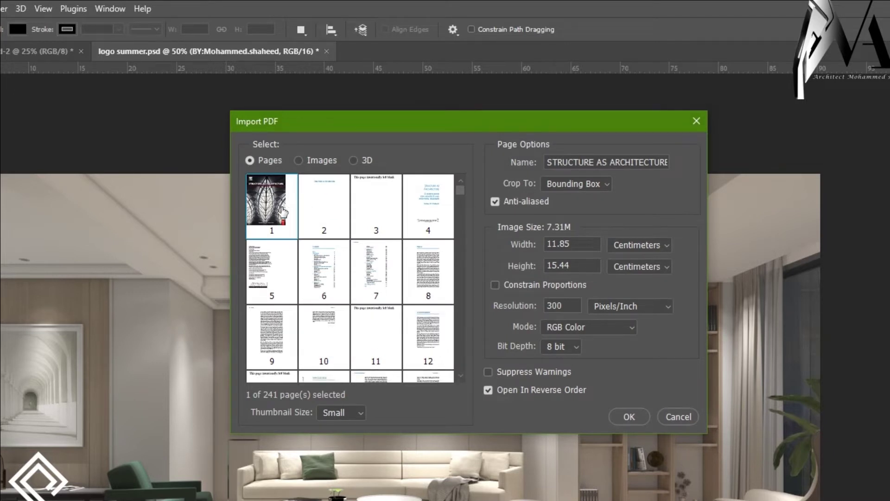
- Import pages 1 to 6 of the PDF as separate documents in RGB Color at 300 pixels/inch
{"action": "left_click", "coordinate": [271, 211], "text": "ctrl"}
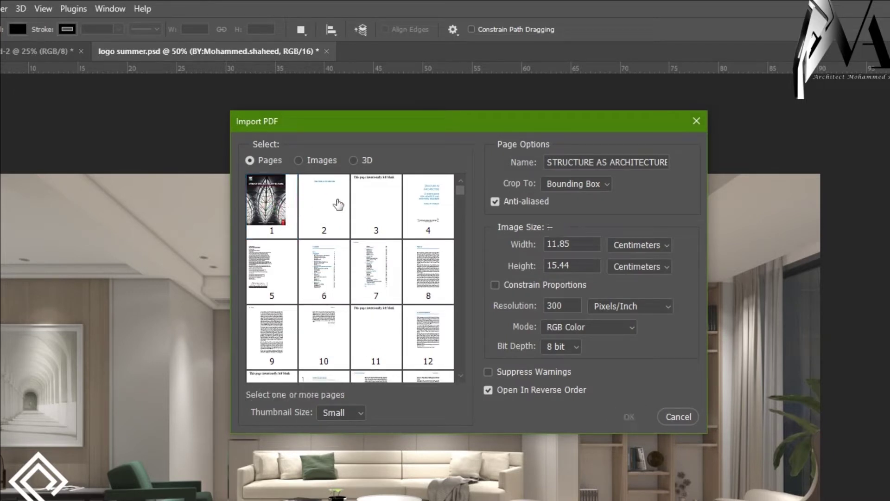
{"action": "left_click", "coordinate": [316, 209]}
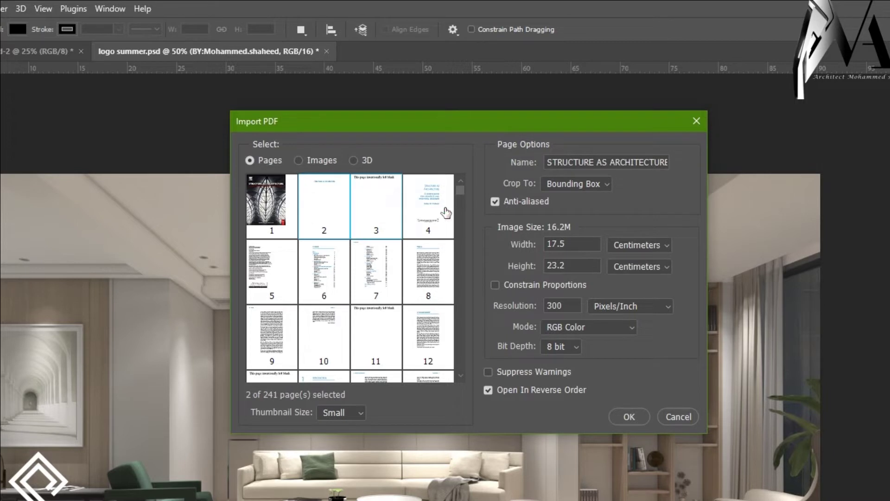
{"action": "left_click", "coordinate": [286, 274], "text": "ctrl"}
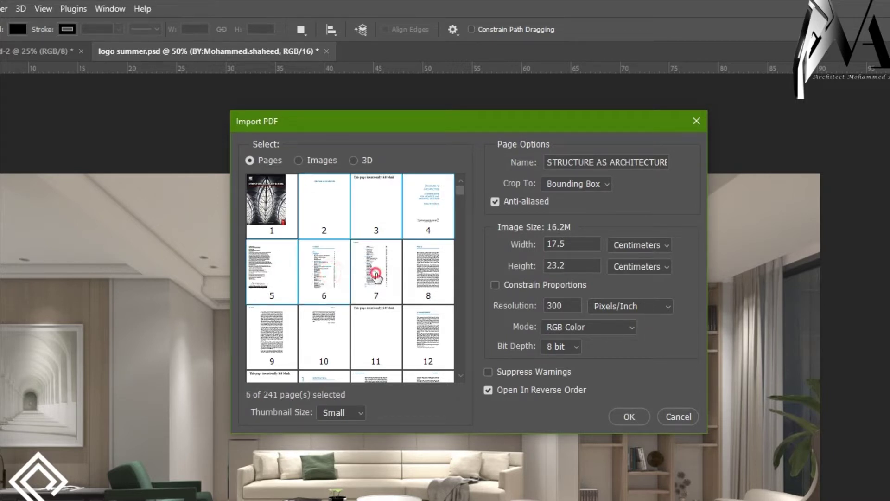
{"action": "left_click", "coordinate": [376, 275], "text": "ctrl"}
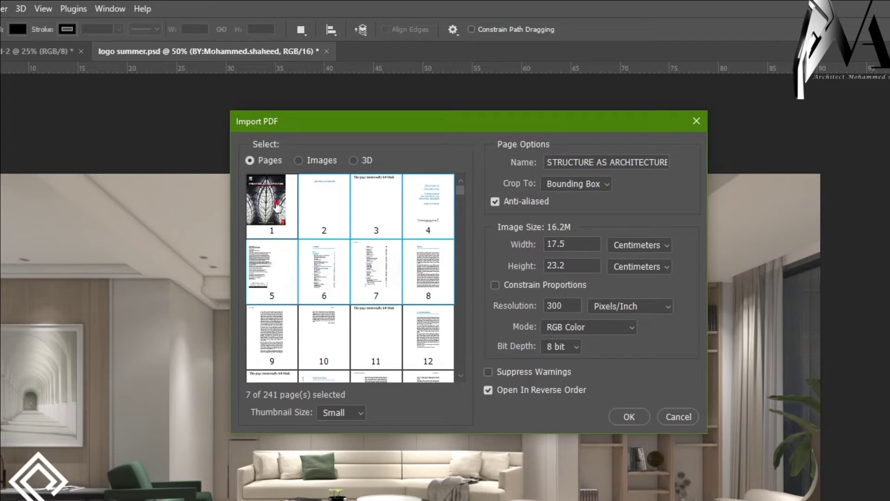
{"action": "left_click", "coordinate": [277, 206]}
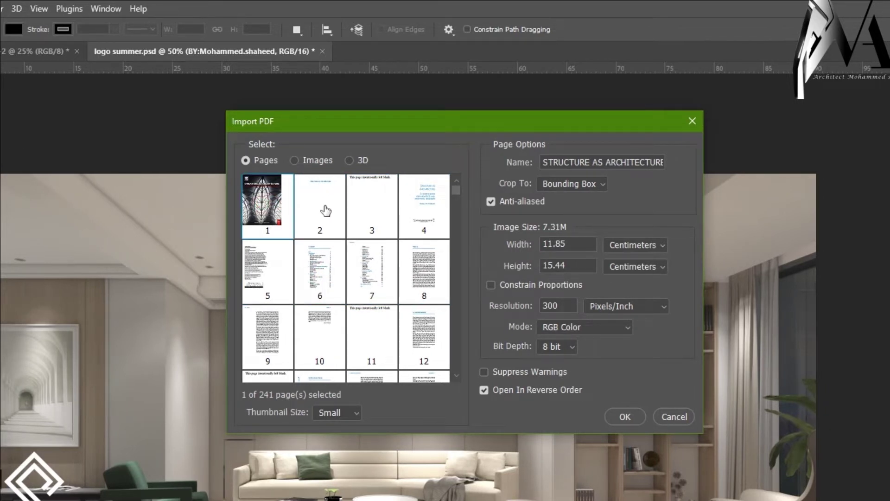
{"action": "left_click", "coordinate": [325, 207], "text": "ctrl"}
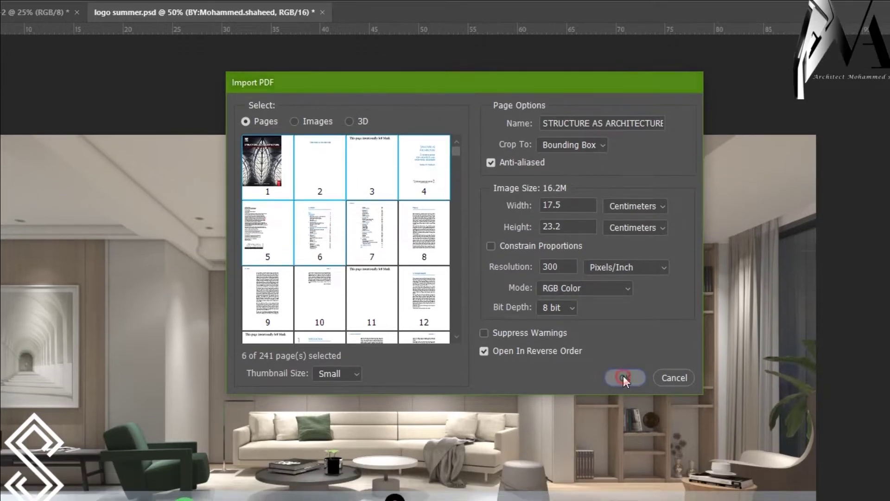
{"action": "left_click", "coordinate": [624, 415]}
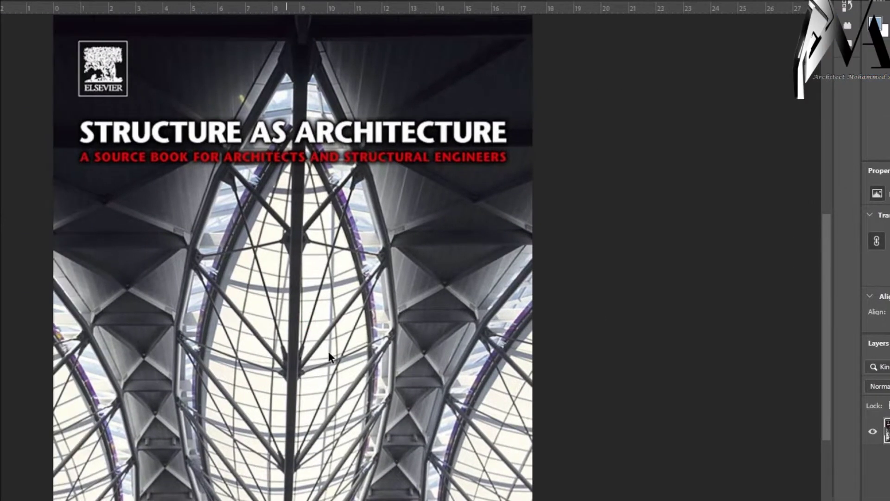
- Move the book cover image down and slightly to the right on its canvas with the Move tool
{"action": "left_click_drag", "start_coordinate": [262, 307], "coordinate": [206, 281]}
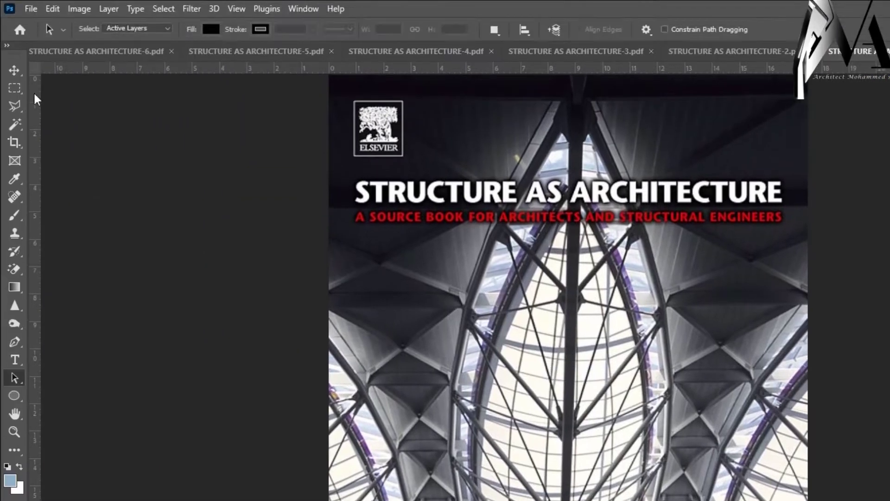
{"action": "left_click", "coordinate": [14, 73]}
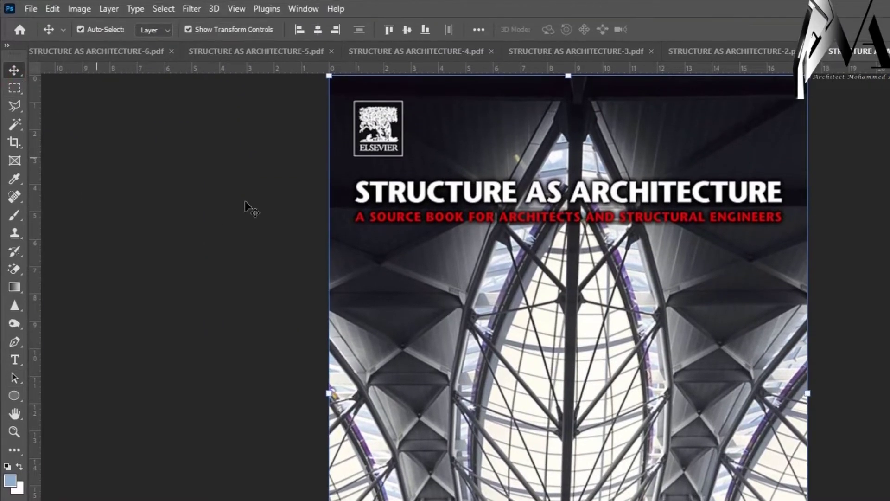
{"action": "left_click_drag", "start_coordinate": [570, 333], "coordinate": [674, 423]}
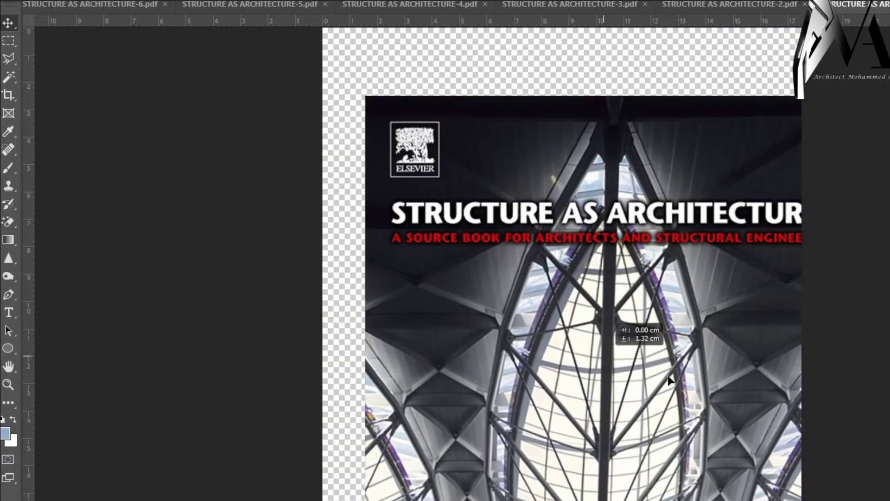
{"action": "left_click_drag", "start_coordinate": [668, 376], "coordinate": [571, 153]}
{"action": "key", "text": "ctrl+z"}
{"action": "key", "text": "ctrl+z"}
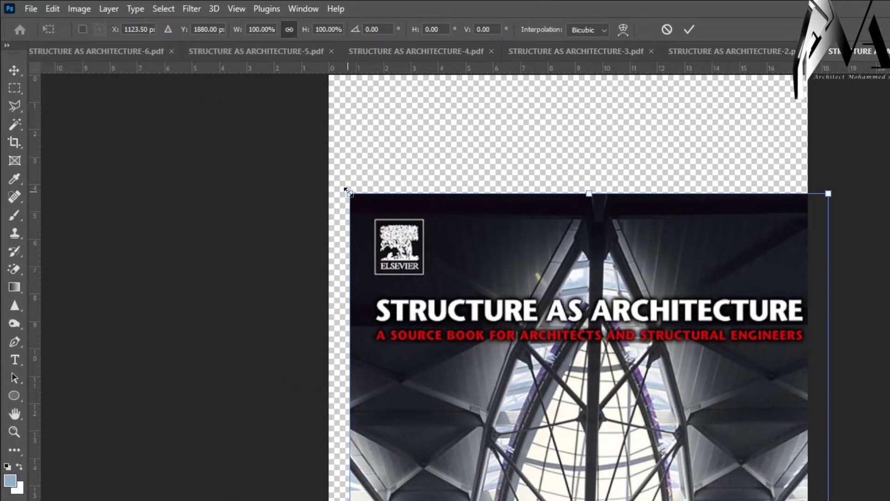
- Scale the cover image proportionally to about 38% and move it further down and to the right on the canvas
{"action": "left_click_drag", "start_coordinate": [347, 194], "coordinate": [378, 207]}
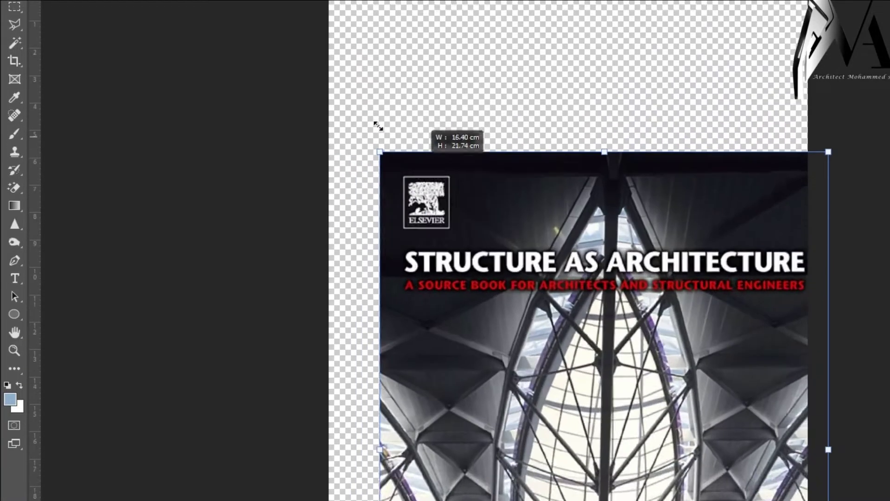
{"action": "left_click_drag", "start_coordinate": [378, 126], "coordinate": [436, 95]}
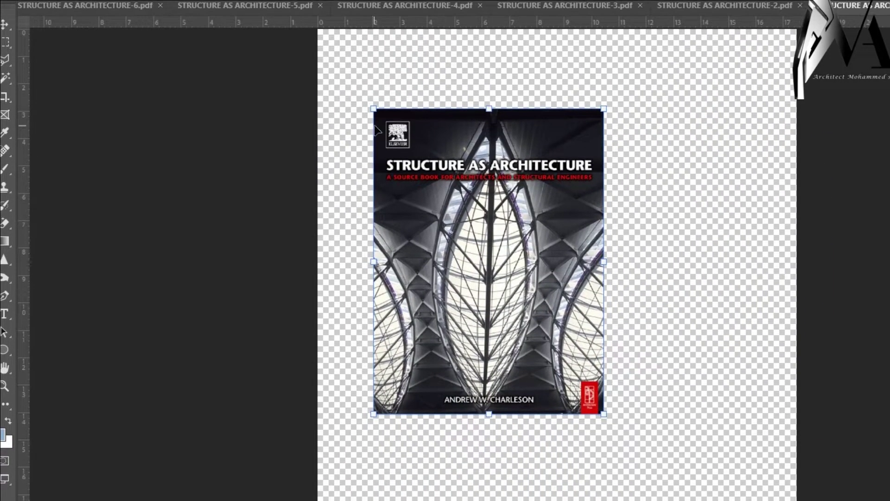
{"action": "left_click_drag", "start_coordinate": [374, 109], "coordinate": [440, 196]}
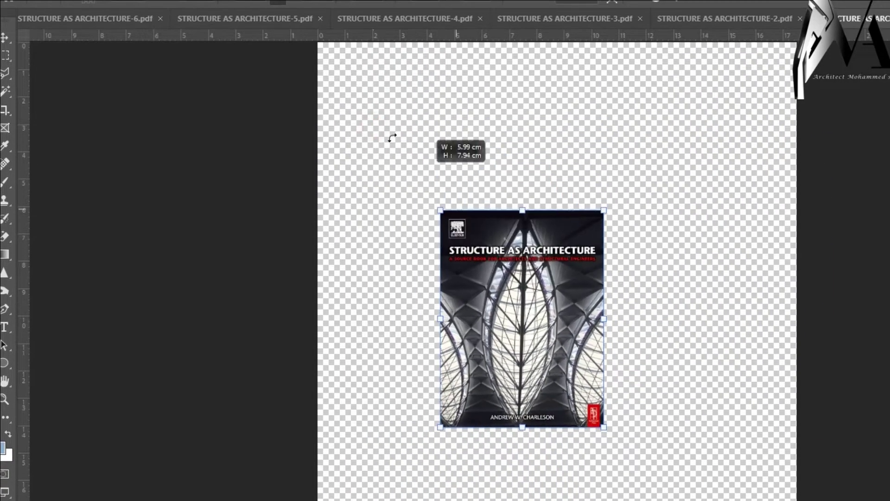
{"action": "left_click", "coordinate": [278, 30]}
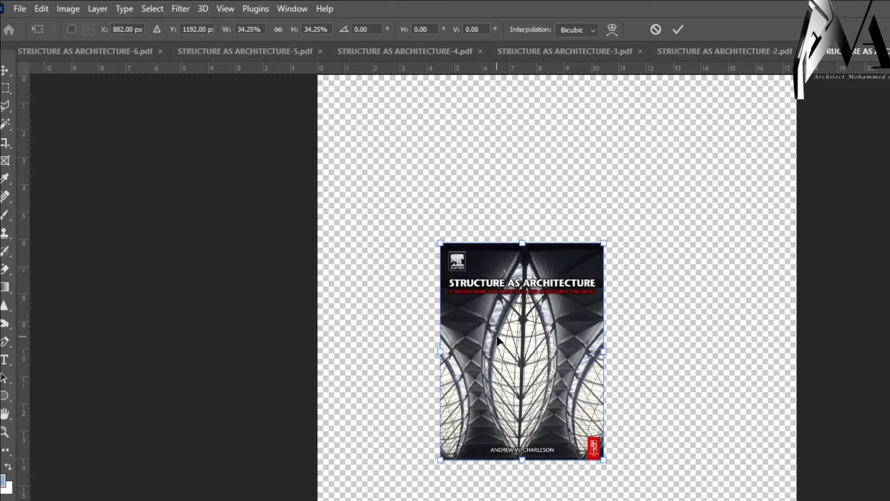
{"action": "left_click_drag", "start_coordinate": [438, 238], "coordinate": [433, 207]}
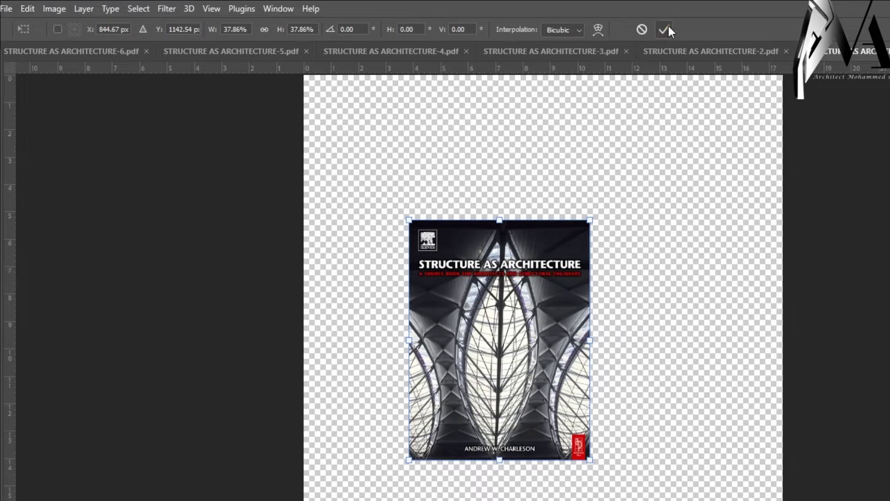
{"action": "left_click", "coordinate": [664, 29]}
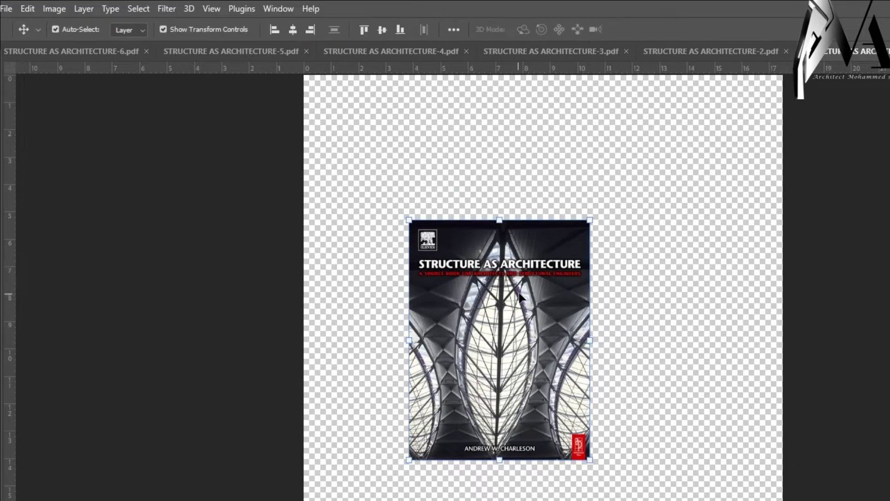
{"action": "left_click_drag", "start_coordinate": [520, 297], "coordinate": [585, 380]}
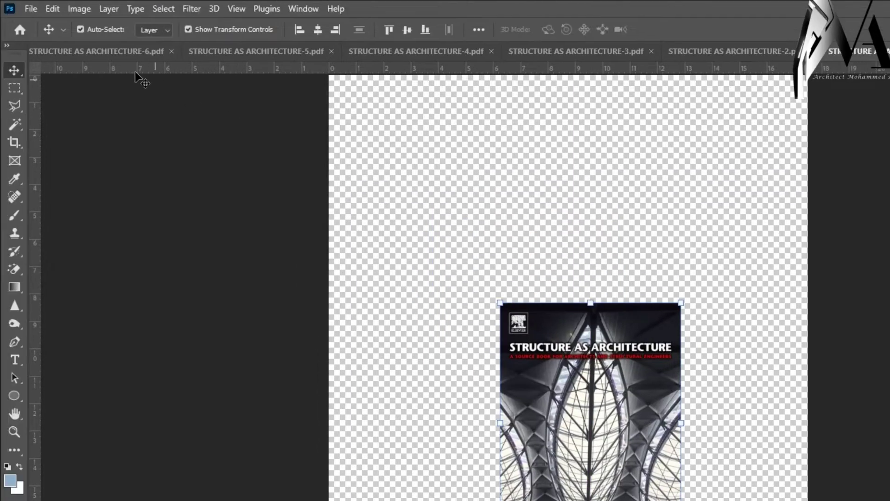
- Review the file formats offered by Save As for the book cover document, and leave without saving
{"action": "left_click", "coordinate": [31, 9]}
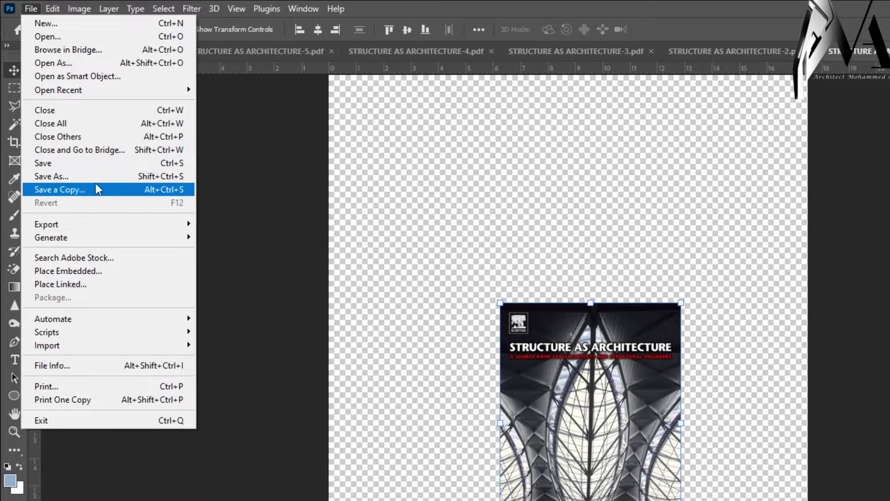
{"action": "left_click", "coordinate": [93, 176]}
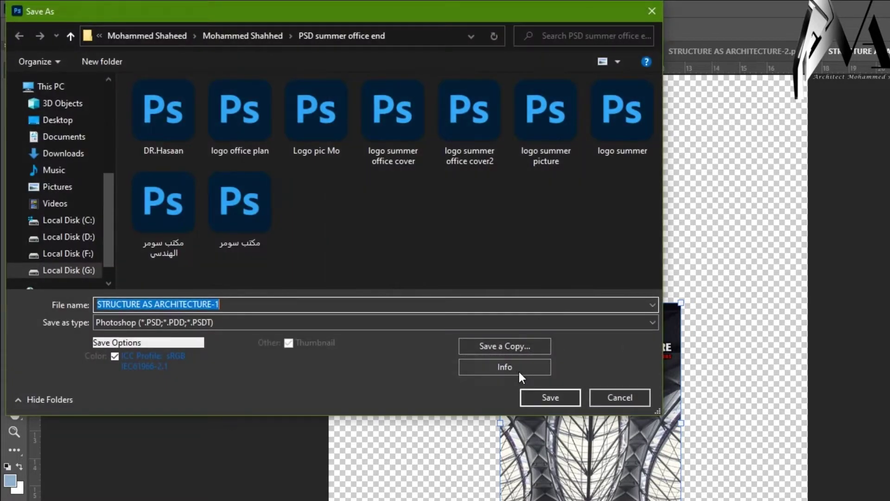
{"action": "left_click", "coordinate": [313, 324]}
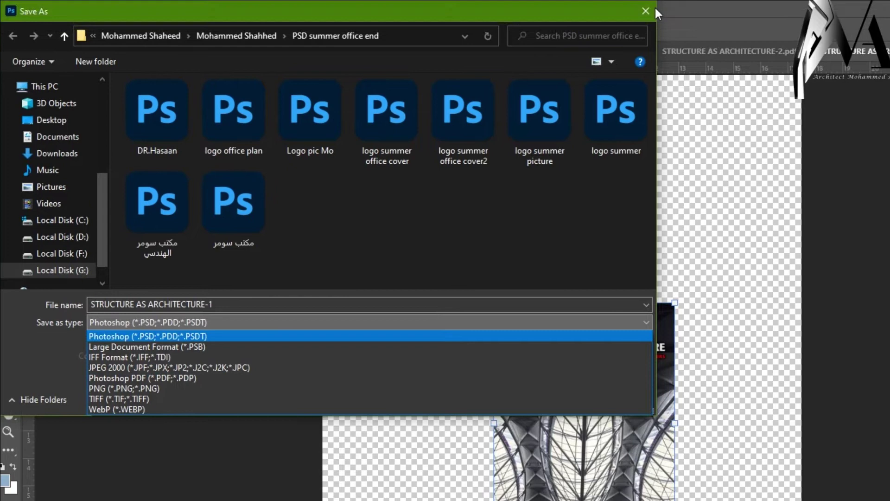
{"action": "left_click", "coordinate": [652, 10]}
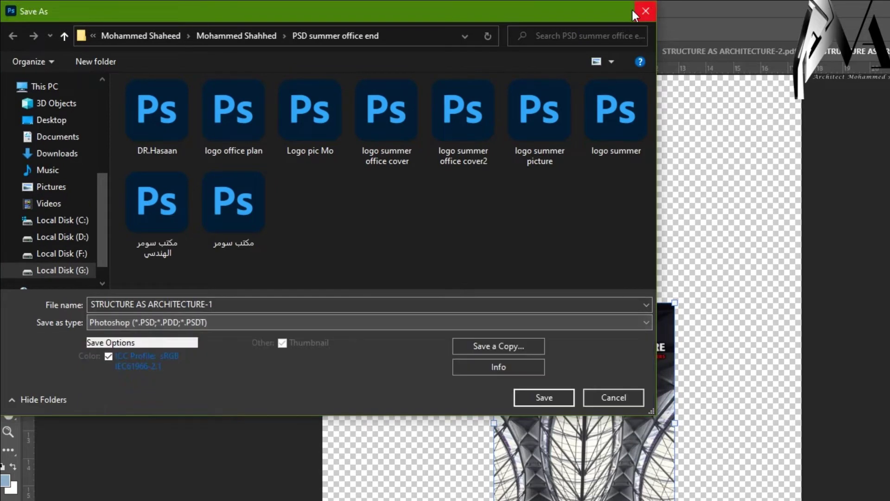
{"action": "left_click", "coordinate": [650, 13]}
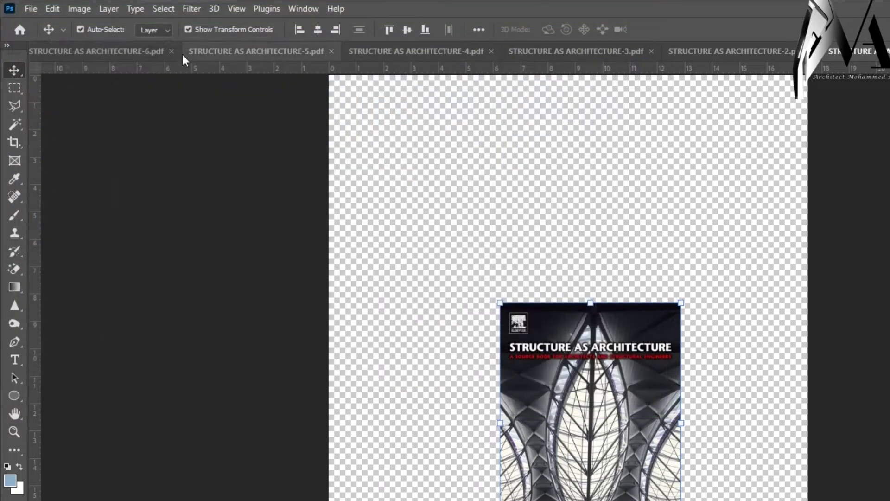
- Review the file formats offered by Save a Copy for the book cover document, and leave without saving
{"action": "left_click", "coordinate": [31, 10]}
{"action": "left_click", "coordinate": [111, 194]}
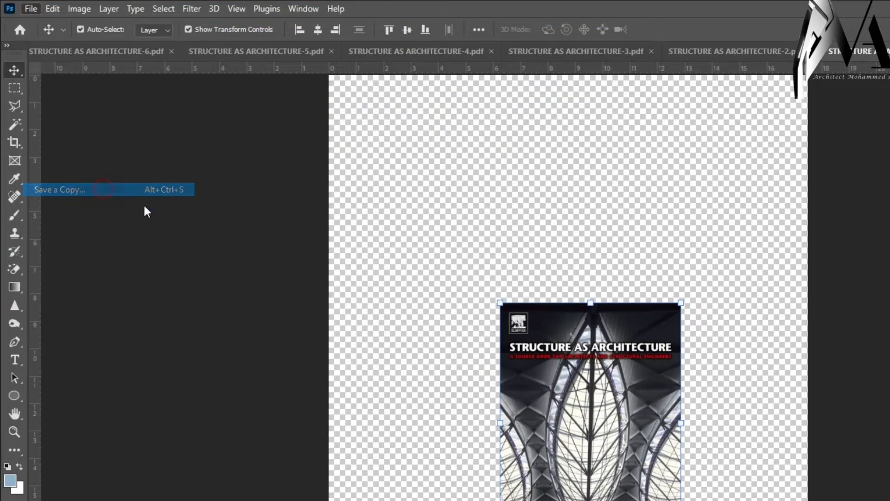
{"action": "left_click", "coordinate": [288, 324]}
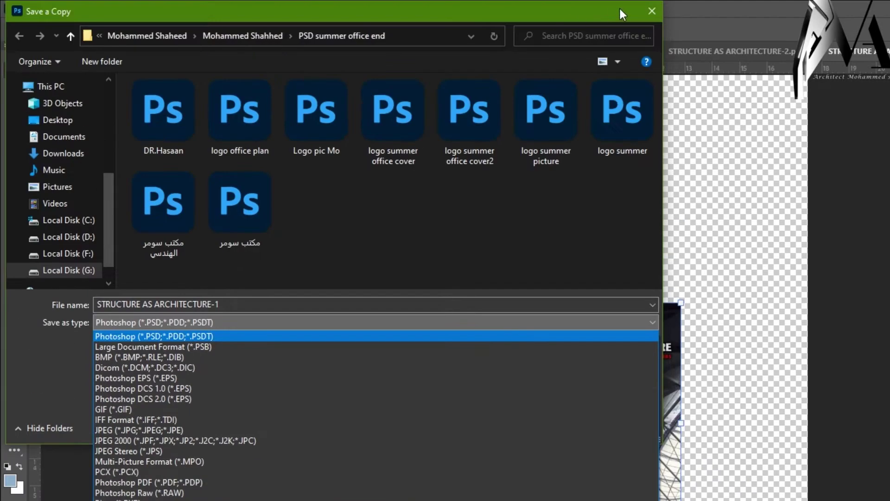
{"action": "left_click", "coordinate": [650, 10]}
{"action": "left_click", "coordinate": [651, 10]}
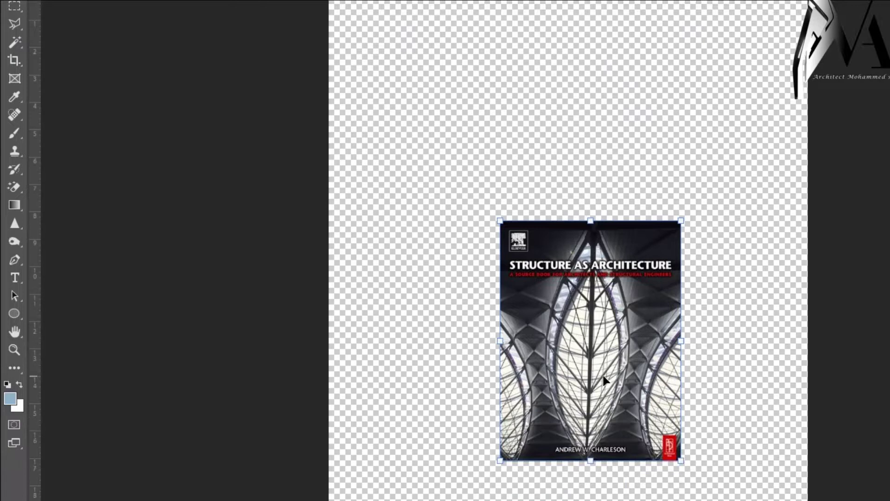
- Move the book cover image slightly up and to the left on its canvas
{"action": "left_click_drag", "start_coordinate": [596, 459], "coordinate": [565, 437]}
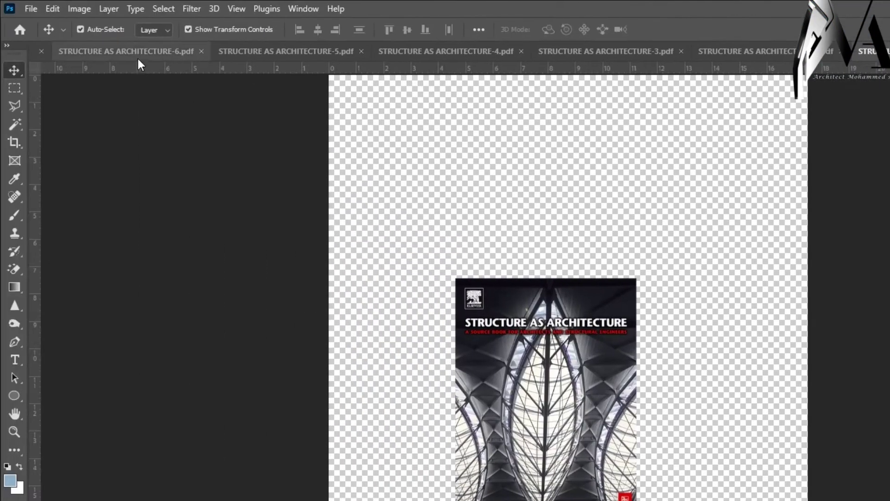
{"action": "left_click", "coordinate": [35, 11]}
{"action": "left_click", "coordinate": [591, 205]}
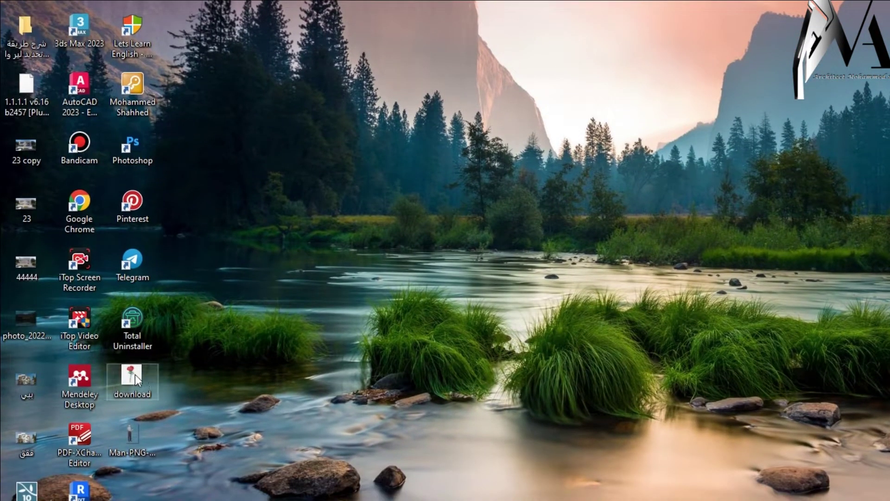
- Open the desktop image "download" as a separate document in Photoshop and unlock its Background layer
{"action": "left_click_drag", "start_coordinate": [135, 374], "coordinate": [329, 290]}
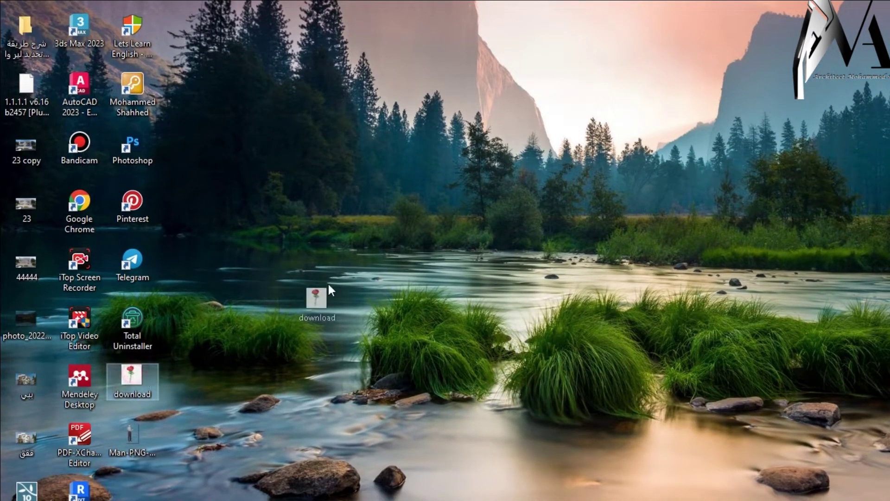
{"action": "left_click_drag", "start_coordinate": [428, 302], "coordinate": [668, 46]}
{"action": "scroll", "coordinate": [165, 376], "scroll_direction": "up", "scroll_amount": 5}
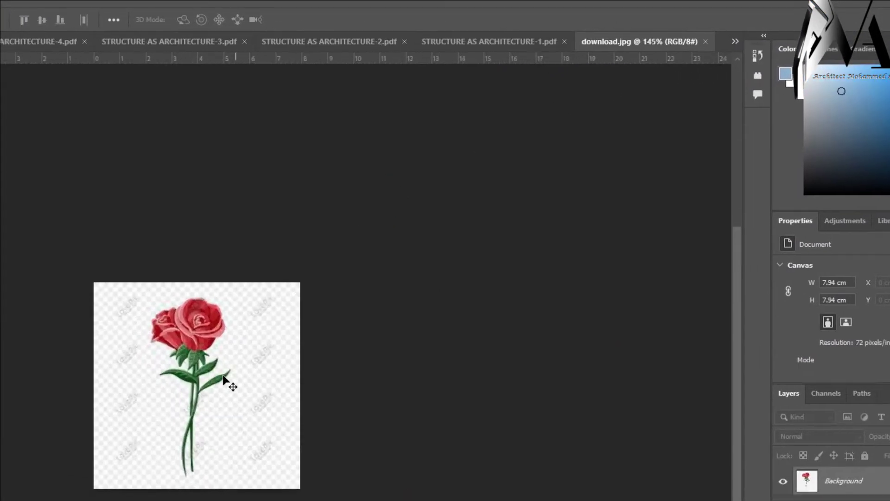
{"action": "scroll", "coordinate": [223, 365], "scroll_direction": "up", "scroll_amount": 5}
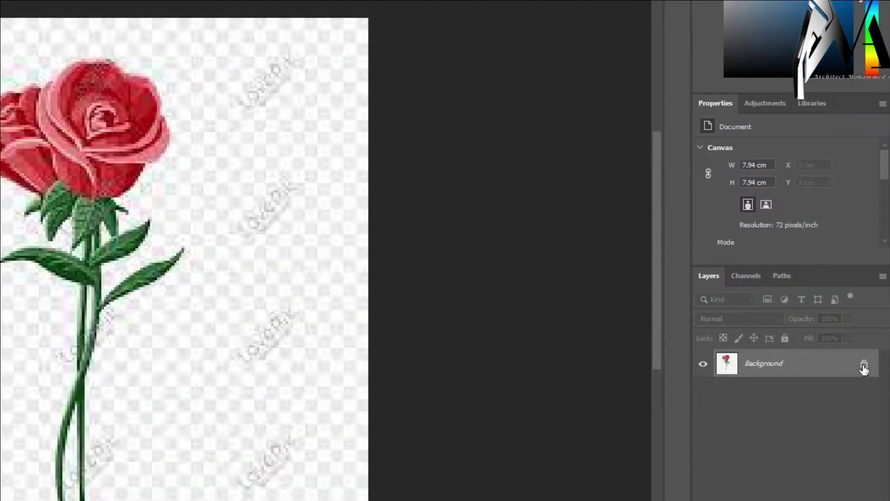
{"action": "left_click", "coordinate": [863, 365]}
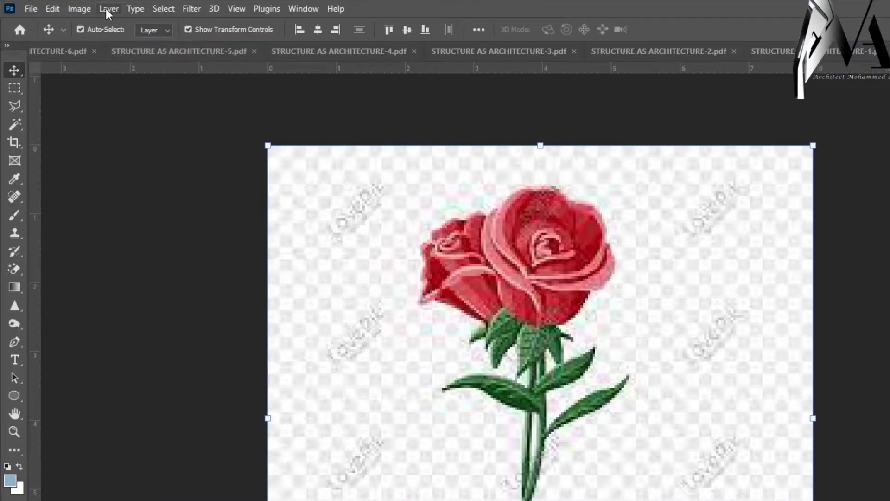
- Resize the rose image to 40 by 40 centimeters at a resolution of 200 pixels/inch with Image Size
{"action": "left_click", "coordinate": [80, 8]}
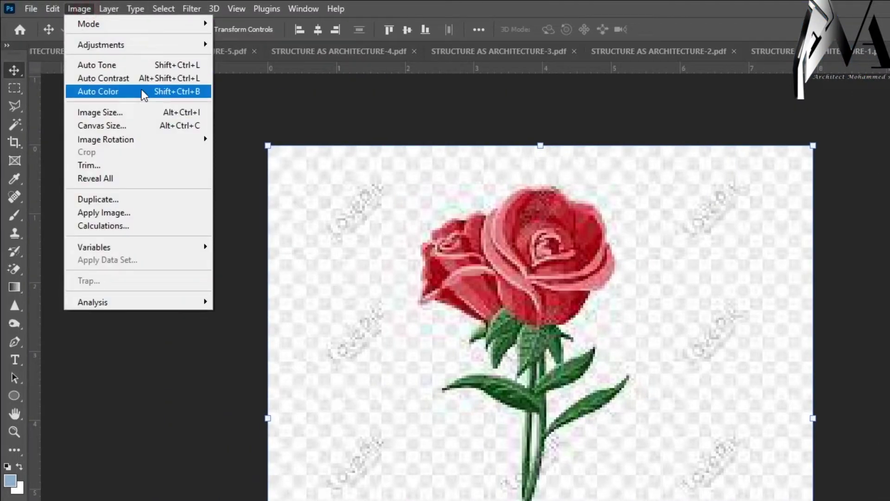
{"action": "left_click", "coordinate": [116, 112]}
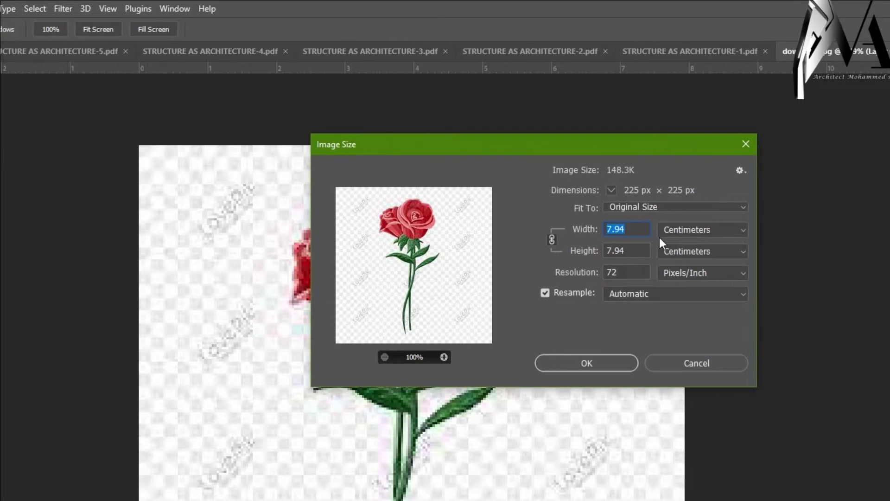
{"action": "left_click", "coordinate": [680, 229]}
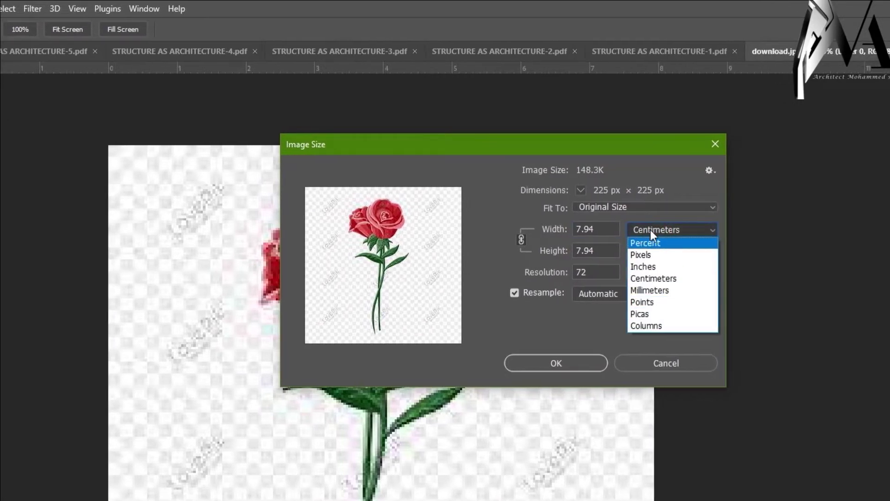
{"action": "left_click", "coordinate": [650, 229]}
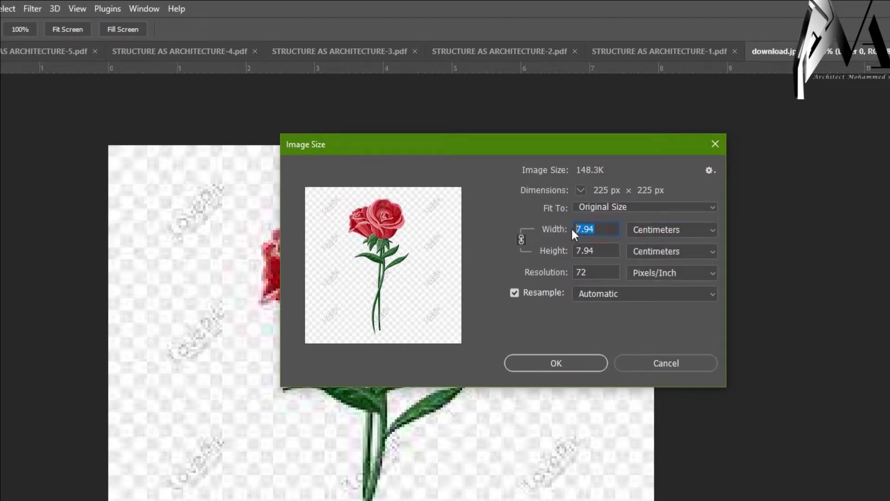
{"action": "type", "text": "20"}
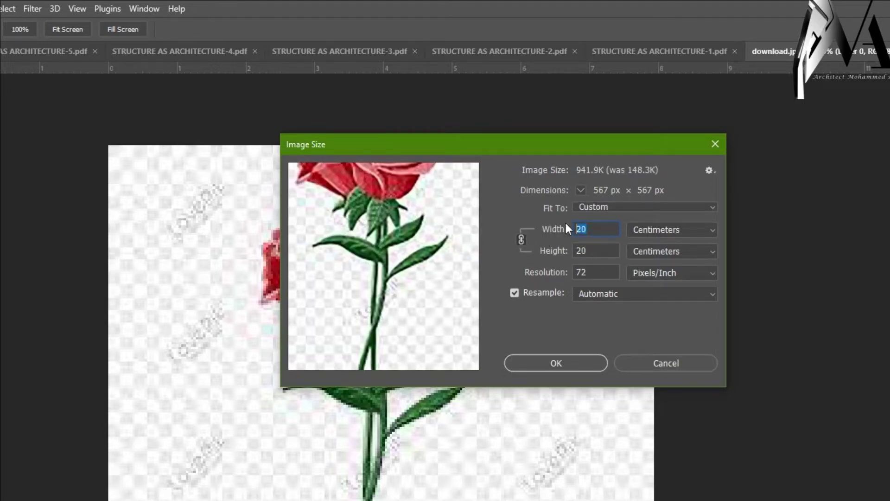
{"action": "type", "text": "40"}
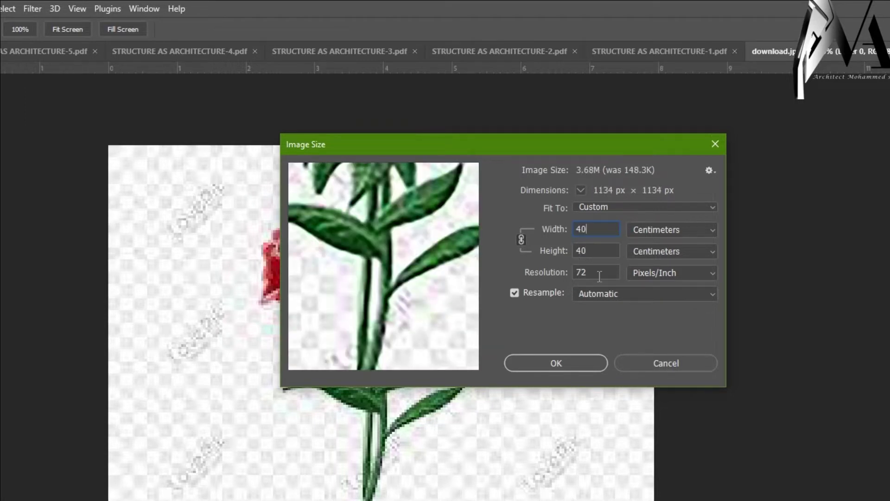
{"action": "type", "text": "200"}
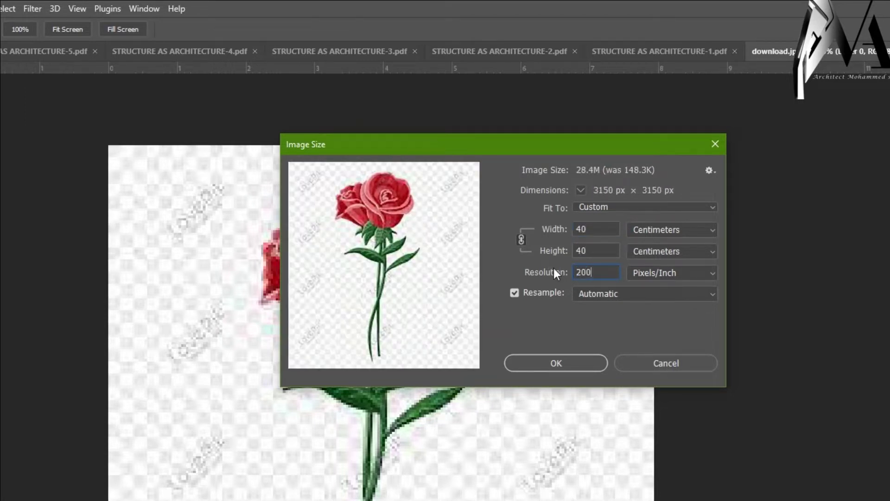
{"action": "left_click", "coordinate": [570, 361]}
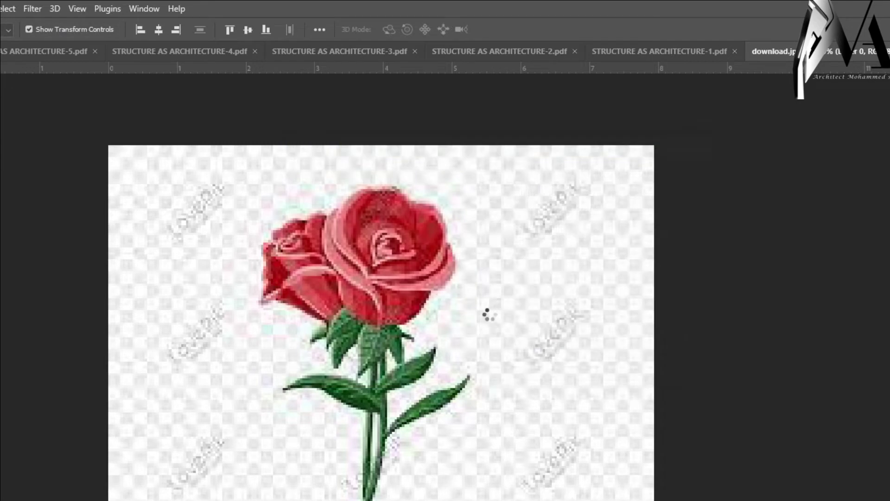
- Examine the quality of the resized rose image at different zoom levels
{"action": "scroll", "coordinate": [266, 330], "scroll_direction": "down", "scroll_amount": 8}
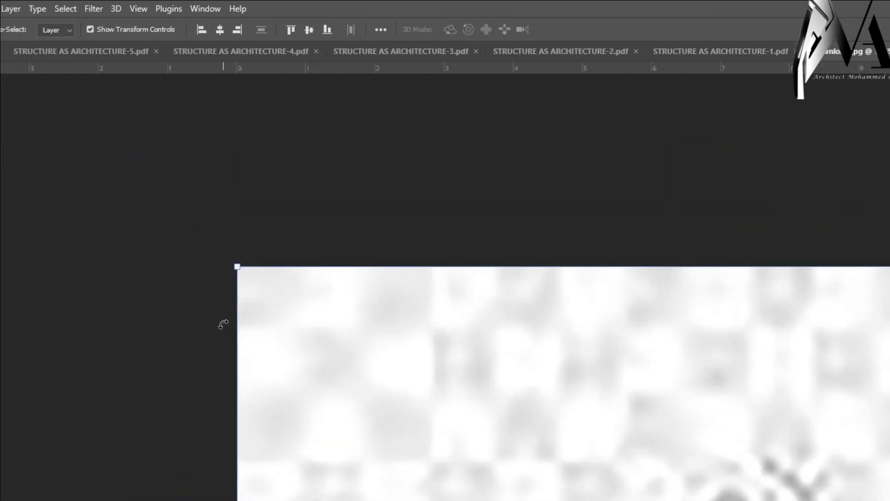
{"action": "scroll", "coordinate": [223, 267], "scroll_direction": "down", "scroll_amount": 4}
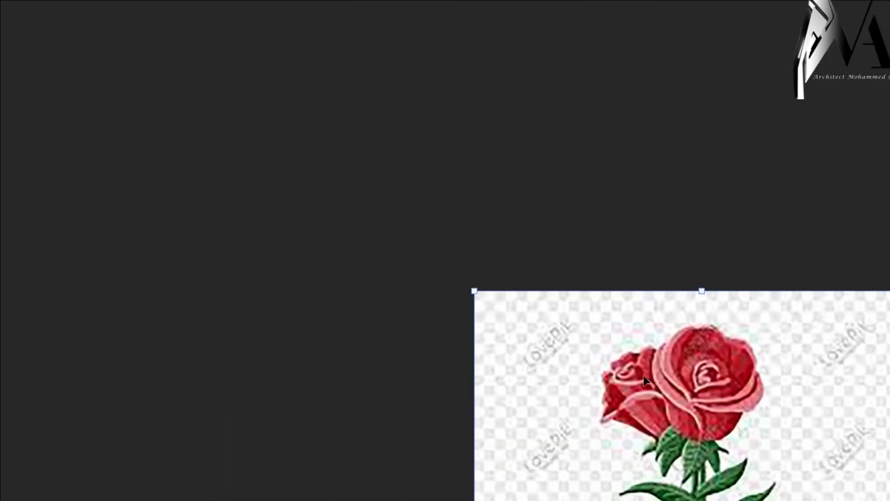
{"action": "scroll", "coordinate": [612, 446], "scroll_direction": "down", "scroll_amount": 3}
{"action": "scroll", "coordinate": [612, 445], "scroll_direction": "up", "scroll_amount": 2}
{"action": "scroll", "coordinate": [590, 341], "scroll_direction": "down", "scroll_amount": 3}
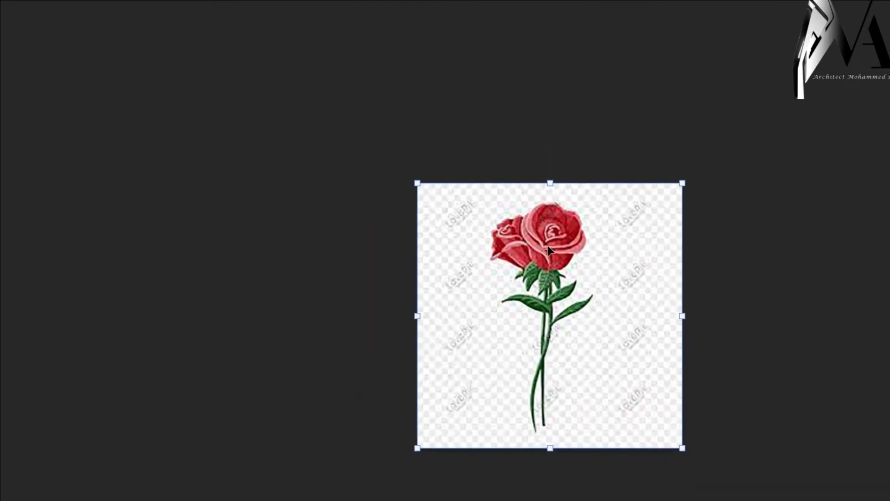
{"action": "scroll", "coordinate": [576, 338], "scroll_direction": "up", "scroll_amount": 4}
{"action": "left_click", "coordinate": [846, 181]}
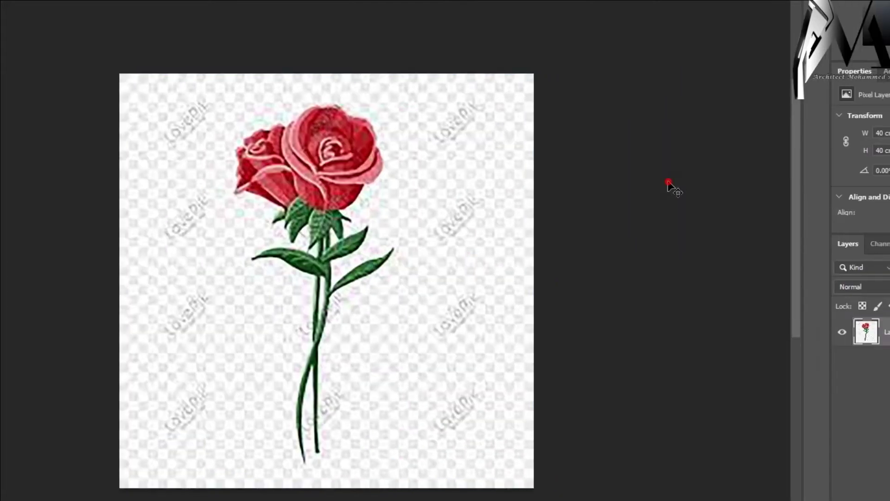
{"action": "scroll", "coordinate": [625, 204], "scroll_direction": "up", "scroll_amount": 5}
{"action": "scroll", "coordinate": [511, 190], "scroll_direction": "down", "scroll_amount": 3}
{"action": "scroll", "coordinate": [293, 179], "scroll_direction": "up", "scroll_amount": 1}
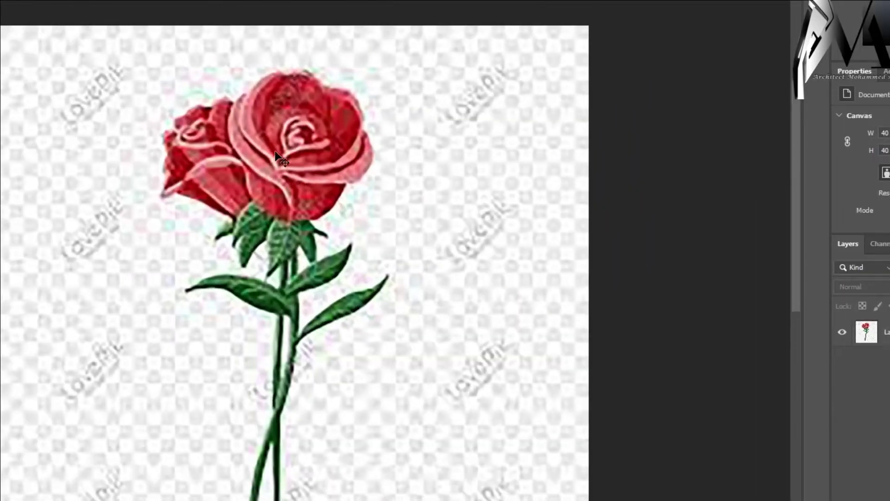
- Select the rose layer, Layer 0, so that the image adjustments can be applied to it
{"action": "left_click", "coordinate": [90, 10]}
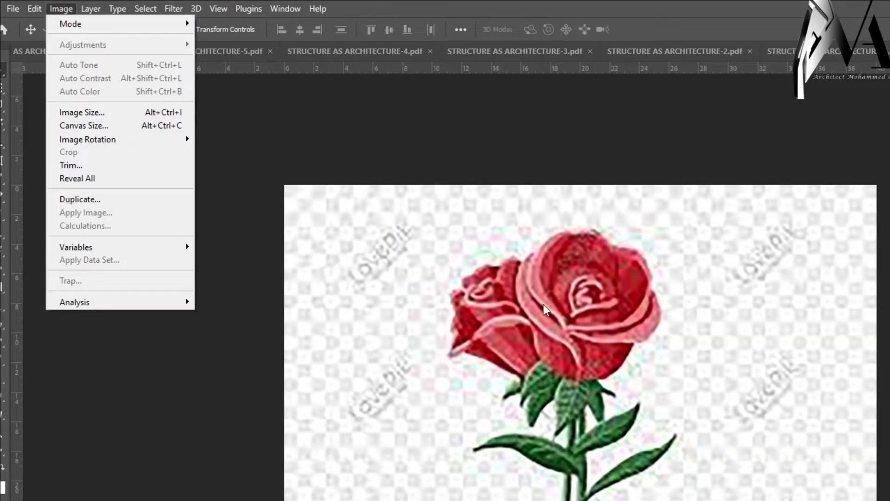
{"action": "left_click", "coordinate": [566, 315]}
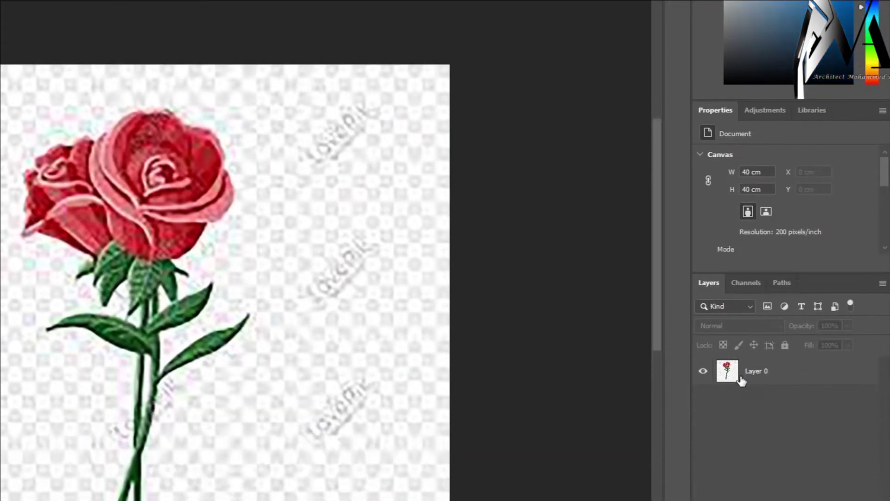
{"action": "left_click", "coordinate": [741, 378]}
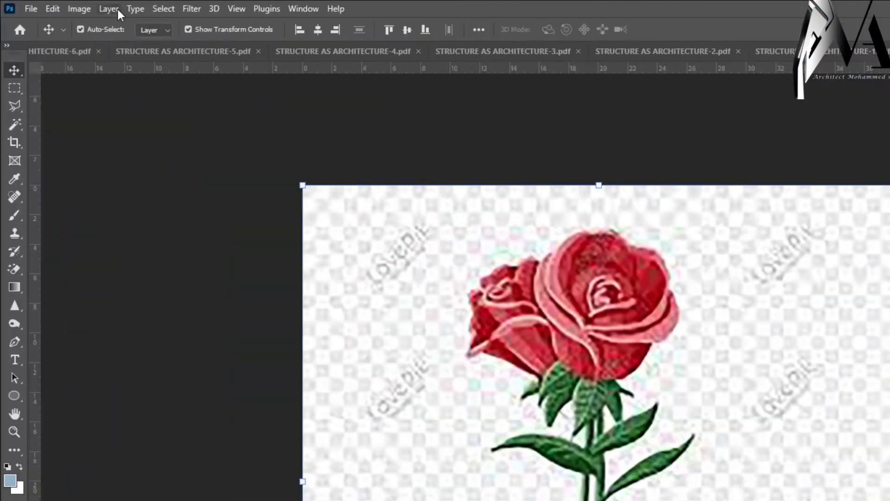
- Check the rose document's dimensions and resolution in Image Size without changing them
{"action": "left_click", "coordinate": [88, 8]}
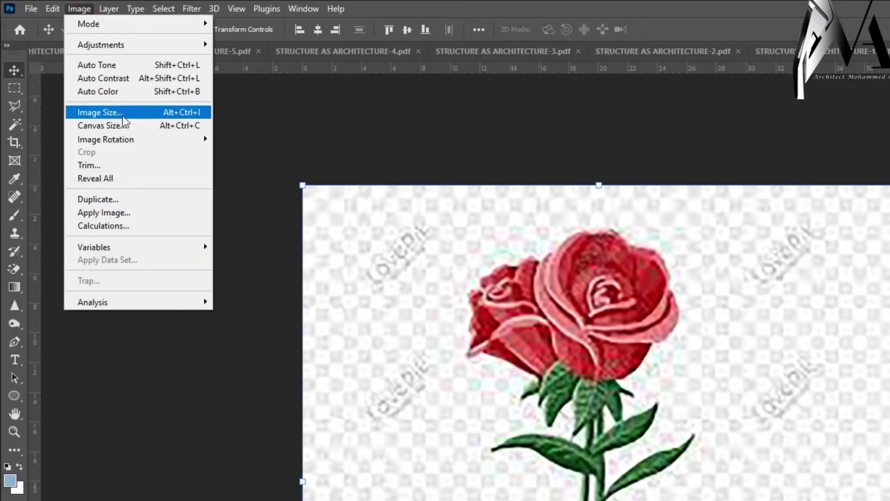
{"action": "left_click", "coordinate": [163, 114]}
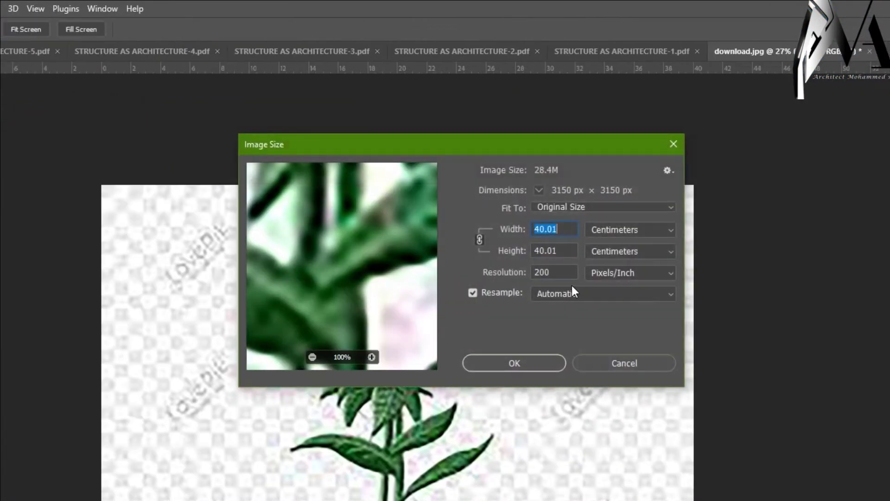
{"action": "left_click", "coordinate": [673, 143]}
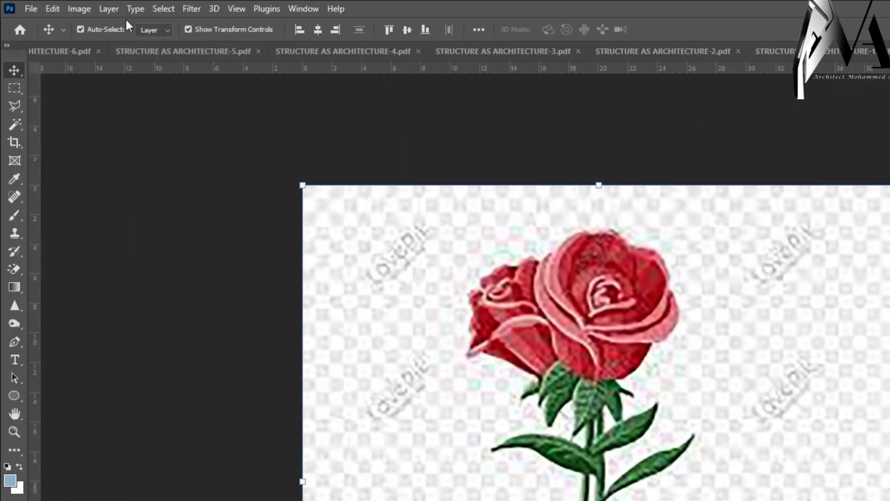
{"action": "left_click", "coordinate": [92, 14]}
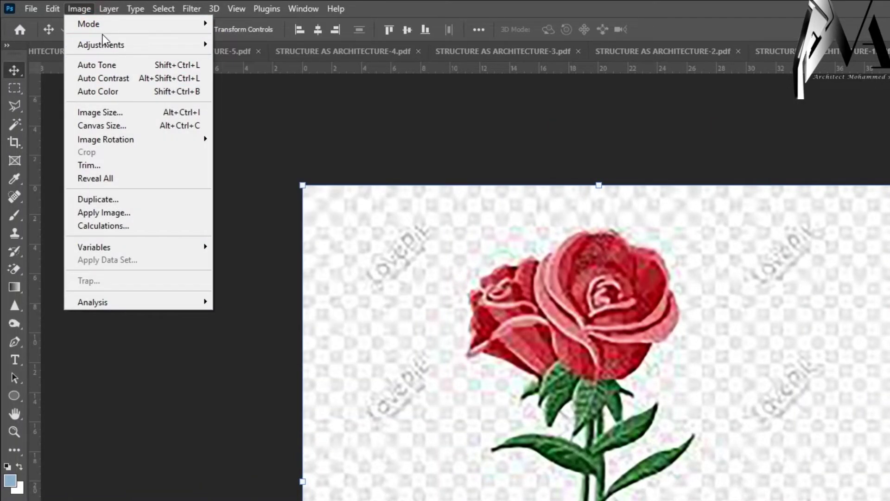
{"action": "mouse_move", "coordinate": [115, 48]}
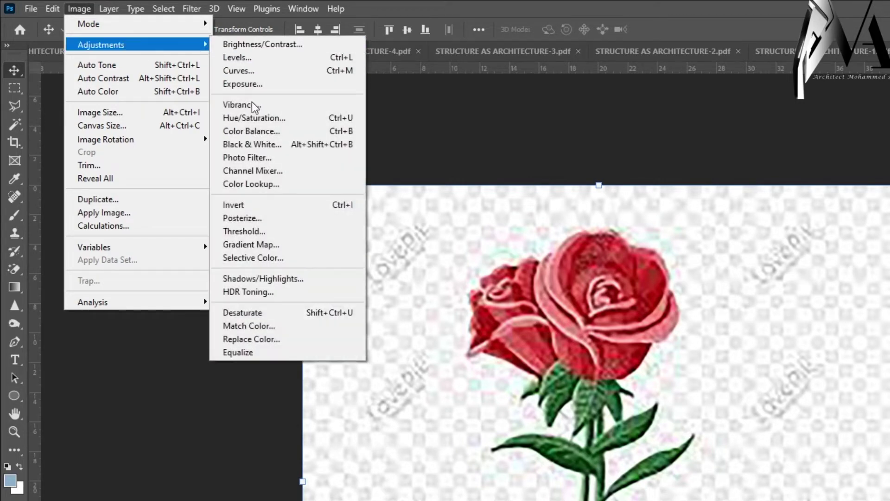
{"action": "left_click", "coordinate": [303, 352]}
{"action": "left_click", "coordinate": [777, 373]}
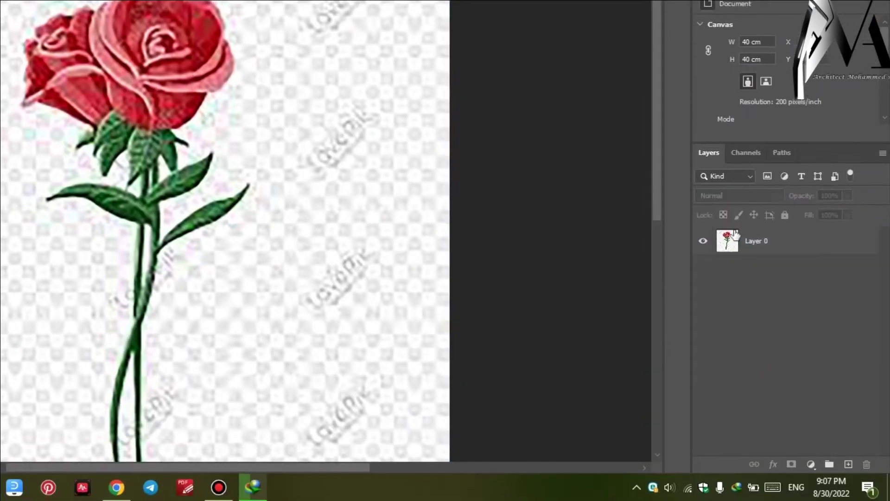
- Try a Levels adjustment layer above the rose layer, Layer 0, and delete it
{"action": "left_click", "coordinate": [749, 238]}
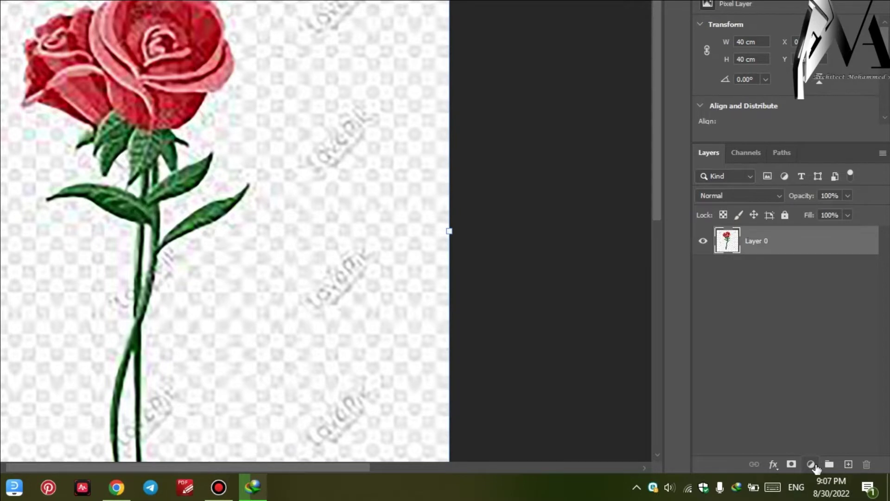
{"action": "left_click", "coordinate": [813, 465]}
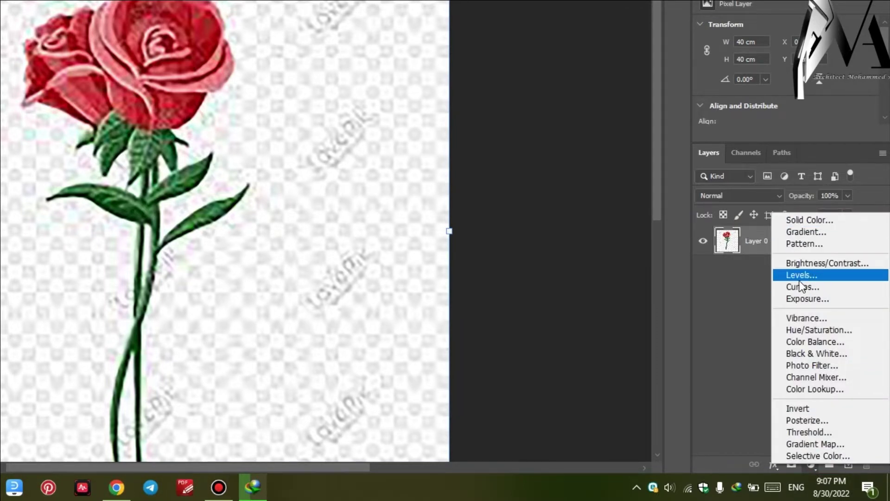
{"action": "left_click", "coordinate": [817, 274]}
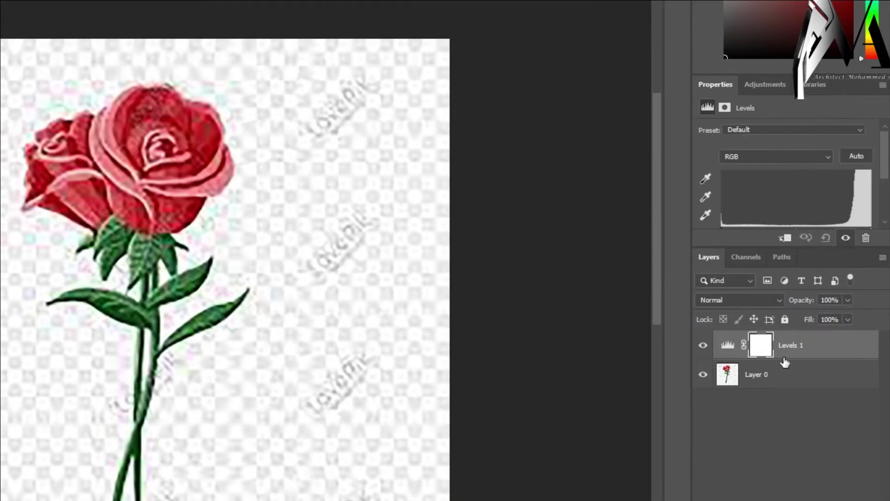
{"action": "key", "text": "Delete"}
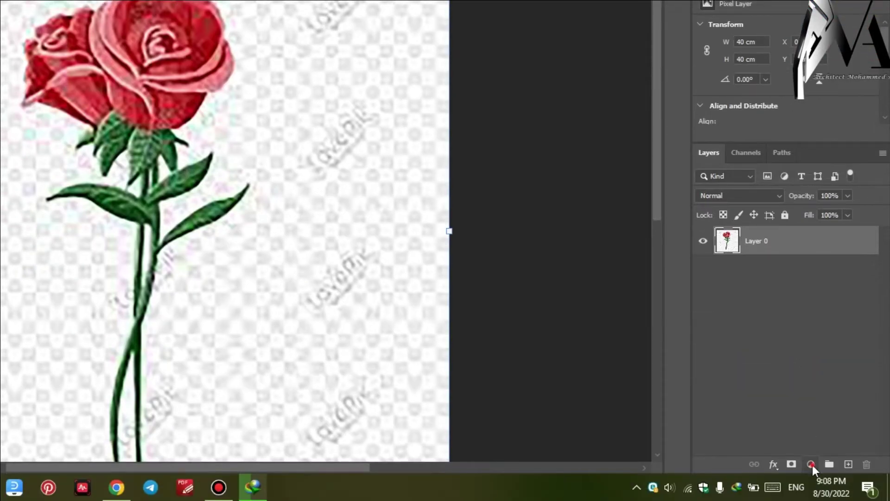
- Add an Exposure adjustment layer above the rose with exposure +1.17, offset -0.2083 and gamma correction 1.26
{"action": "left_click", "coordinate": [811, 464]}
{"action": "left_click", "coordinate": [816, 299]}
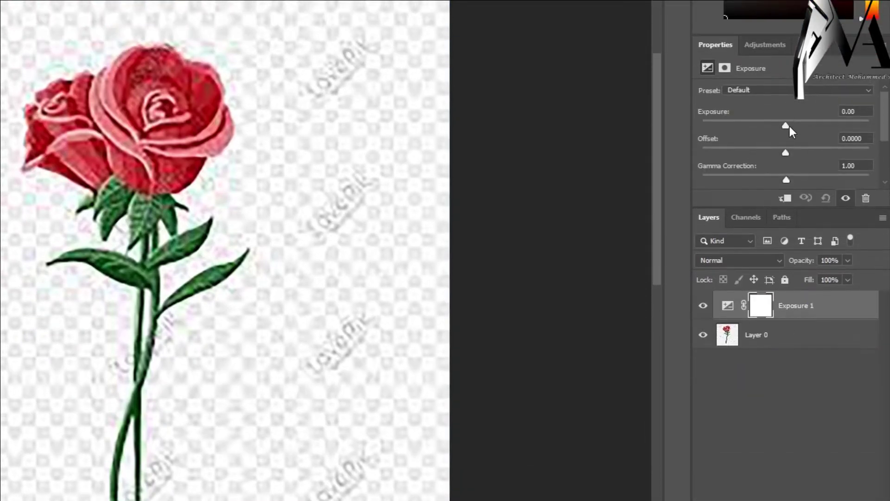
{"action": "left_click_drag", "start_coordinate": [789, 62], "coordinate": [805, 62]}
{"action": "mouse_move", "coordinate": [812, 126]}
{"action": "left_mouse_down"}
{"action": "mouse_move", "coordinate": [747, 126]}
{"action": "mouse_move", "coordinate": [824, 124]}
{"action": "mouse_move", "coordinate": [789, 126]}
{"action": "mouse_move", "coordinate": [800, 126]}
{"action": "left_mouse_up"}
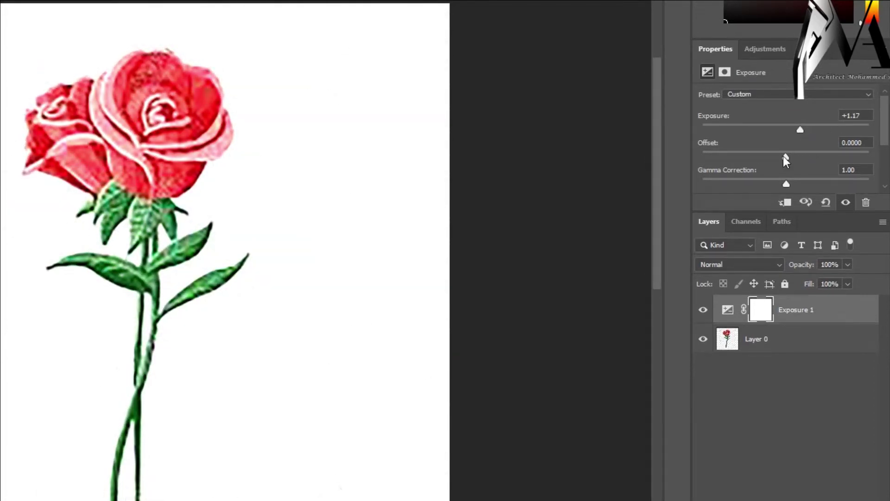
{"action": "left_click_drag", "start_coordinate": [786, 157], "coordinate": [748, 157]}
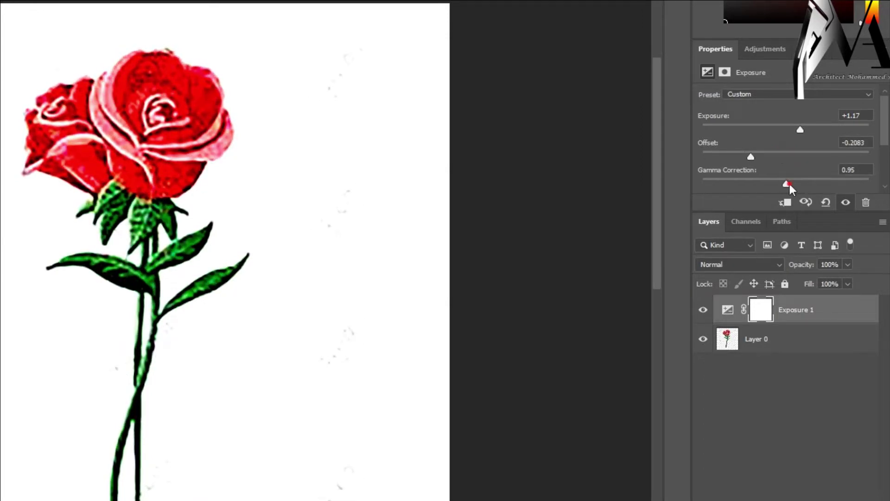
{"action": "mouse_move", "coordinate": [789, 184]}
{"action": "left_mouse_down"}
{"action": "mouse_move", "coordinate": [830, 184]}
{"action": "mouse_move", "coordinate": [753, 184]}
{"action": "mouse_move", "coordinate": [772, 184]}
{"action": "left_mouse_up"}
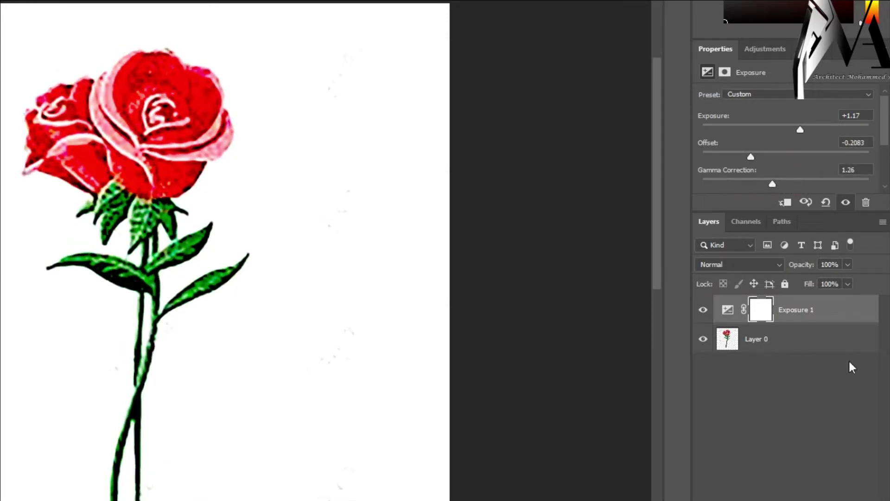
- Add a Photo Filter adjustment layer directly above Layer 0 using Warming Filter (85) at 44% density
{"action": "left_click", "coordinate": [783, 271]}
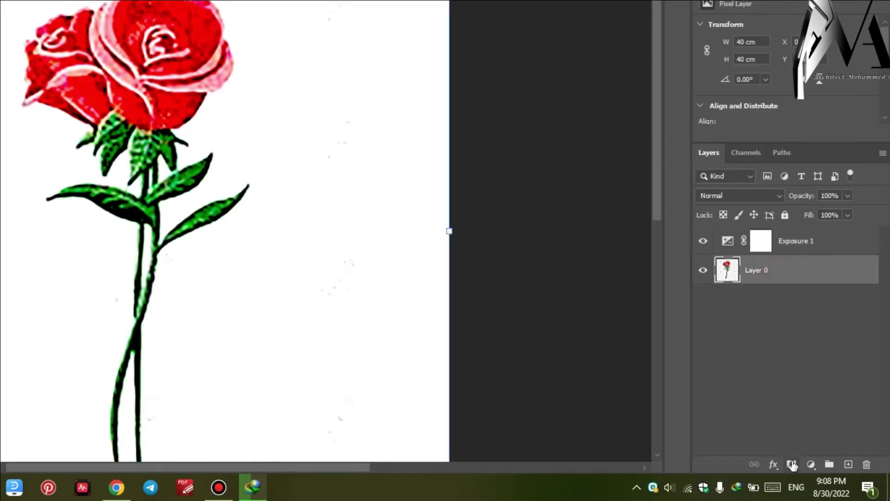
{"action": "left_click", "coordinate": [811, 464]}
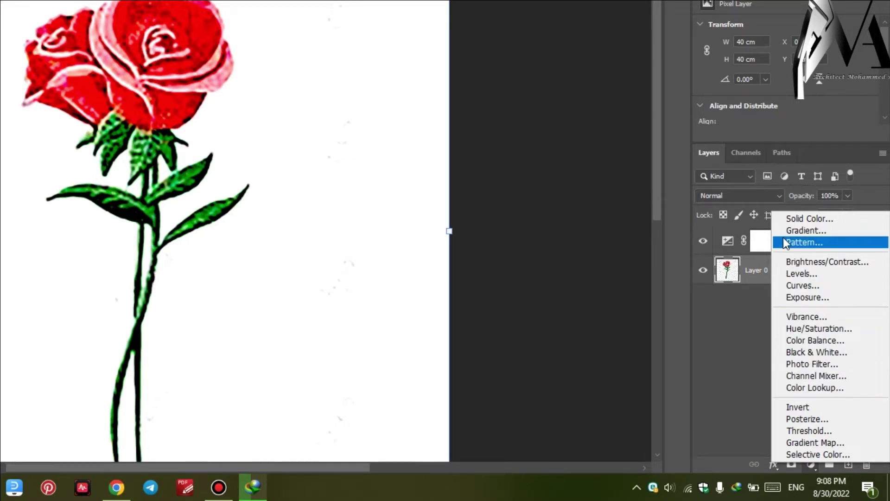
{"action": "left_click", "coordinate": [820, 364]}
{"action": "left_click_drag", "start_coordinate": [746, 84], "coordinate": [775, 83]}
{"action": "mouse_move", "coordinate": [775, 135]}
{"action": "left_mouse_down"}
{"action": "mouse_move", "coordinate": [845, 131]}
{"action": "mouse_move", "coordinate": [774, 135]}
{"action": "left_mouse_up"}
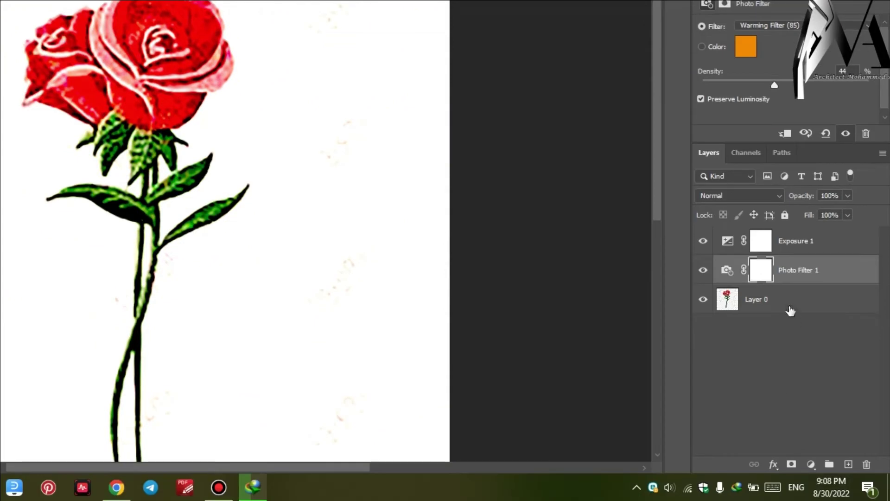
{"action": "left_click", "coordinate": [790, 311]}
{"action": "left_click", "coordinate": [811, 464]}
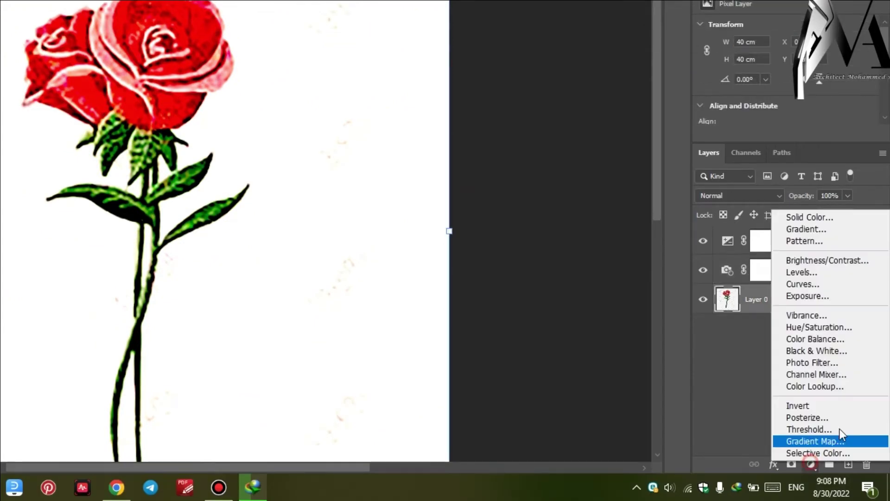
{"action": "left_click", "coordinate": [752, 362]}
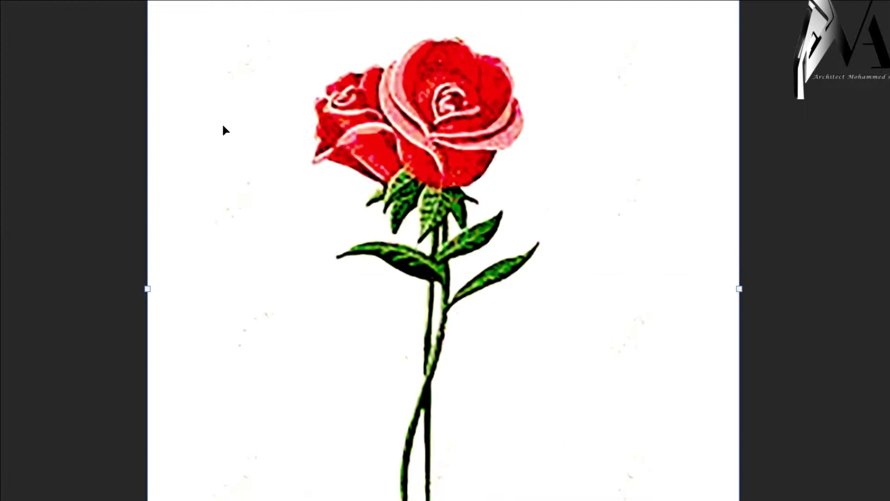
{"action": "left_click", "coordinate": [222, 125]}
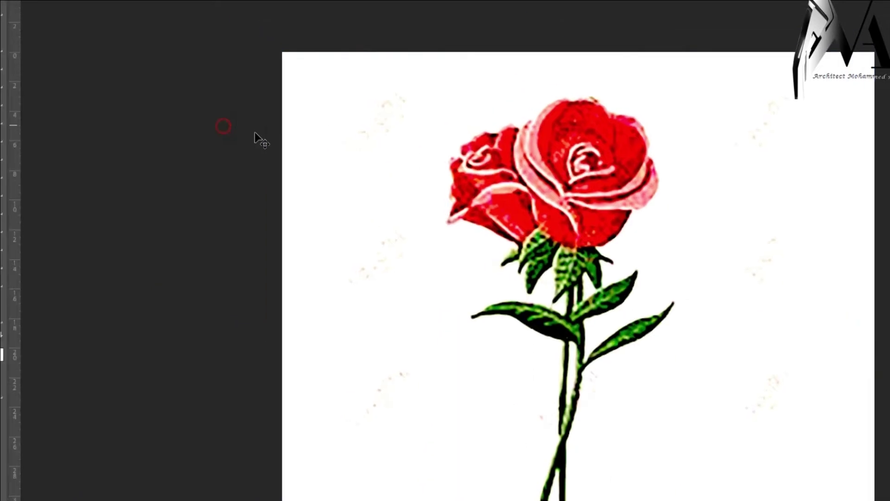
{"action": "scroll", "coordinate": [460, 138], "scroll_direction": "up", "scroll_amount": 3}
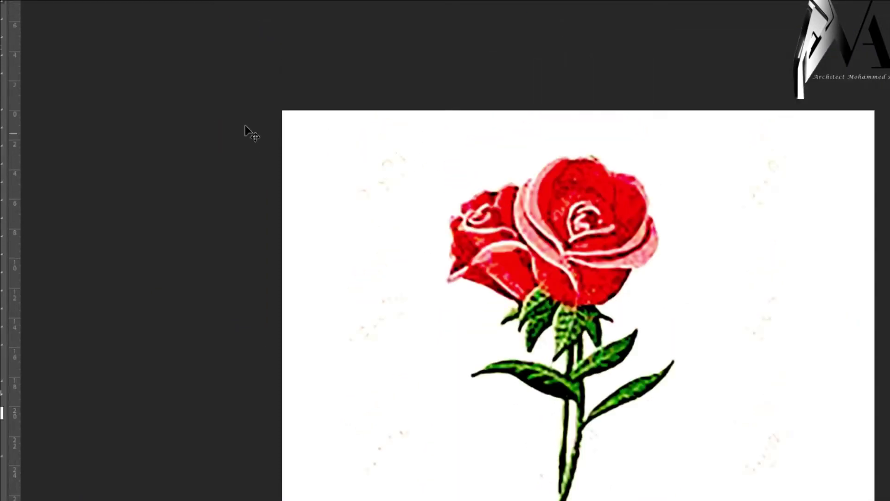
{"action": "key", "text": "f"}
- Apply Auto Color, Auto Contrast and Auto Tone to the rose layer, Layer 0
{"action": "left_click", "coordinate": [753, 486]}
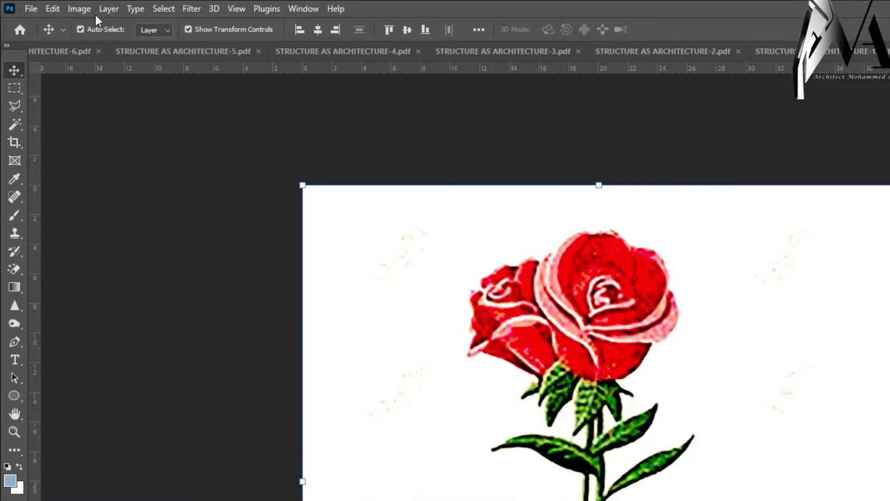
{"action": "left_click", "coordinate": [79, 9]}
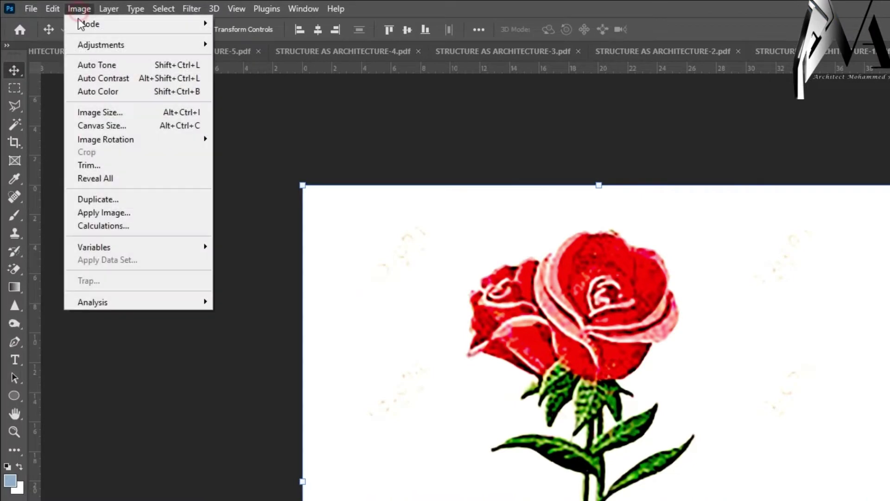
{"action": "left_click", "coordinate": [110, 91]}
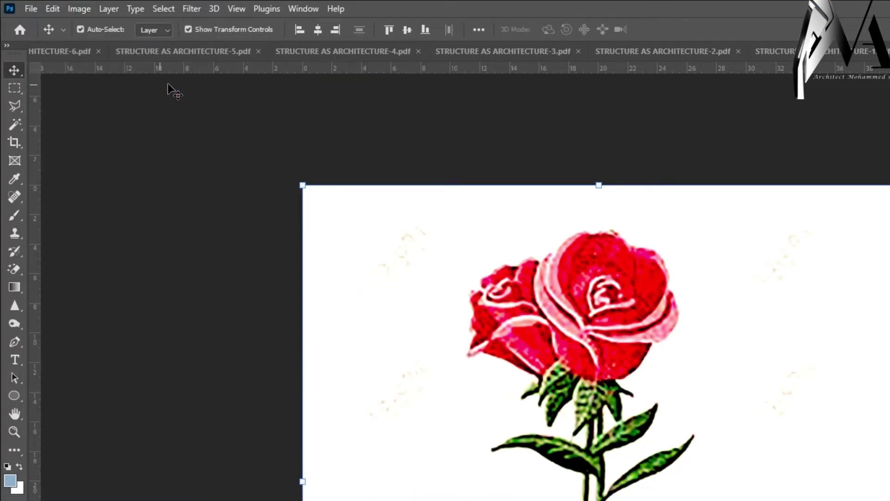
{"action": "left_click", "coordinate": [76, 10]}
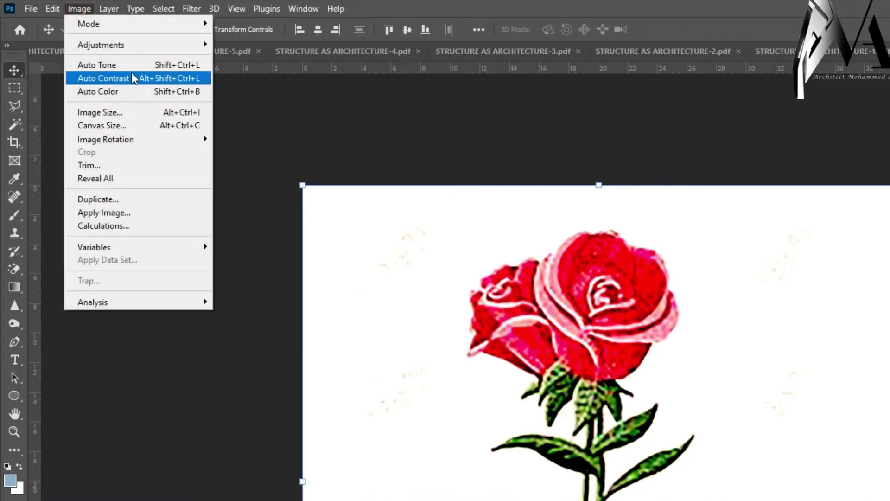
{"action": "left_click", "coordinate": [101, 78]}
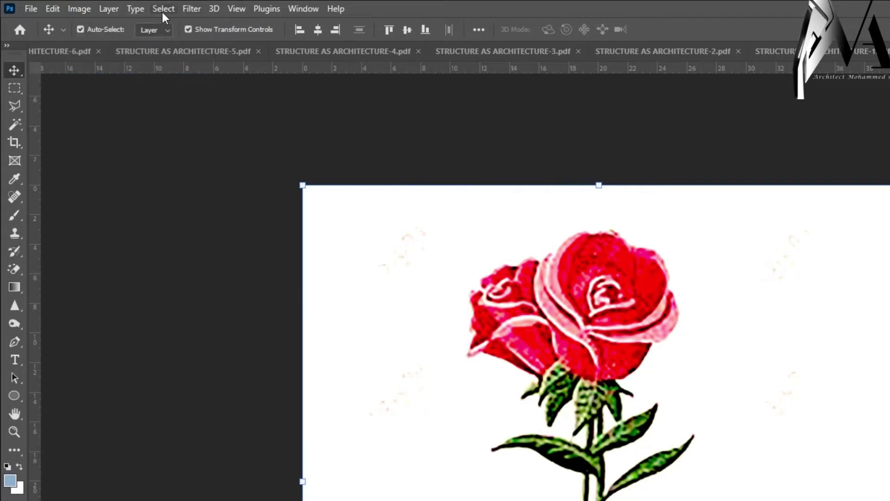
{"action": "left_click", "coordinate": [88, 10]}
{"action": "left_click", "coordinate": [108, 65]}
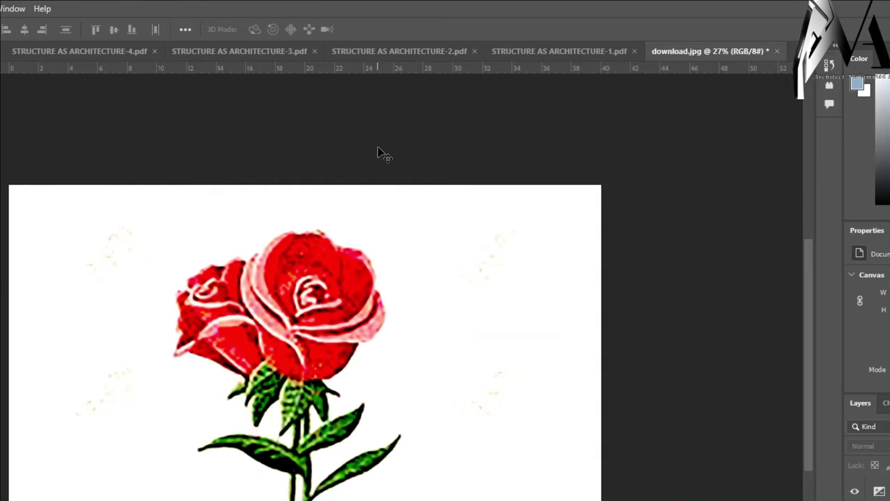
{"action": "scroll", "coordinate": [359, 290], "scroll_direction": "up", "scroll_amount": 1}
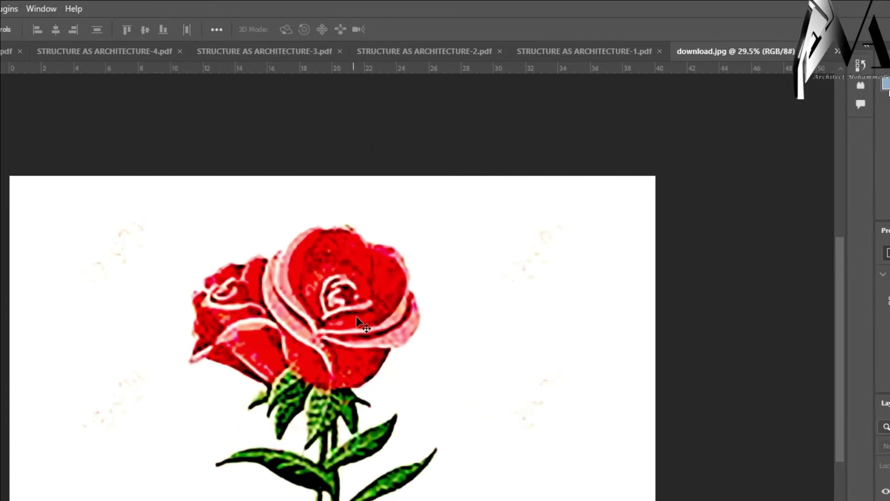
{"action": "key", "text": "ctrl+t"}
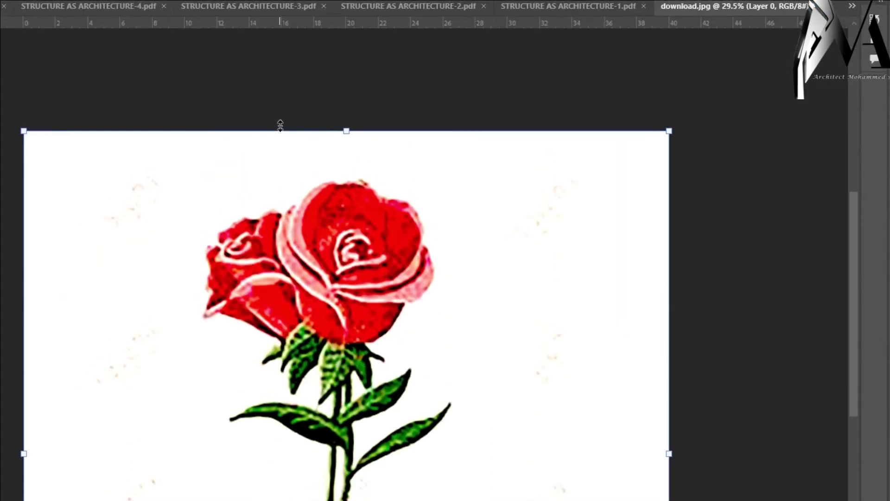
{"action": "left_click", "coordinate": [281, 95]}
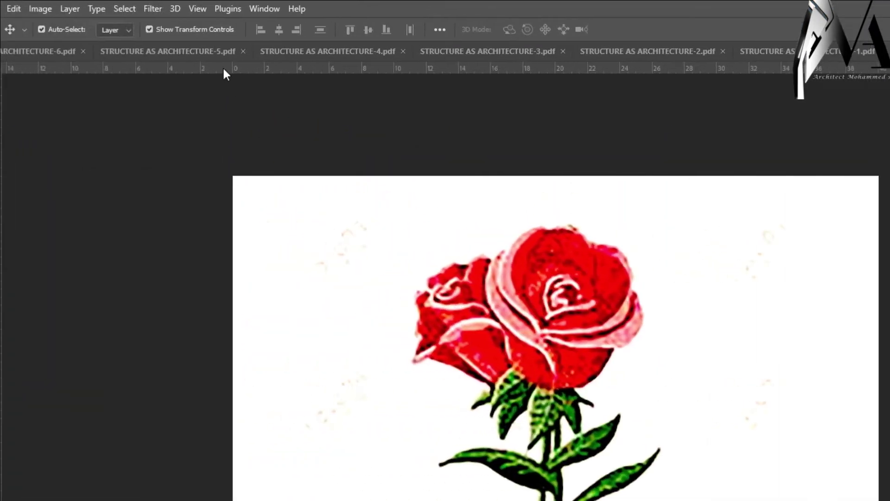
- Start the Camera Raw Filter on Layer 0 and set exposure -0.75, contrast -1, highlights -50 and whites +74
{"action": "left_click", "coordinate": [194, 10]}
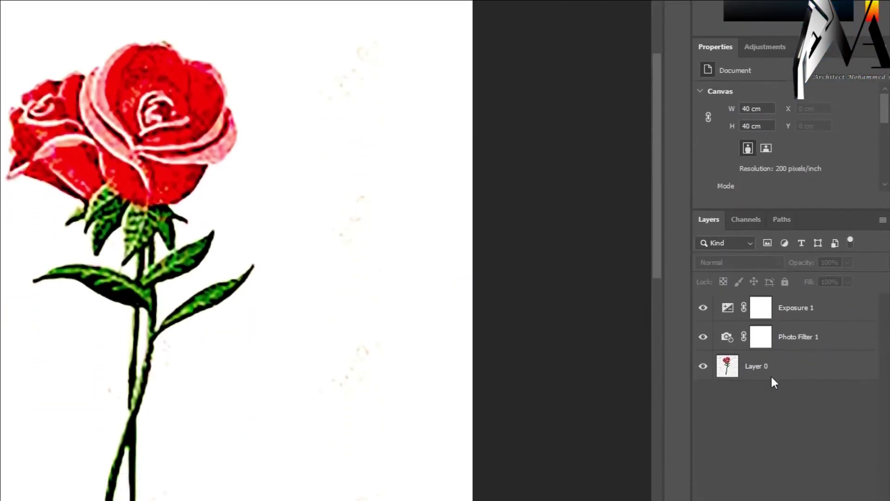
{"action": "left_click", "coordinate": [769, 377]}
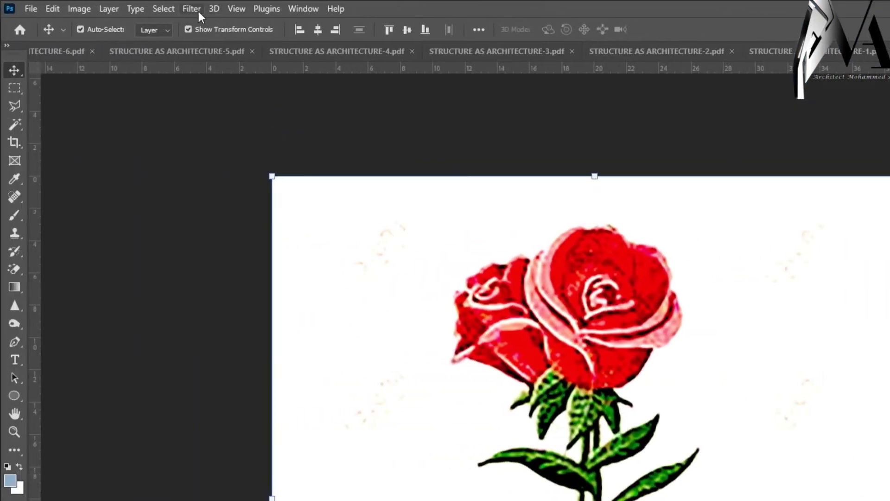
{"action": "left_click", "coordinate": [194, 10]}
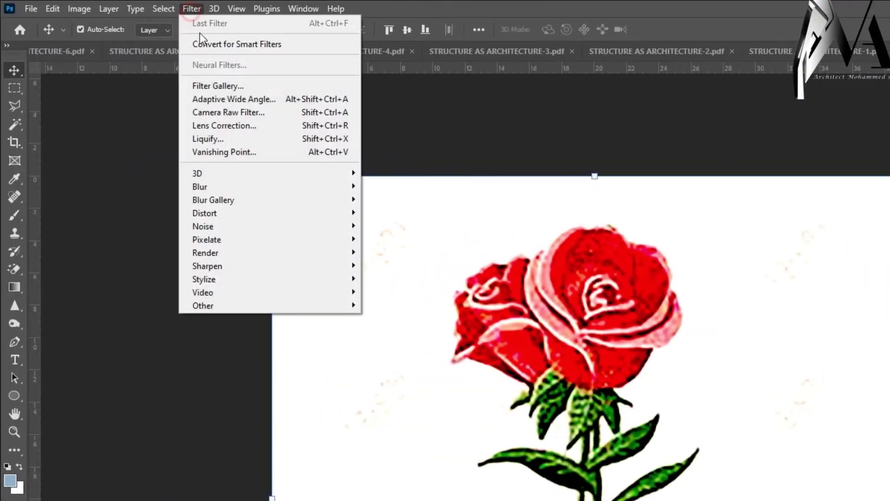
{"action": "left_click", "coordinate": [224, 112]}
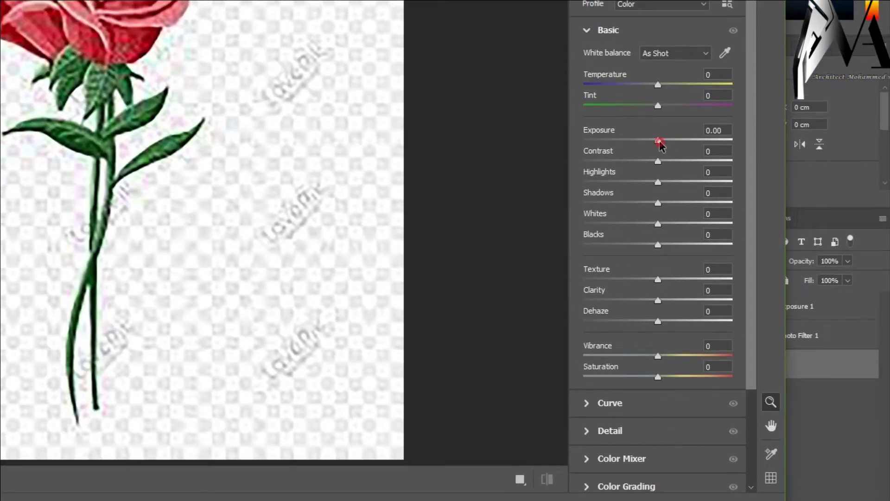
{"action": "left_click_drag", "start_coordinate": [659, 141], "coordinate": [622, 183]}
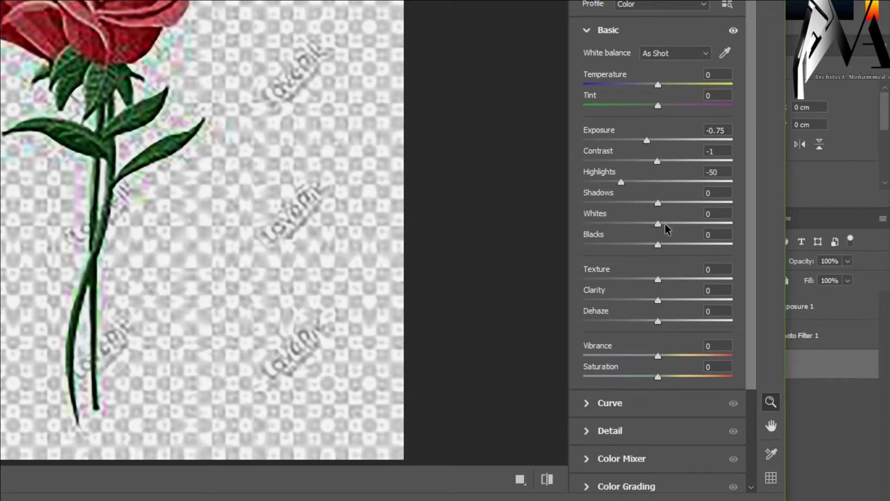
{"action": "left_click_drag", "start_coordinate": [668, 224], "coordinate": [712, 237]}
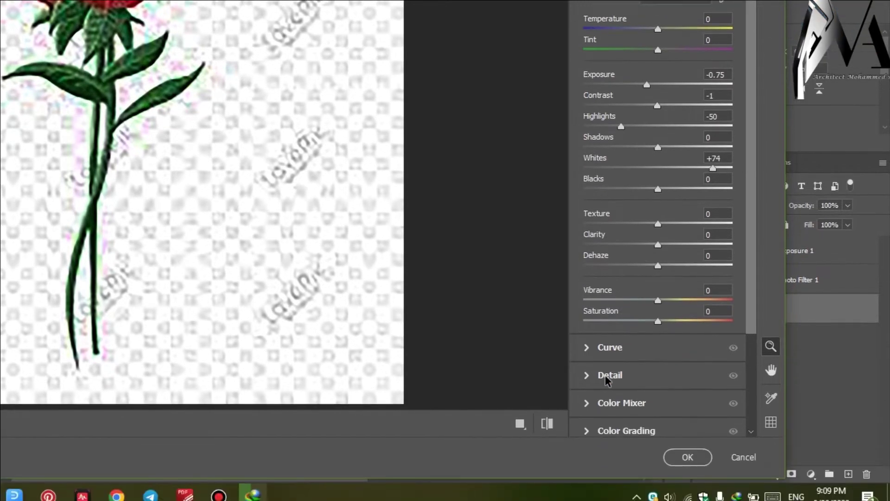
- Set Camera Raw detail sharpening to 144 and noise reduction to 78, and apply the filter to the rose layer
{"action": "left_click", "coordinate": [605, 374]}
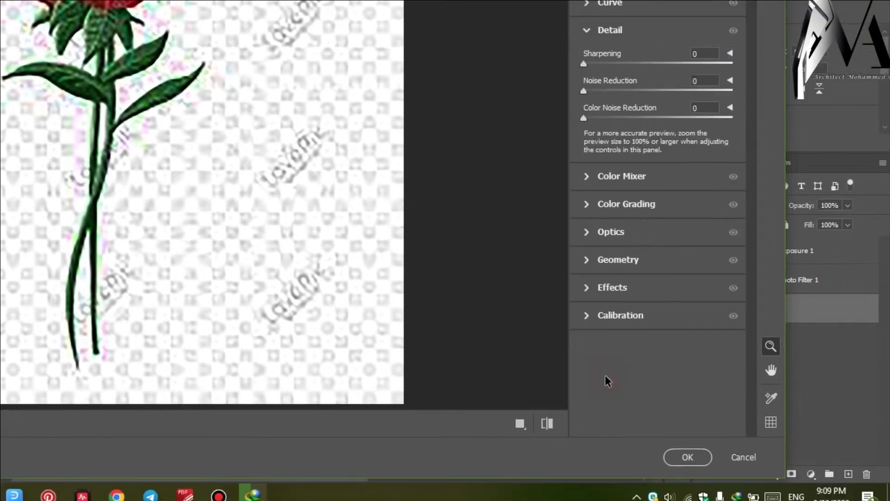
{"action": "left_click_drag", "start_coordinate": [585, 64], "coordinate": [630, 67]}
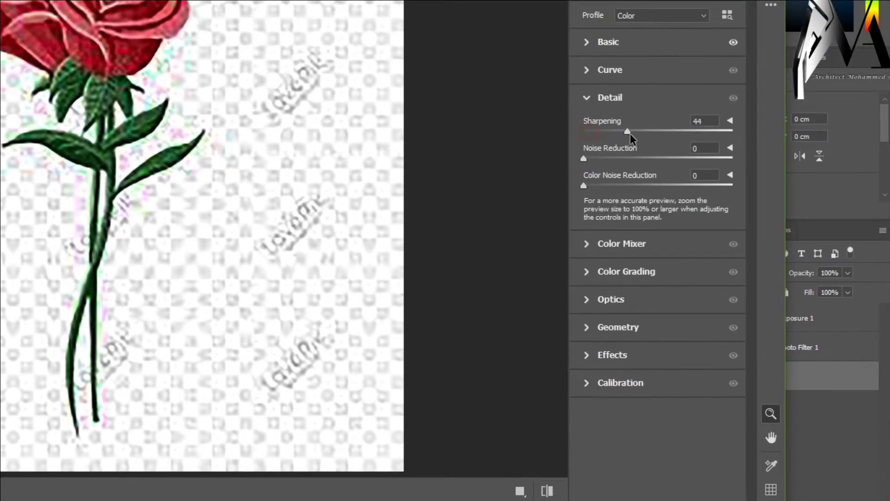
{"action": "left_click_drag", "start_coordinate": [630, 134], "coordinate": [729, 133]}
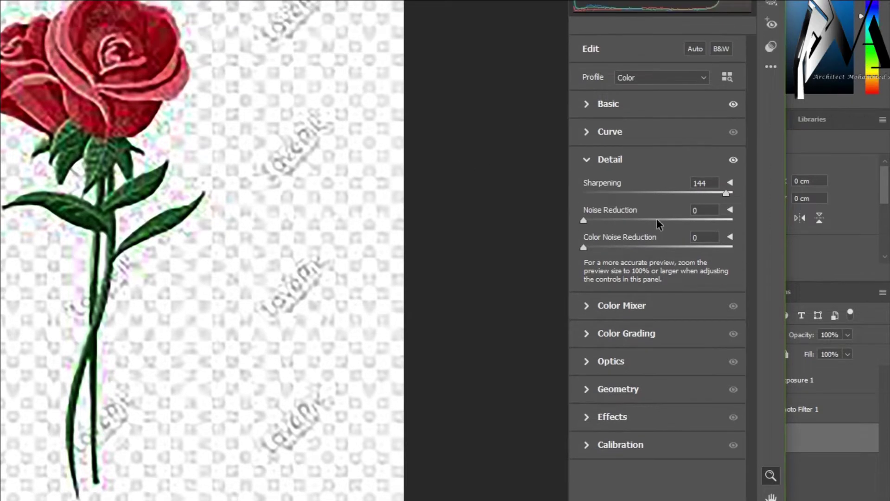
{"action": "left_click_drag", "start_coordinate": [586, 219], "coordinate": [700, 218]}
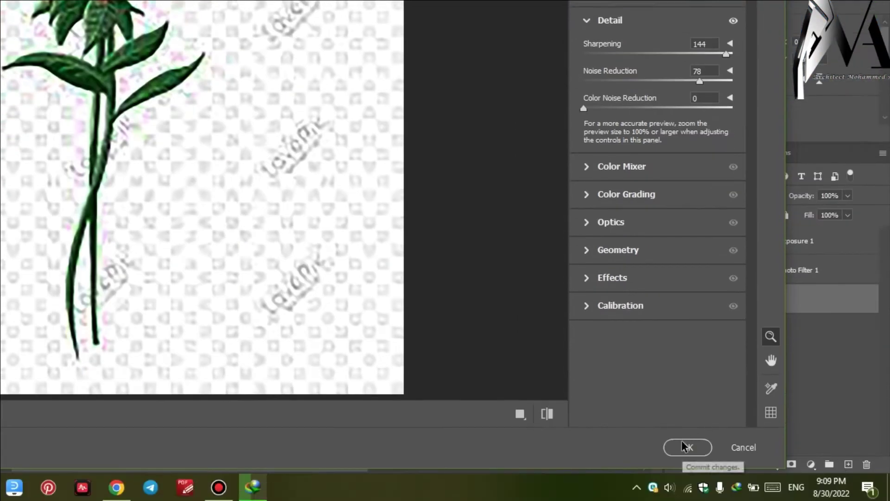
{"action": "left_click", "coordinate": [685, 446]}
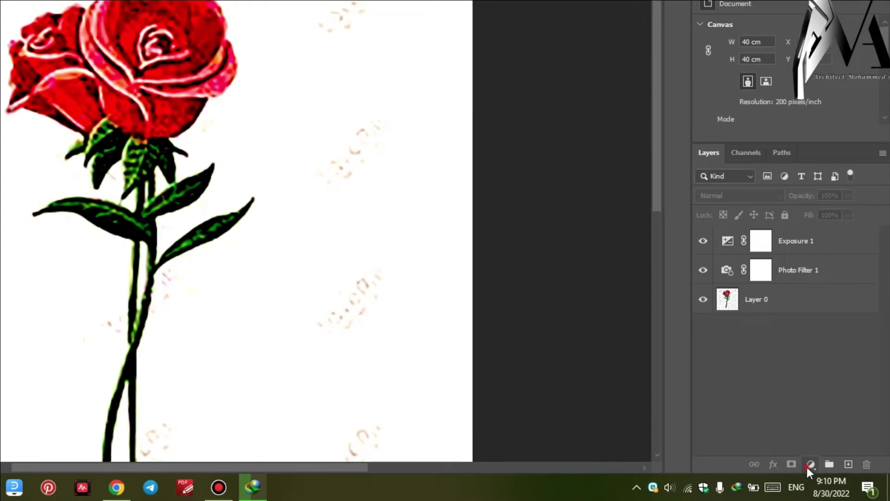
{"action": "left_click", "coordinate": [808, 465]}
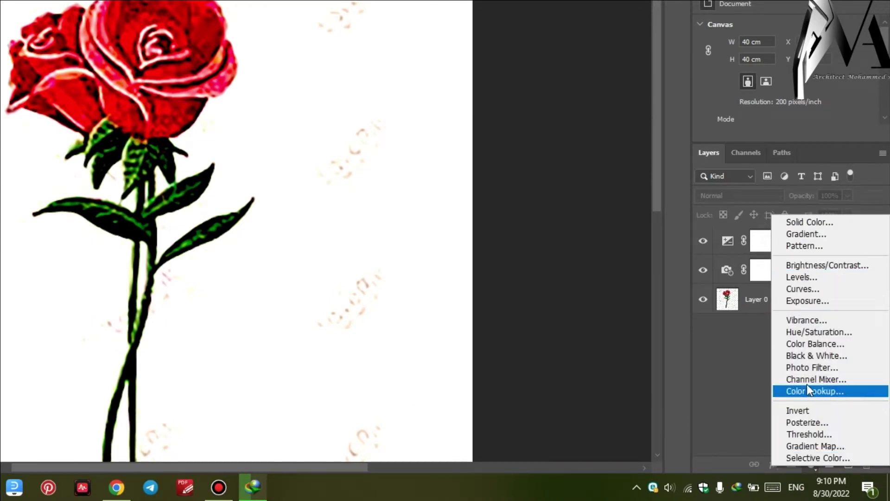
{"action": "left_click", "coordinate": [739, 354]}
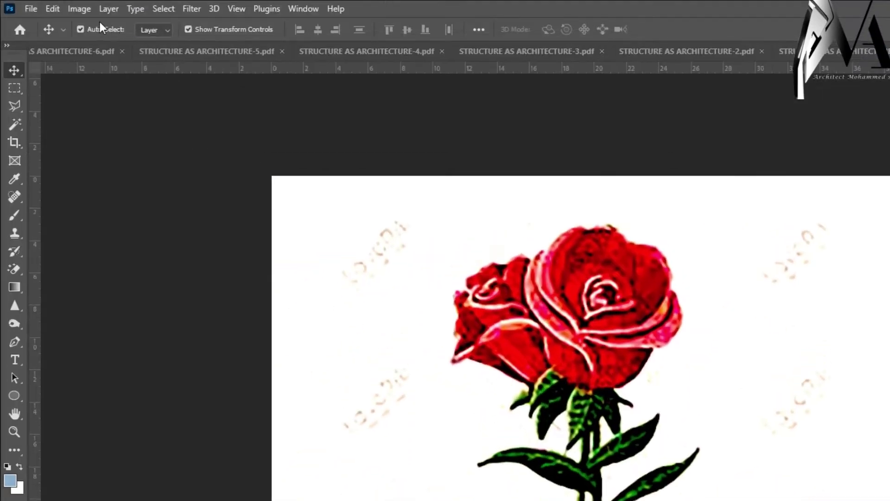
{"action": "left_click", "coordinate": [80, 9]}
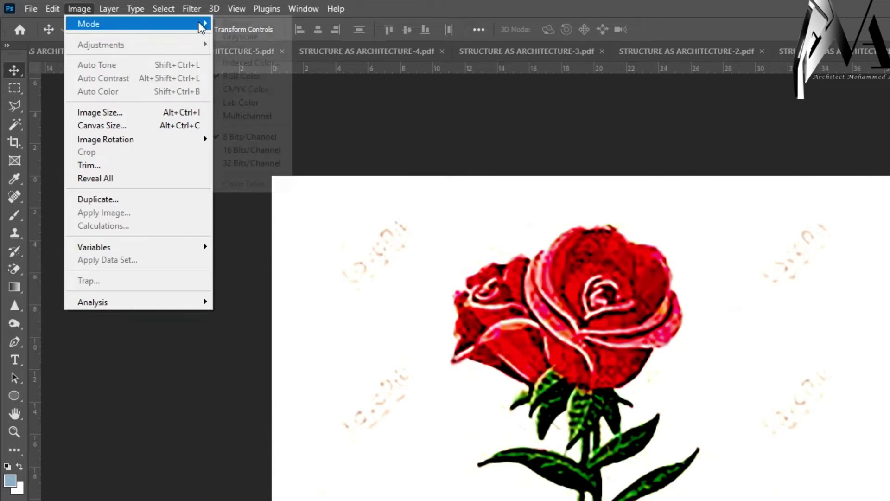
{"action": "left_click", "coordinate": [185, 9]}
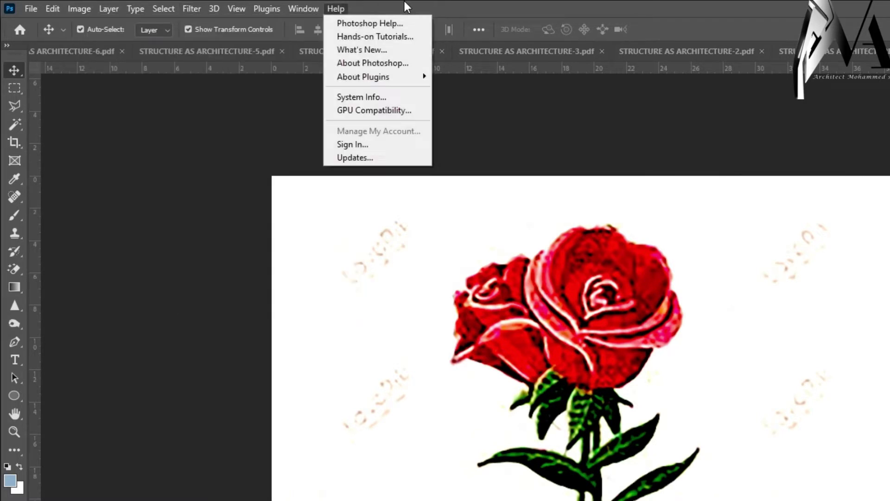
{"action": "left_click", "coordinate": [562, 6]}
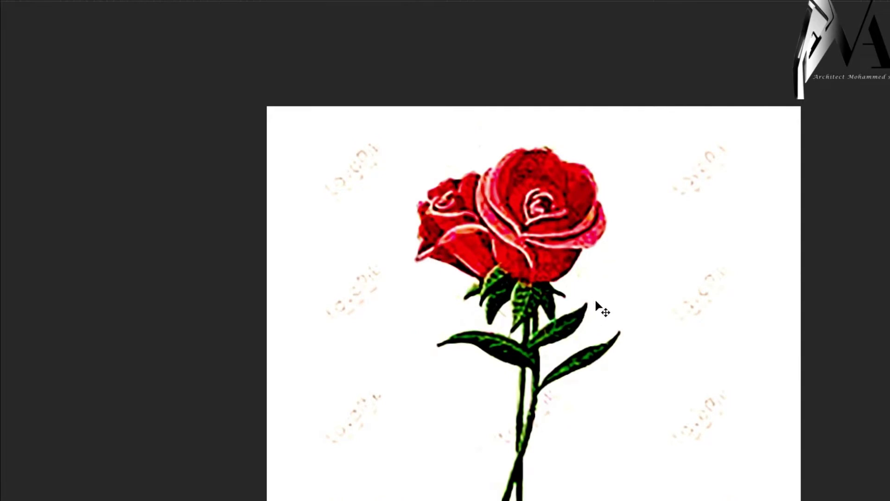
{"action": "left_click", "coordinate": [587, 293]}
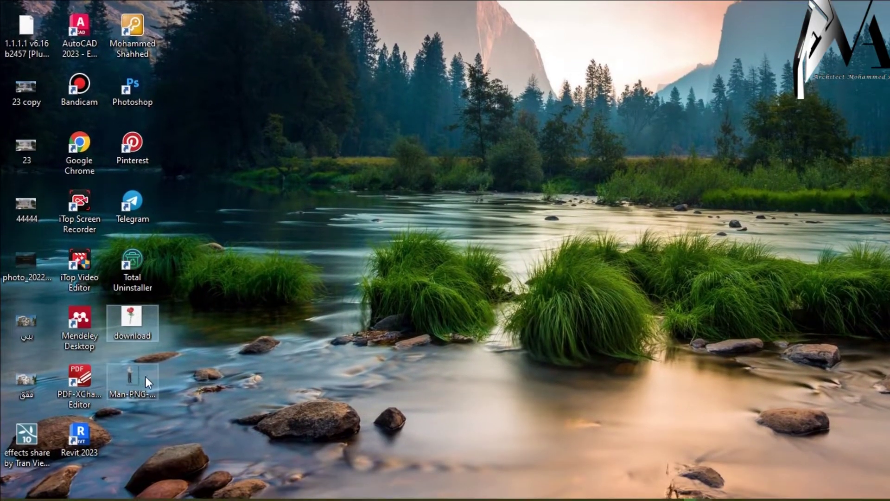
- Try to bring the Man-PNG-Photos image from the desktop into Photoshop
{"action": "left_click", "coordinate": [136, 398]}
{"action": "left_click_drag", "start_coordinate": [136, 375], "coordinate": [667, 45]}
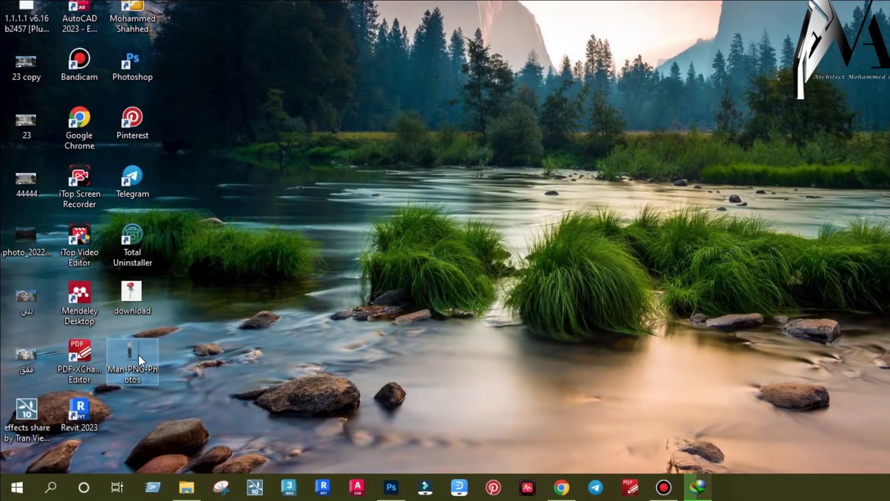
{"action": "left_click_drag", "start_coordinate": [139, 355], "coordinate": [645, 53]}
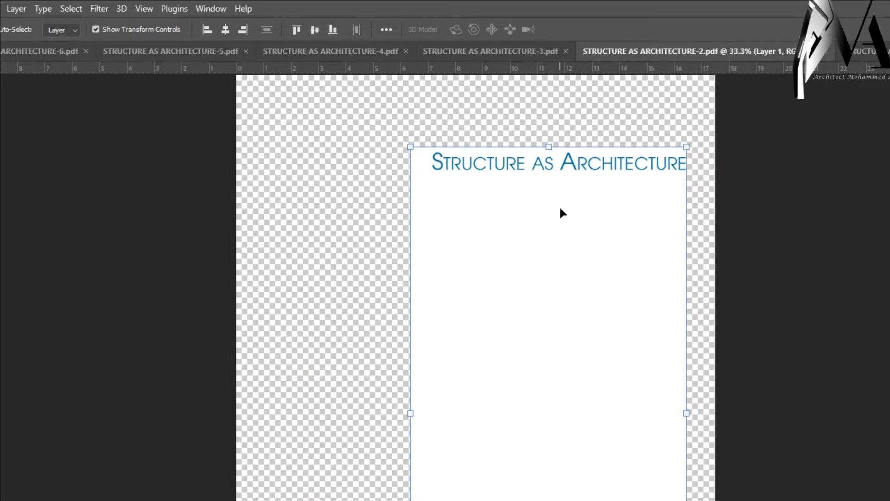
- Reposition the title page layer on the transparent canvas of STRUCTURE AS ARCHITECTURE-2.pdf
{"action": "left_click_drag", "start_coordinate": [570, 216], "coordinate": [462, 204]}
{"action": "left_click", "coordinate": [775, 288]}
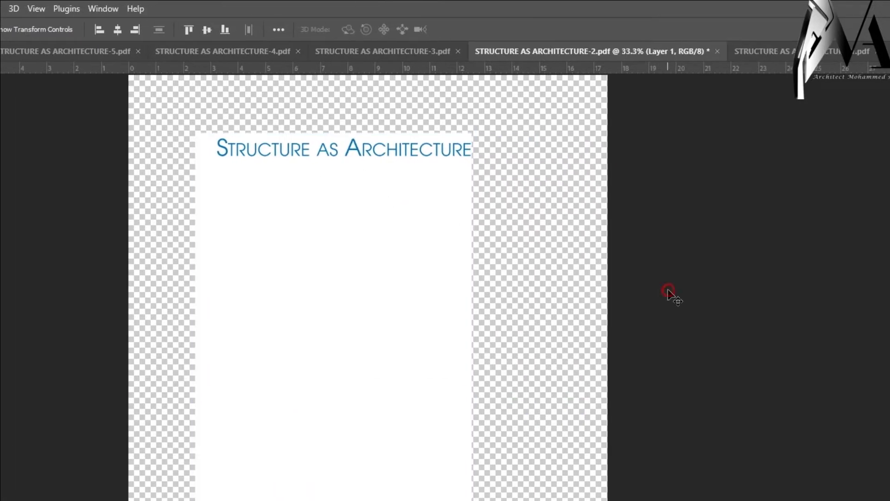
{"action": "left_click_drag", "start_coordinate": [357, 243], "coordinate": [418, 263]}
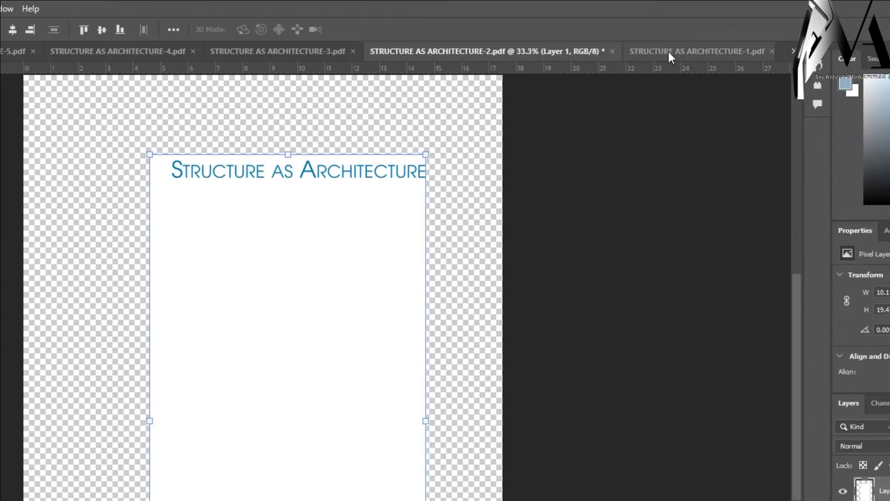
- Open the Man-PNG-Photos image from the Desktop folder as a new document
{"action": "left_click", "coordinate": [669, 53]}
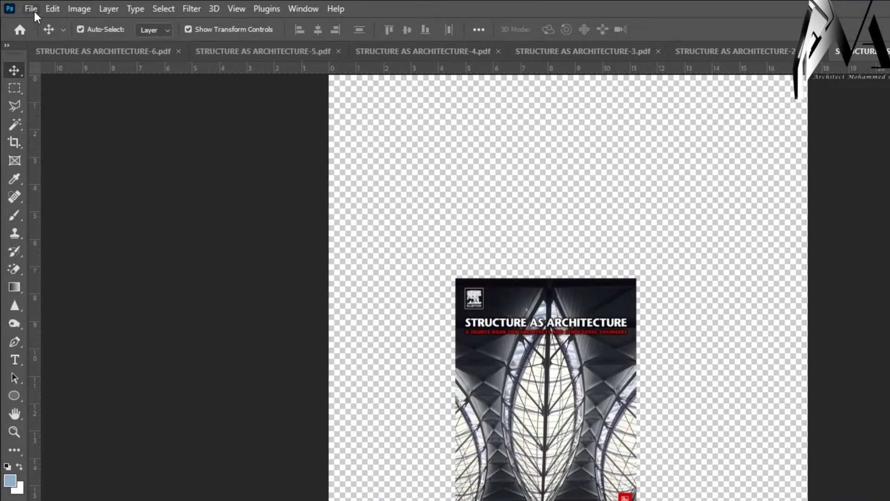
{"action": "left_click", "coordinate": [31, 9]}
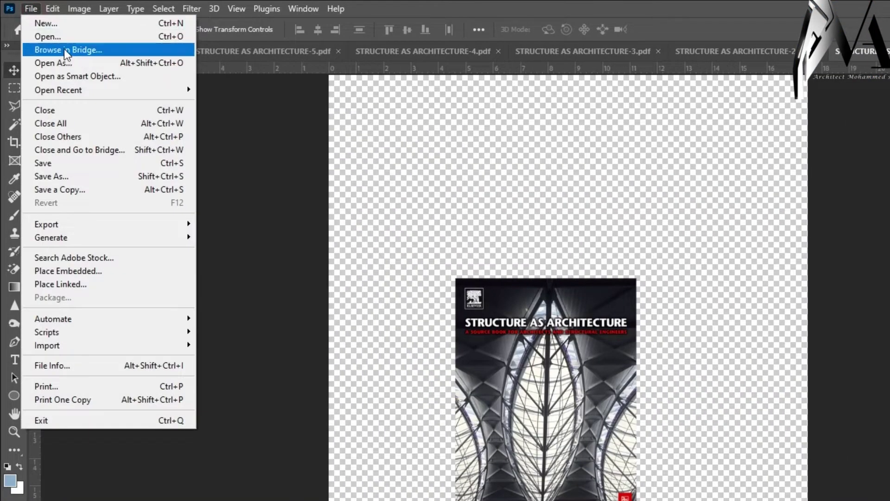
{"action": "left_click", "coordinate": [56, 32]}
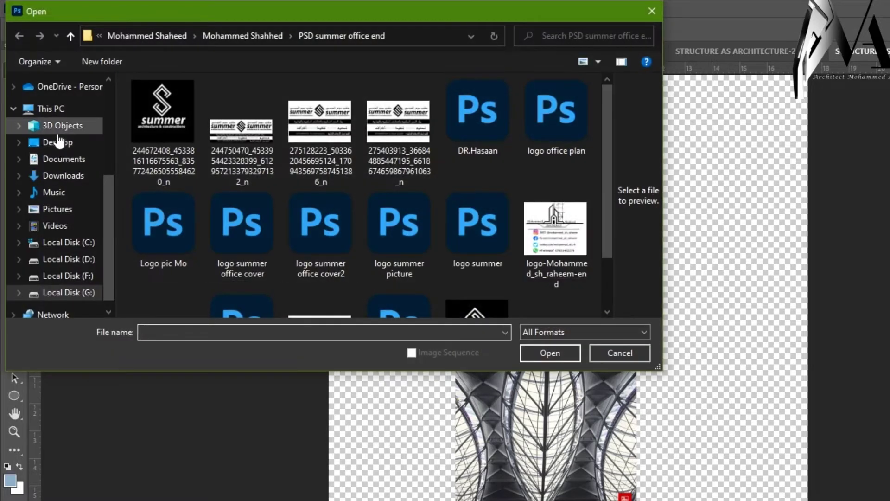
{"action": "left_click", "coordinate": [64, 141]}
{"action": "left_click", "coordinate": [149, 121]}
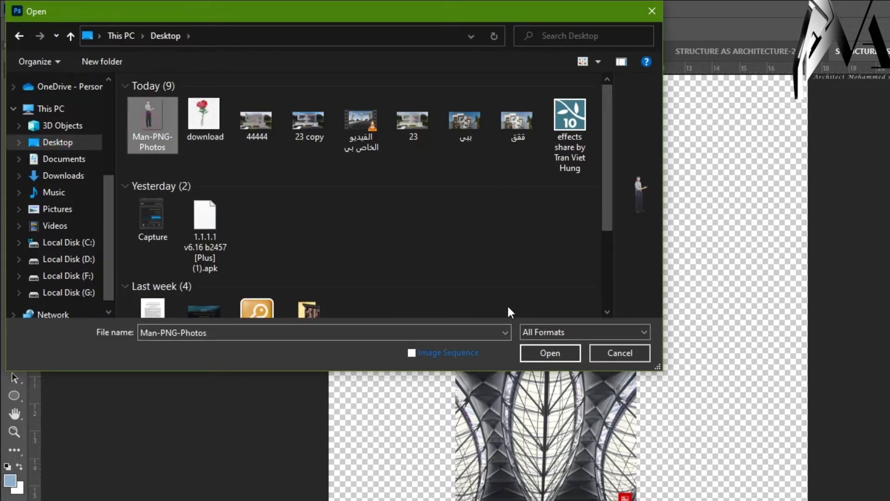
{"action": "left_click", "coordinate": [549, 353]}
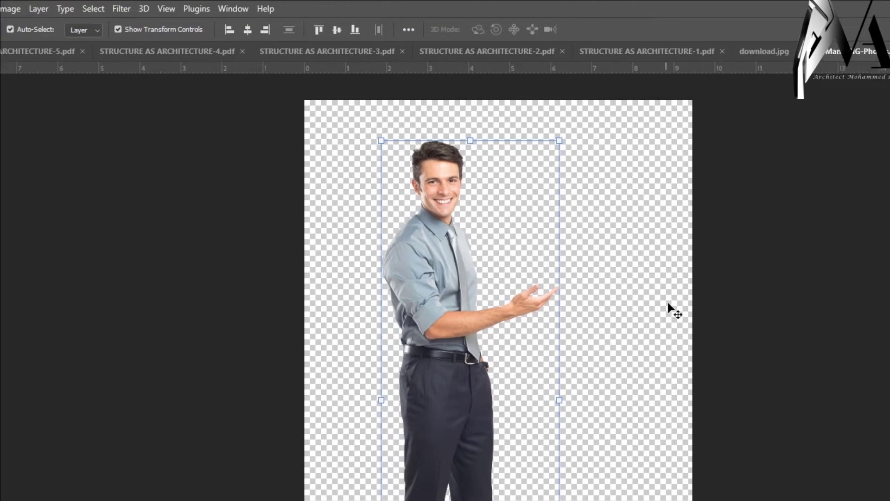
- Move the cut-out man around on his transparent canvas
{"action": "left_click_drag", "start_coordinate": [482, 315], "coordinate": [436, 224]}
{"action": "left_click", "coordinate": [324, 232]}
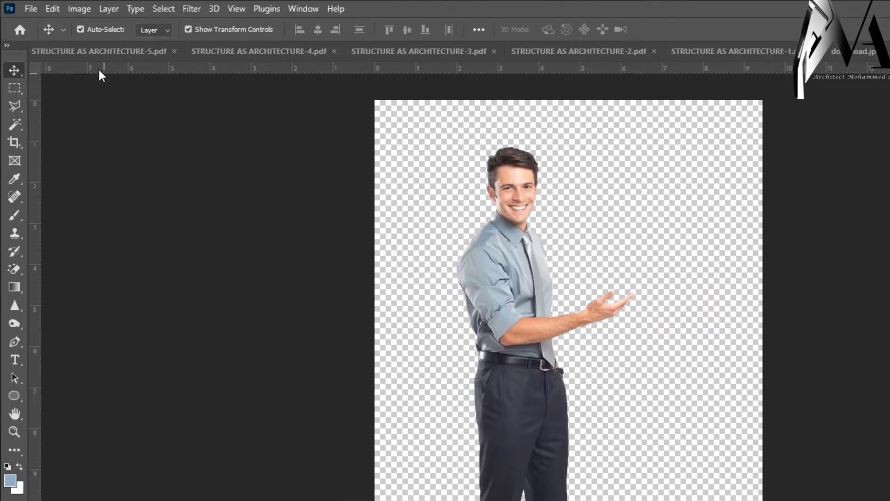
{"action": "left_click", "coordinate": [30, 8]}
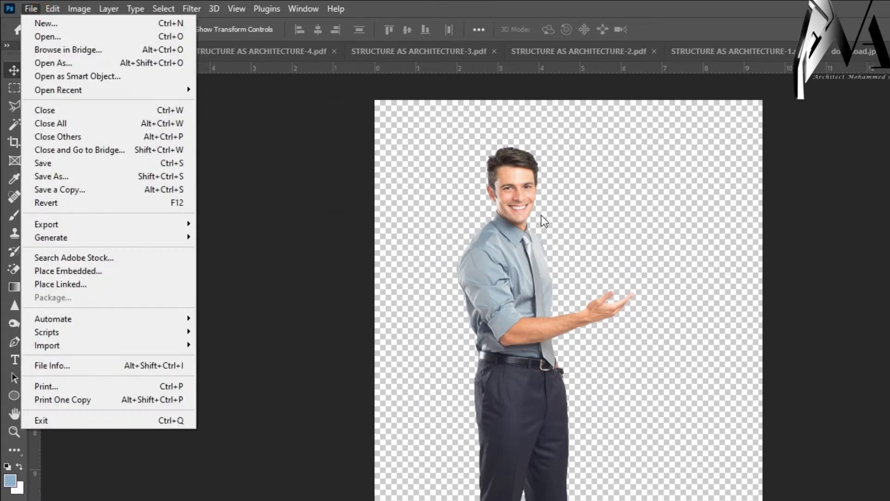
{"action": "left_click", "coordinate": [509, 217]}
{"action": "left_click_drag", "start_coordinate": [522, 287], "coordinate": [562, 274]}
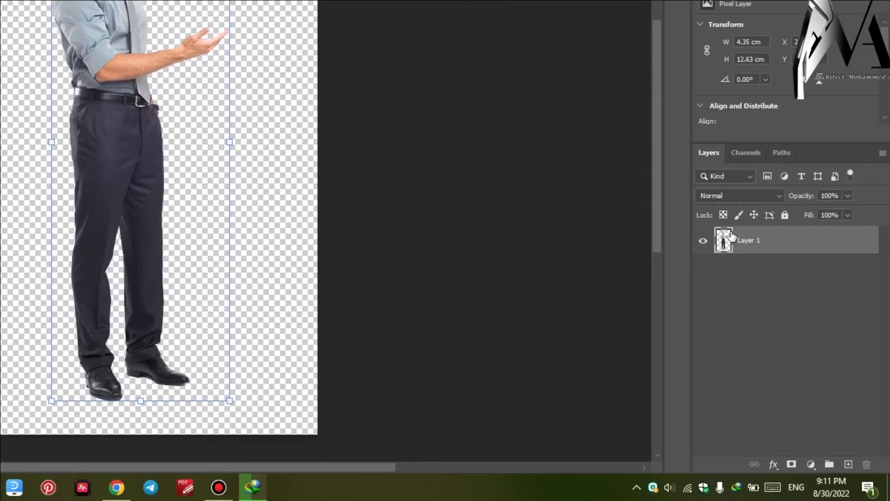
- Add a white (ffffff) Solid Color fill layer and place it beneath the man's Layer 1
{"action": "left_click", "coordinate": [811, 465]}
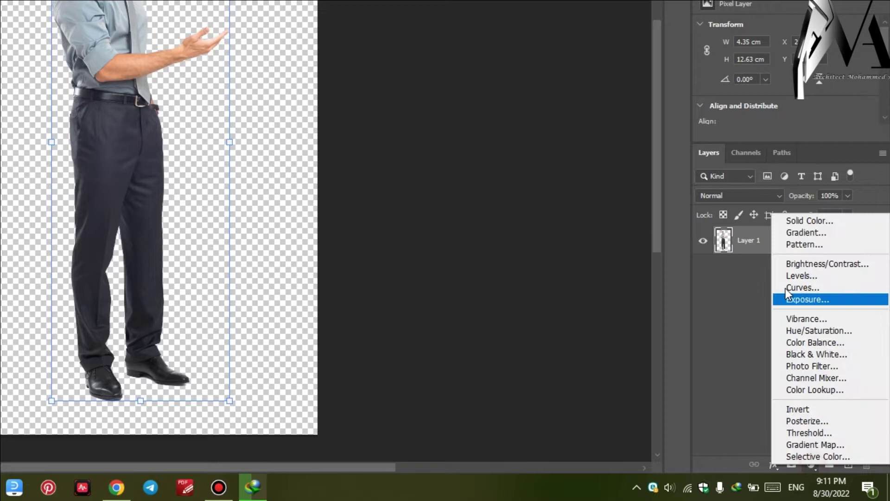
{"action": "left_click", "coordinate": [818, 223]}
{"action": "left_click_drag", "start_coordinate": [384, 125], "coordinate": [223, 126]}
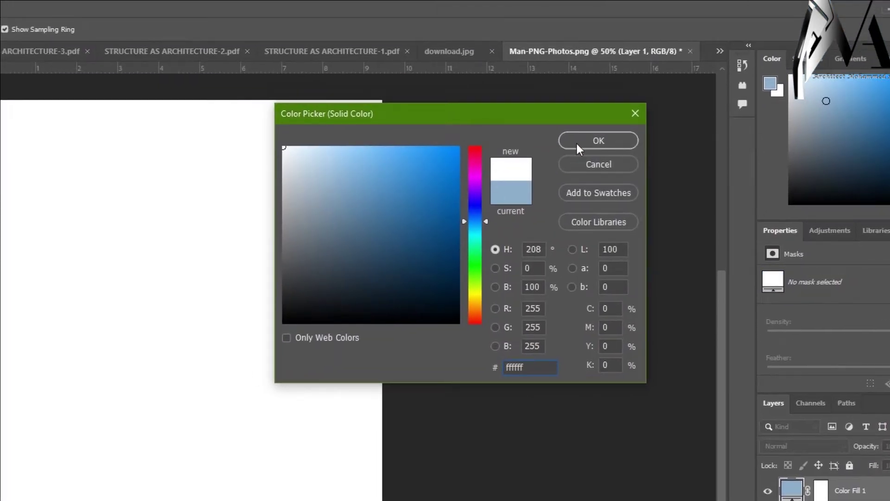
{"action": "left_click", "coordinate": [577, 144]}
{"action": "mouse_move", "coordinate": [855, 491]}
{"action": "left_mouse_down"}
{"action": "mouse_move", "coordinate": [815, 496]}
{"action": "mouse_move", "coordinate": [859, 500]}
{"action": "left_mouse_up"}
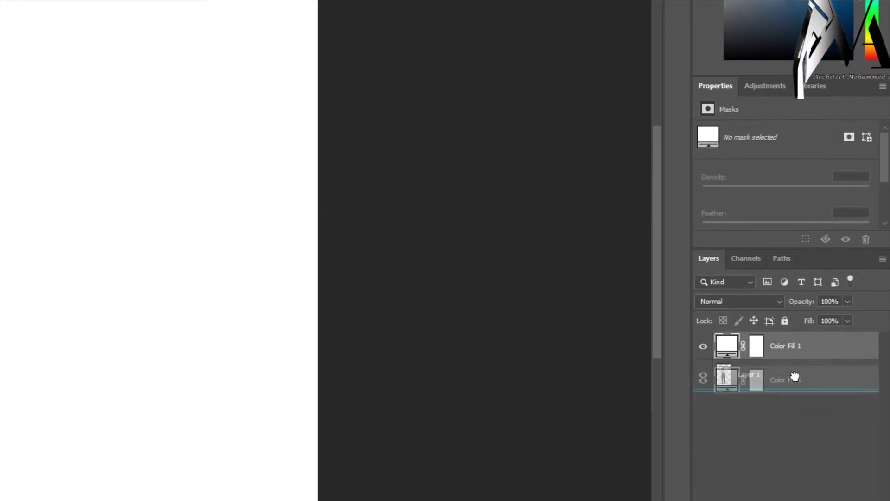
{"action": "left_click_drag", "start_coordinate": [795, 376], "coordinate": [801, 378]}
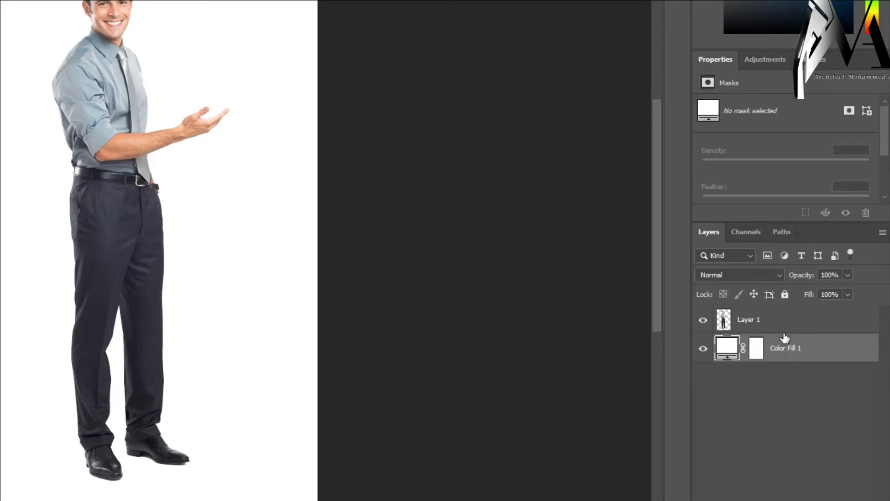
- Merge Layer 1 and the Color Fill 1 layer into a single layer
{"action": "left_click", "coordinate": [777, 330]}
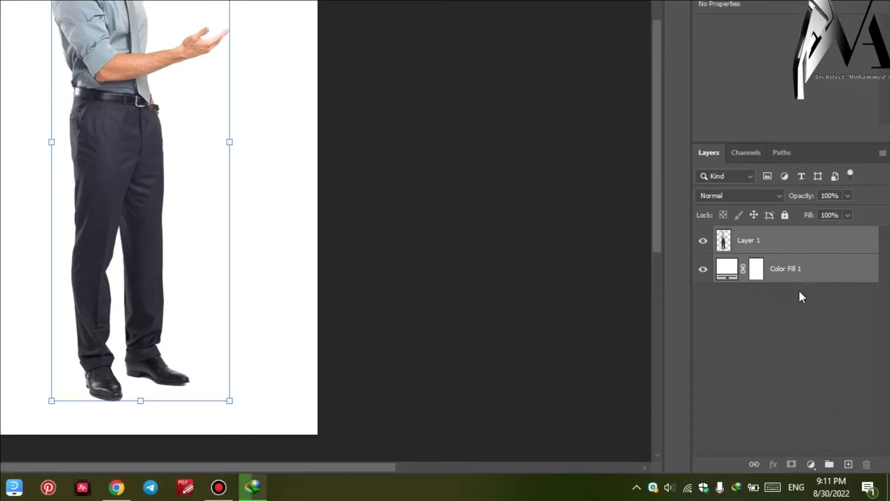
{"action": "right_click", "coordinate": [818, 273]}
{"action": "left_click", "coordinate": [663, 295]}
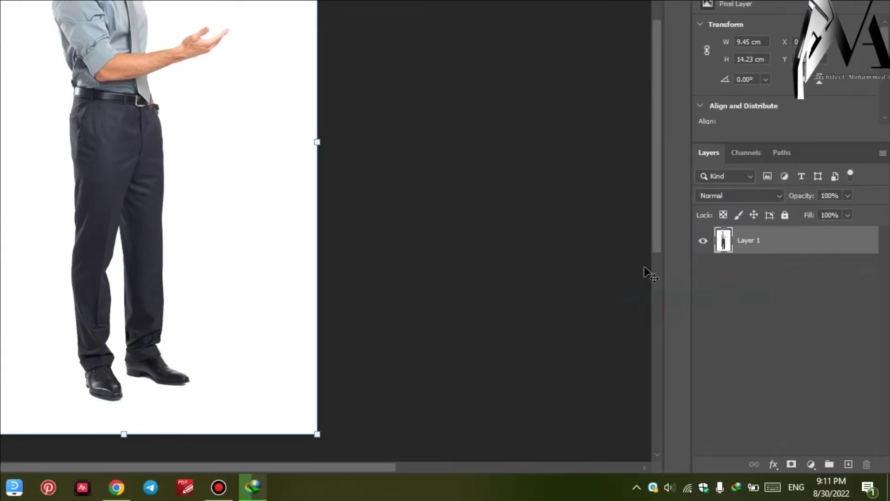
- Test-move the merged layer of the man with his white background and return it flush with the canvas edges
{"action": "mouse_move", "coordinate": [244, 140]}
{"action": "left_mouse_down"}
{"action": "mouse_move", "coordinate": [301, 147]}
{"action": "mouse_move", "coordinate": [301, 154]}
{"action": "mouse_move", "coordinate": [241, 128]}
{"action": "left_mouse_up"}
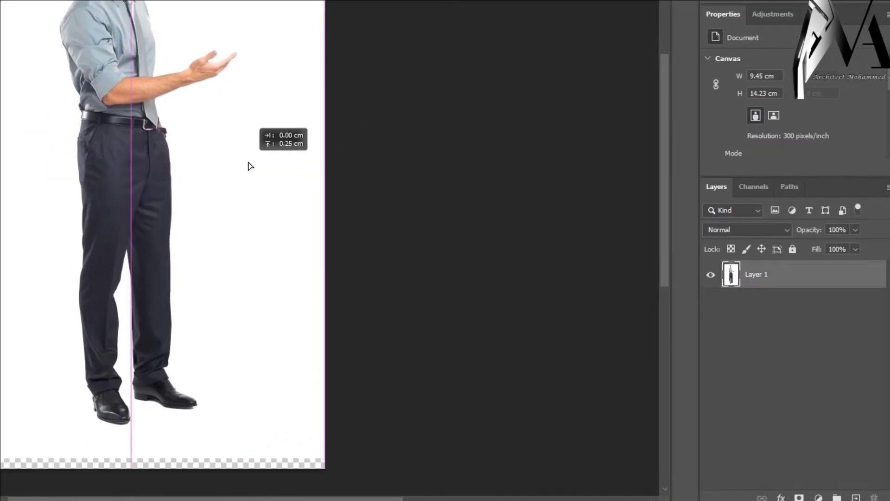
{"action": "left_click_drag", "start_coordinate": [251, 166], "coordinate": [249, 165]}
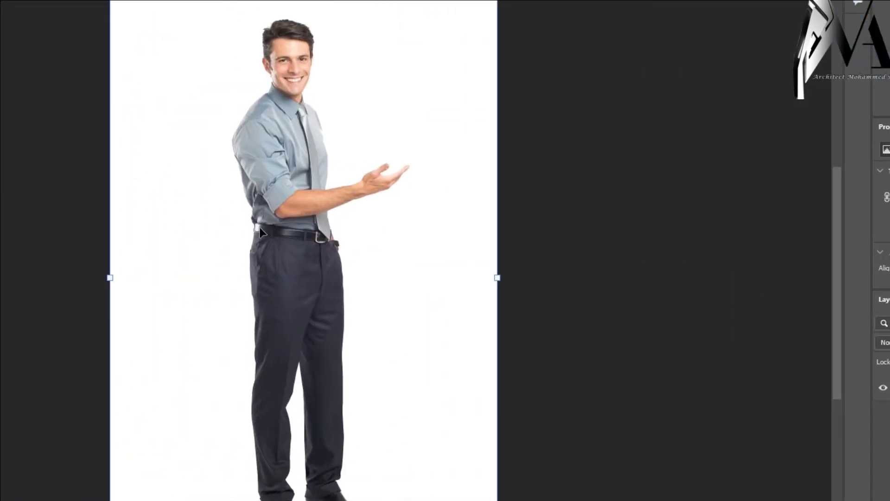
{"action": "left_click_drag", "start_coordinate": [369, 196], "coordinate": [374, 212]}
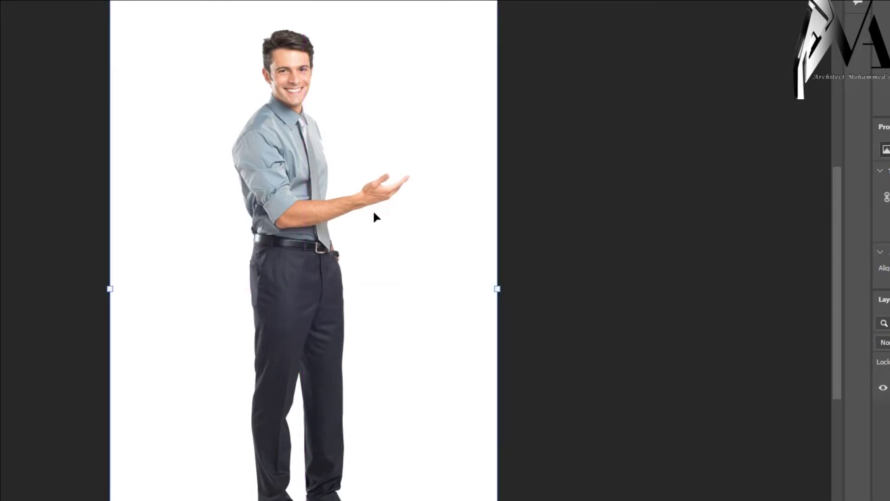
- Examine the man's face and upper body up close
{"action": "scroll", "coordinate": [270, 122], "scroll_direction": "down", "scroll_amount": 1}
{"action": "scroll", "coordinate": [294, 80], "scroll_direction": "up", "scroll_amount": 3}
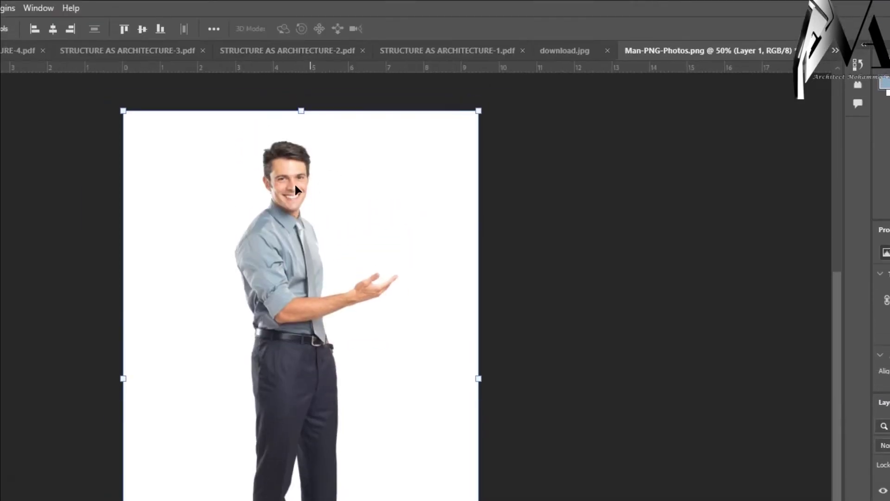
{"action": "scroll", "coordinate": [301, 183], "scroll_direction": "up", "scroll_amount": 2}
{"action": "scroll", "coordinate": [266, 287], "scroll_direction": "down", "scroll_amount": 1}
{"action": "scroll", "coordinate": [263, 296], "scroll_direction": "up", "scroll_amount": 1}
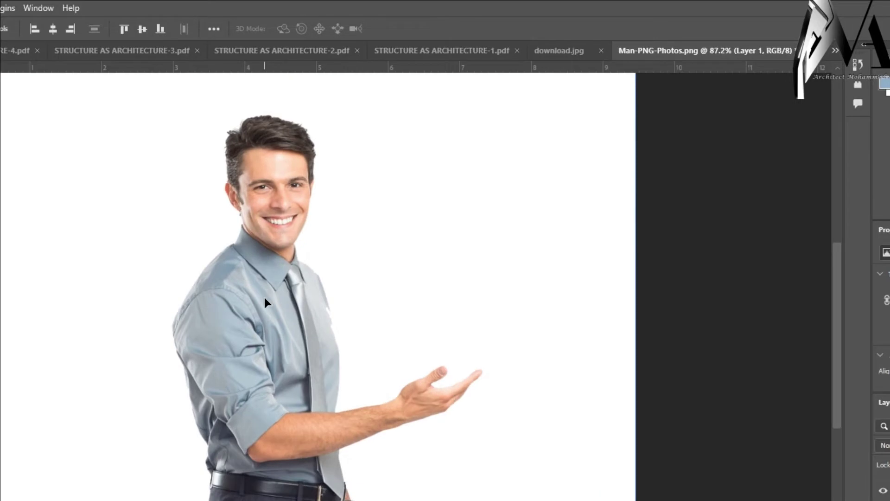
{"action": "scroll", "coordinate": [347, 244], "scroll_direction": "down", "scroll_amount": 1}
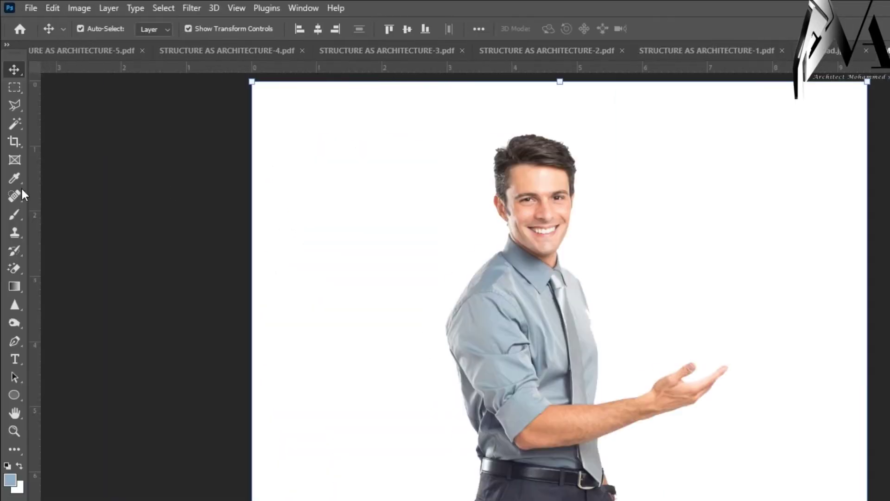
- Try the Background Eraser with freehand strokes across the white area beside the man's head
{"action": "left_click", "coordinate": [18, 270]}
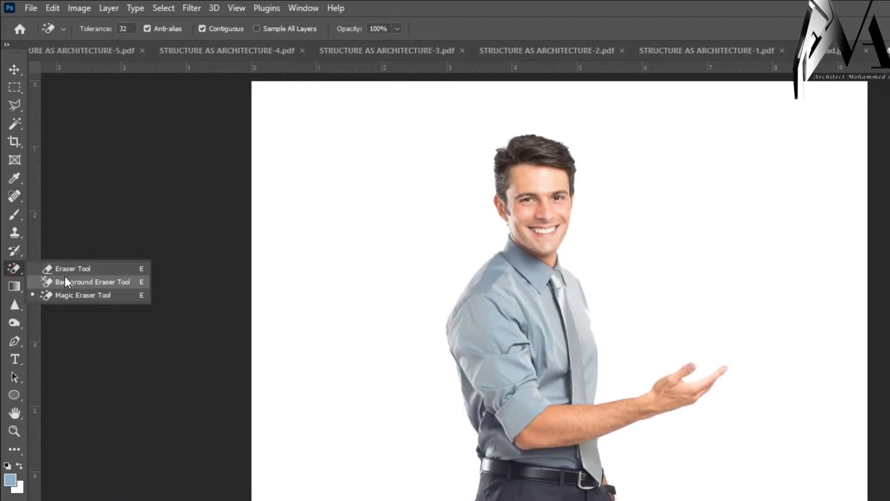
{"action": "left_click", "coordinate": [106, 282]}
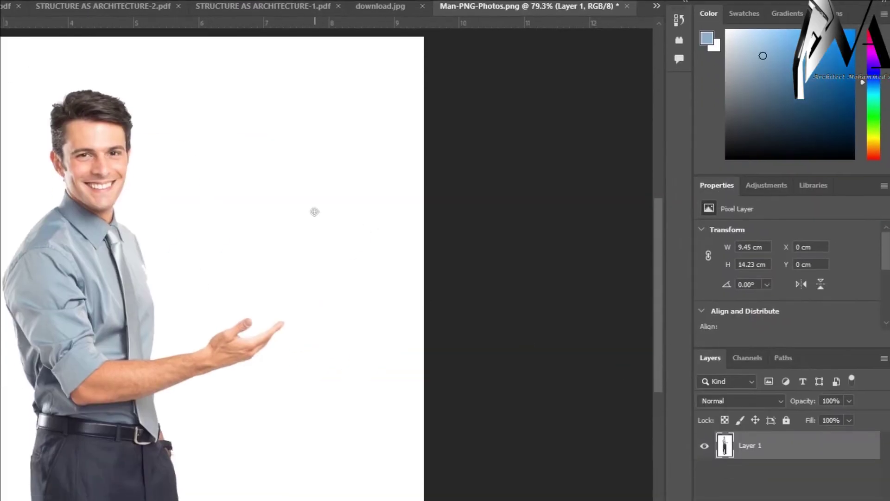
{"action": "mouse_move", "coordinate": [261, 212]}
{"action": "left_mouse_down"}
{"action": "mouse_move", "coordinate": [242, 171]}
{"action": "mouse_move", "coordinate": [264, 144]}
{"action": "left_mouse_up"}
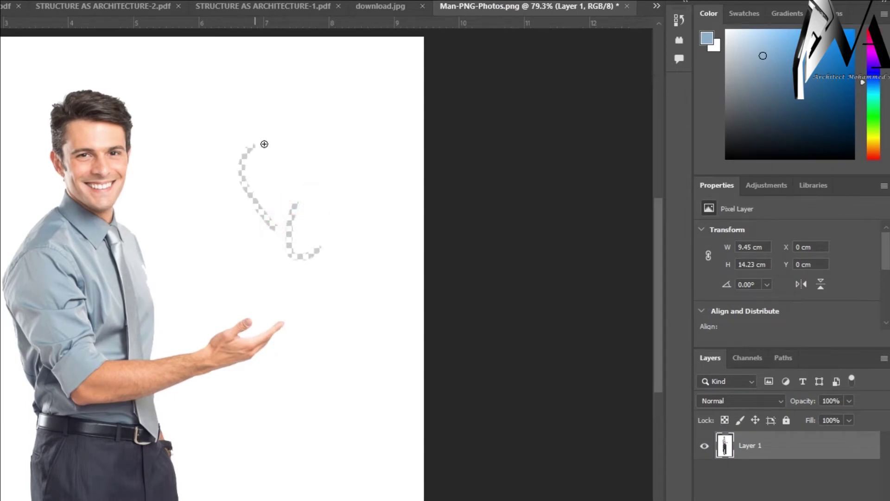
{"action": "mouse_move", "coordinate": [314, 126]}
{"action": "left_mouse_down"}
{"action": "mouse_move", "coordinate": [257, 127]}
{"action": "mouse_move", "coordinate": [223, 195]}
{"action": "mouse_move", "coordinate": [223, 167]}
{"action": "mouse_move", "coordinate": [259, 168]}
{"action": "left_mouse_up"}
- Try the Background Eraser on the man's forehead, comparing the image with and without the stroke, and leave it undone
{"action": "scroll", "coordinate": [86, 129], "scroll_direction": "up", "scroll_amount": 2}
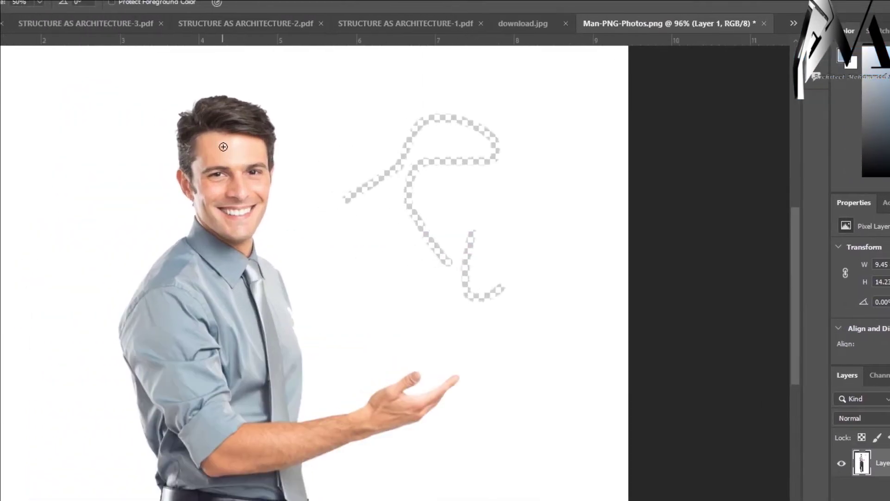
{"action": "scroll", "coordinate": [223, 148], "scroll_direction": "up", "scroll_amount": 5}
{"action": "scroll", "coordinate": [280, 198], "scroll_direction": "down", "scroll_amount": 4}
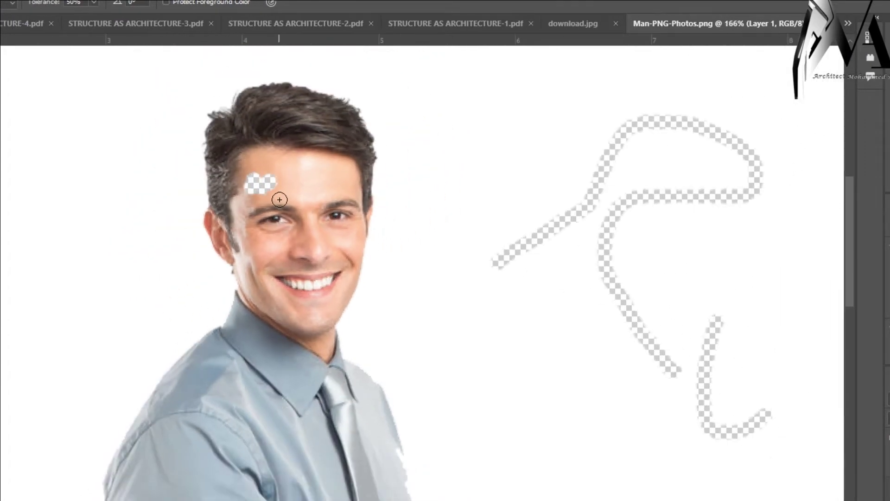
{"action": "key", "text": "ctrl+z"}
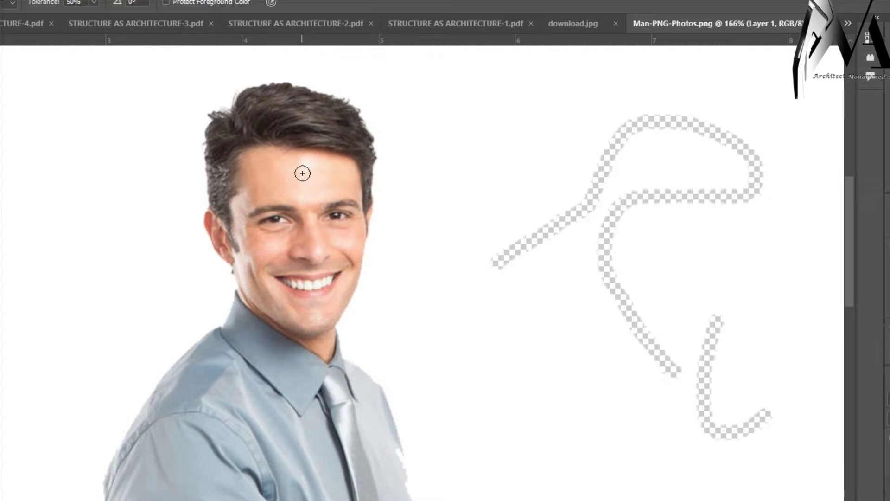
{"action": "key", "text": "ctrl+shift+z"}
{"action": "key", "text": "ctrl+z"}
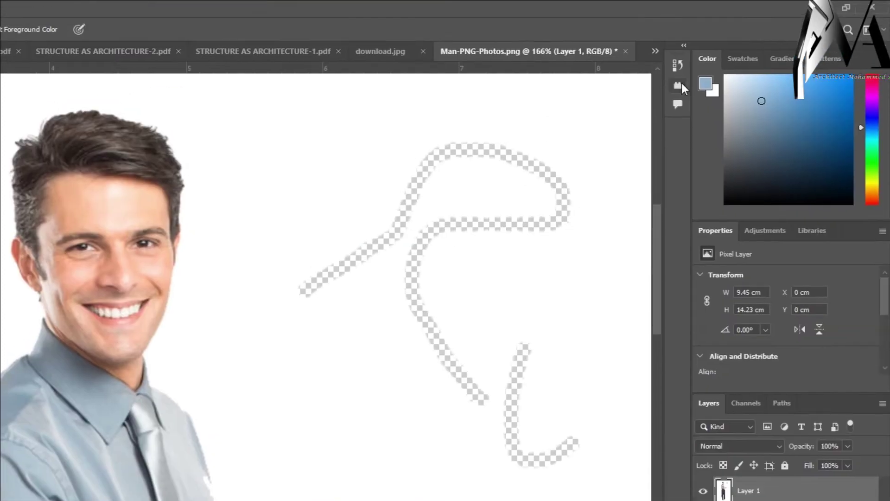
- Revert the document through its history to the Move state preceding the Background Eraser strokes
{"action": "left_click", "coordinate": [868, 37]}
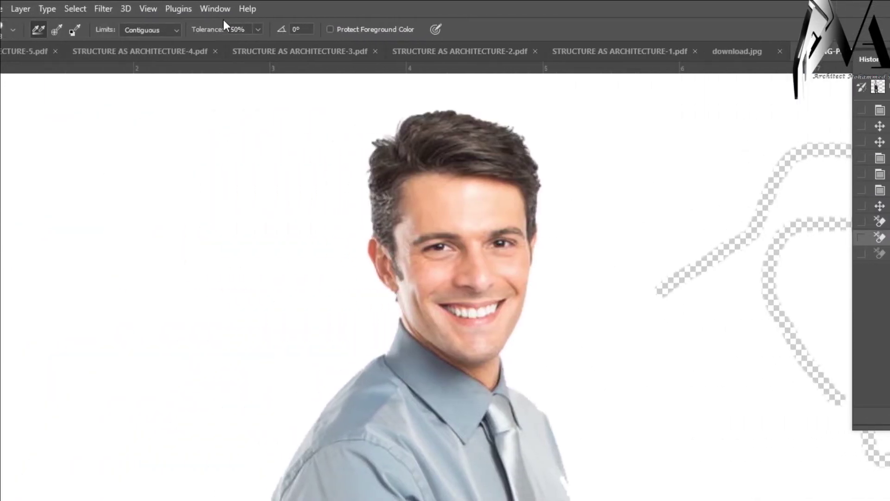
{"action": "left_click", "coordinate": [223, 10]}
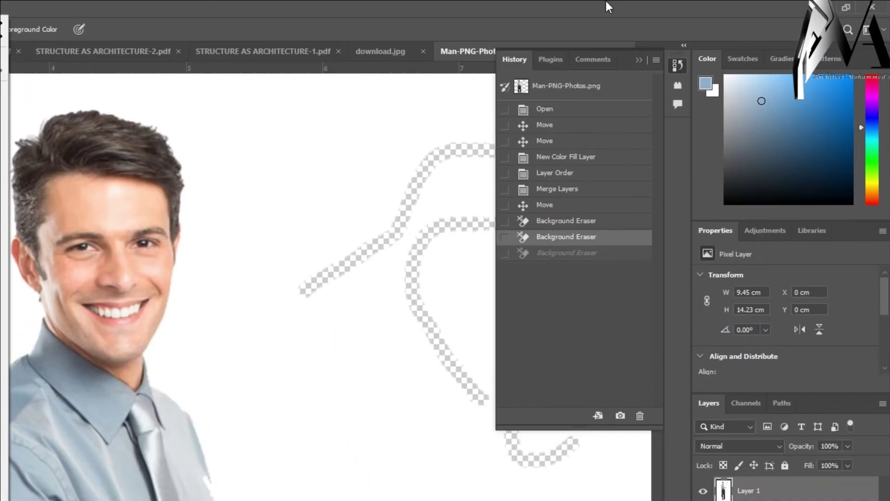
{"action": "left_click", "coordinate": [602, 3]}
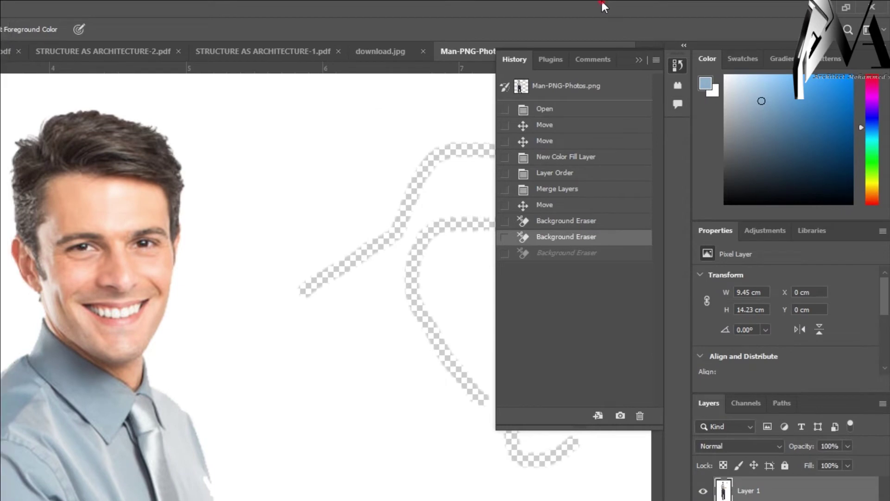
{"action": "left_click", "coordinate": [567, 222]}
{"action": "left_click", "coordinate": [546, 207]}
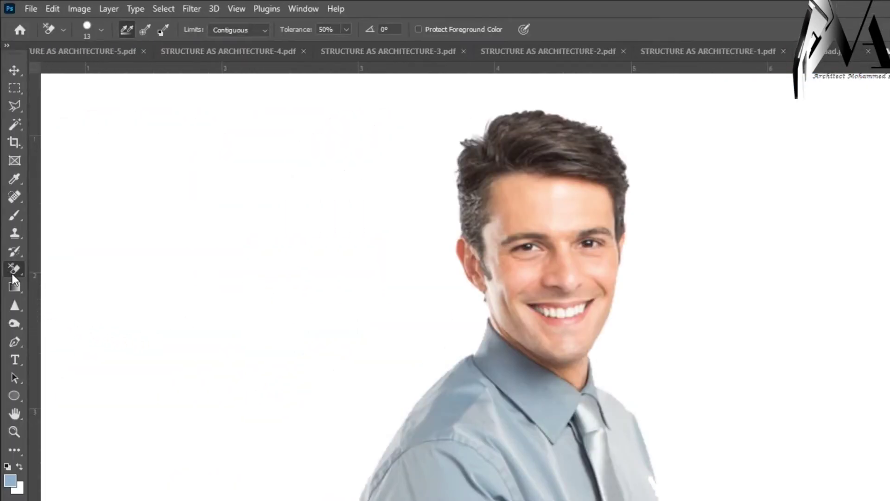
- Remove the white background around the man with the Magic Eraser at tolerance 32
{"action": "right_click", "coordinate": [13, 273]}
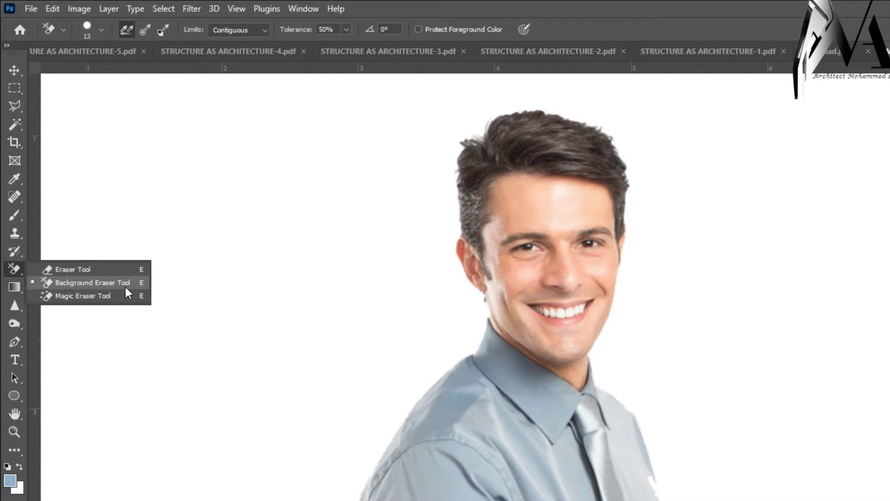
{"action": "left_click", "coordinate": [85, 299]}
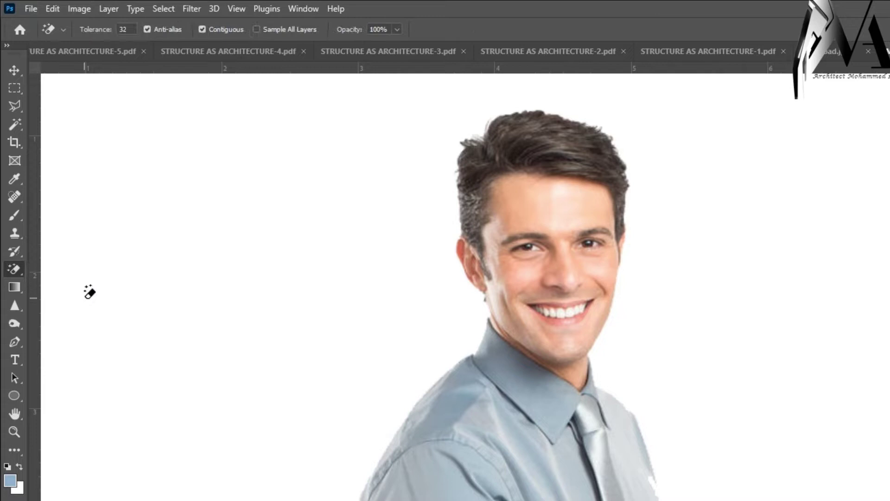
{"action": "left_click", "coordinate": [631, 278]}
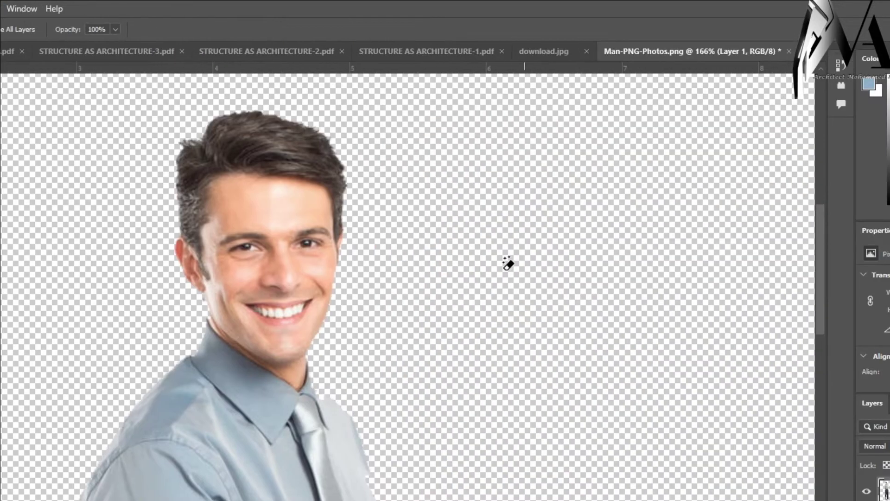
{"action": "scroll", "coordinate": [575, 312], "scroll_direction": "down", "scroll_amount": 5}
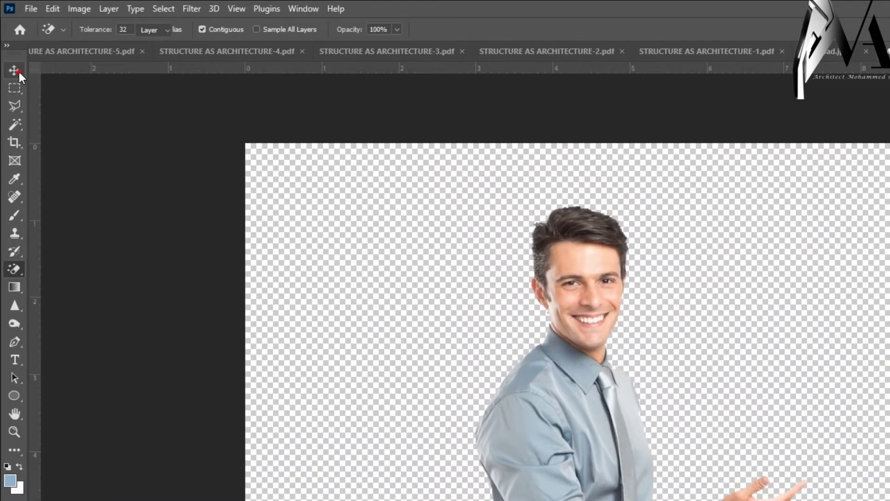
- Test-move the cut-out man across the transparent canvas
{"action": "left_click", "coordinate": [14, 70]}
{"action": "left_click_drag", "start_coordinate": [541, 374], "coordinate": [593, 257]}
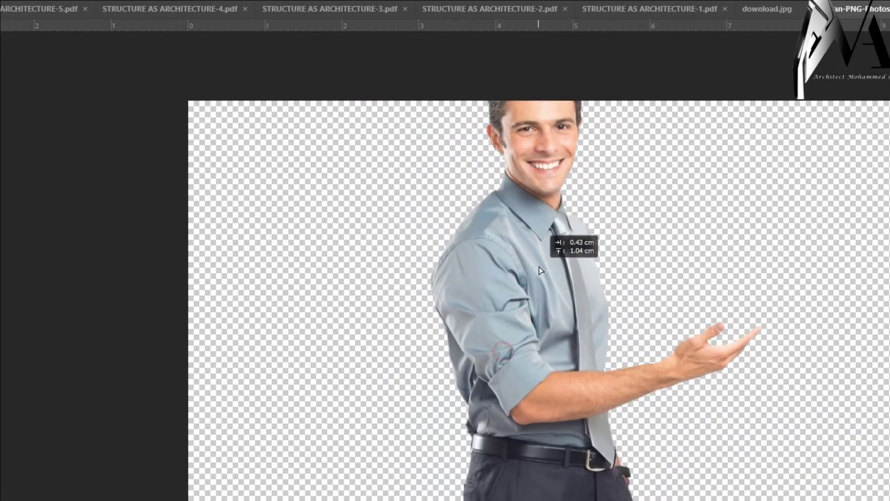
{"action": "left_click_drag", "start_coordinate": [540, 270], "coordinate": [527, 294]}
{"action": "scroll", "coordinate": [524, 363], "scroll_direction": "down", "scroll_amount": 1}
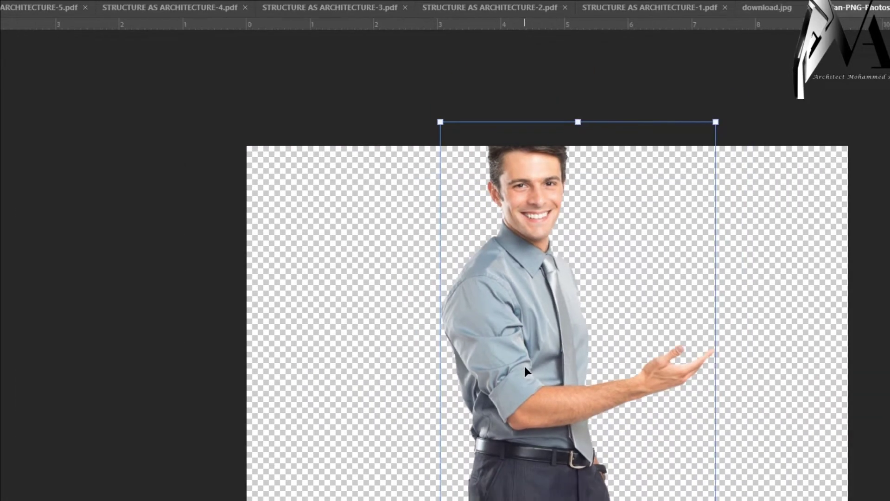
- Copy the cut-out man into STRUCTURE AS ARCHITECTURE-1.pdf beside the book cover, and return to Man-PNG-Photos.png
{"action": "left_click_drag", "start_coordinate": [524, 364], "coordinate": [657, 53]}
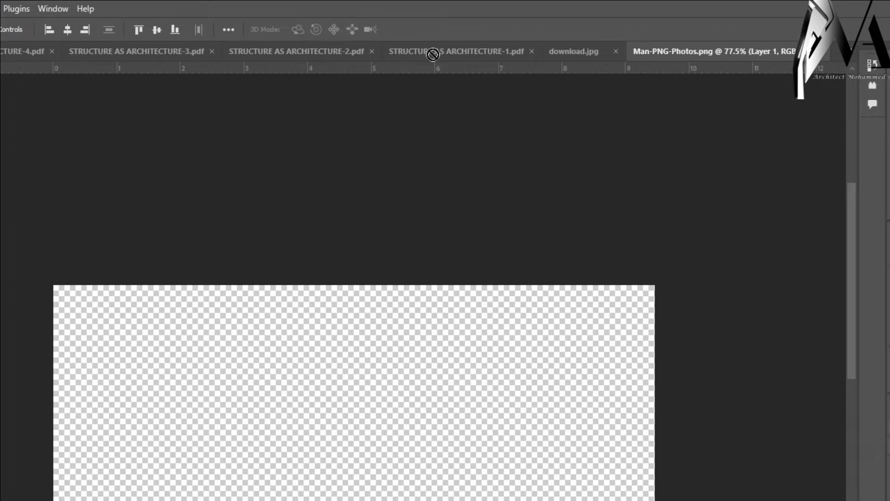
{"action": "left_click_drag", "start_coordinate": [432, 55], "coordinate": [431, 282]}
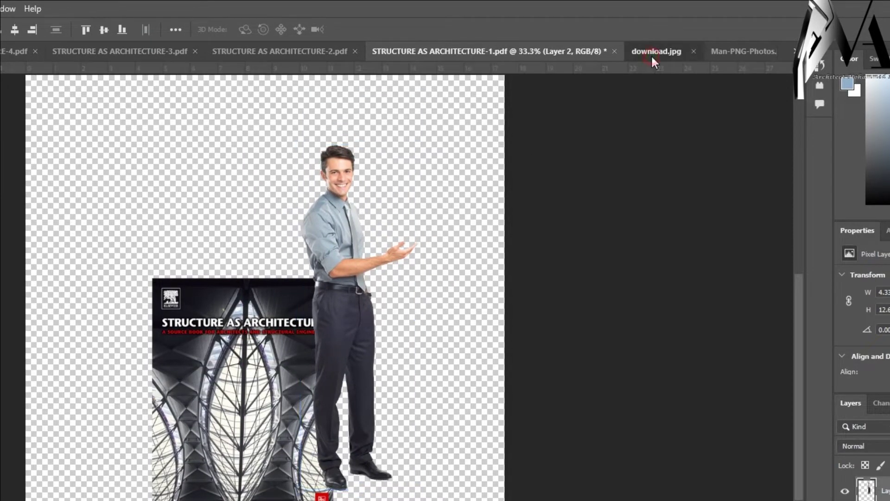
{"action": "left_click", "coordinate": [651, 54]}
{"action": "left_click", "coordinate": [721, 54]}
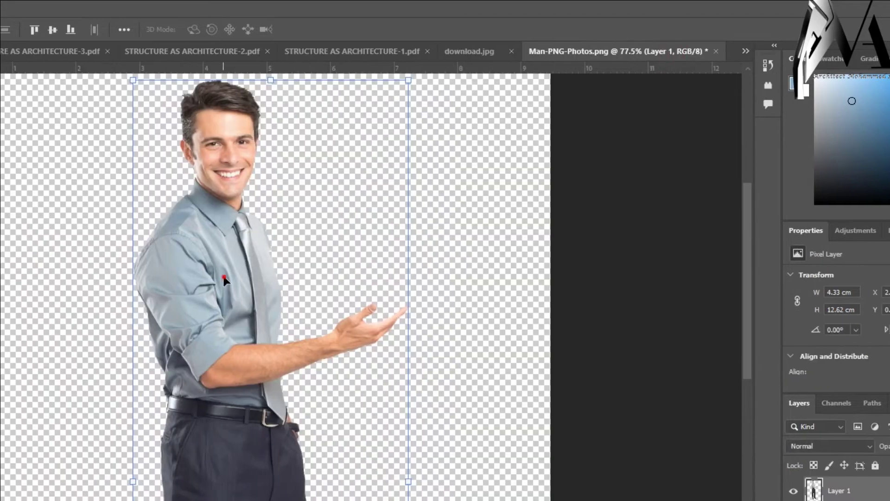
- Examine the cut-out man's face, hair and outline against the transparent background up close
{"action": "scroll", "coordinate": [229, 320], "scroll_direction": "down", "scroll_amount": 3}
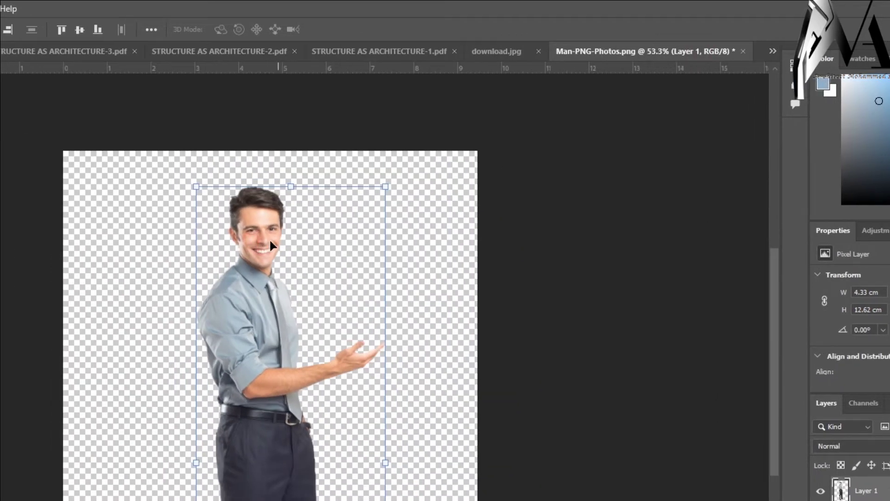
{"action": "scroll", "coordinate": [257, 250], "scroll_direction": "up", "scroll_amount": 5}
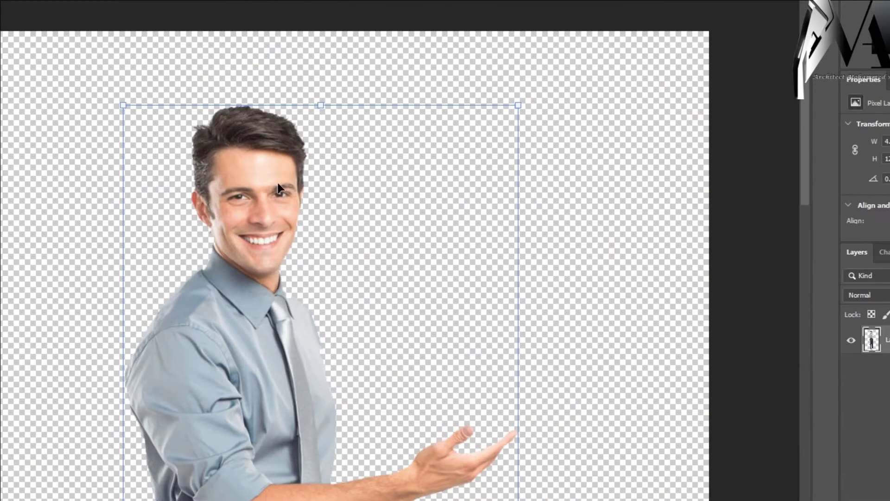
{"action": "scroll", "coordinate": [276, 184], "scroll_direction": "up", "scroll_amount": 3}
{"action": "scroll", "coordinate": [265, 181], "scroll_direction": "down", "scroll_amount": 1}
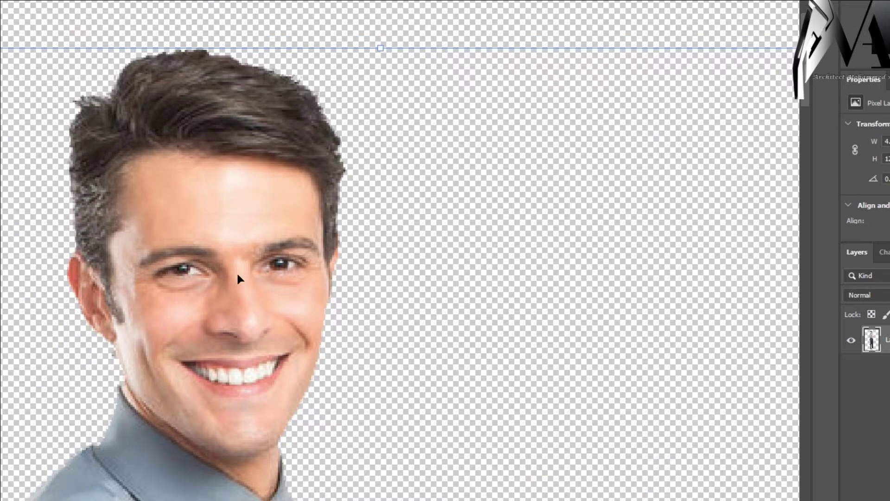
{"action": "scroll", "coordinate": [237, 278], "scroll_direction": "down", "scroll_amount": 1}
{"action": "scroll", "coordinate": [225, 292], "scroll_direction": "up", "scroll_amount": 1}
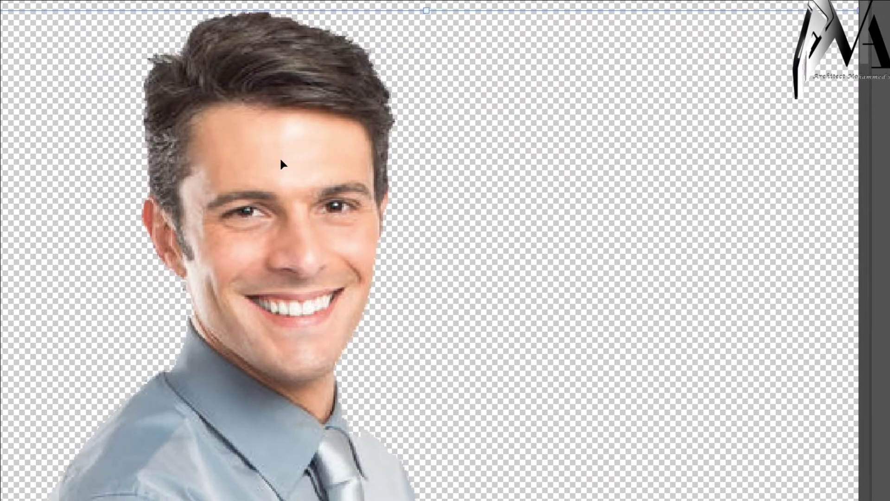
{"action": "scroll", "coordinate": [266, 151], "scroll_direction": "down", "scroll_amount": 5}
{"action": "scroll", "coordinate": [250, 390], "scroll_direction": "up", "scroll_amount": 3}
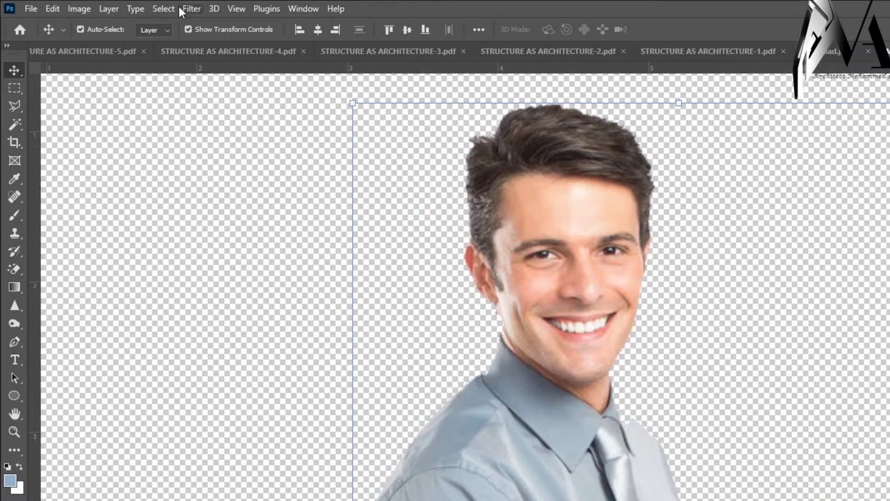
- Select colours matching the man's shirt using Color Range with fuzziness 200, and clear the selection
{"action": "left_click", "coordinate": [194, 8]}
{"action": "mouse_move", "coordinate": [171, 7]}
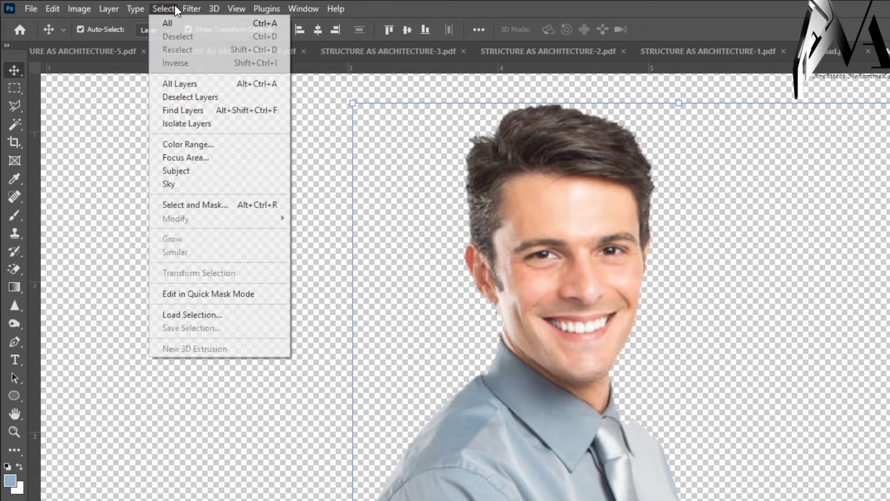
{"action": "left_click", "coordinate": [185, 144]}
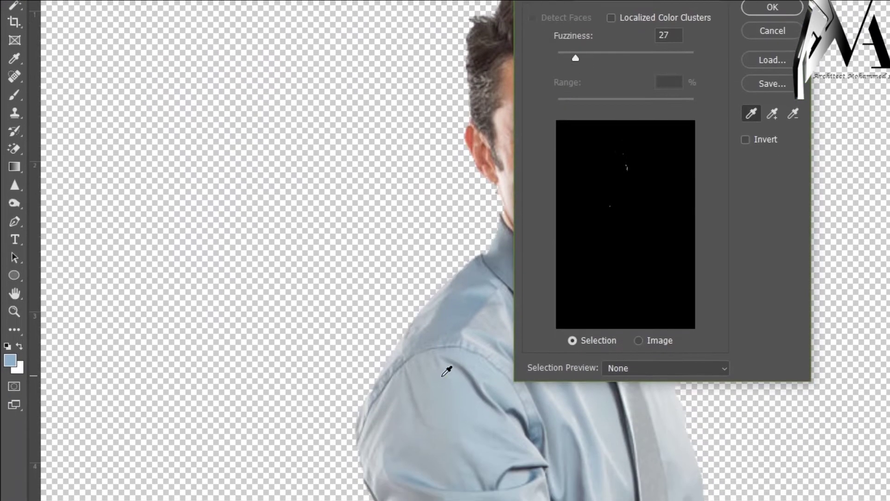
{"action": "left_click", "coordinate": [444, 371]}
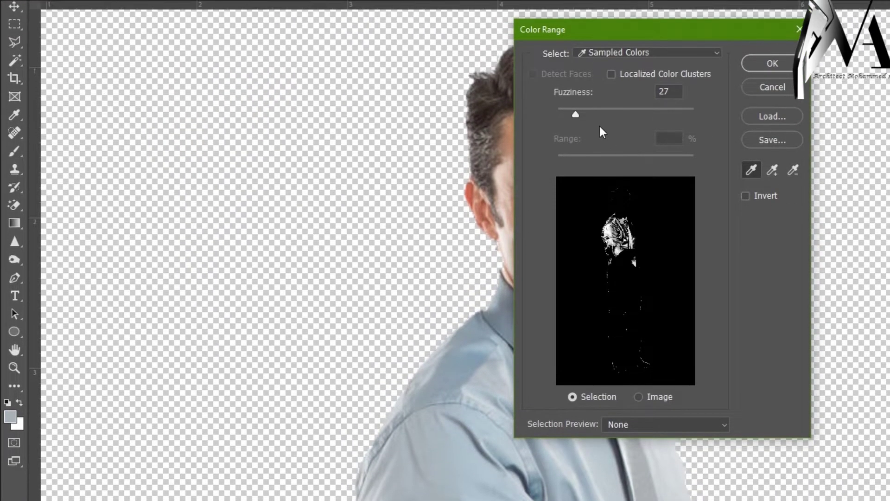
{"action": "left_click_drag", "start_coordinate": [570, 33], "coordinate": [580, 37]}
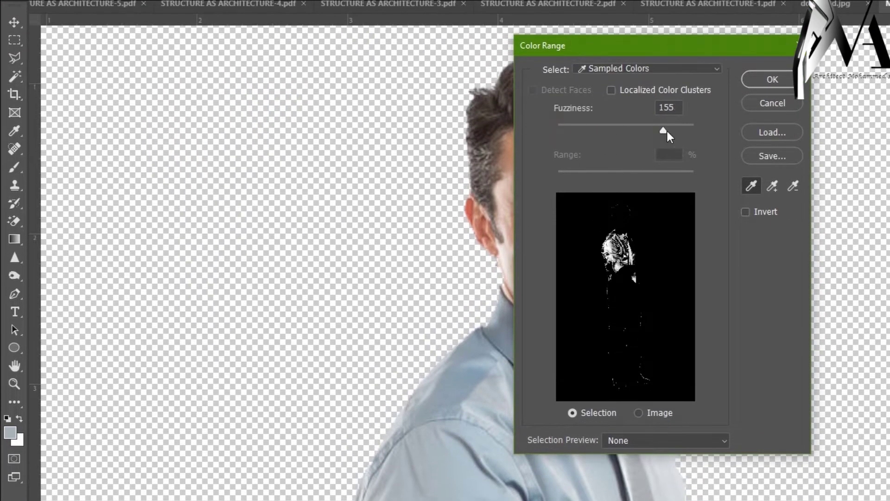
{"action": "left_click_drag", "start_coordinate": [667, 132], "coordinate": [710, 128]}
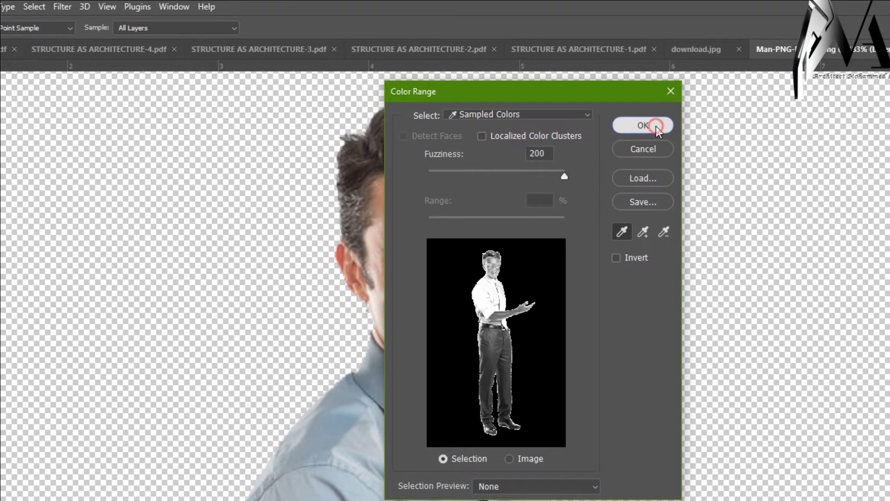
{"action": "left_click", "coordinate": [718, 79]}
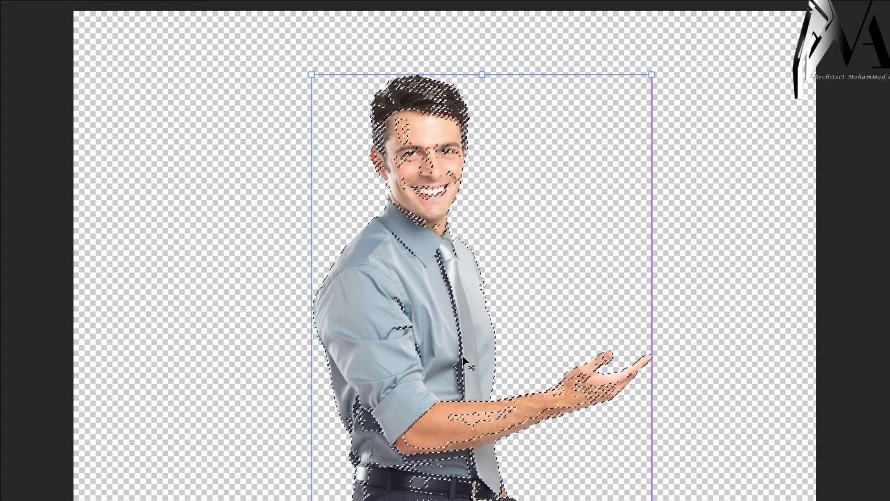
{"action": "key", "text": "ctrl+d"}
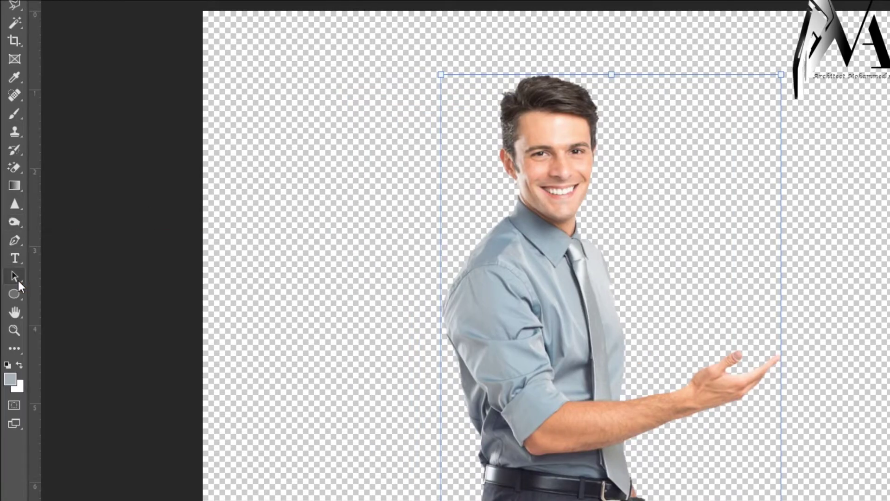
- Draw a small rectangular path in the empty canvas area to the left of the man's head
{"action": "left_click", "coordinate": [15, 293]}
{"action": "left_click_drag", "start_coordinate": [16, 293], "coordinate": [68, 291]}
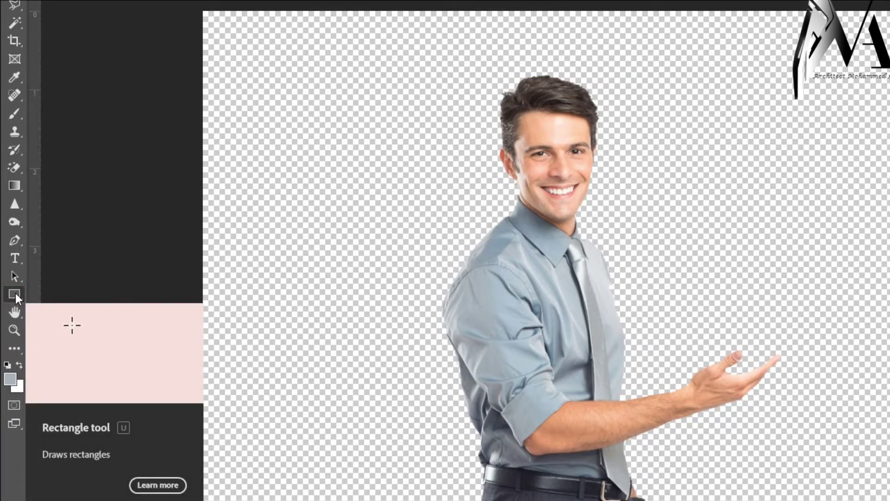
{"action": "left_click_drag", "start_coordinate": [381, 123], "coordinate": [322, 215]}
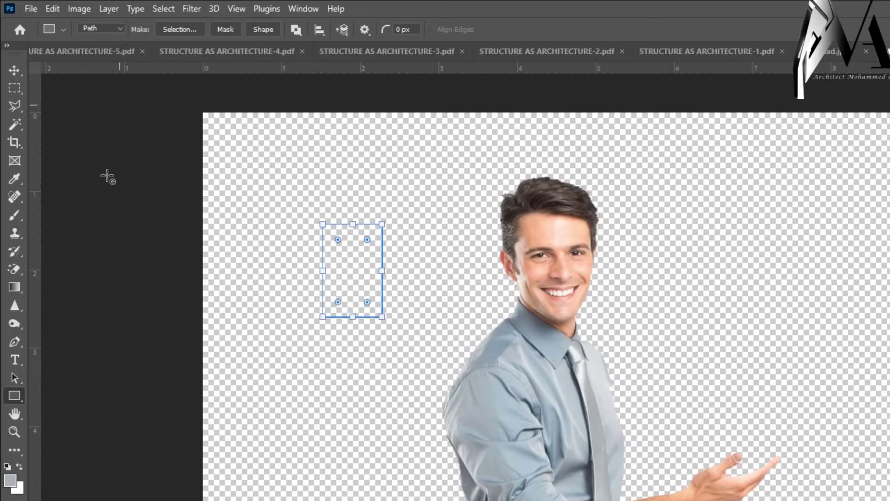
- Draw a rectangle about 81 × 218 px in Shape mode to the left of the man, and fill it with light blue
{"action": "left_click", "coordinate": [109, 28]}
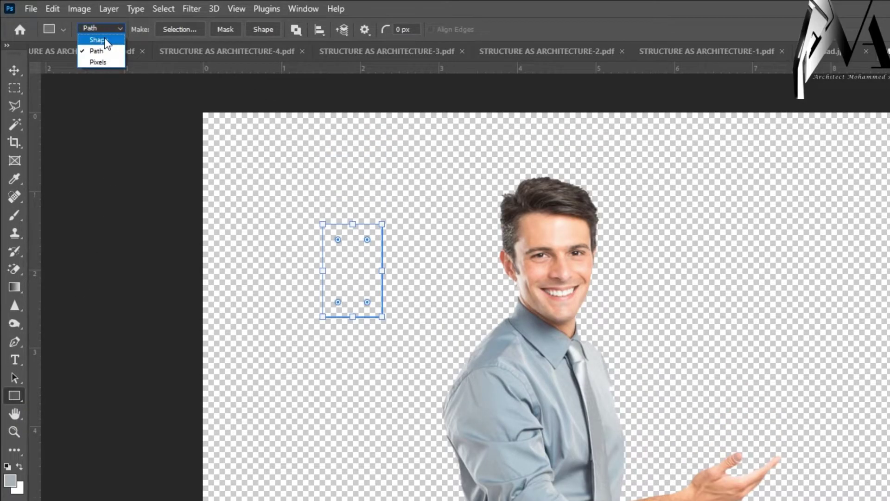
{"action": "left_click", "coordinate": [102, 39]}
{"action": "left_click_drag", "start_coordinate": [394, 203], "coordinate": [341, 347]}
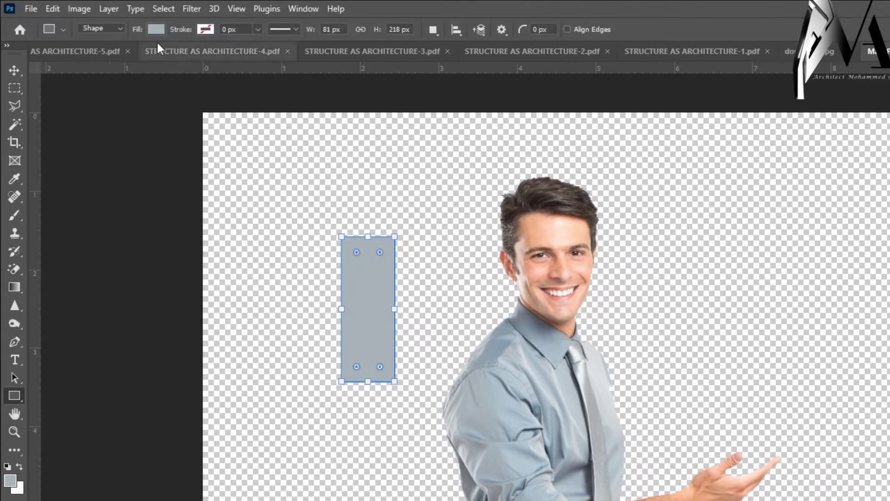
{"action": "left_click", "coordinate": [156, 29]}
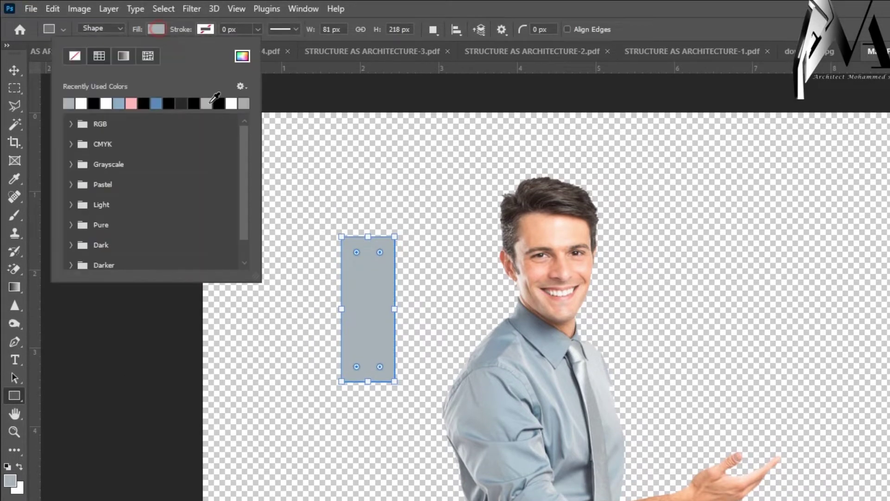
{"action": "left_click", "coordinate": [123, 102]}
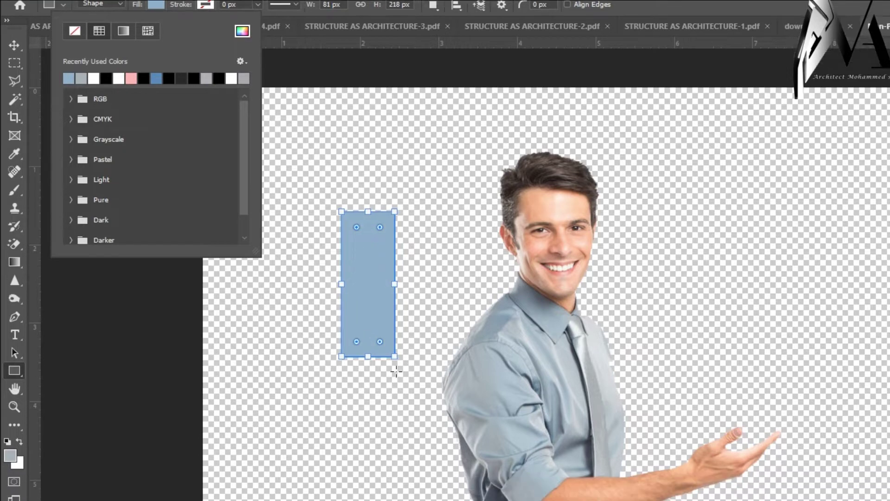
- Draw a rectangle about 103 × 160 px below the blue one filled with black, and another about 128 × 82 px near the man's hair
{"action": "left_click_drag", "start_coordinate": [384, 270], "coordinate": [314, 375]}
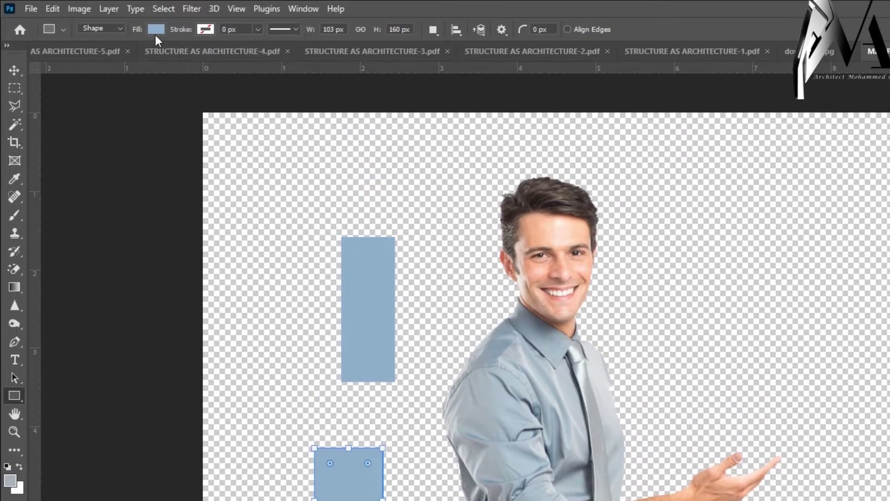
{"action": "left_click", "coordinate": [156, 29]}
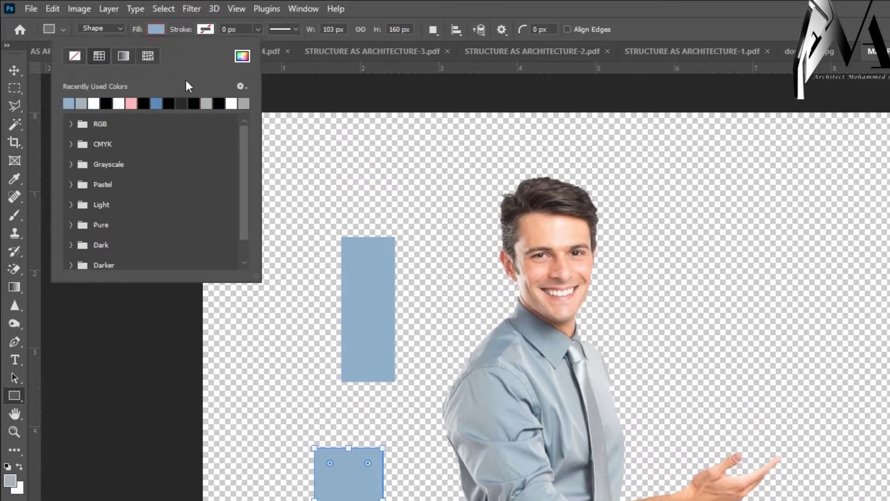
{"action": "left_click", "coordinate": [166, 103]}
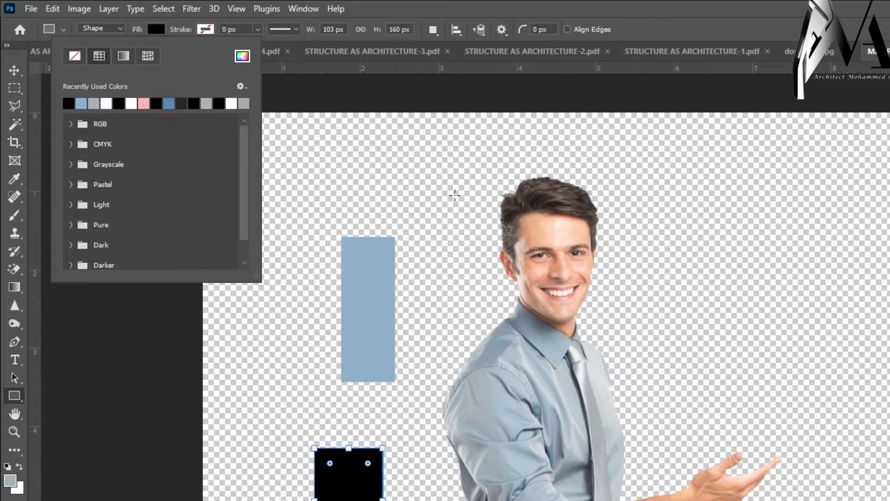
{"action": "left_click", "coordinate": [454, 195]}
{"action": "left_click_drag", "start_coordinate": [493, 131], "coordinate": [407, 186]}
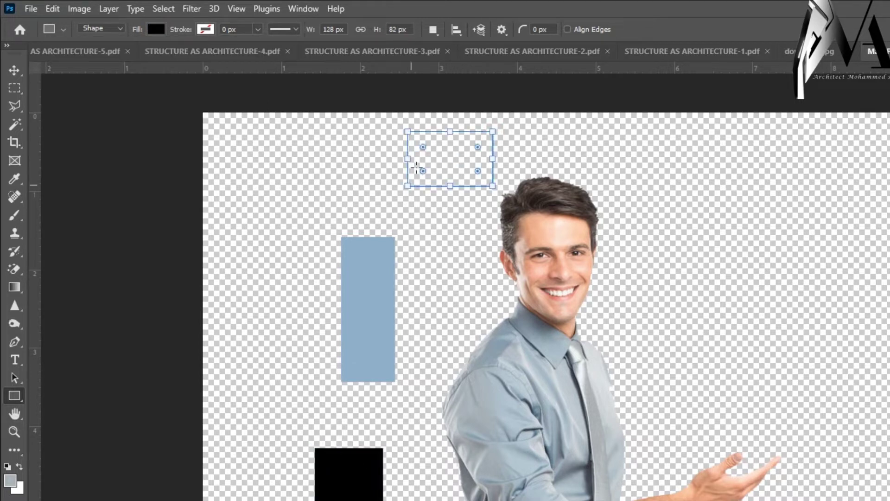
- Move the lower black rectangle up against the man's sleeve so it overlaps his elbow side, and deselect it
{"action": "left_click", "coordinate": [13, 71]}
{"action": "left_click", "coordinate": [465, 250]}
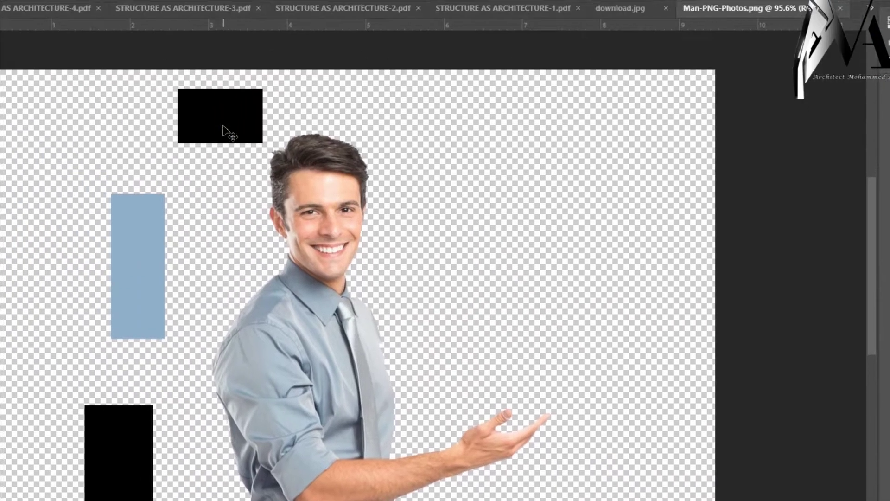
{"action": "left_click", "coordinate": [222, 132]}
{"action": "left_click", "coordinate": [154, 248]}
{"action": "left_click", "coordinate": [138, 469]}
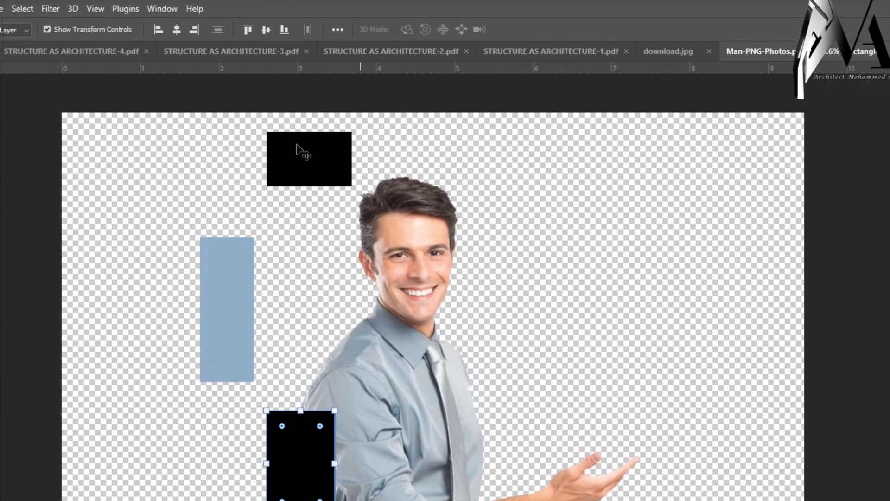
{"action": "left_click", "coordinate": [630, 283]}
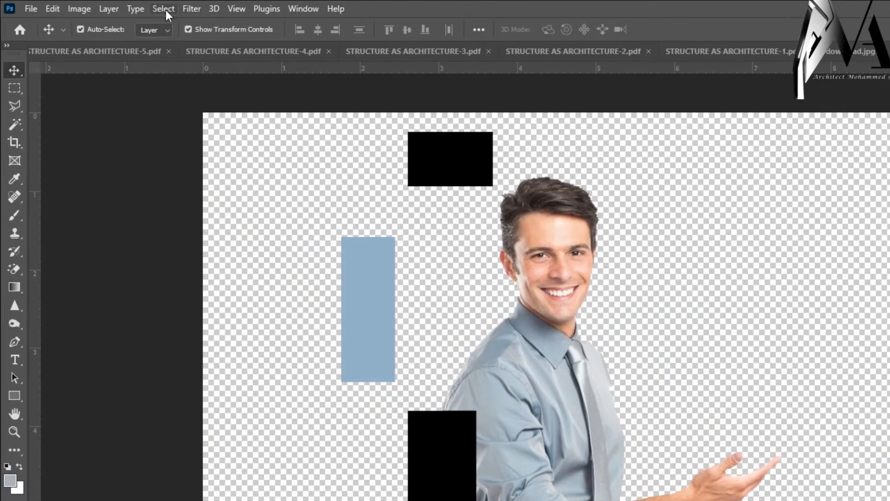
- With the man's layer active, select the colours matching the light blue rectangle using Color Range
{"action": "left_click", "coordinate": [136, 9]}
{"action": "mouse_move", "coordinate": [157, 9]}
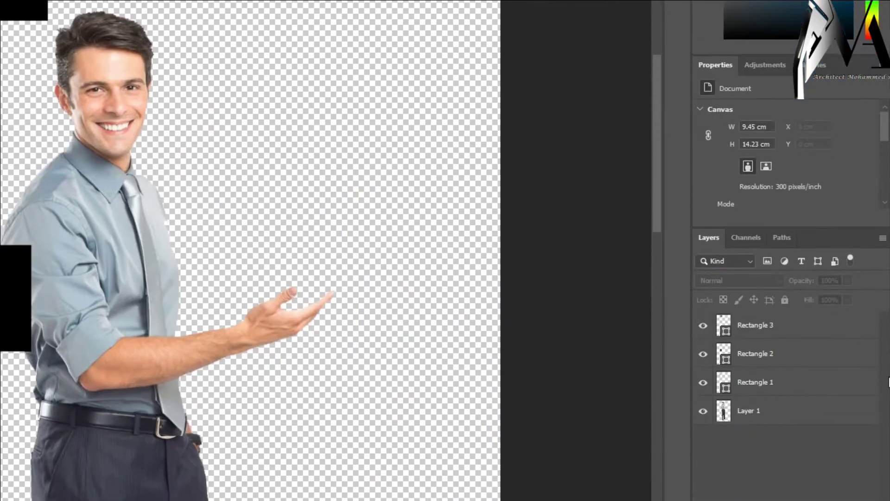
{"action": "left_click", "coordinate": [790, 380]}
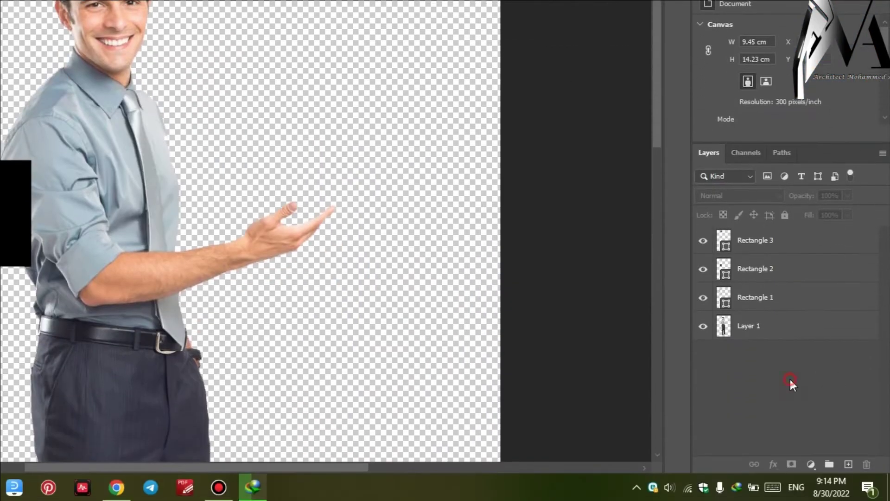
{"action": "left_click", "coordinate": [772, 330]}
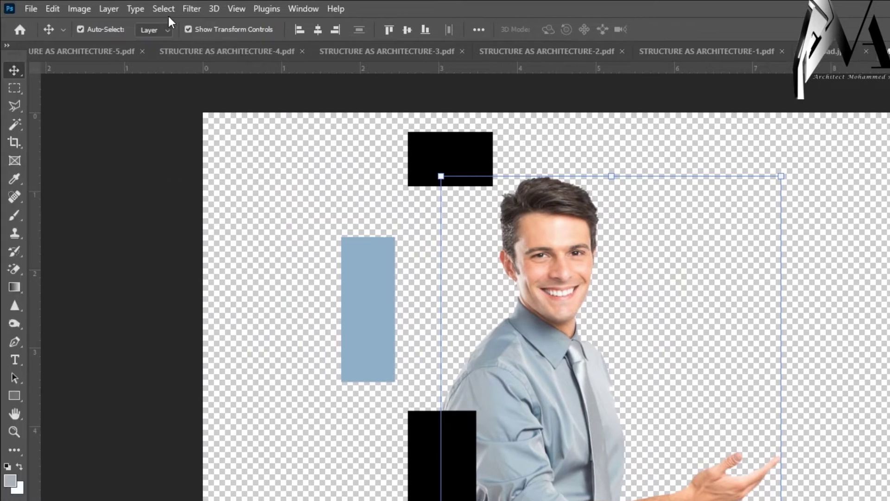
{"action": "left_click", "coordinate": [160, 9]}
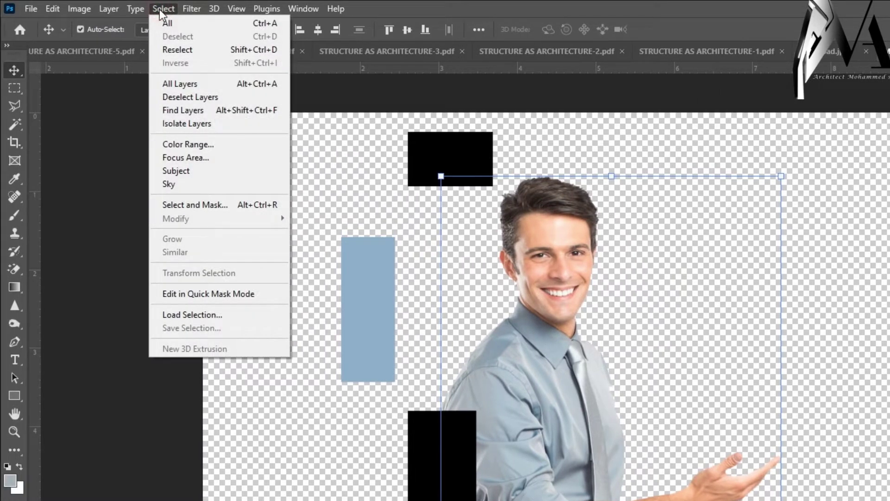
{"action": "left_click", "coordinate": [167, 143]}
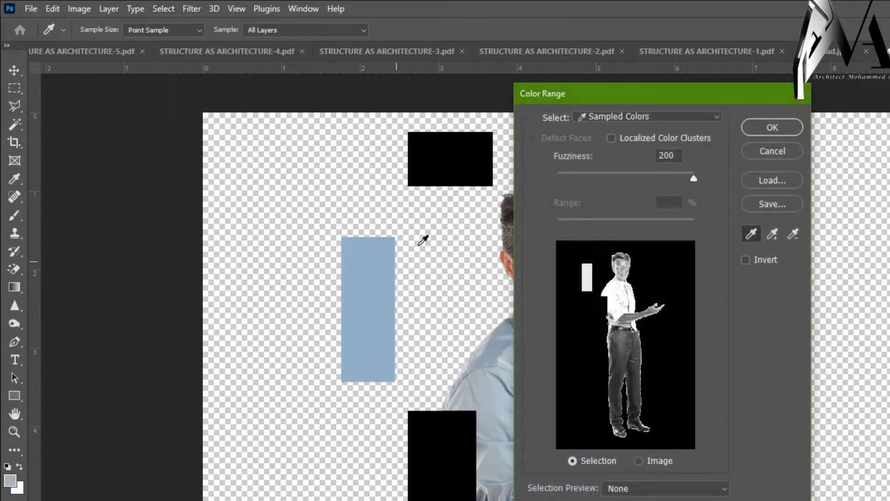
{"action": "left_click", "coordinate": [446, 165]}
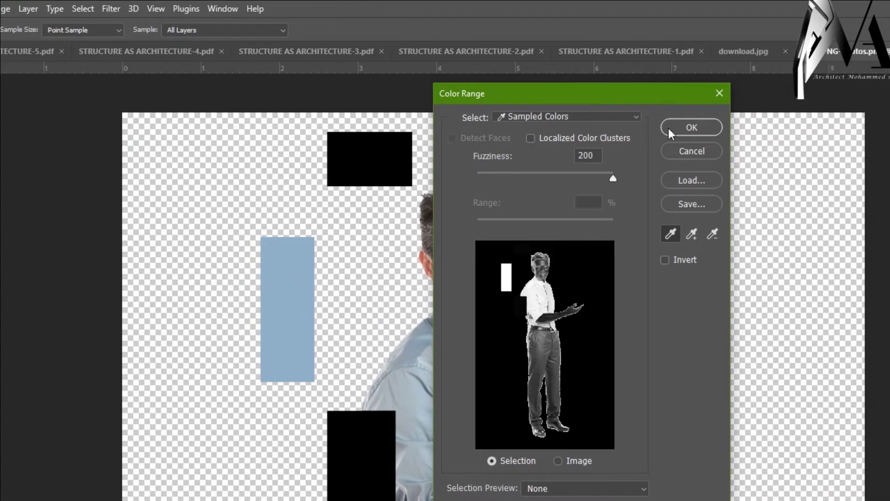
{"action": "left_click", "coordinate": [772, 127]}
{"action": "key", "text": "v"}
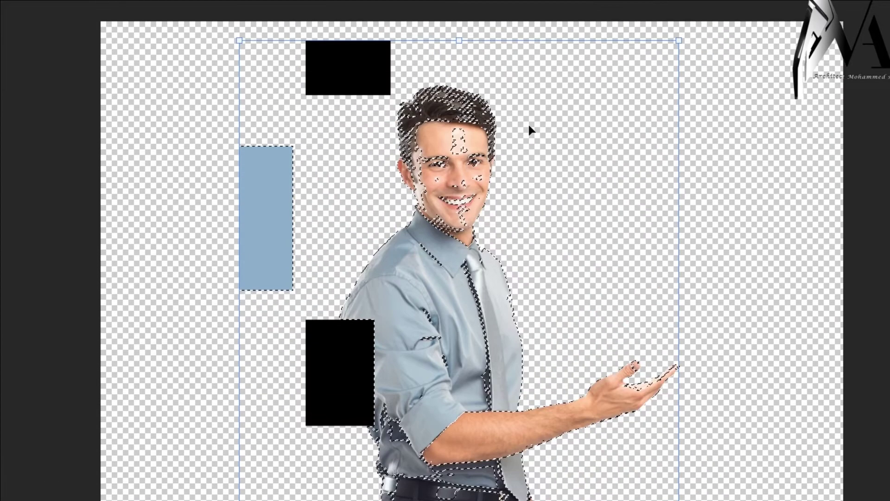
- Subtract the whole man from the selection with a Polygonal Lasso outline around him, leaving only the blue rectangle selected
{"action": "scroll", "coordinate": [523, 212], "scroll_direction": "down", "scroll_amount": 4}
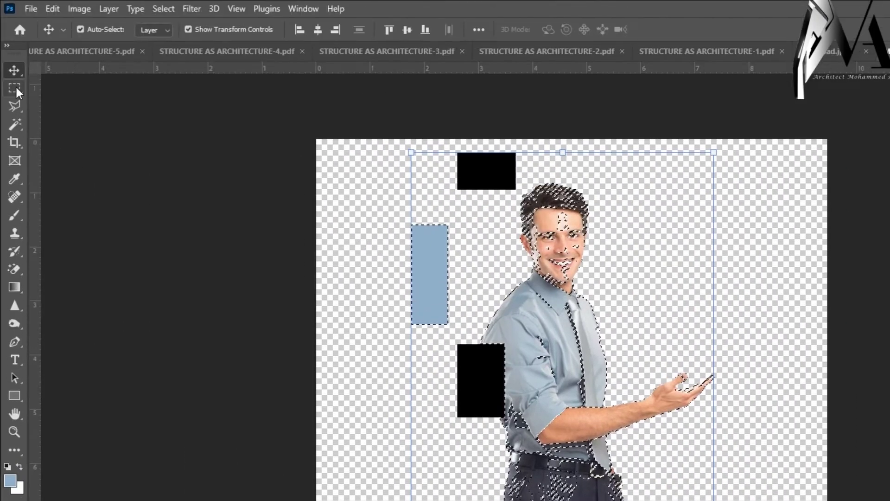
{"action": "left_click", "coordinate": [15, 87]}
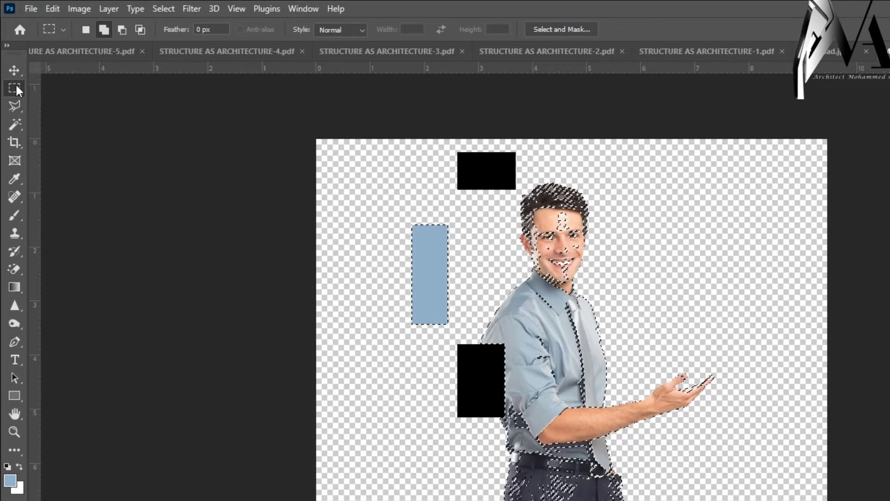
{"action": "left_click", "coordinate": [16, 105]}
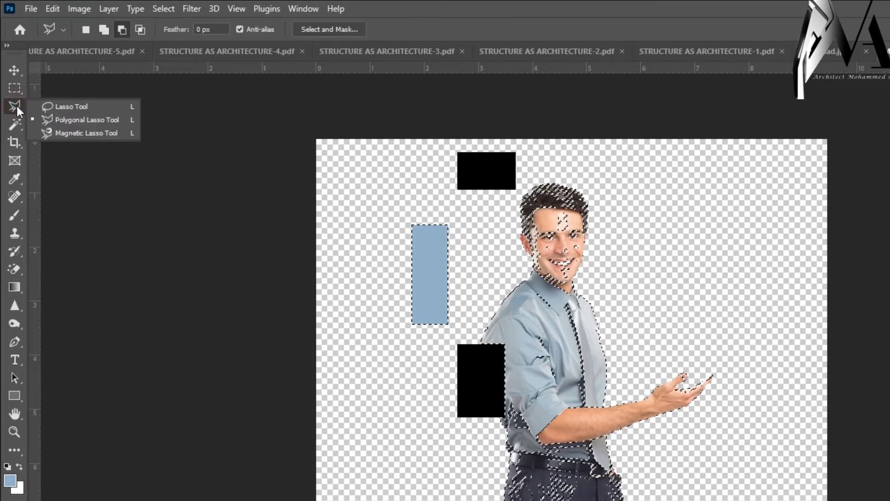
{"action": "left_click", "coordinate": [82, 122]}
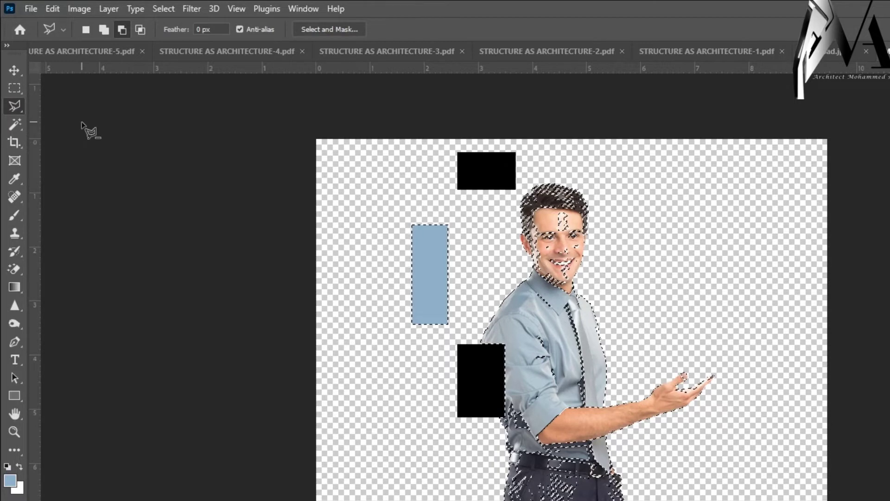
{"action": "left_click", "coordinate": [122, 31]}
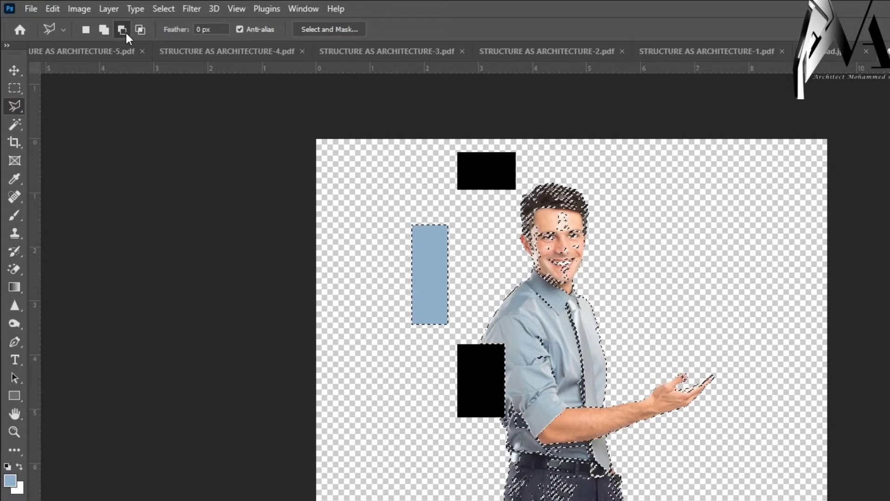
{"action": "left_click", "coordinate": [523, 184]}
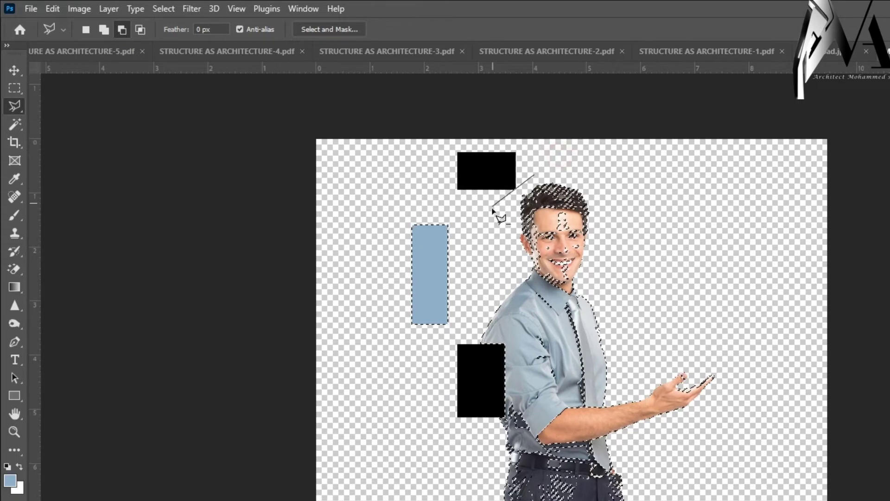
{"action": "left_click", "coordinate": [491, 216]}
{"action": "left_click", "coordinate": [445, 449]}
{"action": "left_click", "coordinate": [456, 381]}
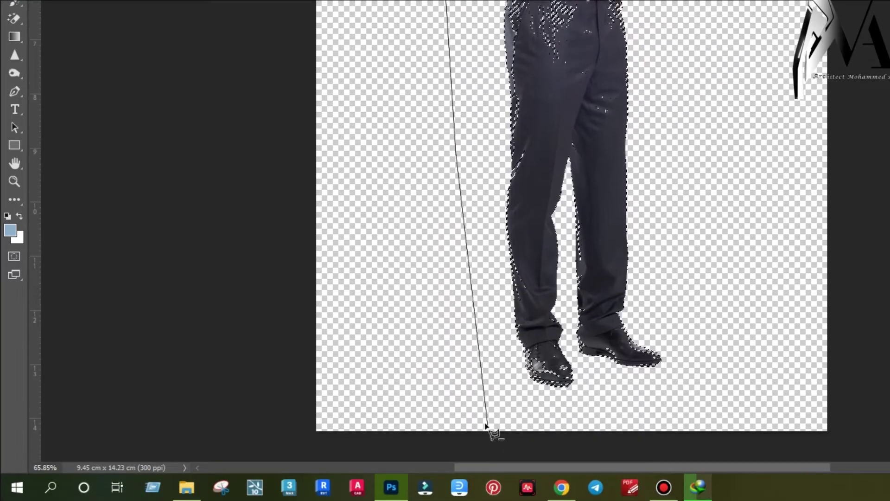
{"action": "left_click", "coordinate": [493, 412]}
{"action": "left_click", "coordinate": [619, 126]}
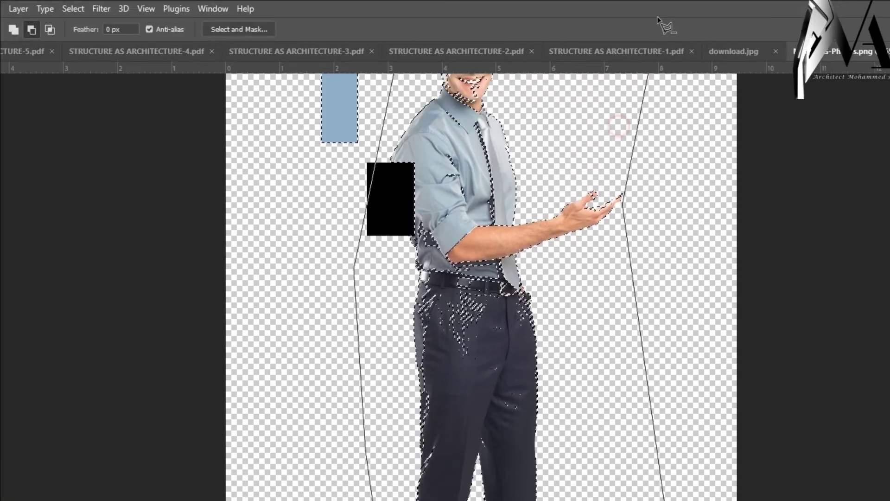
{"action": "left_click", "coordinate": [621, 233]}
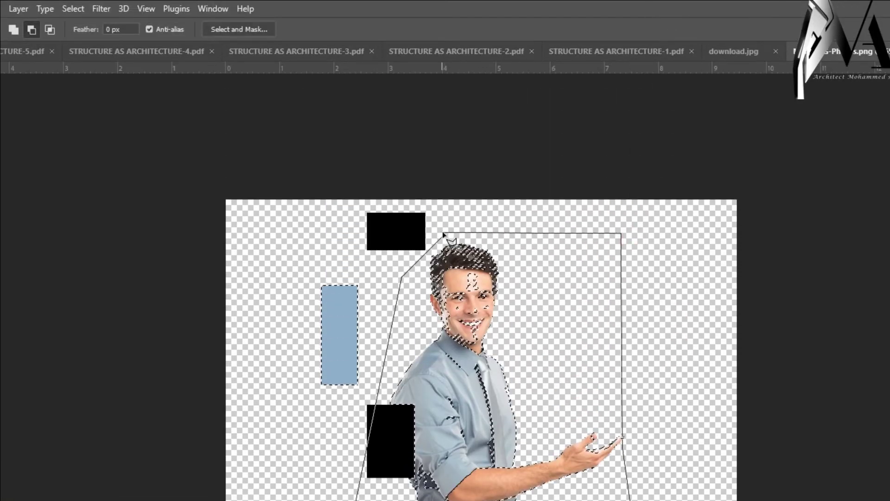
{"action": "left_click", "coordinate": [443, 233]}
{"action": "scroll", "coordinate": [357, 304], "scroll_direction": "up", "scroll_amount": 2}
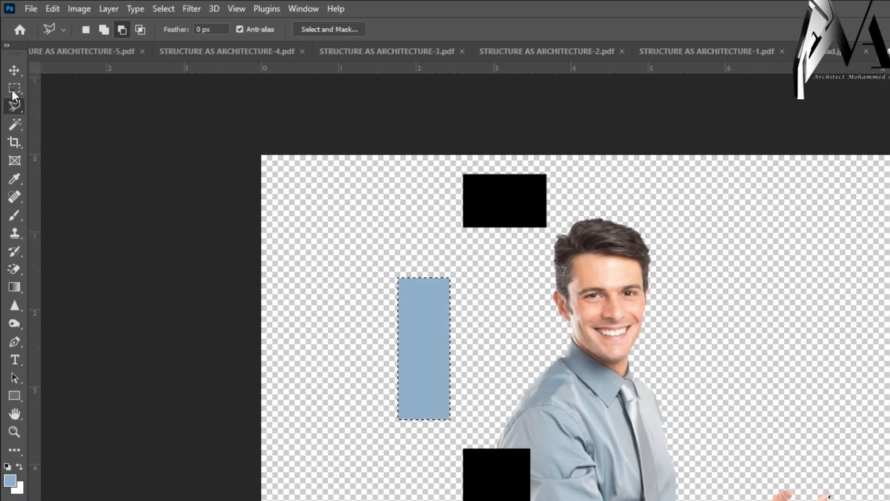
- Replace the selection with a new rectangular marquee below and left of the blue rectangle, and add a second marquee right of the man's head
{"action": "left_click", "coordinate": [13, 88]}
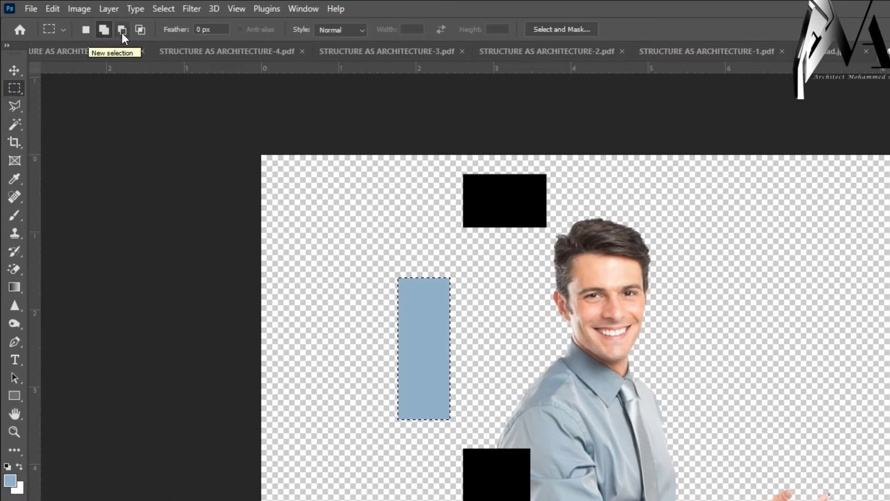
{"action": "left_click_drag", "start_coordinate": [362, 202], "coordinate": [299, 393]}
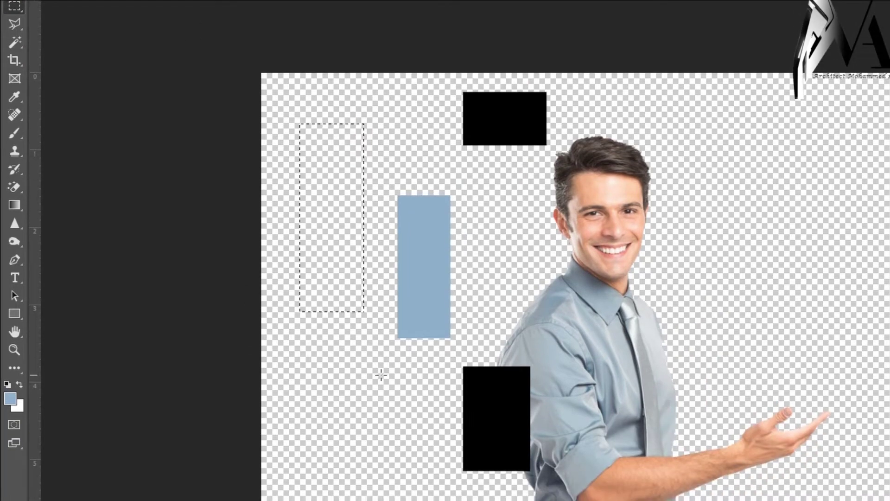
{"action": "left_click_drag", "start_coordinate": [381, 374], "coordinate": [330, 456]}
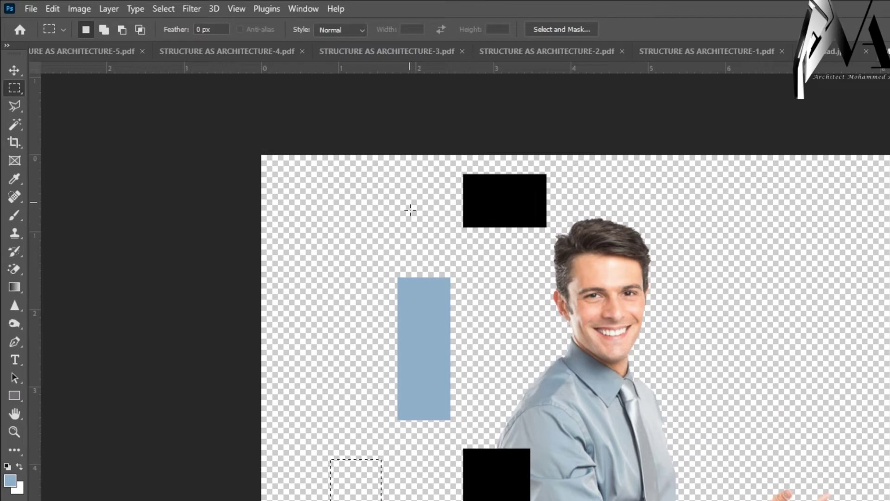
{"action": "left_click", "coordinate": [103, 28]}
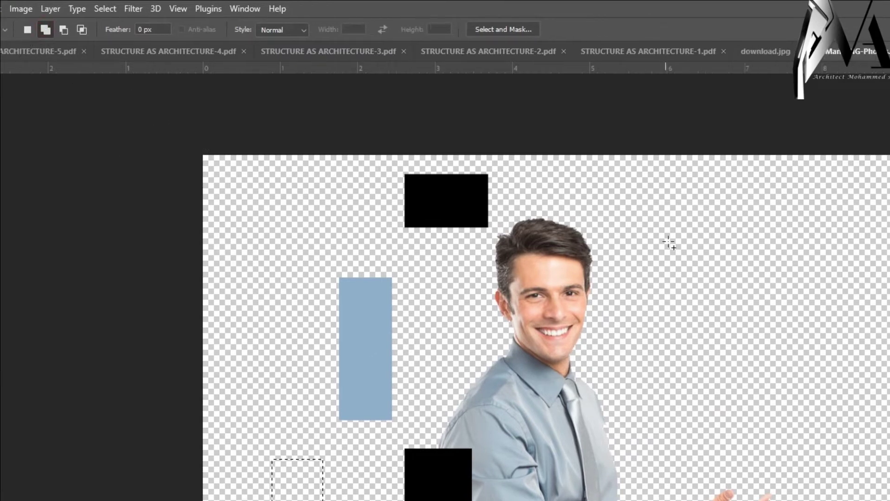
{"action": "left_click_drag", "start_coordinate": [748, 307], "coordinate": [851, 206]}
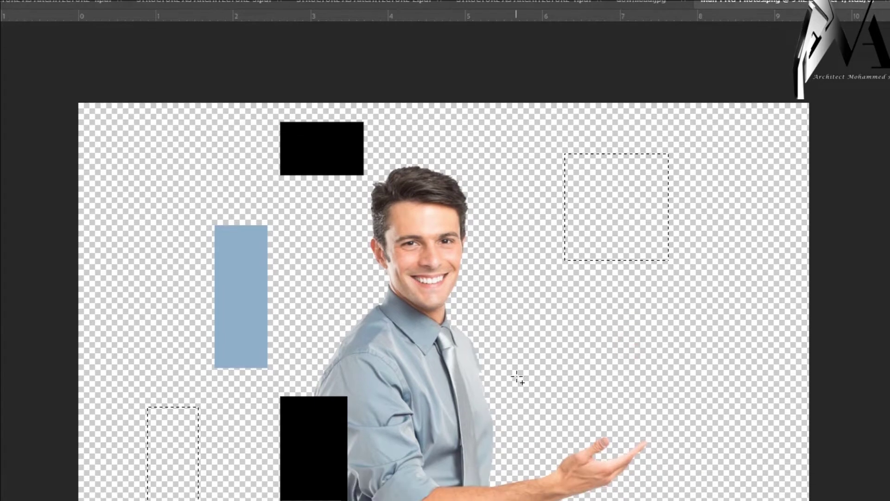
- Extend the selection beside the man's head with a rectangle below it, a narrow connecting strip and a block on its left side
{"action": "left_click_drag", "start_coordinate": [517, 403], "coordinate": [631, 343]}
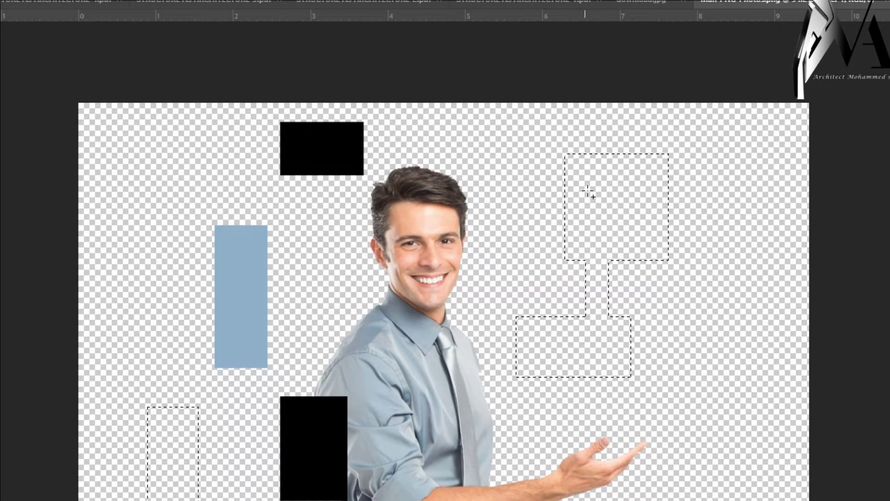
{"action": "left_click_drag", "start_coordinate": [587, 192], "coordinate": [508, 239]}
{"action": "scroll", "coordinate": [626, 189], "scroll_direction": "up", "scroll_amount": 1}
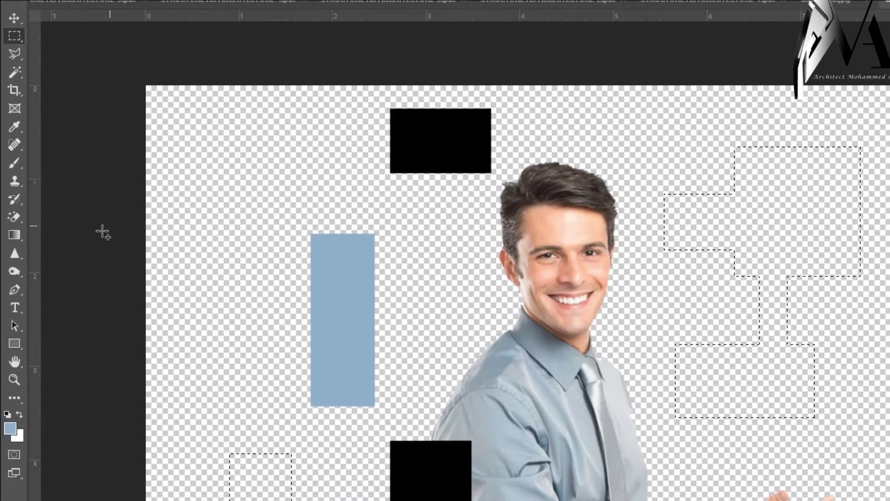
- Fill the marquee selections with purple #8a3f82 on the man's layer using the Paint Bucket, and deselect
{"action": "left_click", "coordinate": [16, 235]}
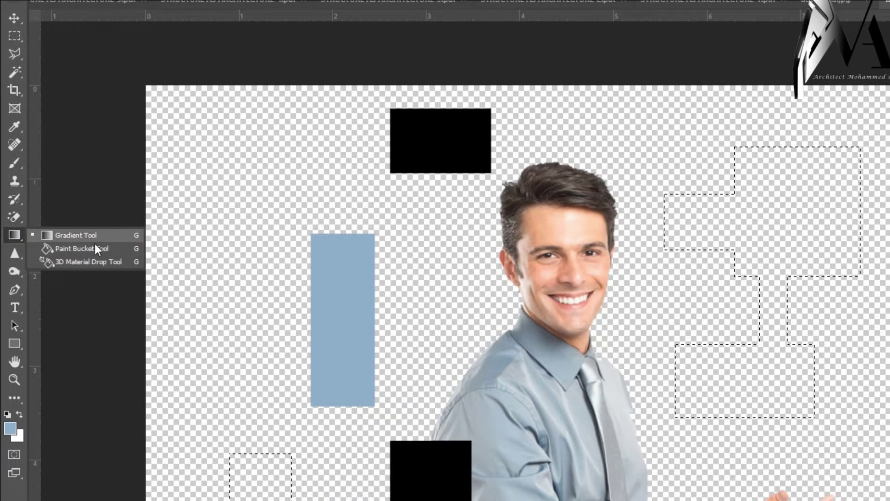
{"action": "left_click", "coordinate": [76, 250]}
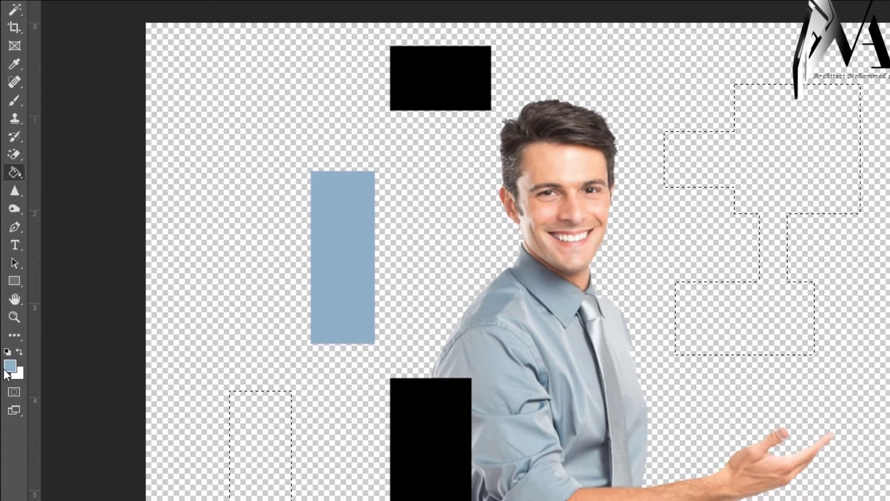
{"action": "left_click", "coordinate": [10, 369]}
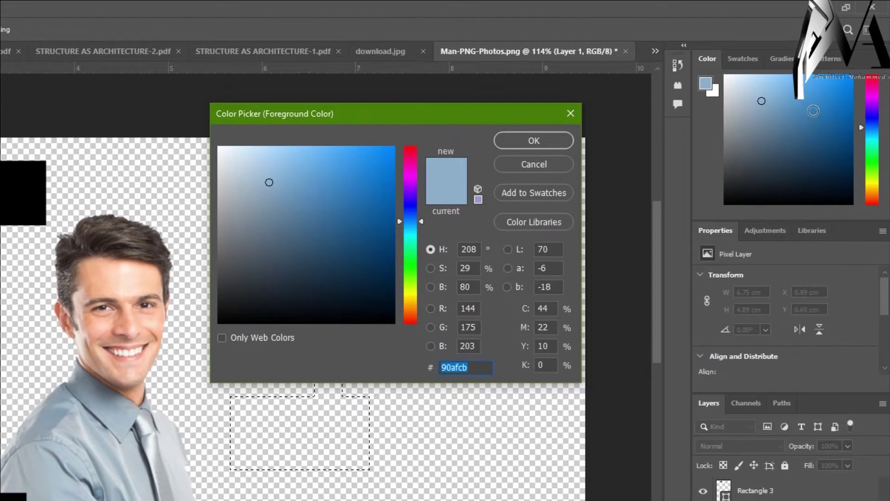
{"action": "left_click_drag", "start_coordinate": [658, 154], "coordinate": [566, 148]}
{"action": "mouse_move", "coordinate": [263, 188]}
{"action": "left_mouse_down"}
{"action": "mouse_move", "coordinate": [308, 251]}
{"action": "mouse_move", "coordinate": [302, 205]}
{"action": "mouse_move", "coordinate": [314, 227]}
{"action": "left_mouse_up"}
{"action": "mouse_move", "coordinate": [403, 179]}
{"action": "left_mouse_down"}
{"action": "mouse_move", "coordinate": [411, 205]}
{"action": "mouse_move", "coordinate": [412, 172]}
{"action": "left_mouse_up"}
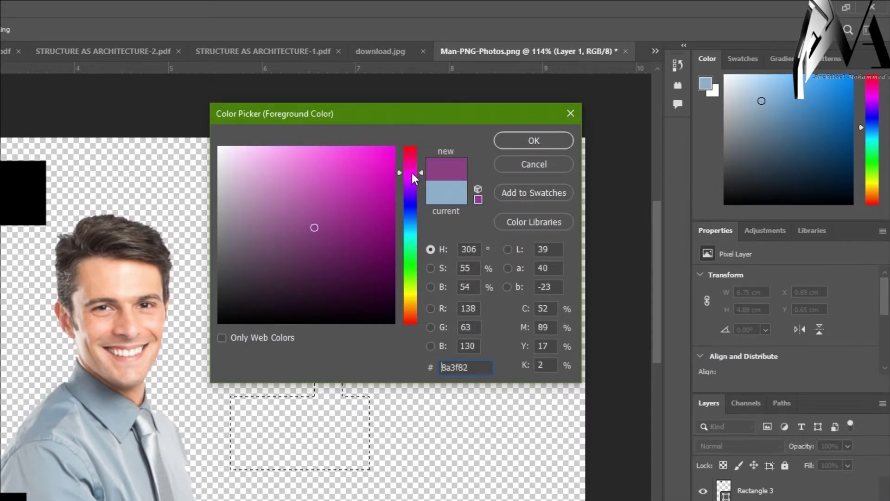
{"action": "left_click", "coordinate": [537, 143]}
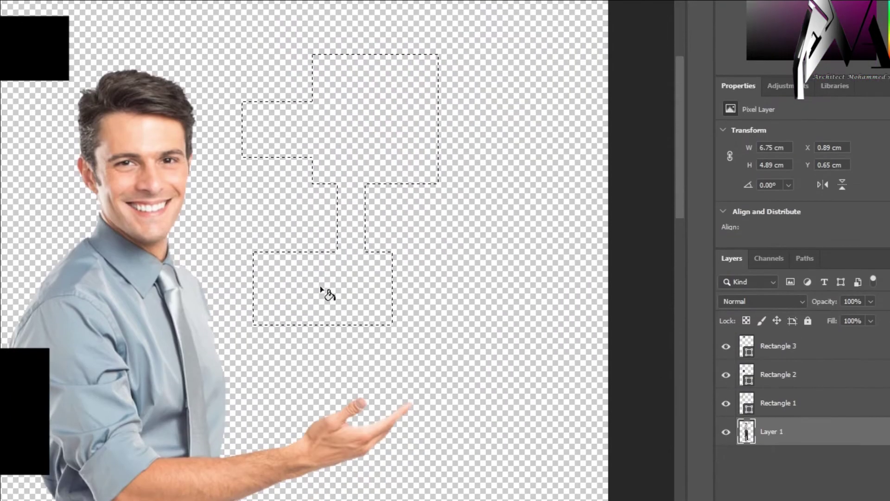
{"action": "left_click", "coordinate": [324, 292]}
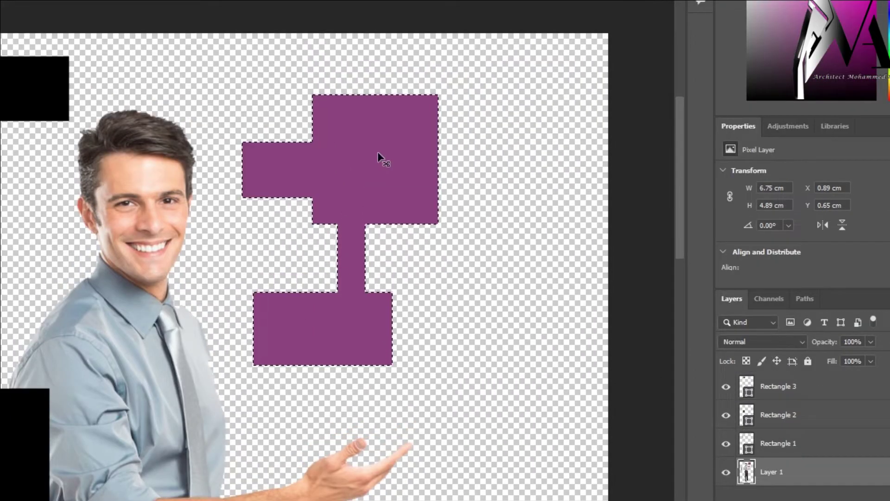
{"action": "key", "text": "ctrl+d"}
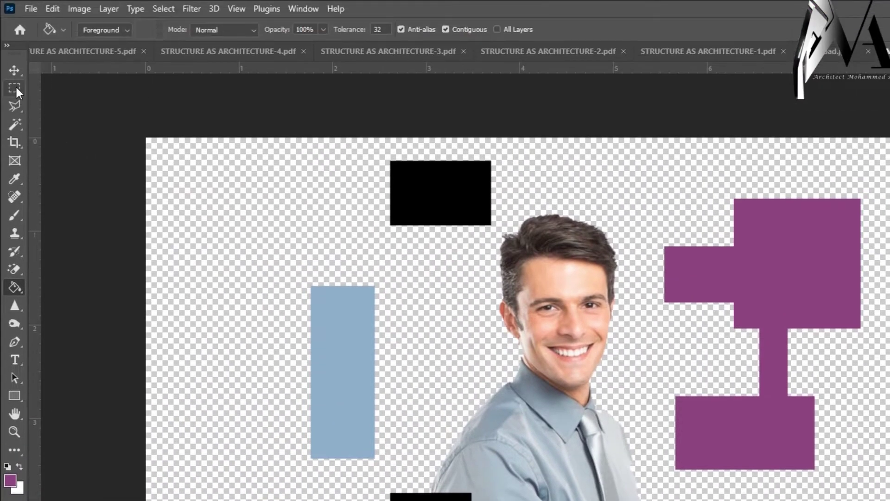
- Combine two overlapping marquees above and left of the blue rectangle, and subtract rectangles from the combined shape's left side and lower end
{"action": "left_click", "coordinate": [16, 89]}
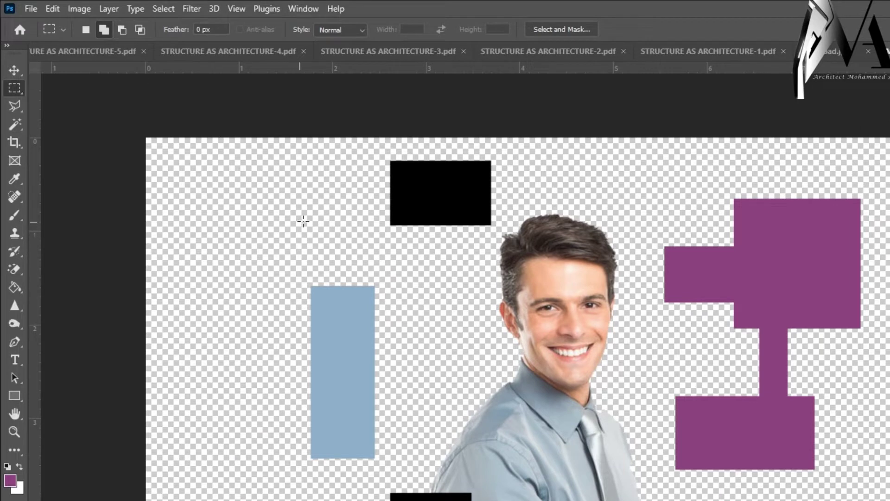
{"action": "left_click", "coordinate": [319, 176]}
{"action": "left_click", "coordinate": [122, 30]}
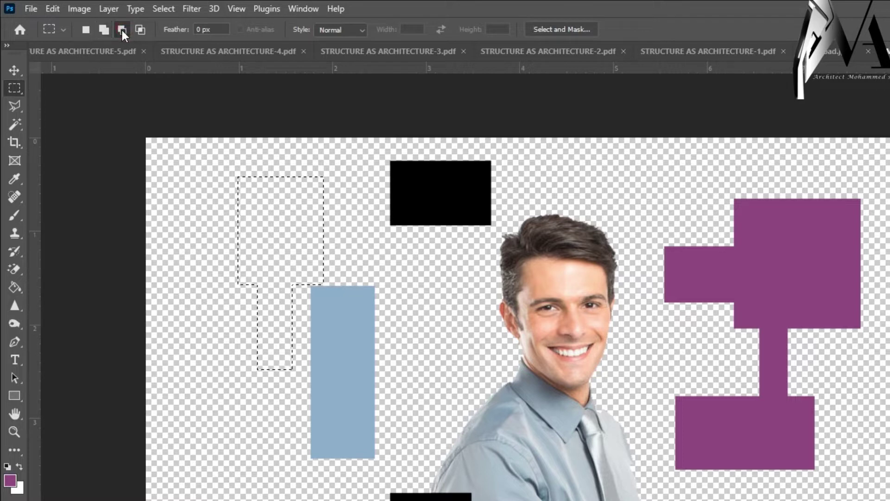
{"action": "left_click_drag", "start_coordinate": [265, 227], "coordinate": [199, 289]}
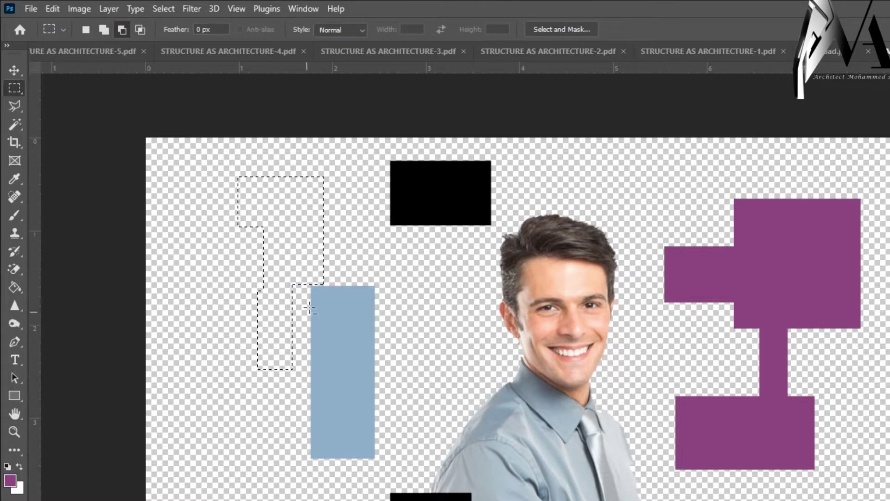
{"action": "left_click_drag", "start_coordinate": [311, 298], "coordinate": [195, 415]}
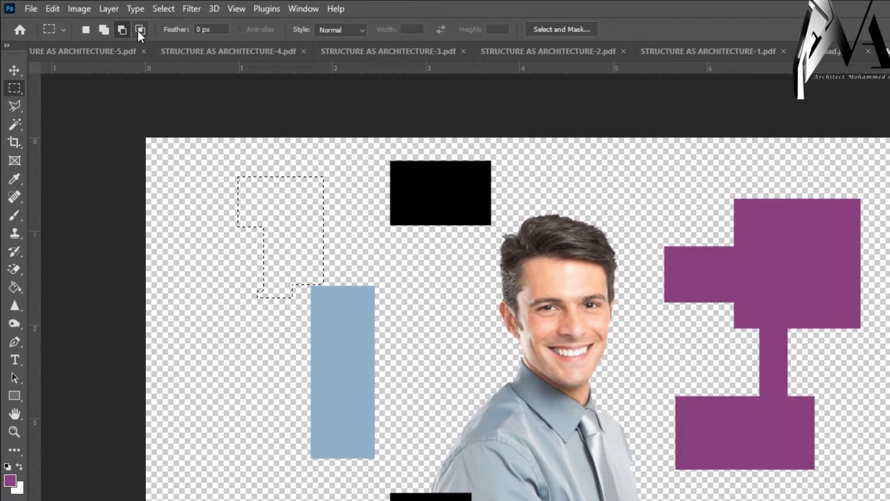
- Try the intersect mode on the remaining marquee selection, and clear the selection
{"action": "left_click", "coordinate": [139, 30]}
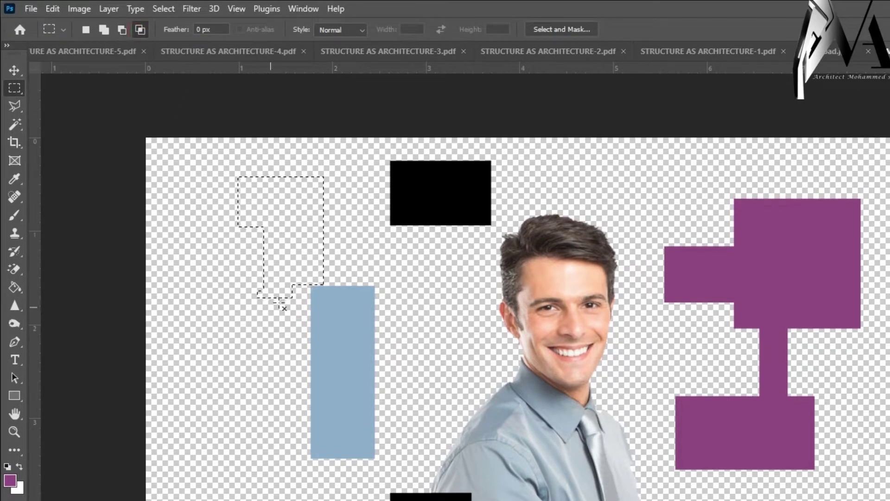
{"action": "left_click", "coordinate": [276, 344]}
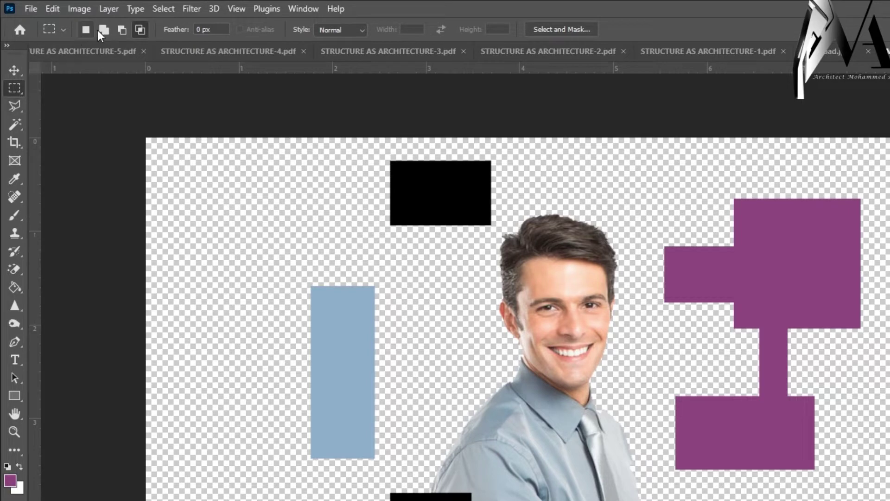
- Add two tall marquees, one left of the blue rectangle and one overlapping it, and intersect both with a shorter rectangle crossing them
{"action": "left_click", "coordinate": [98, 30]}
{"action": "left_click_drag", "start_coordinate": [229, 181], "coordinate": [275, 464]}
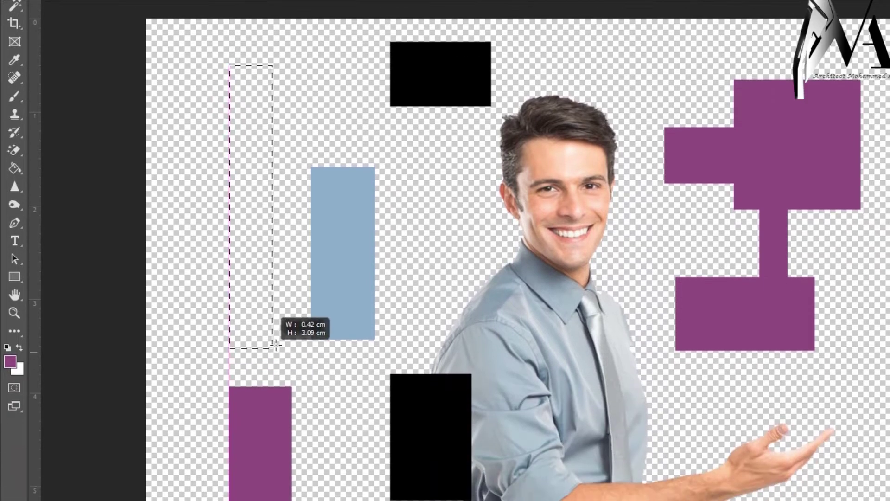
{"action": "left_click_drag", "start_coordinate": [275, 346], "coordinate": [189, 375]}
{"action": "left_click_drag", "start_coordinate": [346, 97], "coordinate": [278, 326]}
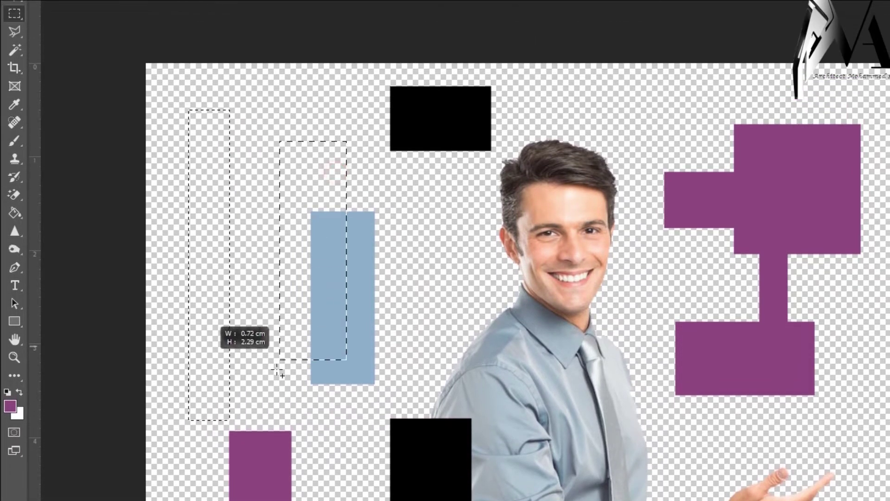
{"action": "left_click_drag", "start_coordinate": [278, 371], "coordinate": [270, 407]}
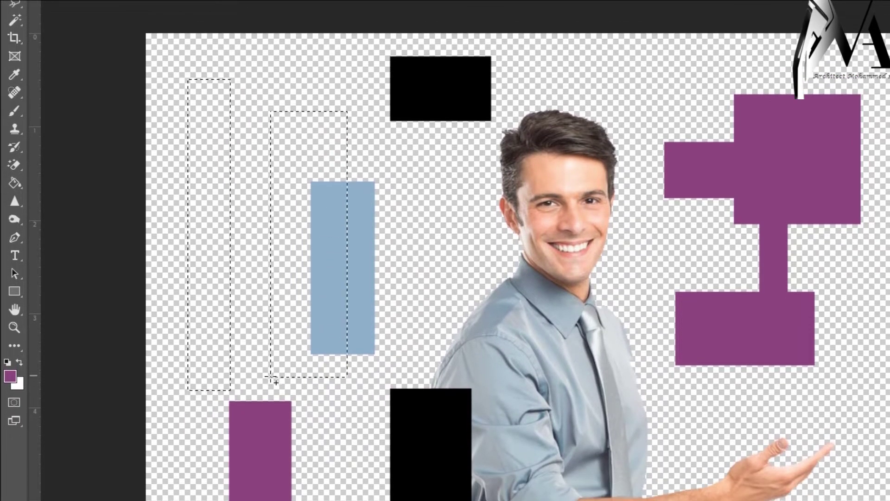
{"action": "left_click", "coordinate": [140, 30]}
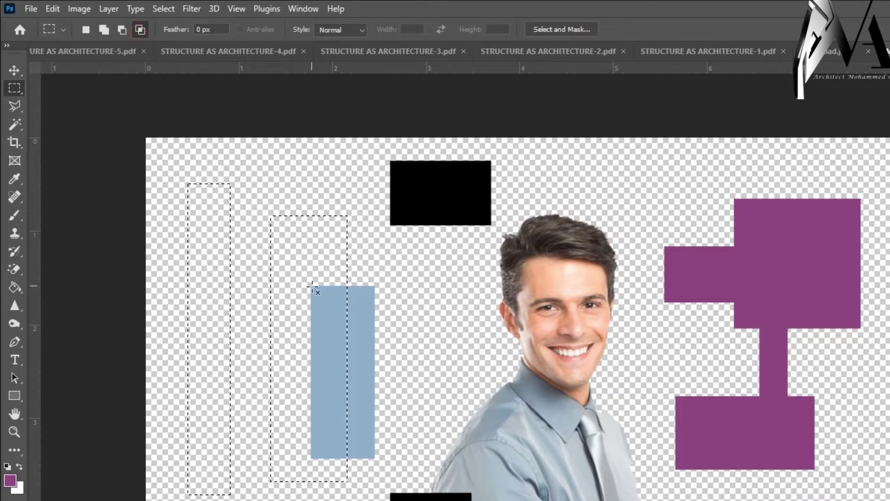
{"action": "left_click_drag", "start_coordinate": [311, 292], "coordinate": [210, 380]}
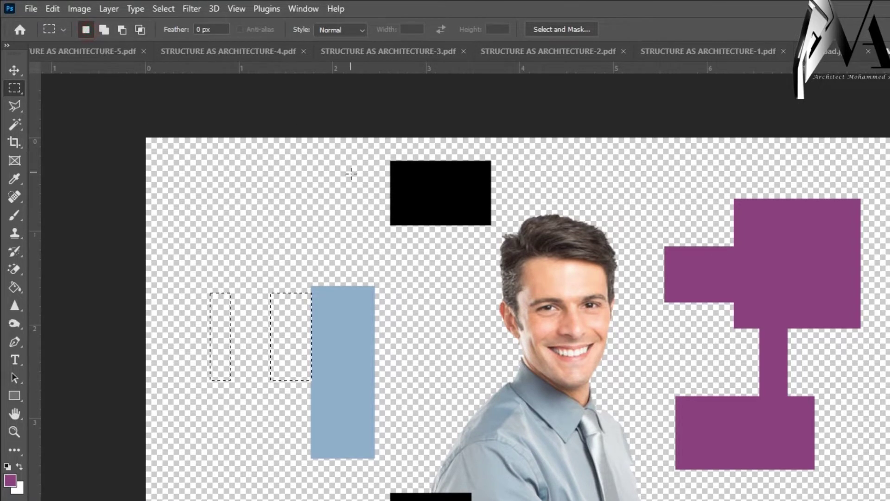
- Replace the selection with one large marquee partly covering the blue rectangle, and intersect it with a smaller rectangle
{"action": "left_click_drag", "start_coordinate": [352, 195], "coordinate": [216, 420]}
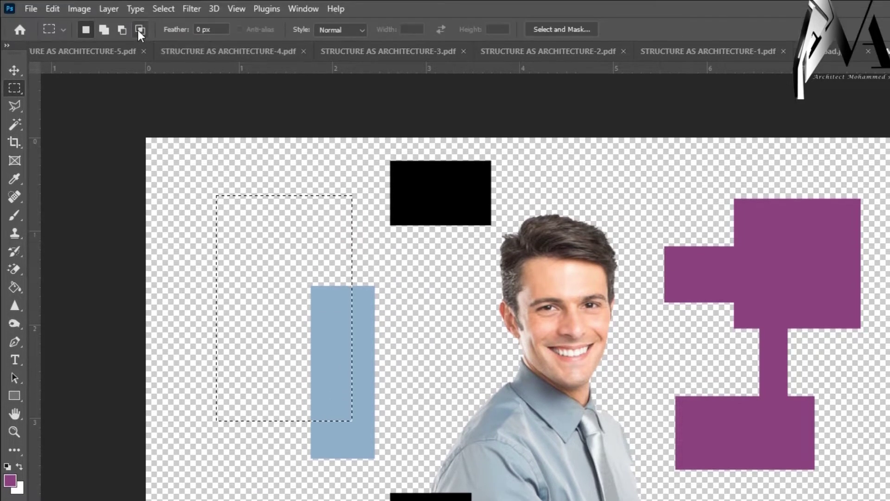
{"action": "left_click", "coordinate": [140, 30]}
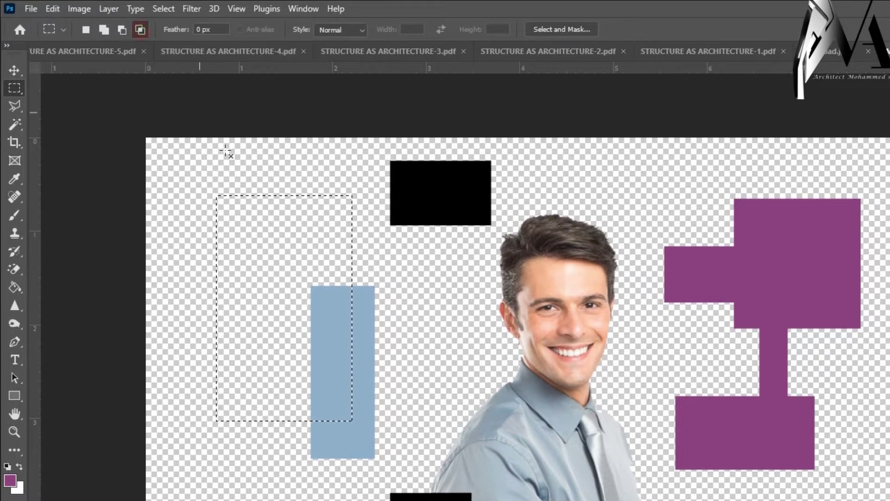
{"action": "left_click_drag", "start_coordinate": [374, 259], "coordinate": [254, 366]}
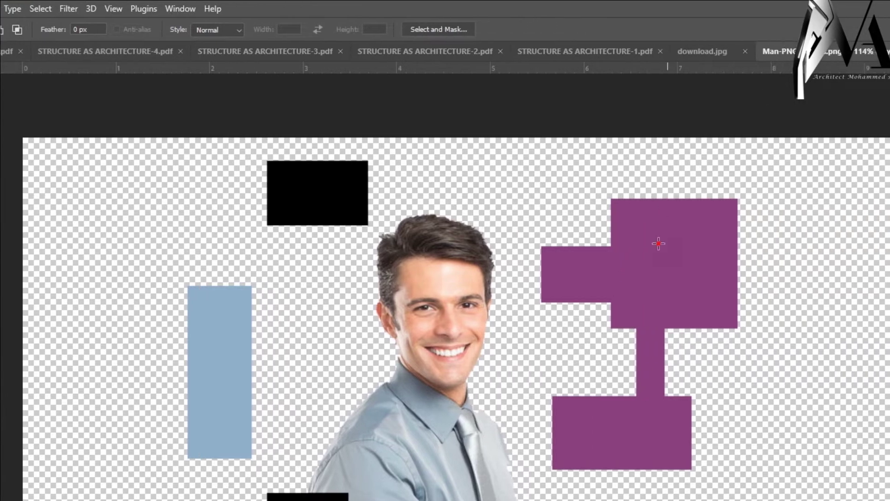
- Draw a large new marquee around the blue rectangle and the man's upper body, and undo a trial intersection with the blue rectangle's area
{"action": "left_click_drag", "start_coordinate": [790, 223], "coordinate": [224, 376]}
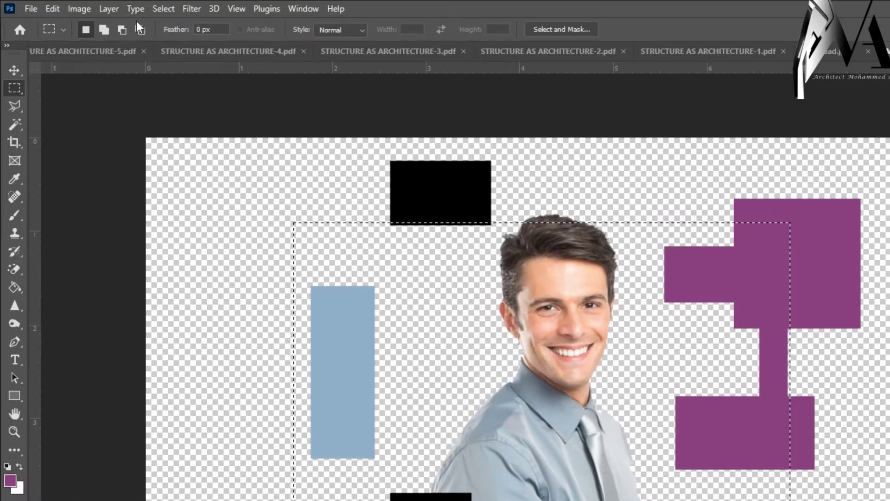
{"action": "left_click", "coordinate": [134, 29]}
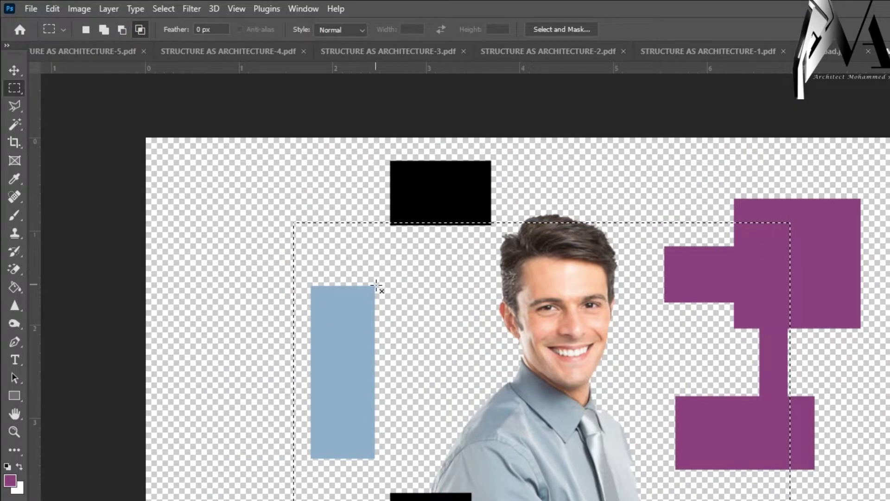
{"action": "left_click_drag", "start_coordinate": [376, 285], "coordinate": [315, 460]}
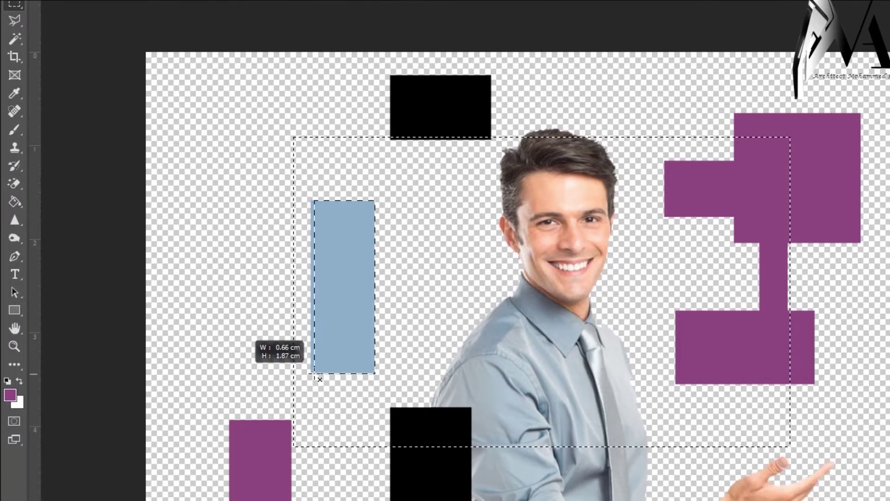
{"action": "left_click_drag", "start_coordinate": [315, 377], "coordinate": [309, 373]}
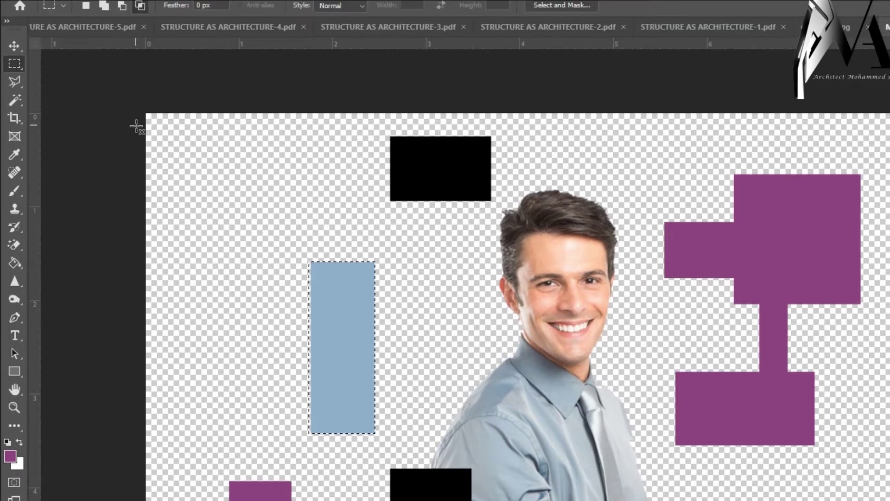
{"action": "key", "text": "ctrl+z"}
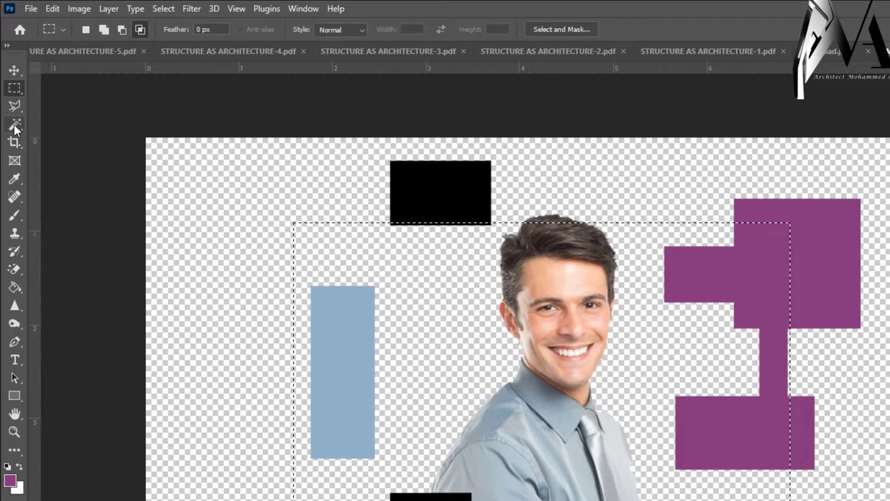
- Try picking the light blue rectangle with the Magic Wand in add mode, and undo the resulting selection
{"action": "left_click", "coordinate": [14, 124]}
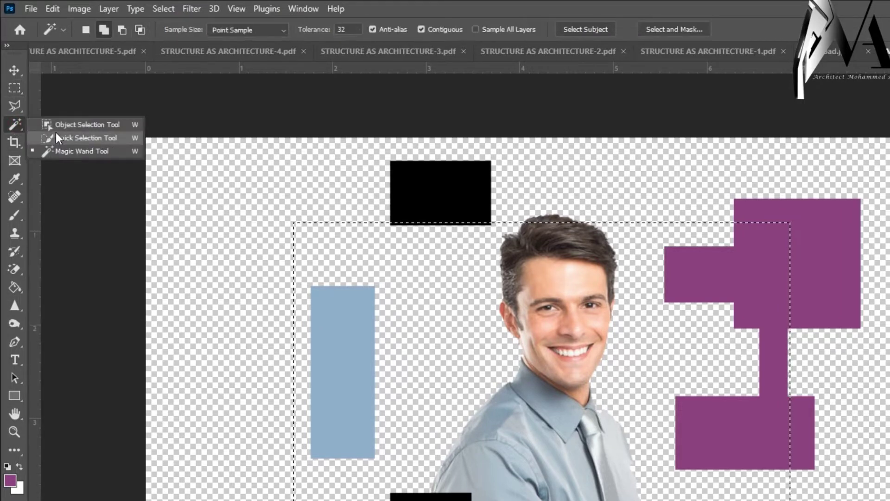
{"action": "left_click", "coordinate": [93, 152]}
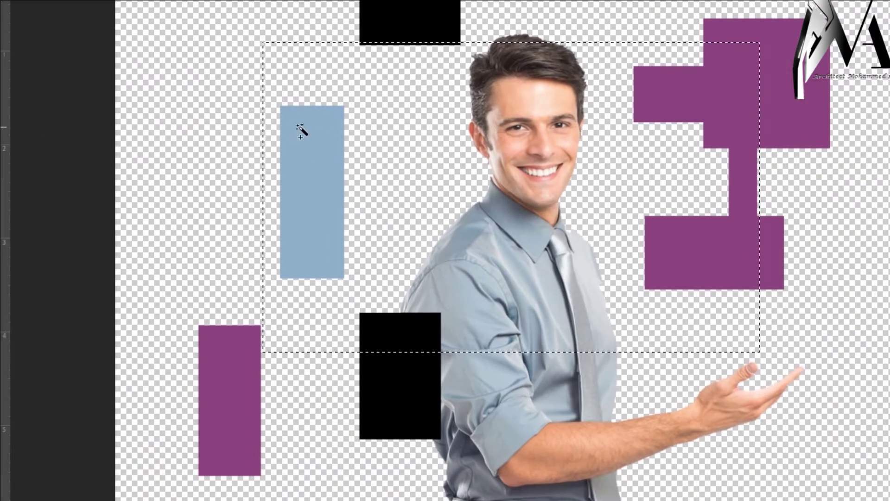
{"action": "left_click", "coordinate": [299, 129]}
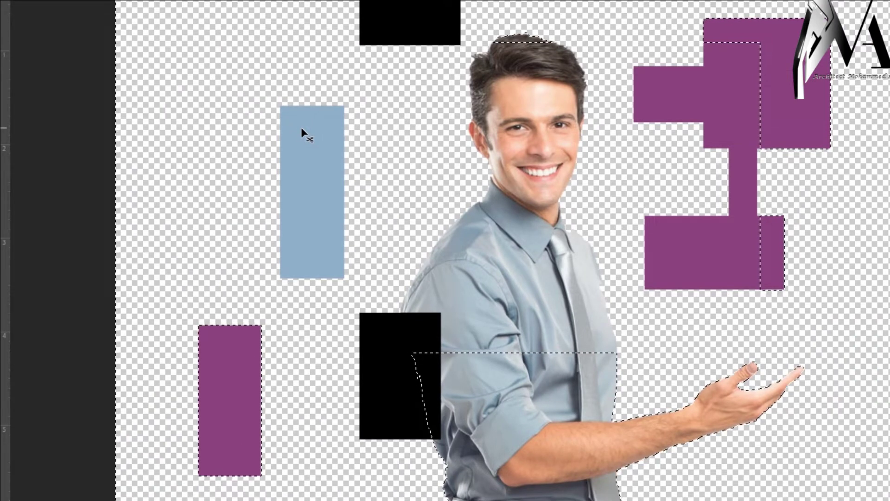
{"action": "key", "text": "ctrl+z"}
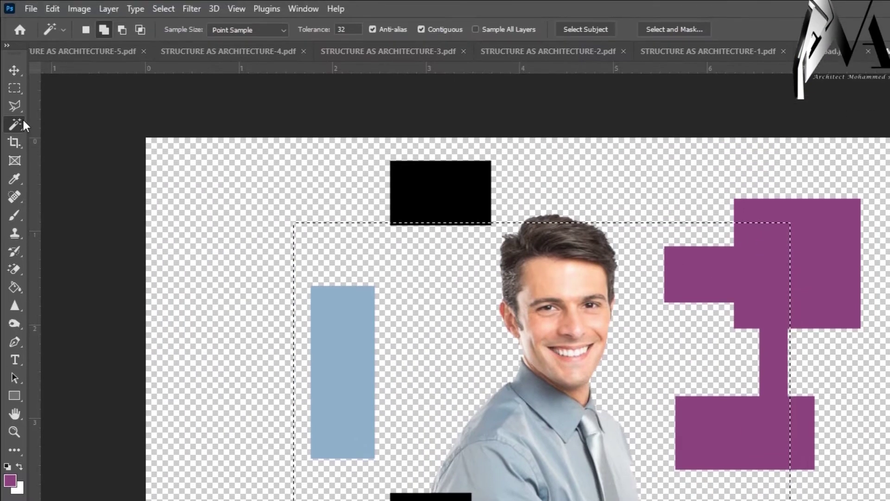
- Subtract the light blue rectangle from the large selection by tracing its four corners with the Polygonal Lasso
{"action": "right_click", "coordinate": [21, 129]}
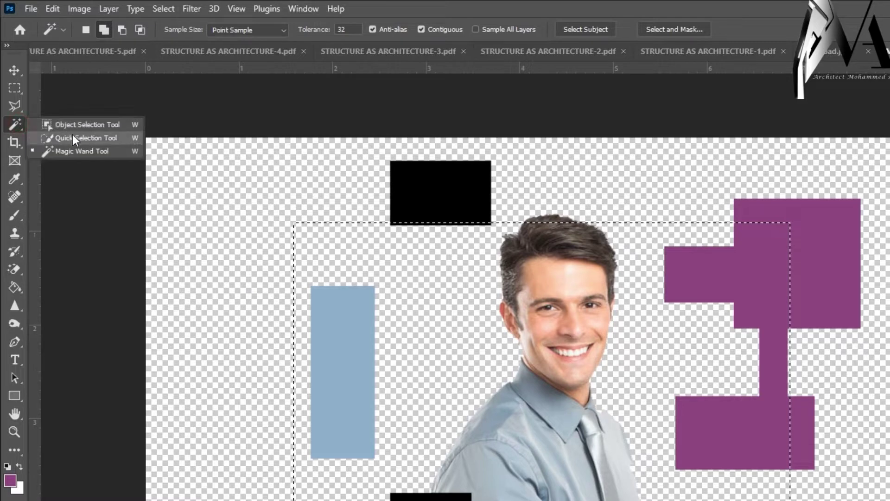
{"action": "left_click", "coordinate": [72, 135]}
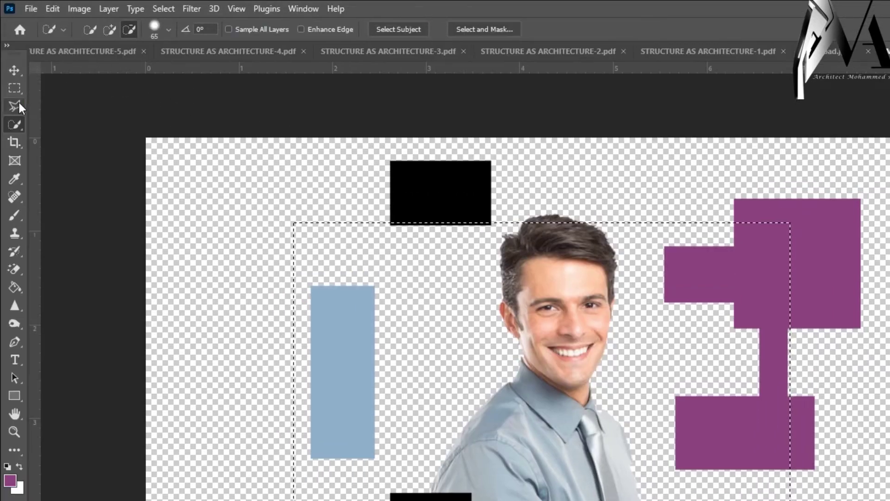
{"action": "left_click", "coordinate": [18, 103]}
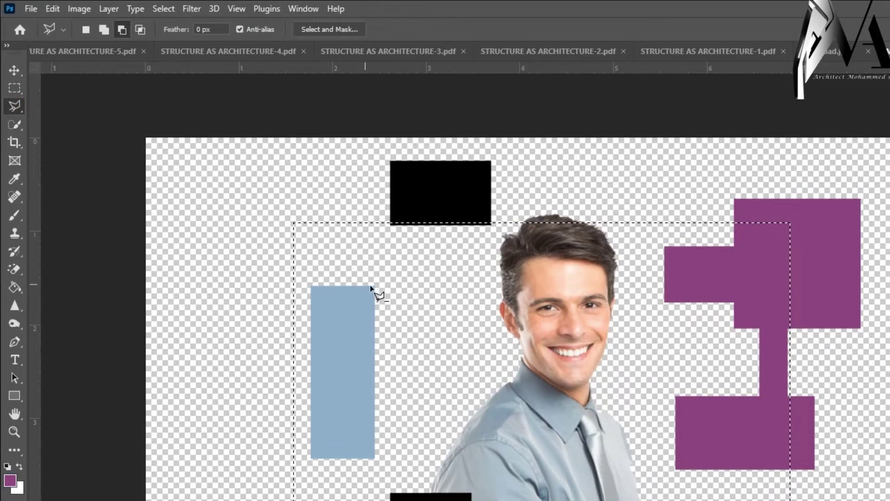
{"action": "scroll", "coordinate": [373, 288], "scroll_direction": "up", "scroll_amount": 3}
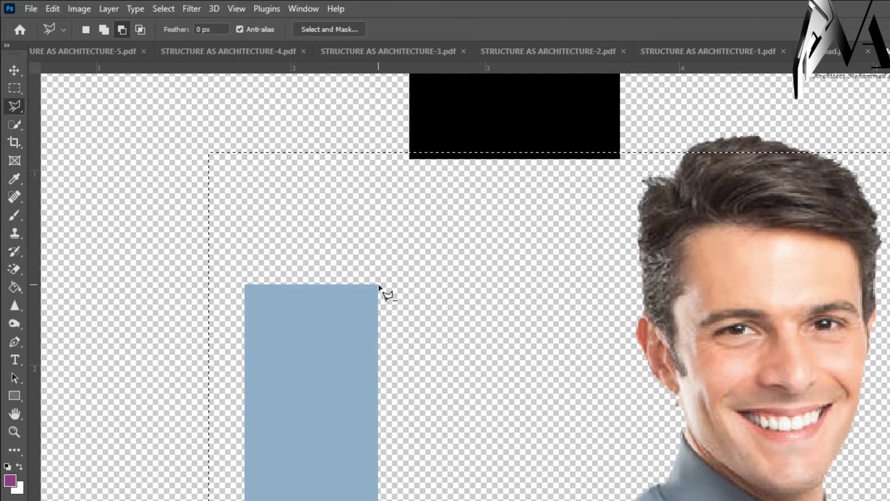
{"action": "left_click", "coordinate": [377, 286]}
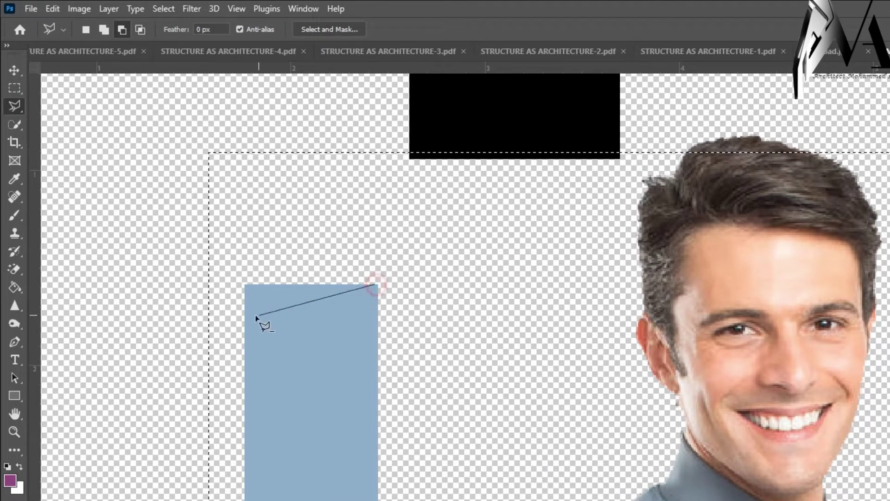
{"action": "left_click", "coordinate": [241, 285]}
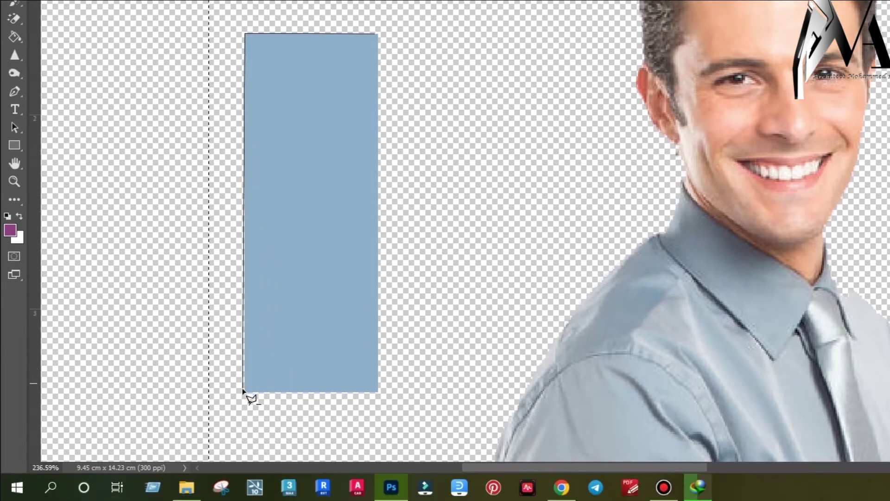
{"action": "left_click", "coordinate": [250, 390]}
{"action": "left_click", "coordinate": [377, 392]}
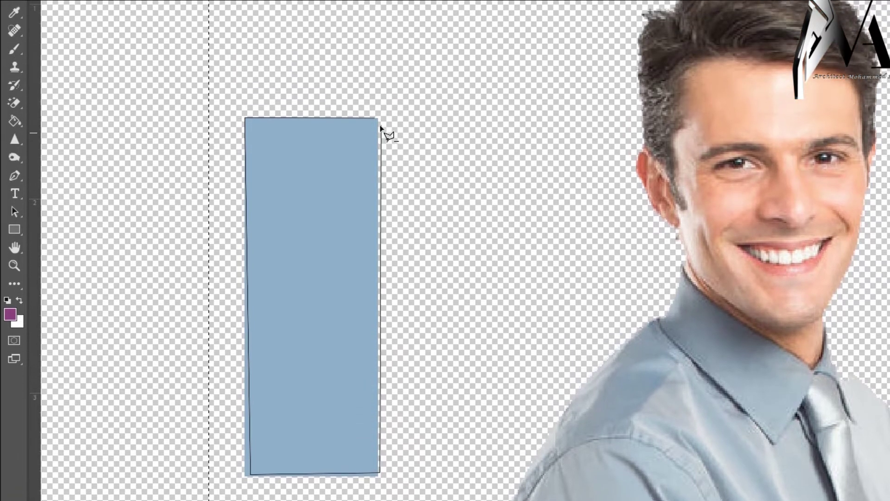
{"action": "left_click", "coordinate": [378, 35]}
{"action": "scroll", "coordinate": [386, 140], "scroll_direction": "down", "scroll_amount": 2}
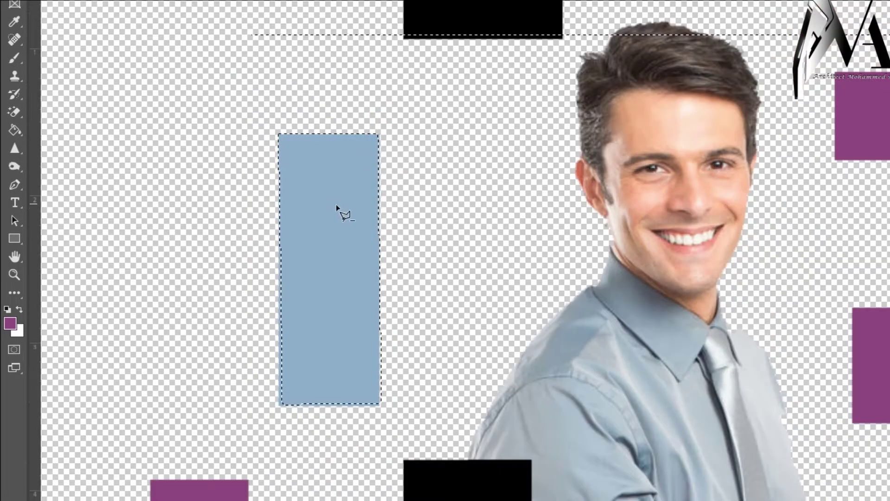
{"action": "scroll", "coordinate": [341, 208], "scroll_direction": "down", "scroll_amount": 1}
{"action": "scroll", "coordinate": [337, 192], "scroll_direction": "down", "scroll_amount": 1}
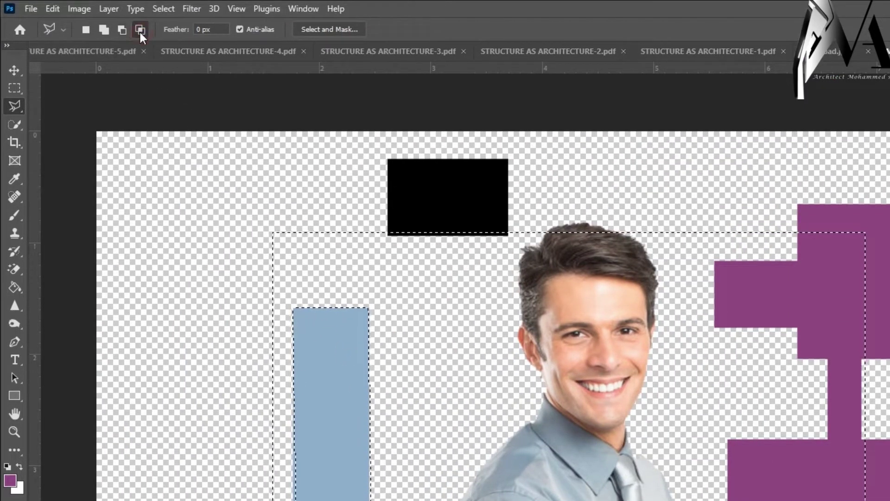
- Intersect the selection with a slanted five-point polygon drawn over the man's face and shoulder using the Polygonal Lasso
{"action": "left_click", "coordinate": [140, 31]}
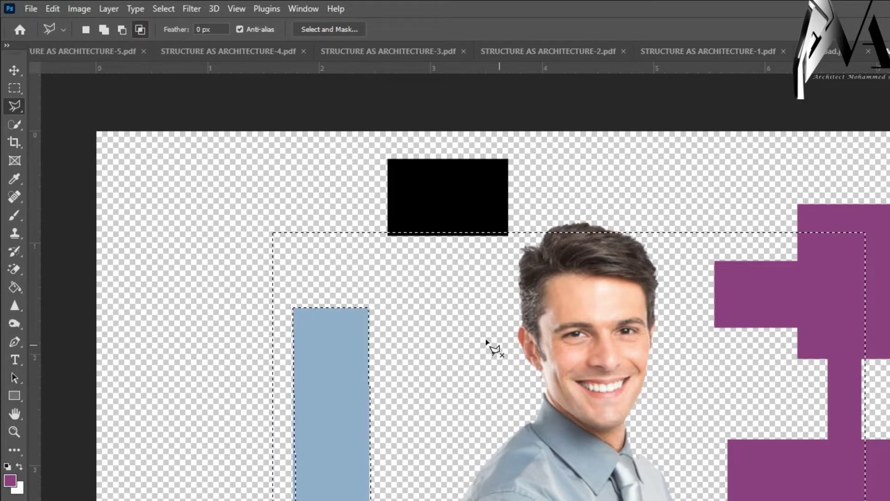
{"action": "left_click", "coordinate": [460, 312]}
{"action": "left_click", "coordinate": [491, 376]}
{"action": "left_click", "coordinate": [656, 309]}
{"action": "left_click", "coordinate": [630, 200]}
{"action": "left_click", "coordinate": [516, 159]}
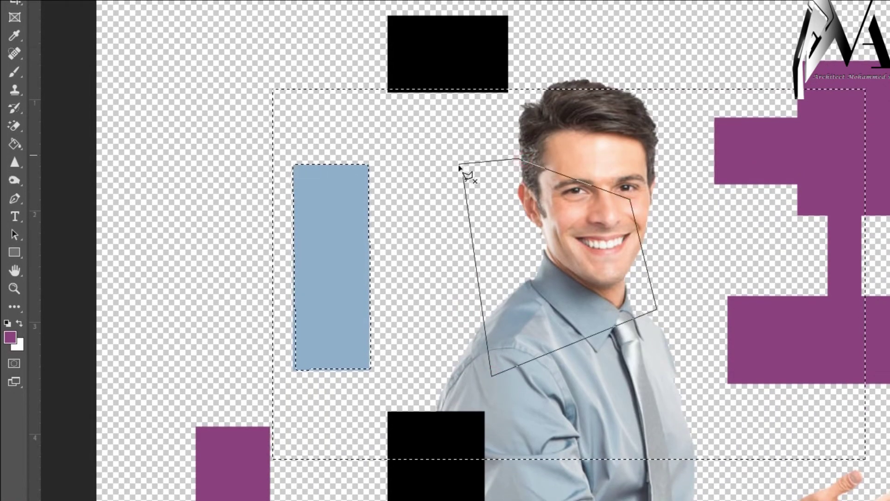
{"action": "left_click", "coordinate": [463, 177]}
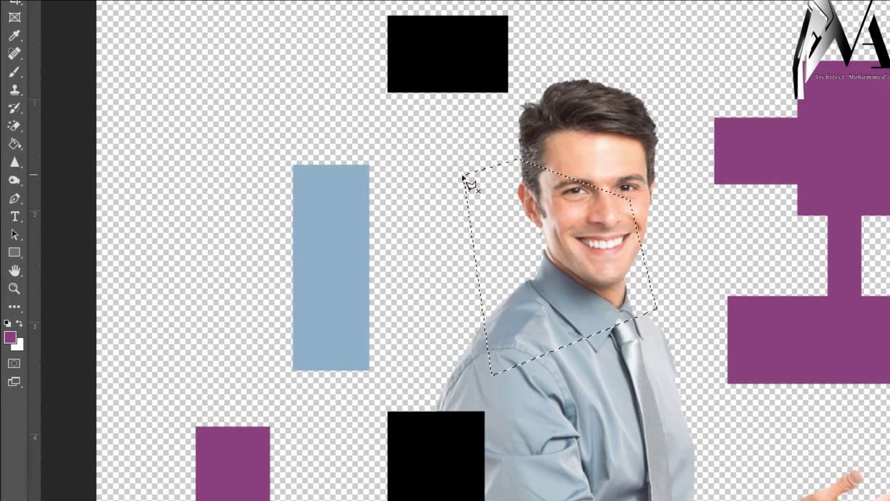
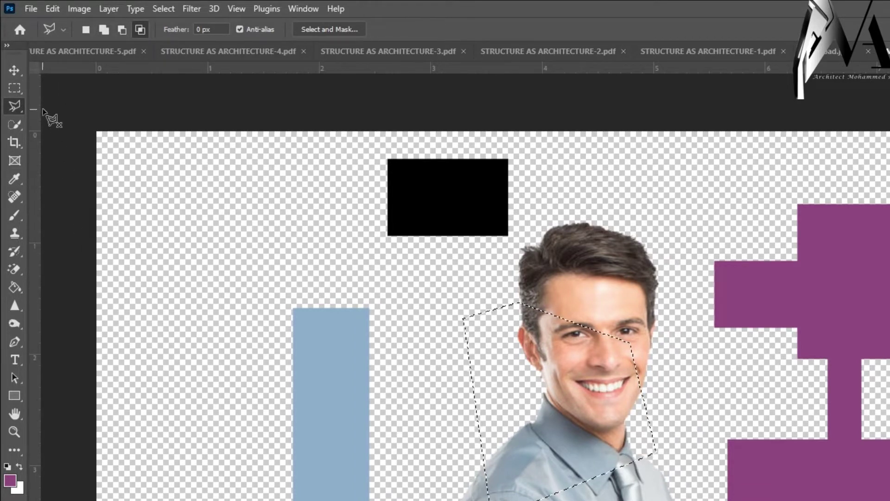
- Replace the selection with a single-column marquee between the man's head and the purple shape
{"action": "right_click", "coordinate": [14, 89]}
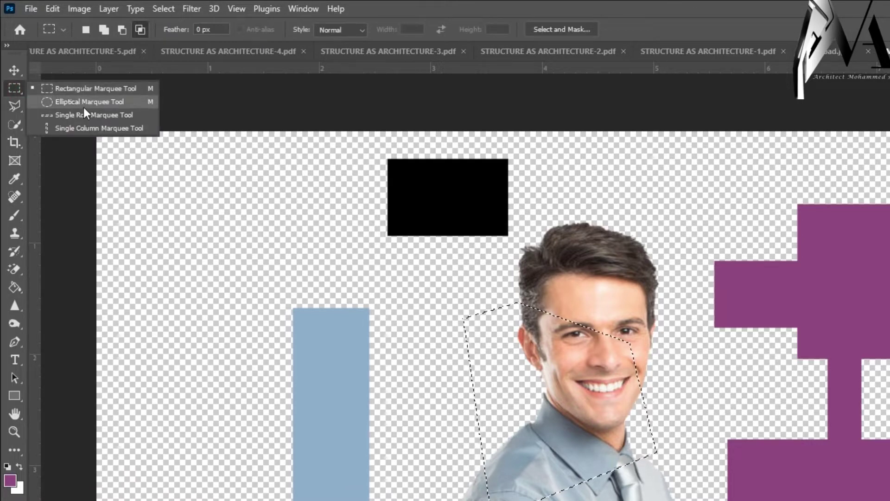
{"action": "left_click", "coordinate": [114, 128]}
{"action": "left_click_drag", "start_coordinate": [235, 200], "coordinate": [291, 473]}
{"action": "left_click_drag", "start_coordinate": [667, 127], "coordinate": [698, 419]}
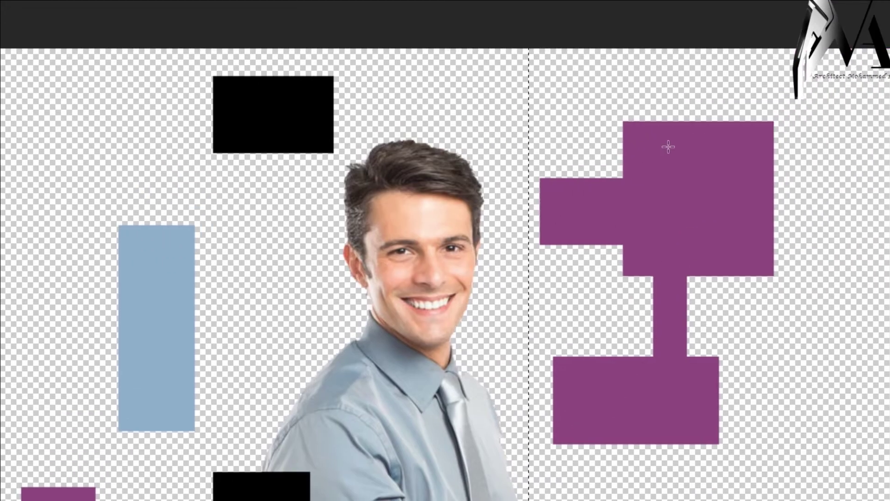
{"action": "left_click_drag", "start_coordinate": [668, 125], "coordinate": [669, 282]}
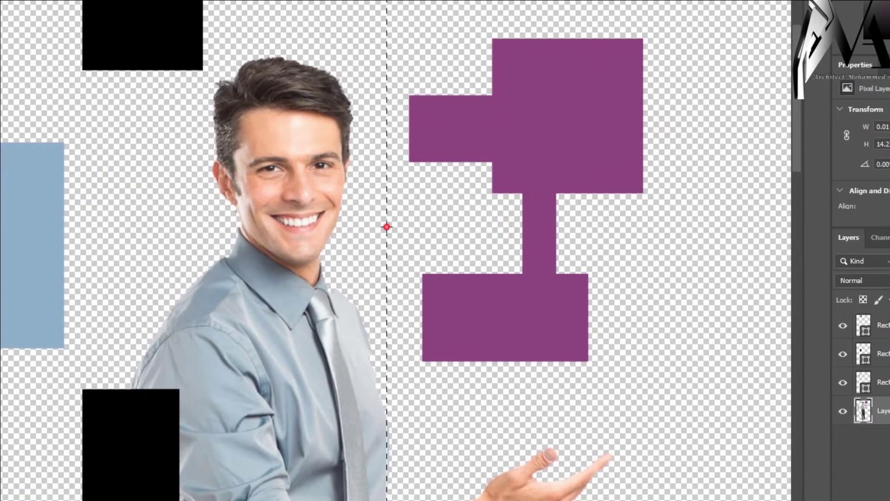
{"action": "left_click_drag", "start_coordinate": [387, 227], "coordinate": [374, 227]}
- Add many single-column marquees to the selection, spread across the width of the canvas over the shapes and the man
{"action": "left_click", "coordinate": [99, 30]}
{"action": "left_click_drag", "start_coordinate": [67, 136], "coordinate": [63, 343]}
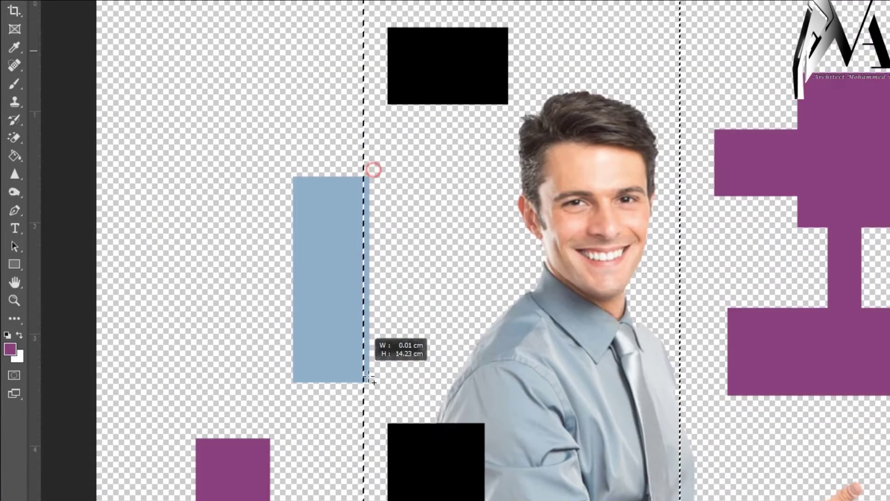
{"action": "left_click_drag", "start_coordinate": [371, 379], "coordinate": [371, 378]}
{"action": "left_click", "coordinate": [243, 205]}
{"action": "left_click", "coordinate": [181, 197]}
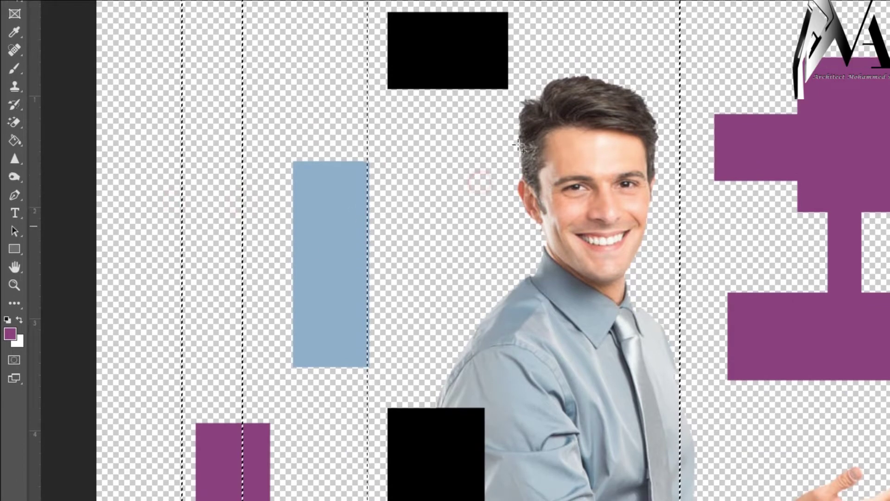
{"action": "left_click", "coordinate": [487, 181]}
{"action": "left_click", "coordinate": [569, 222]}
{"action": "left_click", "coordinate": [668, 107]}
{"action": "left_click", "coordinate": [641, 208]}
{"action": "left_click", "coordinate": [723, 274]}
{"action": "left_click_drag", "start_coordinate": [807, 313], "coordinate": [733, 371]}
{"action": "left_click", "coordinate": [575, 327]}
{"action": "left_click", "coordinate": [505, 306]}
{"action": "left_click", "coordinate": [366, 325]}
{"action": "left_click", "coordinate": [277, 347]}
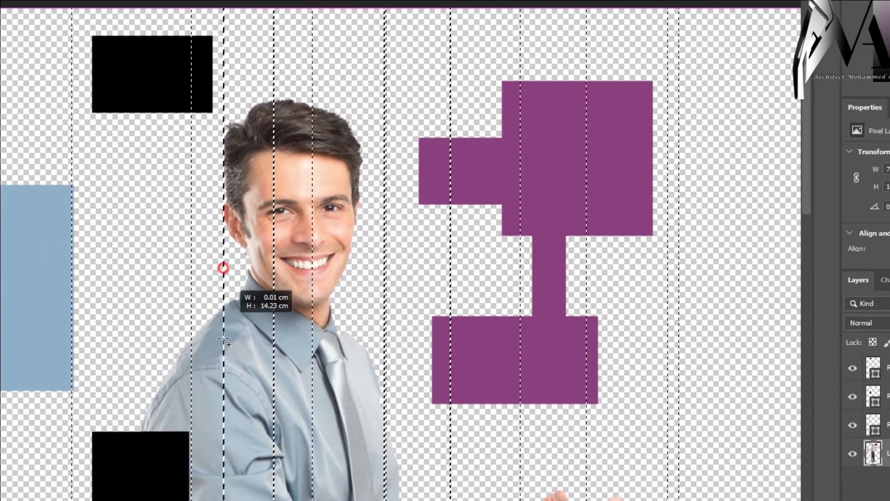
{"action": "left_click_drag", "start_coordinate": [223, 338], "coordinate": [201, 325]}
{"action": "left_click", "coordinate": [145, 297], "text": "shift"}
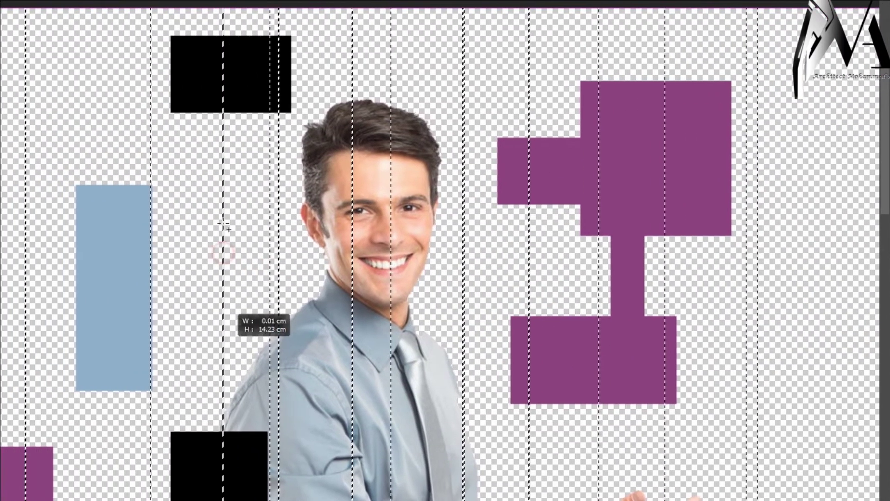
{"action": "left_click", "coordinate": [69, 269], "text": "shift"}
{"action": "left_click", "coordinate": [4, 288], "text": "shift"}
{"action": "left_click", "coordinate": [223, 310], "text": "shift"}
{"action": "left_click", "coordinate": [162, 336], "text": "shift"}
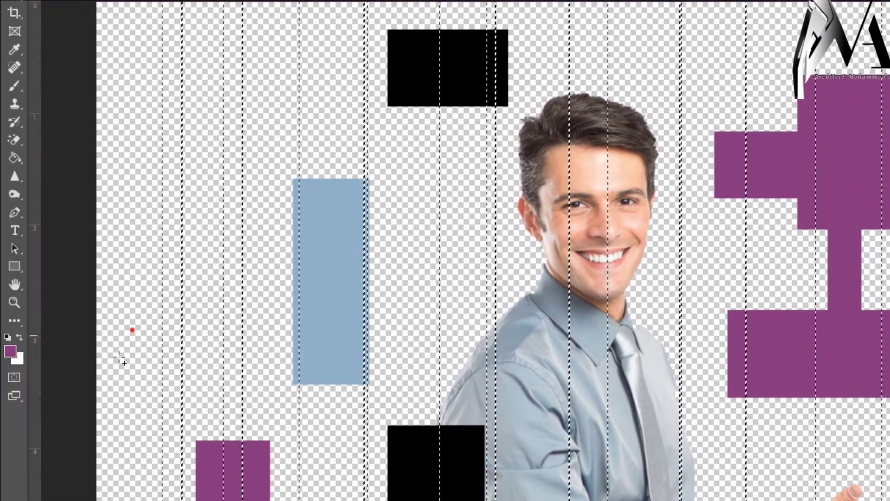
{"action": "left_click", "coordinate": [85, 371], "text": "shift"}
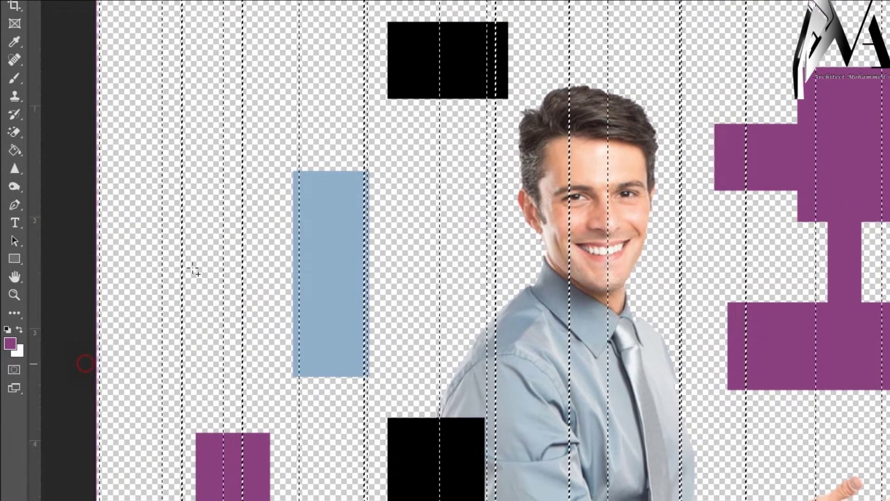
{"action": "left_click", "coordinate": [139, 151], "text": "shift"}
{"action": "left_click_drag", "start_coordinate": [256, 180], "coordinate": [338, 153]}
{"action": "left_click", "coordinate": [281, 80], "text": "shift"}
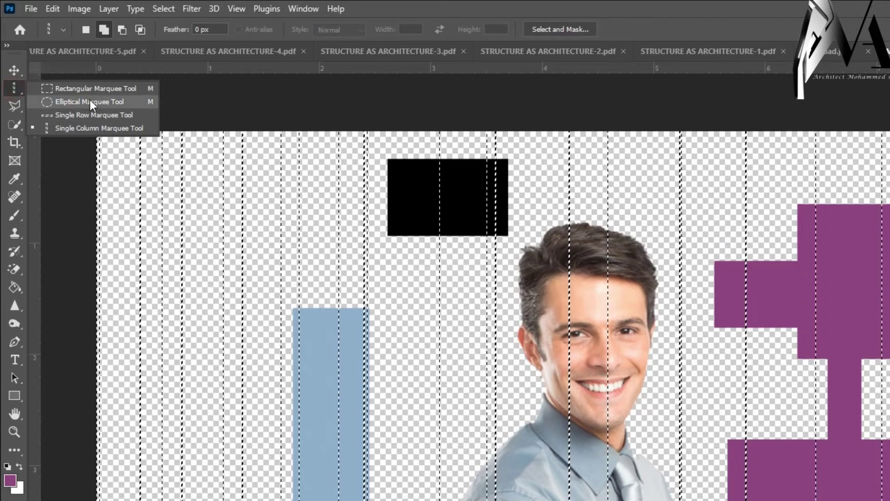
- Replace the column selections with a wide elliptical marquee around the man's head, reaching into the purple shape
{"action": "left_click", "coordinate": [96, 102]}
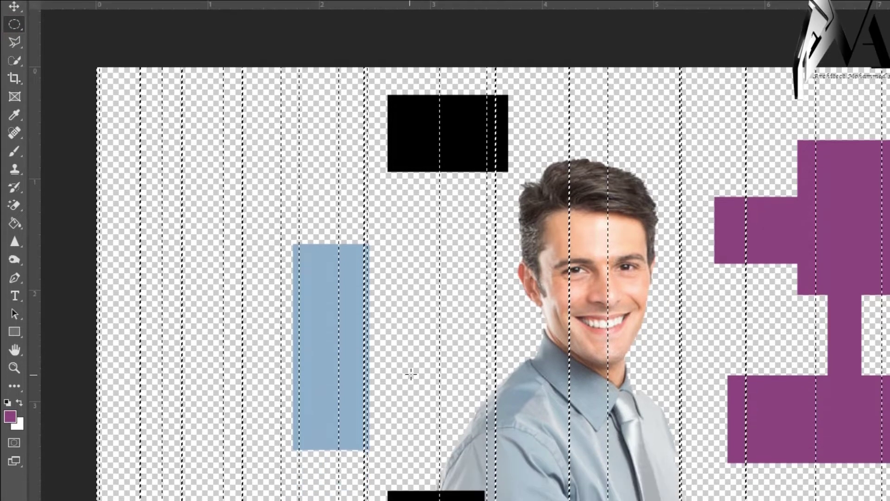
{"action": "left_click_drag", "start_coordinate": [411, 375], "coordinate": [782, 186]}
{"action": "left_click_drag", "start_coordinate": [668, 186], "coordinate": [671, 185]}
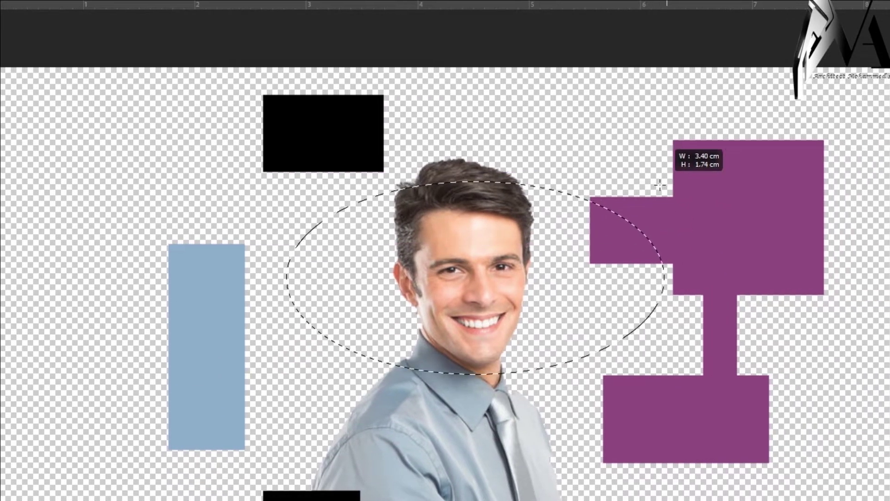
{"action": "left_click_drag", "start_coordinate": [516, 184], "coordinate": [622, 169]}
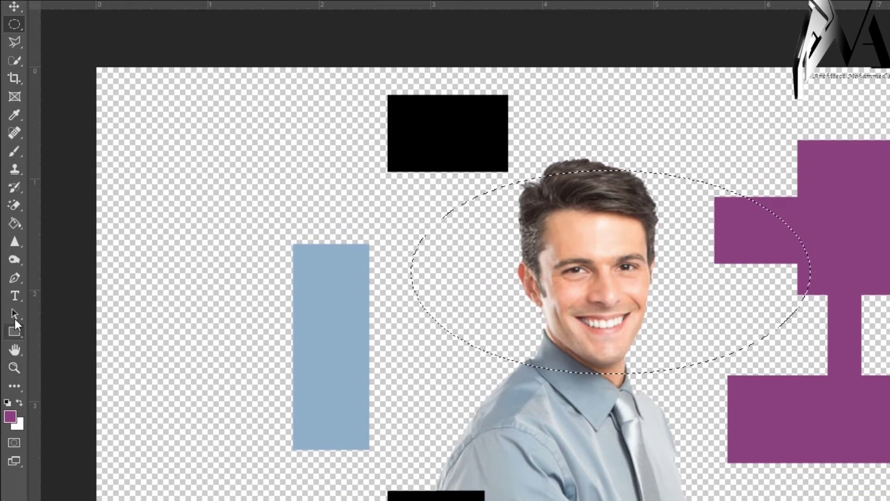
- Draw a closed five-point path around the light-blue rectangle with the Pen tool
{"action": "left_click", "coordinate": [18, 279]}
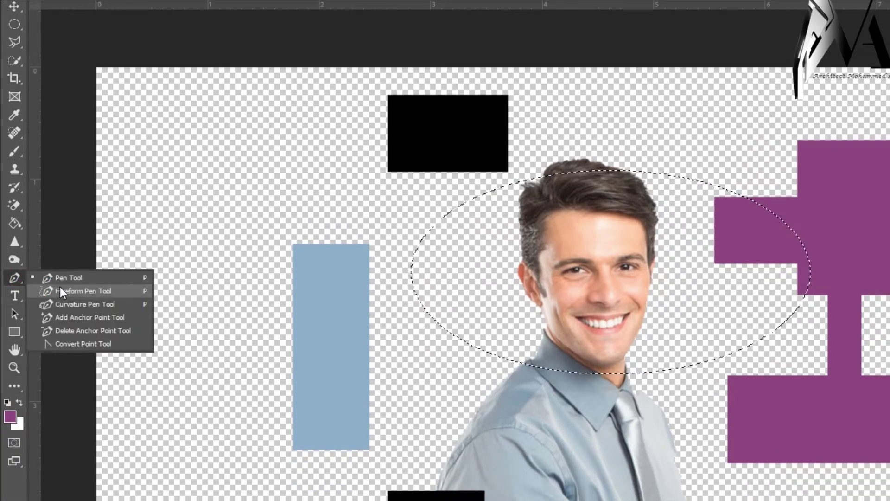
{"action": "left_click", "coordinate": [91, 280]}
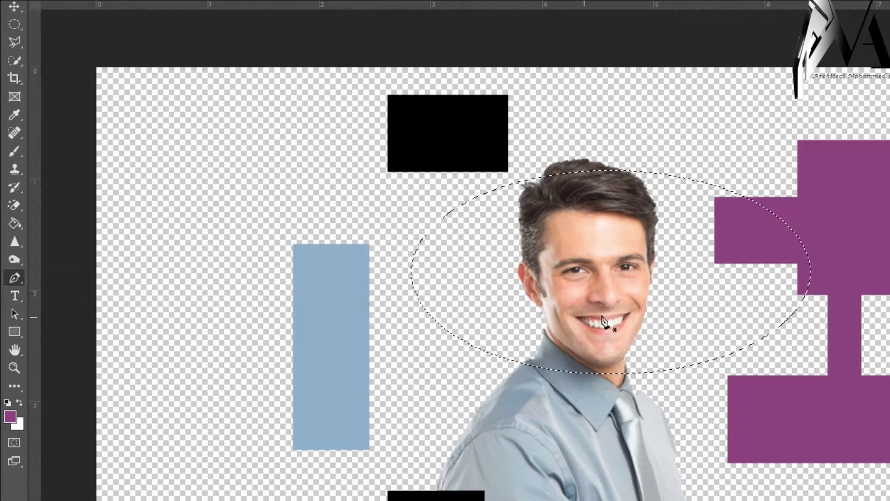
{"action": "left_click", "coordinate": [368, 245]}
{"action": "left_click", "coordinate": [177, 185]}
{"action": "left_click", "coordinate": [161, 441]}
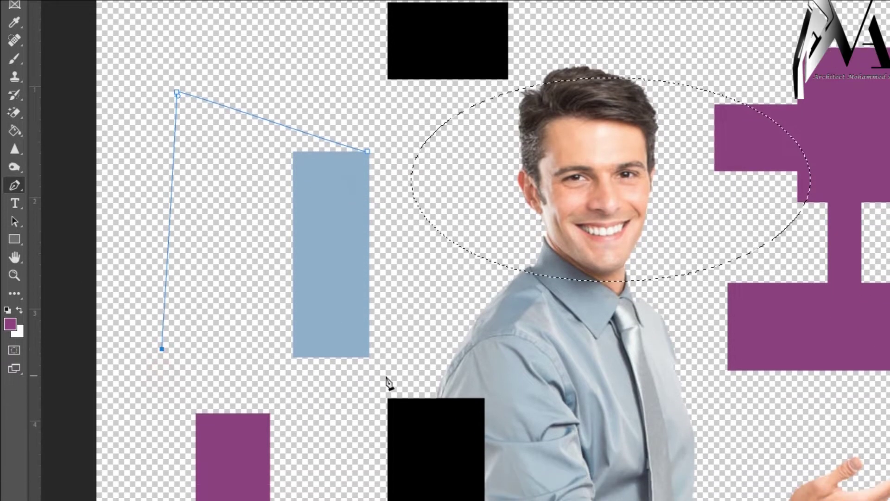
{"action": "left_click", "coordinate": [387, 376]}
{"action": "left_click", "coordinate": [484, 261]}
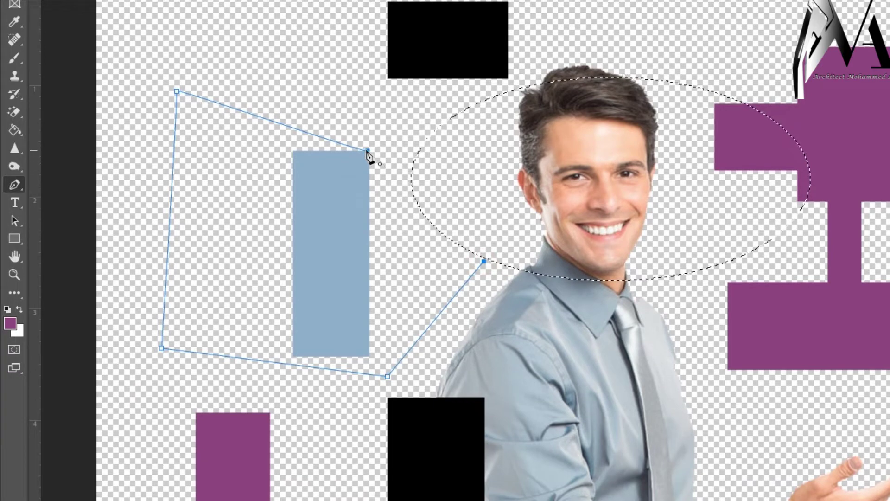
{"action": "left_click", "coordinate": [367, 151]}
- Convert the closed path into a new anti-aliased selection with a feather radius of 0 pixels
{"action": "right_click", "coordinate": [382, 204]}
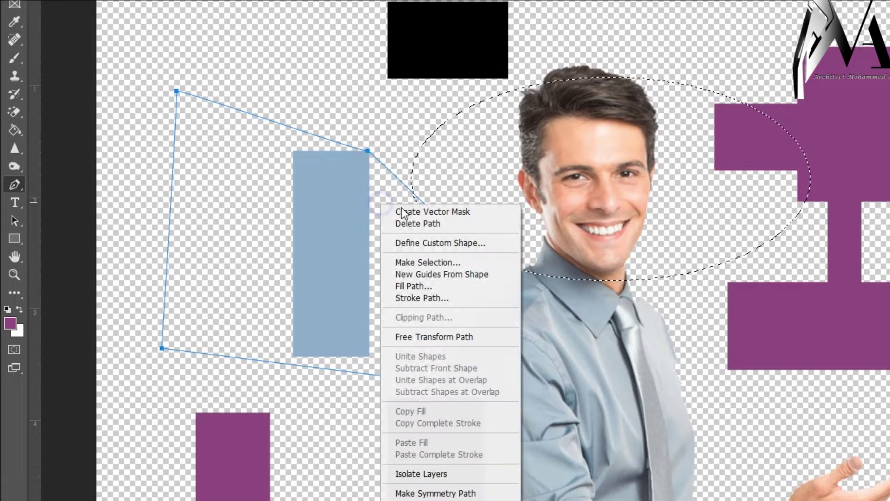
{"action": "left_click", "coordinate": [429, 265]}
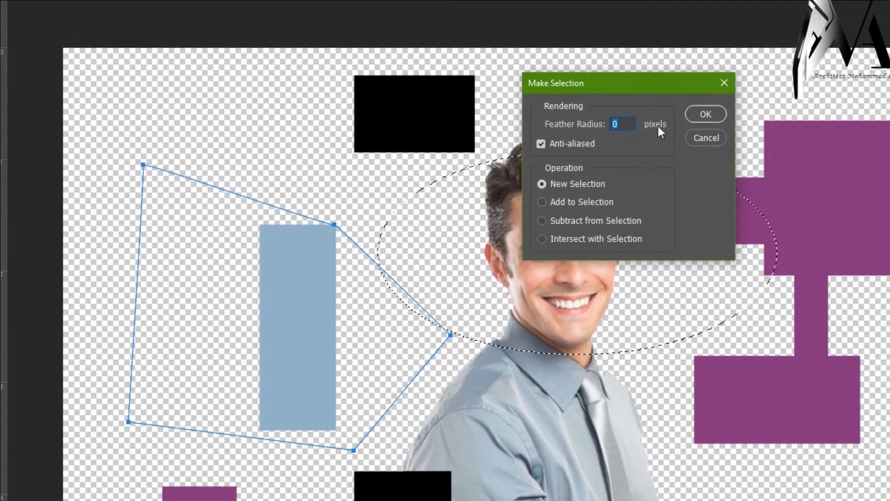
{"action": "left_click", "coordinate": [705, 114]}
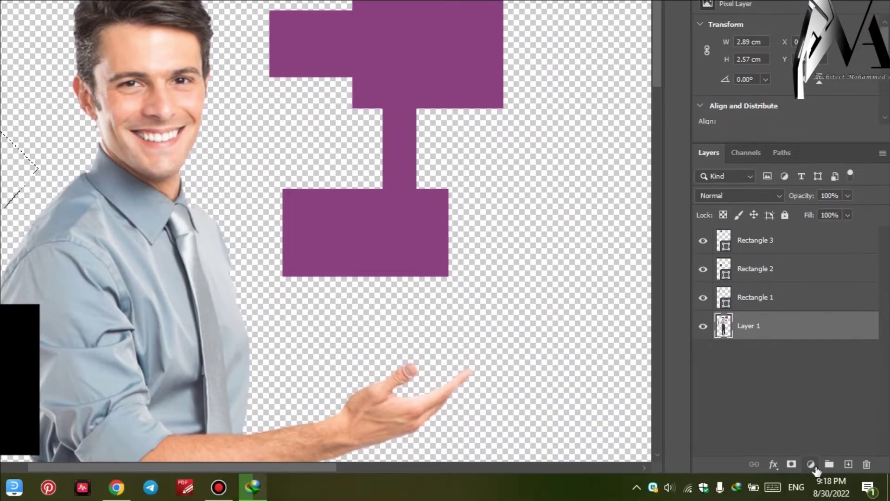
- Fill the five-sided selection with a Solid Color fill layer in pale mauve c2abbf
{"action": "left_click", "coordinate": [810, 464]}
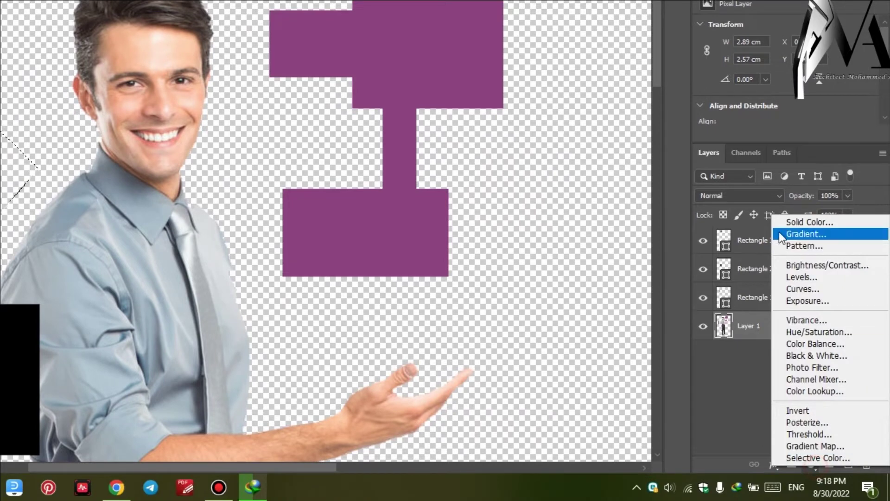
{"action": "left_click", "coordinate": [797, 220]}
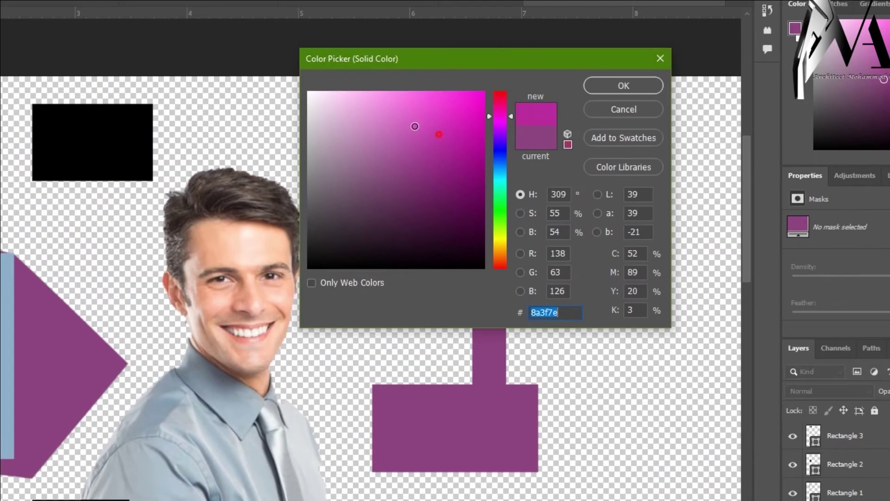
{"action": "mouse_move", "coordinate": [415, 126]}
{"action": "left_mouse_down"}
{"action": "mouse_move", "coordinate": [308, 129]}
{"action": "mouse_move", "coordinate": [328, 133]}
{"action": "left_mouse_up"}
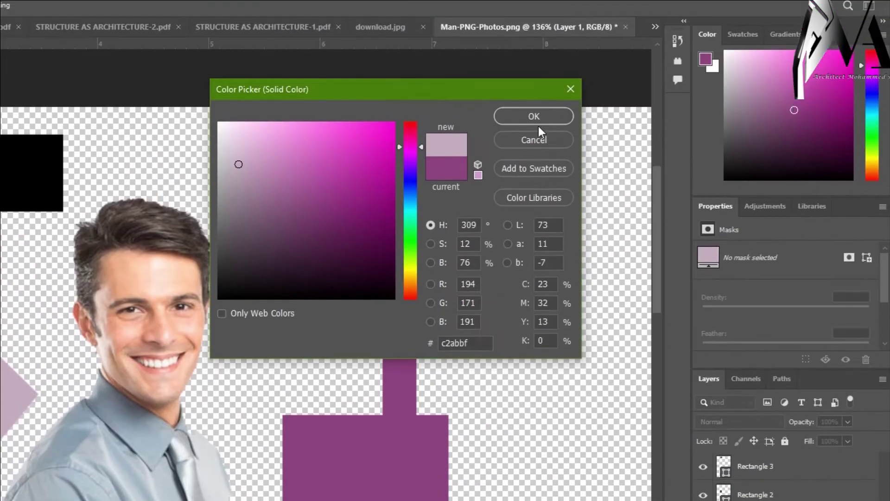
{"action": "left_click", "coordinate": [545, 117]}
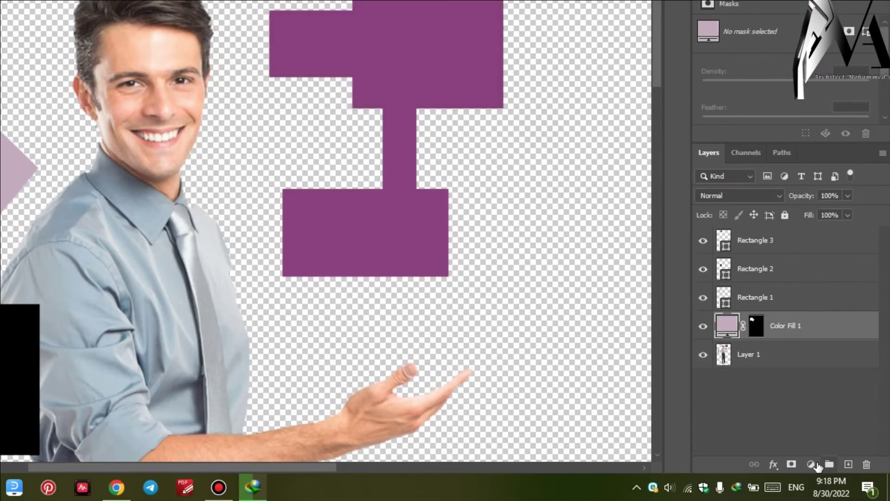
- Undo the solid color fill layer to get the five-sided selection back
{"action": "left_click", "coordinate": [811, 464]}
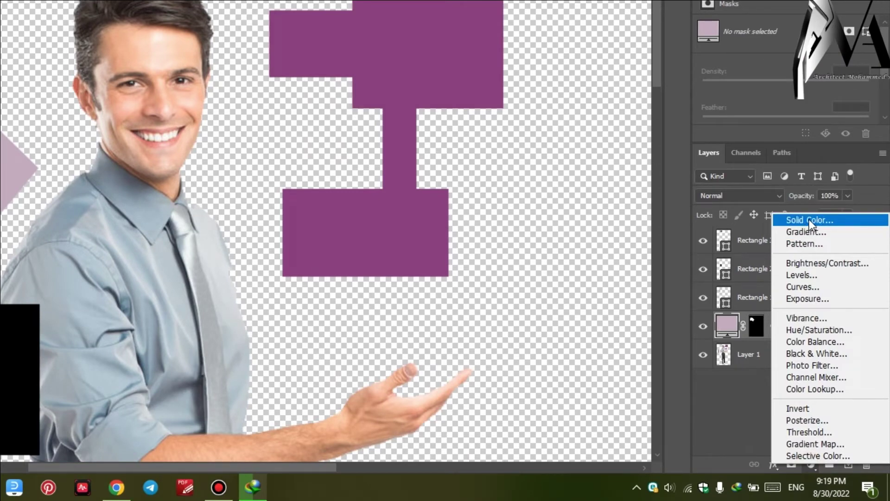
{"action": "left_click", "coordinate": [733, 396]}
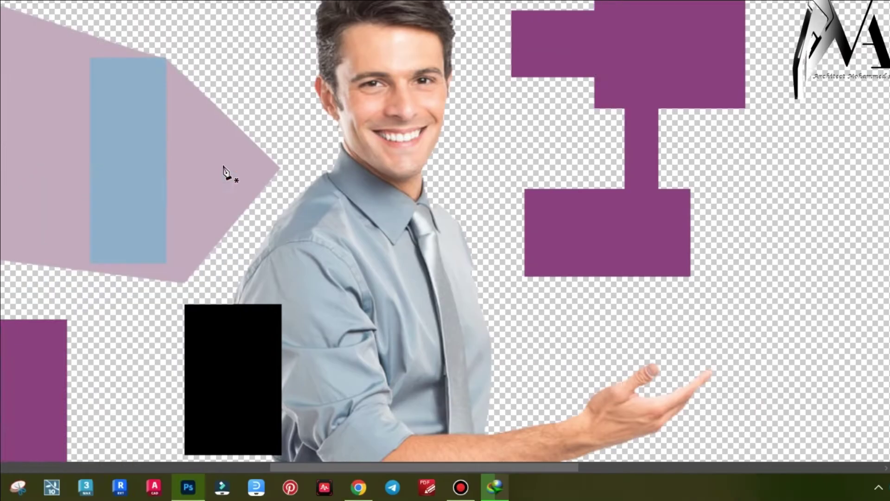
{"action": "key", "text": "ctrl+z"}
{"action": "key", "text": "ctrl+z"}
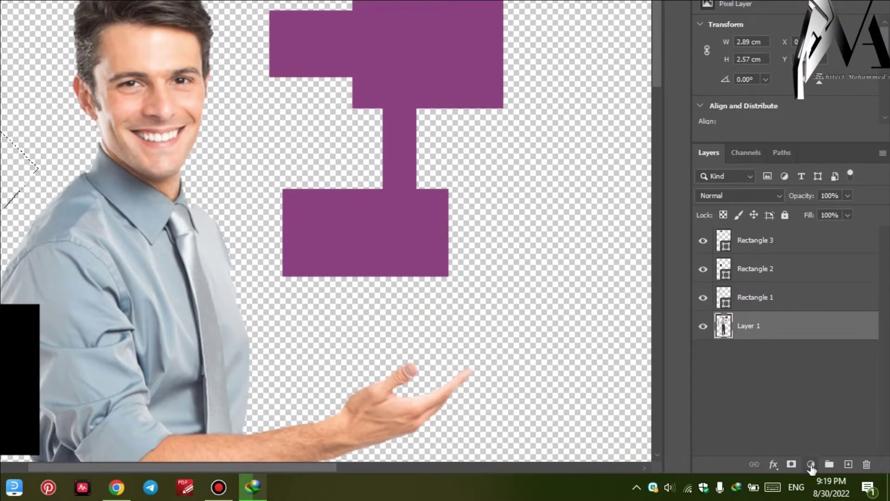
- Add a Gradient fill layer to the selection, using the black-to-white preset from the Basics group
{"action": "left_click", "coordinate": [811, 465]}
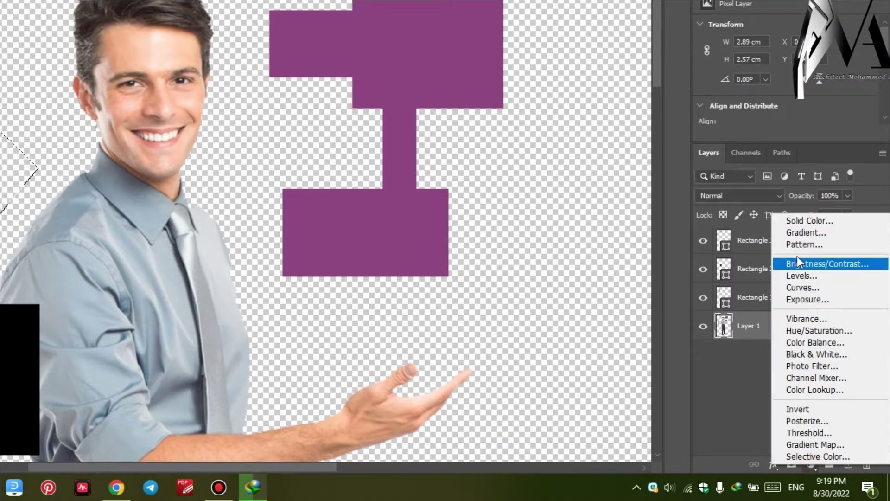
{"action": "left_click", "coordinate": [795, 231]}
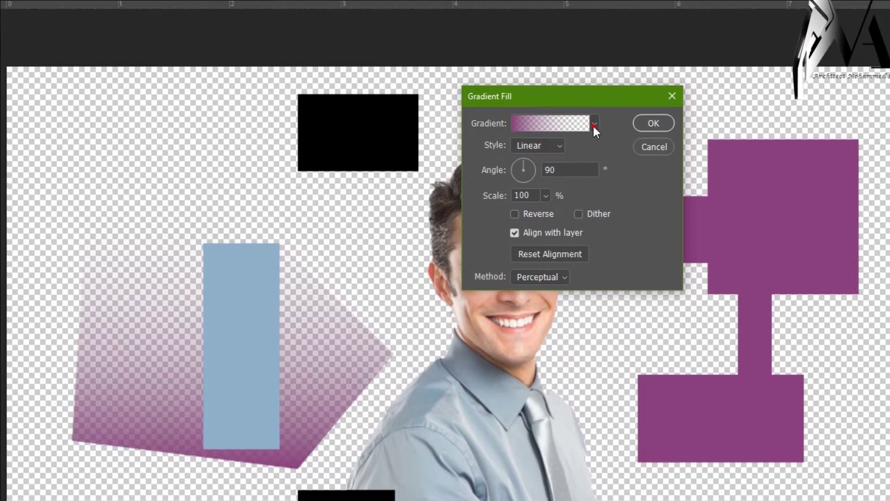
{"action": "left_click", "coordinate": [594, 91]}
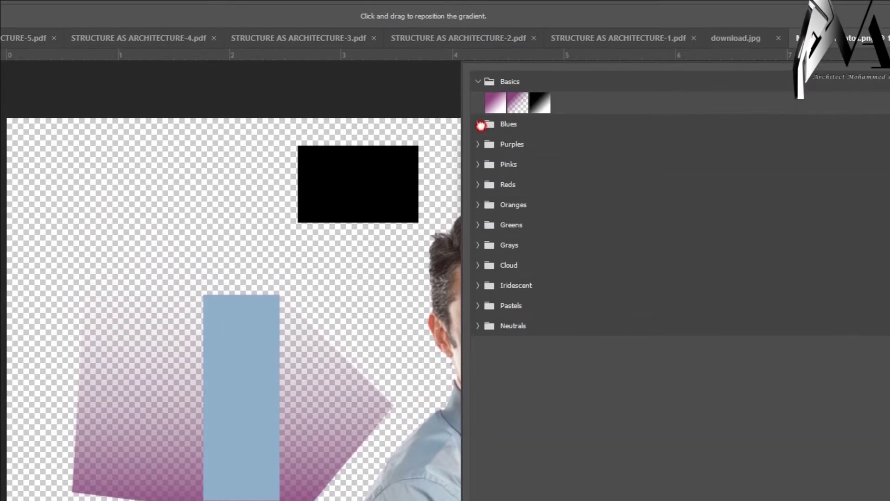
{"action": "left_click", "coordinate": [479, 124]}
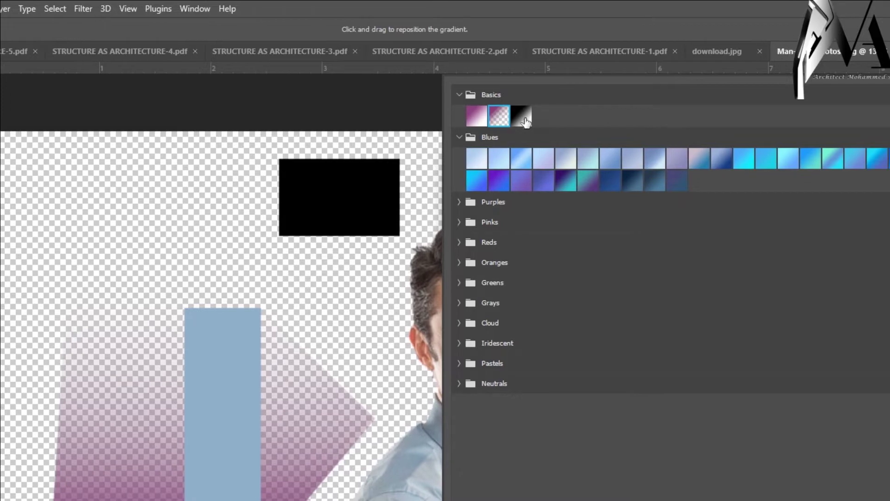
{"action": "left_click", "coordinate": [526, 121]}
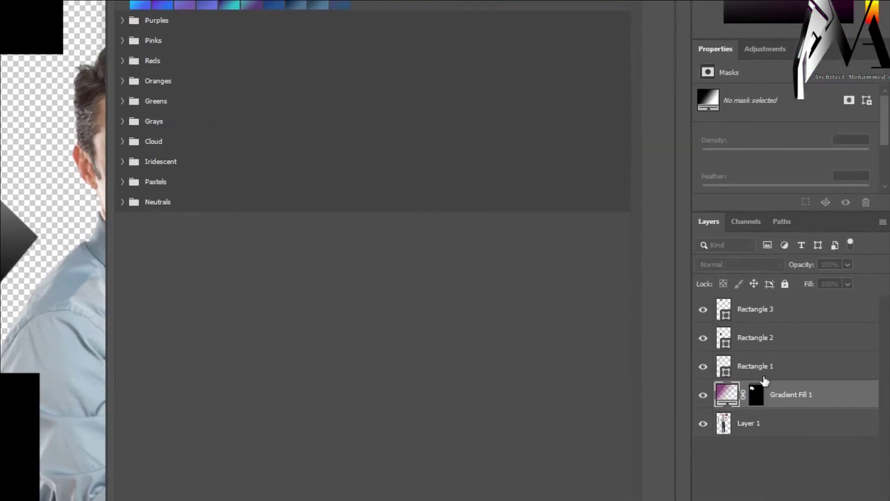
{"action": "left_click", "coordinate": [781, 383]}
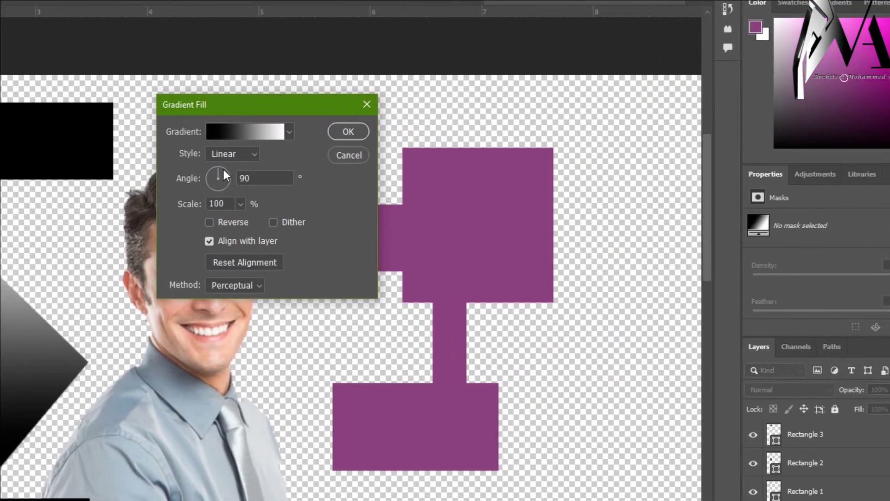
- Set the gradient fill to angle -26.14°, scale 912% and Angle style, apply it and undo the fill layer
{"action": "left_click_drag", "start_coordinate": [170, 148], "coordinate": [180, 158]}
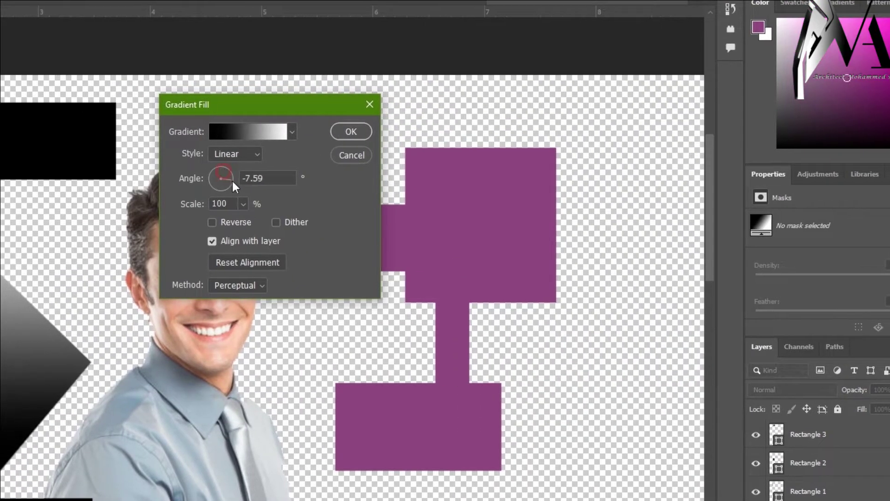
{"action": "mouse_move", "coordinate": [232, 181]}
{"action": "left_mouse_down"}
{"action": "mouse_move", "coordinate": [223, 184]}
{"action": "mouse_move", "coordinate": [230, 182]}
{"action": "left_mouse_up"}
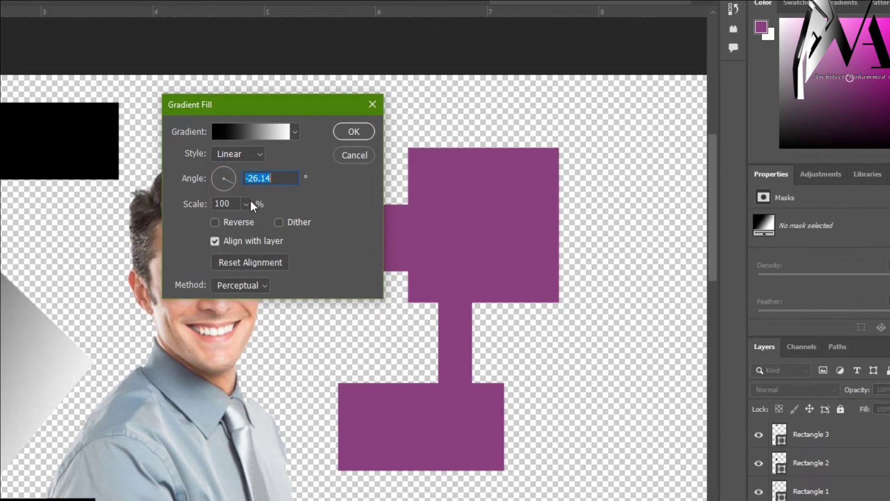
{"action": "mouse_move", "coordinate": [253, 217]}
{"action": "left_mouse_down"}
{"action": "mouse_move", "coordinate": [269, 222]}
{"action": "mouse_move", "coordinate": [236, 214]}
{"action": "left_mouse_up"}
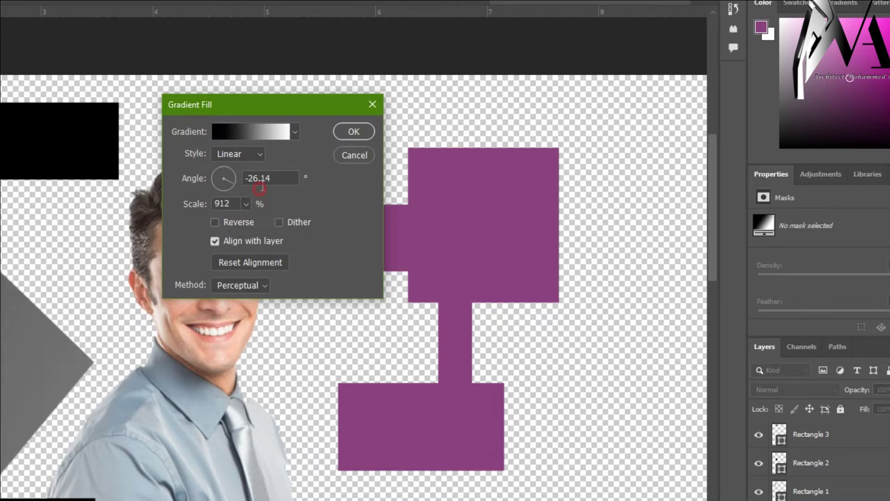
{"action": "left_click", "coordinate": [246, 156]}
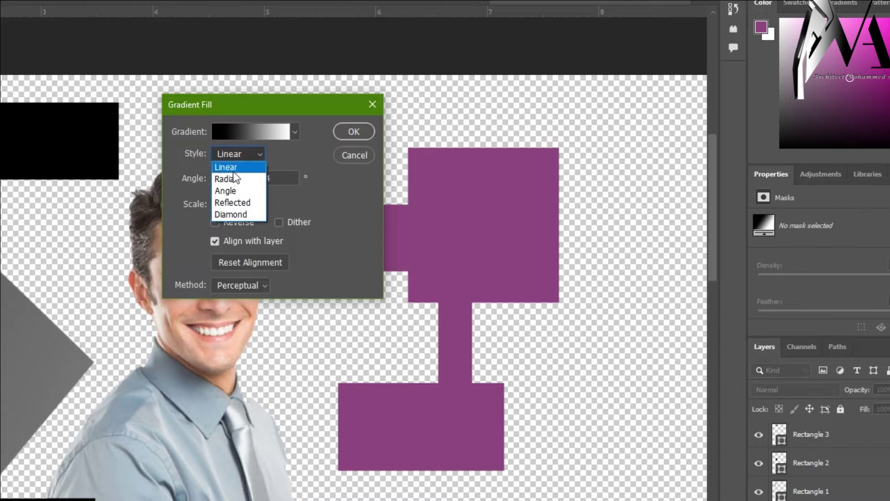
{"action": "left_click", "coordinate": [229, 190]}
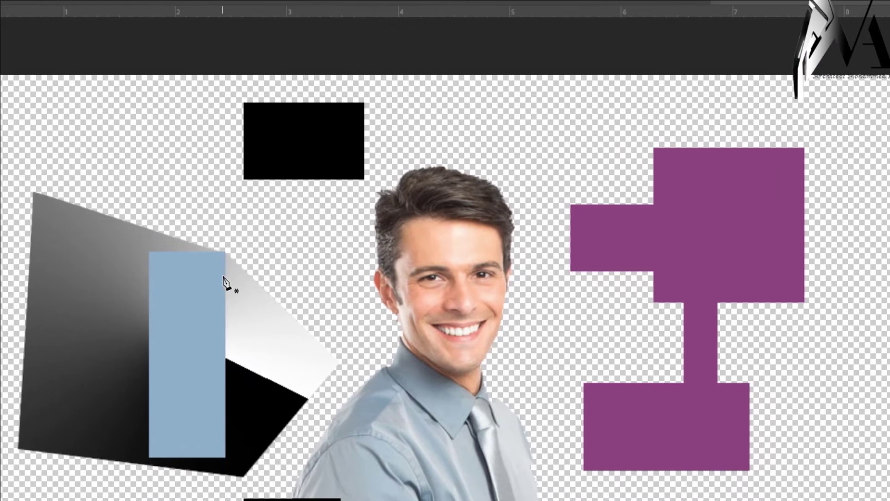
{"action": "key", "text": "ctrl+z"}
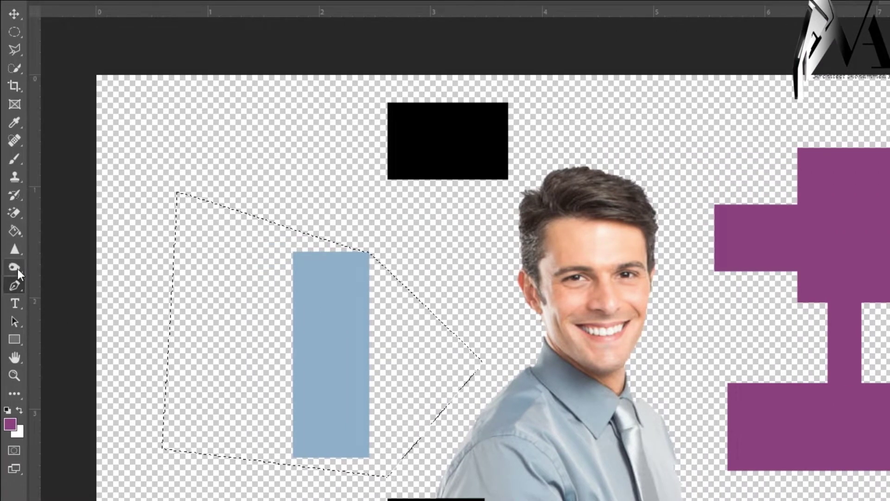
- Paint purple-to-transparent linear gradients across the five-sided selection on Layer 1 from several directions with the Gradient tool
{"action": "right_click", "coordinate": [19, 234]}
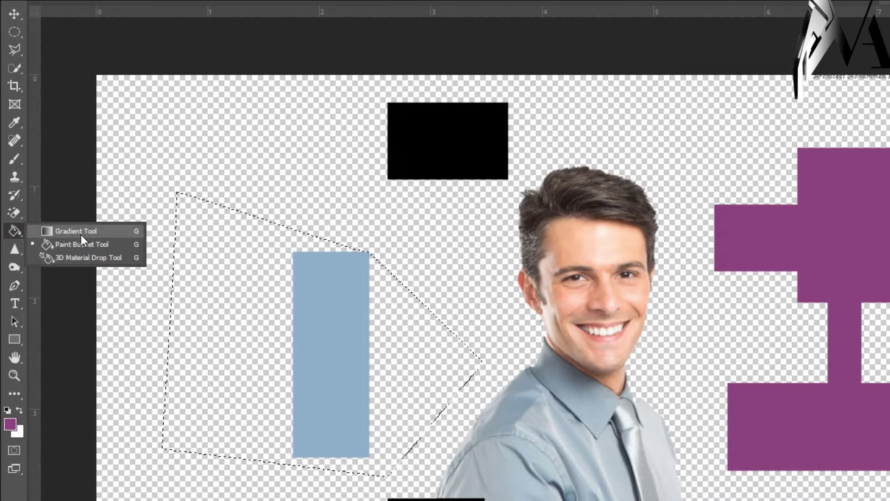
{"action": "left_click", "coordinate": [81, 233]}
{"action": "left_click", "coordinate": [803, 463]}
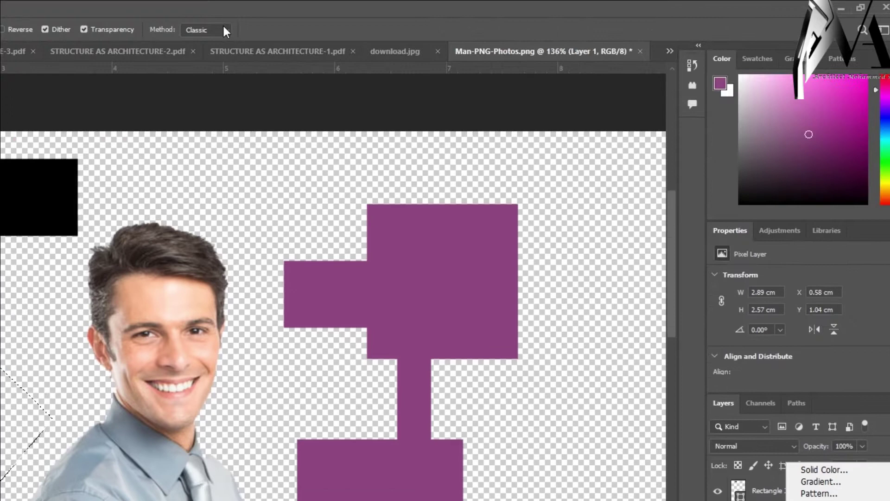
{"action": "left_click", "coordinate": [223, 6]}
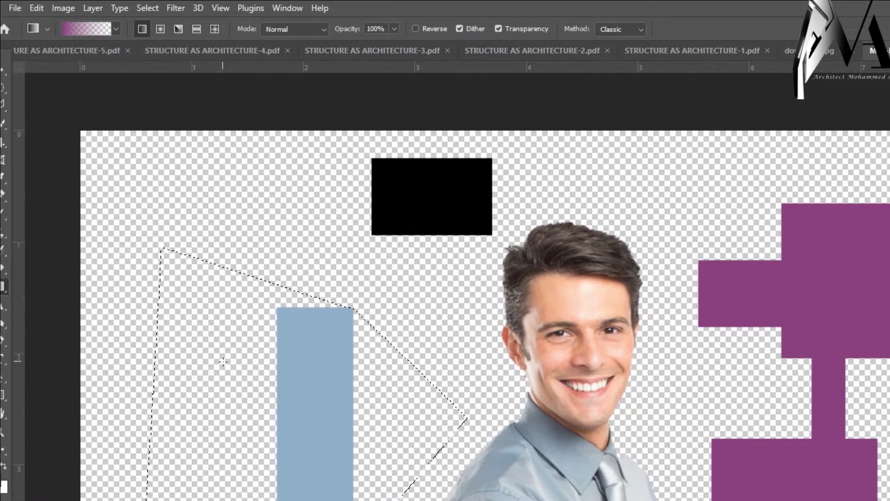
{"action": "left_click_drag", "start_coordinate": [174, 341], "coordinate": [403, 419]}
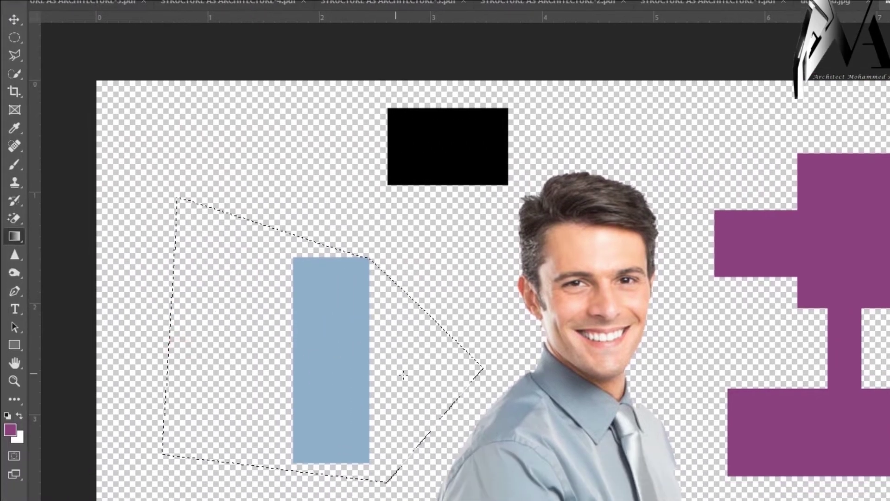
{"action": "left_click_drag", "start_coordinate": [347, 314], "coordinate": [385, 417]}
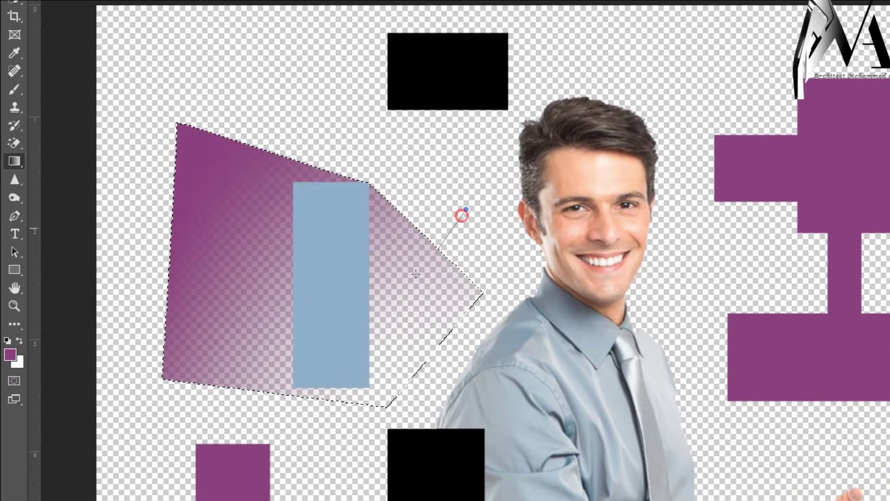
{"action": "left_click_drag", "start_coordinate": [415, 274], "coordinate": [366, 328]}
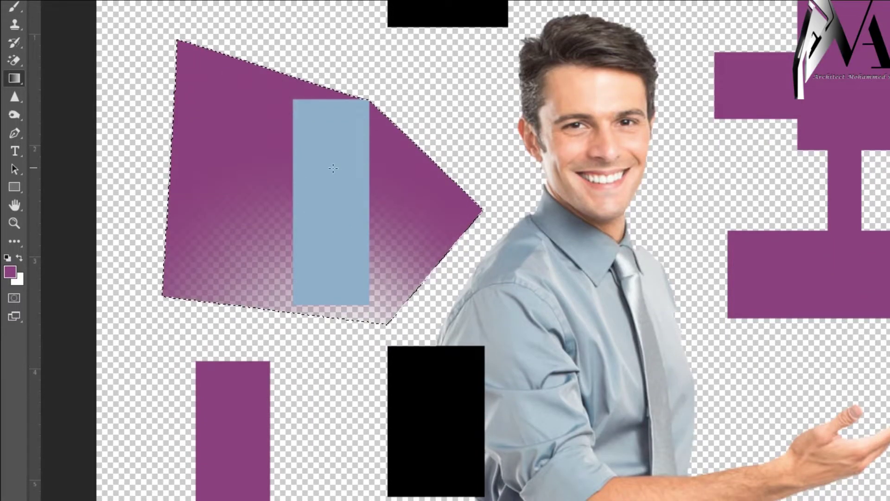
- Swap the foreground and background colors and paint white-to-transparent gradients over the selection from its upper edge and opposite corners
{"action": "left_click", "coordinate": [20, 256]}
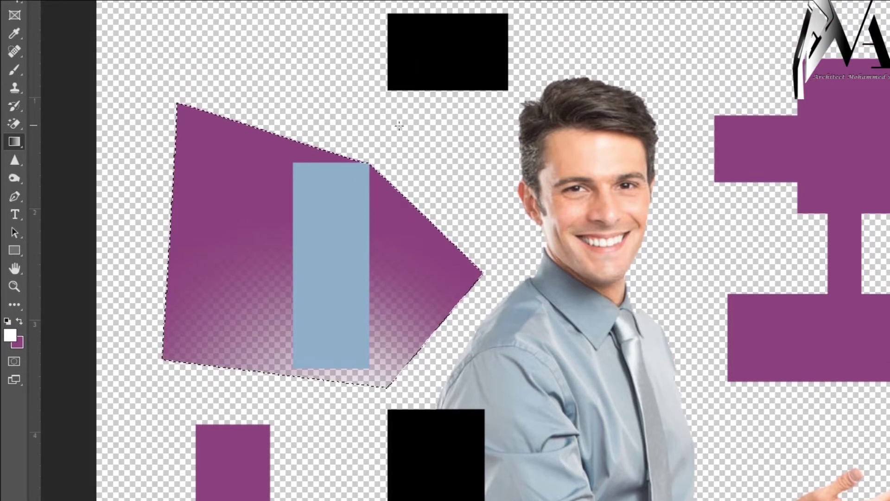
{"action": "left_click_drag", "start_coordinate": [398, 152], "coordinate": [369, 278]}
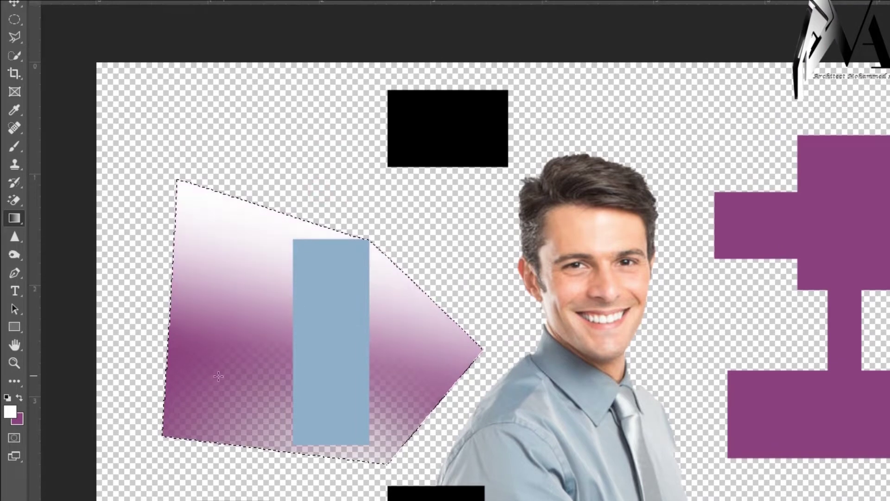
{"action": "left_click_drag", "start_coordinate": [196, 281], "coordinate": [349, 376]}
{"action": "left_click_drag", "start_coordinate": [393, 398], "coordinate": [322, 305]}
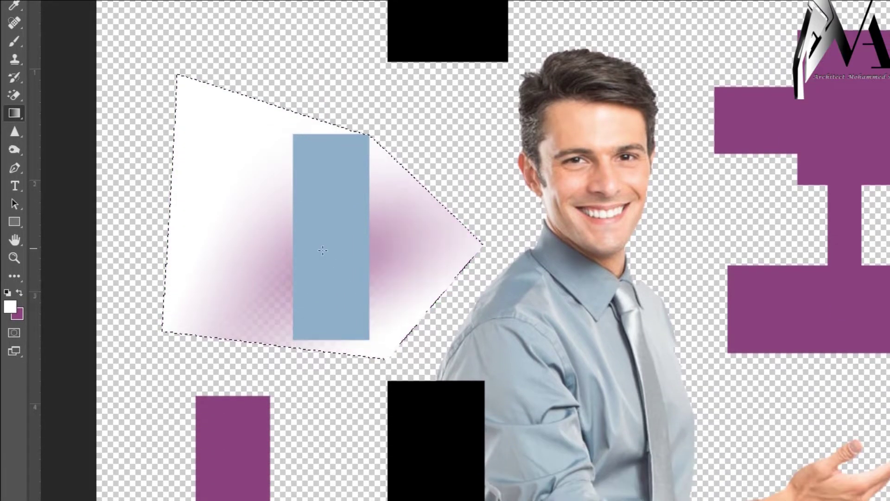
- Reset the foreground and background colors to black and white and paint black-to-transparent gradients across the five-sided selection
{"action": "left_click", "coordinate": [8, 293]}
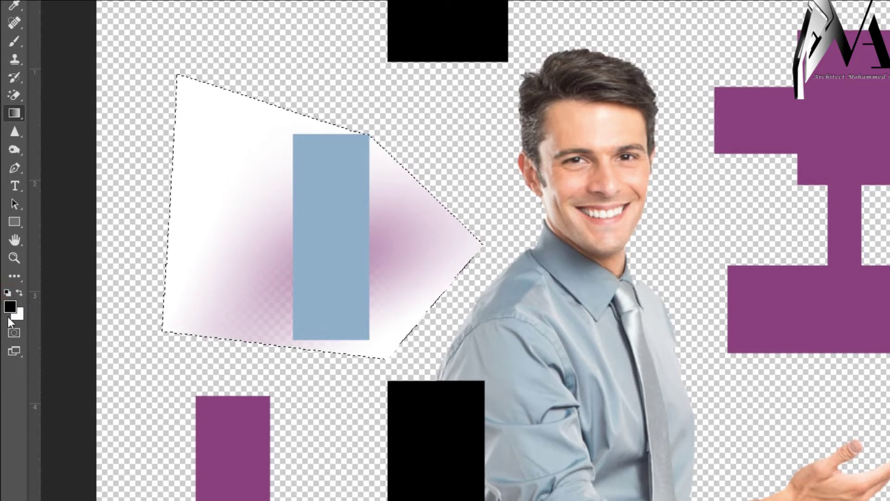
{"action": "left_click_drag", "start_coordinate": [247, 106], "coordinate": [261, 95]}
{"action": "left_click_drag", "start_coordinate": [292, 70], "coordinate": [297, 255]}
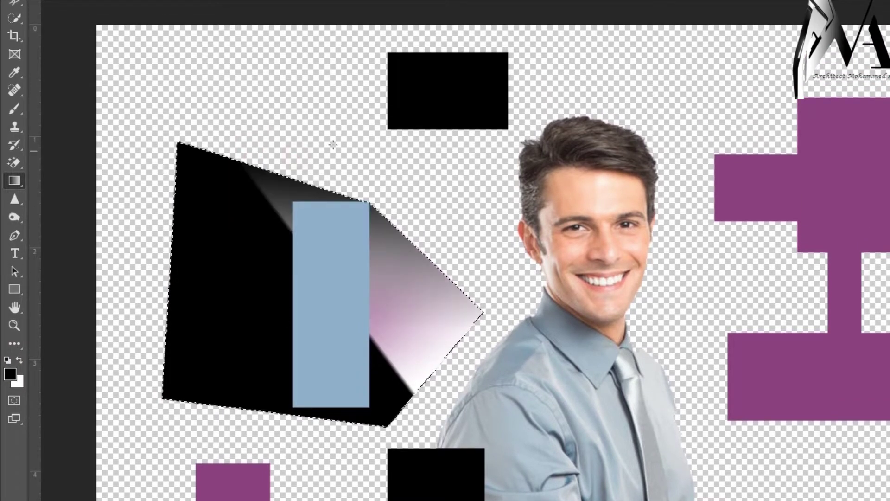
{"action": "left_click_drag", "start_coordinate": [353, 69], "coordinate": [349, 139]}
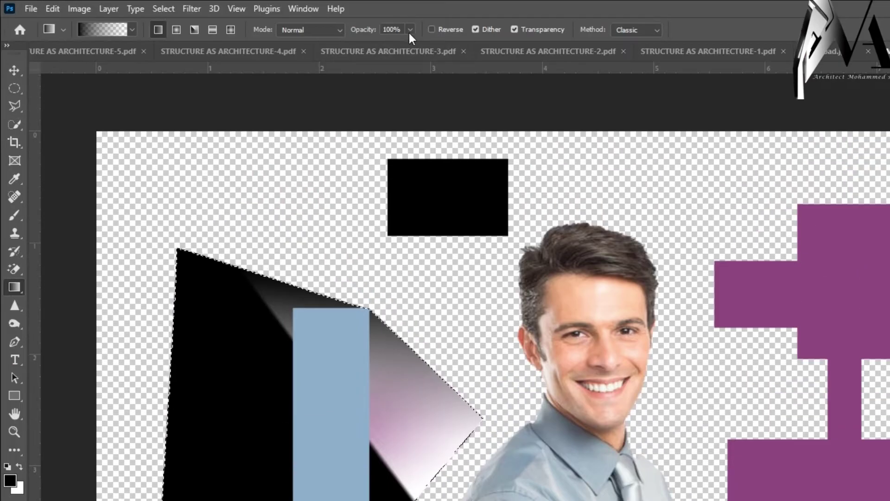
- Set the Gradient tool's opacity to 61% and paint more black-to-transparent gradients over the five-sided selection from different directions
{"action": "left_click", "coordinate": [410, 29]}
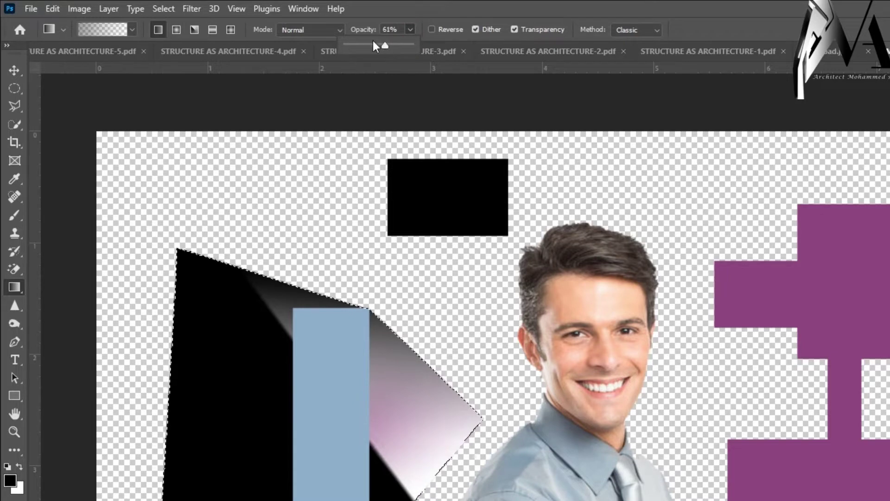
{"action": "left_click", "coordinate": [129, 30]}
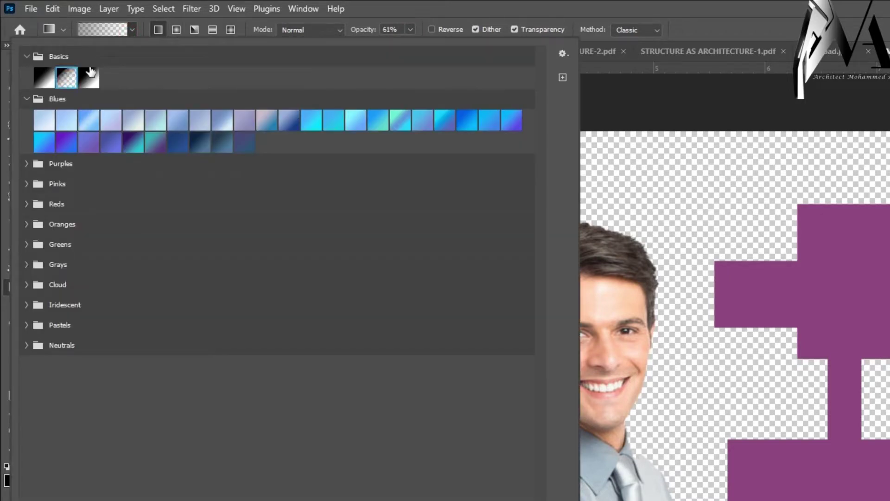
{"action": "double_click", "coordinate": [90, 72]}
{"action": "left_click_drag", "start_coordinate": [284, 220], "coordinate": [270, 419]}
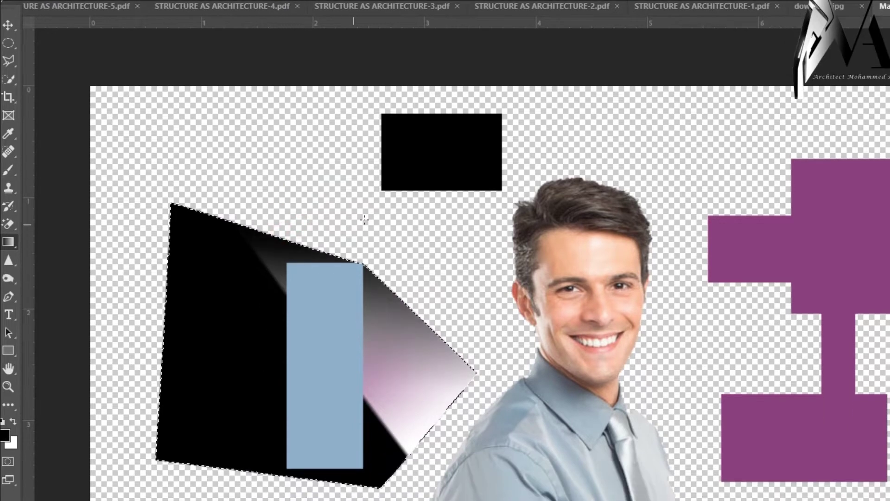
{"action": "scroll", "coordinate": [460, 376], "scroll_direction": "down", "scroll_amount": 1}
{"action": "left_click_drag", "start_coordinate": [342, 338], "coordinate": [459, 401]}
{"action": "left_click_drag", "start_coordinate": [286, 375], "coordinate": [401, 400]}
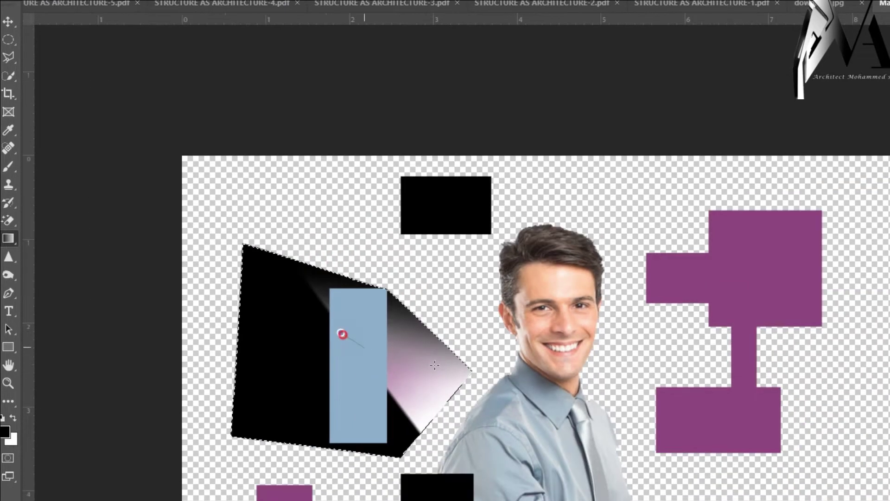
{"action": "left_click_drag", "start_coordinate": [404, 366], "coordinate": [405, 365]}
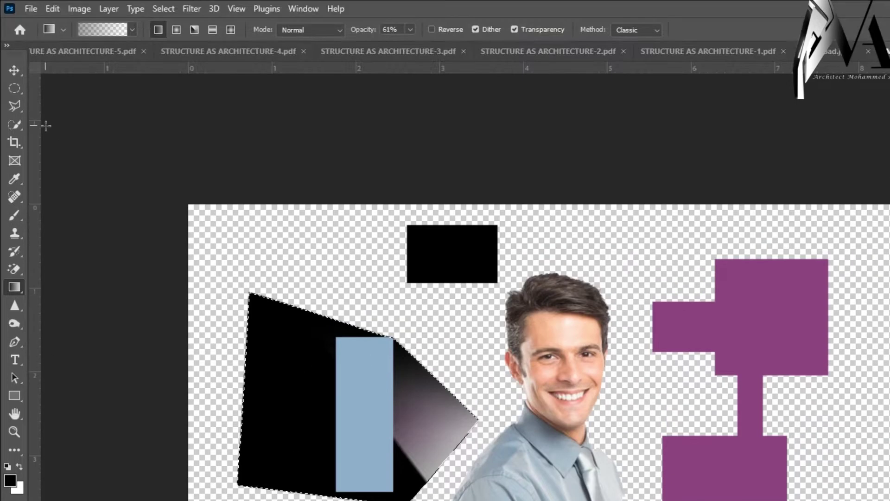
- Try outlining a large six-sided area across the man and the purple shapes with the Polygonal Lasso tool
{"action": "left_click", "coordinate": [14, 32]}
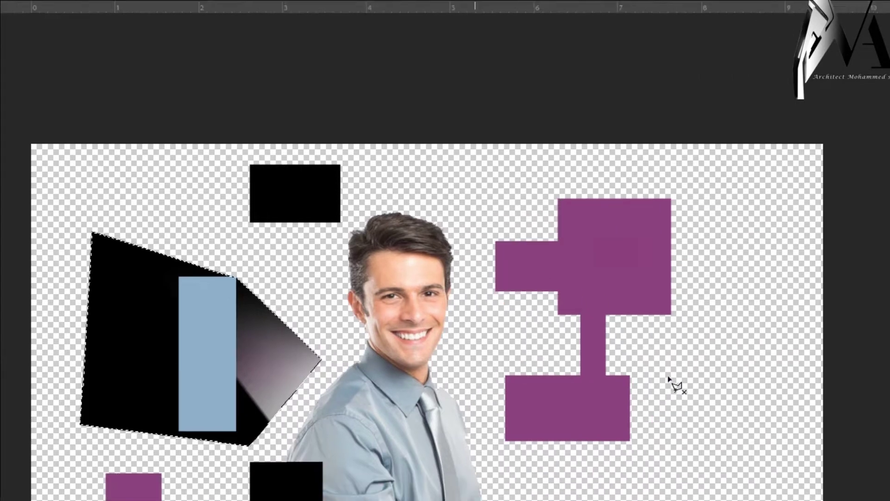
{"action": "left_click", "coordinate": [858, 393]}
{"action": "left_click", "coordinate": [889, 343]}
{"action": "left_click", "coordinate": [634, 180]}
{"action": "left_click", "coordinate": [298, 269]}
{"action": "left_click", "coordinate": [222, 266]}
{"action": "left_click", "coordinate": [233, 411]}
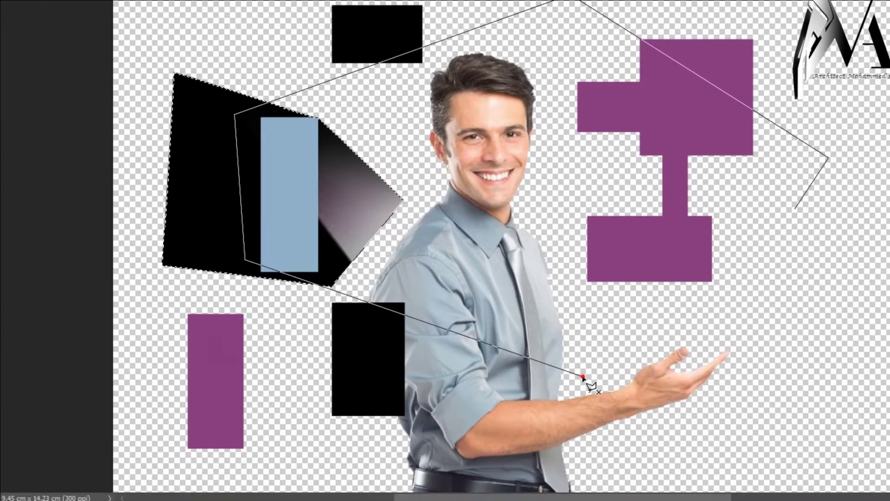
{"action": "left_click", "coordinate": [578, 500]}
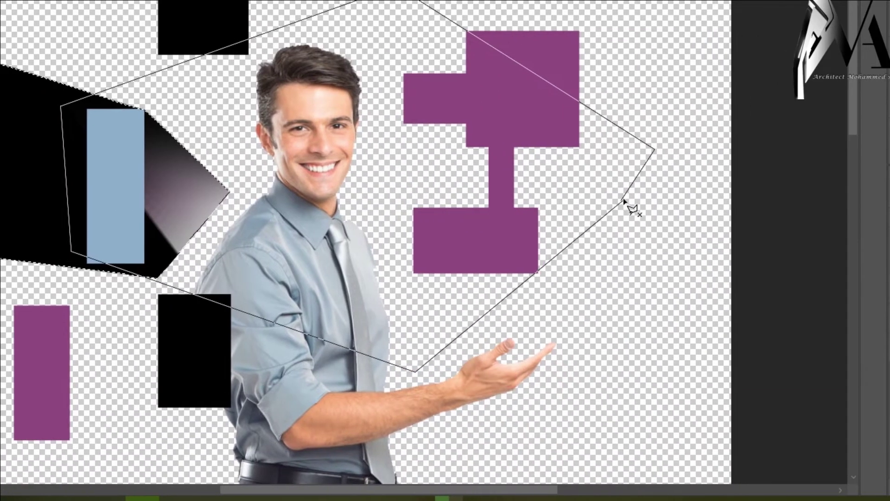
{"action": "left_click", "coordinate": [624, 200]}
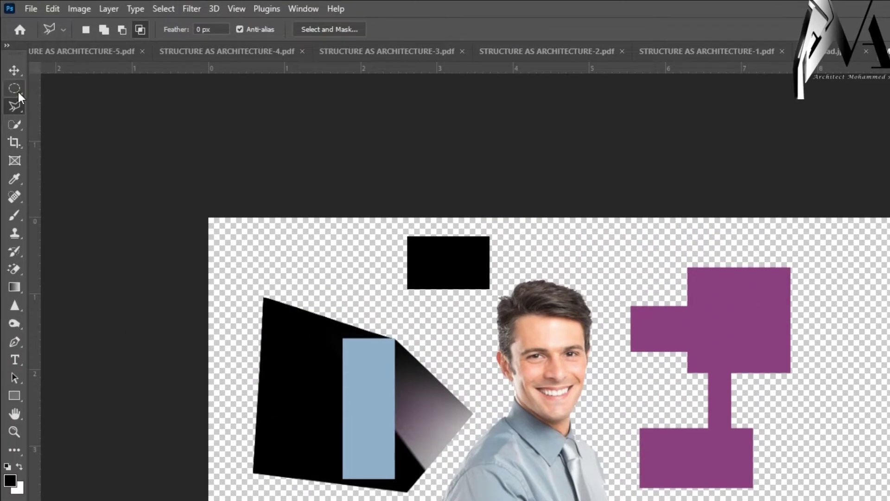
- Make a rectangular selection of about 4.28 × 2.03 cm across the man's face, chest and the purple shapes with the Rectangular Marquee tool
{"action": "right_click", "coordinate": [18, 92]}
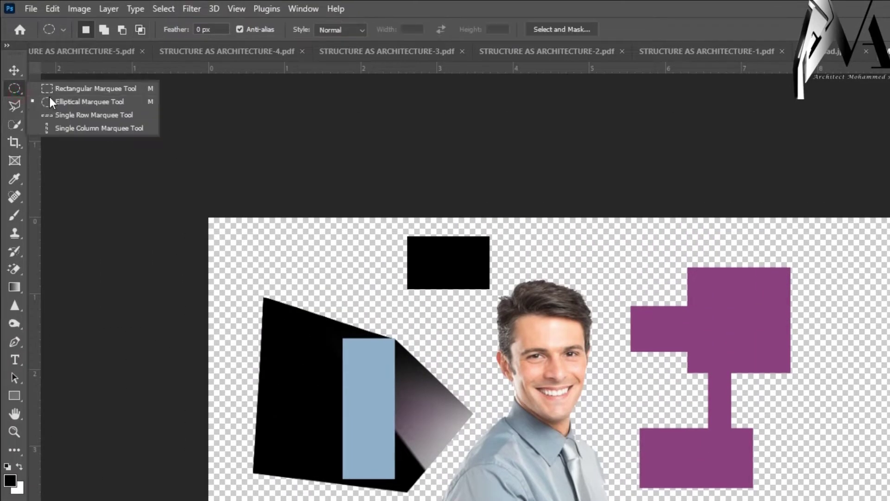
{"action": "left_click", "coordinate": [69, 92]}
{"action": "left_click_drag", "start_coordinate": [508, 343], "coordinate": [757, 461]}
{"action": "left_click_drag", "start_coordinate": [345, 376], "coordinate": [346, 376]}
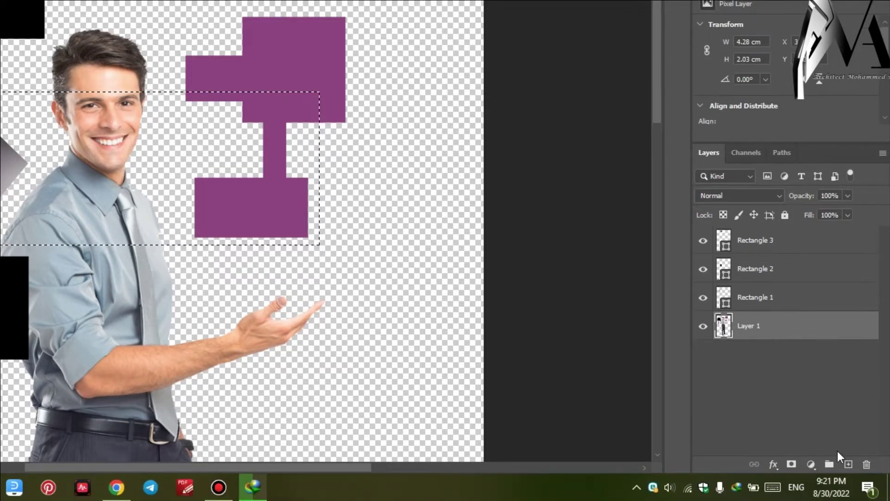
- Add a new empty layer above Layer 1 and make it the active layer
{"action": "left_click", "coordinate": [849, 464]}
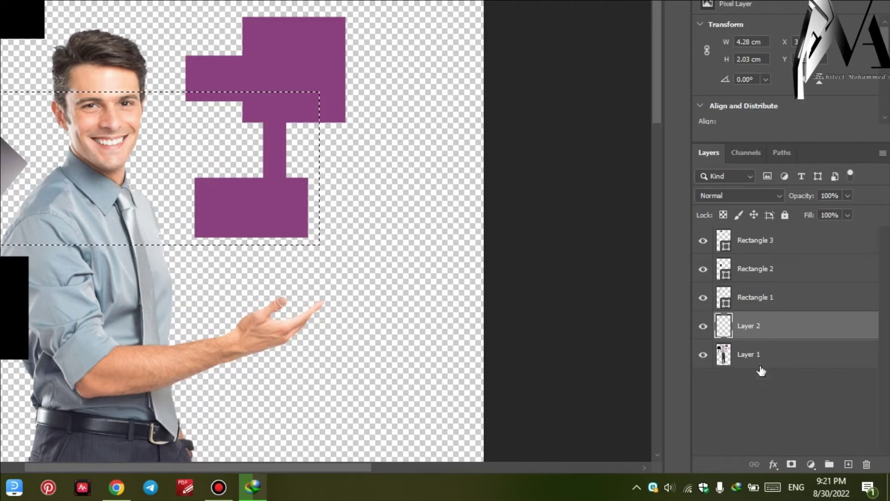
{"action": "left_click", "coordinate": [794, 357]}
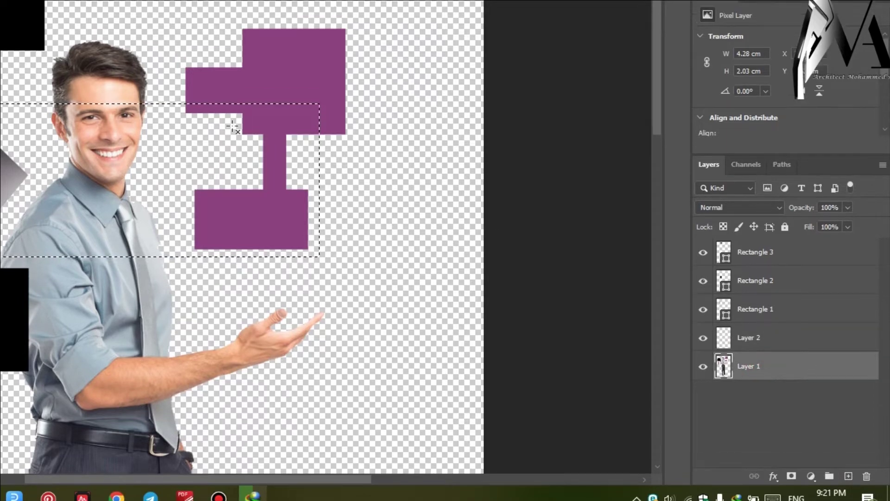
{"action": "key", "text": "f"}
{"action": "key", "text": "f"}
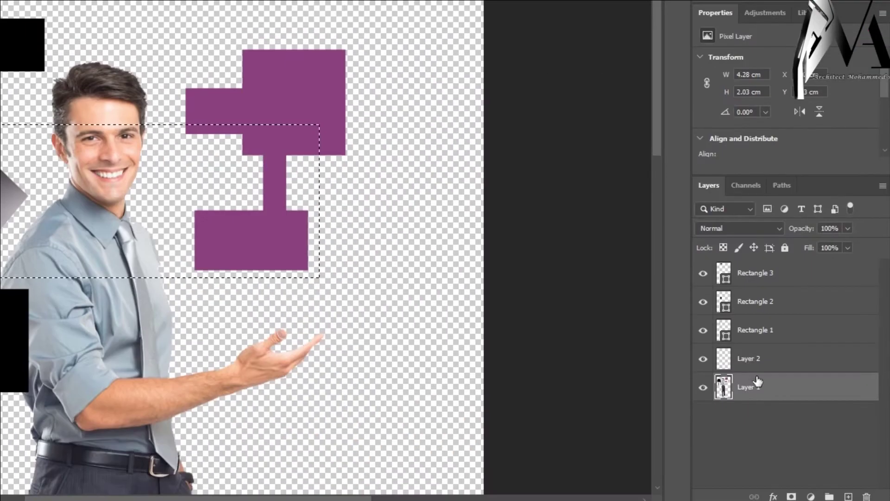
{"action": "left_click", "coordinate": [747, 357]}
{"action": "key", "text": "f"}
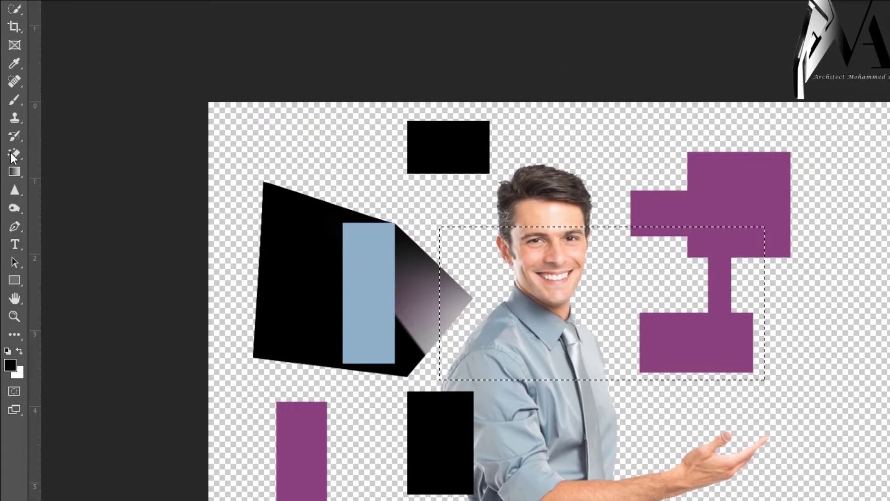
- Paint black-to-transparent linear gradients diagonally across the rectangular selection on the new layer, starting near its upper-left corner
{"action": "left_click", "coordinate": [15, 171]}
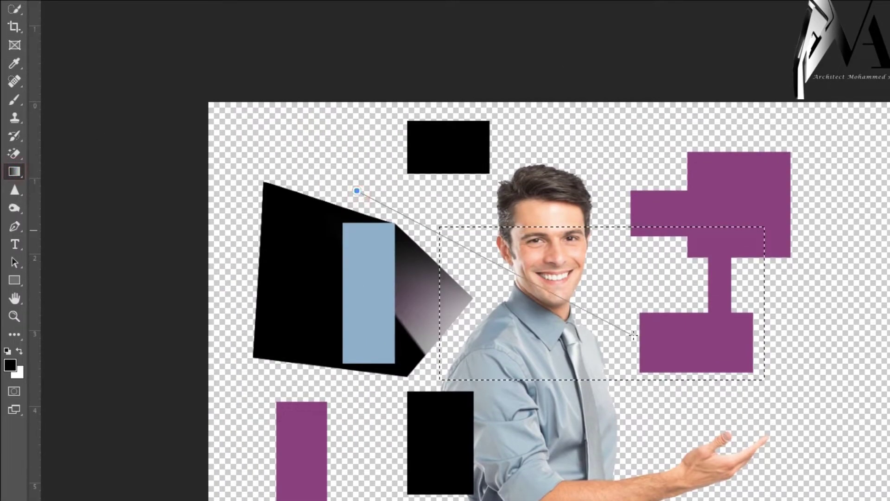
{"action": "left_click_drag", "start_coordinate": [633, 334], "coordinate": [633, 334]}
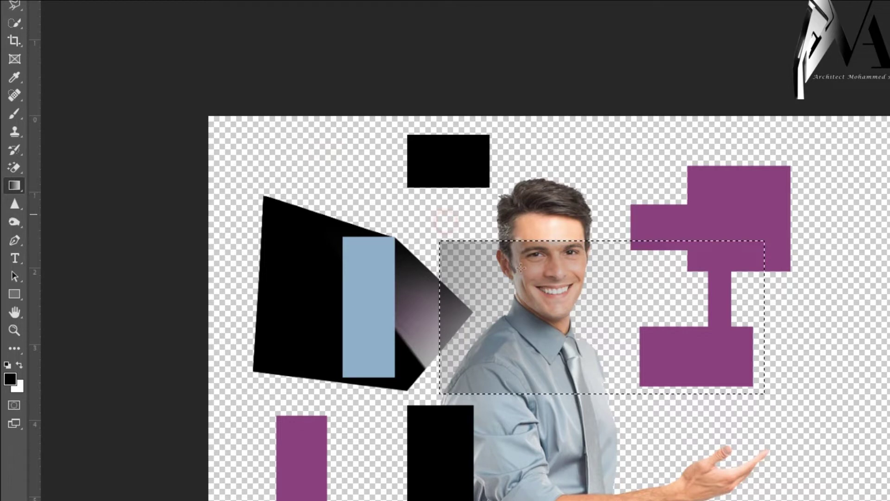
{"action": "left_click_drag", "start_coordinate": [521, 268], "coordinate": [542, 318]}
{"action": "left_click_drag", "start_coordinate": [469, 238], "coordinate": [538, 311]}
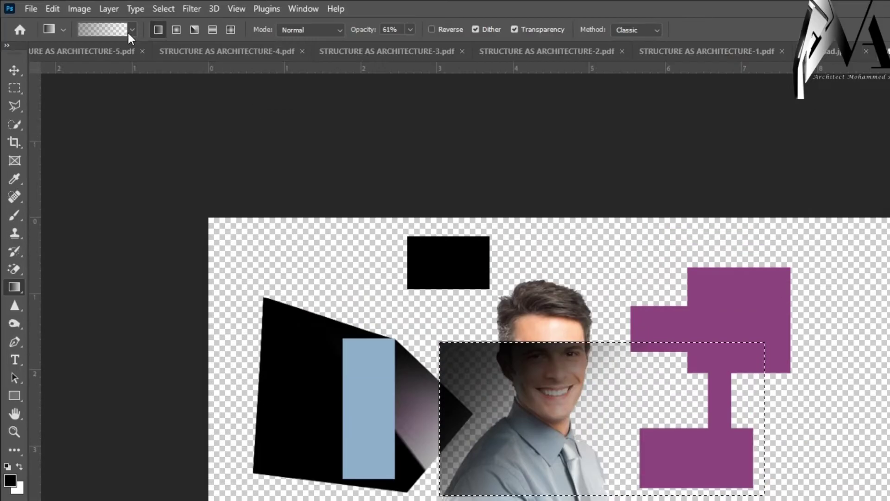
- Choose the first black-to-white preset from the Basics group and paint linear gradients over the rectangular selection from both sides
{"action": "left_click", "coordinate": [132, 31]}
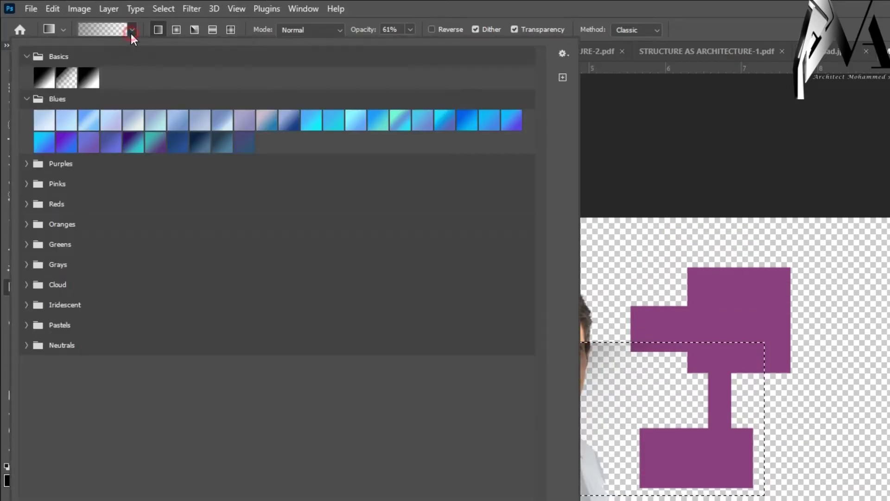
{"action": "left_click", "coordinate": [41, 86]}
{"action": "left_click", "coordinate": [430, 7]}
{"action": "left_click_drag", "start_coordinate": [295, 250], "coordinate": [611, 411]}
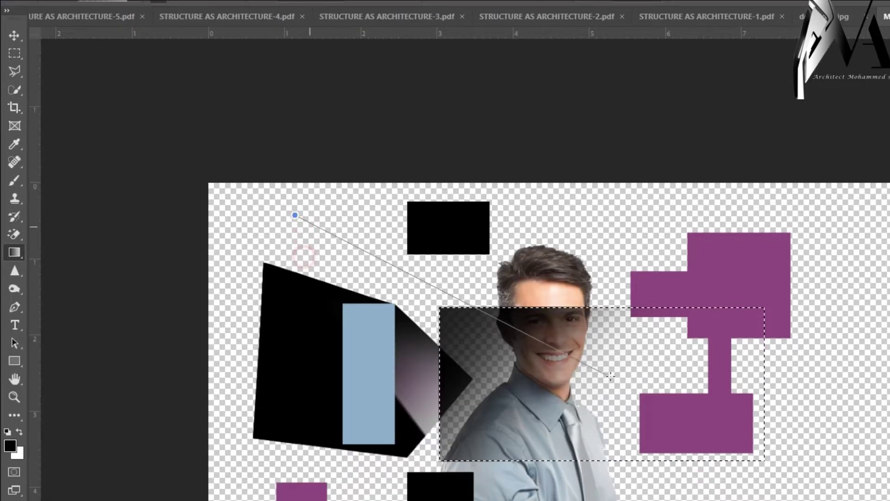
{"action": "left_click_drag", "start_coordinate": [611, 377], "coordinate": [611, 376]}
{"action": "left_click_drag", "start_coordinate": [456, 322], "coordinate": [456, 321]}
{"action": "left_click_drag", "start_coordinate": [295, 239], "coordinate": [419, 300]}
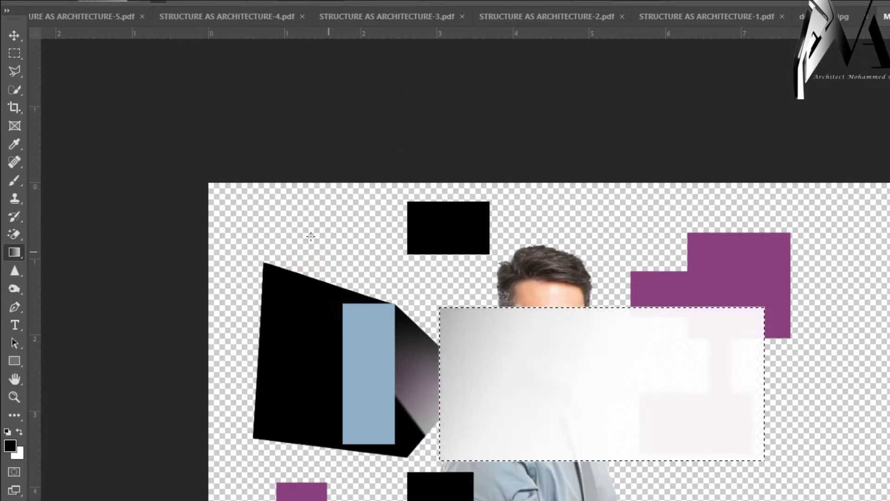
{"action": "left_click_drag", "start_coordinate": [311, 254], "coordinate": [361, 297]}
{"action": "left_click_drag", "start_coordinate": [759, 319], "coordinate": [653, 346]}
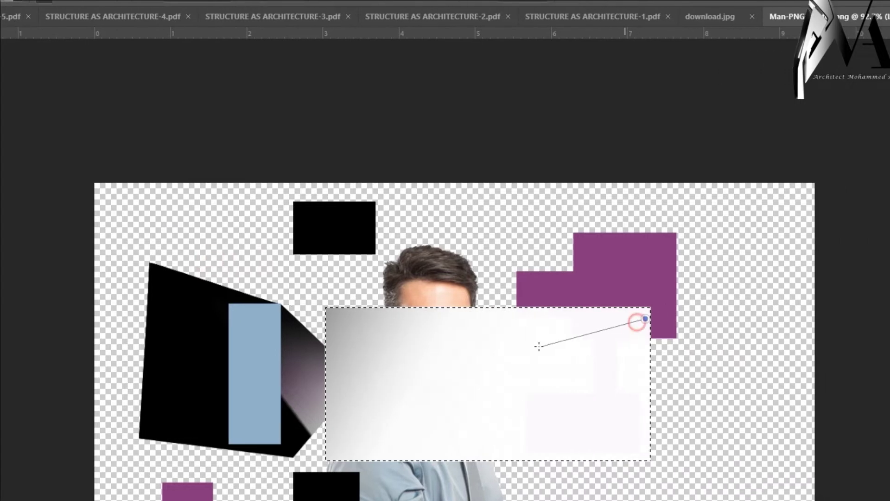
{"action": "left_click_drag", "start_coordinate": [538, 346], "coordinate": [547, 372]}
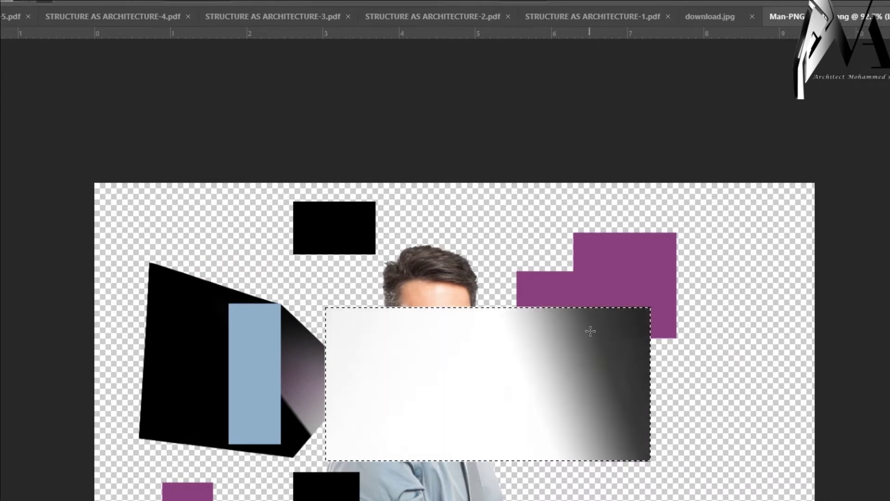
{"action": "left_click_drag", "start_coordinate": [585, 338], "coordinate": [426, 369]}
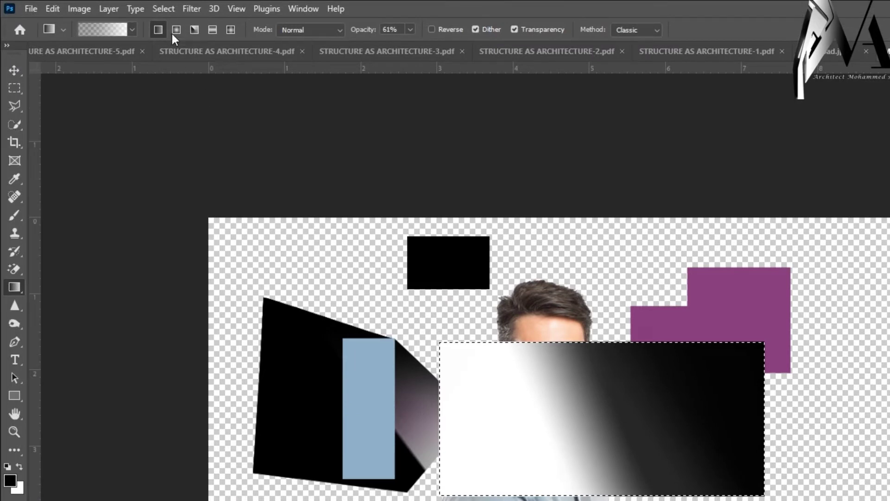
- Paint black-to-white gradients over the rectangular selection in the Radial style, followed by the Angle style
{"action": "left_click", "coordinate": [177, 30]}
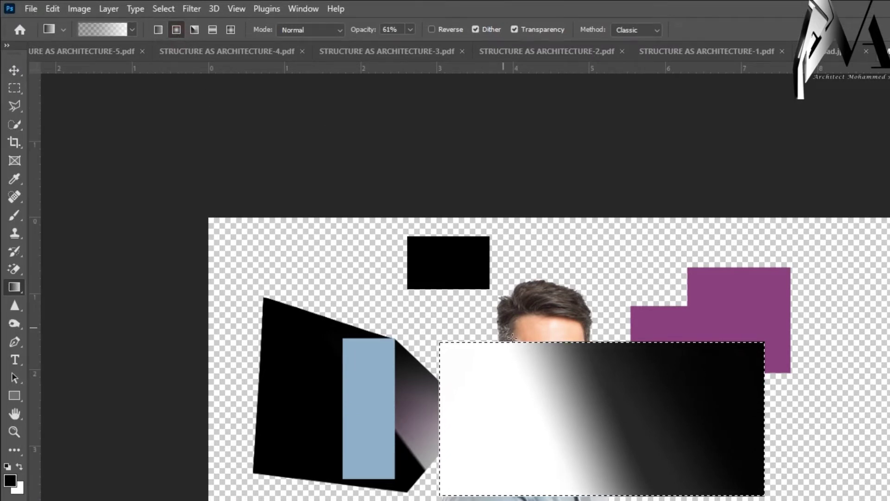
{"action": "left_click_drag", "start_coordinate": [542, 406], "coordinate": [608, 400]}
{"action": "left_click_drag", "start_coordinate": [608, 353], "coordinate": [513, 362]}
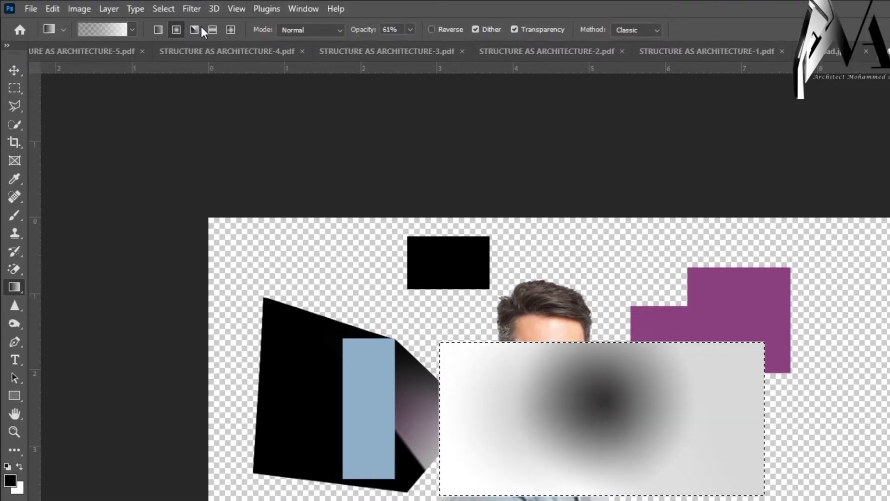
{"action": "left_click_drag", "start_coordinate": [520, 326], "coordinate": [663, 454]}
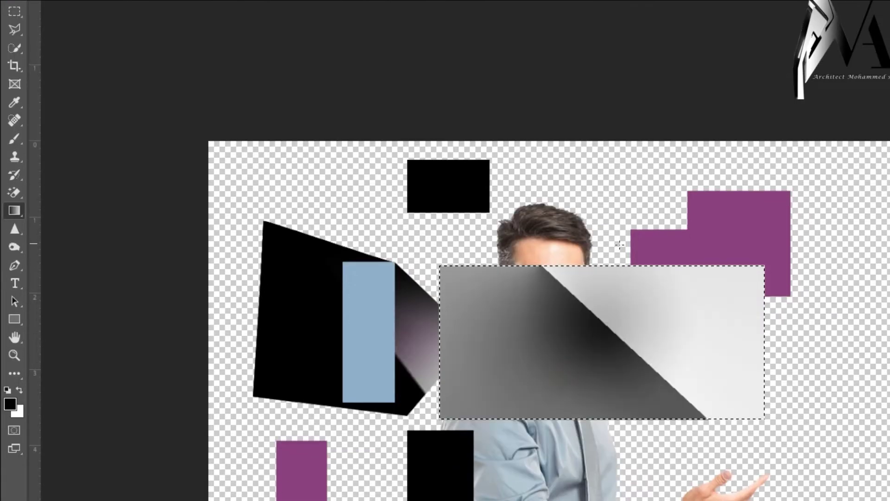
{"action": "left_click_drag", "start_coordinate": [615, 319], "coordinate": [714, 412]}
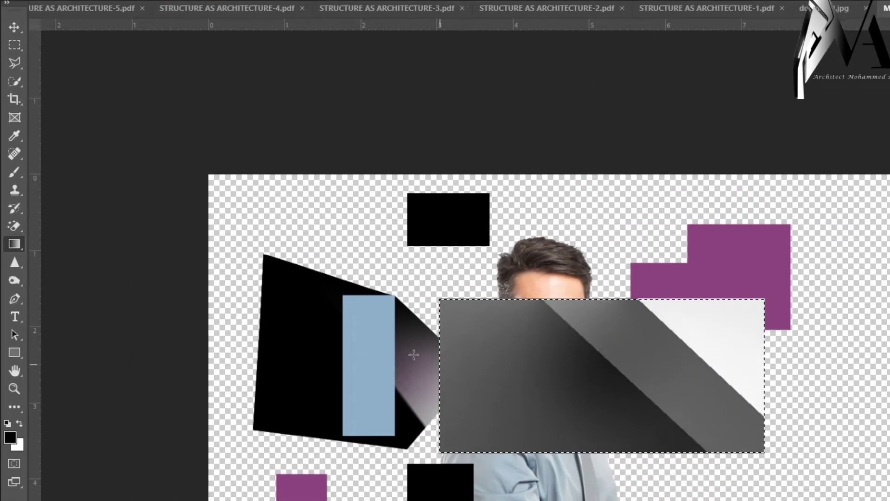
- Paint black-to-white gradients over the rectangular selection in the Reflected style, followed by the Diamond style
{"action": "left_click_drag", "start_coordinate": [413, 396], "coordinate": [724, 445]}
{"action": "left_click_drag", "start_coordinate": [403, 367], "coordinate": [589, 372]}
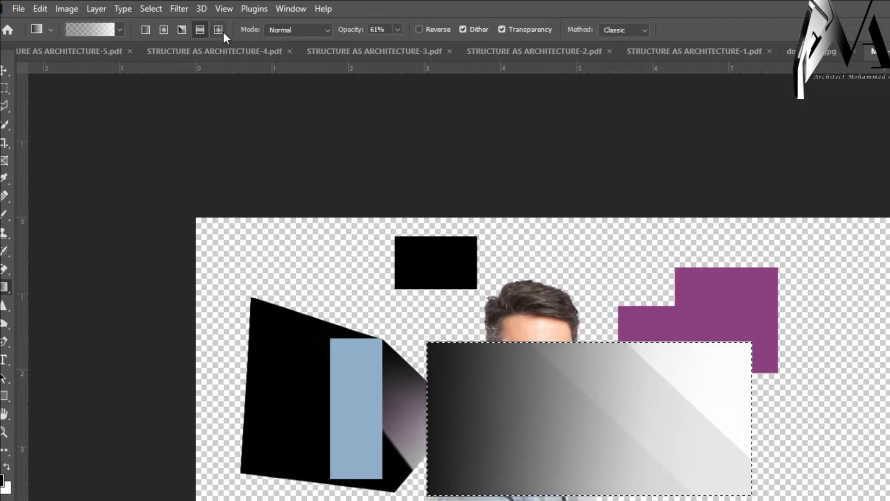
{"action": "left_click", "coordinate": [223, 30]}
{"action": "left_click_drag", "start_coordinate": [519, 371], "coordinate": [668, 320]}
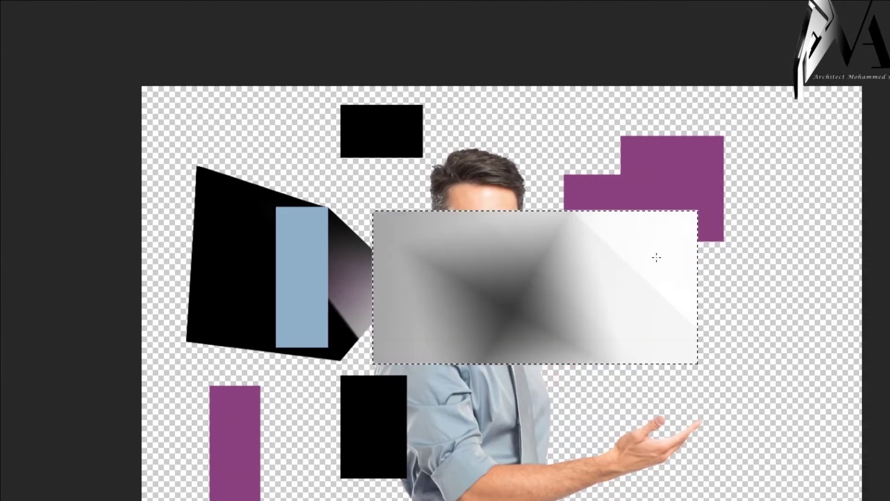
{"action": "left_click_drag", "start_coordinate": [652, 261], "coordinate": [463, 318]}
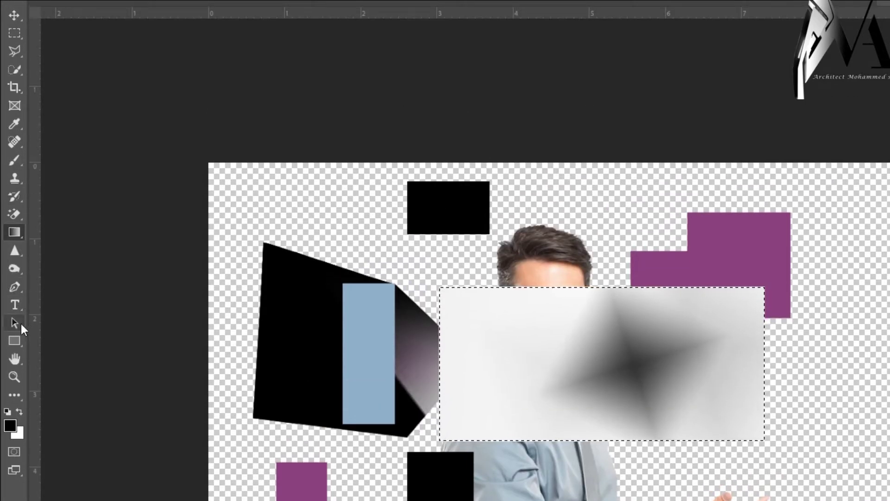
- Clear the rectangular selection and move the gradient-filled rectangle down, clear of the man's face
{"action": "left_click", "coordinate": [17, 288]}
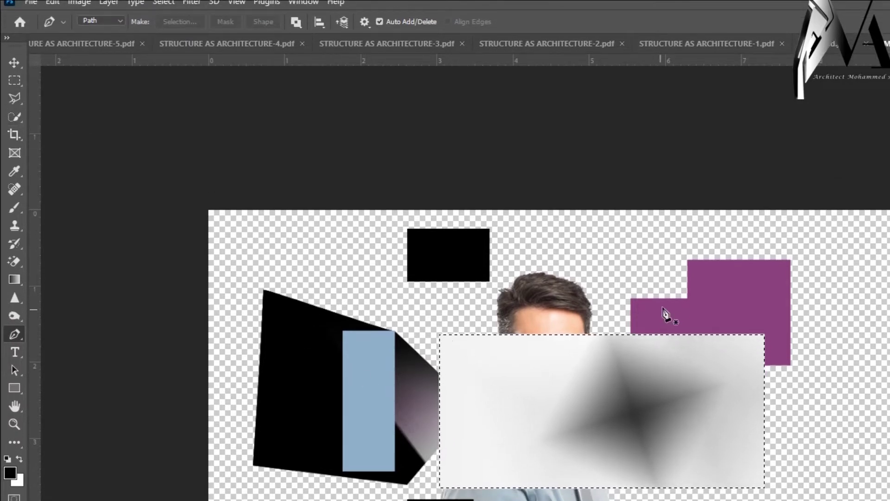
{"action": "scroll", "coordinate": [676, 309], "scroll_direction": "up", "scroll_amount": 1}
{"action": "scroll", "coordinate": [586, 307], "scroll_direction": "up", "scroll_amount": 1}
{"action": "left_click", "coordinate": [6, 62]}
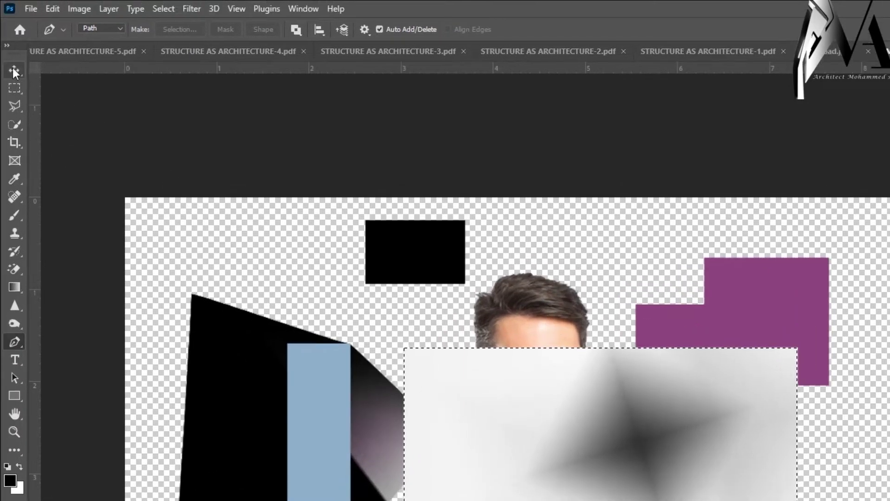
{"action": "key", "text": "ctrl+d"}
{"action": "left_click_drag", "start_coordinate": [512, 387], "coordinate": [436, 500]}
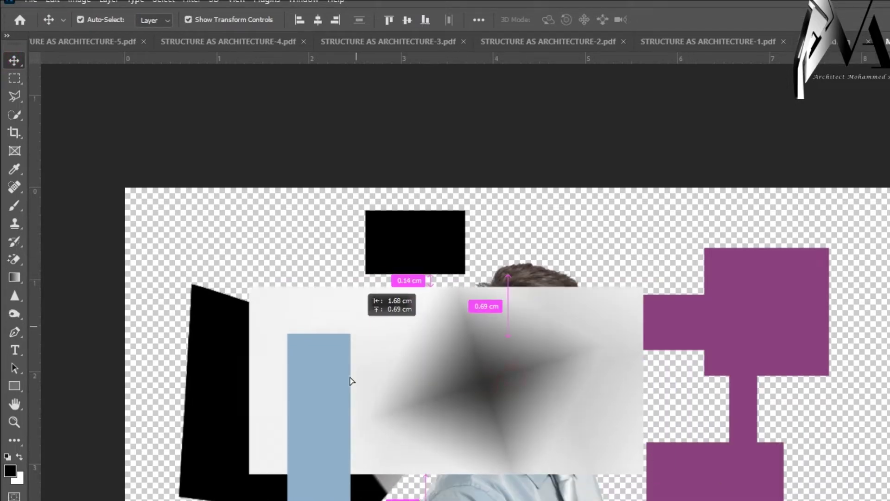
- Move the layer containing the man up and to the right of the blue and black rectangles
{"action": "scroll", "coordinate": [520, 124], "scroll_direction": "up", "scroll_amount": 2}
{"action": "scroll", "coordinate": [522, 123], "scroll_direction": "up", "scroll_amount": 1}
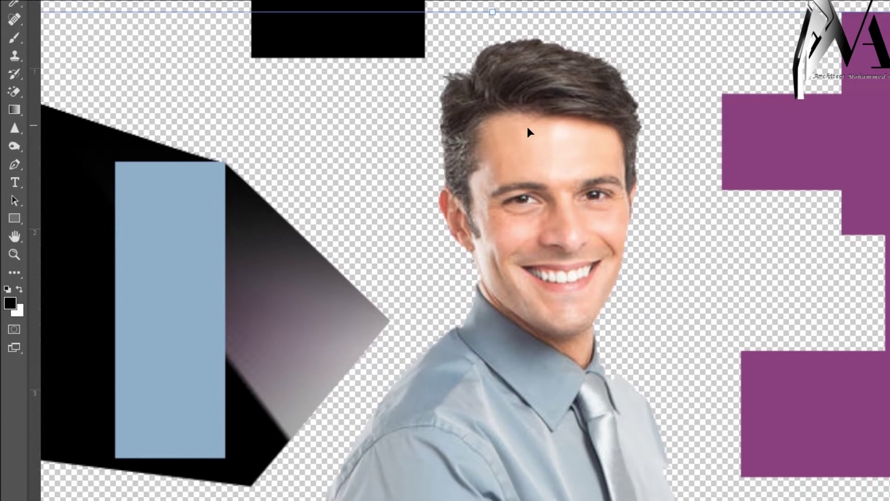
{"action": "left_click_drag", "start_coordinate": [544, 144], "coordinate": [549, 48]}
{"action": "left_click_drag", "start_coordinate": [550, 127], "coordinate": [599, 164]}
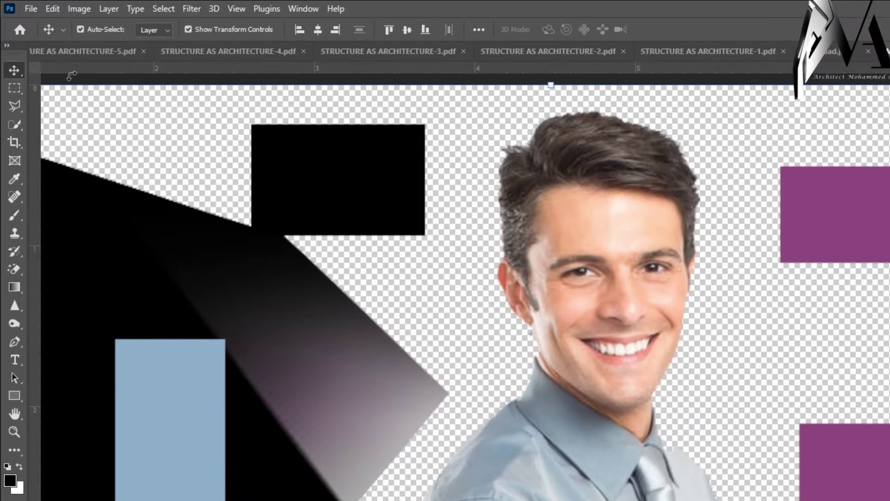
- Select the skin of the man's face with the Magic Wand tool, adding the bright forehead, cheek and eye areas
{"action": "left_click", "coordinate": [10, 126]}
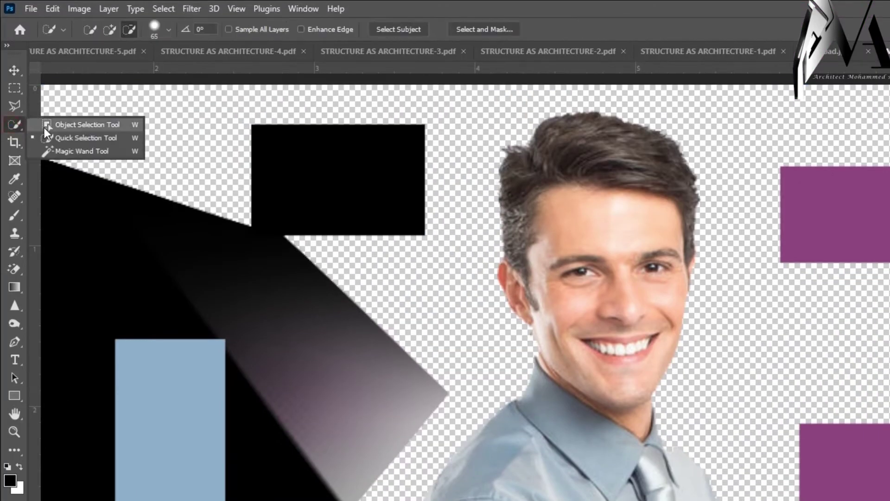
{"action": "left_click", "coordinate": [88, 152]}
{"action": "left_click", "coordinate": [577, 238]}
{"action": "left_click", "coordinate": [584, 225]}
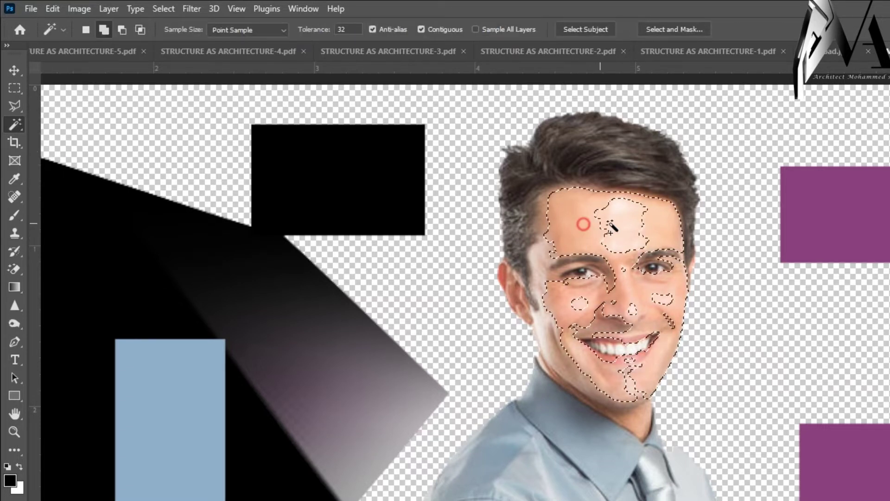
{"action": "left_click", "coordinate": [611, 227]}
{"action": "left_click", "coordinate": [585, 286]}
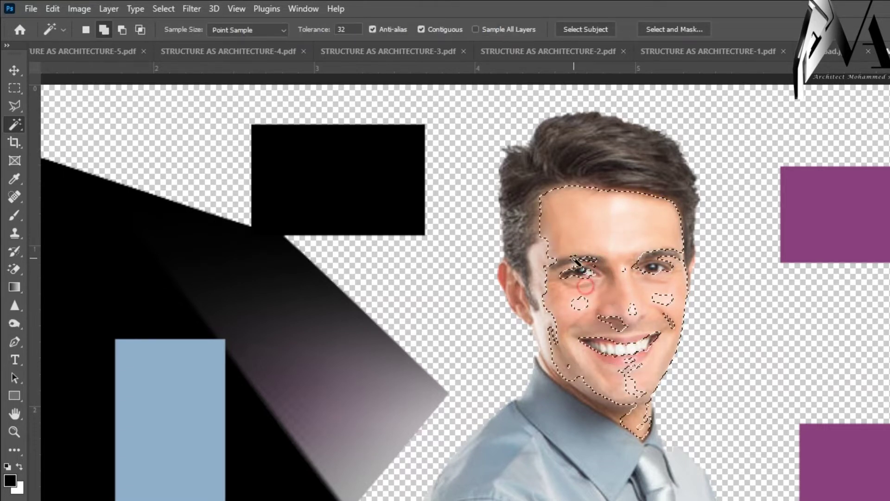
{"action": "left_click", "coordinate": [579, 270]}
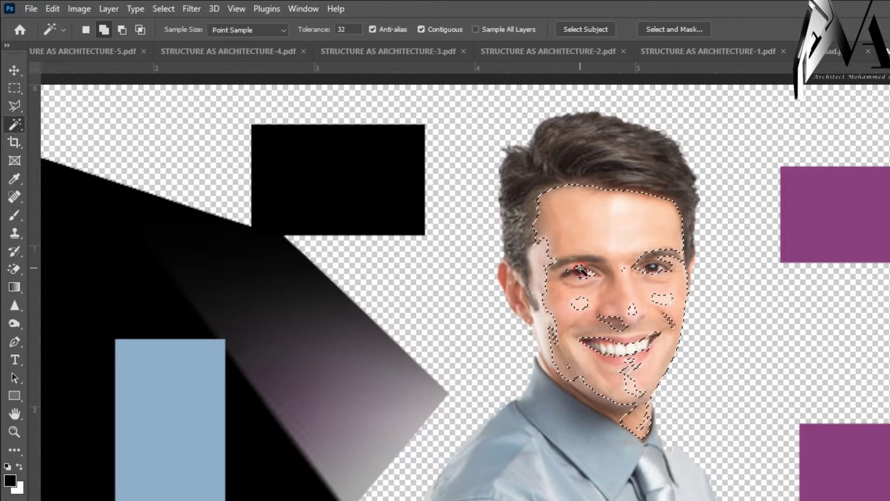
- Add the man's hair, sideburn and the light skin beside his ear and cheek to the Magic Wand selection
{"action": "left_click", "coordinate": [590, 175]}
{"action": "left_click", "coordinate": [624, 159]}
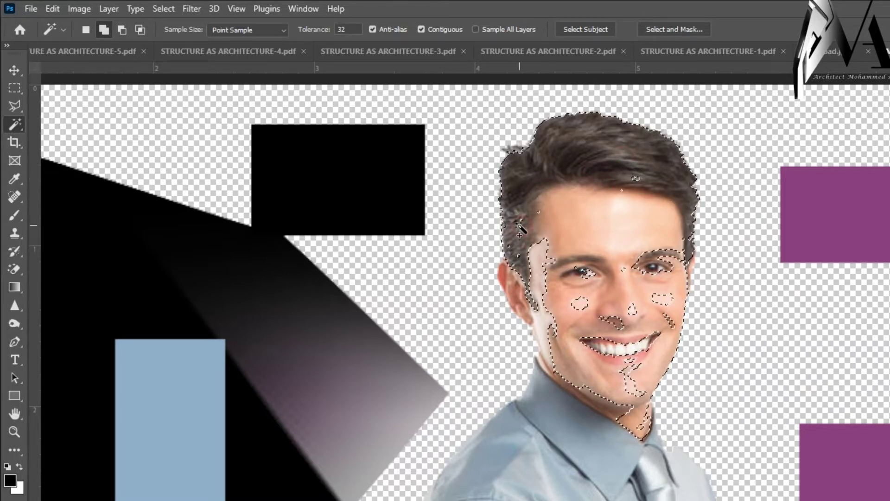
{"action": "left_click", "coordinate": [527, 274]}
{"action": "right_click", "coordinate": [539, 271]}
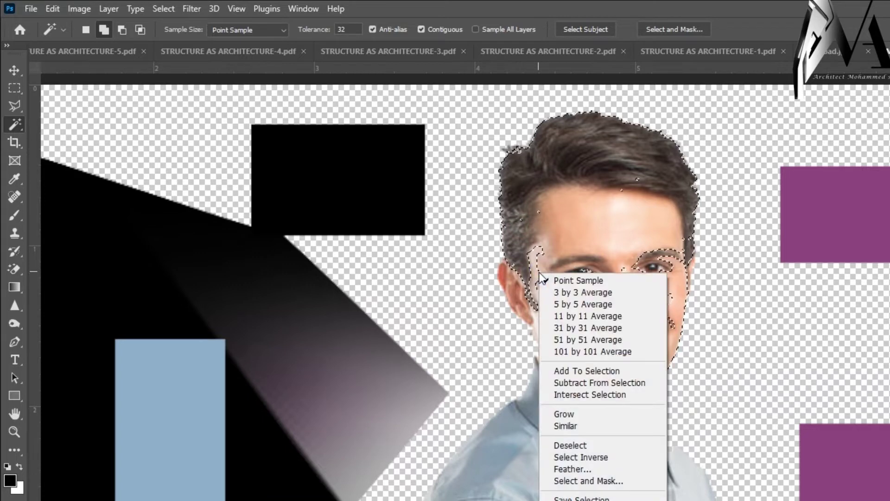
{"action": "left_click", "coordinate": [540, 234]}
{"action": "left_click", "coordinate": [533, 263]}
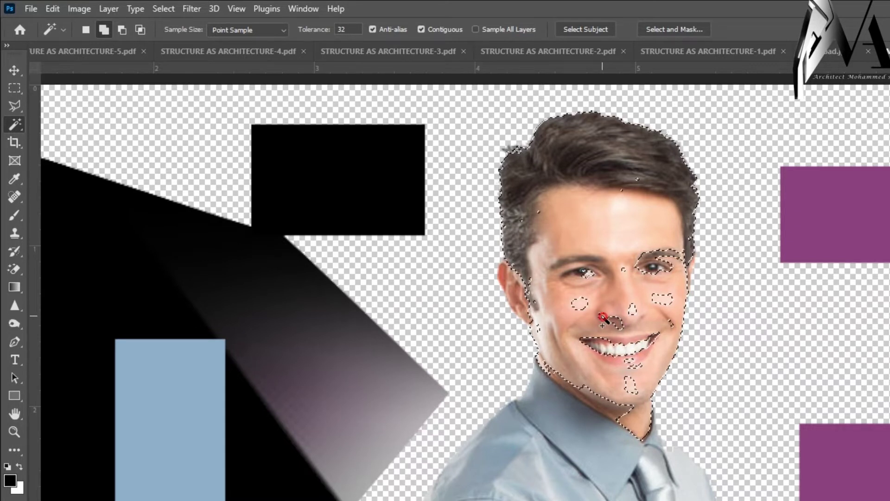
{"action": "left_click", "coordinate": [559, 289]}
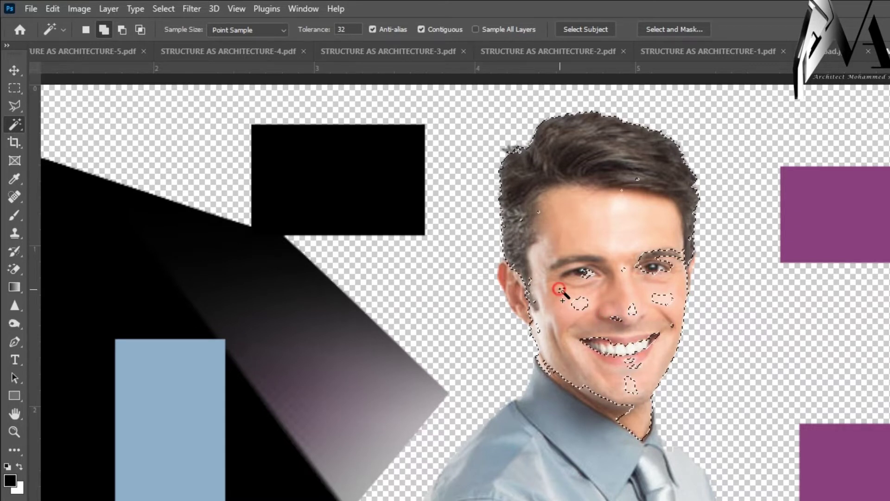
{"action": "right_click", "coordinate": [14, 125]}
{"action": "left_click", "coordinate": [93, 140]}
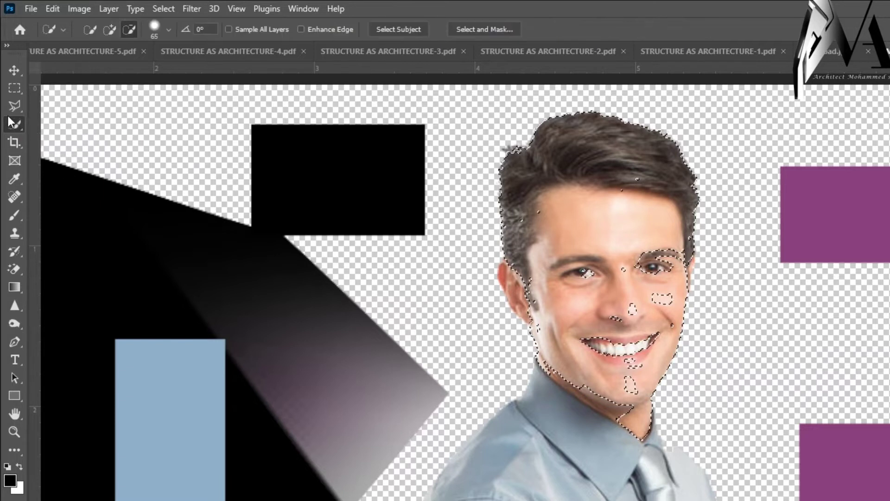
{"action": "right_click", "coordinate": [20, 123]}
{"action": "left_click", "coordinate": [88, 156]}
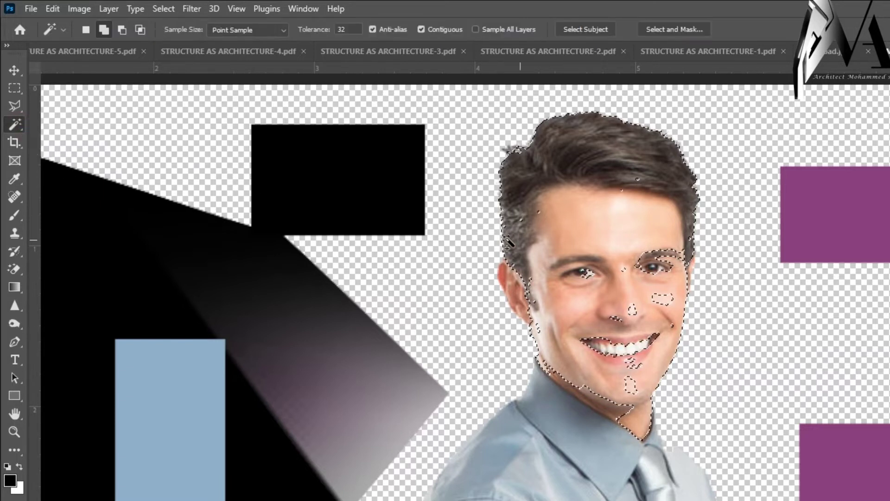
{"action": "right_click", "coordinate": [15, 124]}
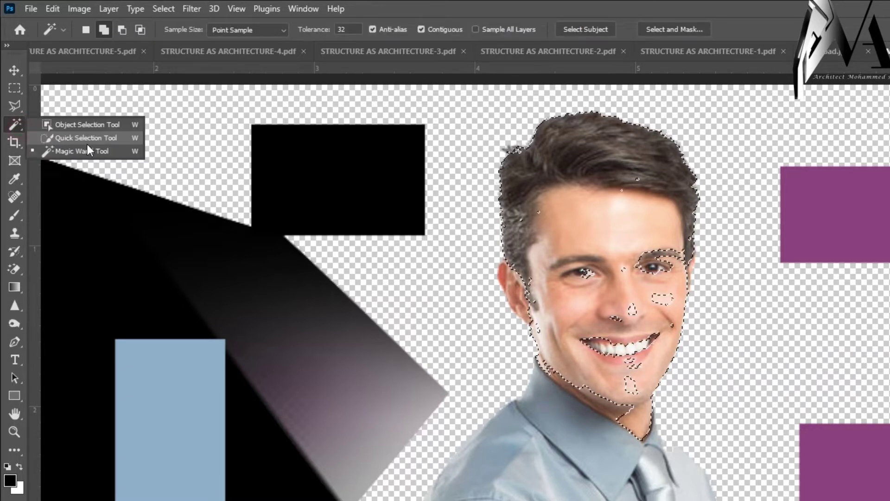
{"action": "left_click", "coordinate": [93, 152]}
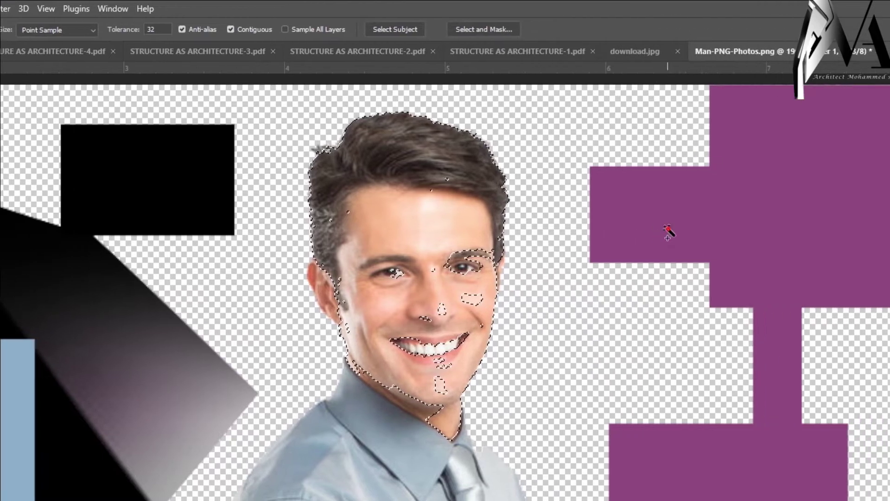
- Add the purple shape beside the man to the Magic Wand selection, and clear the whole selection
{"action": "left_click", "coordinate": [859, 232]}
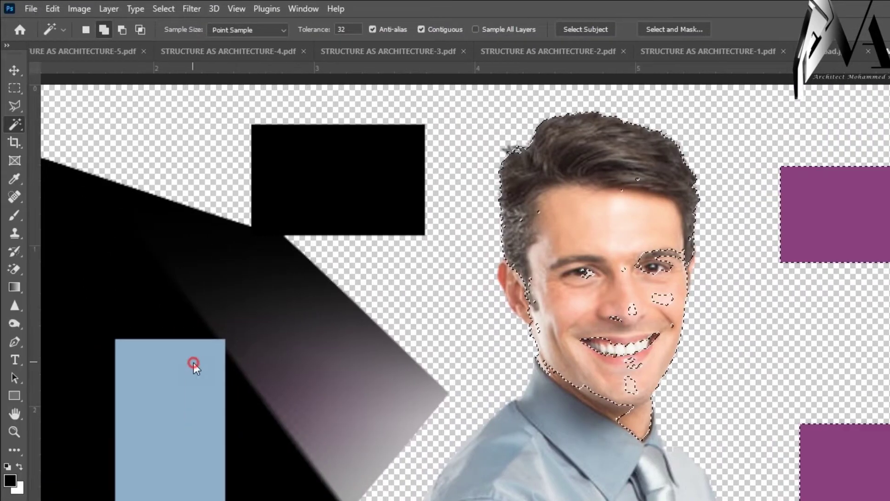
{"action": "left_click", "coordinate": [5, 369]}
{"action": "scroll", "coordinate": [290, 264], "scroll_direction": "down", "scroll_amount": 7}
{"action": "key", "text": "ctrl+d"}
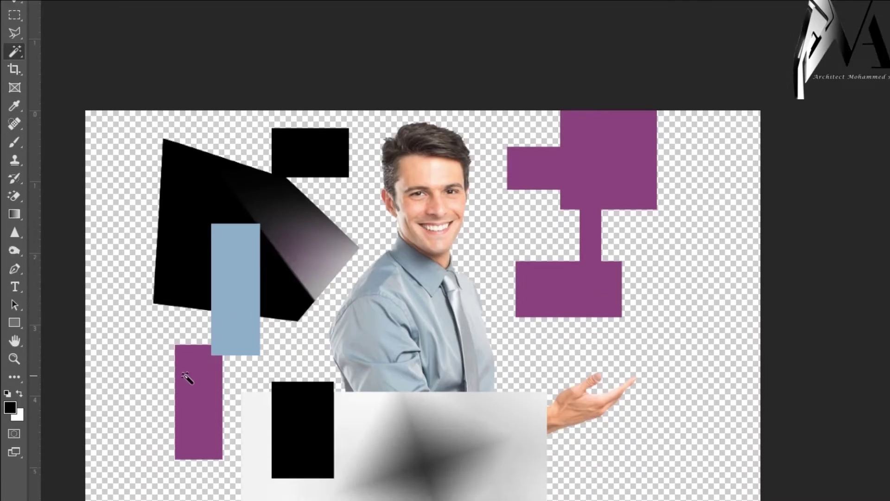
- Select the purple rectangle below the blue one with the Magic Wand, and deselect it
{"action": "scroll", "coordinate": [187, 378], "scroll_direction": "up", "scroll_amount": 1}
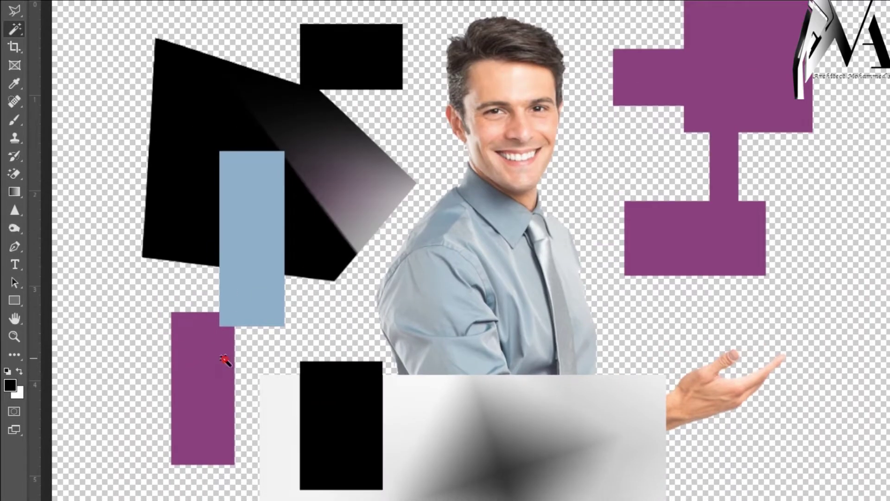
{"action": "key", "text": "v"}
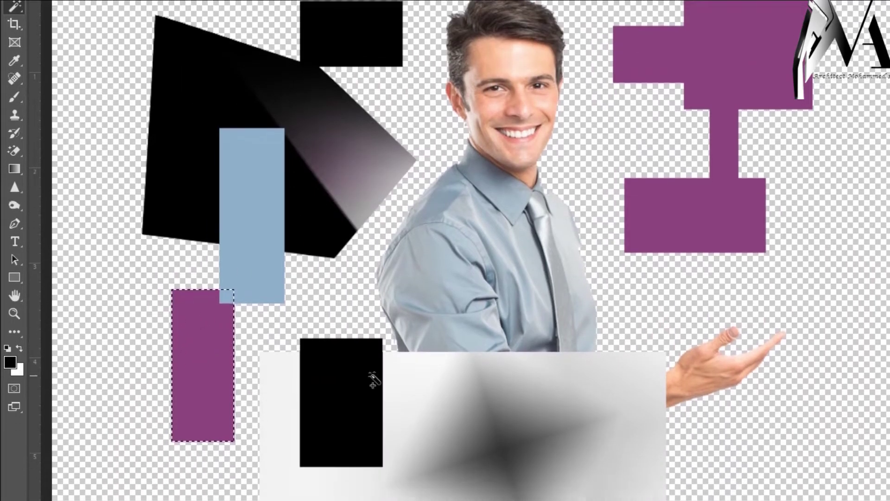
{"action": "key", "text": "ctrl+d"}
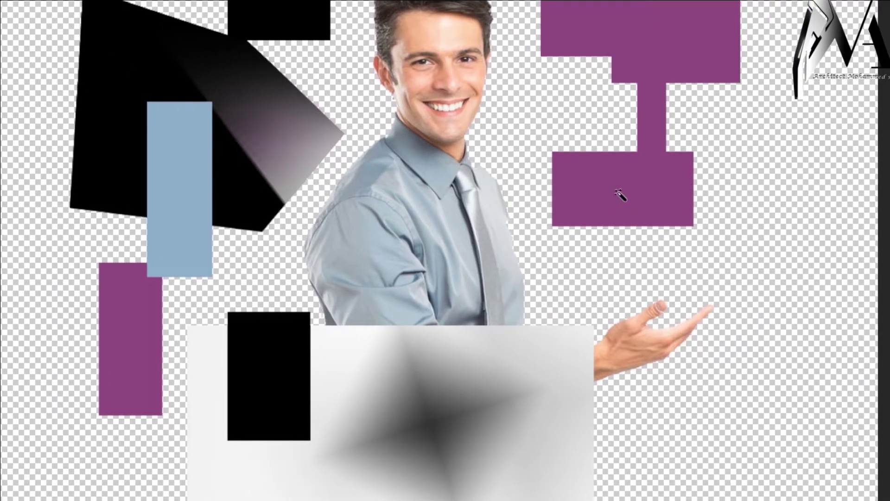
- Select the connected purple shape beside the man with the Magic Wand twice, deselecting it each time
{"action": "left_click", "coordinate": [583, 194]}
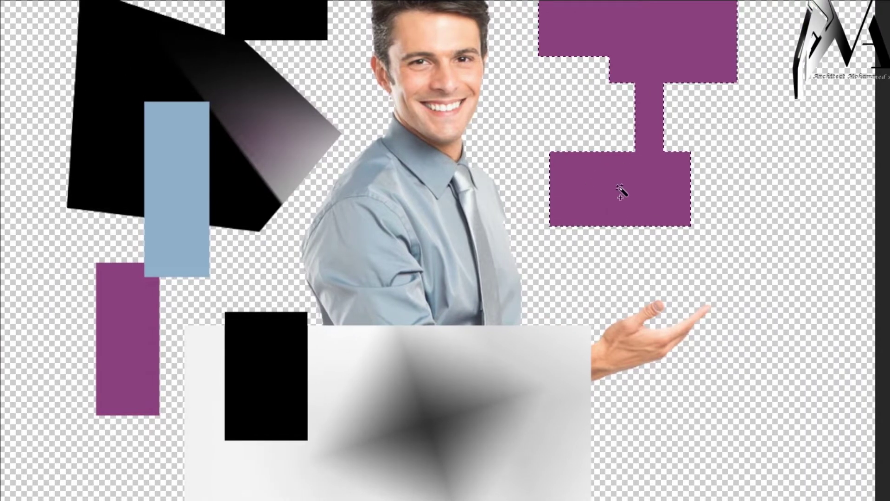
{"action": "key", "text": "ctrl+d"}
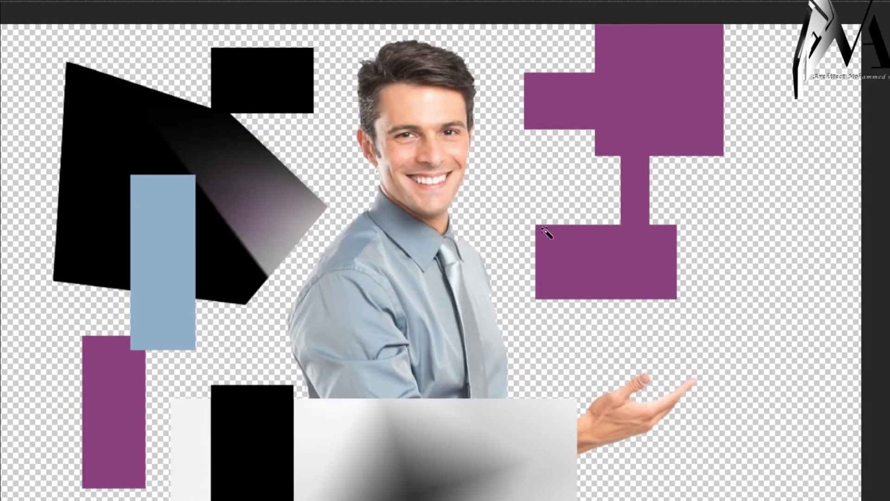
{"action": "left_click", "coordinate": [626, 245]}
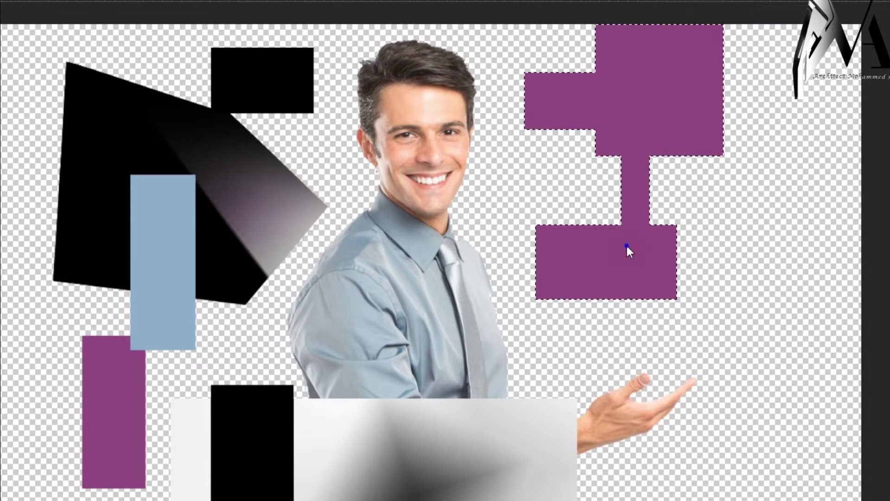
{"action": "right_click", "coordinate": [626, 244]}
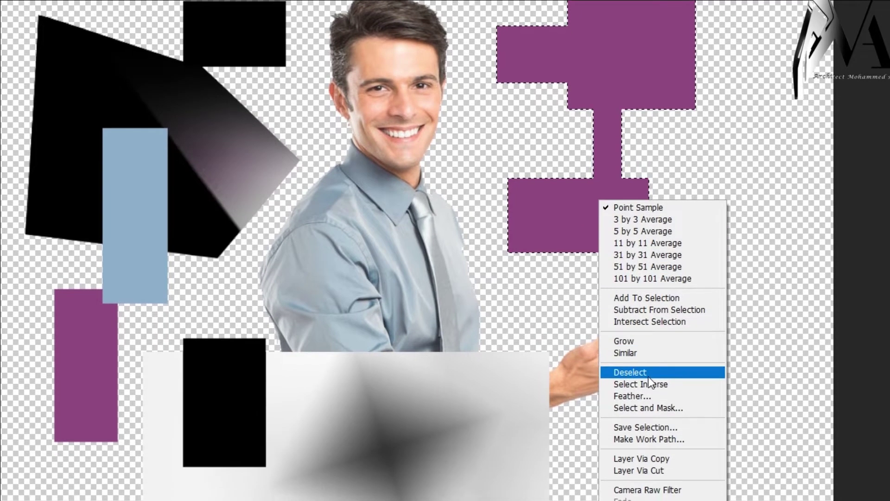
{"action": "left_click", "coordinate": [649, 389]}
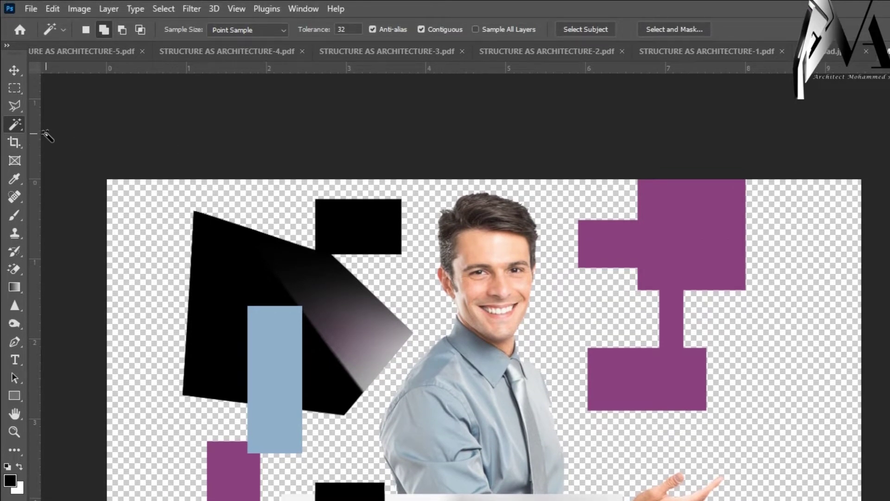
- Switch from the Magic Wand to the Quick Selection tool for working on the man's face
{"action": "right_click", "coordinate": [19, 124]}
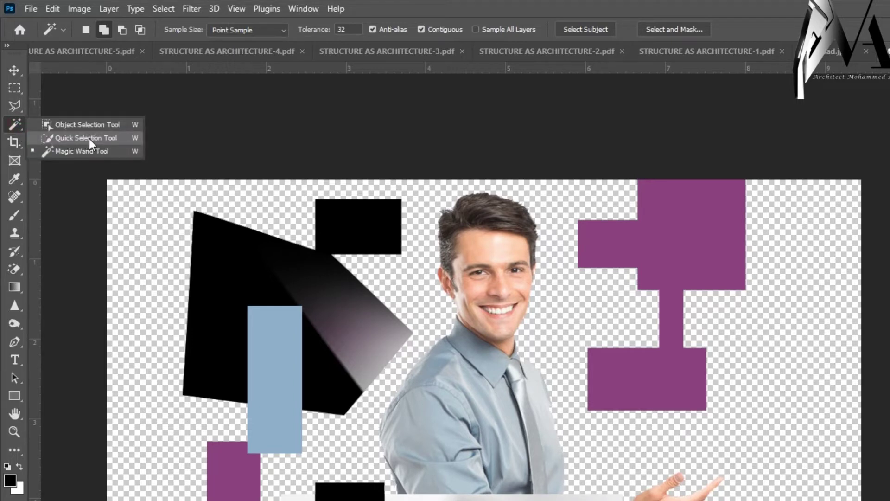
{"action": "left_click", "coordinate": [89, 138]}
{"action": "scroll", "coordinate": [344, 254], "scroll_direction": "up", "scroll_amount": 5}
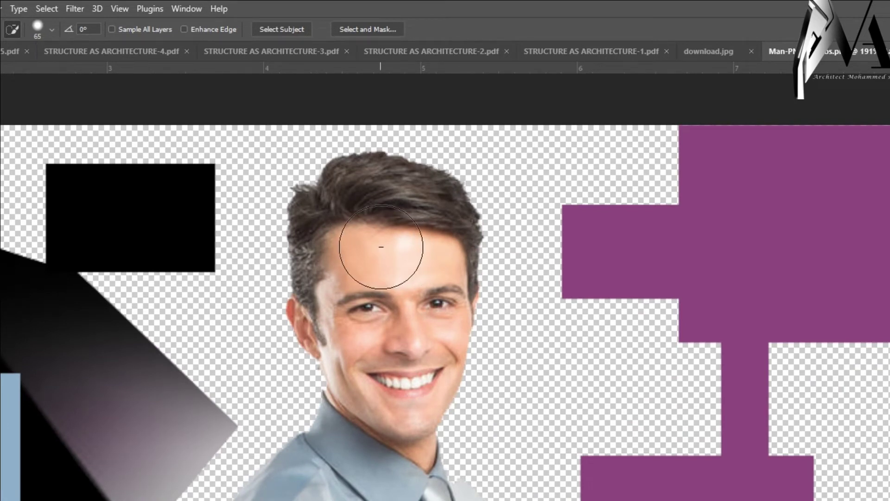
{"action": "scroll", "coordinate": [381, 246], "scroll_direction": "up", "scroll_amount": 3}
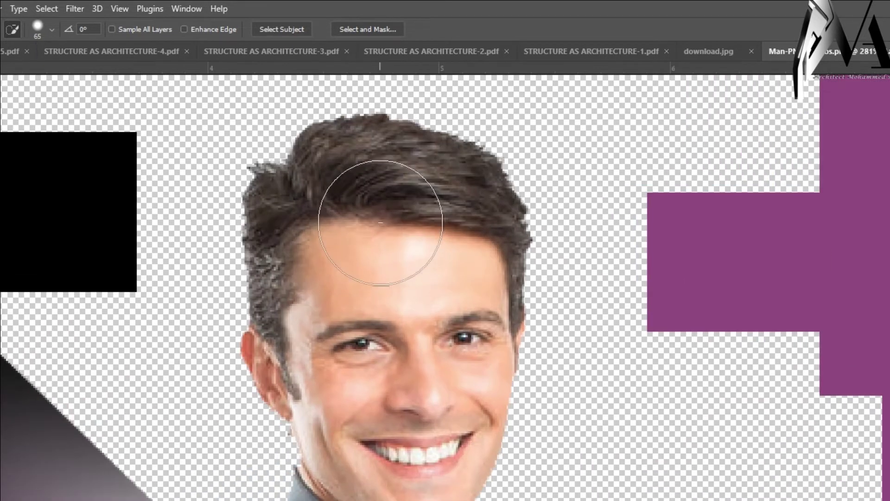
{"action": "right_click", "coordinate": [380, 222]}
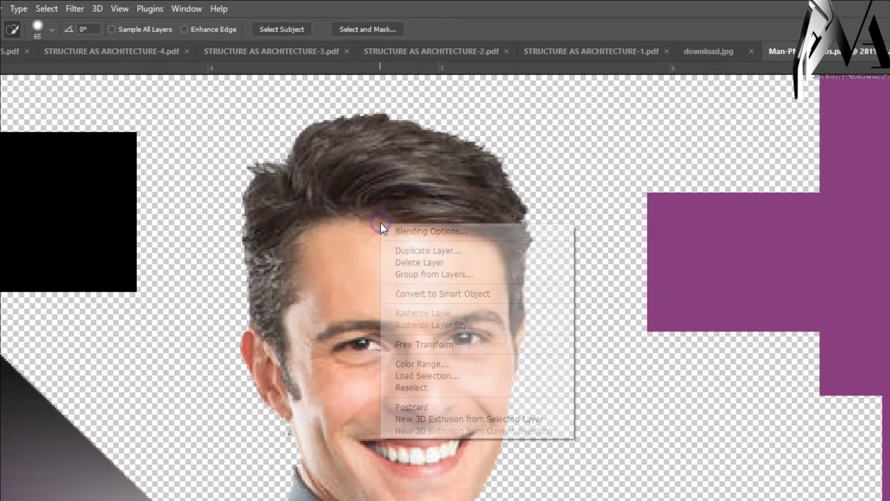
{"action": "right_click", "coordinate": [369, 215]}
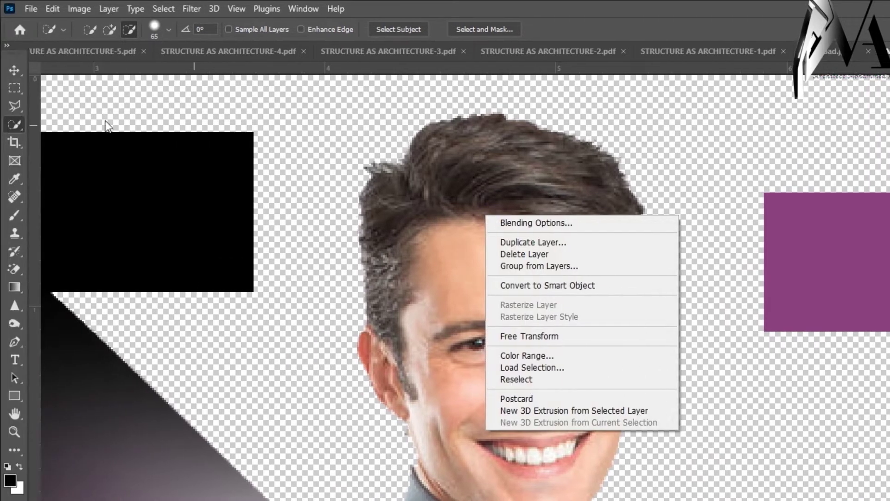
{"action": "left_click", "coordinate": [13, 127]}
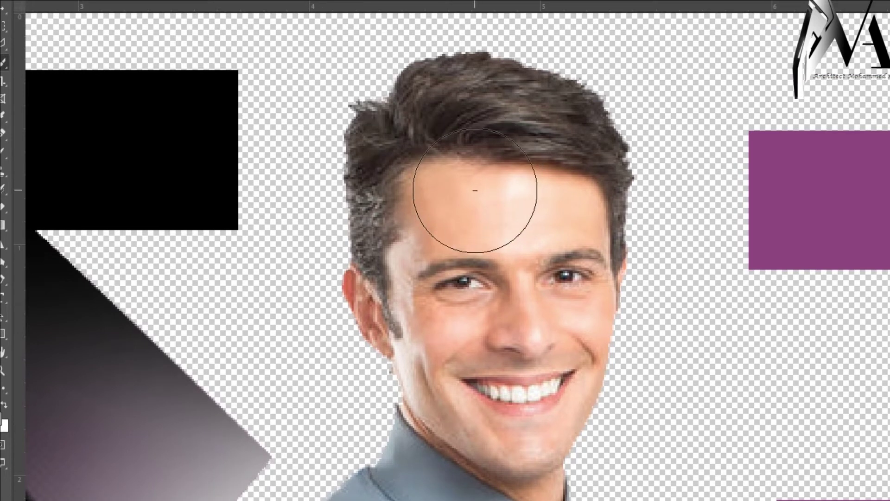
- Enlarge the Quick Selection brush three steps, and reduce it to a small circle over the man's forehead
{"action": "key", "text": "bracketright"}
{"action": "key", "text": "bracketright"}
{"action": "key", "text": "bracketright"}
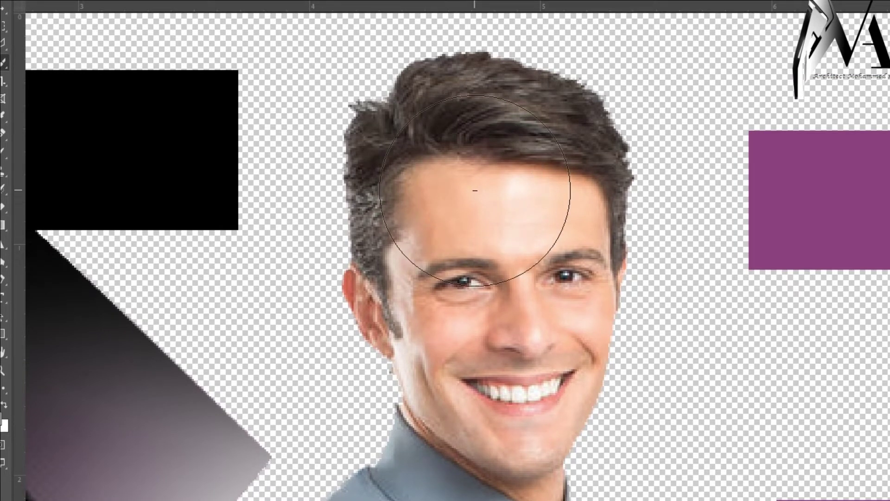
{"action": "key", "text": "bracketleft"}
{"action": "key", "text": "bracketleft"}
{"action": "key", "text": "bracketleft"}
{"action": "key", "text": "bracketleft"}
{"action": "key", "text": "bracketleft"}
{"action": "key", "text": "bracketleft"}
{"action": "key", "text": "bracketleft"}
{"action": "key", "text": "bracketleft"}
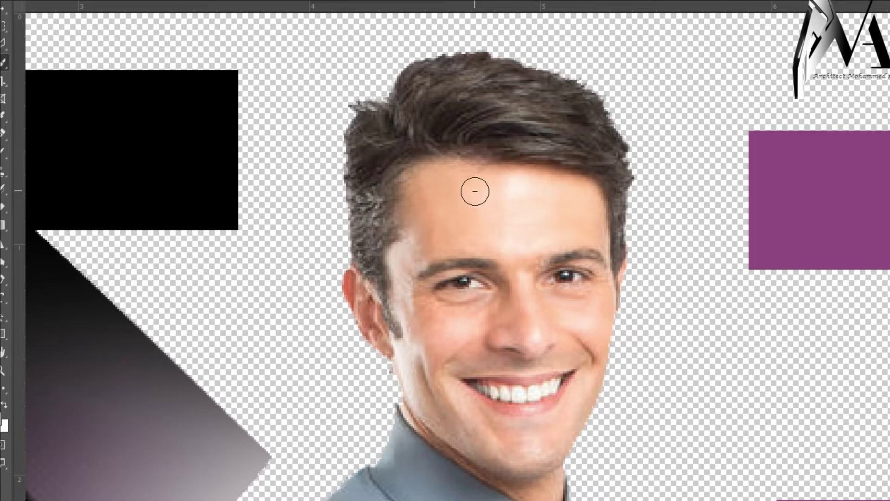
- Select the man's forehead and hair with the Quick Selection brush, leaving the selection active
{"action": "key", "text": "bracketright"}
{"action": "key", "text": "bracketleft"}
{"action": "key", "text": "bracketleft"}
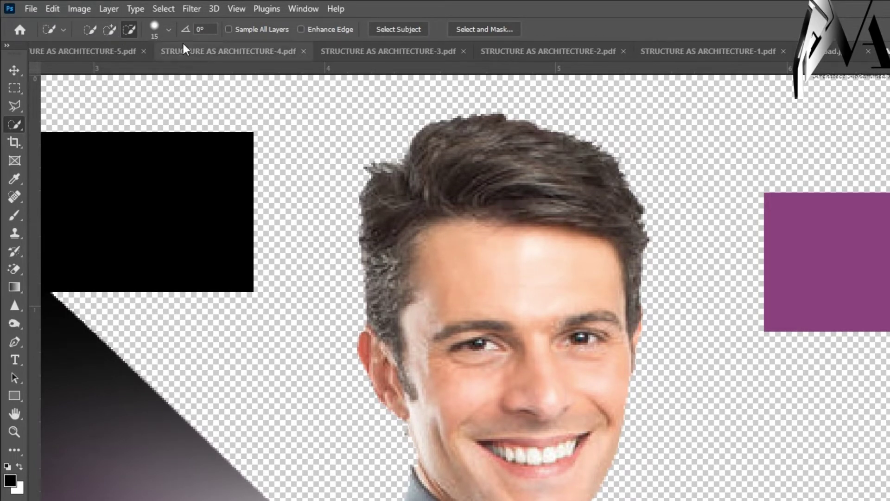
{"action": "left_click_drag", "start_coordinate": [562, 287], "coordinate": [538, 295]}
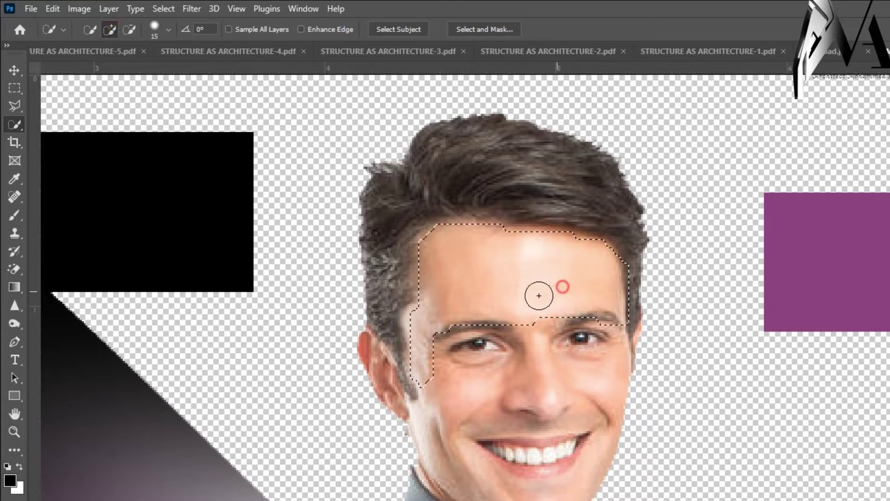
{"action": "mouse_move", "coordinate": [523, 255]}
{"action": "left_mouse_down"}
{"action": "mouse_move", "coordinate": [516, 233]}
{"action": "mouse_move", "coordinate": [540, 215]}
{"action": "mouse_move", "coordinate": [523, 190]}
{"action": "mouse_move", "coordinate": [408, 161]}
{"action": "left_mouse_up"}
{"action": "right_click", "coordinate": [420, 183]}
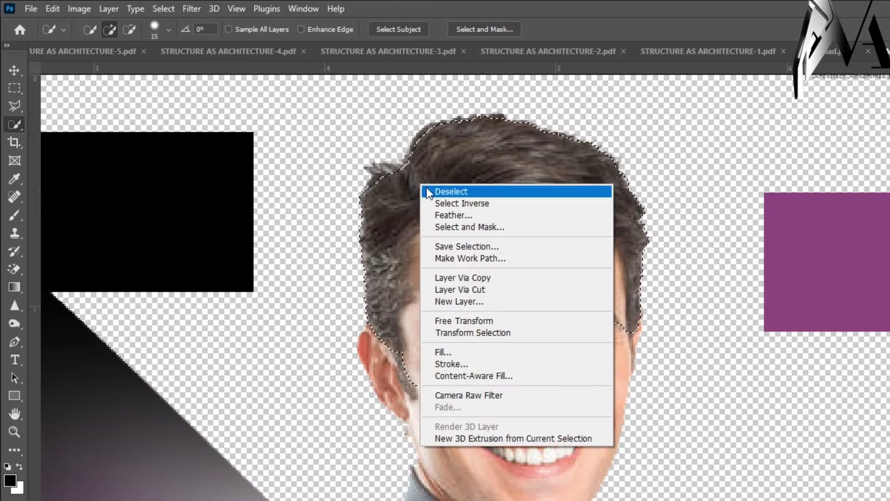
{"action": "left_click", "coordinate": [446, 159]}
- Check the tool presets, and set the Quick Selection brush size to 13 px in the brush settings
{"action": "left_click", "coordinate": [64, 28]}
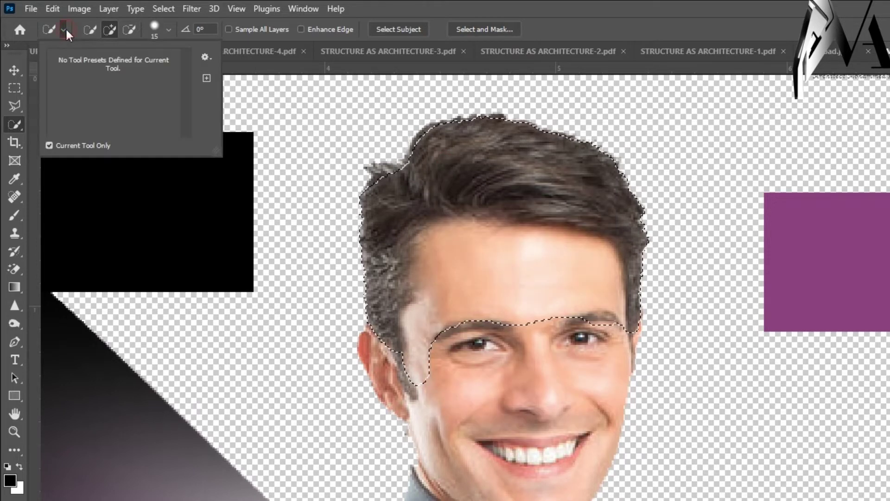
{"action": "left_click", "coordinate": [64, 28]}
{"action": "left_click", "coordinate": [169, 29]}
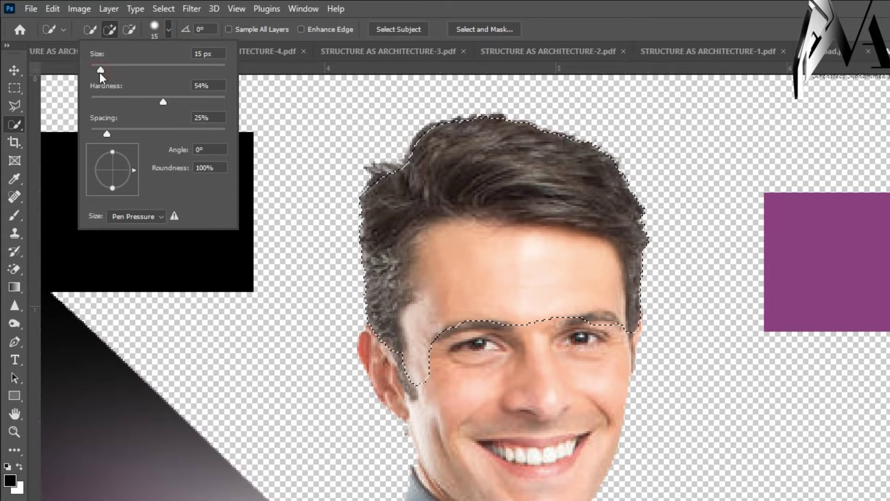
{"action": "left_click_drag", "start_coordinate": [102, 72], "coordinate": [100, 70]}
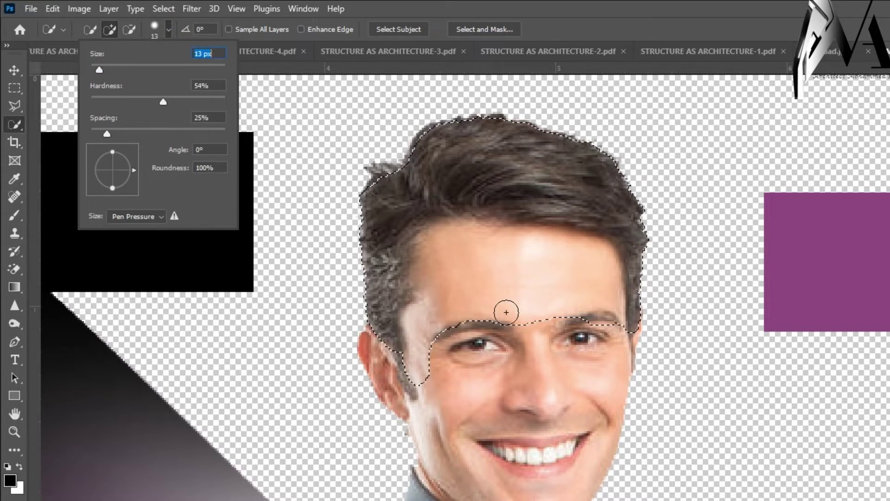
{"action": "key", "text": "Return"}
- Enlarge the Quick Selection brush several steps, and reduce it to 5 px for finer selecting
{"action": "key", "text": "bracketright"}
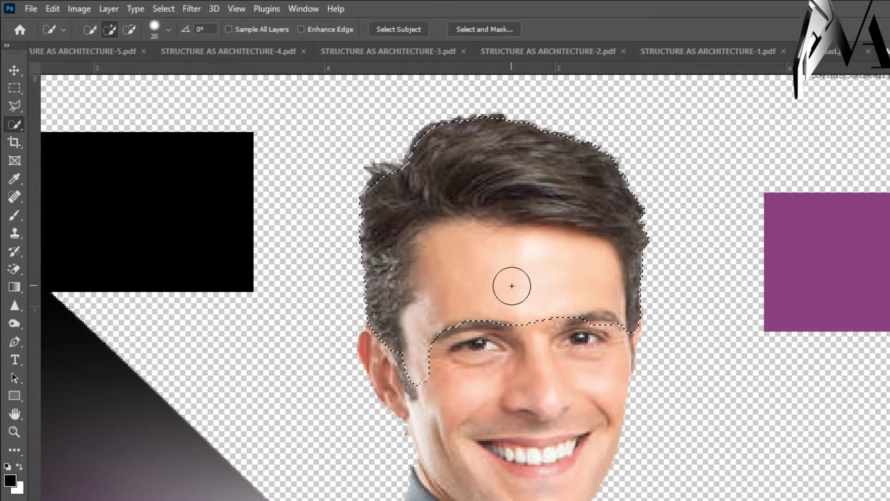
{"action": "key", "text": "bracketright"}
{"action": "key", "text": "bracketright"}
{"action": "key", "text": "bracketright"}
{"action": "key", "text": "bracketleft"}
{"action": "key", "text": "bracketleft"}
{"action": "key", "text": "bracketleft"}
{"action": "key", "text": "bracketleft"}
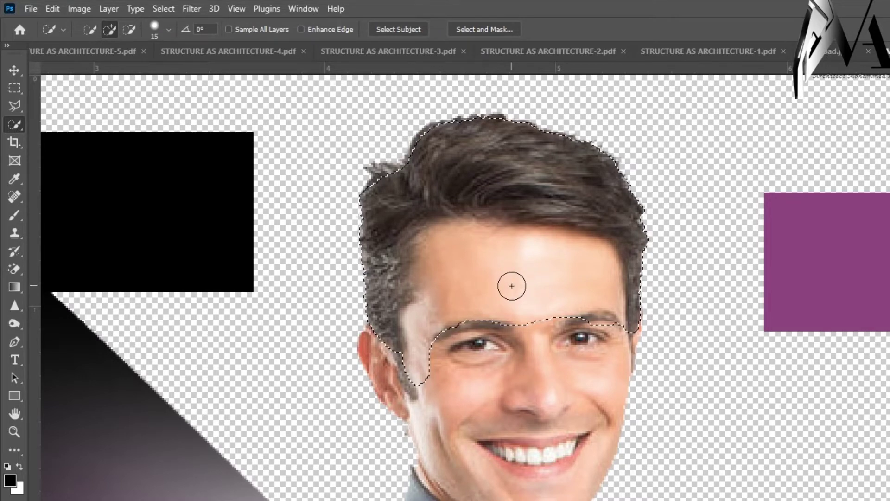
{"action": "key", "text": "bracketleft"}
{"action": "key", "text": "bracketleft"}
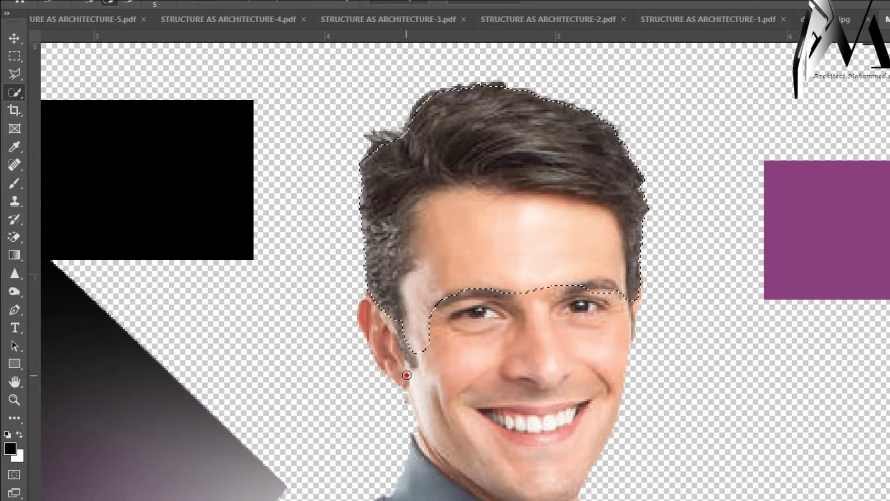
- Extend the selection along the man's ear, neck, collar and shoulder, and undo the last addition
{"action": "left_click_drag", "start_coordinate": [412, 394], "coordinate": [394, 381]}
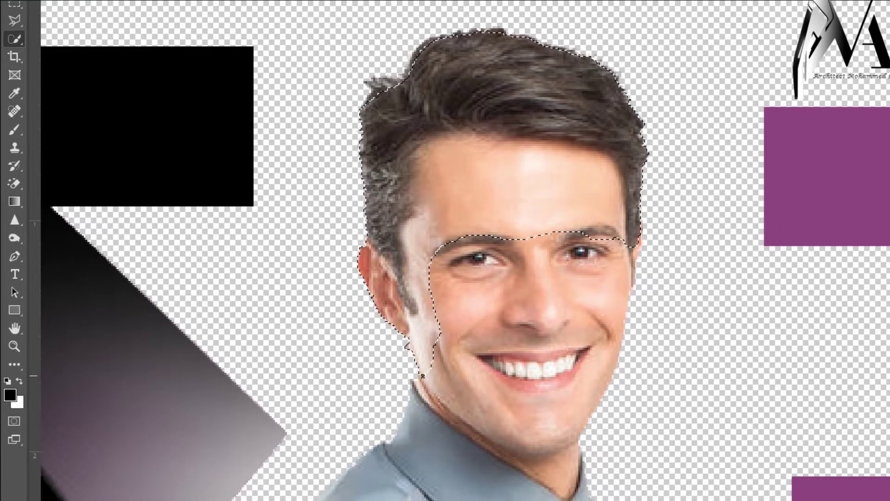
{"action": "left_click_drag", "start_coordinate": [415, 426], "coordinate": [410, 455]}
{"action": "mouse_move", "coordinate": [410, 375]}
{"action": "left_mouse_down"}
{"action": "mouse_move", "coordinate": [406, 398]}
{"action": "mouse_move", "coordinate": [363, 435]}
{"action": "left_mouse_up"}
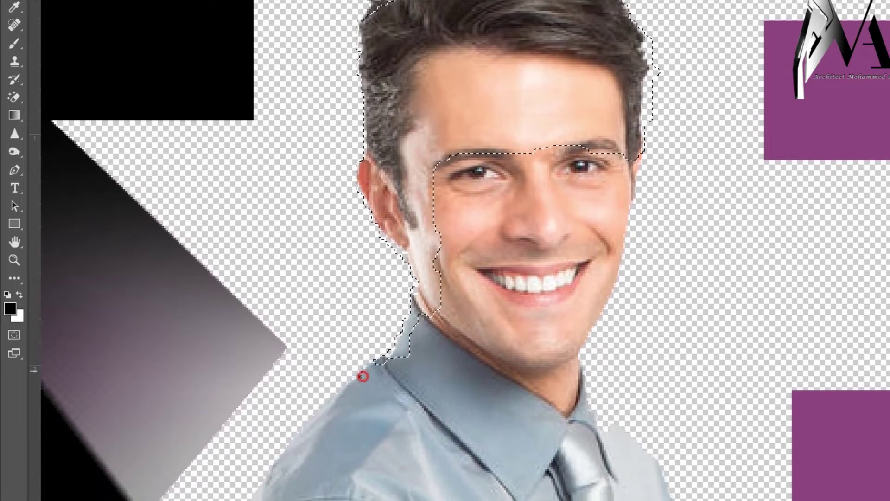
{"action": "mouse_move", "coordinate": [363, 376]}
{"action": "left_mouse_down"}
{"action": "mouse_move", "coordinate": [342, 375]}
{"action": "mouse_move", "coordinate": [394, 336]}
{"action": "mouse_move", "coordinate": [348, 376]}
{"action": "left_mouse_up"}
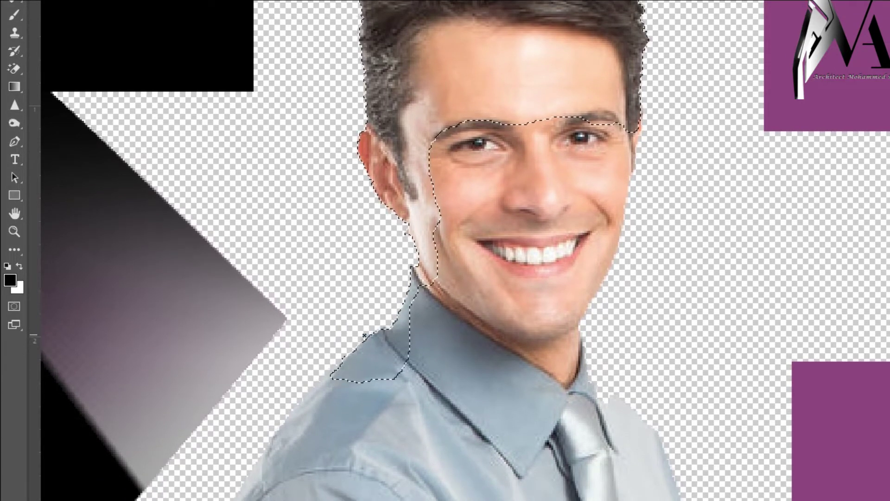
{"action": "left_click", "coordinate": [352, 328]}
{"action": "key", "text": "ctrl+z"}
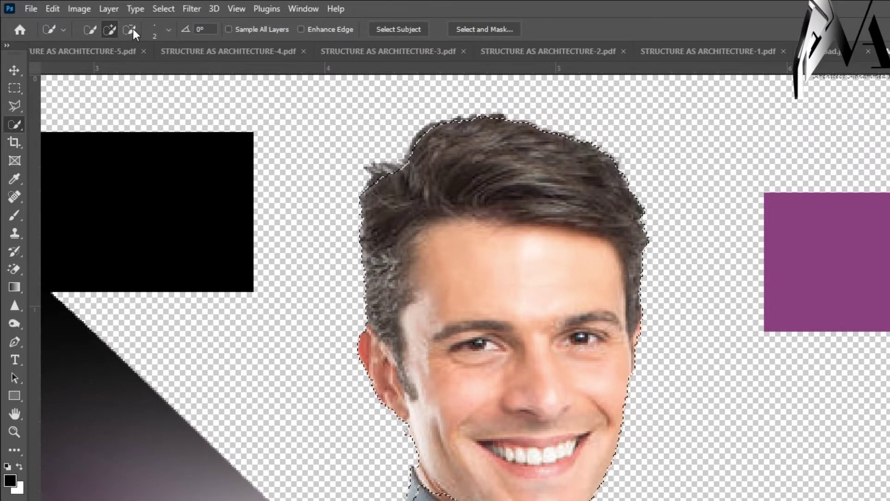
- Subtract the man's chin and lower face from the selection with the Quick Selection brush
{"action": "left_click", "coordinate": [131, 29]}
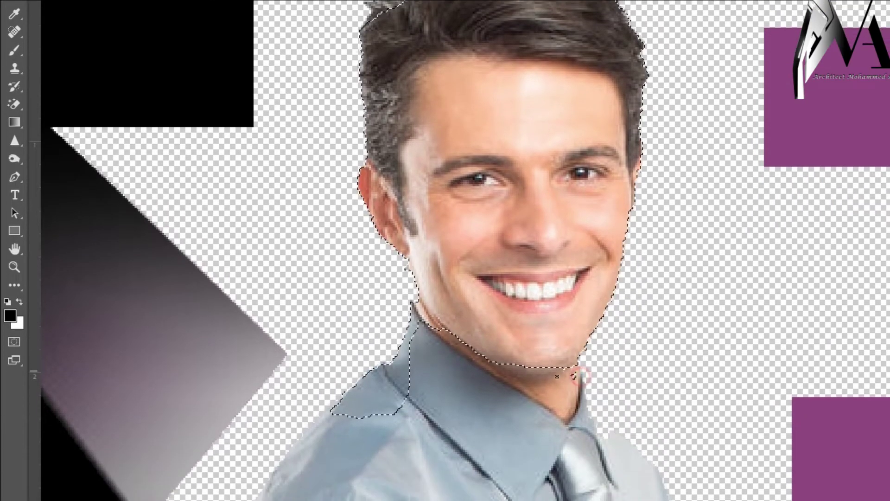
{"action": "left_click", "coordinate": [574, 393]}
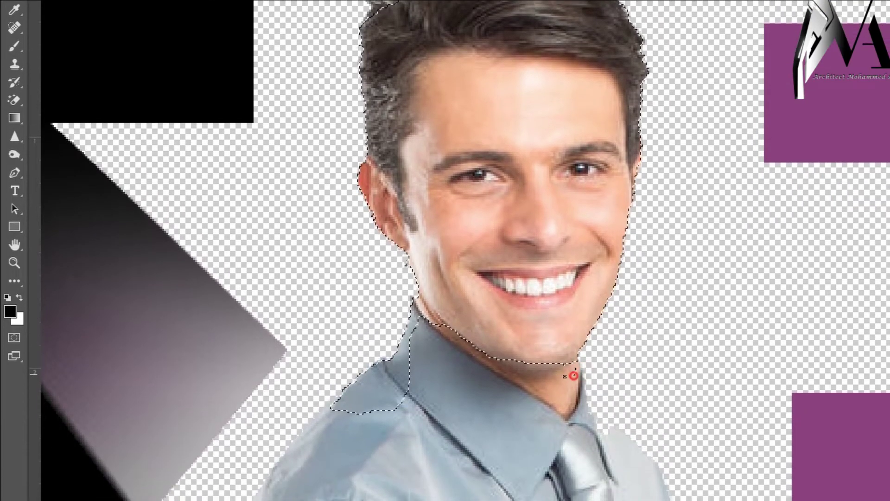
{"action": "left_click_drag", "start_coordinate": [565, 351], "coordinate": [502, 355]}
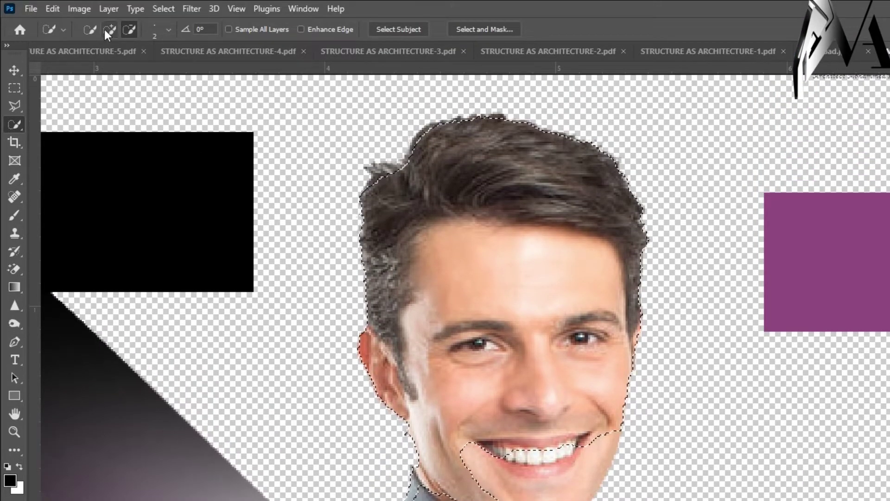
- Add the chin, neck and shirt collar back to the selection, and enlarge the brush to 20 px
{"action": "left_click", "coordinate": [106, 29]}
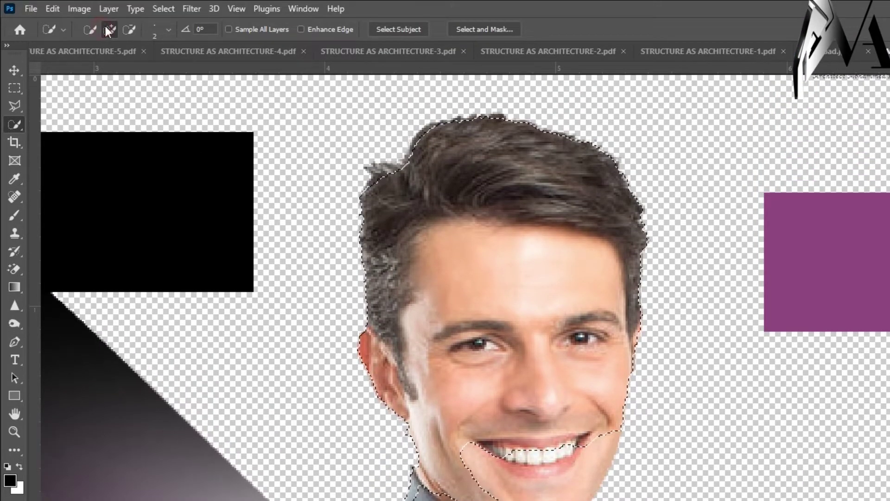
{"action": "left_click_drag", "start_coordinate": [510, 376], "coordinate": [483, 325]}
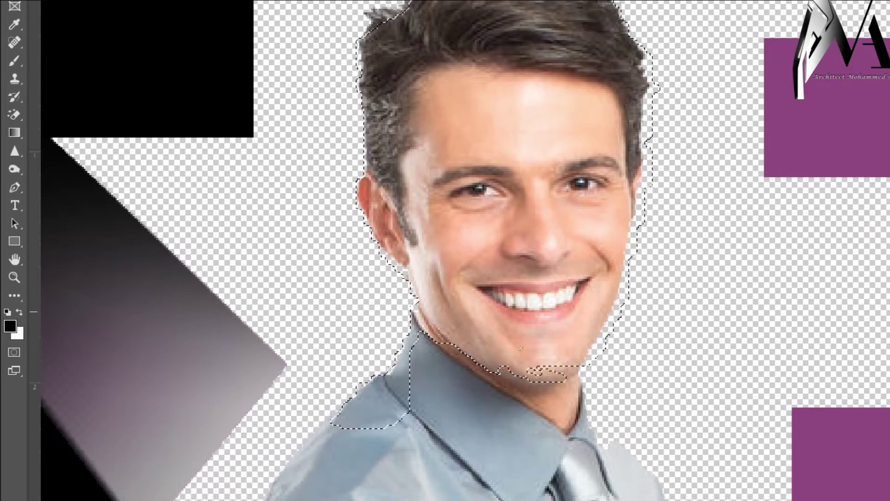
{"action": "left_click_drag", "start_coordinate": [520, 348], "coordinate": [574, 409]}
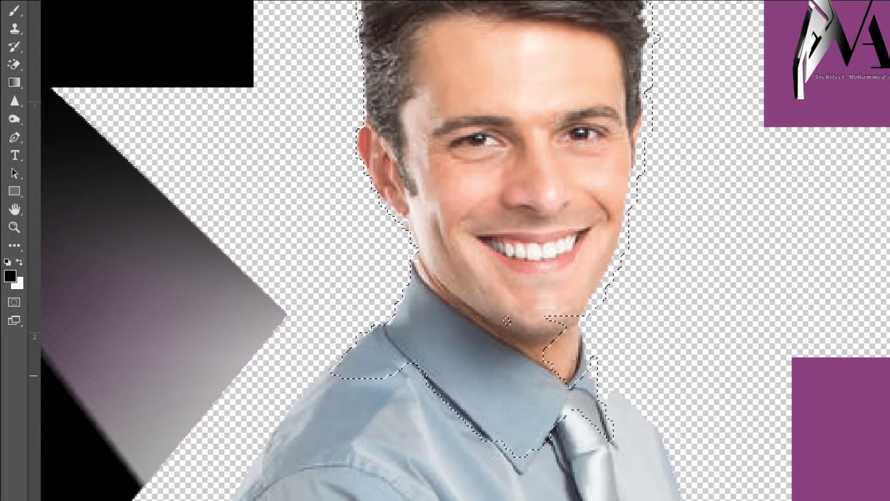
{"action": "left_click", "coordinate": [538, 356]}
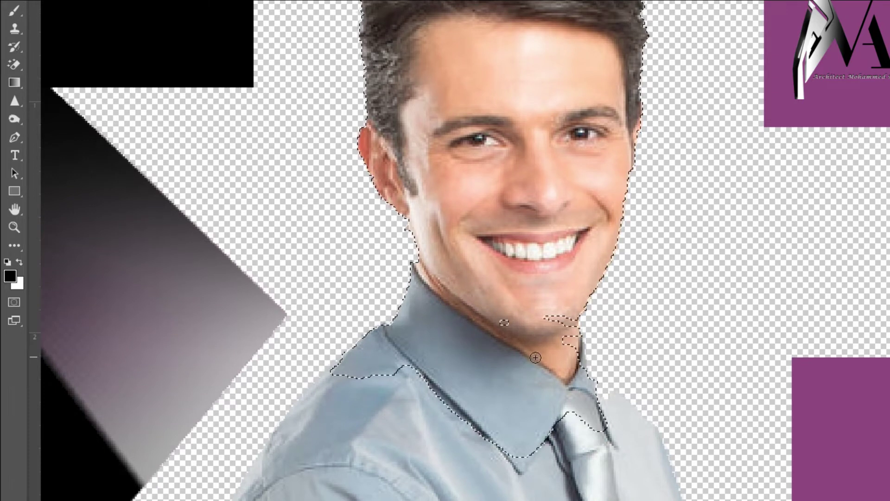
{"action": "key", "text": "bracketright"}
{"action": "key", "text": "bracketright"}
{"action": "key", "text": "bracketright"}
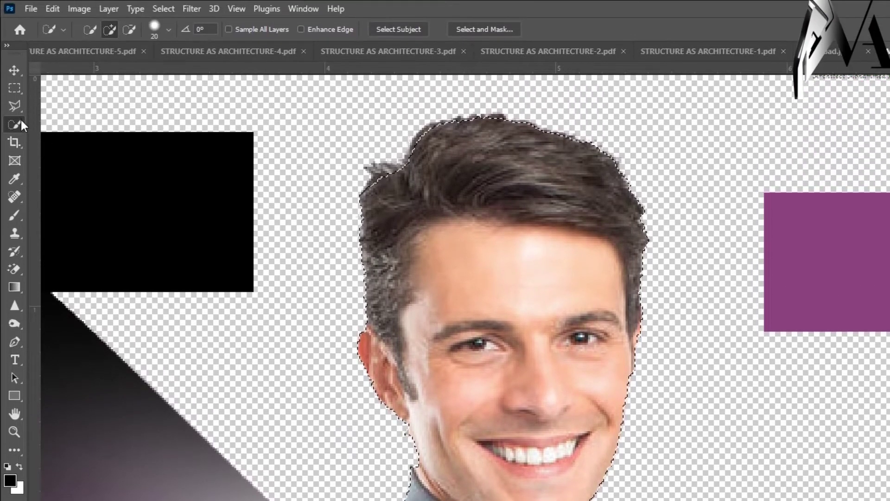
- Intersect the selection with a four-sided Polygonal Lasso outline running from eye level up across the man's hair
{"action": "left_click", "coordinate": [16, 106]}
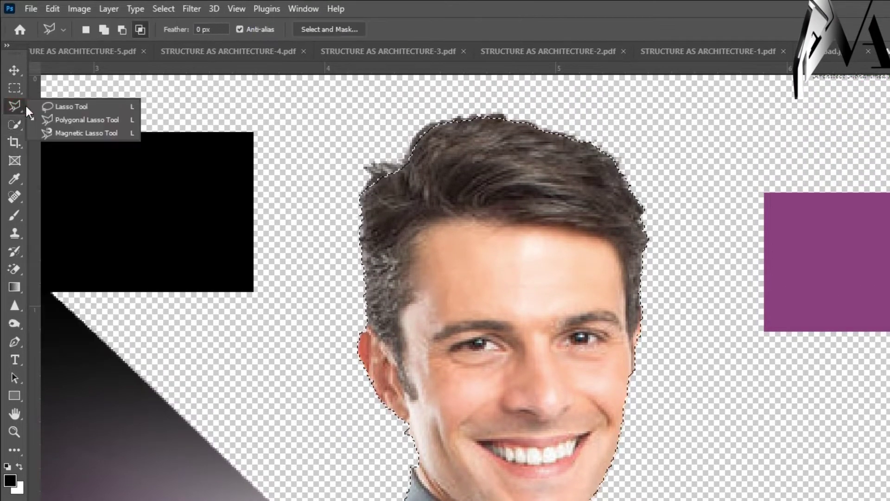
{"action": "left_click", "coordinate": [64, 120]}
{"action": "left_click", "coordinate": [300, 337]}
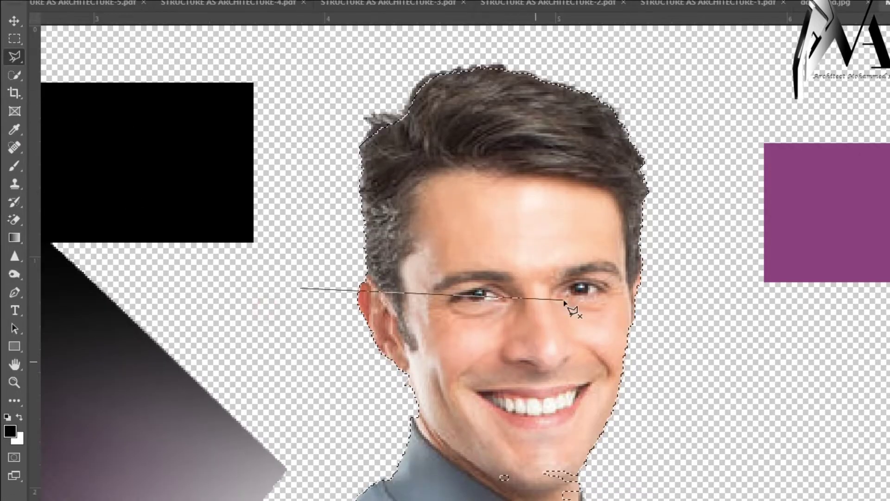
{"action": "left_click", "coordinate": [573, 335]}
{"action": "left_click", "coordinate": [648, 208]}
{"action": "left_click", "coordinate": [306, 108]}
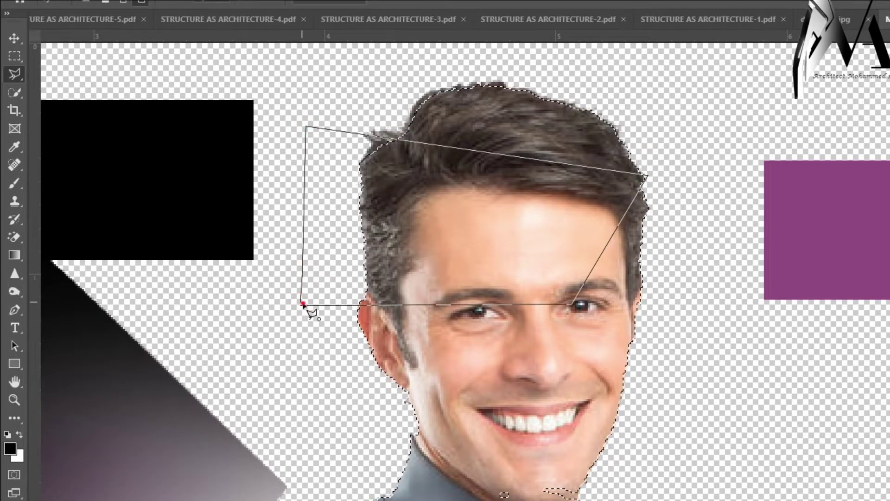
{"action": "left_click", "coordinate": [303, 305]}
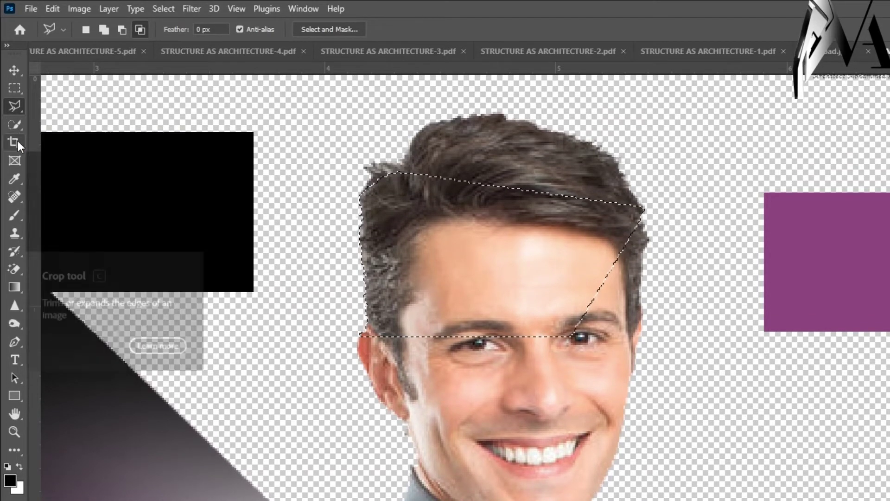
- Start a crop framed by the selected part of the head, clear the selection, and leave the crop unapplied
{"action": "left_click", "coordinate": [18, 141]}
{"action": "left_click", "coordinate": [76, 142]}
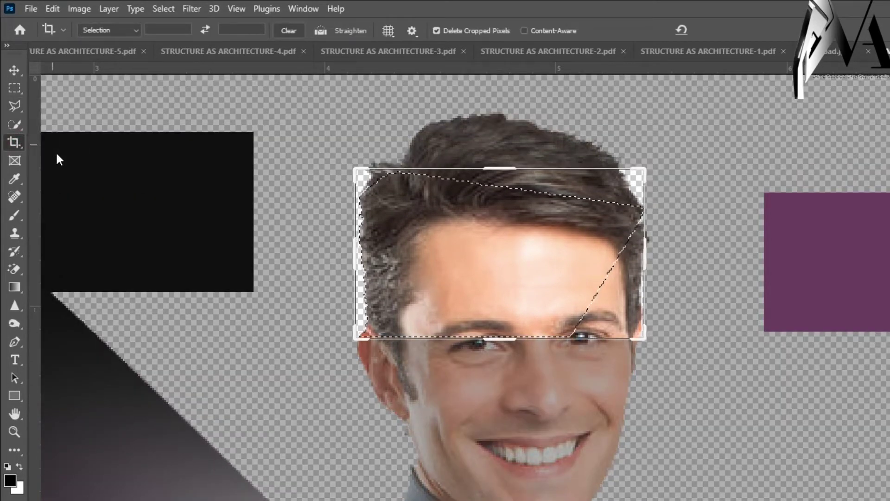
{"action": "key", "text": "ctrl"}
{"action": "key", "text": "ctrl+d"}
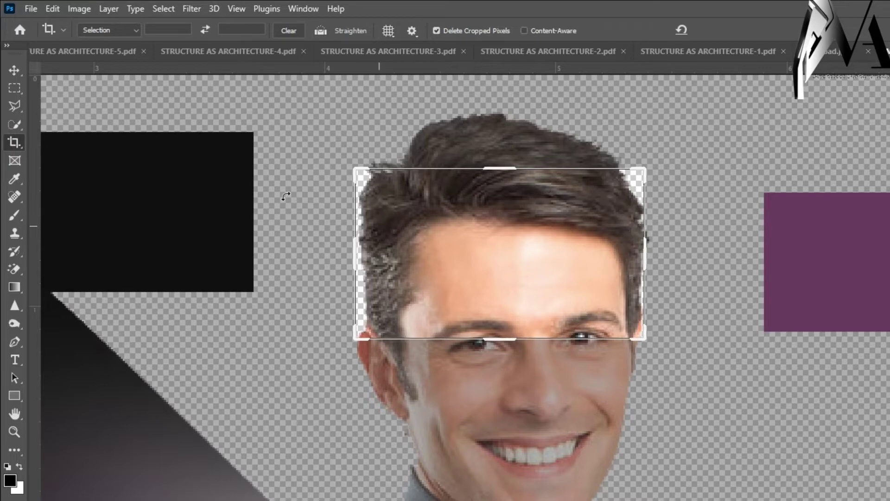
{"action": "left_click", "coordinate": [20, 71]}
{"action": "scroll", "coordinate": [480, 361], "scroll_direction": "down", "scroll_amount": 1}
{"action": "scroll", "coordinate": [480, 361], "scroll_direction": "up", "scroll_amount": 1}
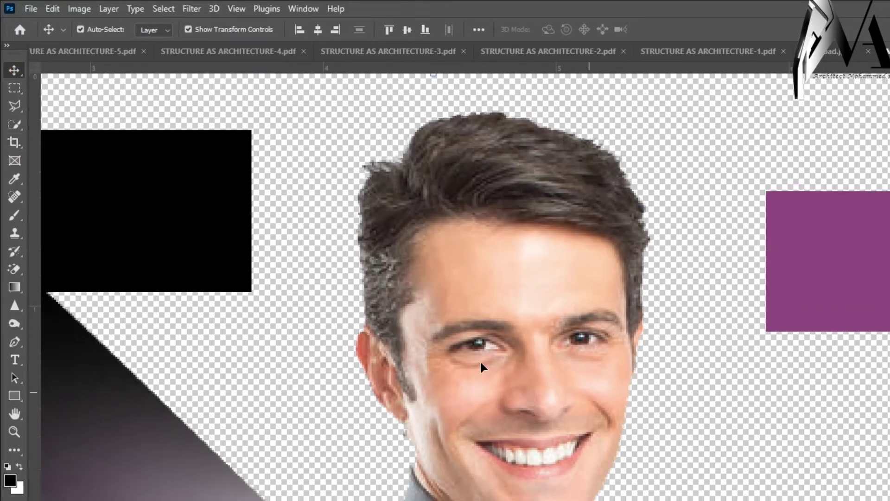
- Crop the image to a frame around the man's head and shirt collar with the Crop tool and apply it
{"action": "scroll", "coordinate": [480, 361], "scroll_direction": "down", "scroll_amount": 4}
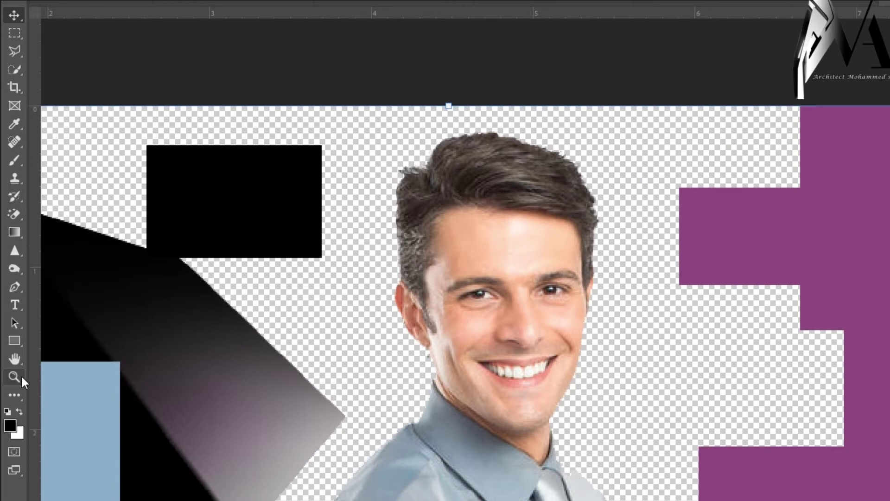
{"action": "left_click", "coordinate": [19, 392]}
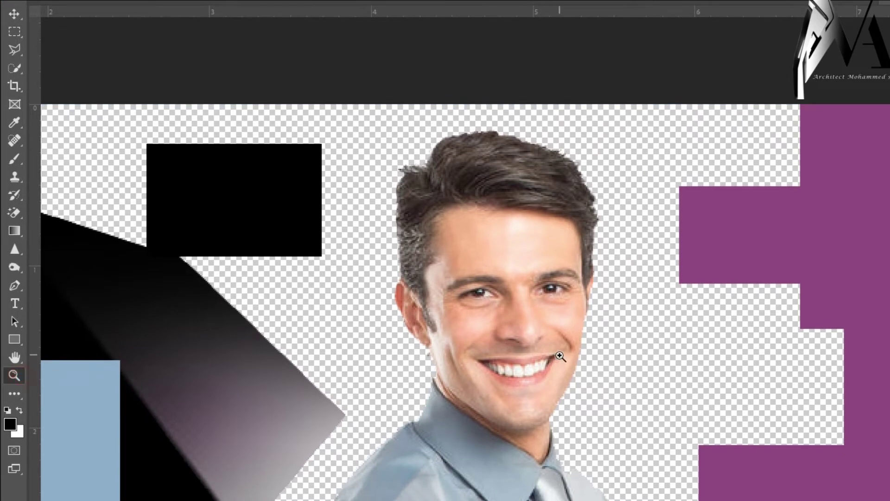
{"action": "left_click_drag", "start_coordinate": [559, 377], "coordinate": [516, 399]}
{"action": "left_click", "coordinate": [21, 142]}
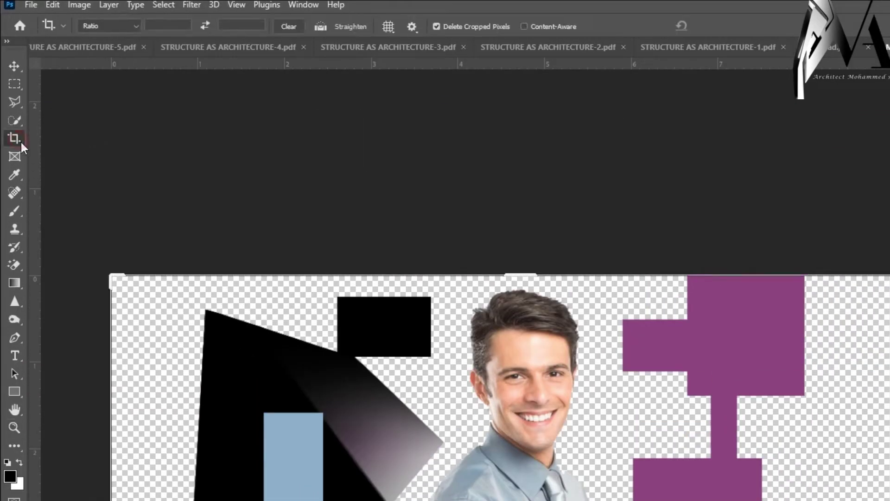
{"action": "right_click", "coordinate": [21, 142]}
{"action": "left_click", "coordinate": [76, 141]}
{"action": "scroll", "coordinate": [594, 318], "scroll_direction": "down", "scroll_amount": 5}
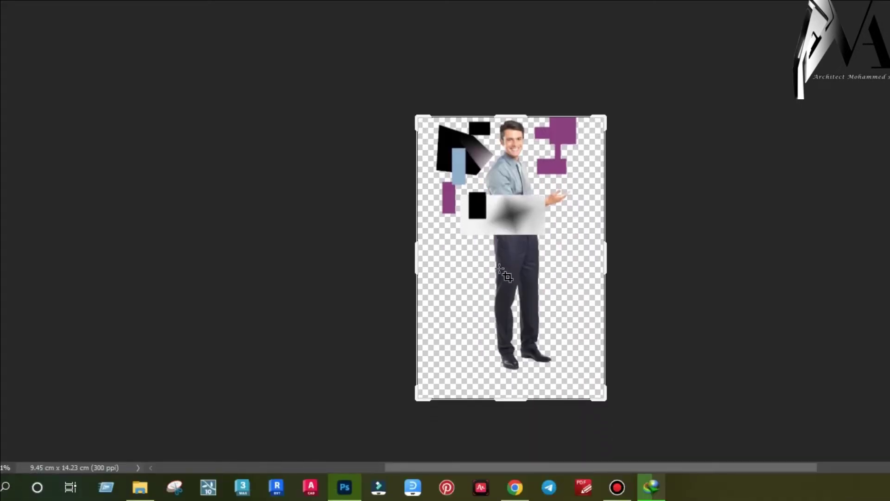
{"action": "scroll", "coordinate": [545, 299], "scroll_direction": "down", "scroll_amount": 2}
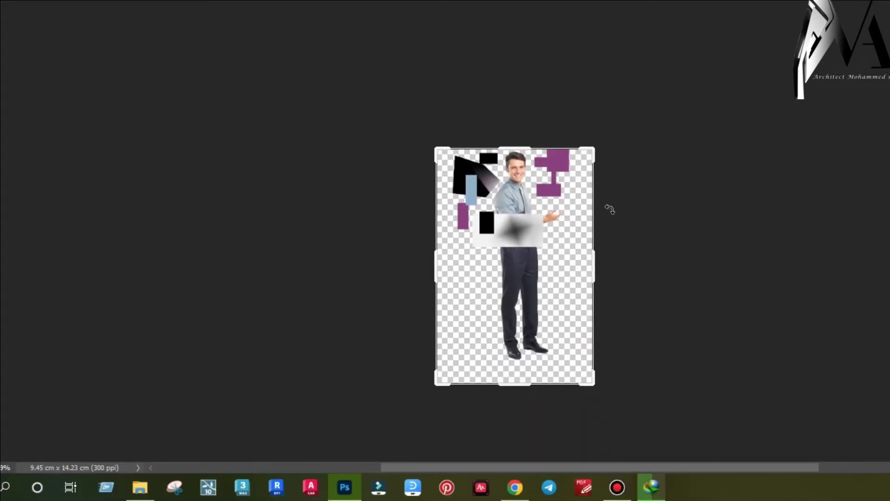
{"action": "scroll", "coordinate": [519, 218], "scroll_direction": "up", "scroll_amount": 4}
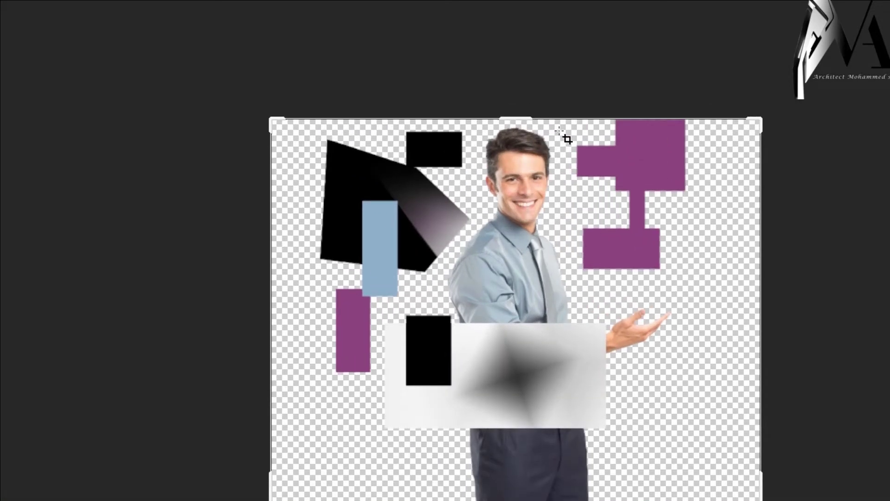
{"action": "left_click_drag", "start_coordinate": [563, 130], "coordinate": [474, 236]}
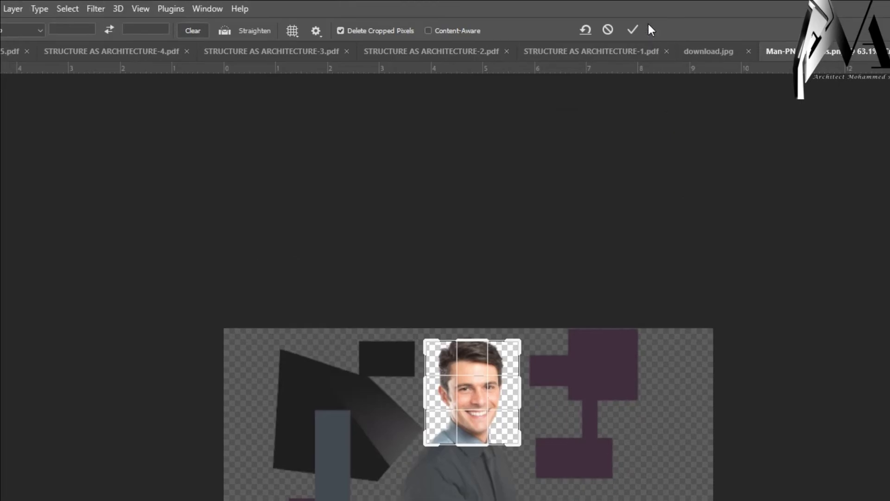
{"action": "left_click", "coordinate": [634, 30]}
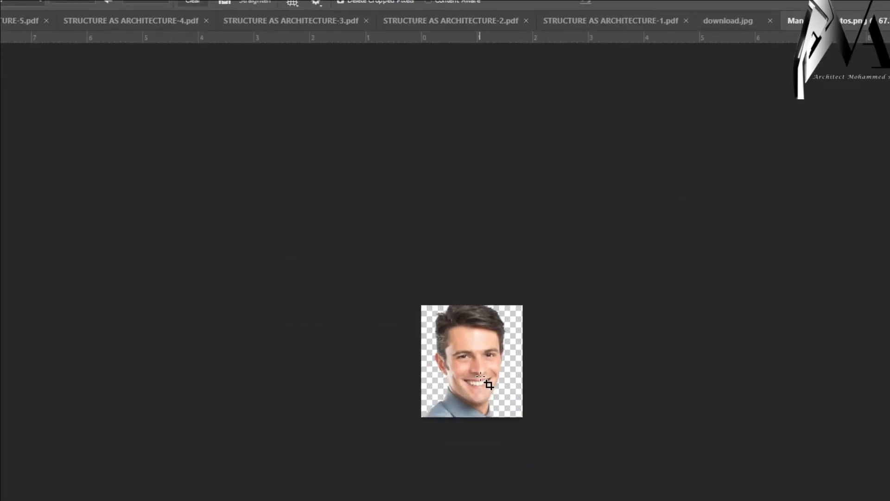
{"action": "scroll", "coordinate": [480, 376], "scroll_direction": "up", "scroll_amount": 4}
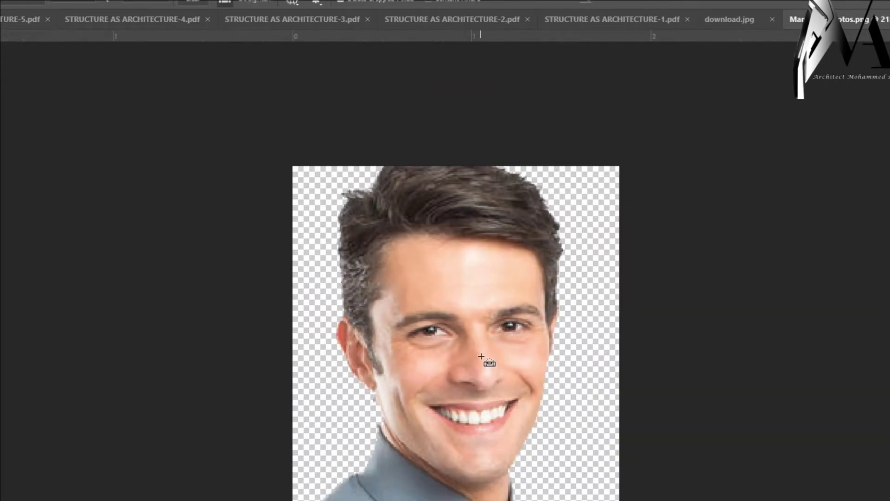
- Undo the crop around the man's head
{"action": "key", "text": "ctrl+z"}
{"action": "scroll", "coordinate": [418, 327], "scroll_direction": "down", "scroll_amount": 2}
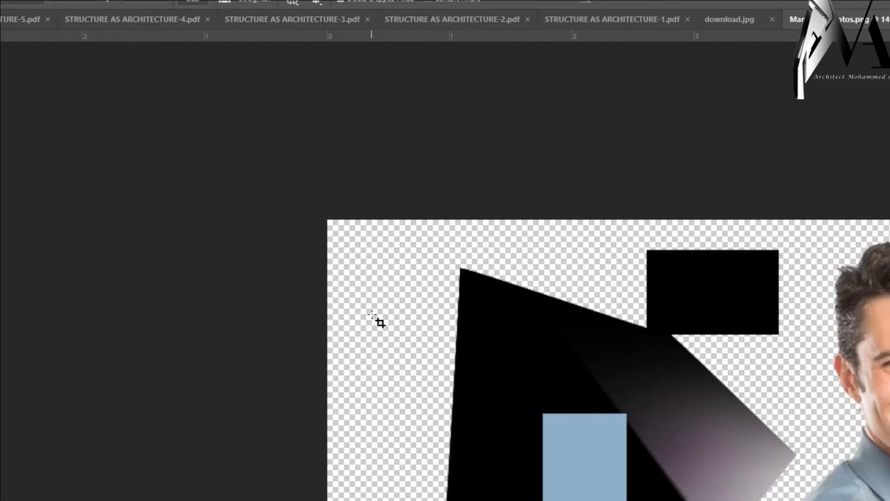
{"action": "scroll", "coordinate": [373, 315], "scroll_direction": "down", "scroll_amount": 5}
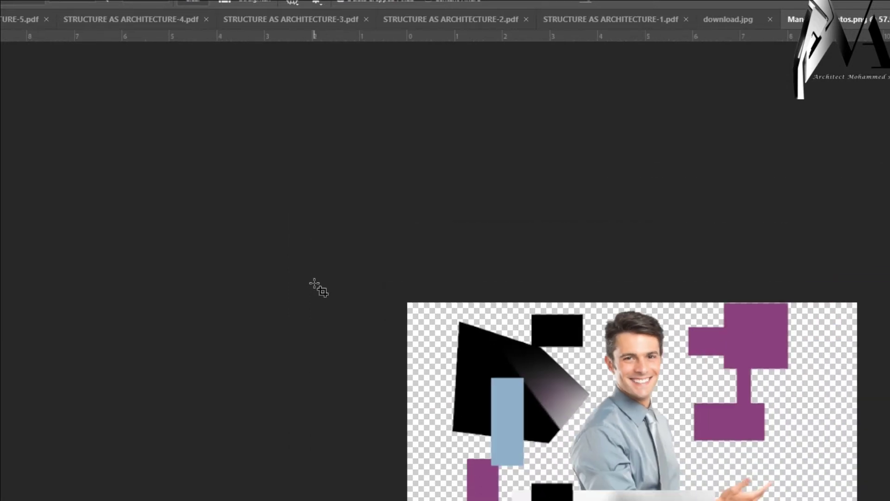
{"action": "scroll", "coordinate": [315, 287], "scroll_direction": "down", "scroll_amount": 6}
{"action": "scroll", "coordinate": [574, 390], "scroll_direction": "up", "scroll_amount": 7}
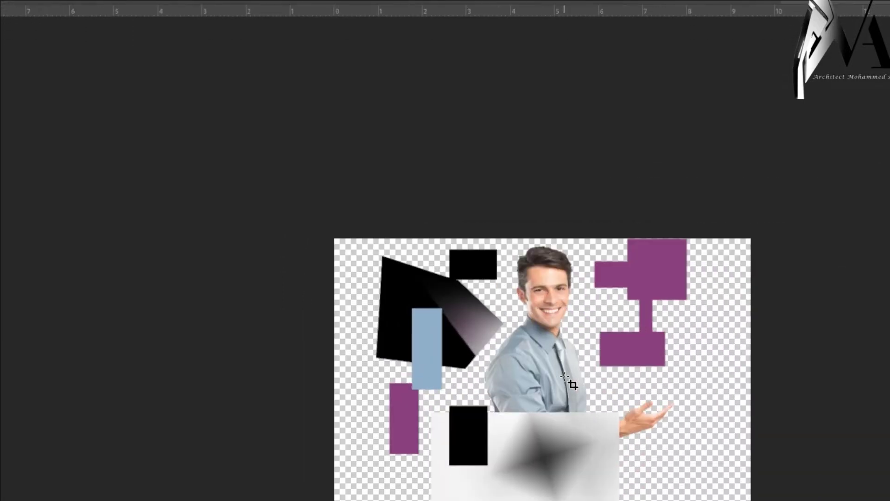
- Extend the canvas above the man and out to both sides with the Crop tool, and apply the crop
{"action": "left_click", "coordinate": [565, 374]}
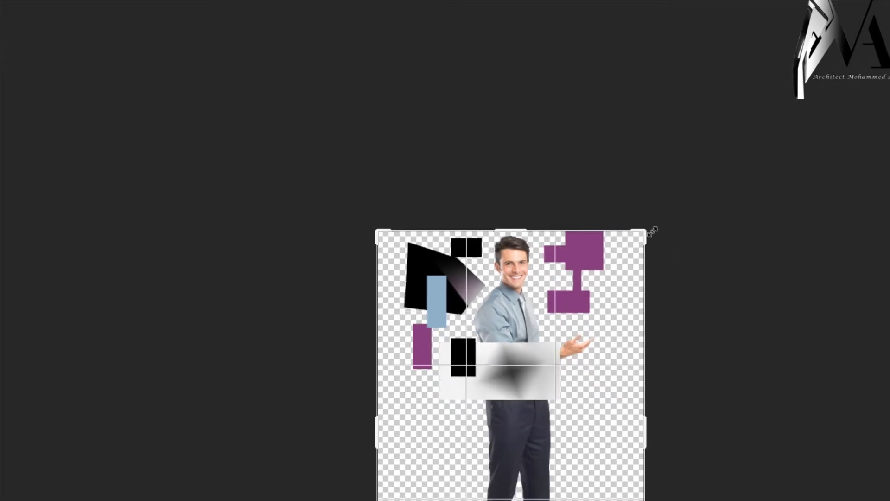
{"action": "left_click_drag", "start_coordinate": [652, 231], "coordinate": [600, 126]}
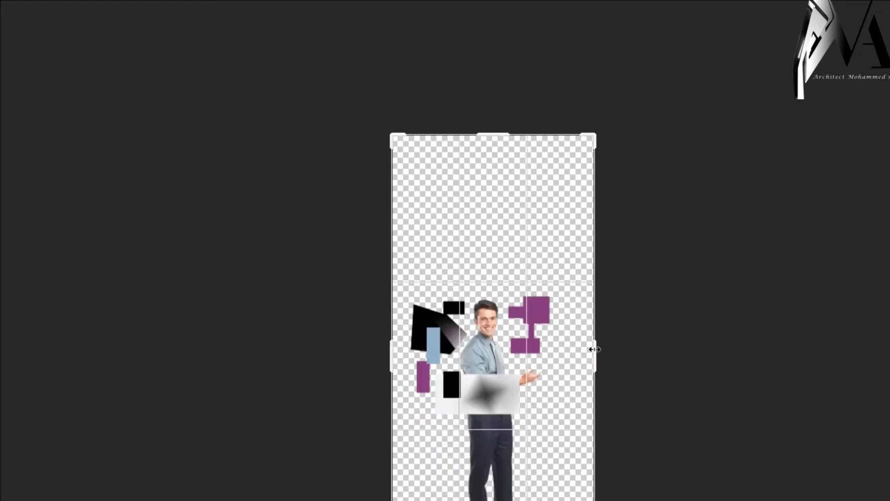
{"action": "left_click_drag", "start_coordinate": [594, 348], "coordinate": [666, 350]}
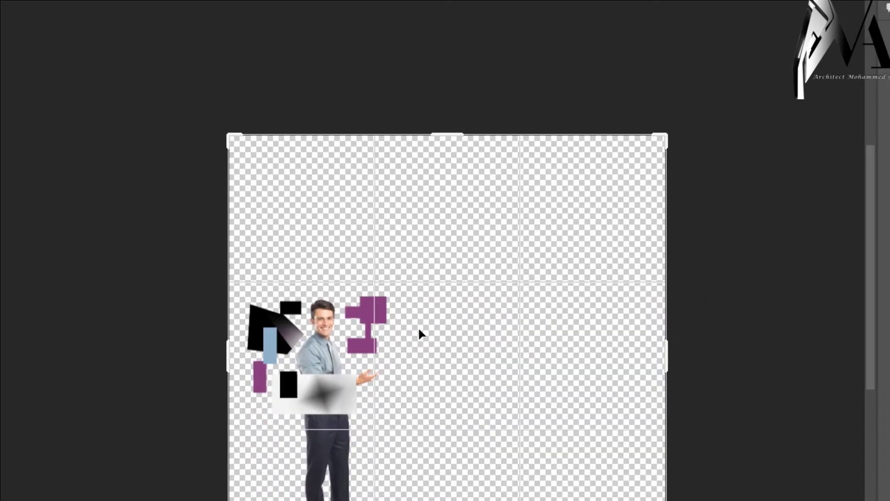
{"action": "left_click_drag", "start_coordinate": [234, 354], "coordinate": [223, 354]}
{"action": "key", "text": "Return"}
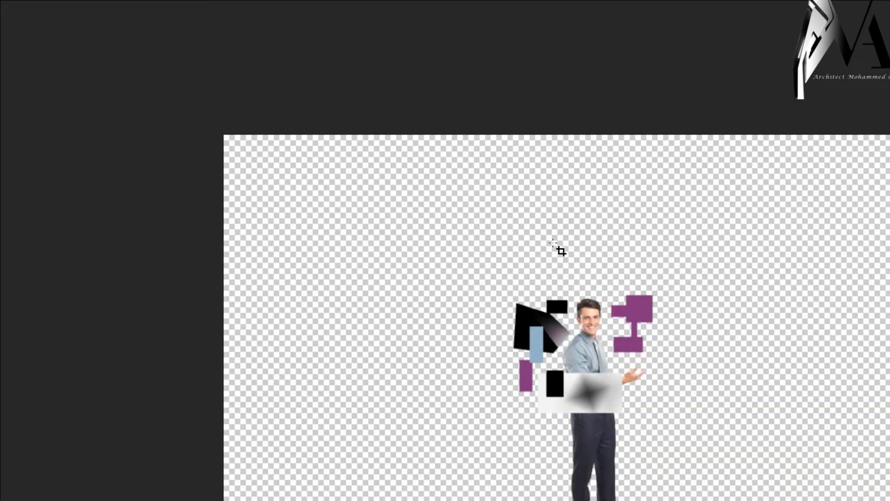
- Switch the ruler units to inches and back to centimeters
{"action": "scroll", "coordinate": [511, 245], "scroll_direction": "down", "scroll_amount": 1}
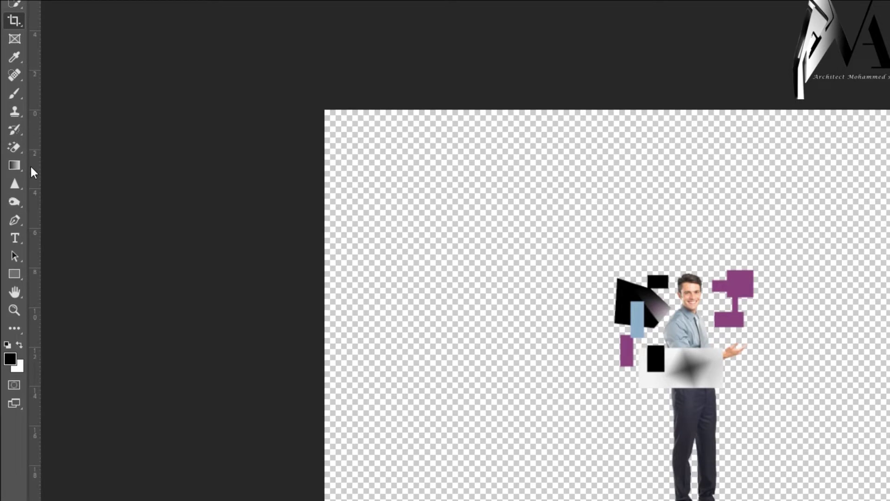
{"action": "key", "text": "ctrl+r"}
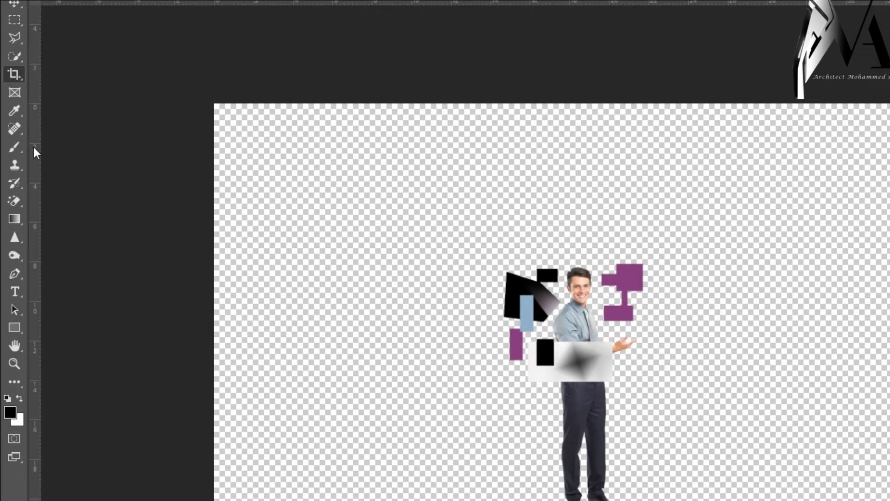
{"action": "right_click", "coordinate": [33, 147]}
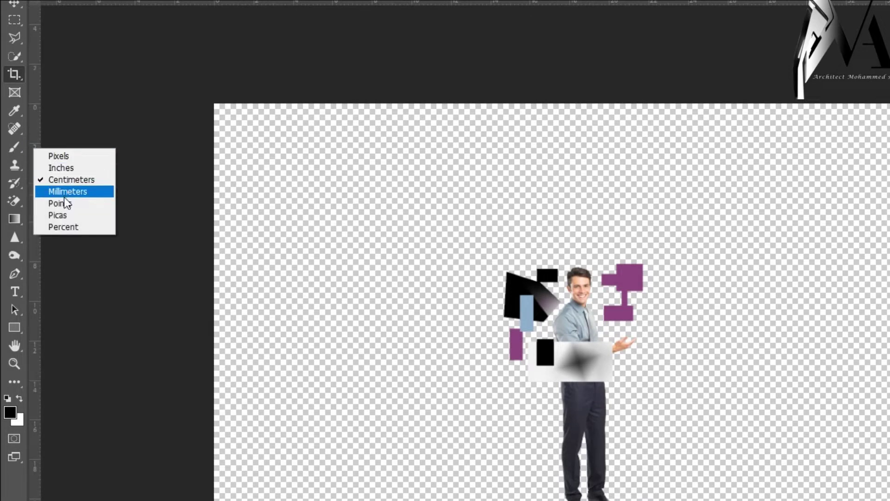
{"action": "left_click", "coordinate": [75, 168]}
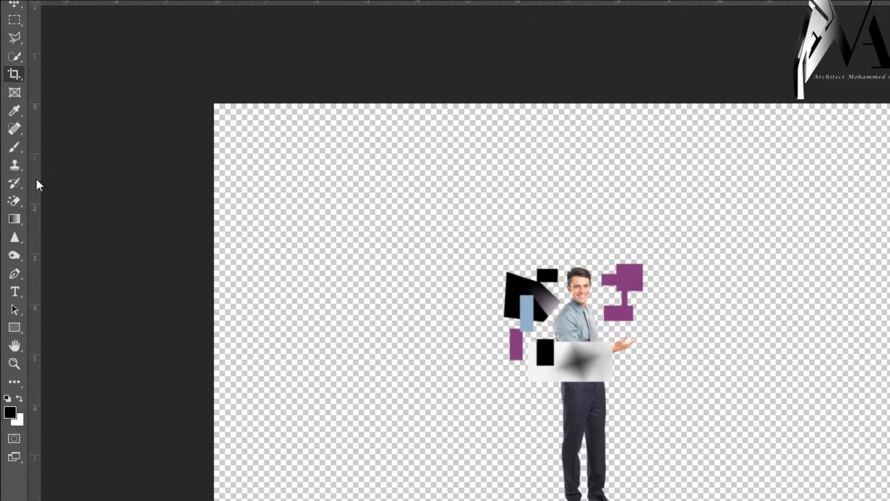
{"action": "right_click", "coordinate": [35, 179]}
{"action": "left_click", "coordinate": [62, 211]}
- Place a vertical guide at about 12 cm and a horizontal guide at about 4 cm on the canvas
{"action": "left_click_drag", "start_coordinate": [30, 198], "coordinate": [454, 297]}
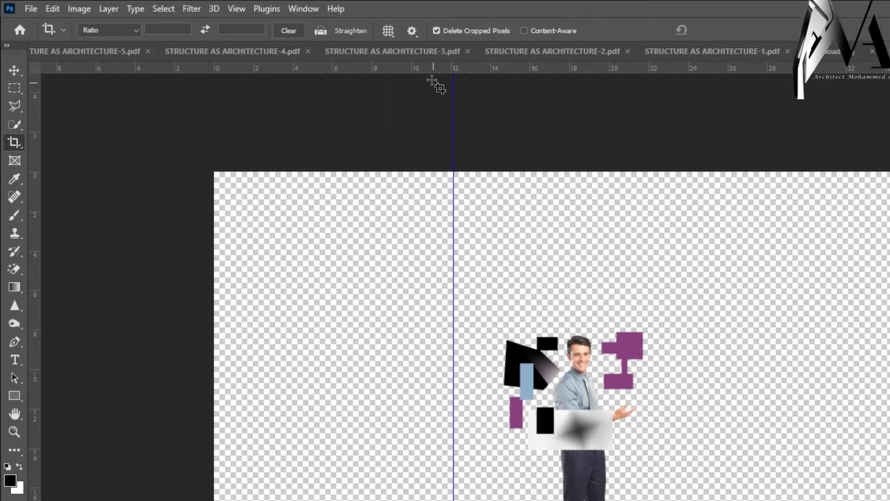
{"action": "left_click_drag", "start_coordinate": [434, 72], "coordinate": [440, 257]}
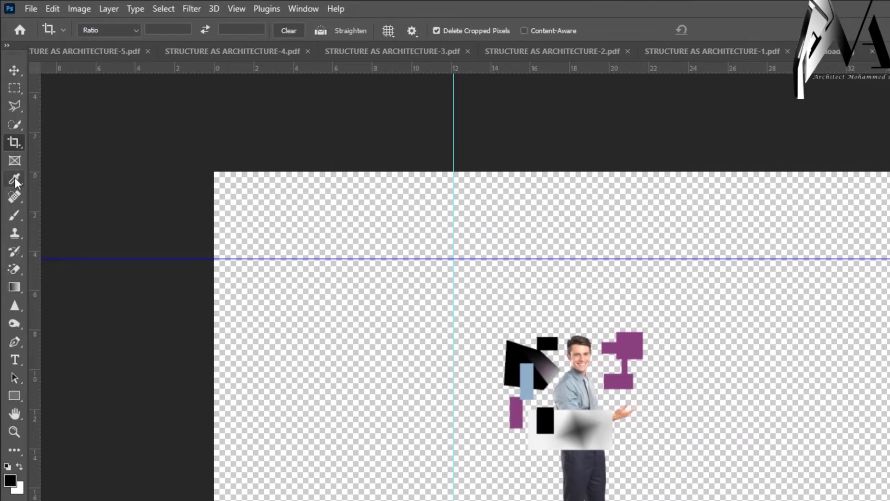
- Activate the Slice Tool and view the slice commands available on the canvas without applying any
{"action": "right_click", "coordinate": [20, 140]}
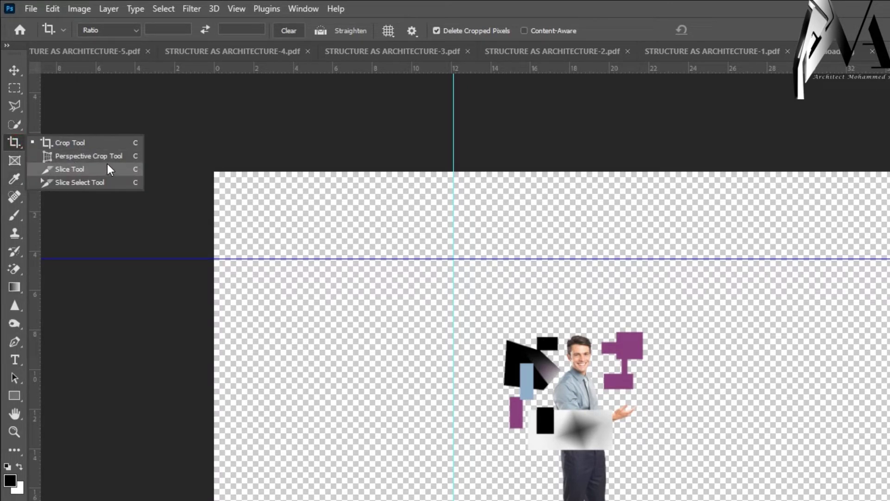
{"action": "left_click", "coordinate": [70, 169]}
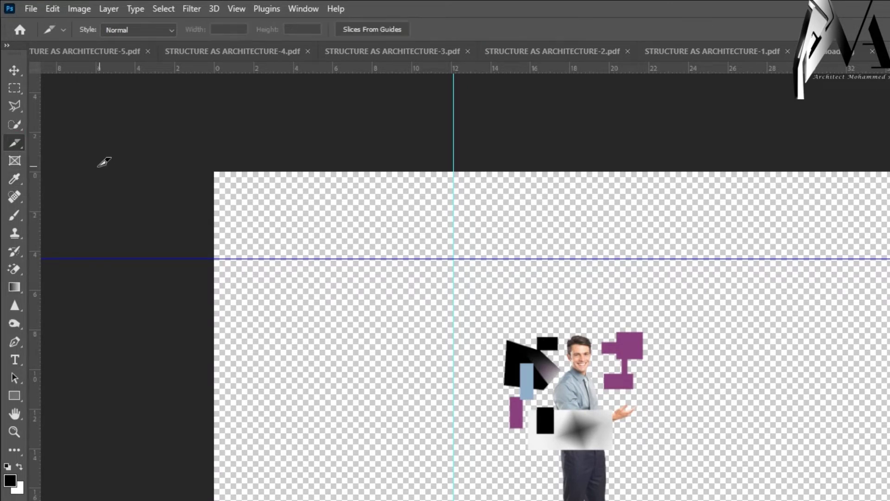
{"action": "right_click", "coordinate": [317, 262]}
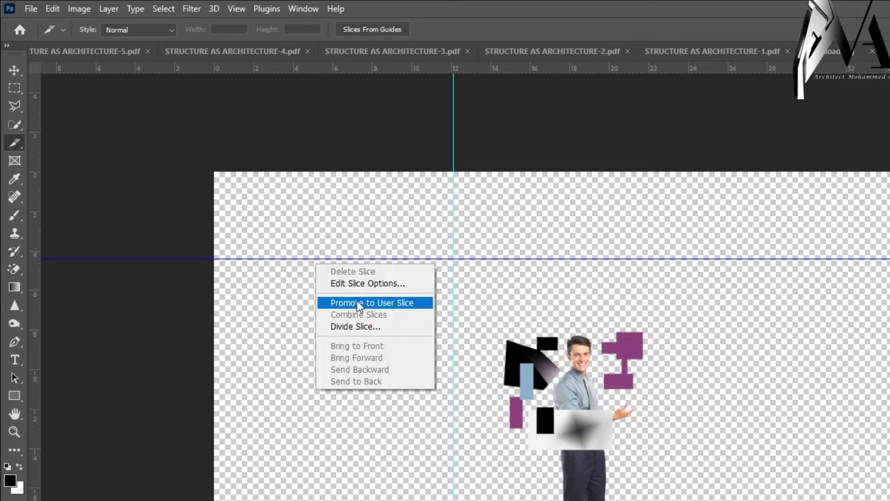
{"action": "left_click", "coordinate": [12, 72]}
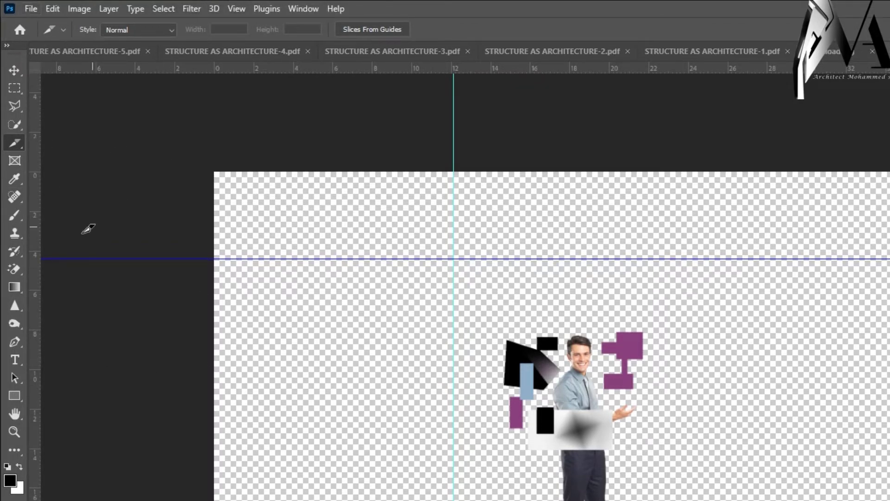
- Sample the skin colour of the man's forehead and then the purple shape's colour as foreground colour with the Eyedropper Tool
{"action": "left_click", "coordinate": [14, 182]}
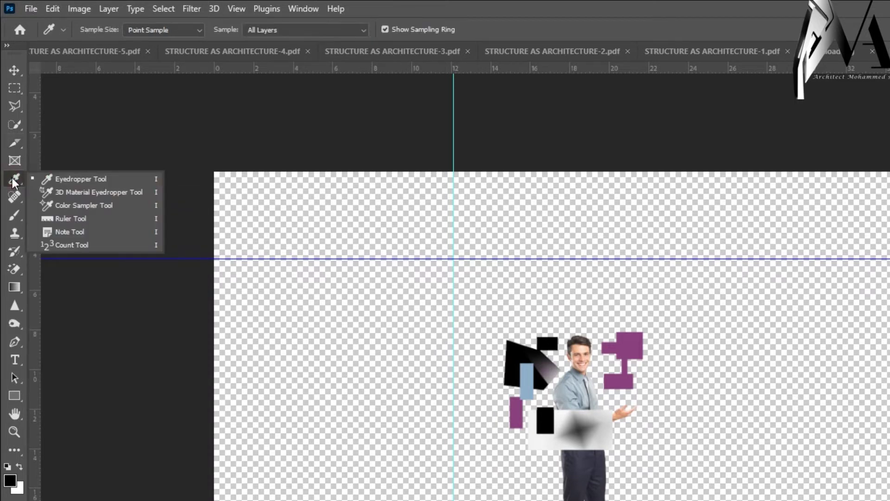
{"action": "left_click", "coordinate": [81, 182]}
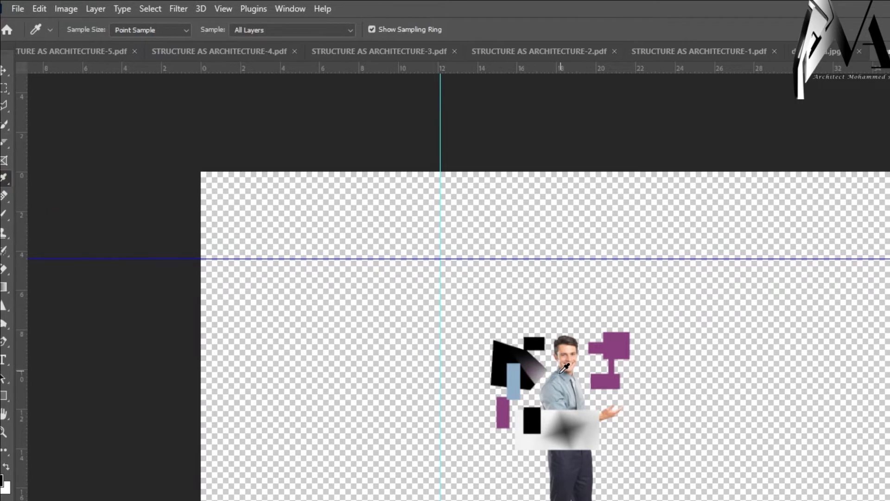
{"action": "scroll", "coordinate": [577, 374], "scroll_direction": "down", "scroll_amount": 1}
{"action": "scroll", "coordinate": [558, 366], "scroll_direction": "up", "scroll_amount": 5}
{"action": "scroll", "coordinate": [563, 362], "scroll_direction": "down", "scroll_amount": 2}
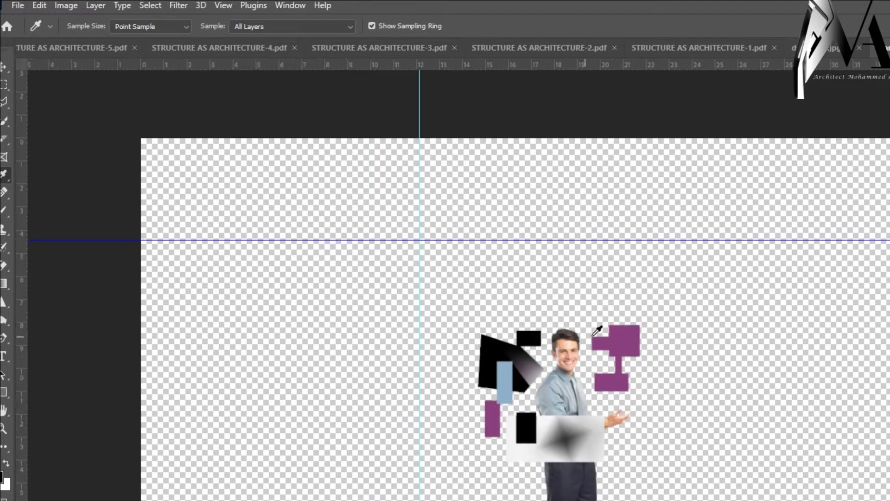
{"action": "scroll", "coordinate": [559, 299], "scroll_direction": "up", "scroll_amount": 5}
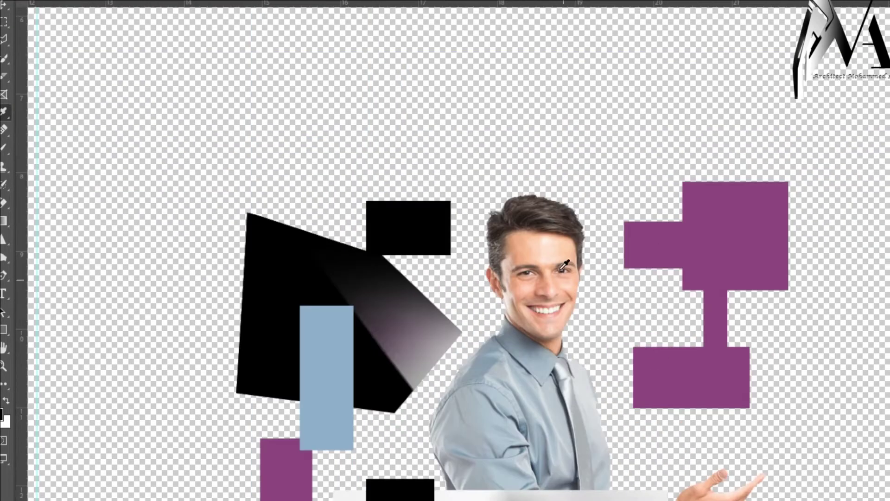
{"action": "mouse_move", "coordinate": [535, 254]}
{"action": "left_mouse_down"}
{"action": "mouse_move", "coordinate": [528, 250]}
{"action": "mouse_move", "coordinate": [551, 255]}
{"action": "left_mouse_up"}
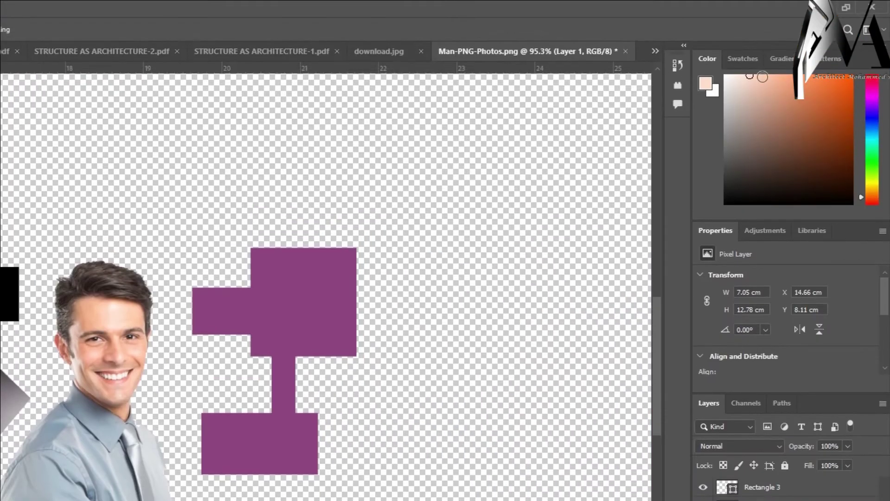
{"action": "left_click_drag", "start_coordinate": [263, 294], "coordinate": [283, 299]}
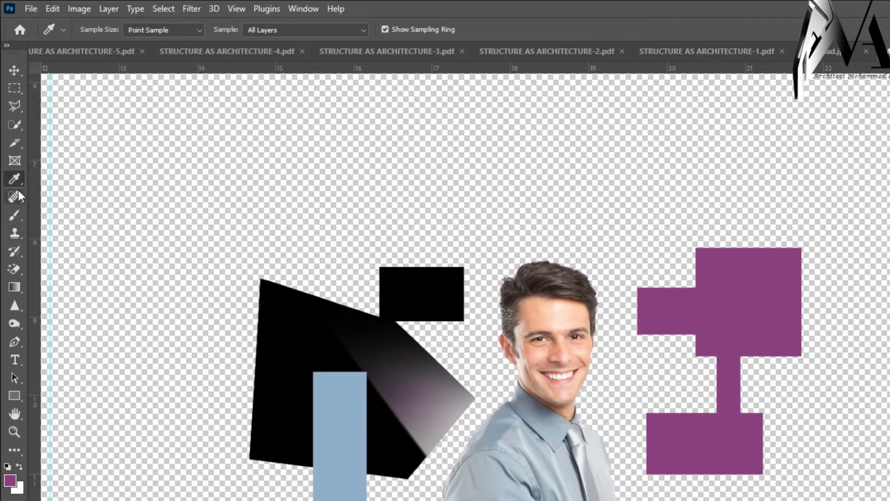
- View the Eyedropper and healing tool variants, including the Healing Brush and Spot Healing Brush
{"action": "right_click", "coordinate": [17, 182]}
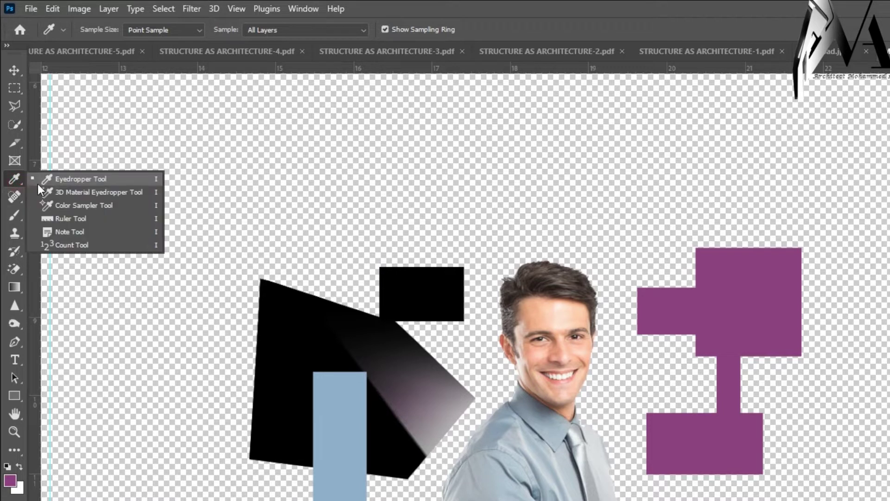
{"action": "left_click", "coordinate": [77, 181]}
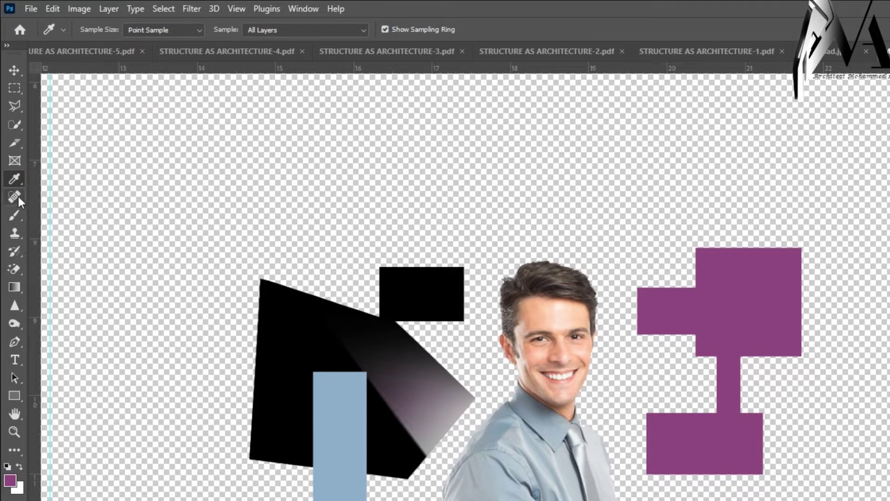
{"action": "left_click", "coordinate": [18, 196]}
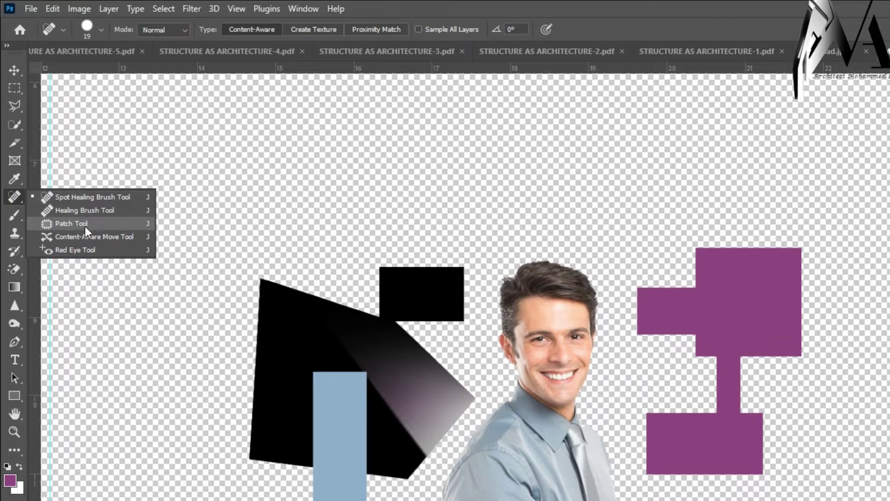
{"action": "left_click", "coordinate": [85, 213]}
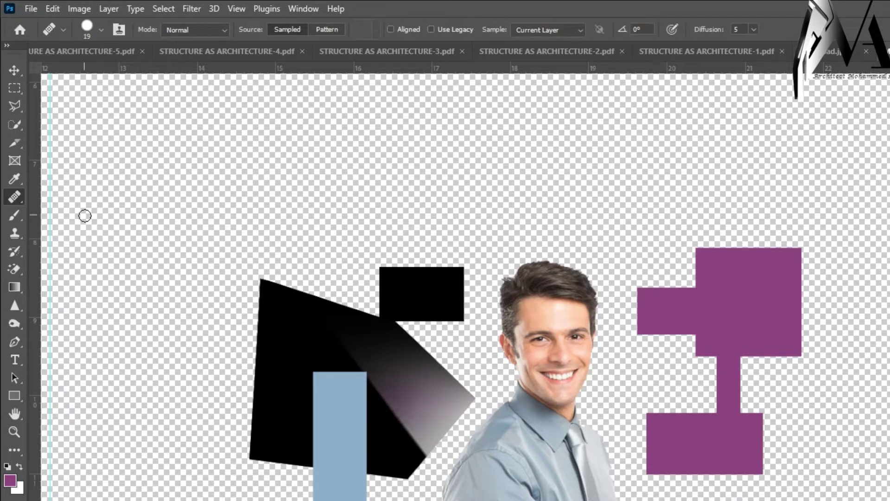
{"action": "left_click", "coordinate": [20, 196]}
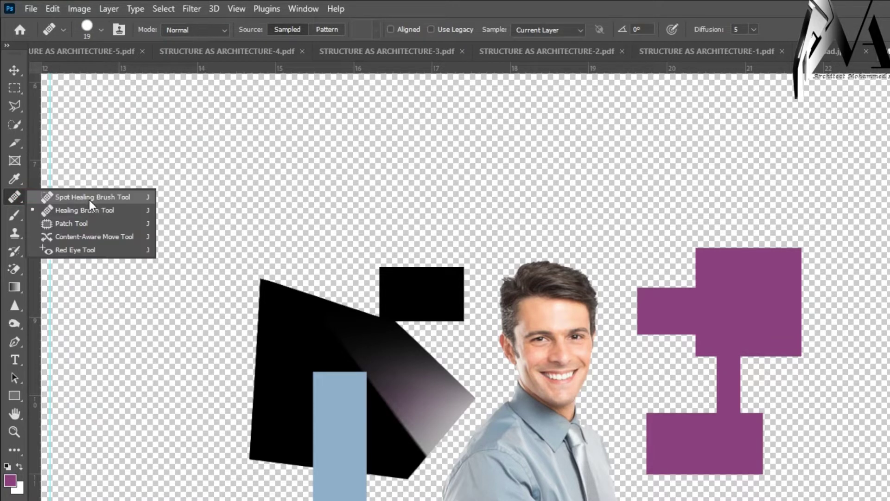
{"action": "left_click", "coordinate": [116, 214]}
- Paint over one of the man's eyebrows and the forehead above it with the Spot Healing Brush Tool in Content-Aware mode
{"action": "scroll", "coordinate": [576, 338], "scroll_direction": "up", "scroll_amount": 3}
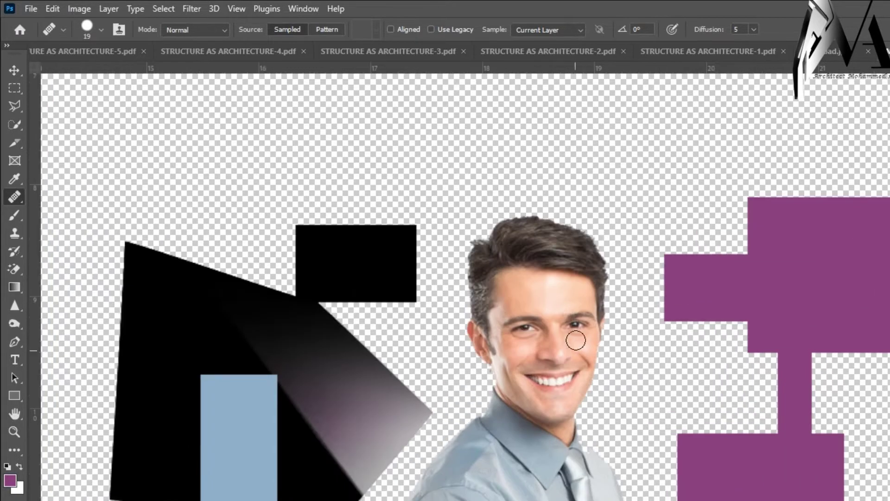
{"action": "left_click", "coordinate": [15, 70]}
{"action": "left_click_drag", "start_coordinate": [196, 68], "coordinate": [196, 169]}
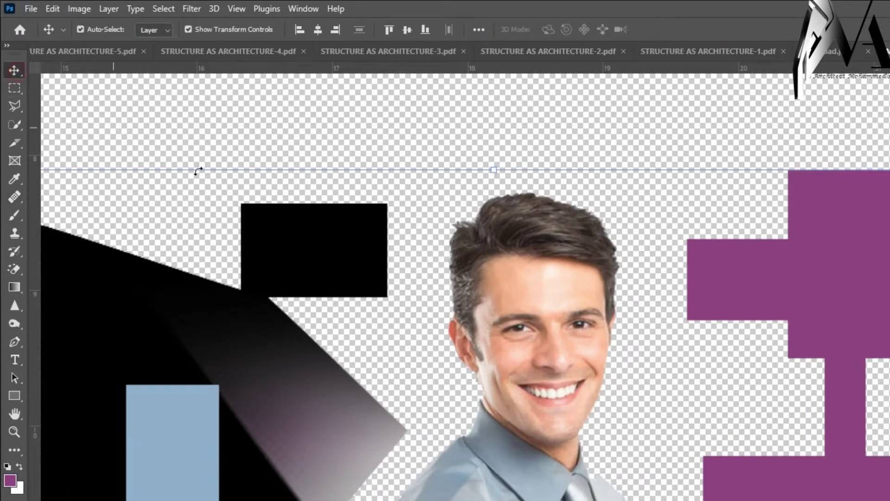
{"action": "scroll", "coordinate": [533, 293], "scroll_direction": "up", "scroll_amount": 3}
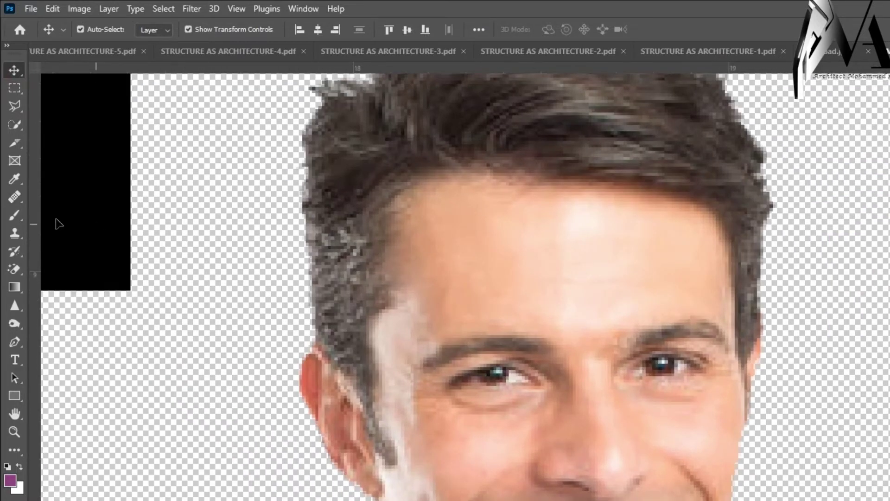
{"action": "left_click", "coordinate": [21, 194]}
{"action": "left_click", "coordinate": [57, 198]}
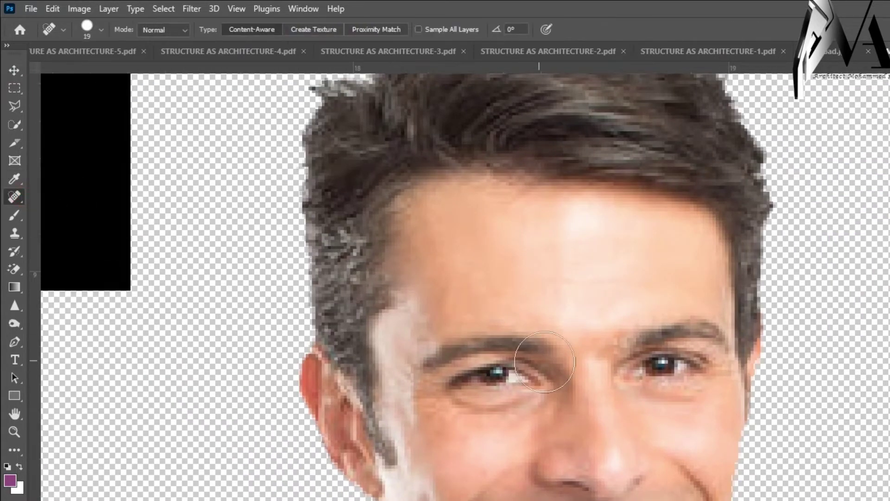
{"action": "left_click_drag", "start_coordinate": [573, 334], "coordinate": [573, 259]}
{"action": "left_click_drag", "start_coordinate": [546, 338], "coordinate": [464, 287]}
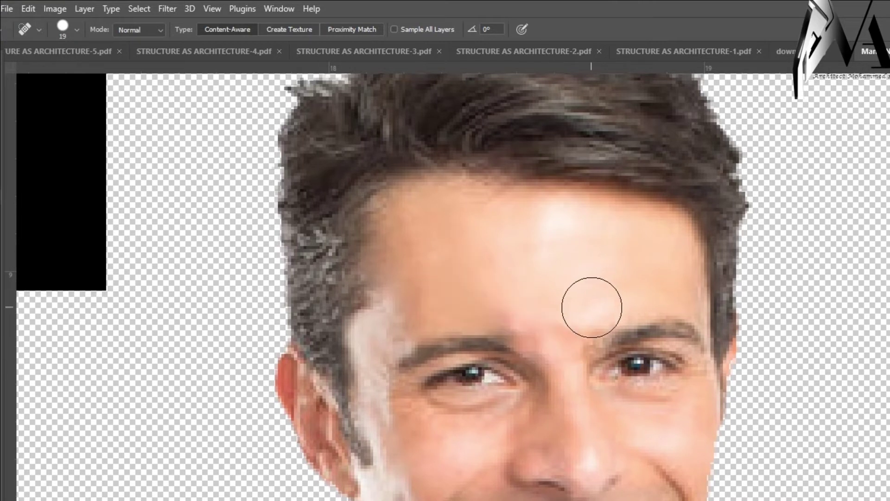
{"action": "mouse_move", "coordinate": [591, 304]}
{"action": "left_mouse_down"}
{"action": "mouse_move", "coordinate": [537, 279]}
{"action": "mouse_move", "coordinate": [432, 285]}
{"action": "left_mouse_up"}
{"action": "left_click_drag", "start_coordinate": [526, 320], "coordinate": [422, 305]}
{"action": "left_click_drag", "start_coordinate": [538, 335], "coordinate": [394, 328]}
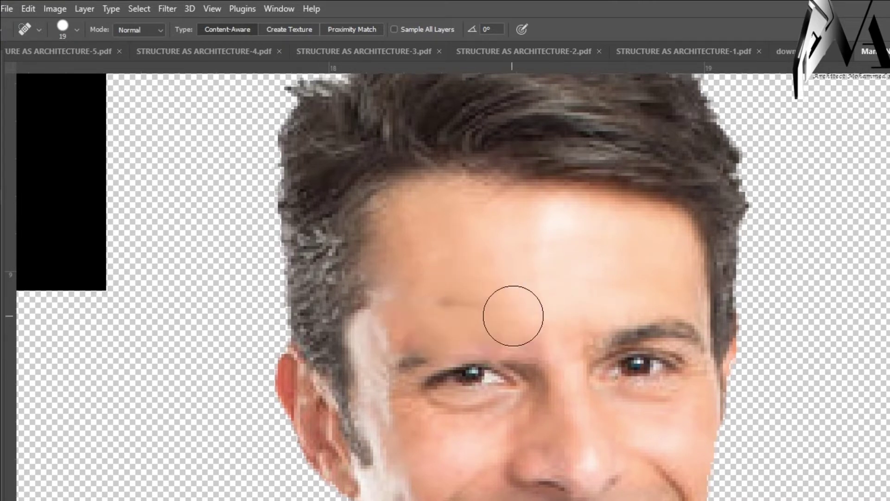
{"action": "left_click_drag", "start_coordinate": [504, 317], "coordinate": [396, 315]}
{"action": "left_click_drag", "start_coordinate": [531, 305], "coordinate": [391, 307]}
{"action": "left_click_drag", "start_coordinate": [556, 259], "coordinate": [407, 258]}
{"action": "left_click_drag", "start_coordinate": [521, 242], "coordinate": [430, 238]}
{"action": "left_click_drag", "start_coordinate": [513, 231], "coordinate": [426, 224]}
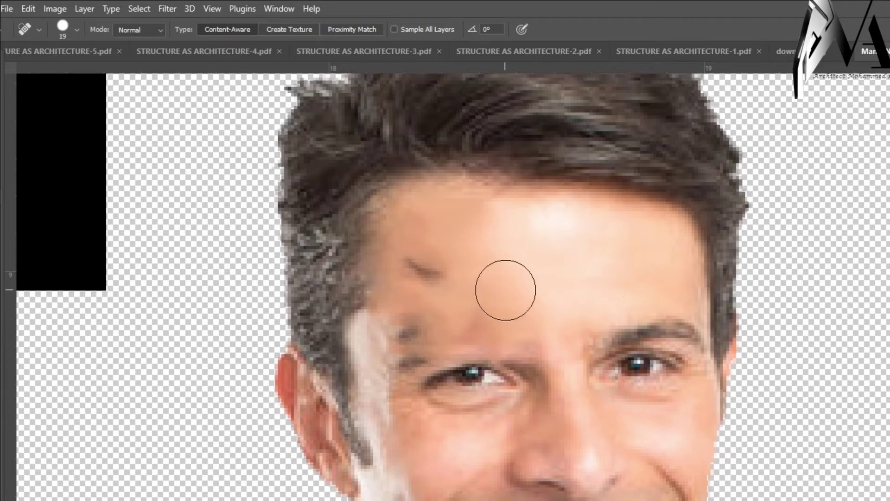
{"action": "left_click_drag", "start_coordinate": [506, 290], "coordinate": [549, 277]}
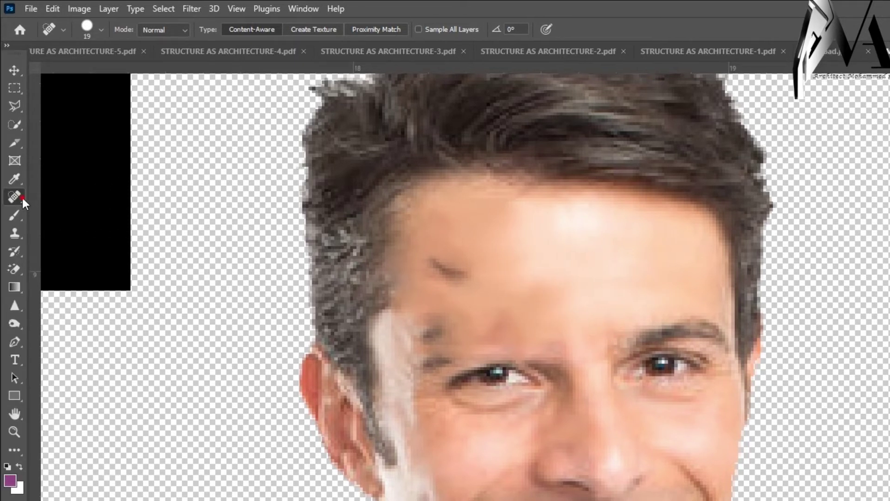
- Sample clean forehead skin with the Healing Brush Tool and retouch the dark mark on the forehead
{"action": "right_click", "coordinate": [23, 197]}
{"action": "left_click", "coordinate": [62, 209]}
{"action": "left_click", "coordinate": [443, 294]}
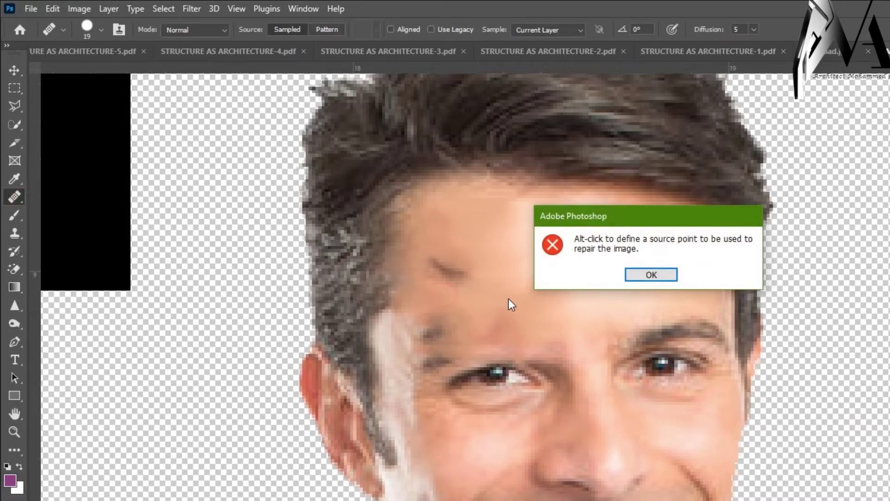
{"action": "left_click", "coordinate": [651, 275]}
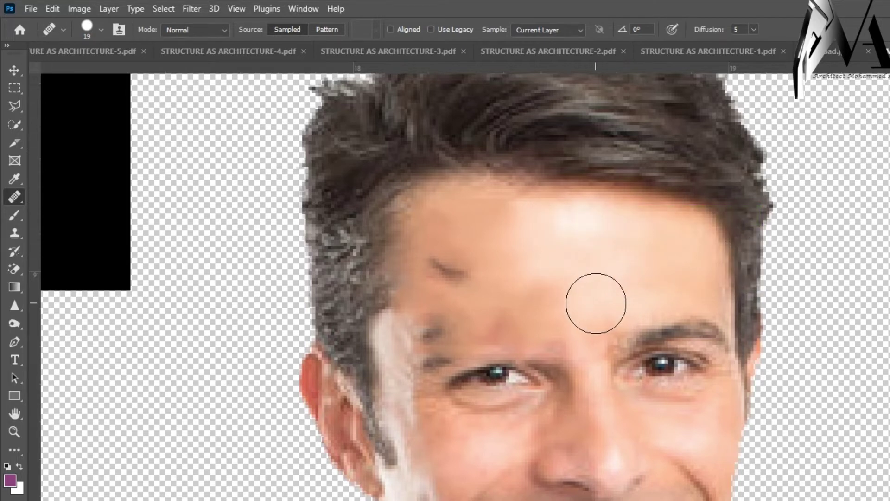
{"action": "left_click", "coordinate": [553, 300], "text": "alt"}
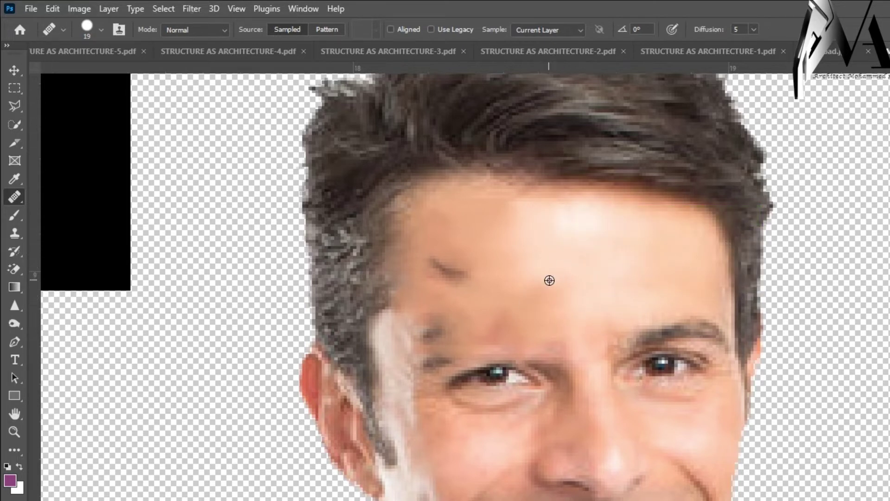
{"action": "left_click", "coordinate": [459, 268]}
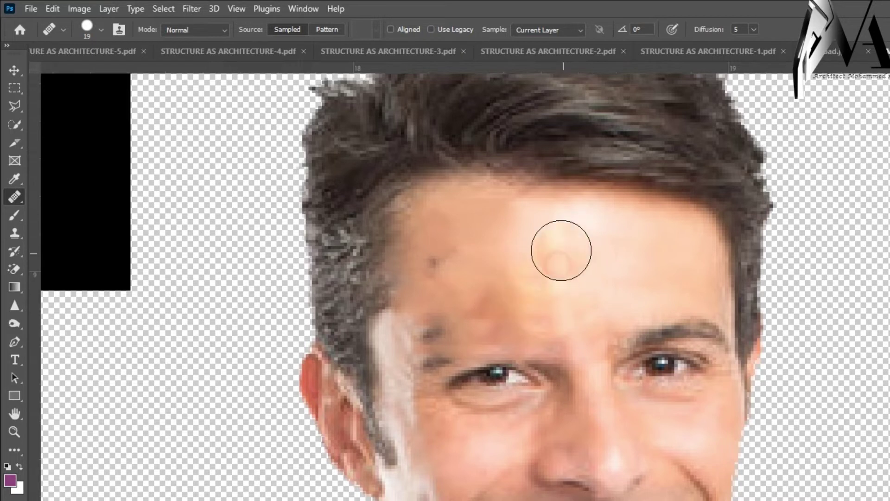
- Brush across the middle of the man's forehead with the Spot Healing Brush Tool in Content-Aware mode
{"action": "right_click", "coordinate": [19, 199]}
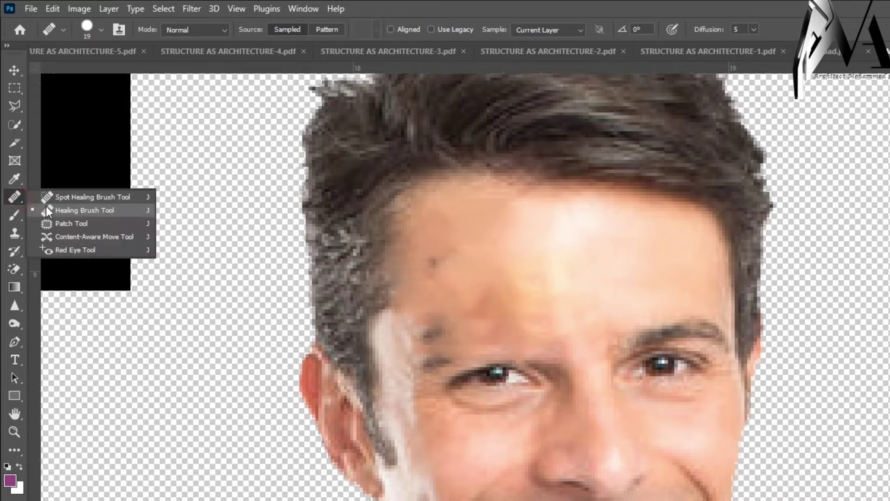
{"action": "left_click", "coordinate": [75, 197]}
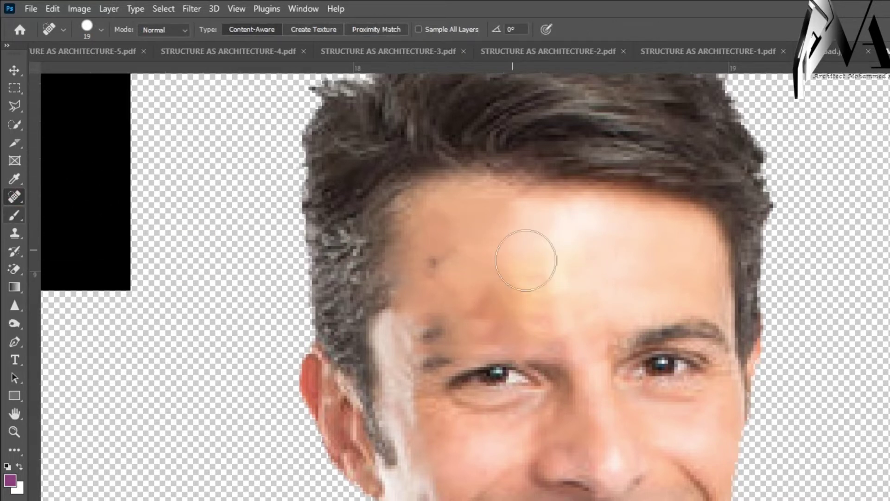
{"action": "left_click", "coordinate": [647, 261]}
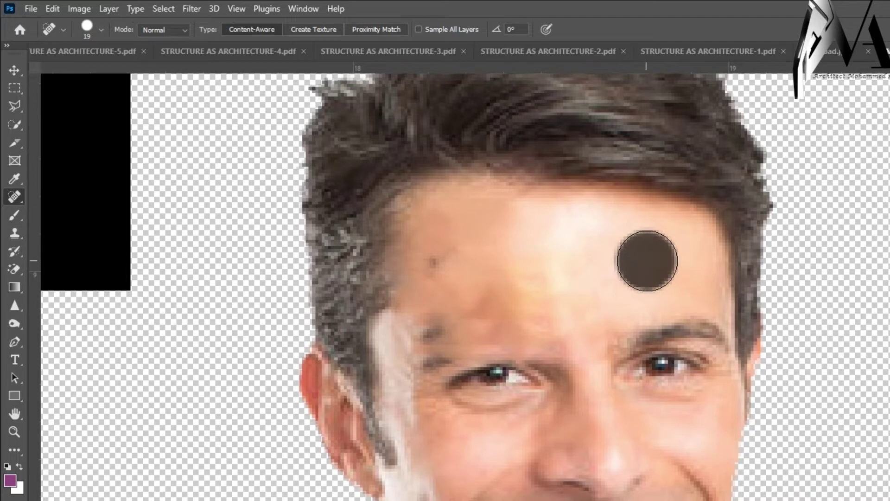
{"action": "left_click_drag", "start_coordinate": [646, 260], "coordinate": [452, 268]}
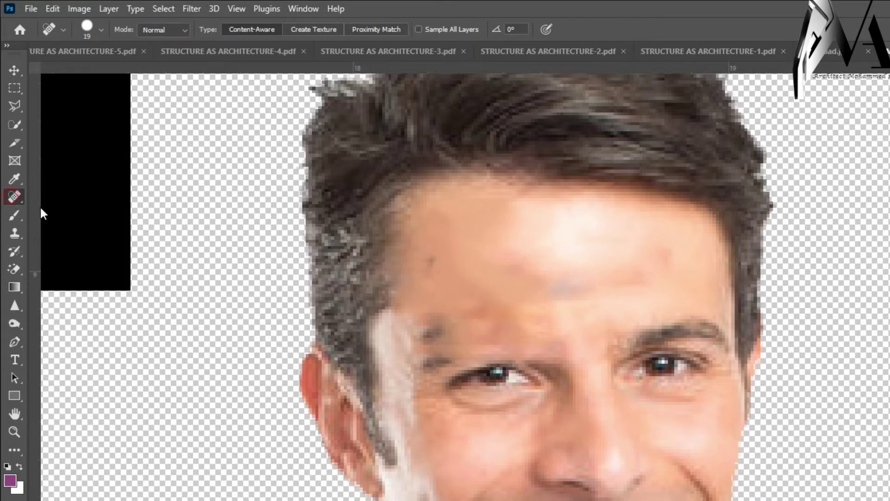
- Copy one of the man's eyes onto his forehead using the Healing Brush Tool with a sampled source
{"action": "right_click", "coordinate": [15, 196]}
{"action": "left_click", "coordinate": [65, 206]}
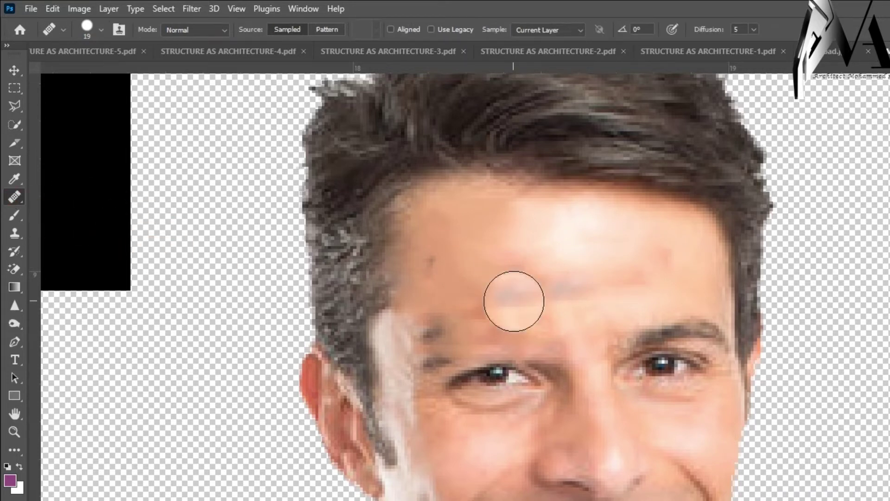
{"action": "left_click", "coordinate": [513, 300], "text": "alt"}
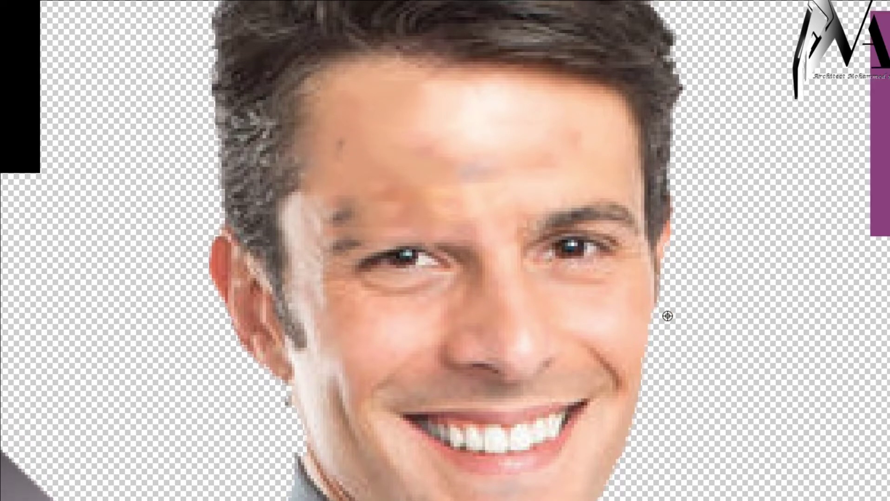
{"action": "left_click", "coordinate": [643, 307], "text": "alt"}
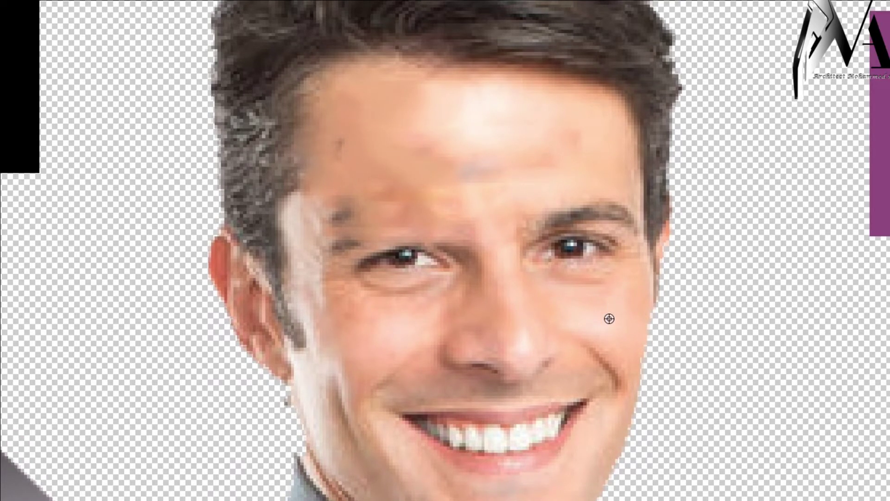
{"action": "mouse_move", "coordinate": [468, 159]}
{"action": "left_mouse_down"}
{"action": "mouse_move", "coordinate": [390, 145]}
{"action": "mouse_move", "coordinate": [432, 150]}
{"action": "mouse_move", "coordinate": [395, 132]}
{"action": "mouse_move", "coordinate": [411, 115]}
{"action": "mouse_move", "coordinate": [374, 139]}
{"action": "mouse_move", "coordinate": [423, 108]}
{"action": "mouse_move", "coordinate": [376, 156]}
{"action": "mouse_move", "coordinate": [366, 136]}
{"action": "mouse_move", "coordinate": [419, 129]}
{"action": "mouse_move", "coordinate": [405, 112]}
{"action": "mouse_move", "coordinate": [422, 110]}
{"action": "mouse_move", "coordinate": [395, 123]}
{"action": "left_mouse_up"}
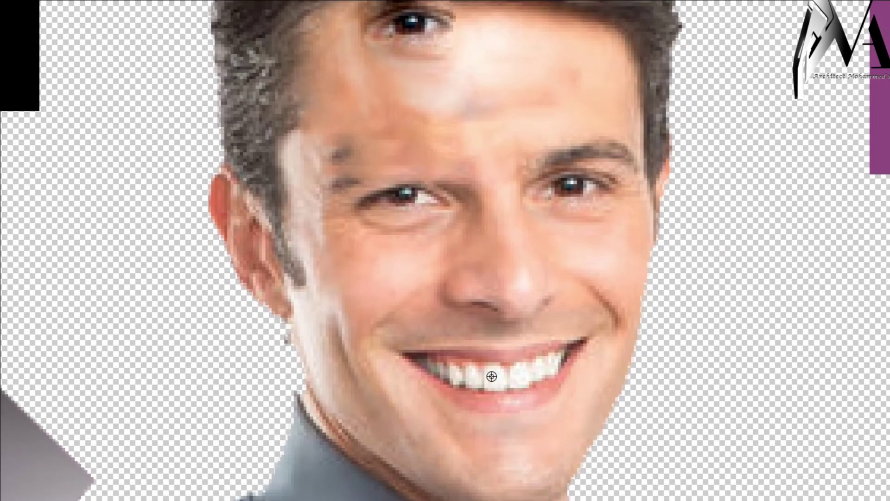
- Sample the man's mouth with the Healing Brush and paint copies of the smile on his forehead and between his eyes
{"action": "left_click", "coordinate": [483, 480], "text": "alt"}
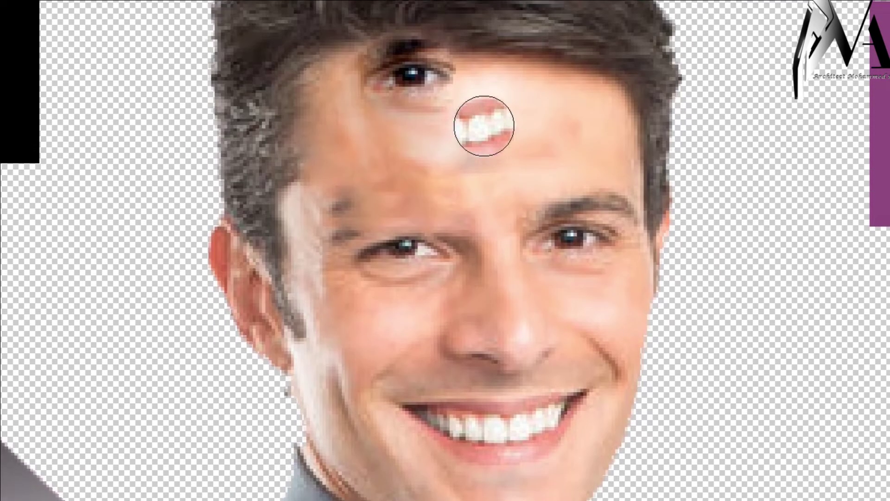
{"action": "mouse_move", "coordinate": [438, 66]}
{"action": "left_mouse_down"}
{"action": "mouse_move", "coordinate": [412, 83]}
{"action": "mouse_move", "coordinate": [539, 46]}
{"action": "mouse_move", "coordinate": [387, 45]}
{"action": "left_mouse_up"}
{"action": "mouse_move", "coordinate": [387, 126]}
{"action": "left_mouse_down"}
{"action": "mouse_move", "coordinate": [421, 133]}
{"action": "mouse_move", "coordinate": [369, 125]}
{"action": "left_mouse_up"}
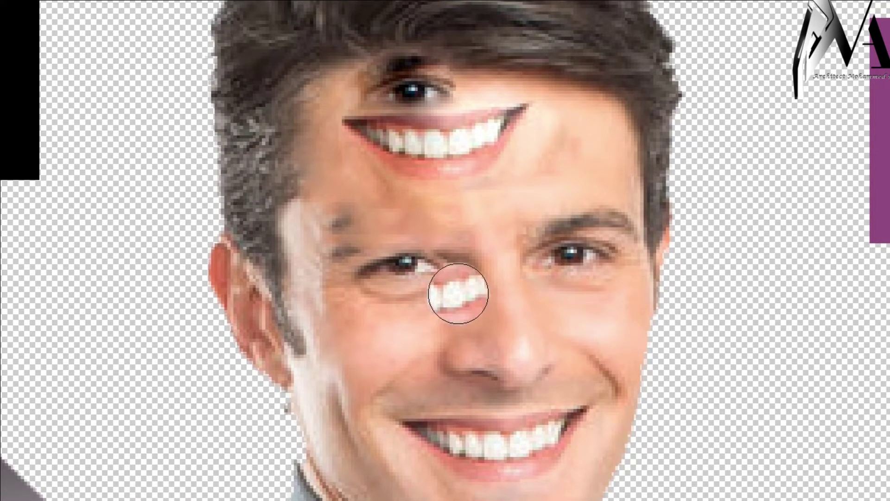
{"action": "scroll", "coordinate": [457, 294], "scroll_direction": "down", "scroll_amount": 3}
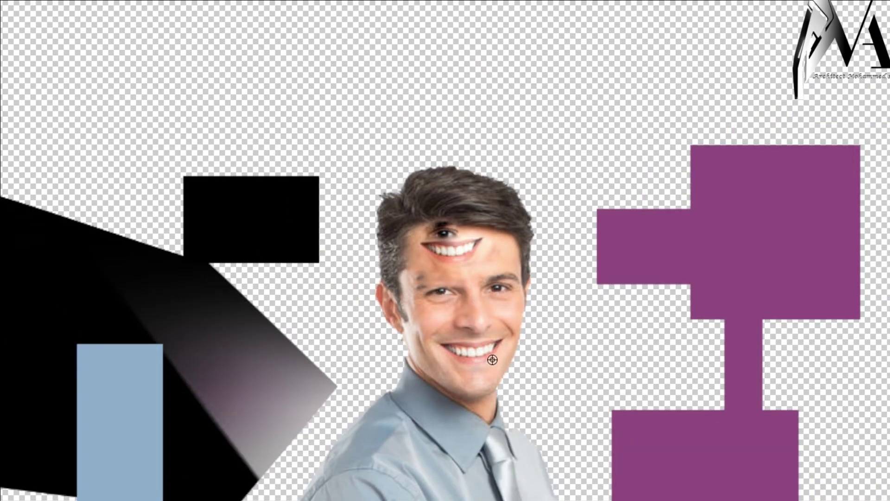
{"action": "scroll", "coordinate": [473, 365], "scroll_direction": "down", "scroll_amount": 1}
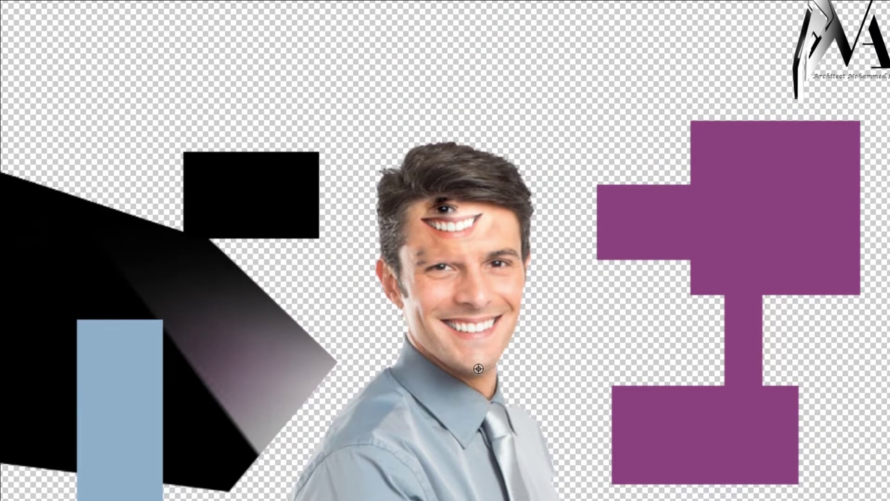
{"action": "left_click_drag", "start_coordinate": [487, 266], "coordinate": [457, 253]}
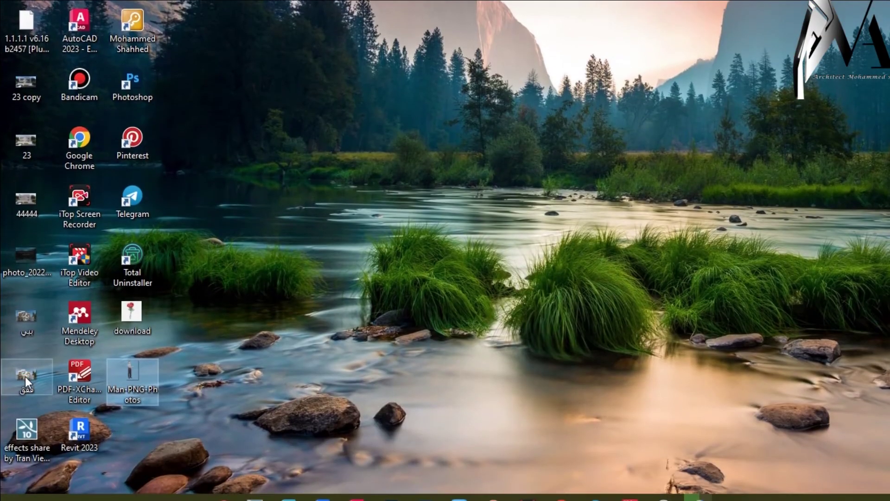
- Open the house image 44444 from the Desktop folder as a new document
{"action": "left_click_drag", "start_coordinate": [25, 376], "coordinate": [390, 419]}
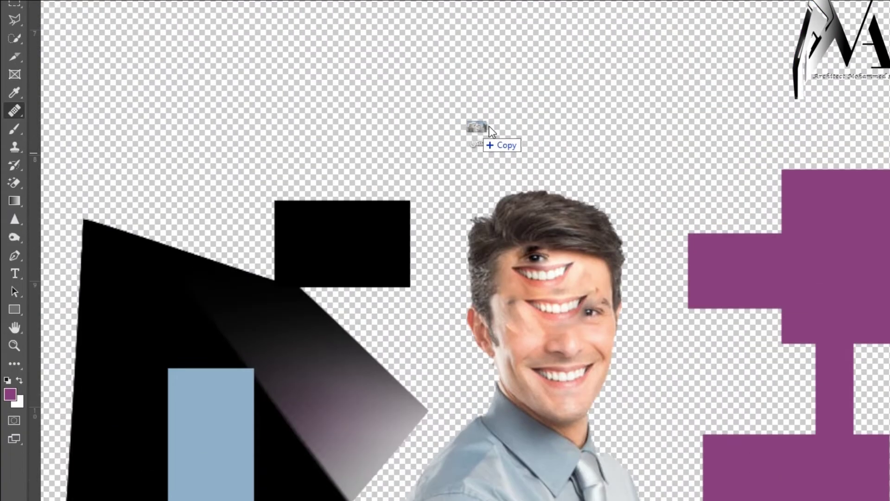
{"action": "left_click_drag", "start_coordinate": [489, 126], "coordinate": [604, 52]}
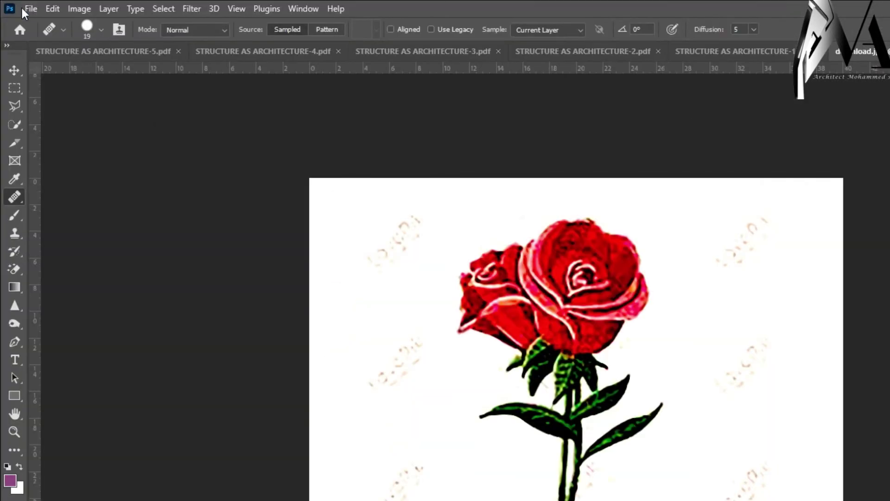
{"action": "left_click", "coordinate": [29, 9]}
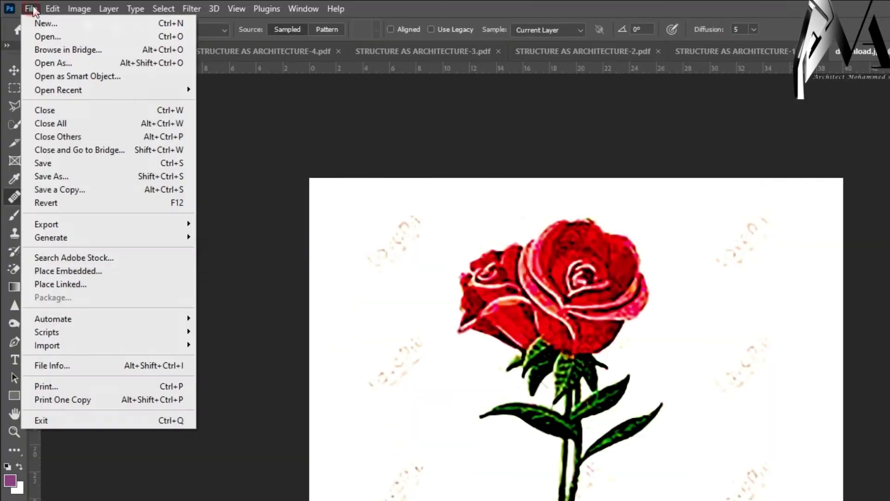
{"action": "left_click", "coordinate": [55, 37]}
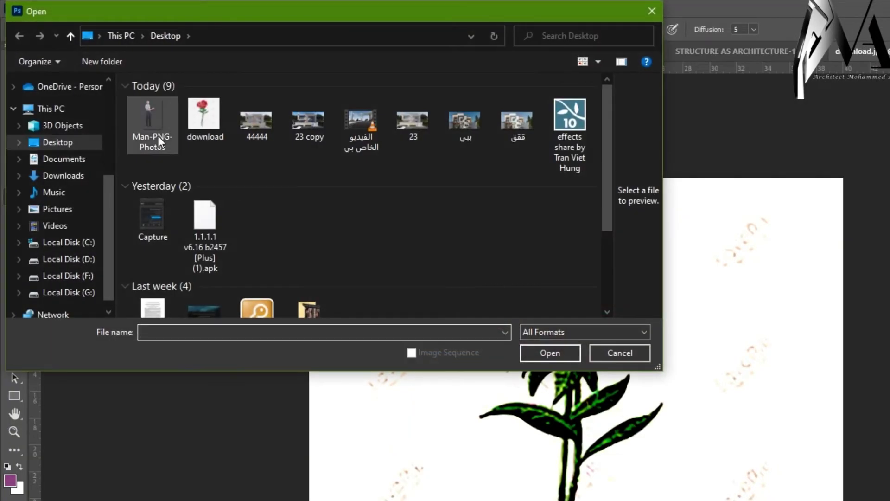
{"action": "left_click", "coordinate": [246, 122]}
{"action": "left_click", "coordinate": [550, 352]}
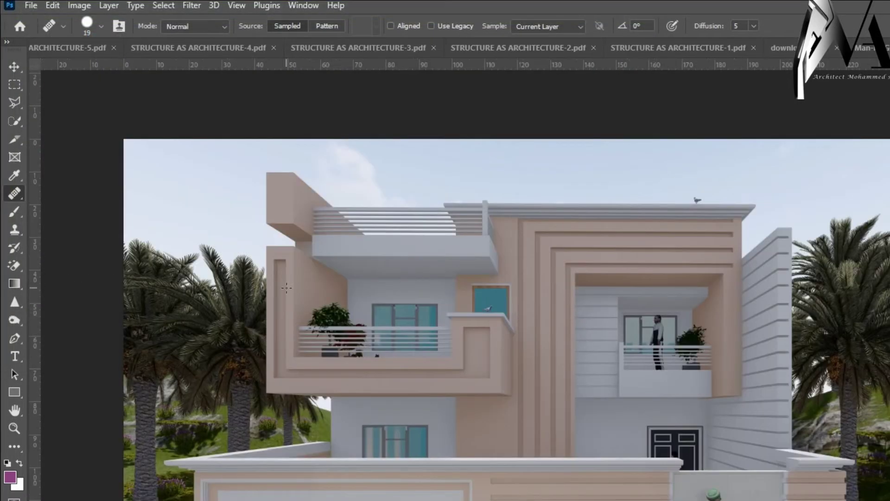
- Place the modern white villa image with the blue sky from the Desktop into the open house document
{"action": "left_click", "coordinate": [12, 66]}
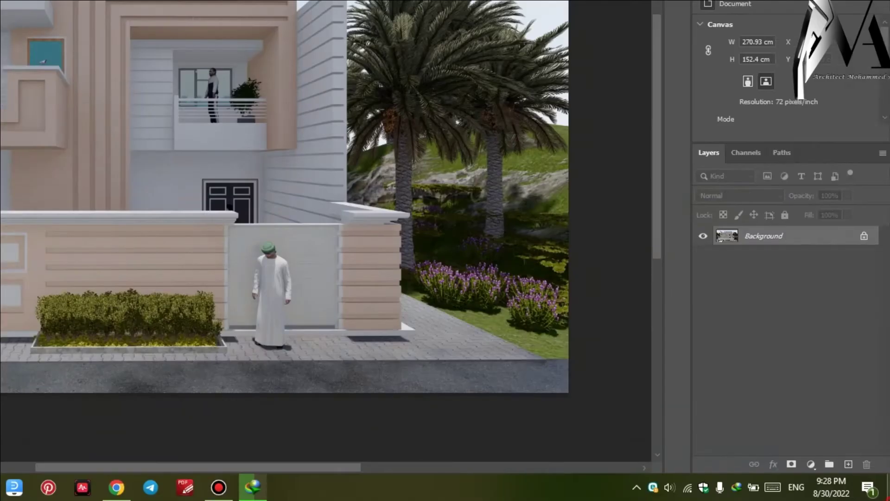
{"action": "left_click", "coordinate": [887, 487]}
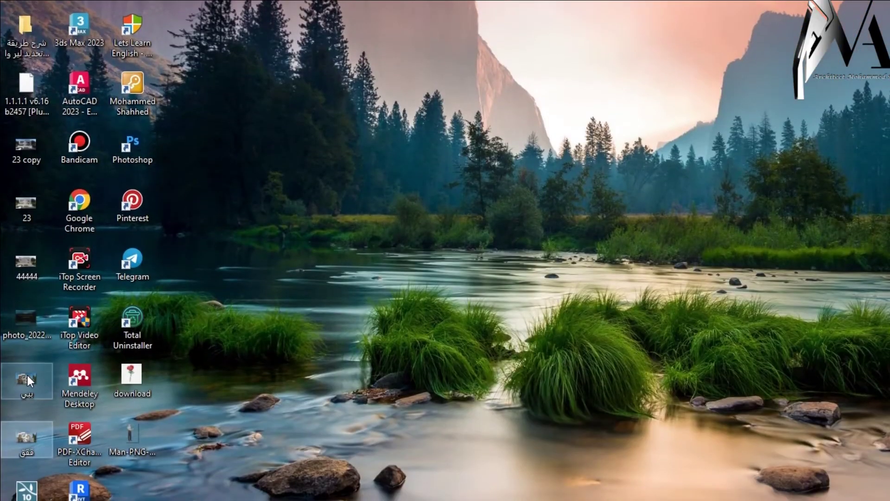
{"action": "left_click", "coordinate": [389, 488]}
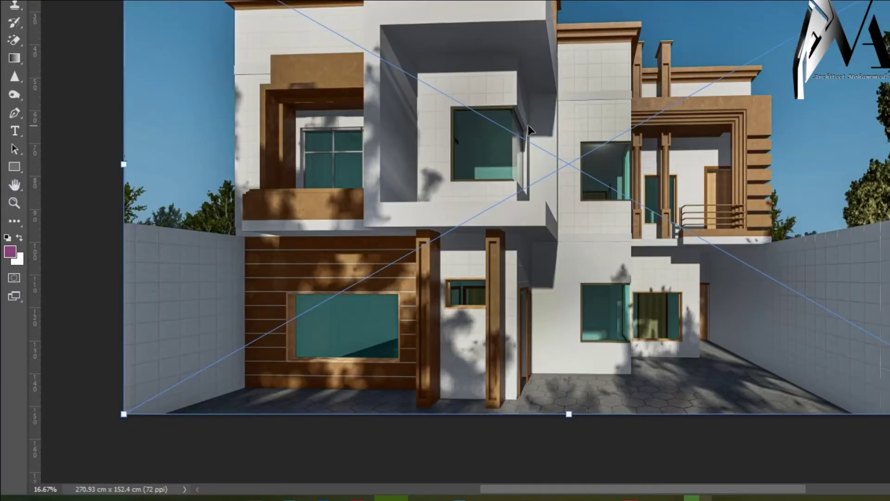
- Scale the placed villa image down to about 75 × 42 cm and position it over the entrance gate
{"action": "left_click_drag", "start_coordinate": [521, 126], "coordinate": [116, 128]}
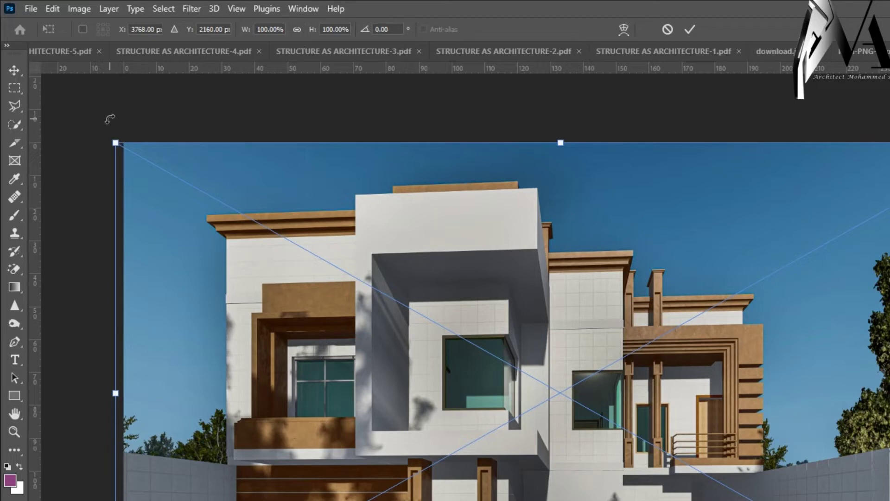
{"action": "left_click_drag", "start_coordinate": [116, 143], "coordinate": [628, 426]}
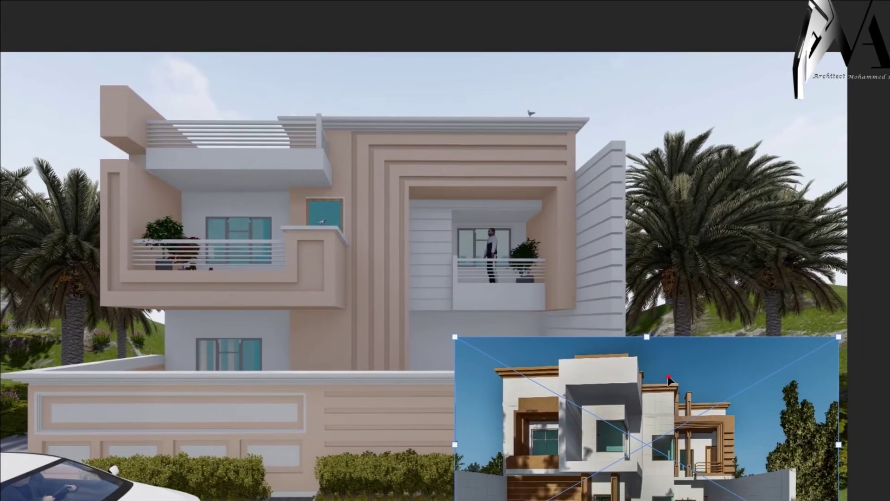
{"action": "left_click_drag", "start_coordinate": [835, 416], "coordinate": [755, 247]}
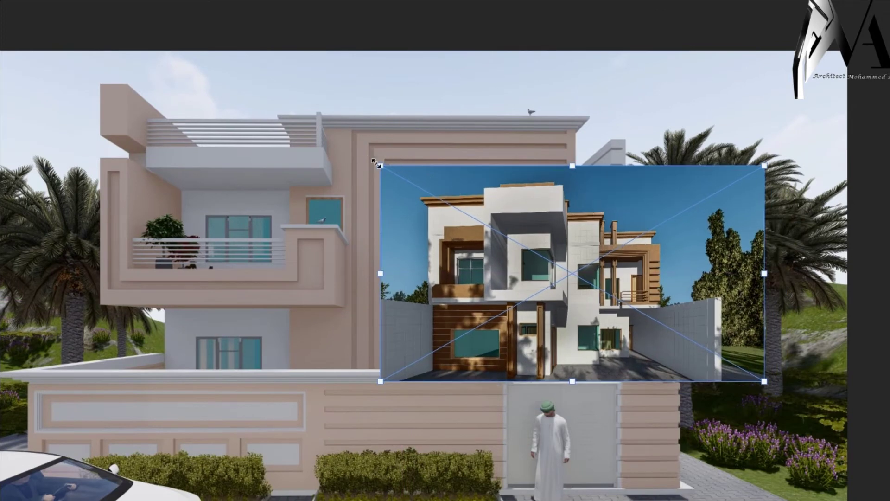
{"action": "left_click_drag", "start_coordinate": [386, 174], "coordinate": [566, 290]}
{"action": "left_click_drag", "start_coordinate": [678, 332], "coordinate": [614, 325]}
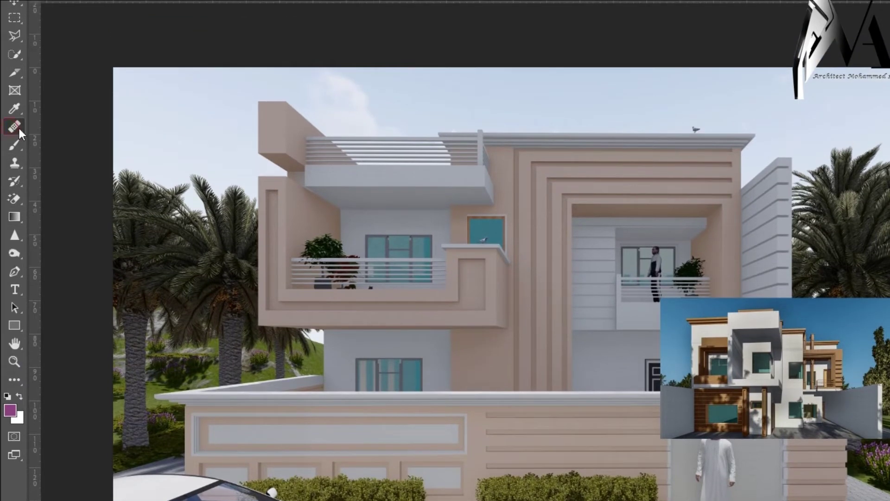
- Choose the Healing Brush Tool, convert the locked Background into an editable layer and make it the active layer
{"action": "right_click", "coordinate": [18, 87]}
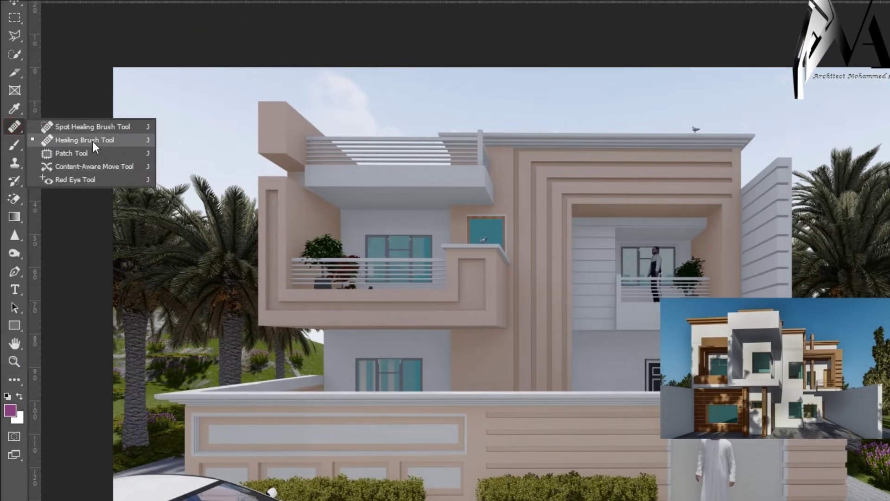
{"action": "left_click", "coordinate": [93, 141]}
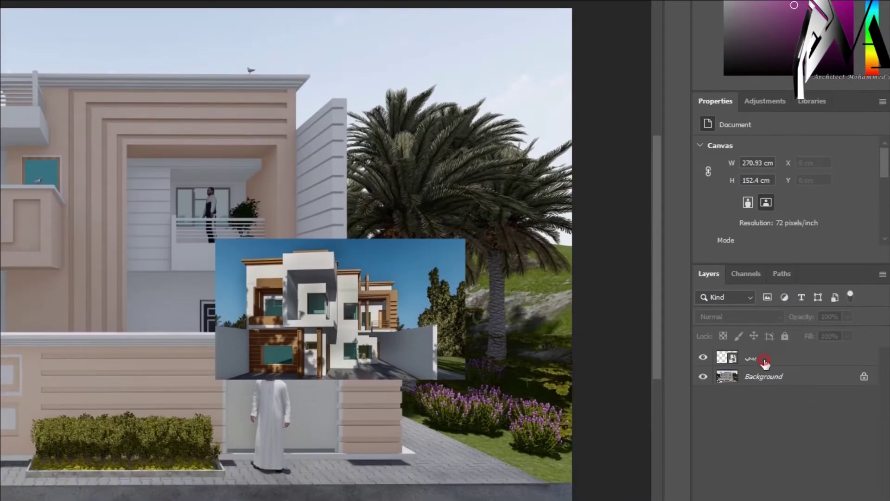
{"action": "left_click", "coordinate": [765, 377]}
{"action": "left_click", "coordinate": [862, 379]}
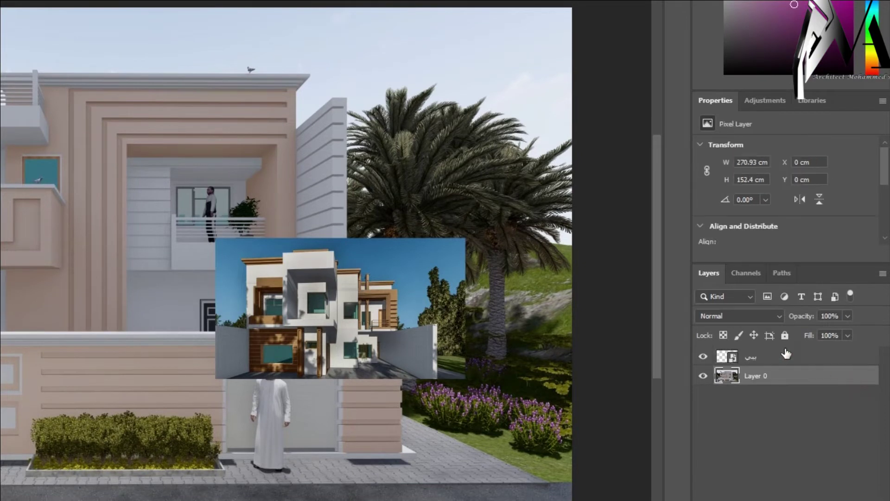
{"action": "left_click", "coordinate": [768, 360]}
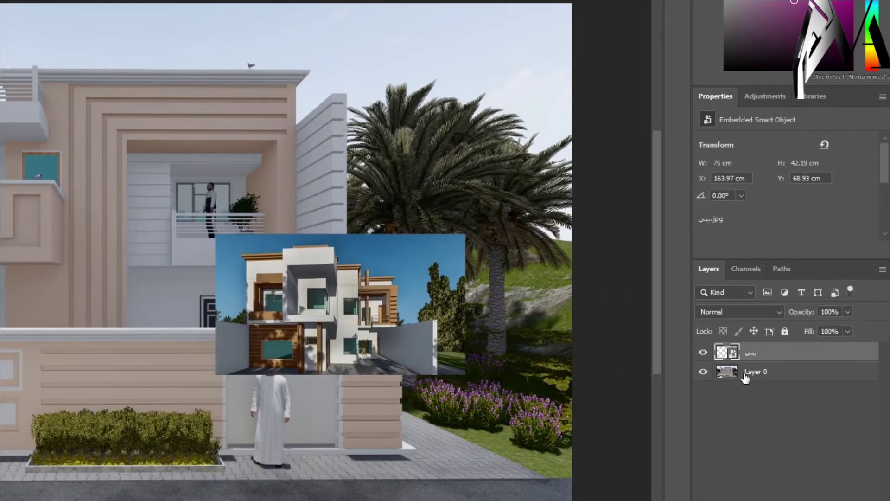
{"action": "left_click", "coordinate": [745, 377]}
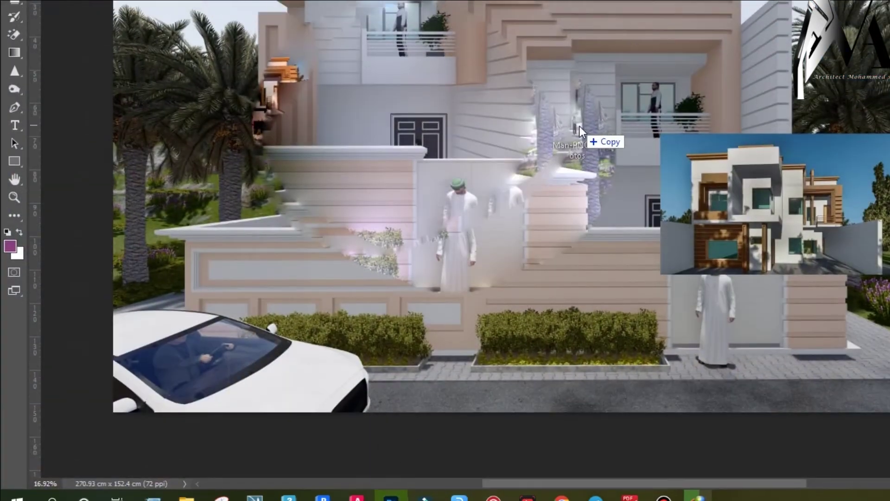
- Place Man-PNG-Photos.png as a small figure on the white ledge and rasterize it for the Healing Brush Tool
{"action": "left_click_drag", "start_coordinate": [579, 127], "coordinate": [579, 125]}
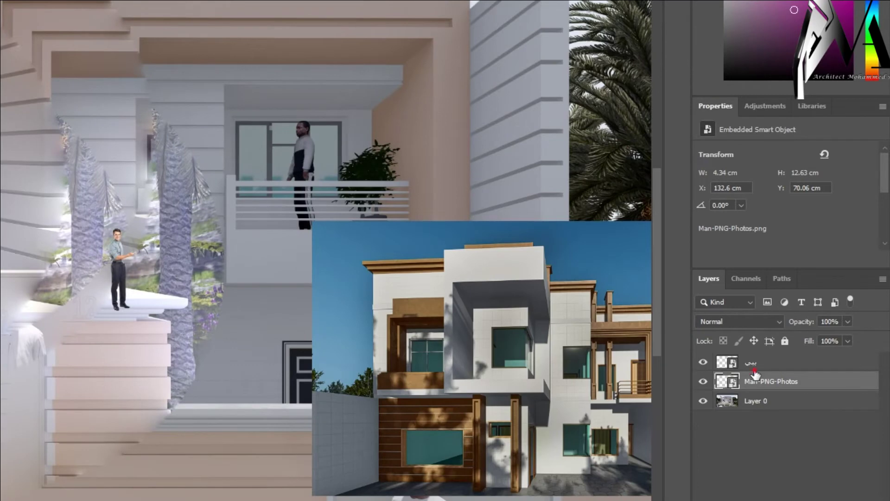
{"action": "left_click", "coordinate": [754, 369]}
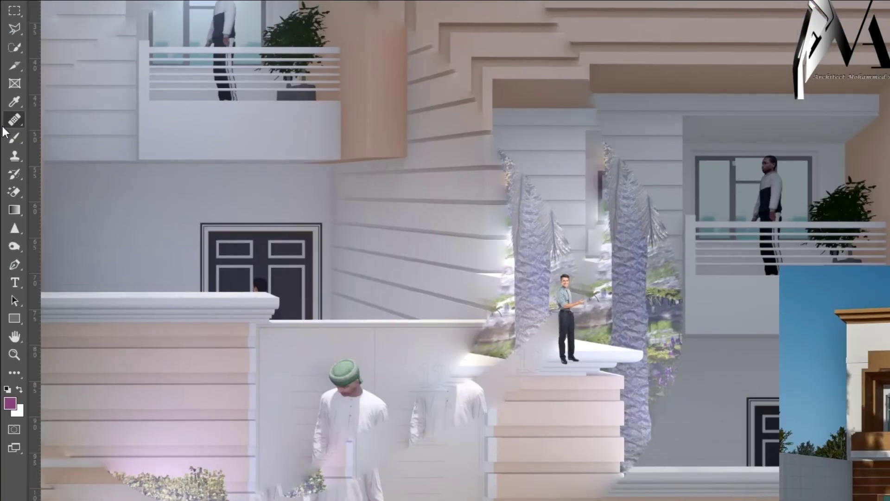
{"action": "right_click", "coordinate": [16, 122]}
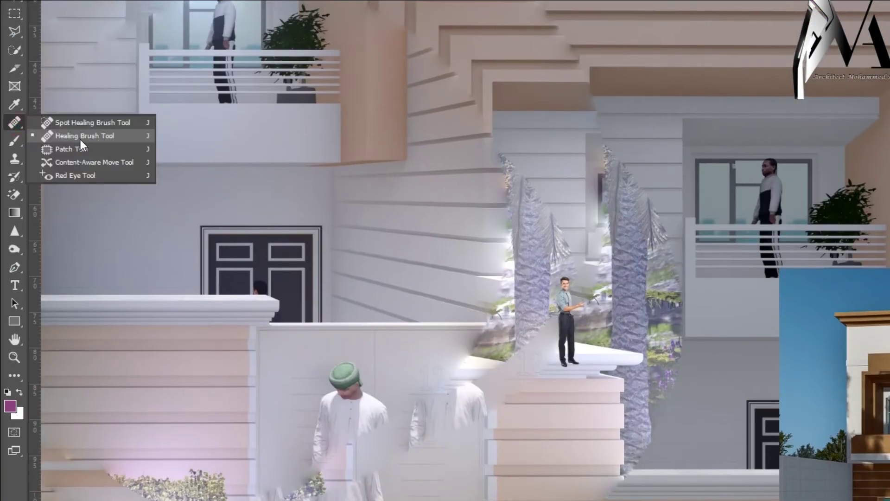
{"action": "left_click", "coordinate": [80, 134]}
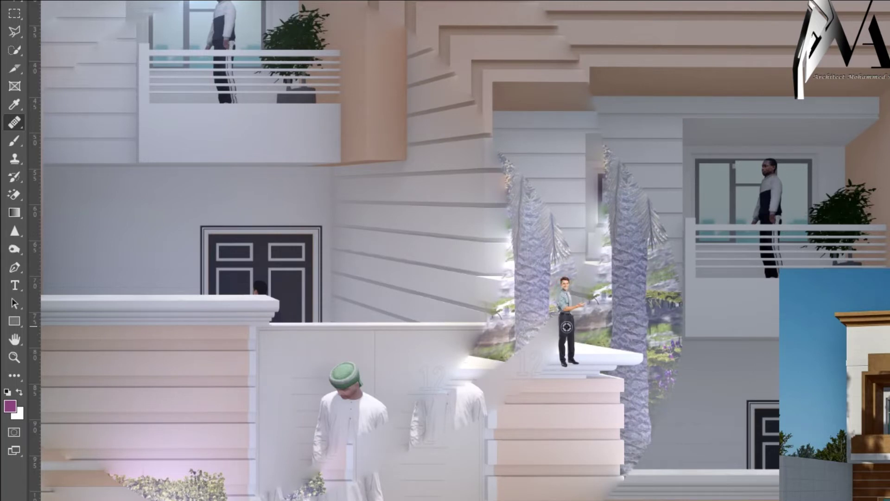
{"action": "left_click", "coordinate": [408, 274]}
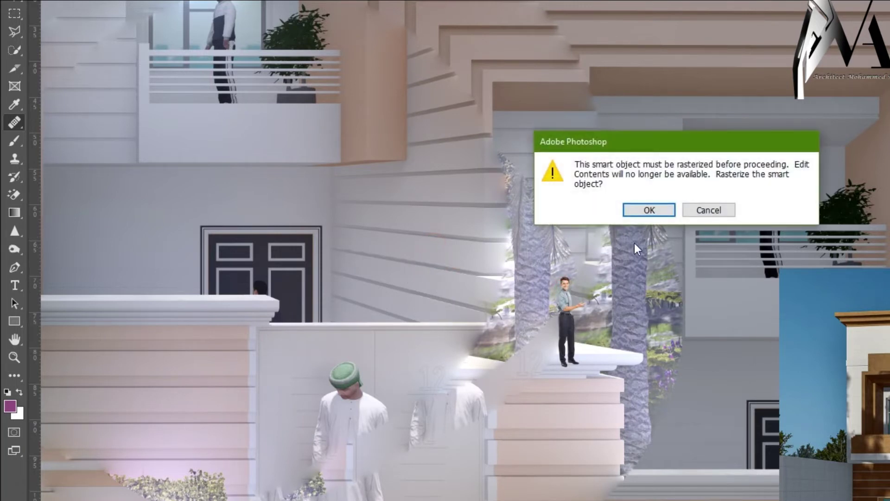
{"action": "left_click", "coordinate": [642, 217]}
- Paint repeated copies of the sampled standing man across the door, walls and facade with the Healing Brush Tool
{"action": "left_click", "coordinate": [446, 227]}
{"action": "left_click", "coordinate": [268, 175]}
{"action": "left_click", "coordinate": [387, 238]}
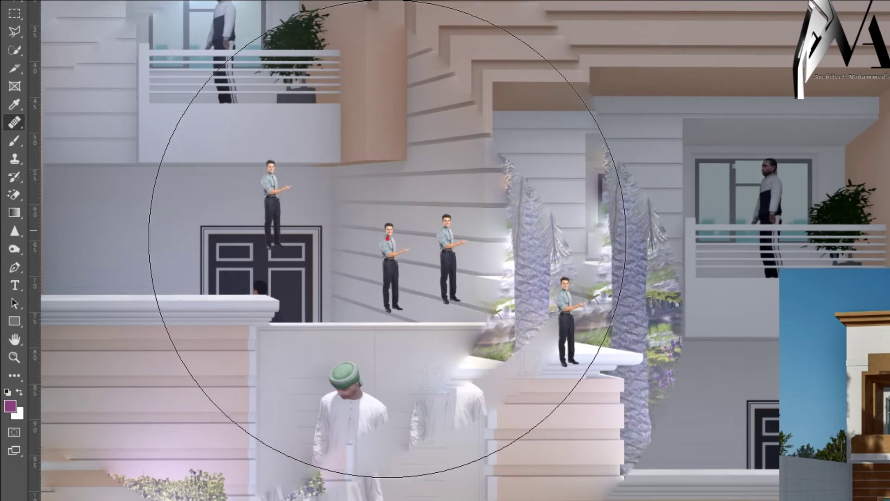
{"action": "scroll", "coordinate": [674, 261], "scroll_direction": "down", "scroll_amount": 2}
{"action": "left_click", "coordinate": [414, 327]}
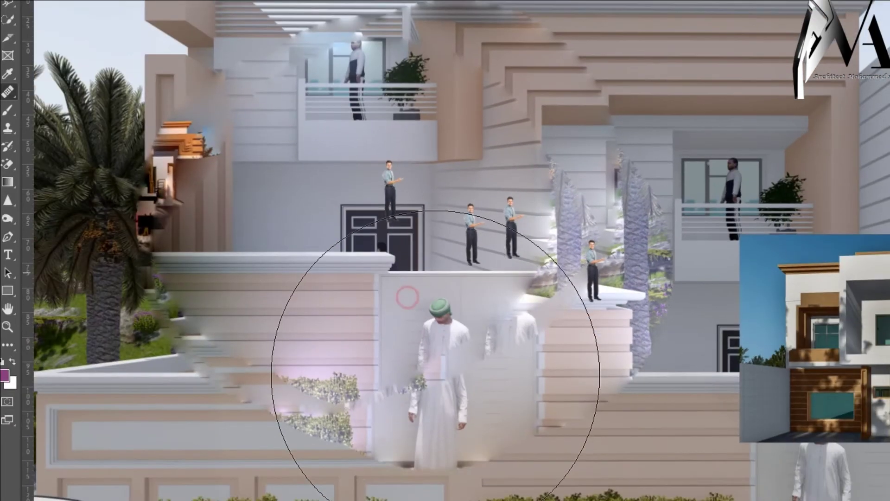
{"action": "left_click", "coordinate": [345, 374]}
{"action": "left_click", "coordinate": [449, 364]}
{"action": "left_click", "coordinate": [581, 341]}
{"action": "left_click", "coordinate": [701, 307]}
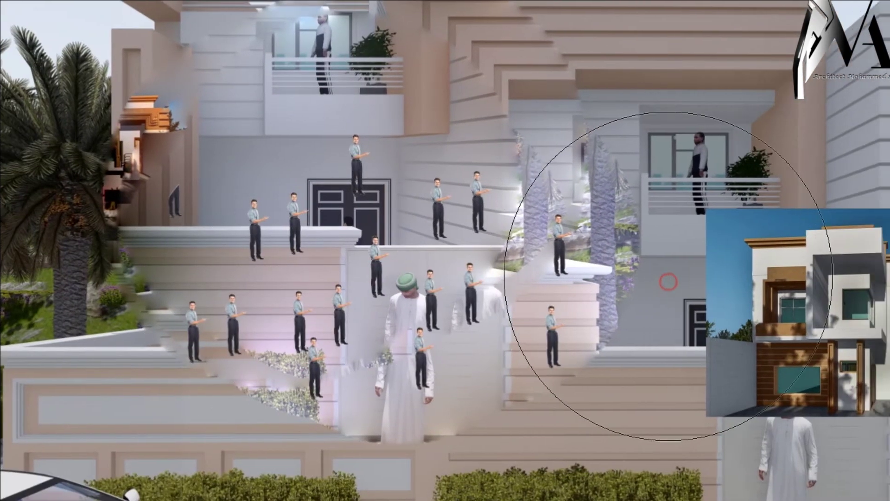
{"action": "scroll", "coordinate": [600, 278], "scroll_direction": "down", "scroll_amount": 3}
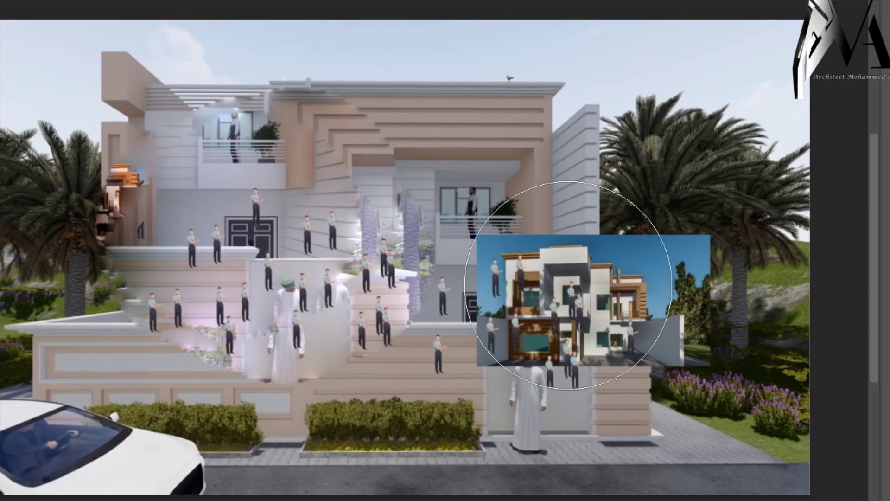
- Revert the document through its history to the first Place Embedded Smart Object state
{"action": "key", "text": "ctrl+z"}
{"action": "key", "text": "ctrl+z"}
{"action": "key", "text": "ctrl+z"}
{"action": "key", "text": "ctrl+z"}
{"action": "key", "text": "v"}
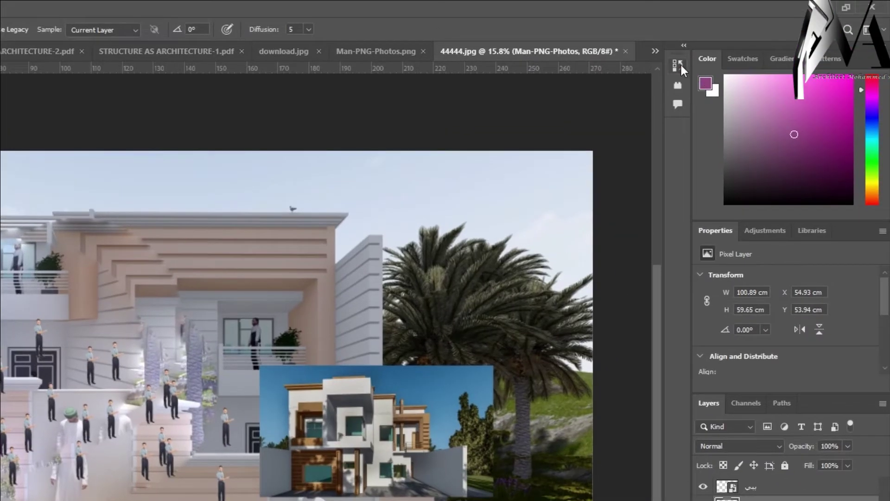
{"action": "left_click", "coordinate": [678, 65]}
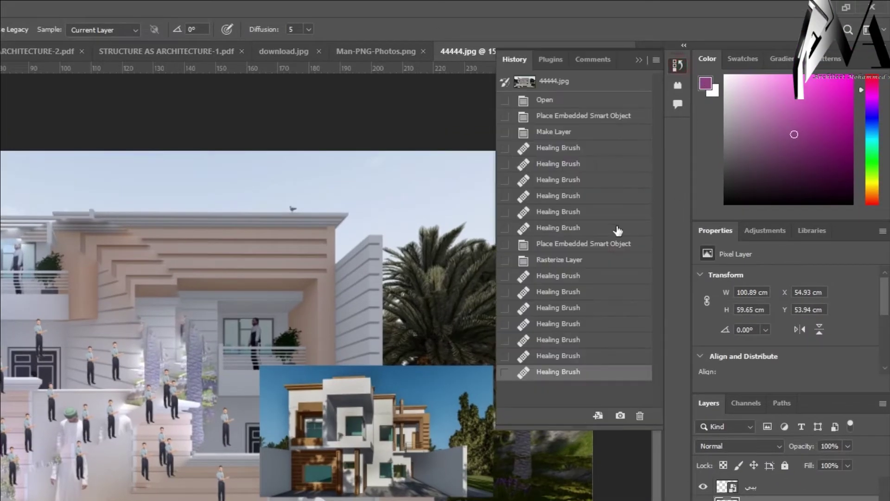
{"action": "left_click", "coordinate": [577, 229]}
{"action": "left_click", "coordinate": [558, 182]}
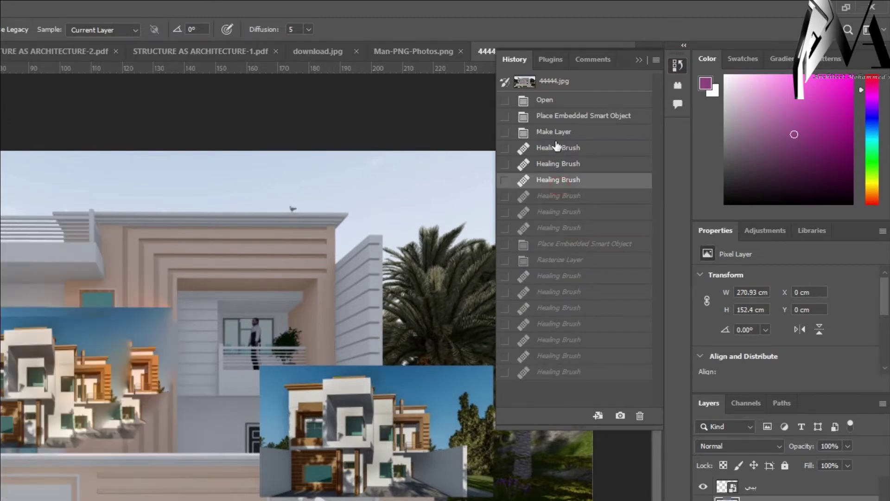
{"action": "left_click", "coordinate": [558, 149]}
{"action": "left_click", "coordinate": [559, 117]}
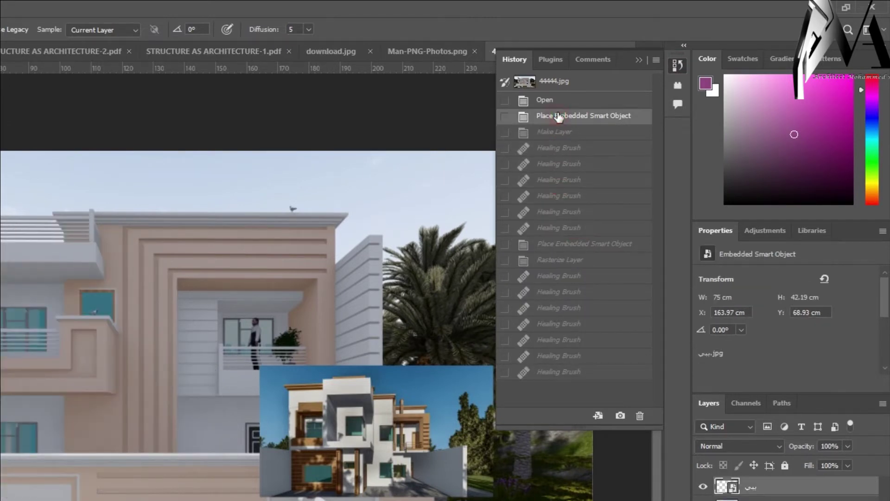
{"action": "left_click", "coordinate": [638, 61]}
- Sample the upper facade of the inset villa image as the source for the Healing Brush Tool
{"action": "scroll", "coordinate": [360, 335], "scroll_direction": "up", "scroll_amount": 3}
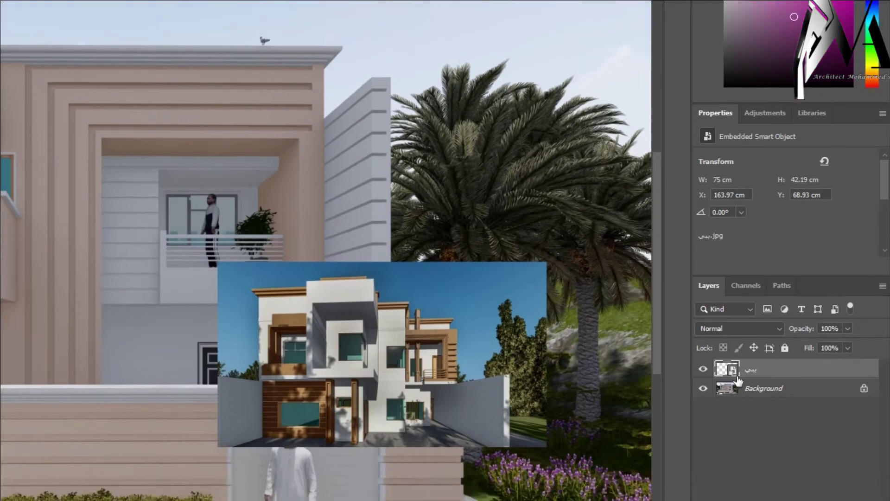
{"action": "scroll", "coordinate": [464, 251], "scroll_direction": "up", "scroll_amount": 2}
{"action": "right_click", "coordinate": [15, 129]}
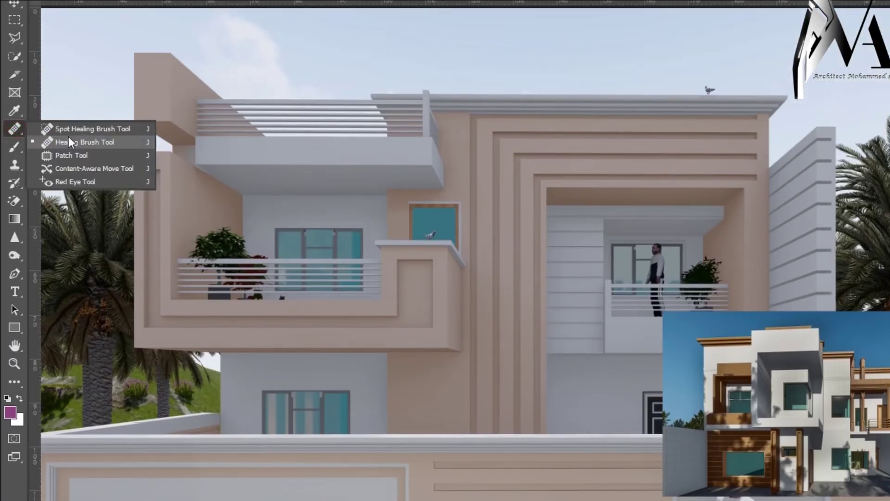
{"action": "left_click", "coordinate": [69, 142]}
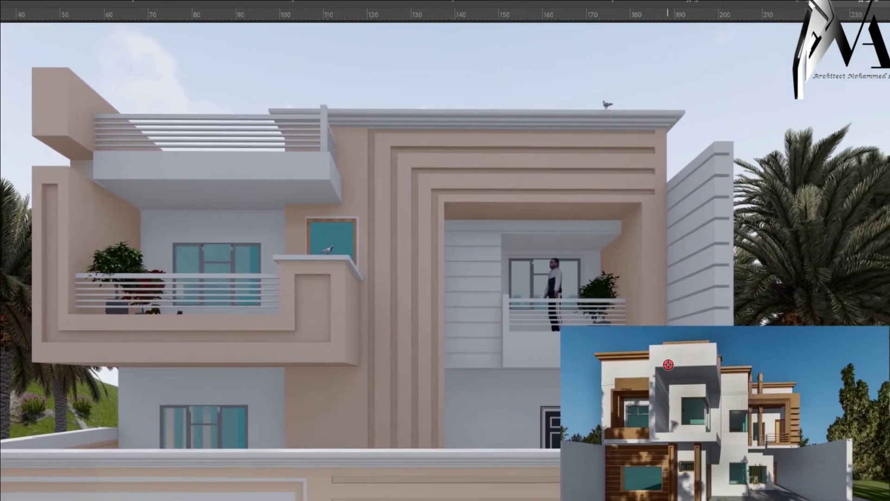
{"action": "left_click", "coordinate": [668, 364], "text": "alt"}
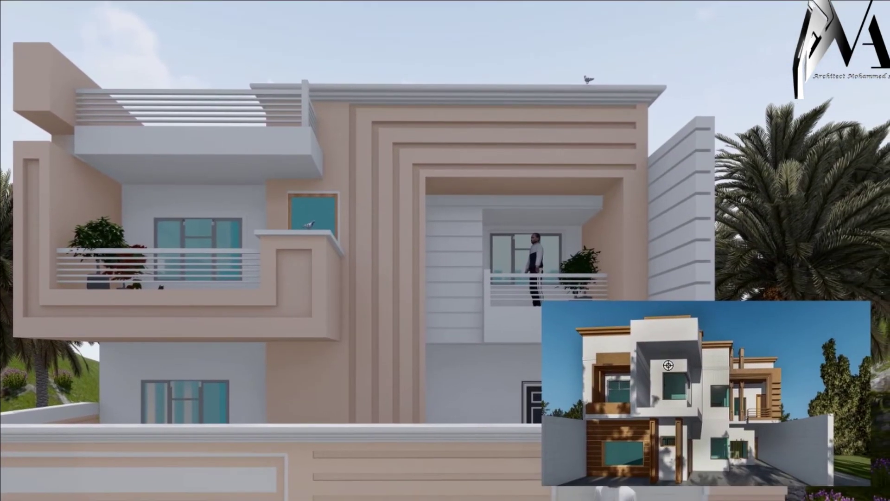
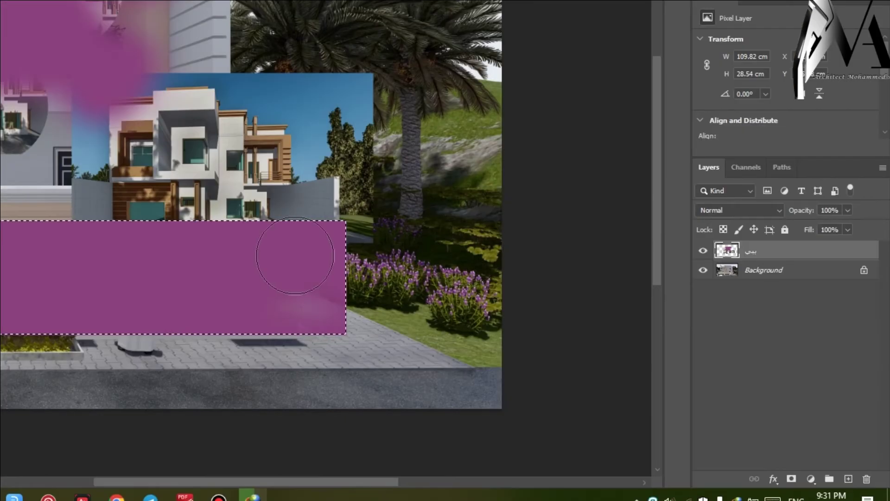
- Clear the selection around the purple rectangle and undo the deselection
{"action": "key", "text": "v"}
{"action": "key", "text": "ctrl+d"}
{"action": "key", "text": "b"}
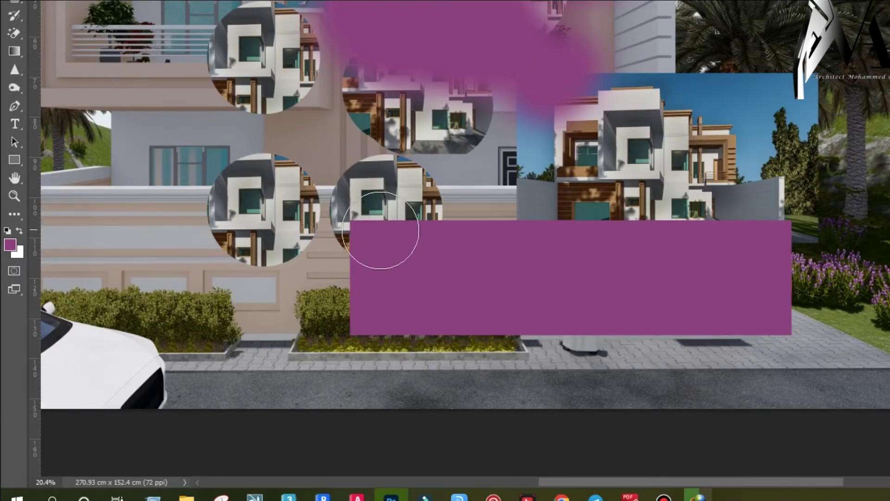
{"action": "key", "text": "ctrl+z"}
{"action": "key", "text": "b"}
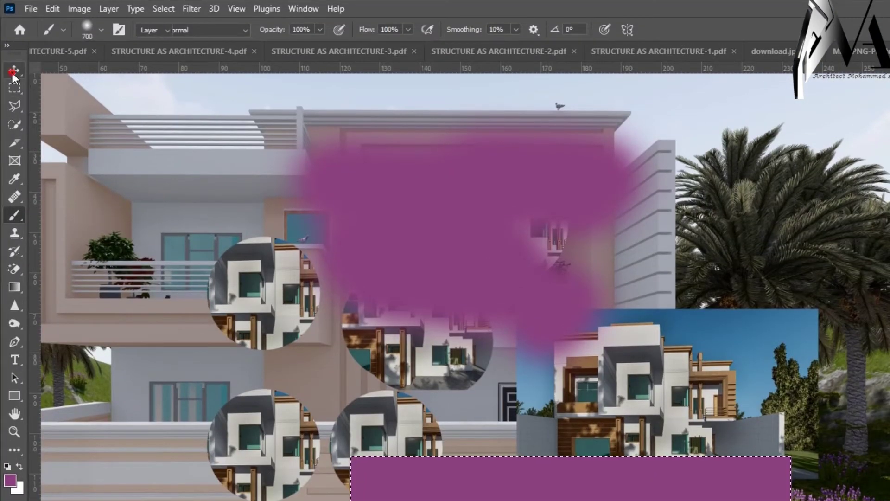
- Move the selected purple rectangle up and left over the inset villa image, and deselect it
{"action": "left_click", "coordinate": [14, 25]}
{"action": "left_click_drag", "start_coordinate": [528, 487], "coordinate": [493, 402]}
{"action": "left_click_drag", "start_coordinate": [493, 279], "coordinate": [484, 261]}
{"action": "key", "text": "ctrl+d"}
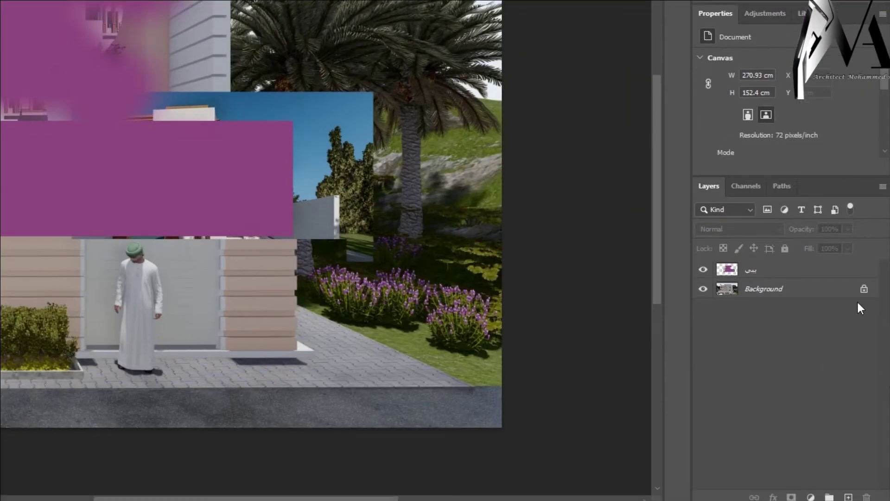
- Unlock the Background layer and marquee-select a rectangle about 18 × 56 cm across the left balcony and the window below
{"action": "left_click", "coordinate": [865, 293]}
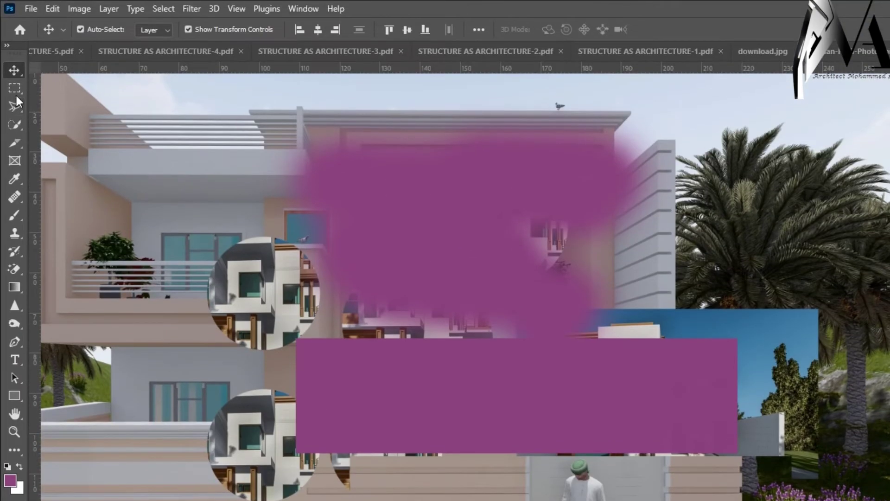
{"action": "left_click", "coordinate": [16, 95]}
{"action": "left_click_drag", "start_coordinate": [194, 207], "coordinate": [119, 437]}
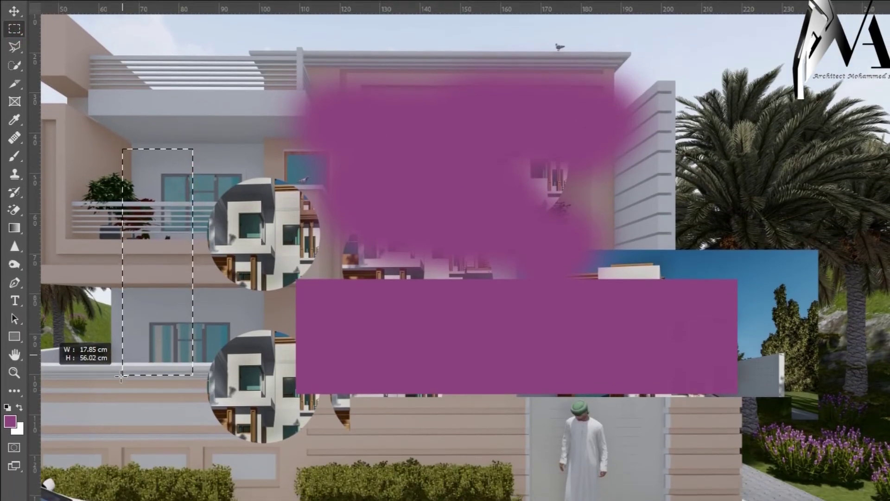
- Copy the selected balcony-and-window strip to a new layer with Layer Via Copy and move it over the hedge, near X 106.6, Y 85.6 cm
{"action": "key", "text": "ctrl+z"}
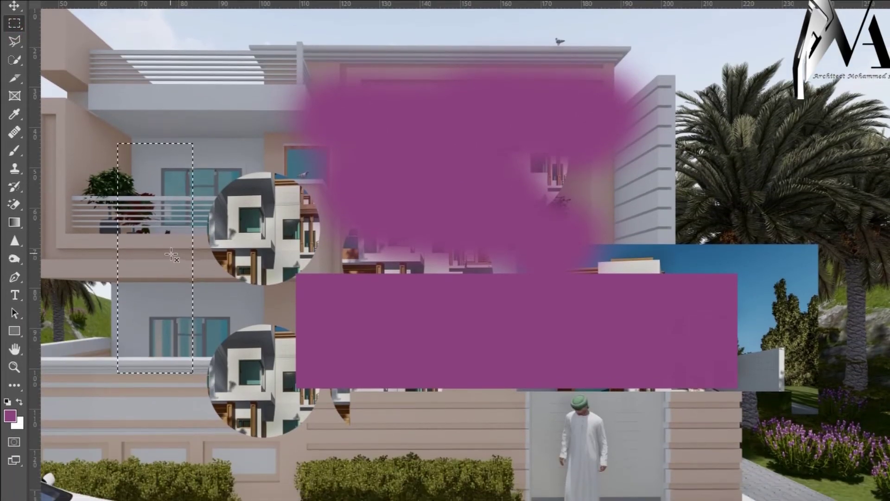
{"action": "right_click", "coordinate": [160, 232]}
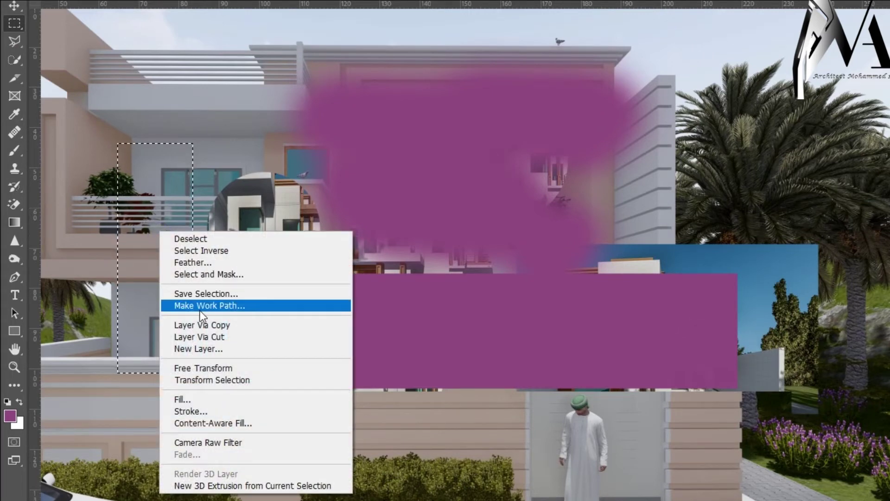
{"action": "left_click", "coordinate": [206, 324]}
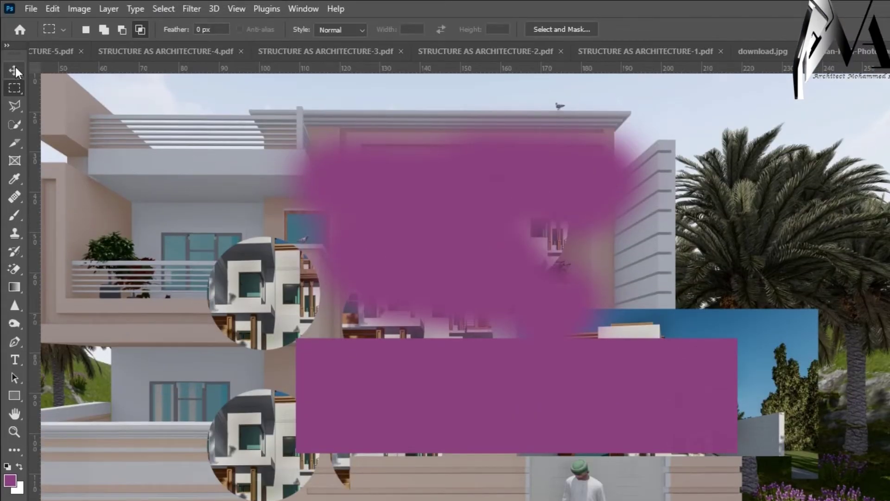
{"action": "left_click", "coordinate": [15, 5]}
{"action": "left_click_drag", "start_coordinate": [145, 237], "coordinate": [237, 436]}
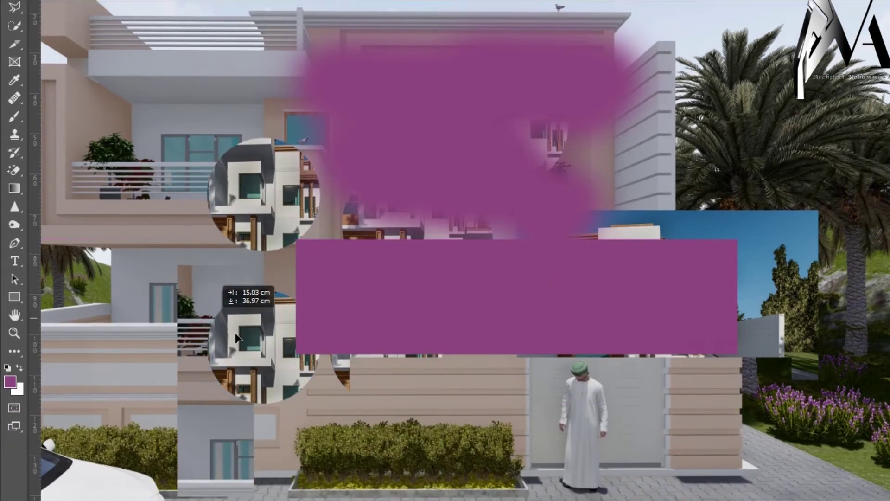
{"action": "left_click_drag", "start_coordinate": [237, 338], "coordinate": [345, 349]}
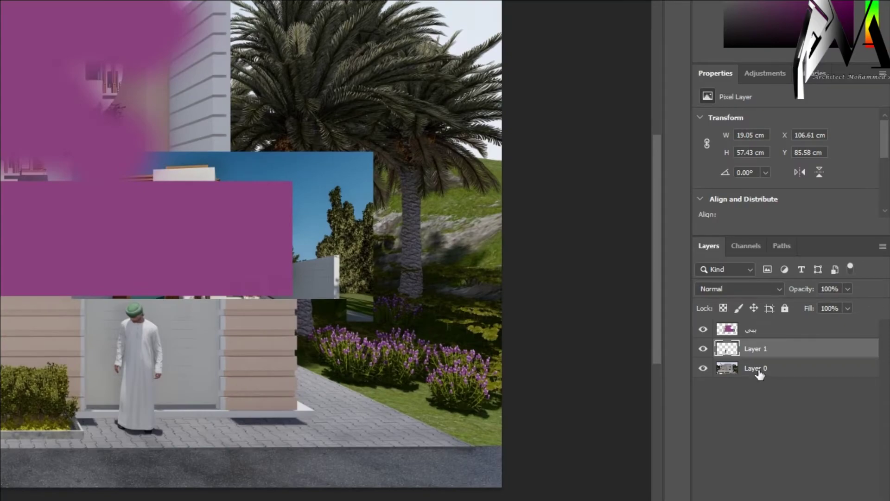
- Make Layer 0 active and marquee-select a vertical strip about 15.6 × 50.1 cm across the left balcony and the window below
{"action": "left_click", "coordinate": [759, 370]}
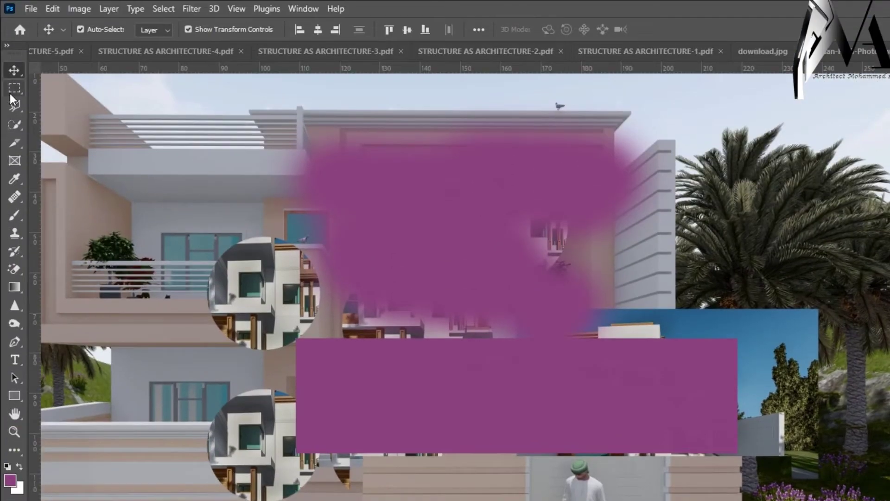
{"action": "left_click", "coordinate": [15, 11]}
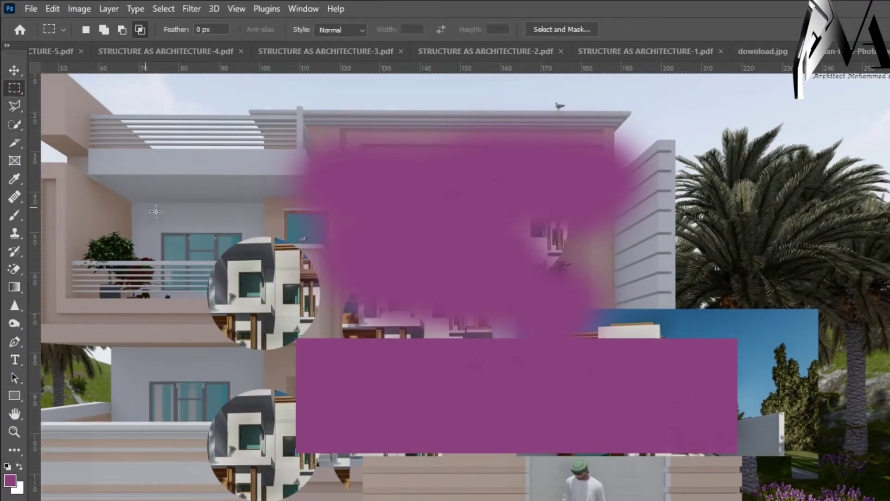
{"action": "left_click_drag", "start_coordinate": [182, 199], "coordinate": [120, 399]}
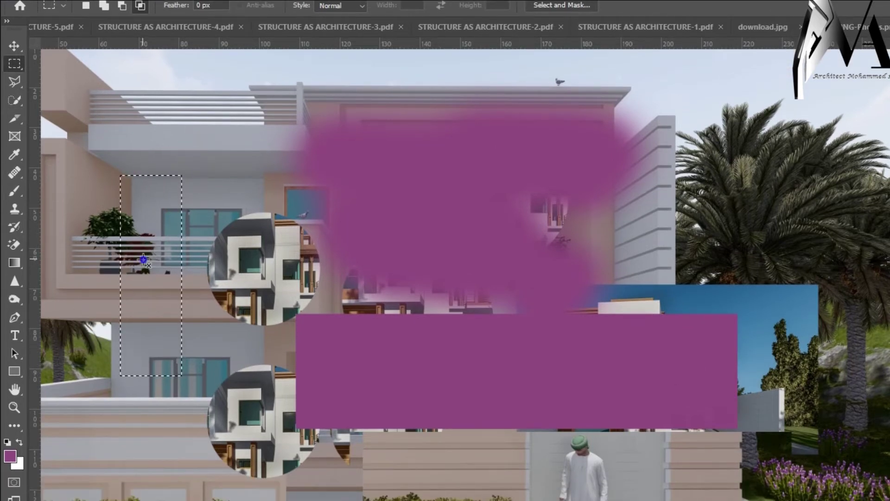
- Put the selected strip on its own layer, hide that layer to compare, and restore the image with its selection
{"action": "right_click", "coordinate": [144, 259]}
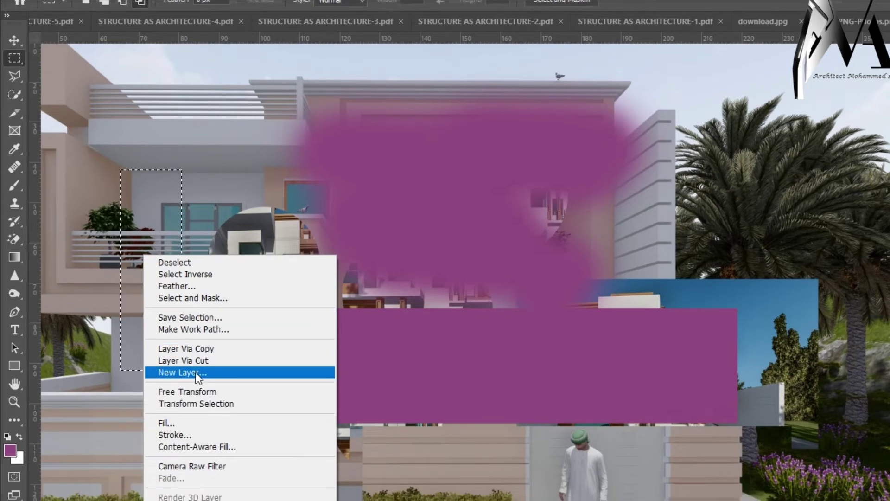
{"action": "left_click", "coordinate": [195, 365]}
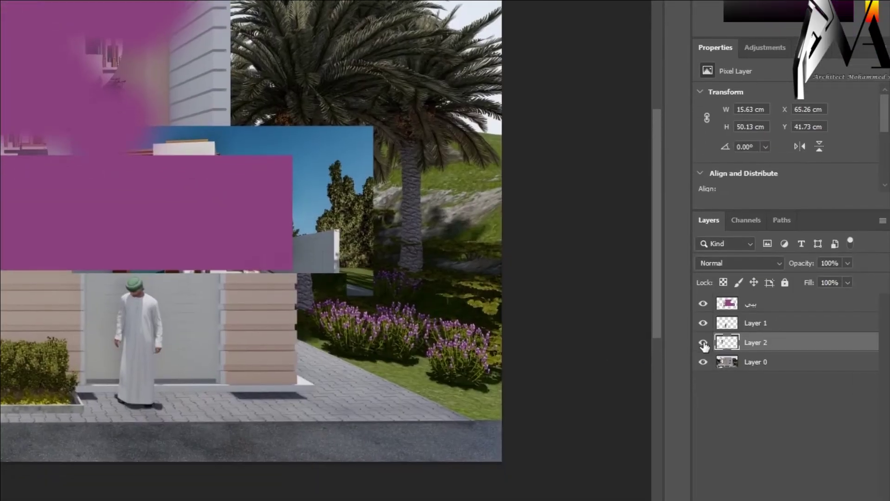
{"action": "left_click", "coordinate": [703, 343]}
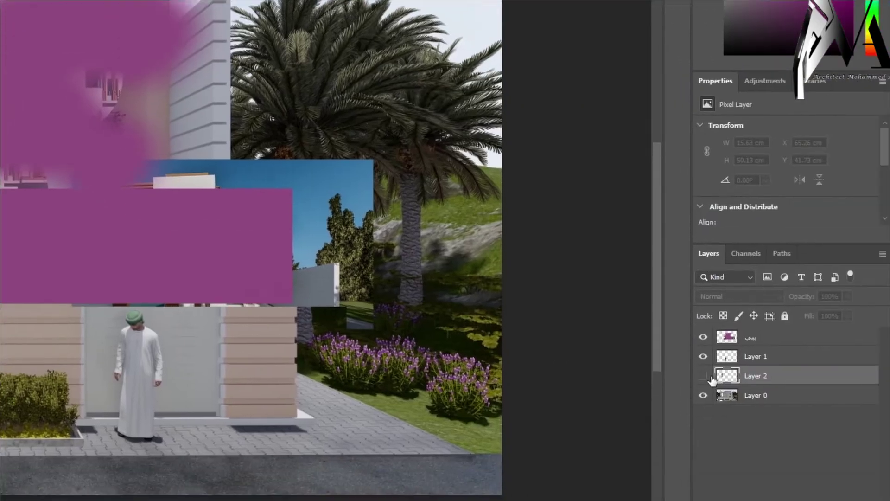
{"action": "left_click", "coordinate": [705, 377]}
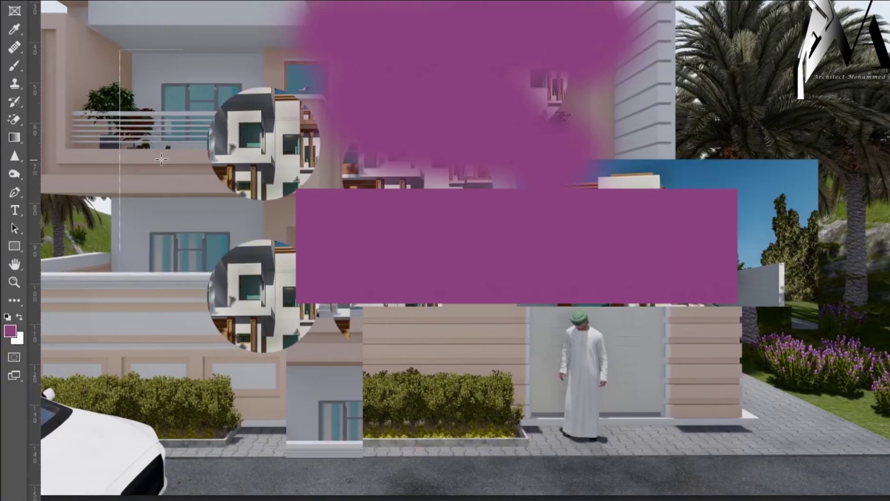
- Create a new layer from the strip with Layer Via Copy and move it over the palm trees on the building's right side
{"action": "right_click", "coordinate": [136, 150]}
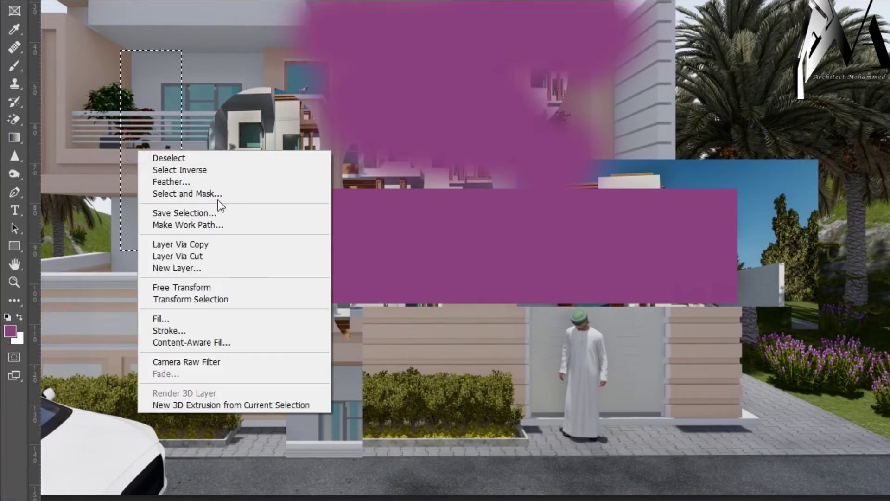
{"action": "left_click", "coordinate": [183, 238]}
{"action": "left_click", "coordinate": [15, 69]}
{"action": "left_click_drag", "start_coordinate": [153, 315], "coordinate": [253, 500]}
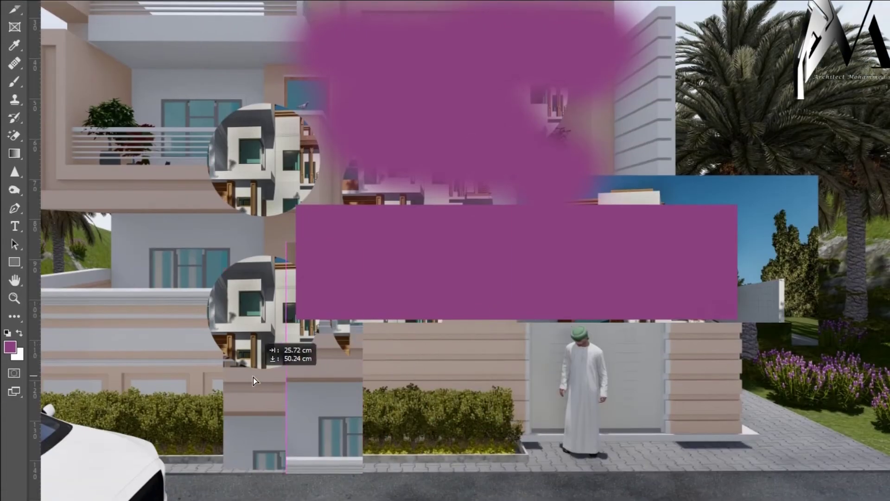
{"action": "left_click_drag", "start_coordinate": [253, 376], "coordinate": [827, 105]}
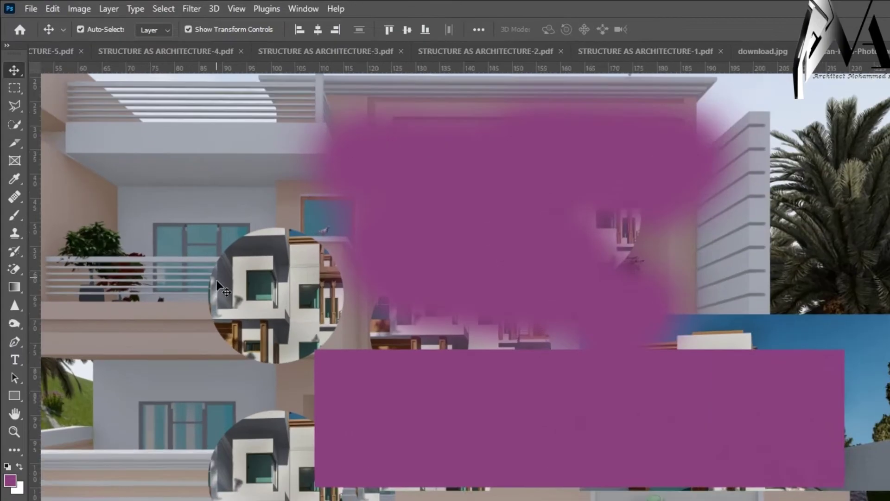
{"action": "scroll", "coordinate": [216, 280], "scroll_direction": "up", "scroll_amount": 2}
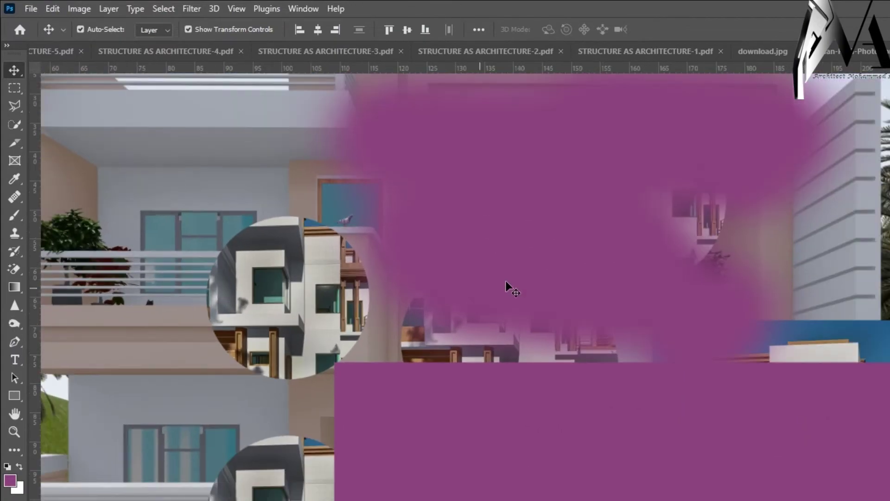
{"action": "scroll", "coordinate": [521, 297], "scroll_direction": "down", "scroll_amount": 6}
{"action": "scroll", "coordinate": [651, 221], "scroll_direction": "up", "scroll_amount": 3}
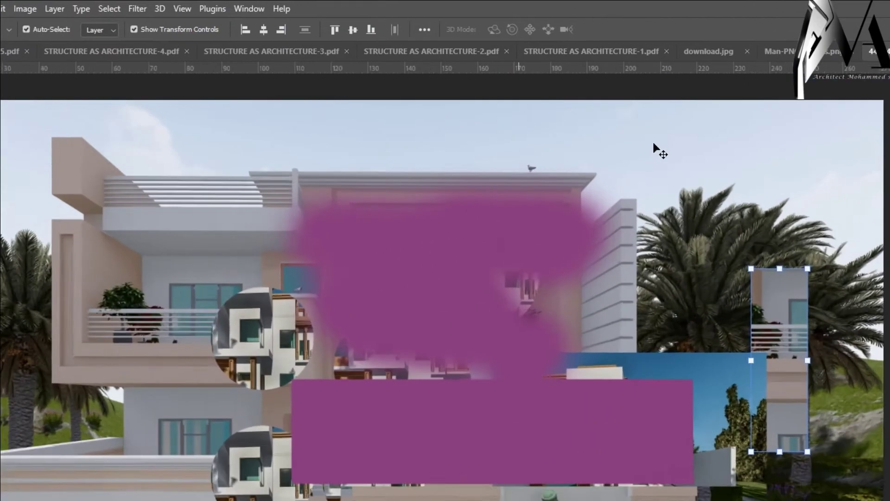
{"action": "scroll", "coordinate": [623, 220], "scroll_direction": "up", "scroll_amount": 3}
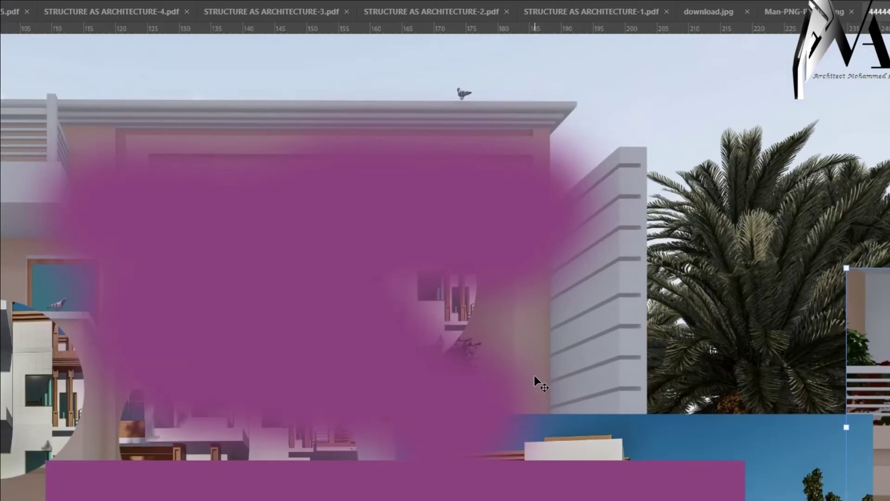
{"action": "scroll", "coordinate": [483, 424], "scroll_direction": "down", "scroll_amount": 3}
{"action": "scroll", "coordinate": [456, 376], "scroll_direction": "up", "scroll_amount": 2}
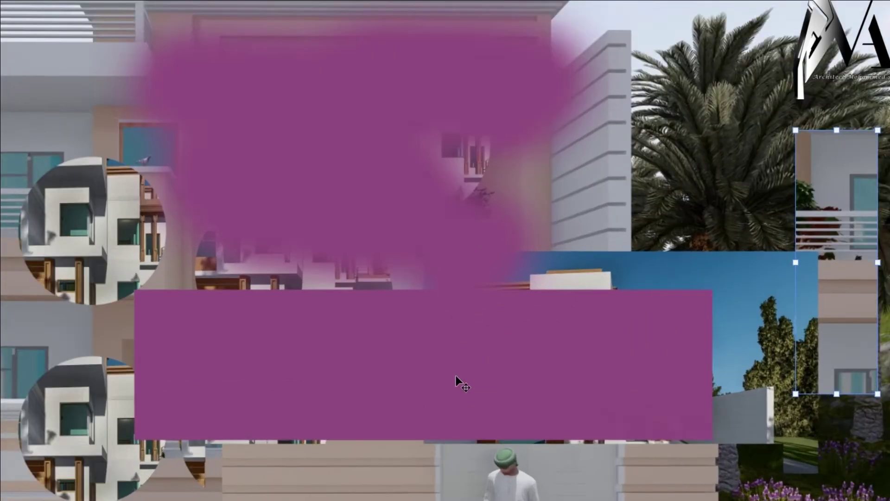
{"action": "scroll", "coordinate": [456, 376], "scroll_direction": "up", "scroll_amount": 1}
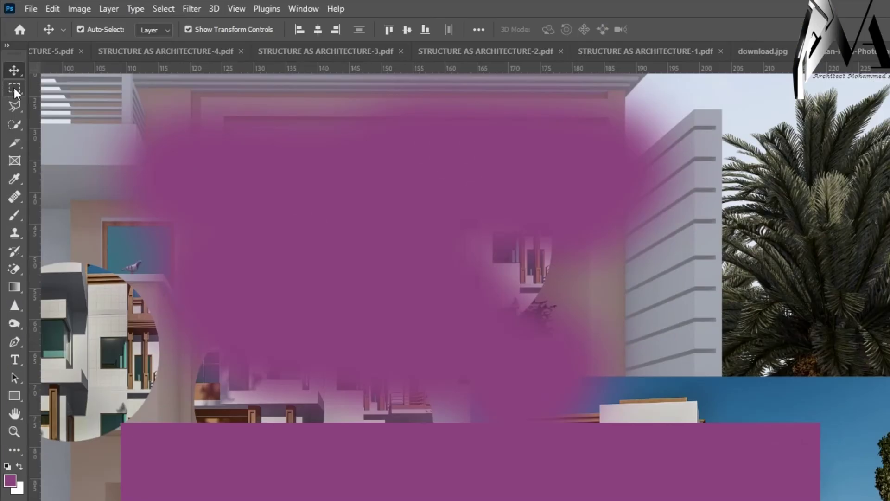
- Make the purple rectangle's layer active and marquee-select a small rectangle near the middle of the purple area
{"action": "left_click", "coordinate": [19, 93]}
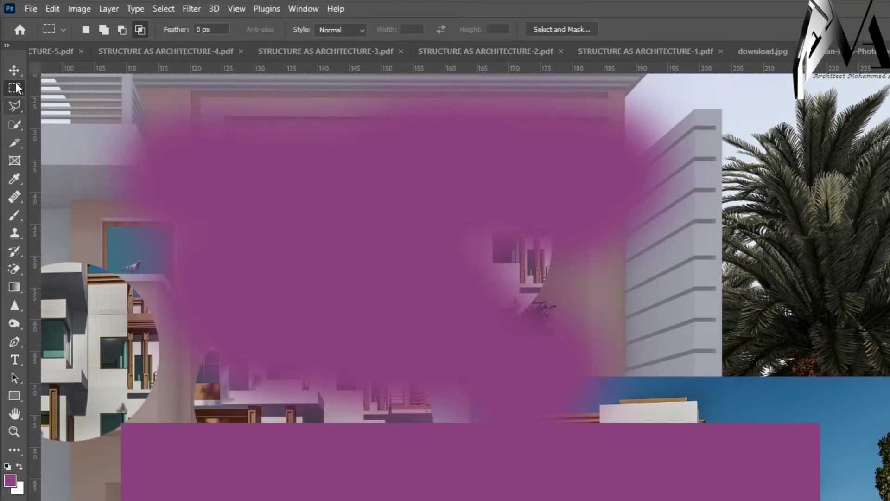
{"action": "key", "text": "v"}
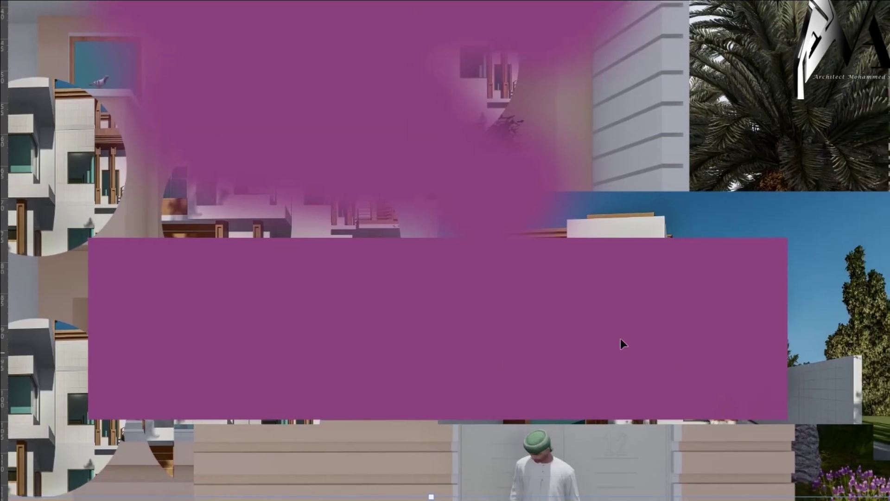
{"action": "left_click", "coordinate": [586, 343]}
{"action": "left_click", "coordinate": [14, 89]}
{"action": "left_click_drag", "start_coordinate": [488, 300], "coordinate": [411, 316]}
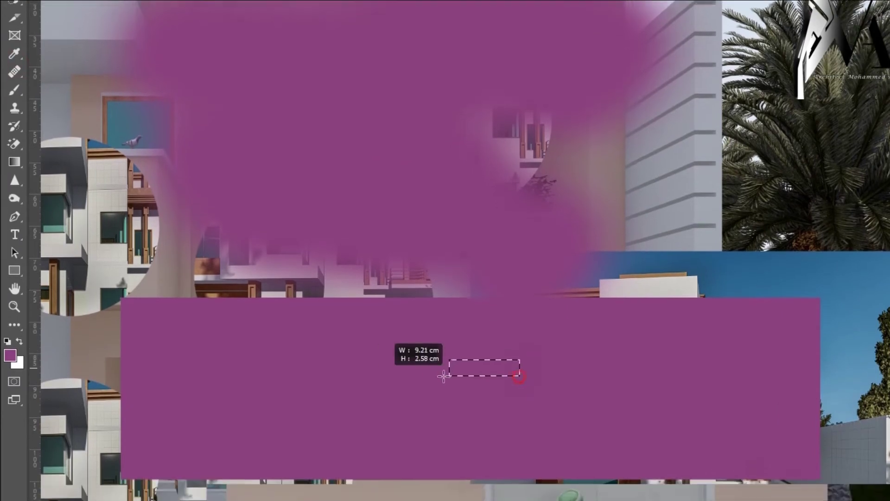
{"action": "left_click_drag", "start_coordinate": [444, 376], "coordinate": [492, 372]}
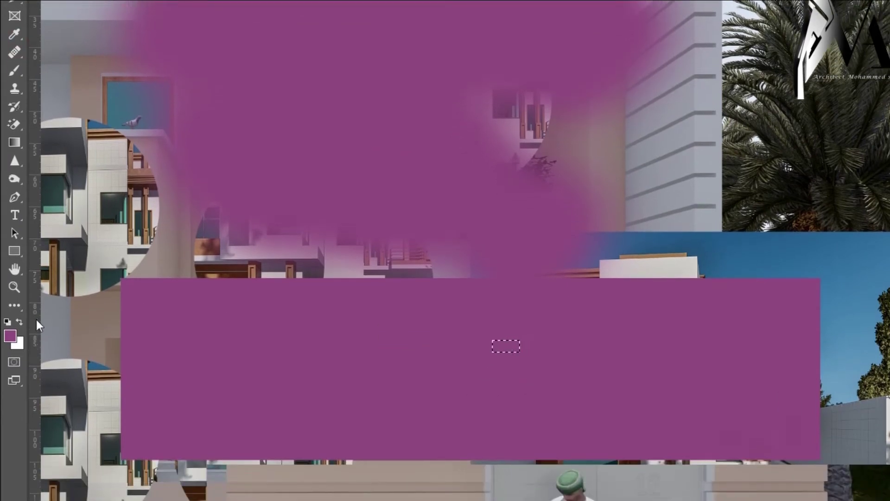
- Swap the foreground and background colours, fill the small selection with white using the Paint Bucket Tool, and clear the selection
{"action": "left_click", "coordinate": [19, 322]}
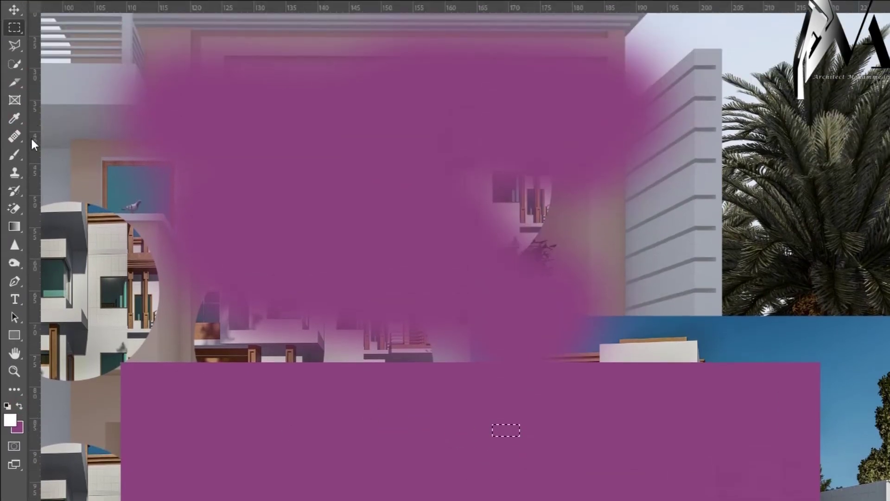
{"action": "right_click", "coordinate": [15, 226]}
{"action": "left_click", "coordinate": [70, 238]}
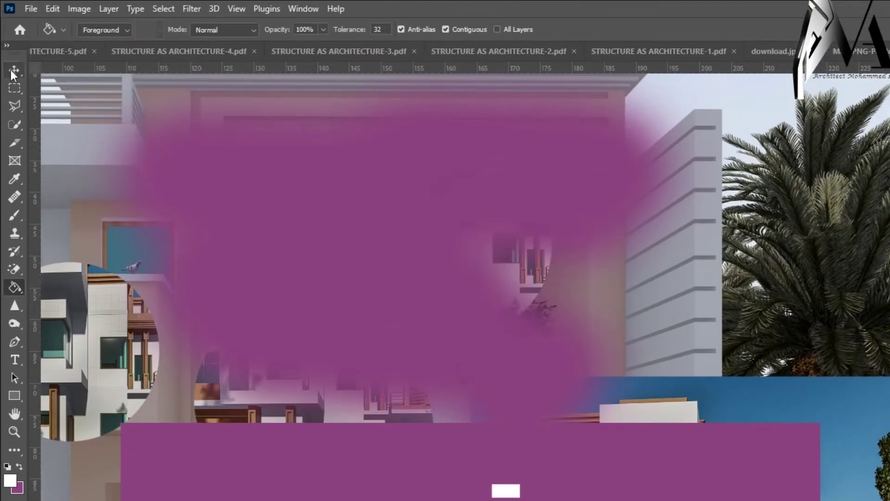
{"action": "left_click", "coordinate": [11, 70]}
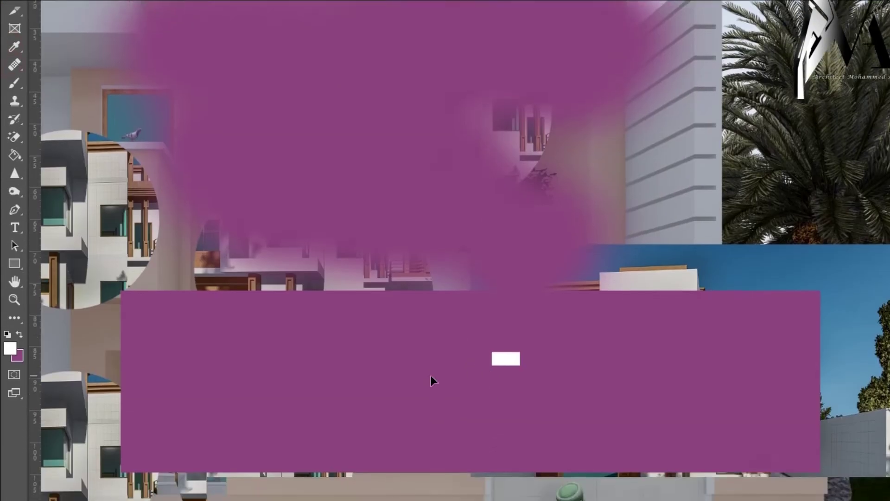
{"action": "left_click_drag", "start_coordinate": [627, 371], "coordinate": [656, 343]}
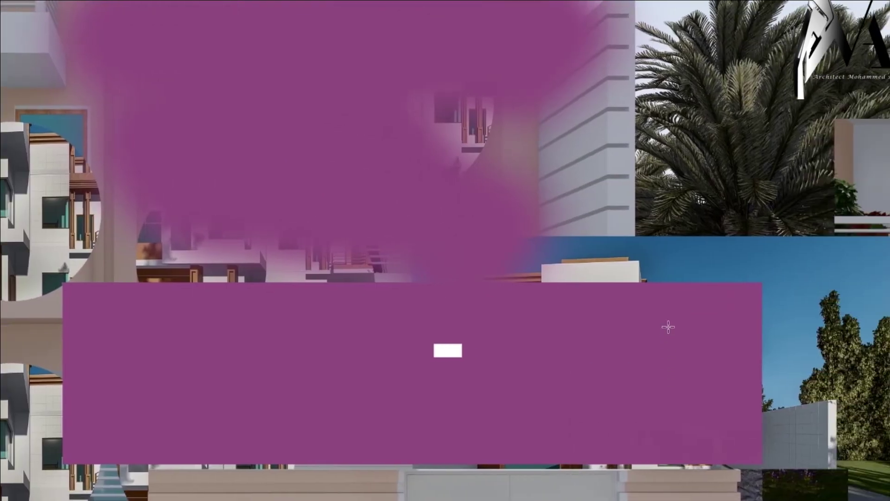
- Marquee-select about 67 × 15 cm around the white block and apply Fill with colour 8a3f7f sampled from the purple rectangle, Normal mode, 100% opacity
{"action": "left_click_drag", "start_coordinate": [770, 340], "coordinate": [344, 436]}
{"action": "right_click", "coordinate": [449, 339]}
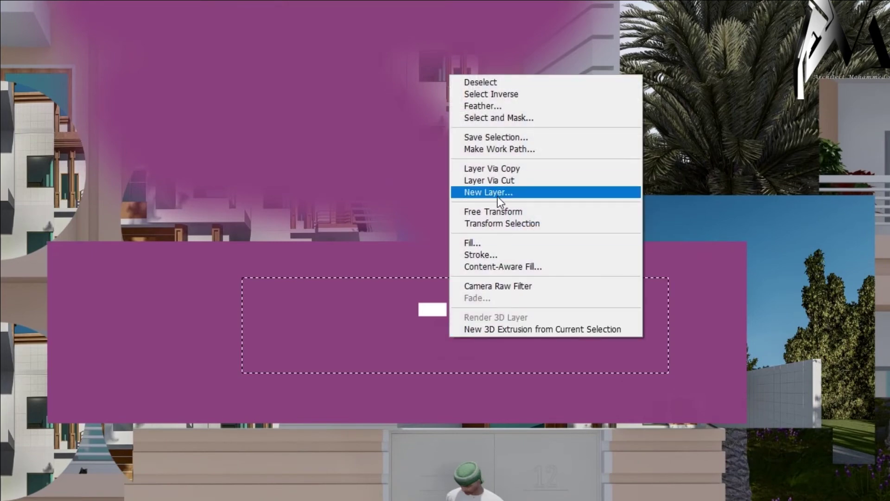
{"action": "left_click", "coordinate": [489, 242]}
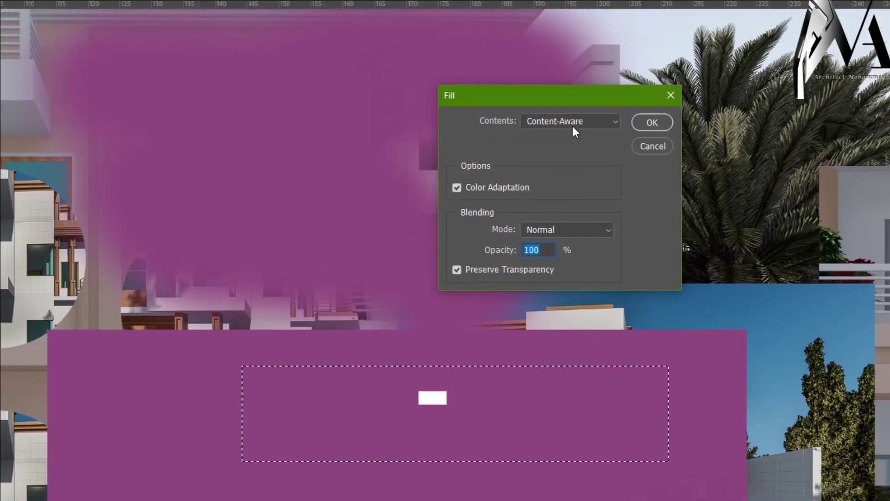
{"action": "left_click", "coordinate": [572, 84]}
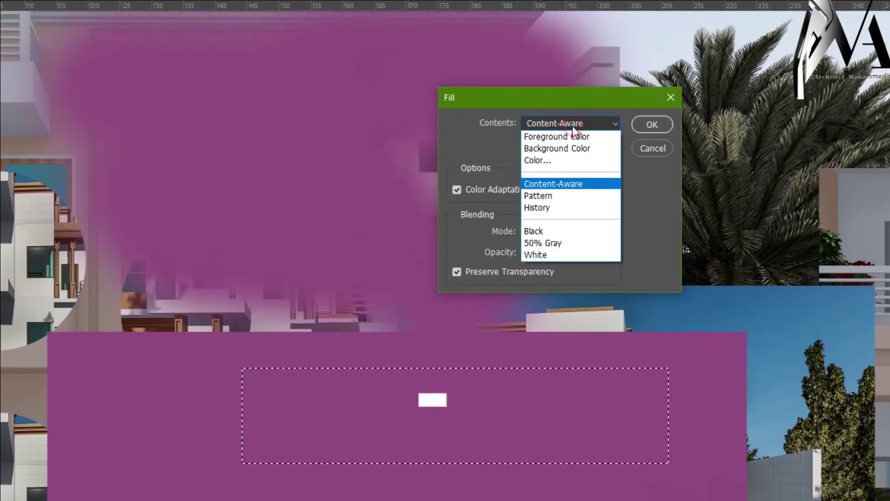
{"action": "left_click", "coordinate": [558, 161]}
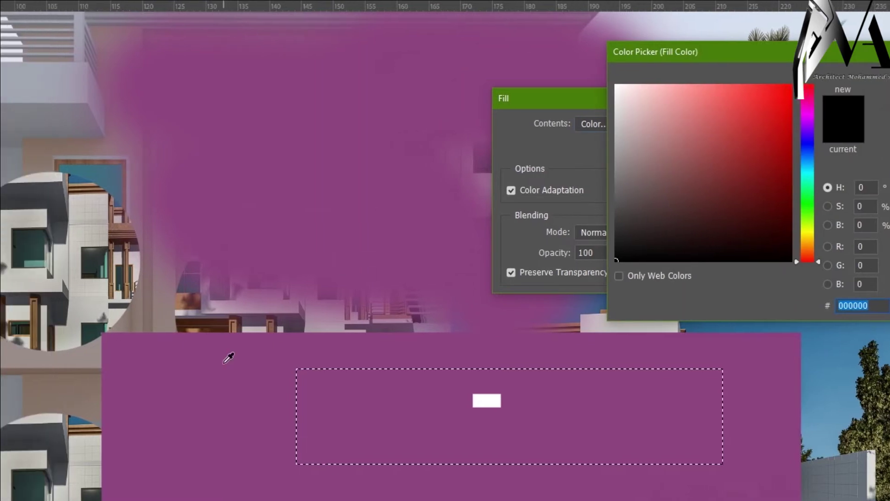
{"action": "left_click", "coordinate": [245, 378]}
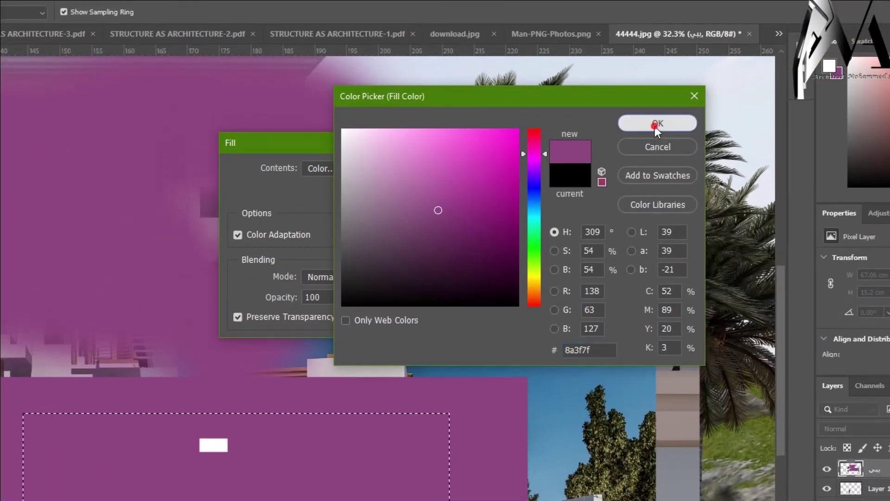
{"action": "left_click", "coordinate": [656, 124]}
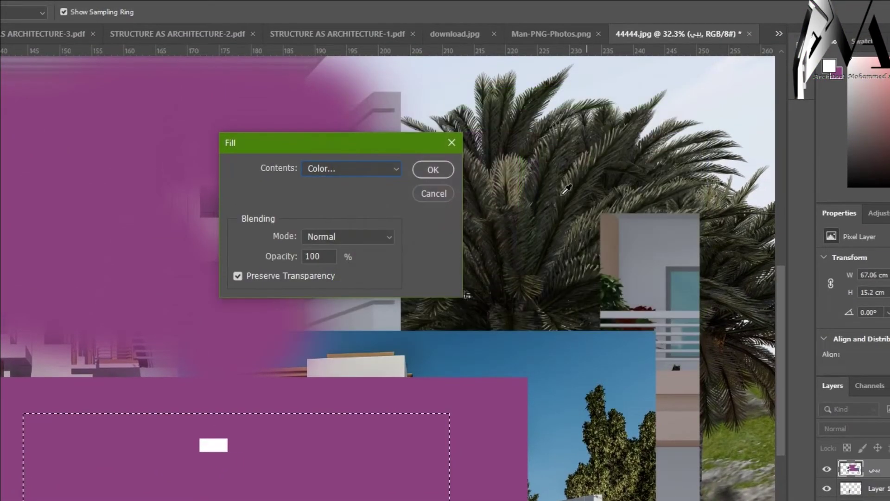
{"action": "left_click", "coordinate": [429, 170]}
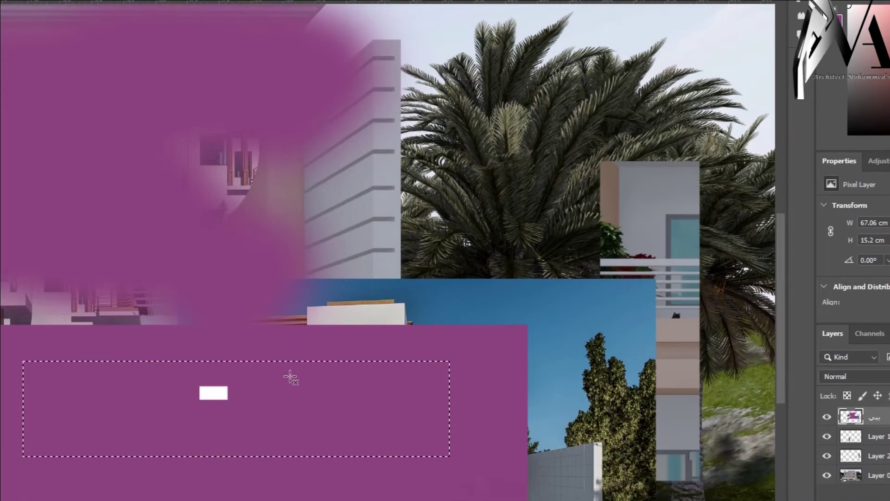
- Fill the selection around the white block with Content-Aware contents, Color Adaptation on, Normal mode, 100% opacity, and clear the selection
{"action": "right_click", "coordinate": [291, 430]}
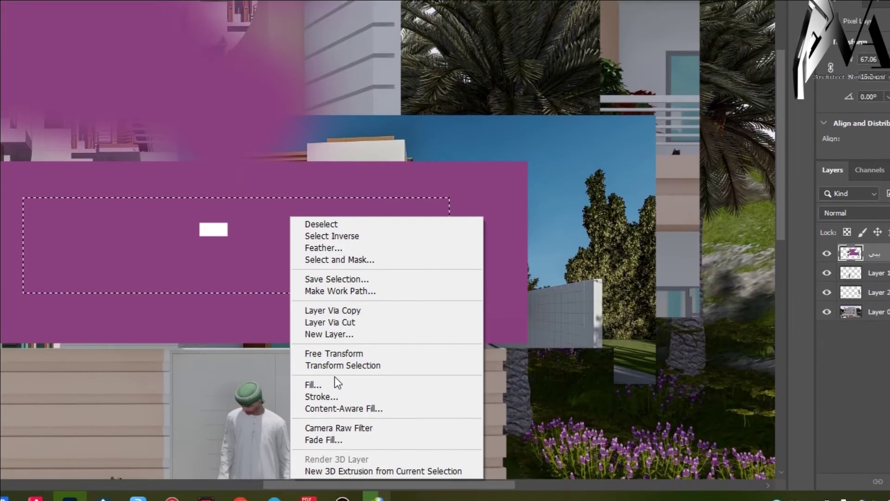
{"action": "left_click", "coordinate": [337, 387]}
{"action": "left_click", "coordinate": [332, 49]}
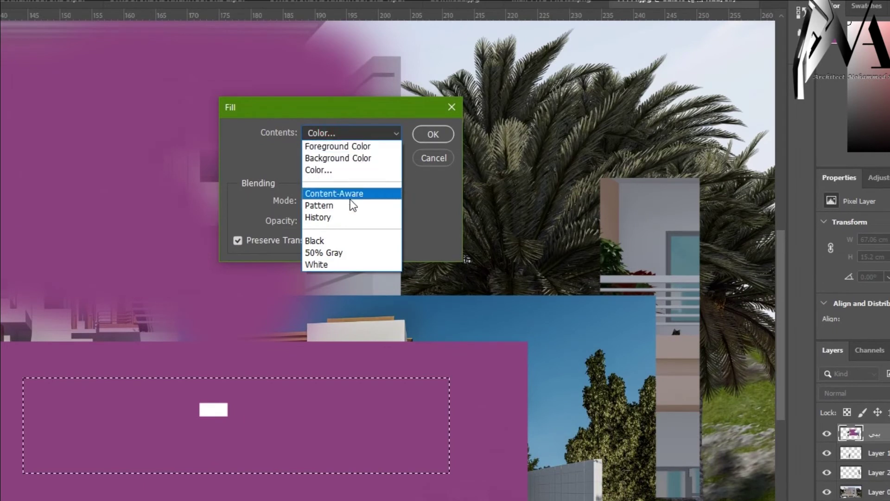
{"action": "left_click", "coordinate": [347, 109]}
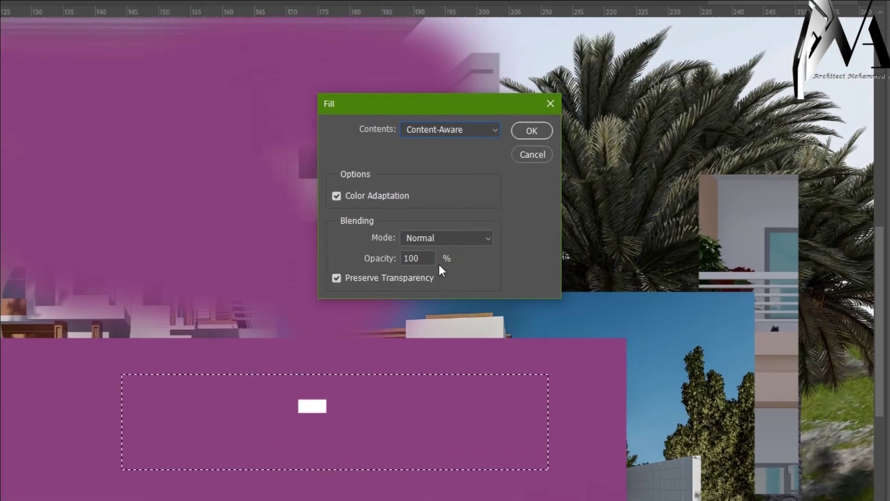
{"action": "left_click", "coordinate": [532, 132]}
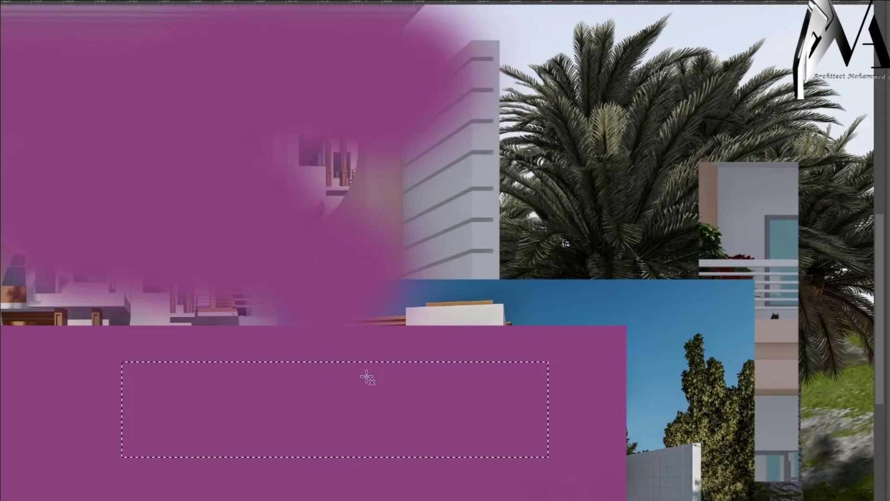
{"action": "key", "text": "ctrl+d"}
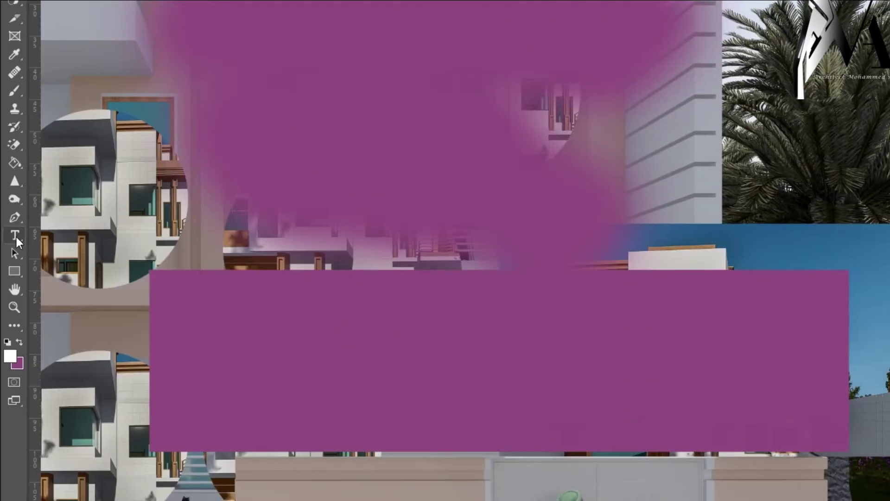
- Add a white horizontal text box reading "fgdfgdfgdfhdfjfg" in the middle of the purple rectangle
{"action": "left_click", "coordinate": [15, 236]}
{"action": "left_click_drag", "start_coordinate": [662, 332], "coordinate": [461, 371]}
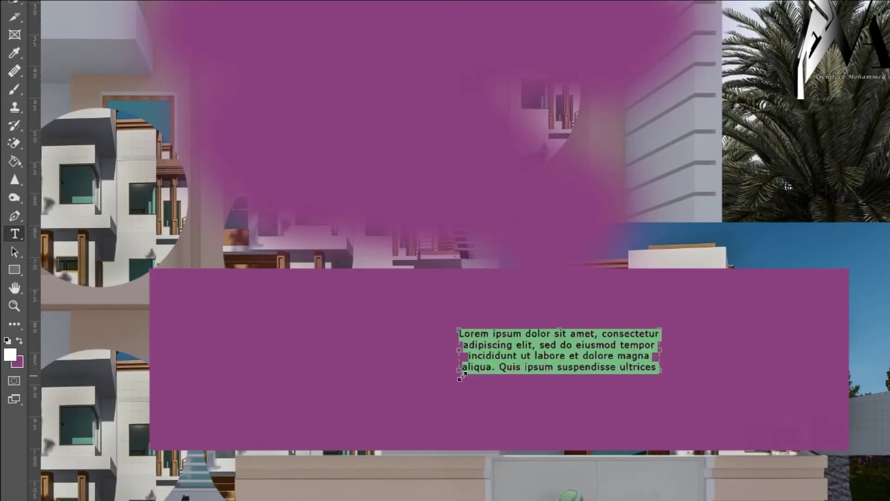
{"action": "type", "text": "fgdfgdtgdfhdfjfg"}
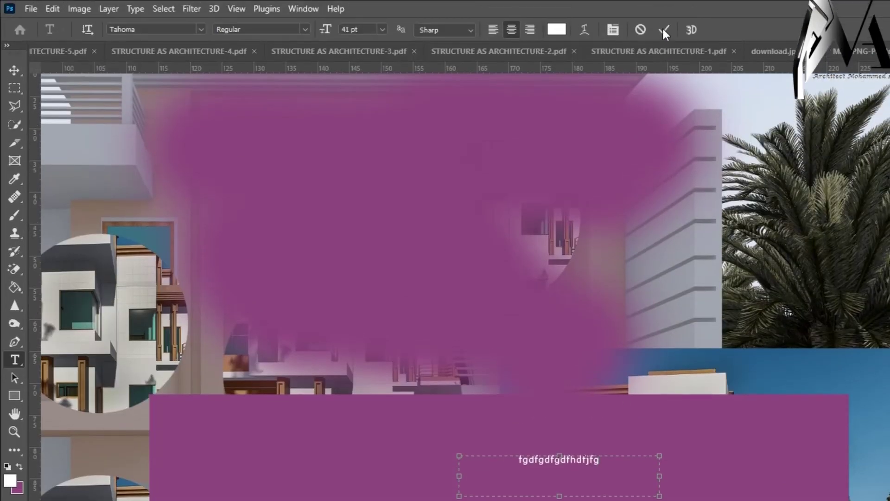
{"action": "left_click", "coordinate": [663, 31]}
- Try Merge Layers on the text layer and the purple rectangle's layer, and undo the merge
{"action": "left_click", "coordinate": [756, 360]}
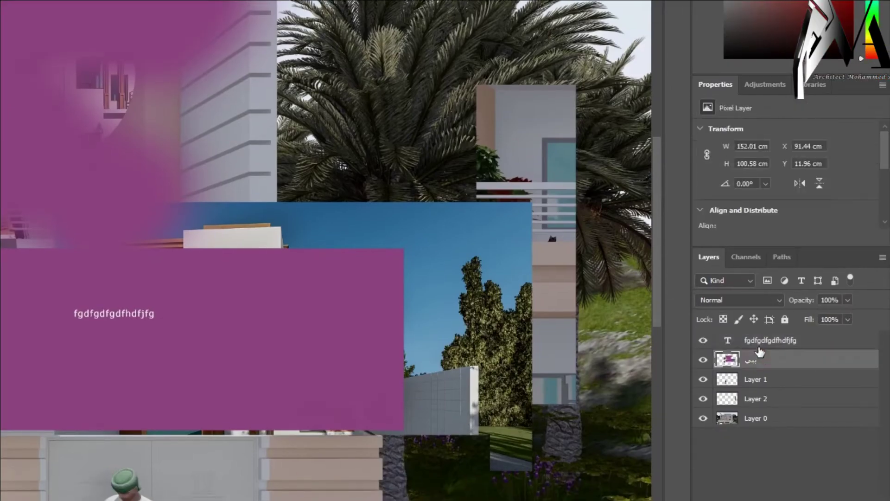
{"action": "right_click", "coordinate": [759, 343]}
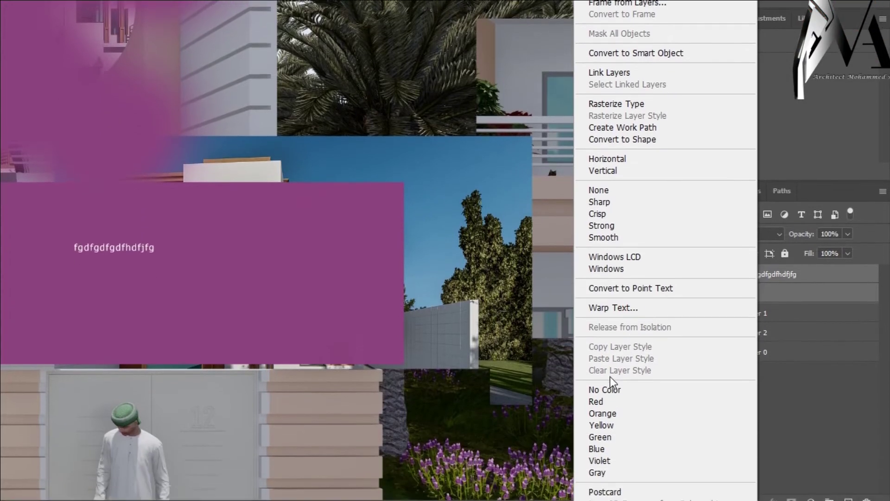
{"action": "right_click", "coordinate": [773, 284]}
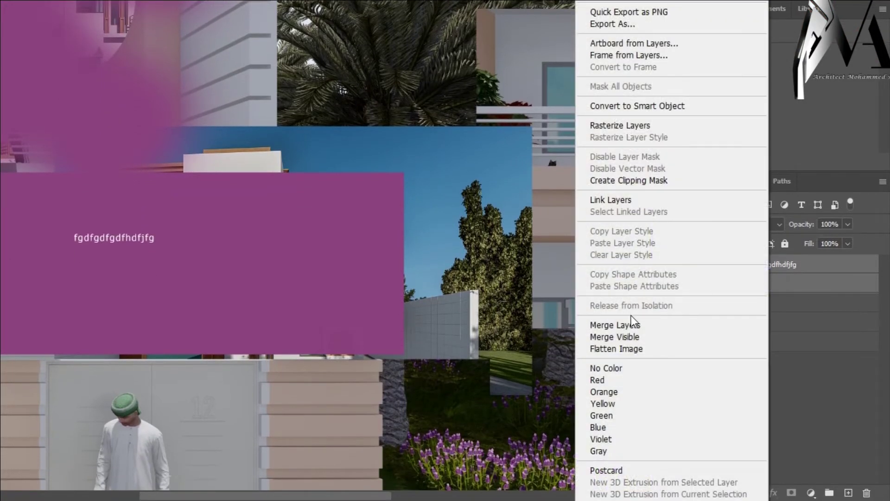
{"action": "left_click", "coordinate": [640, 324]}
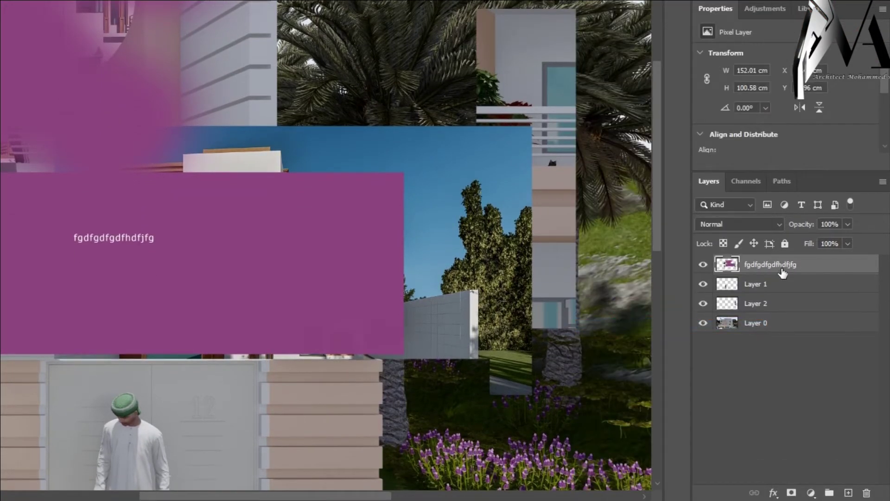
{"action": "key", "text": "ctrl+z"}
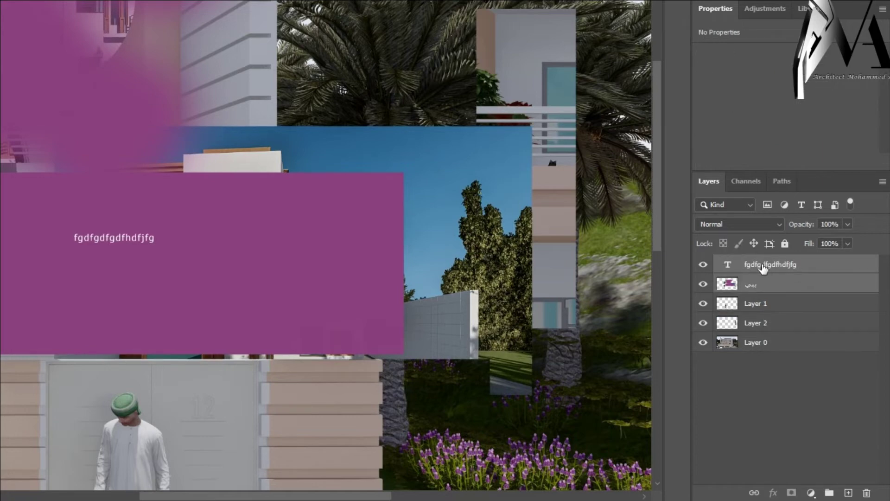
- Try Merge Down on the purple rectangle's layer alone, and undo it
{"action": "left_click", "coordinate": [758, 288]}
{"action": "right_click", "coordinate": [757, 287]}
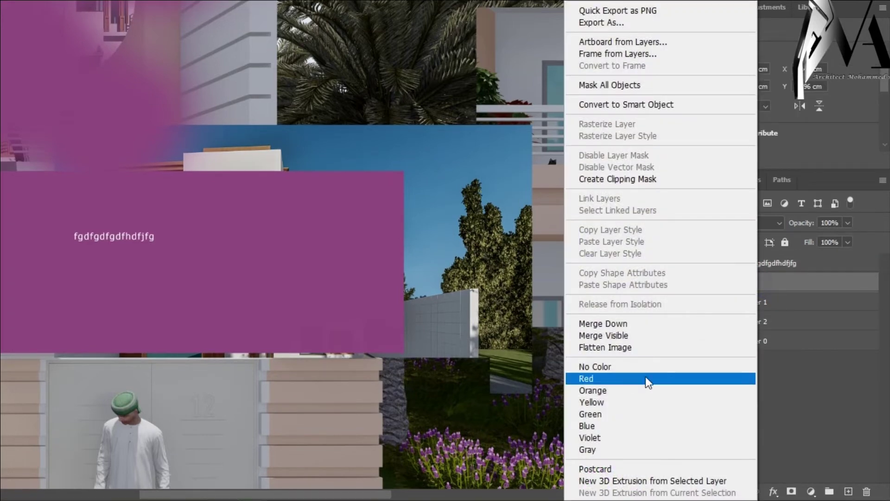
{"action": "left_click", "coordinate": [602, 324]}
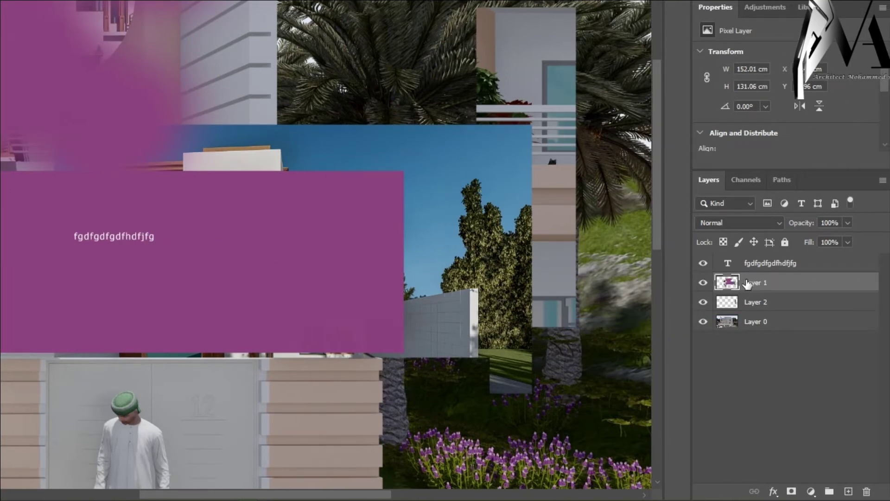
{"action": "key", "text": "ctrl+z"}
- Select the text layer together with the purple rectangle's layer and merge the two into one layer
{"action": "left_click", "coordinate": [766, 264], "text": "shift"}
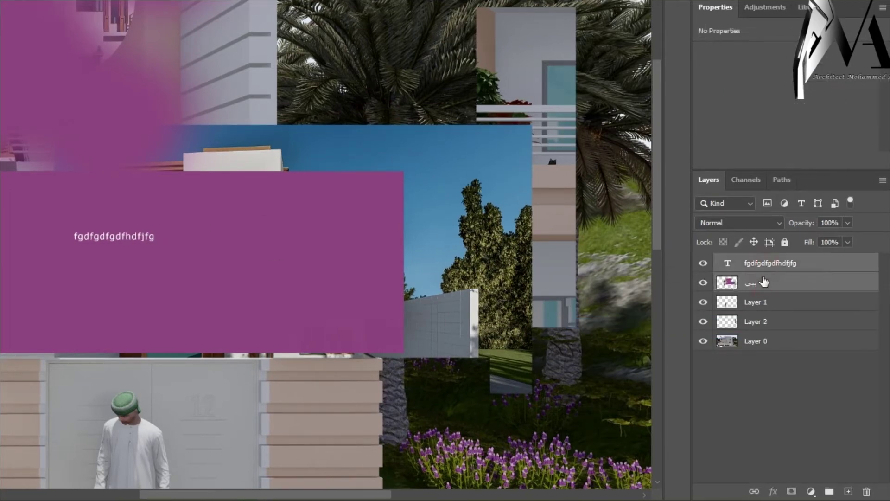
{"action": "right_click", "coordinate": [763, 282]}
{"action": "key", "text": "Escape"}
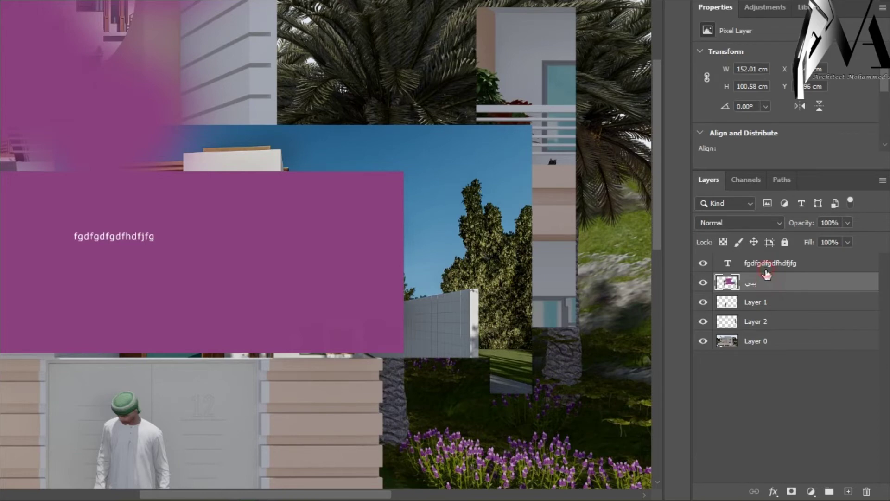
{"action": "left_click", "coordinate": [767, 270], "text": "shift"}
{"action": "right_click", "coordinate": [759, 286]}
{"action": "left_click", "coordinate": [628, 326]}
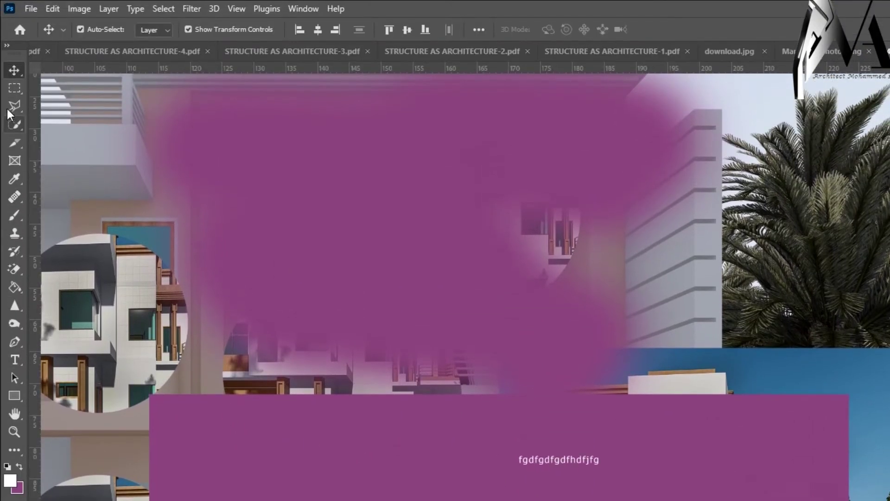
- Marquee-select a wide rectangle around the merged text and fill it with Content-Aware contents, Color Adaptation on, Normal mode, 100% opacity
{"action": "left_click", "coordinate": [12, 91]}
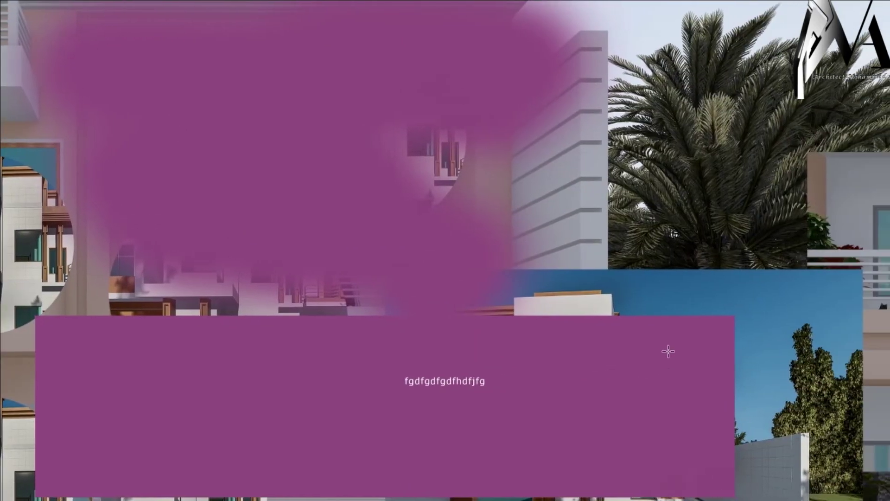
{"action": "left_click_drag", "start_coordinate": [783, 427], "coordinate": [505, 457]}
{"action": "left_click_drag", "start_coordinate": [390, 377], "coordinate": [223, 436]}
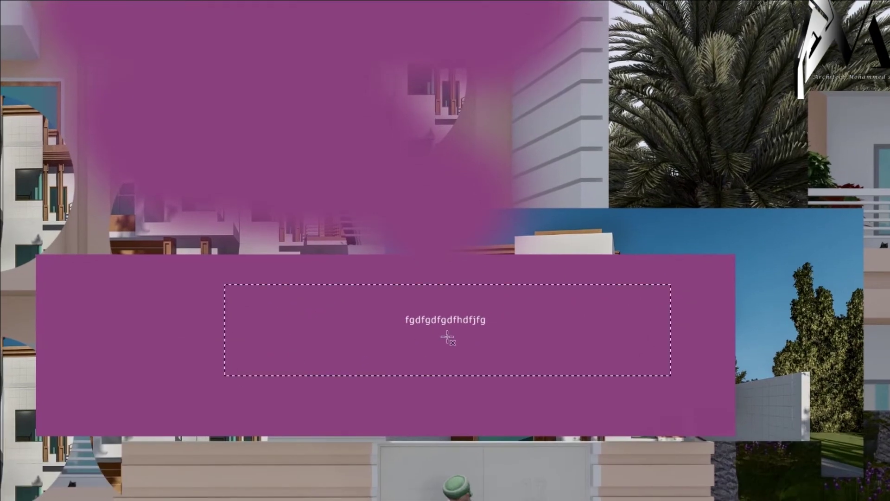
{"action": "right_click", "coordinate": [521, 329]}
{"action": "left_click", "coordinate": [357, 338]}
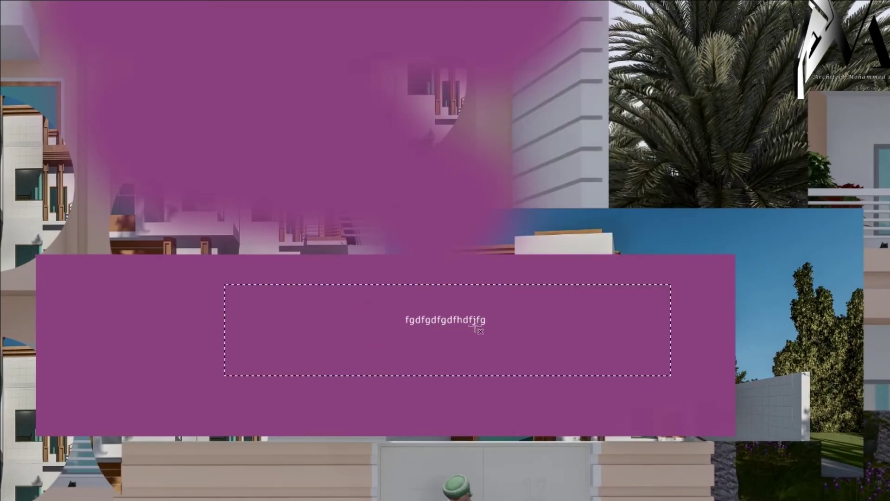
{"action": "right_click", "coordinate": [453, 327]}
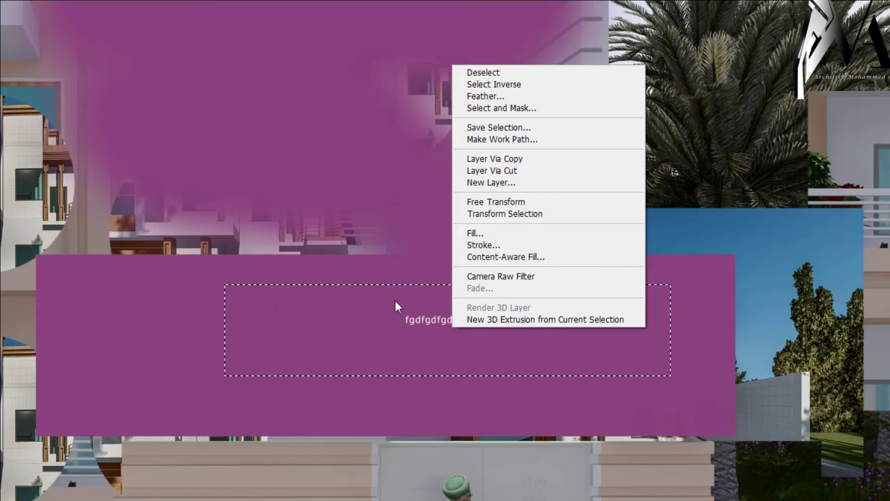
{"action": "left_click", "coordinate": [395, 298]}
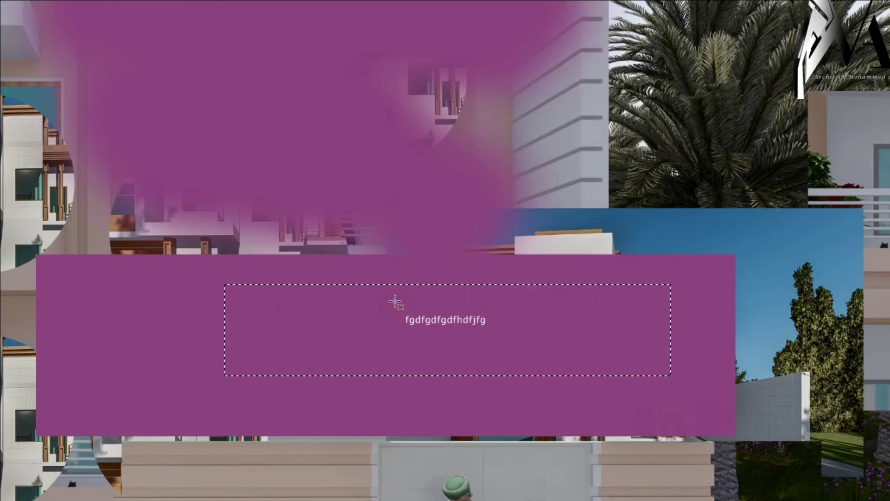
{"action": "right_click", "coordinate": [488, 311]}
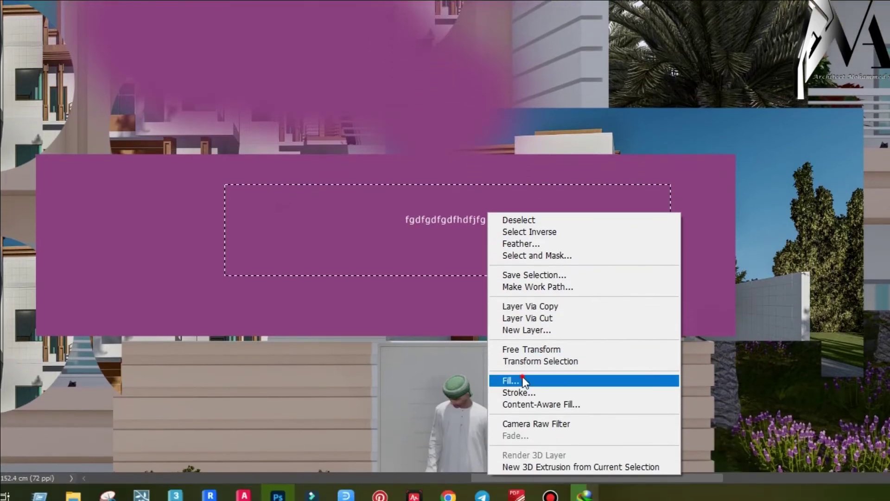
{"action": "left_click", "coordinate": [522, 379]}
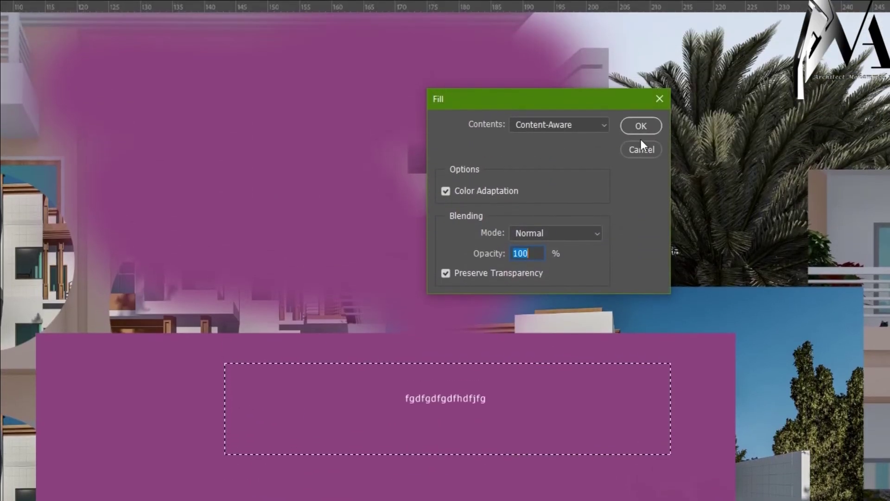
{"action": "left_click", "coordinate": [641, 125]}
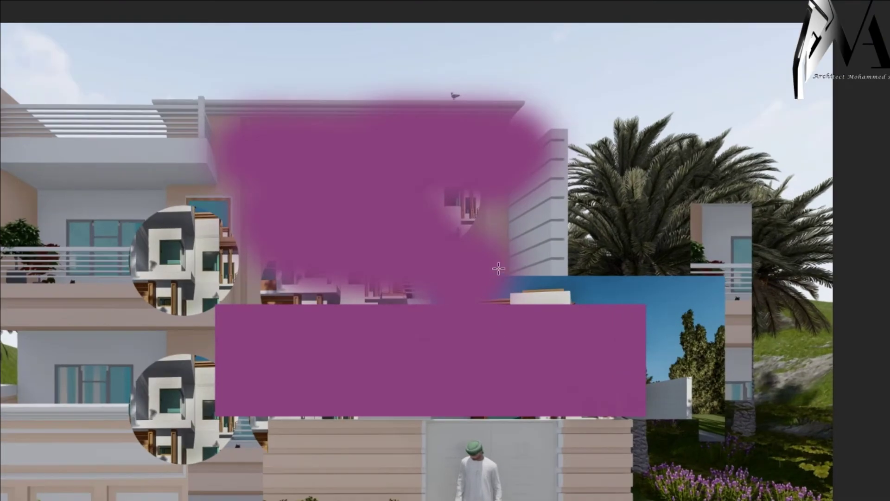
{"action": "scroll", "coordinate": [574, 239], "scroll_direction": "down", "scroll_amount": 2}
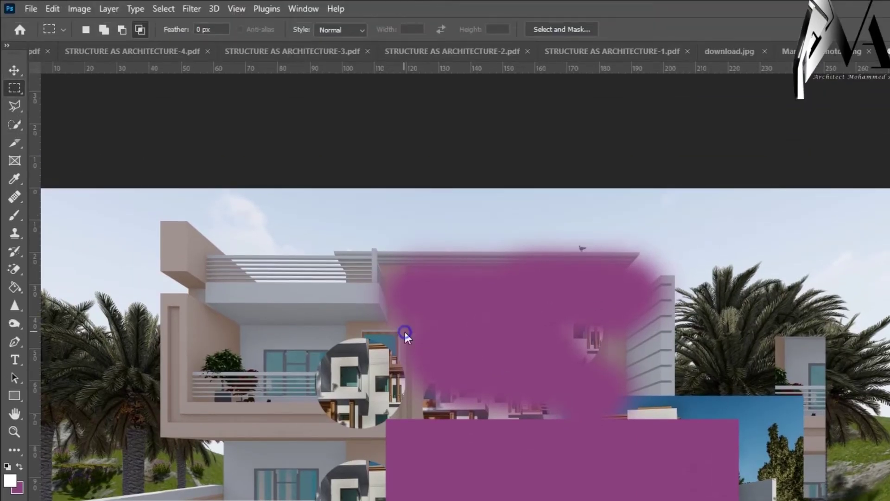
{"action": "right_click", "coordinate": [405, 332]}
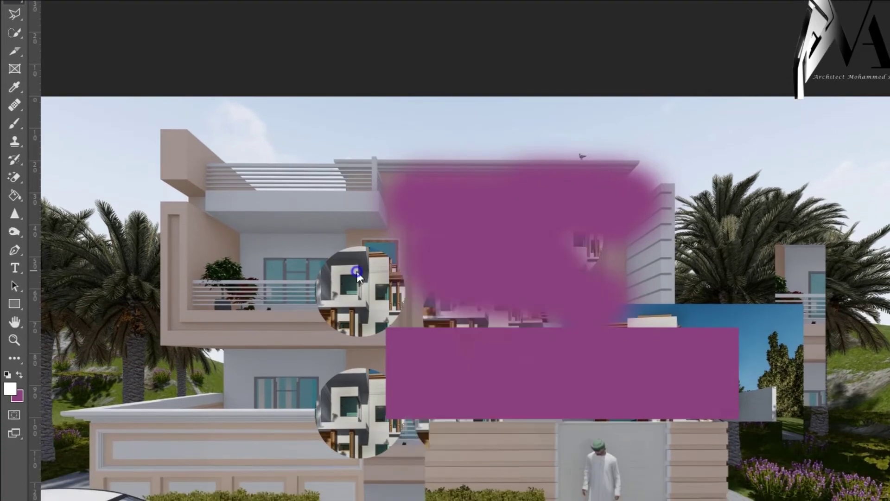
{"action": "right_click", "coordinate": [357, 275]}
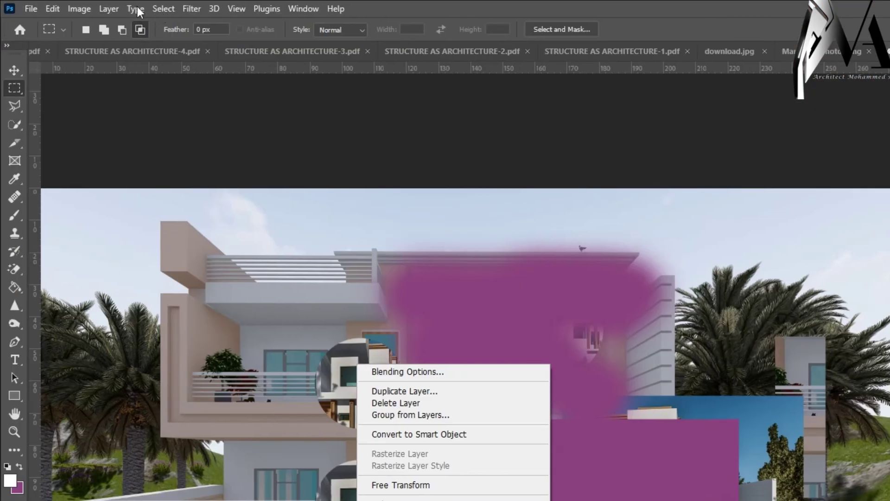
{"action": "left_click", "coordinate": [132, 9]}
{"action": "left_click", "coordinate": [163, 9]}
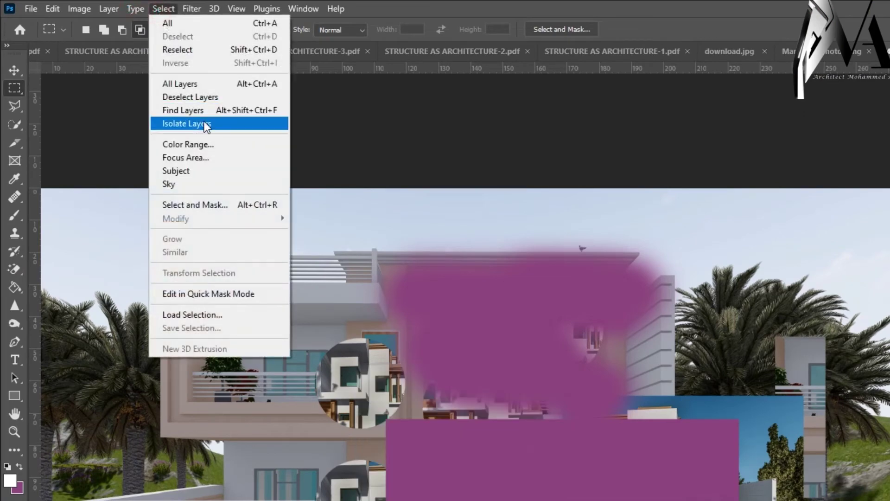
- Scale down the purple-painted collage layer with Free Transform to about 112.83 × 74.65 cm and apply the transformation
{"action": "right_click", "coordinate": [469, 337]}
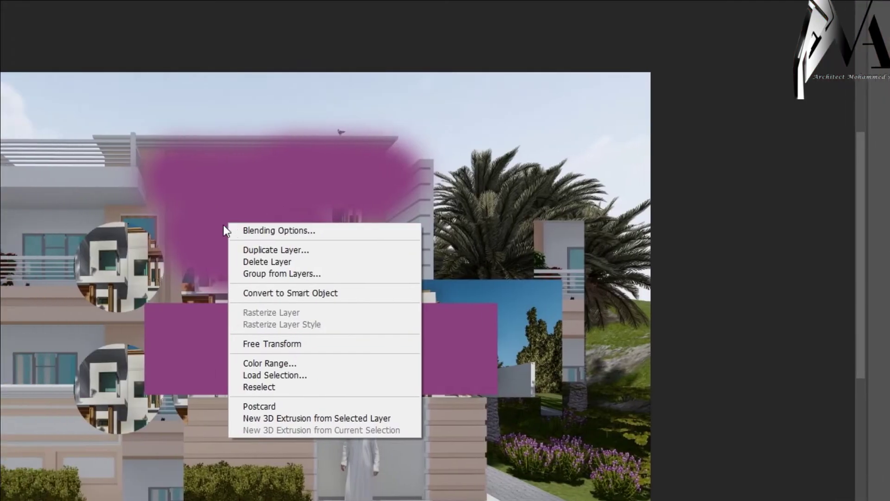
{"action": "right_click", "coordinate": [224, 226]}
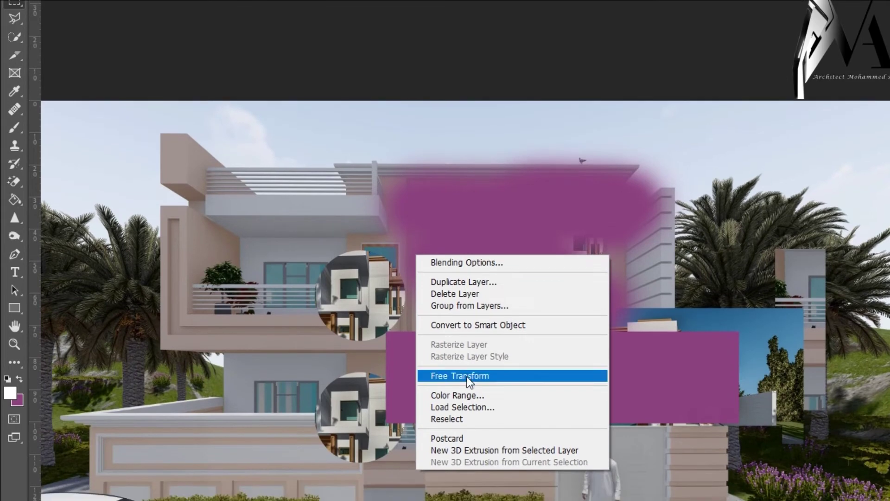
{"action": "left_click", "coordinate": [460, 392]}
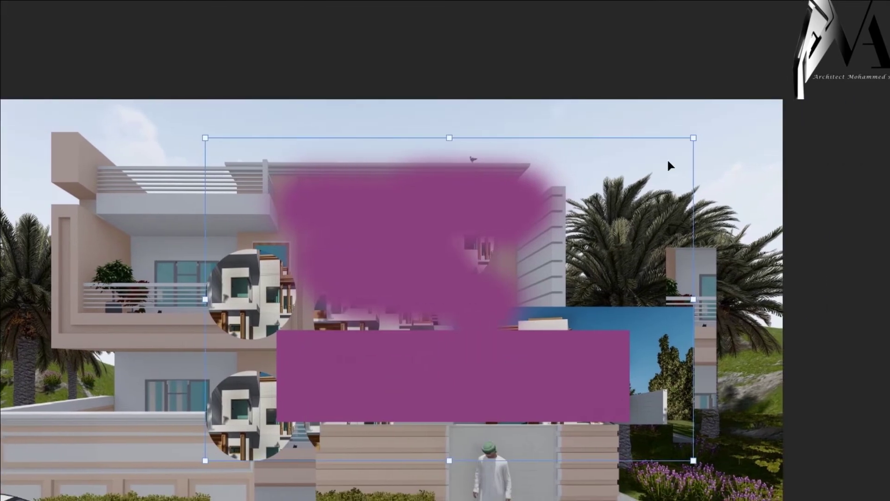
{"action": "left_click_drag", "start_coordinate": [697, 138], "coordinate": [593, 240]}
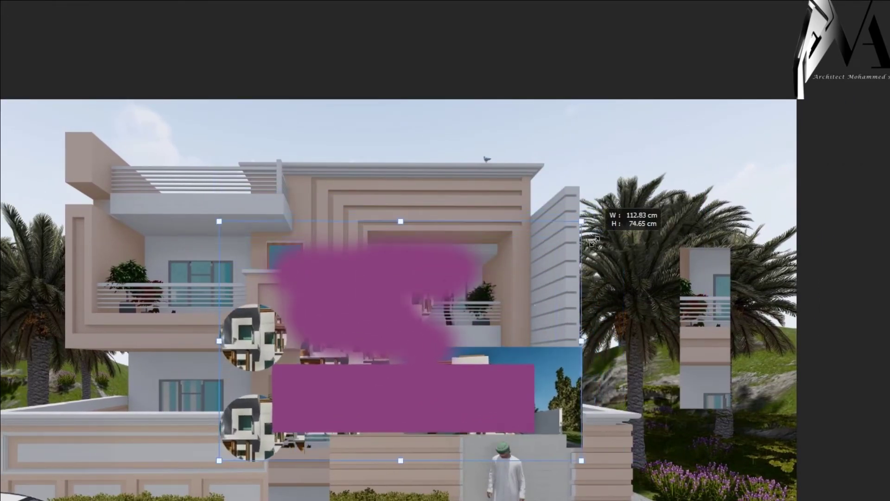
{"action": "left_click", "coordinate": [594, 30]}
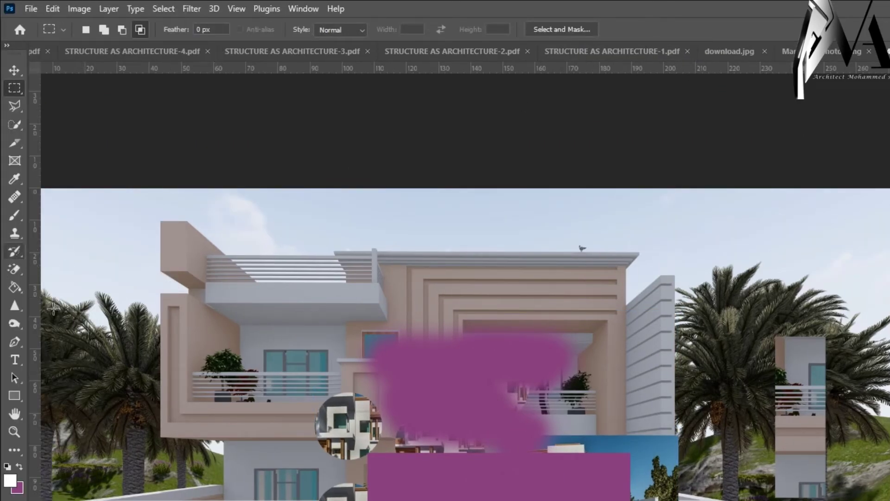
{"action": "scroll", "coordinate": [140, 332], "scroll_direction": "down", "scroll_amount": 1}
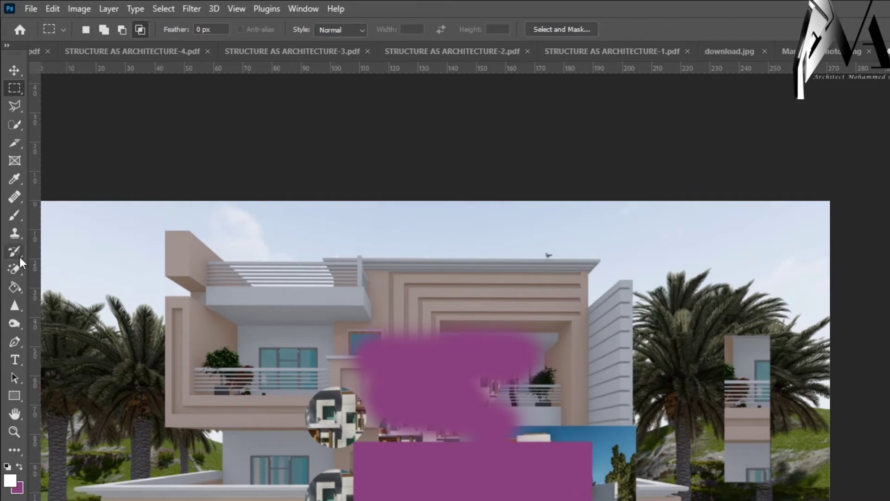
{"action": "left_click", "coordinate": [15, 232]}
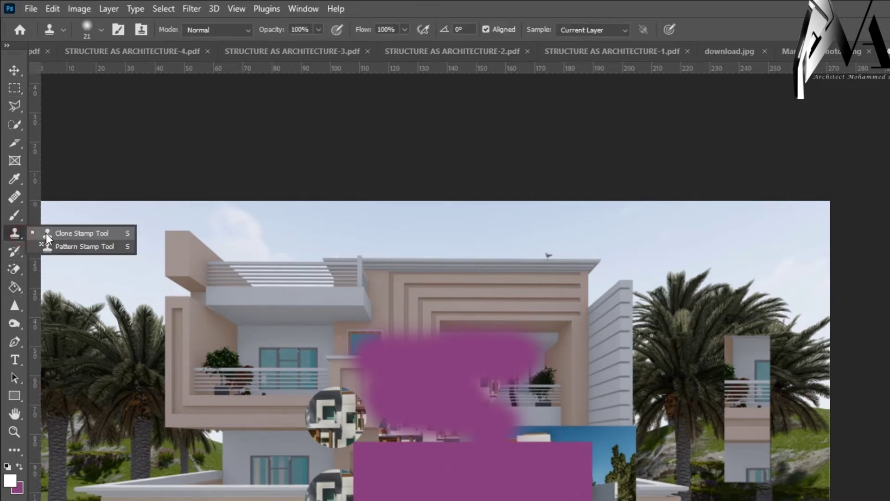
{"action": "left_click", "coordinate": [87, 233]}
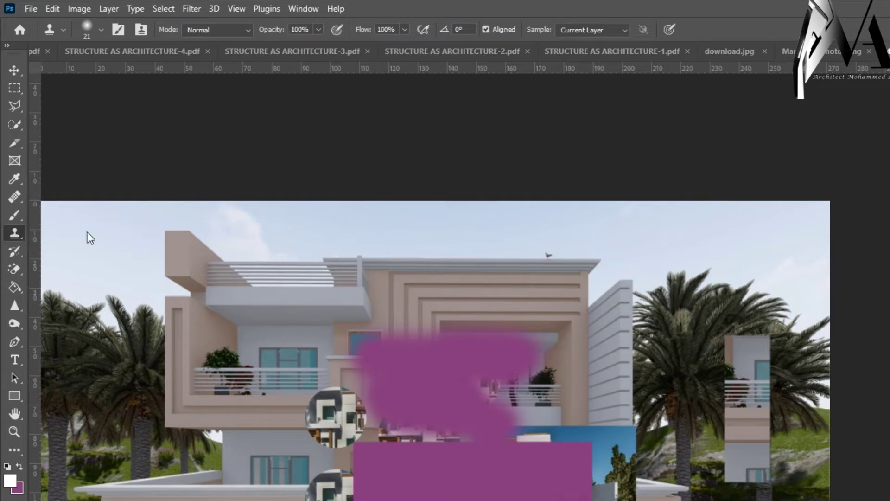
{"action": "left_click", "coordinate": [211, 268]}
{"action": "left_click", "coordinate": [671, 280]}
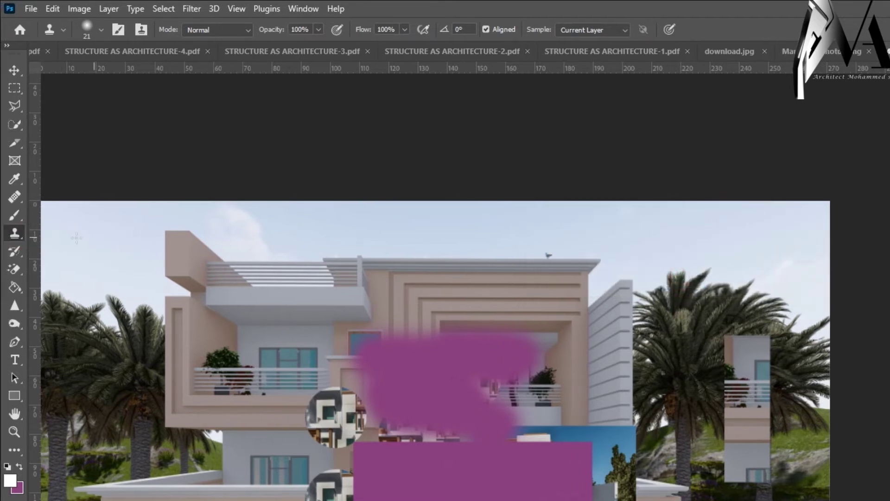
- Paint over the purple areas and collage pieces with the History Brush to restore the original villa façade
{"action": "left_click", "coordinate": [14, 252]}
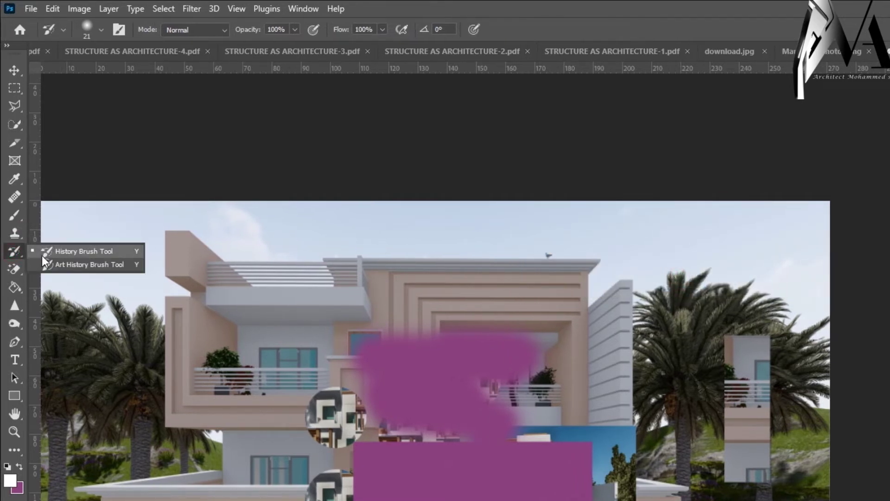
{"action": "left_click", "coordinate": [42, 255]}
{"action": "mouse_move", "coordinate": [375, 343]}
{"action": "left_mouse_down"}
{"action": "mouse_move", "coordinate": [461, 400]}
{"action": "mouse_move", "coordinate": [440, 352]}
{"action": "mouse_move", "coordinate": [437, 471]}
{"action": "left_mouse_up"}
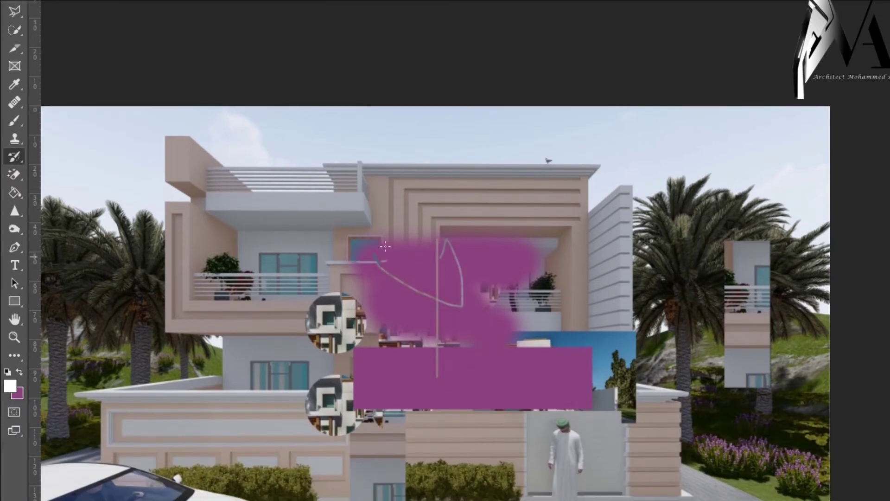
{"action": "scroll", "coordinate": [452, 347], "scroll_direction": "up", "scroll_amount": 2}
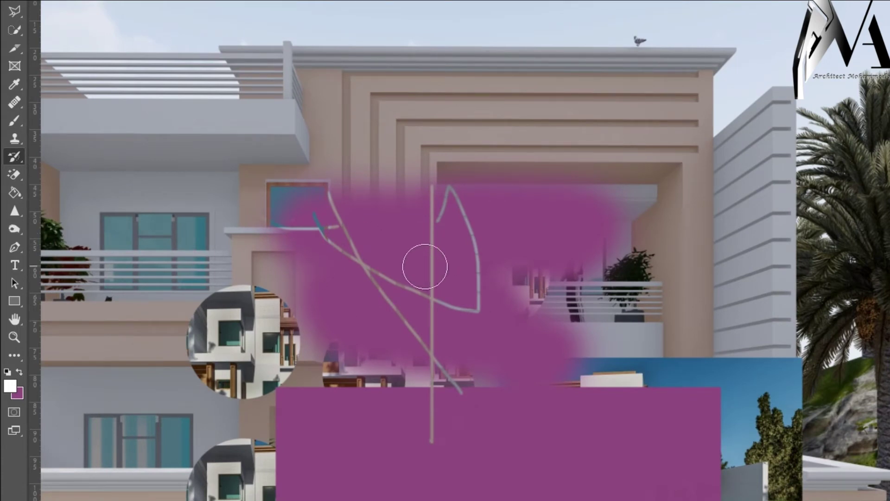
{"action": "mouse_move", "coordinate": [473, 213]}
{"action": "left_mouse_down"}
{"action": "mouse_move", "coordinate": [423, 268]}
{"action": "mouse_move", "coordinate": [622, 202]}
{"action": "mouse_move", "coordinate": [472, 256]}
{"action": "mouse_move", "coordinate": [390, 241]}
{"action": "mouse_move", "coordinate": [552, 318]}
{"action": "mouse_move", "coordinate": [370, 334]}
{"action": "mouse_move", "coordinate": [405, 350]}
{"action": "left_mouse_up"}
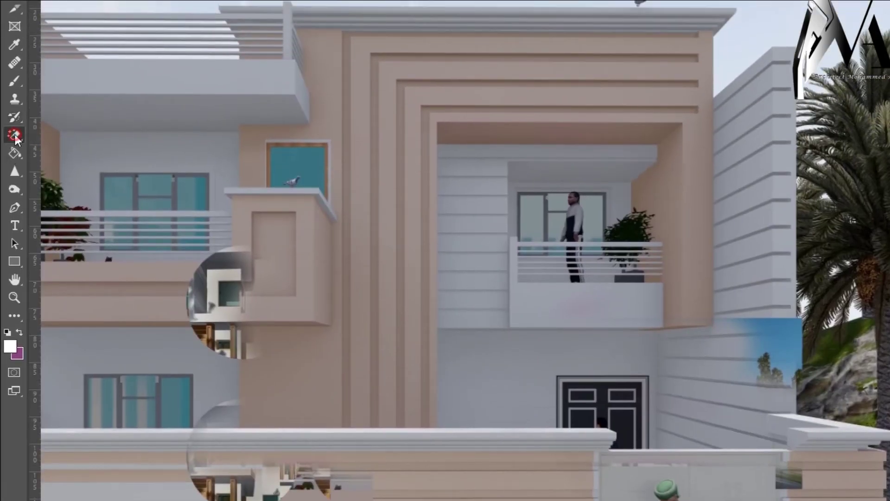
- Erase a short diagonal strip of wall beside the small window on Layer 0 with the Eraser tool
{"action": "left_click", "coordinate": [16, 136]}
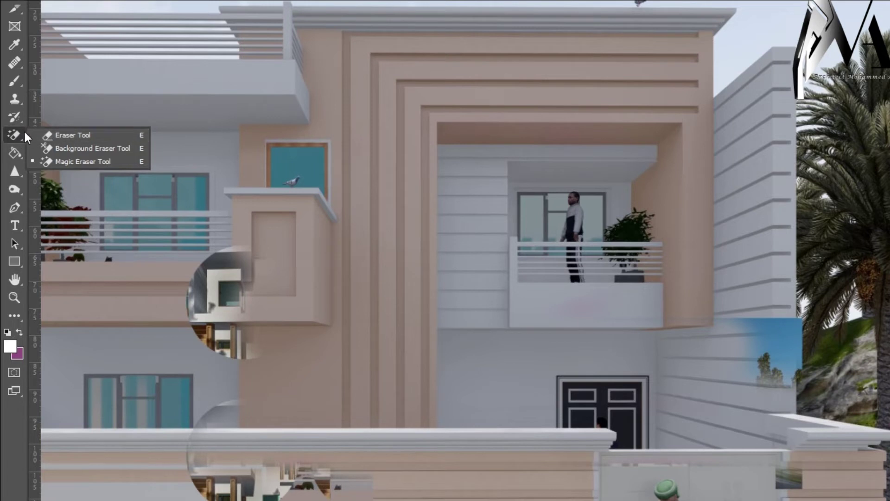
{"action": "left_click", "coordinate": [90, 135]}
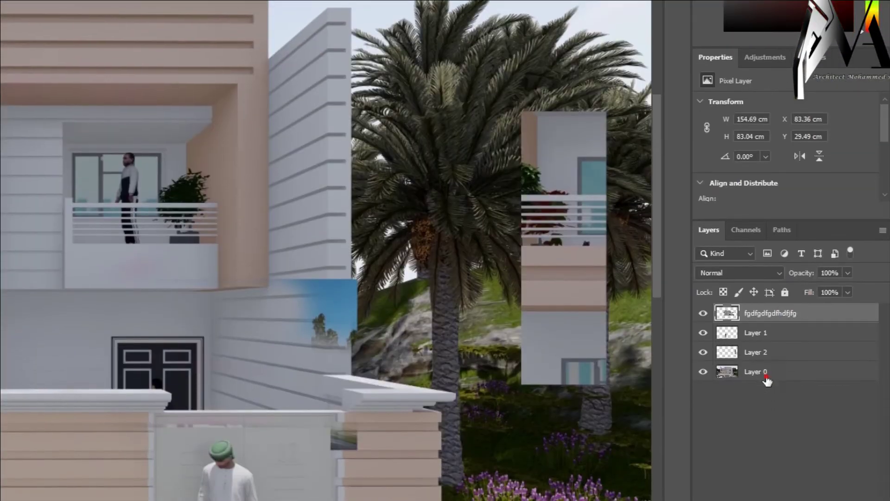
{"action": "left_click", "coordinate": [767, 377]}
{"action": "left_click", "coordinate": [274, 197]}
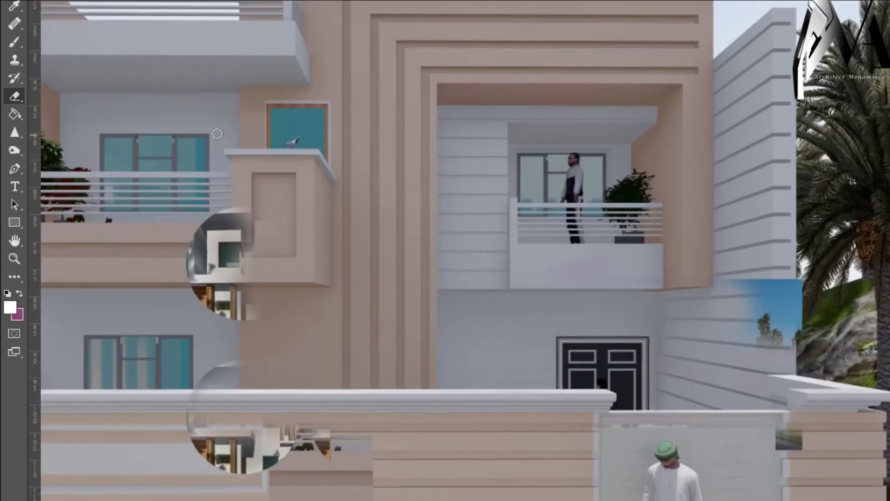
{"action": "left_click_drag", "start_coordinate": [364, 126], "coordinate": [364, 222]}
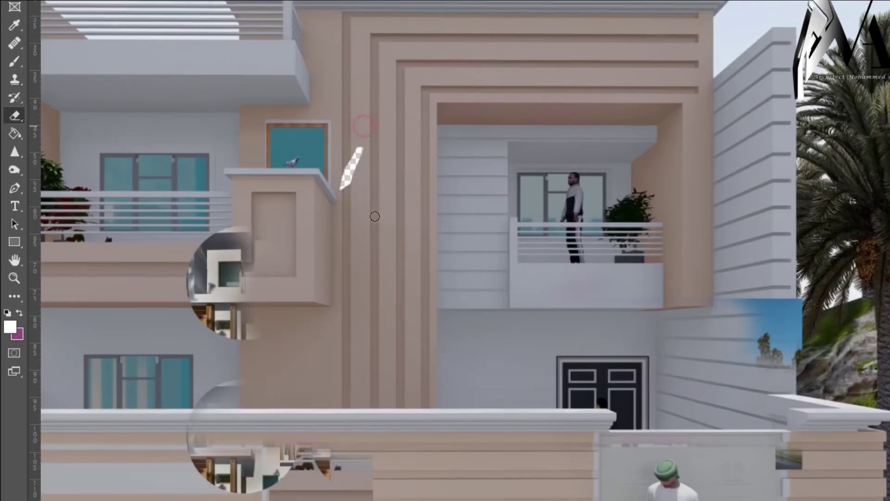
{"action": "right_click", "coordinate": [344, 163]}
{"action": "left_click", "coordinate": [348, 158]}
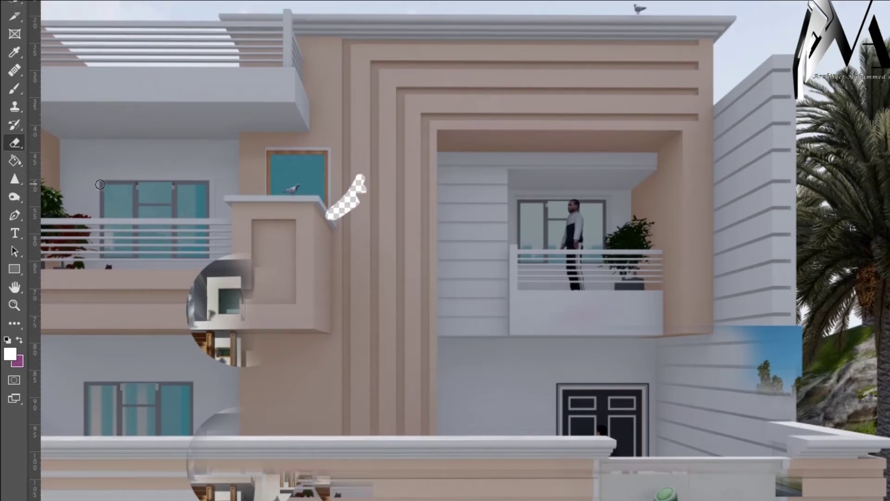
{"action": "right_click", "coordinate": [13, 145]}
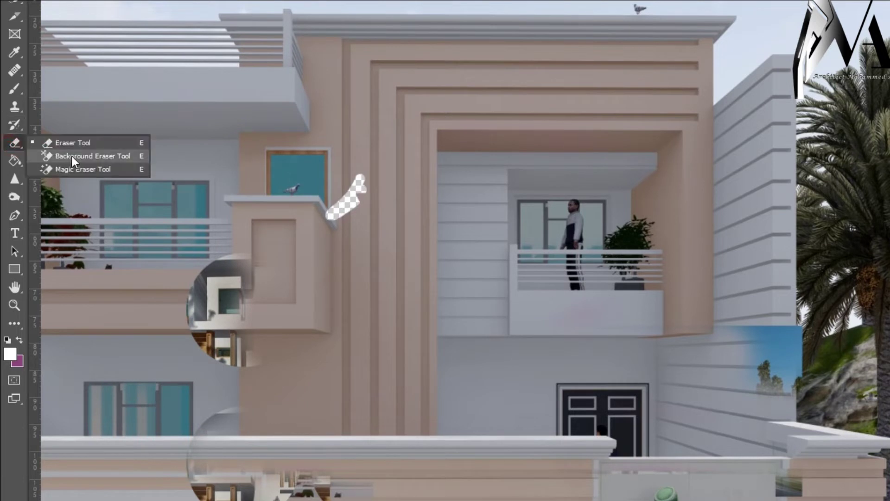
{"action": "left_click", "coordinate": [82, 156]}
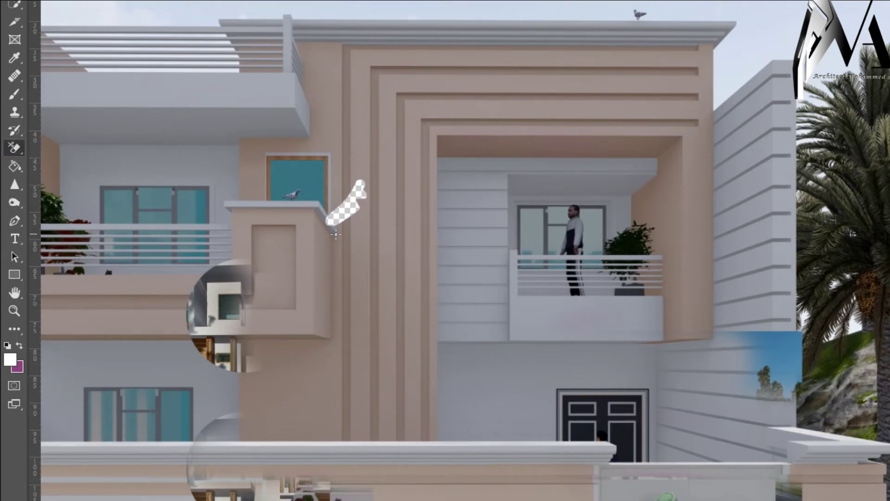
{"action": "right_click", "coordinate": [18, 153]}
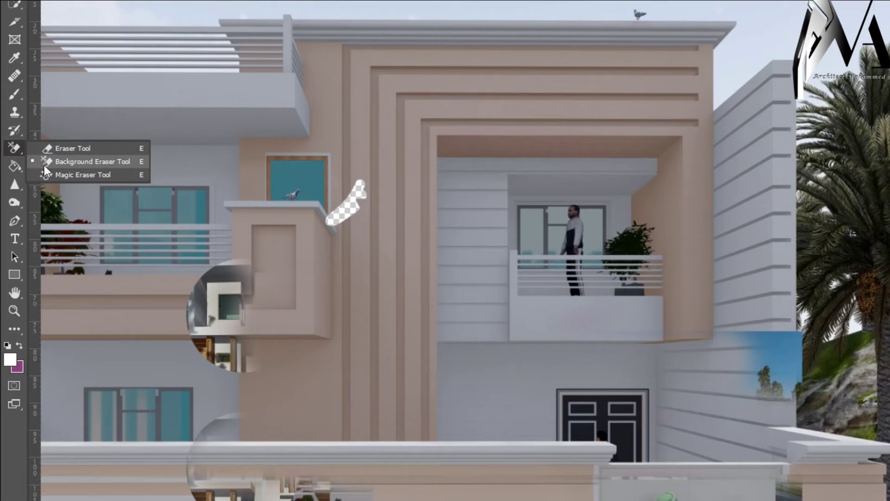
{"action": "left_click", "coordinate": [96, 162]}
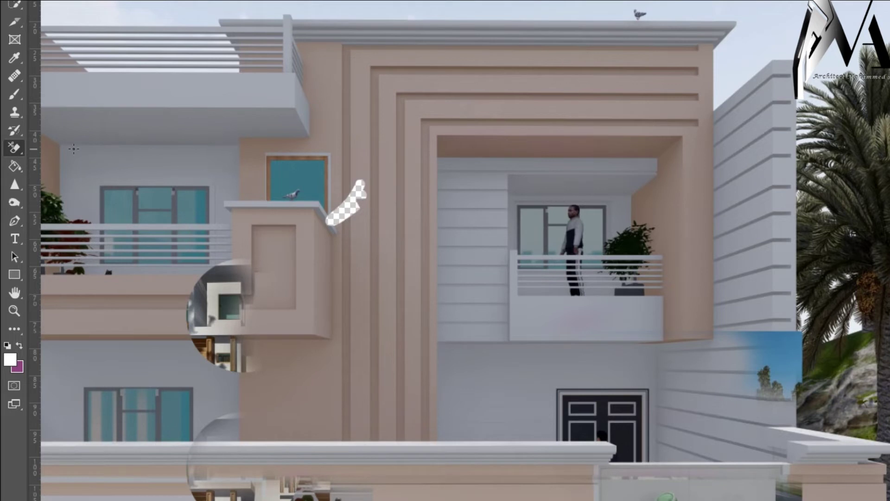
{"action": "right_click", "coordinate": [14, 170]}
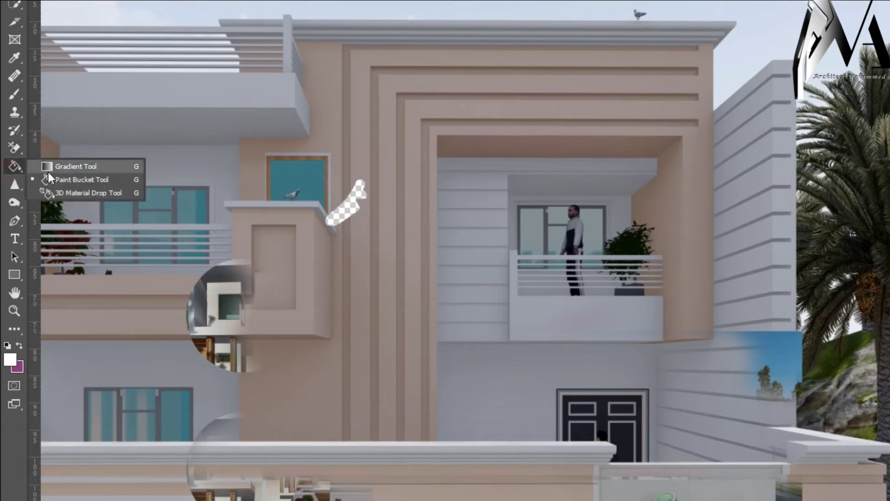
{"action": "left_click", "coordinate": [64, 180]}
- Activate the Blur tool and enlarge its brush
{"action": "left_click", "coordinate": [17, 184]}
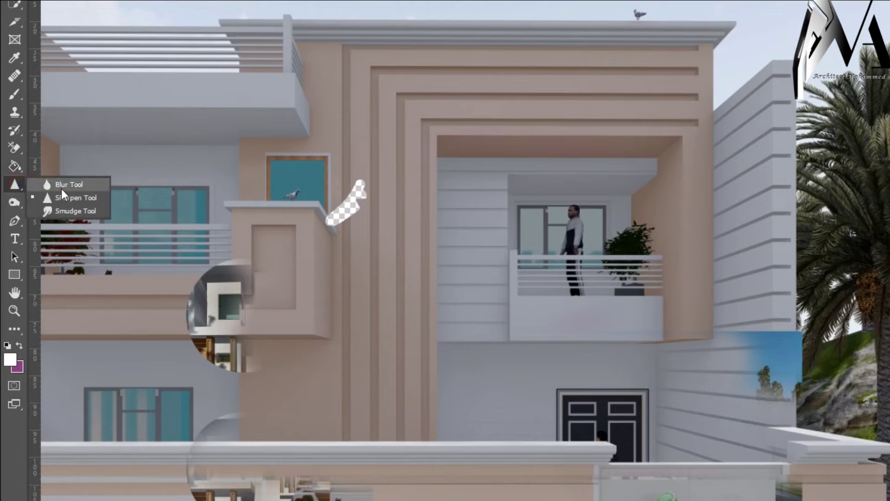
{"action": "left_click", "coordinate": [62, 185]}
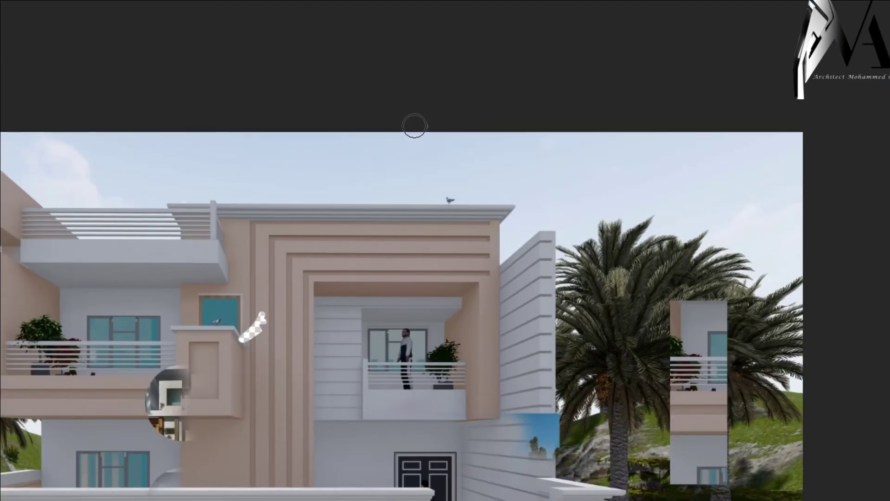
{"action": "key", "text": "bracketright"}
{"action": "key", "text": "bracketright"}
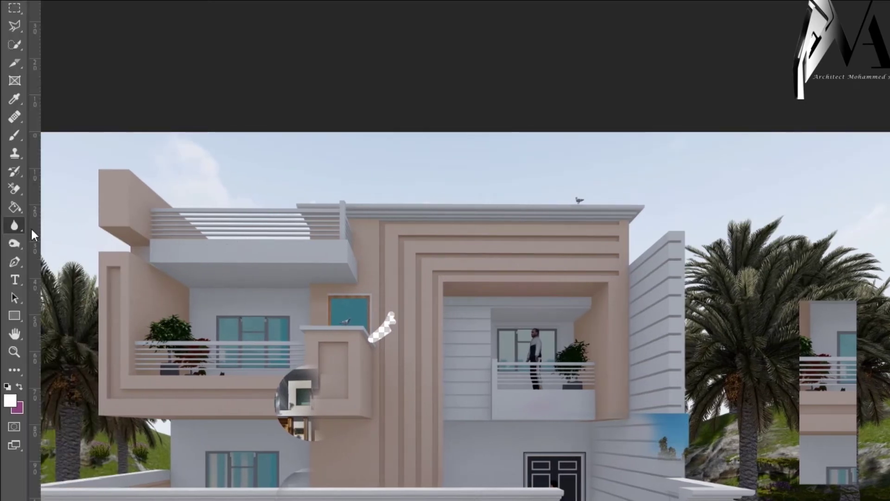
- Sharpen the villa's balcony side with broad Sharpen tool strokes, using a 900-size brush at 50% strength
{"action": "left_click_drag", "start_coordinate": [22, 225], "coordinate": [56, 239]}
{"action": "key", "text": "bracketright"}
{"action": "left_click_drag", "start_coordinate": [213, 276], "coordinate": [124, 350]}
{"action": "left_click_drag", "start_coordinate": [292, 315], "coordinate": [169, 379]}
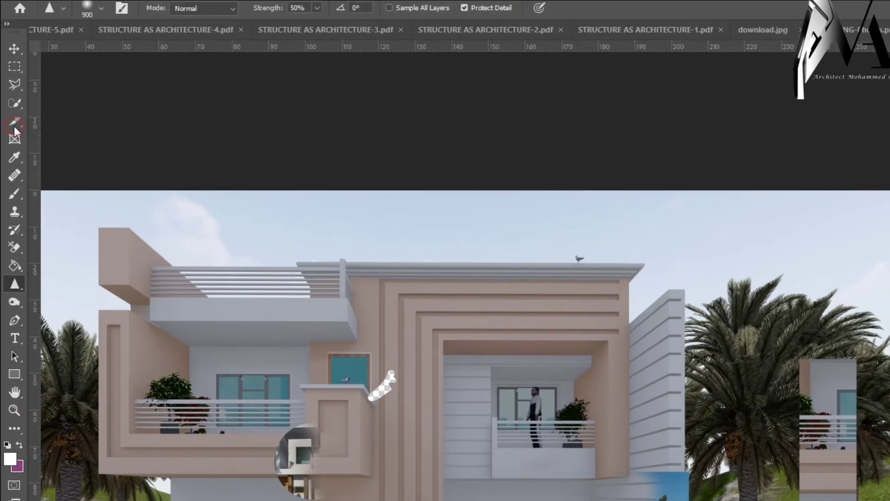
- Try to draw a slice of about 0.74 × 1.06 cm over the pigeon on the parapet
{"action": "left_click", "coordinate": [14, 123]}
{"action": "left_click_drag", "start_coordinate": [448, 376], "coordinate": [462, 365]}
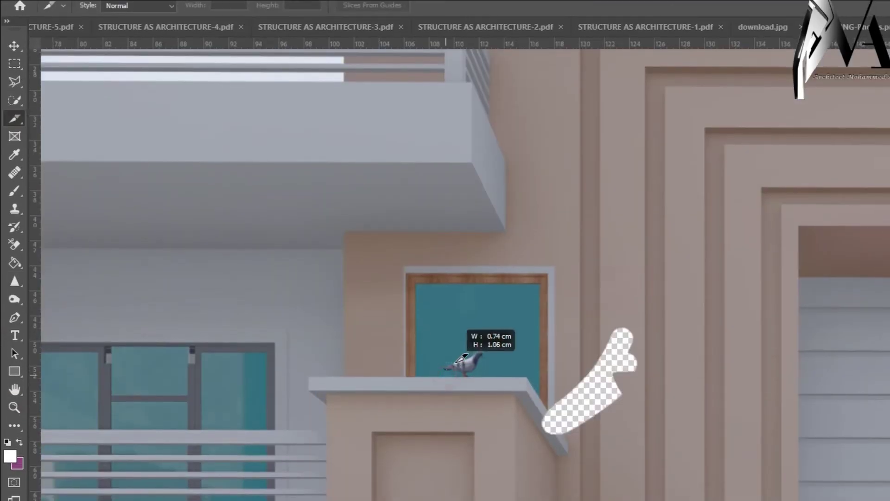
{"action": "key", "text": "ctrl+h"}
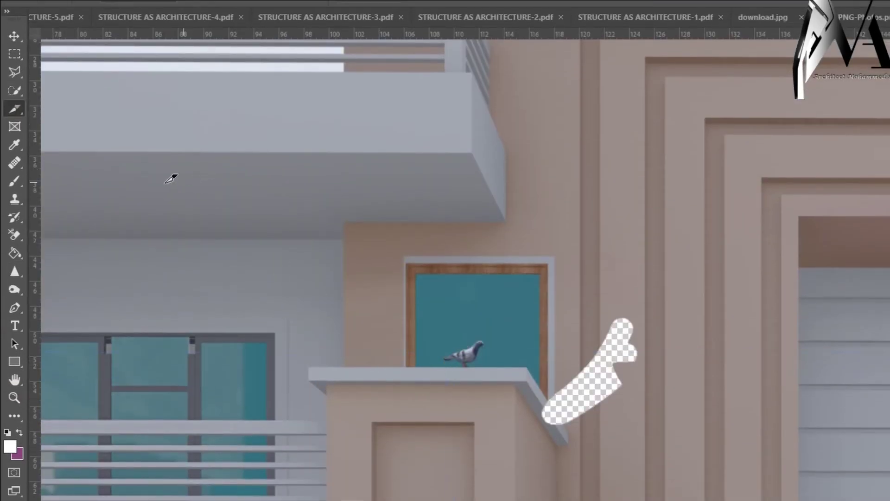
- Try a short Dodge tool stroke on the pale wall above the balcony window
{"action": "right_click", "coordinate": [13, 275]}
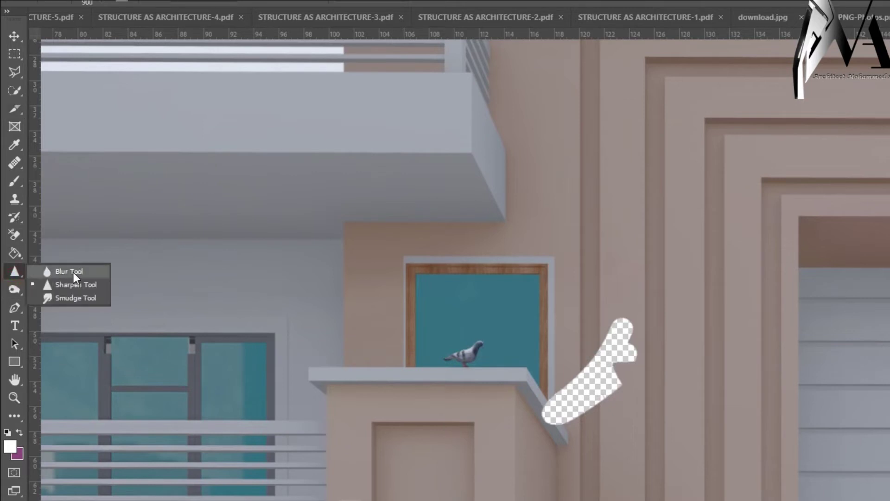
{"action": "left_click", "coordinate": [73, 271]}
{"action": "right_click", "coordinate": [15, 290]}
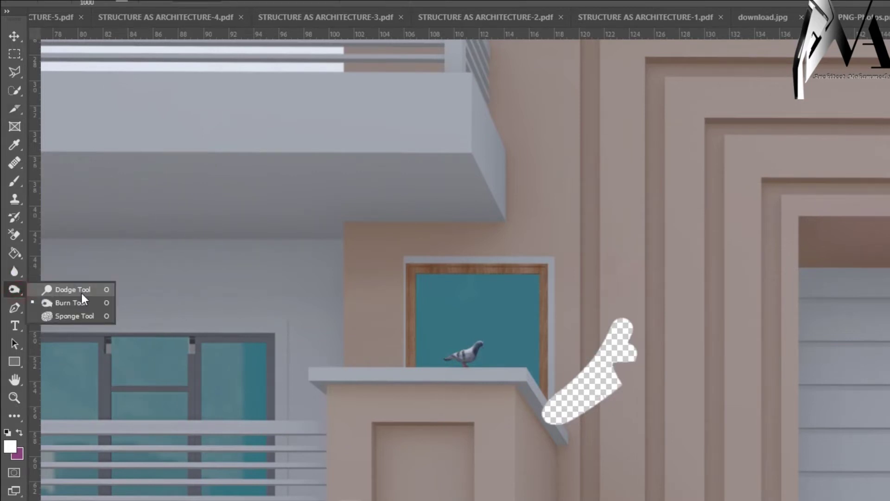
{"action": "left_click", "coordinate": [82, 290]}
{"action": "mouse_move", "coordinate": [193, 296]}
{"action": "left_mouse_down"}
{"action": "mouse_move", "coordinate": [207, 321]}
{"action": "mouse_move", "coordinate": [250, 319]}
{"action": "mouse_move", "coordinate": [267, 306]}
{"action": "mouse_move", "coordinate": [244, 297]}
{"action": "left_mouse_up"}
{"action": "key", "text": "ctrl+z"}
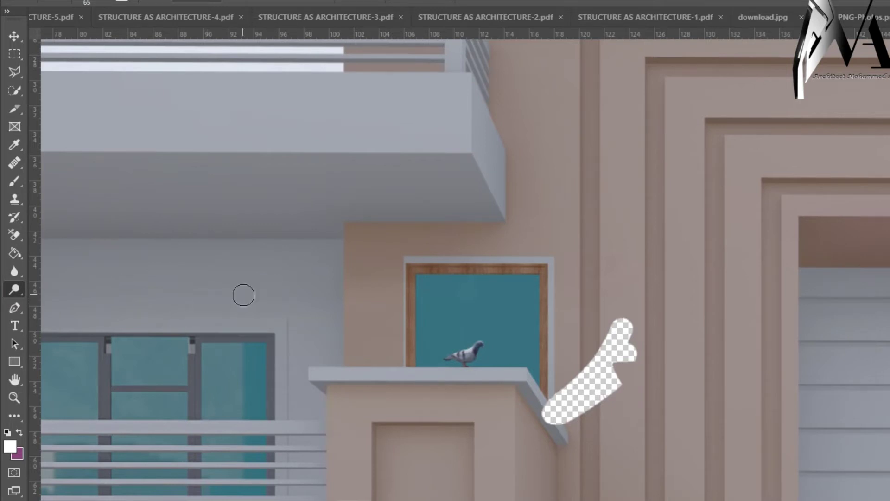
- Try to bring a villa image from the Windows desktop into Photoshop by dropping it on the workspace
{"action": "scroll", "coordinate": [272, 314], "scroll_direction": "down", "scroll_amount": 2, "text": "alt"}
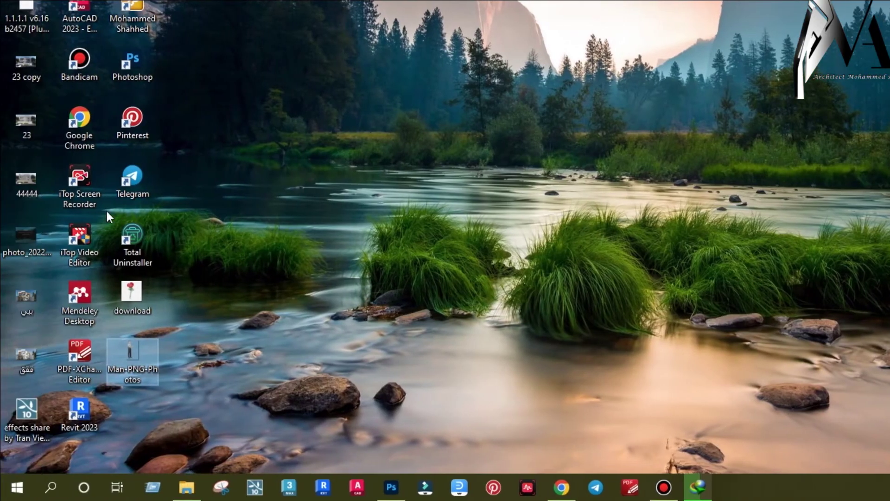
{"action": "left_click", "coordinate": [31, 183]}
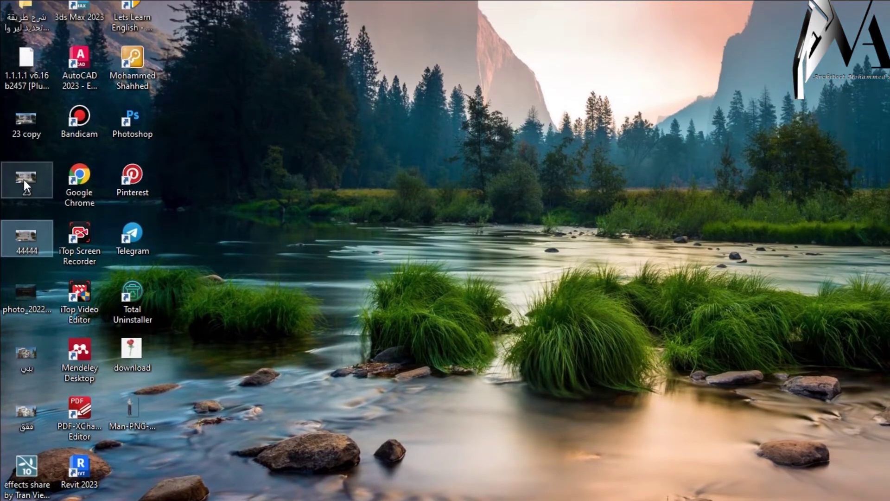
{"action": "left_click_drag", "start_coordinate": [24, 131], "coordinate": [658, 54]}
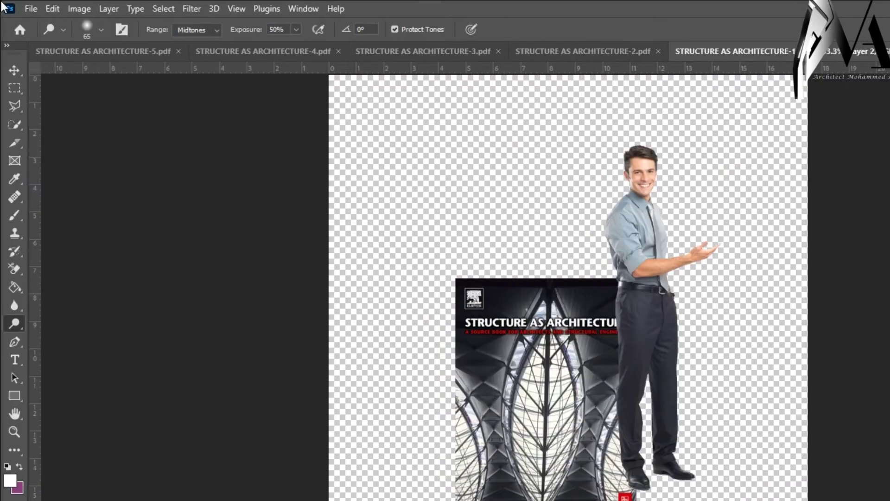
- Open the white-and-brown villa image ققق.jpg from the Desktop folder
{"action": "left_click", "coordinate": [44, 7]}
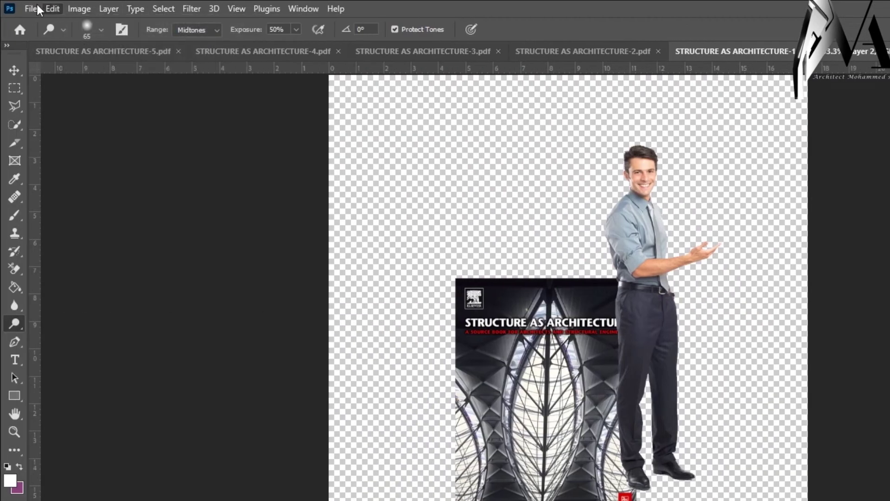
{"action": "left_click", "coordinate": [30, 8]}
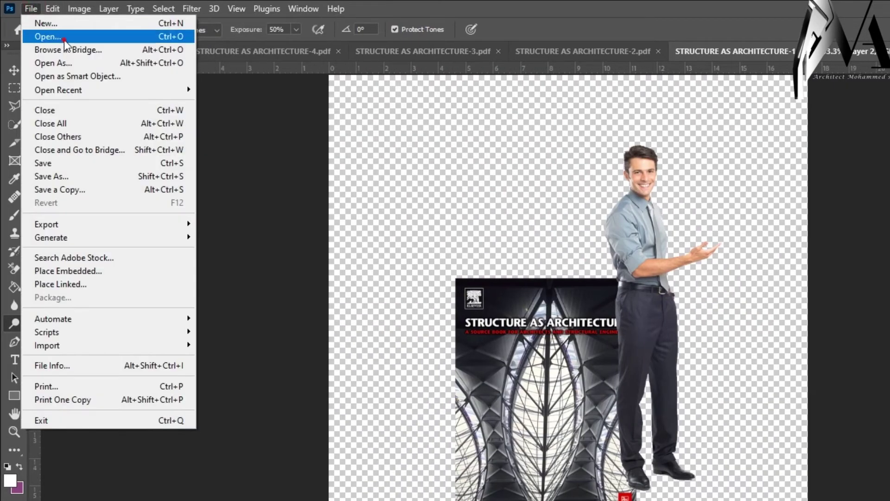
{"action": "left_click", "coordinate": [51, 35]}
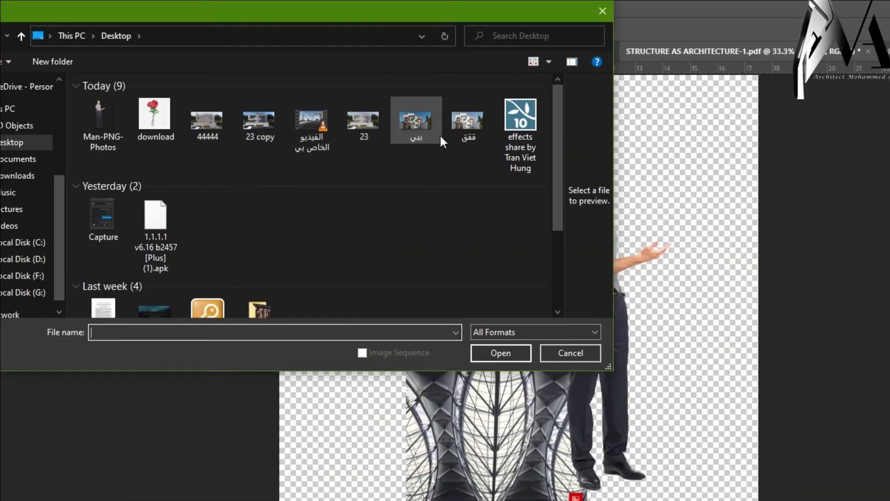
{"action": "left_click", "coordinate": [460, 133]}
{"action": "left_click", "coordinate": [504, 351]}
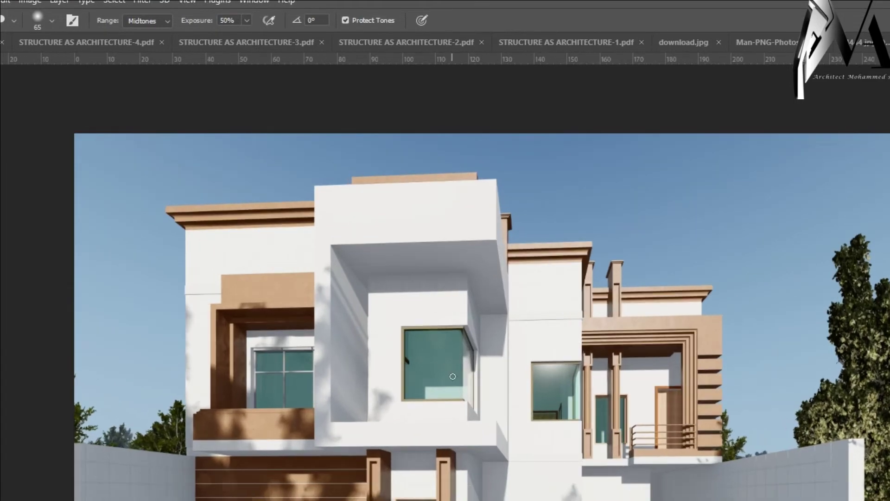
- Darken the villa's central projecting volume and surroundings with the Burn tool, using a 1000-size brush and lowering the exposure to 13%
{"action": "scroll", "coordinate": [452, 208], "scroll_direction": "up", "scroll_amount": 3}
{"action": "scroll", "coordinate": [452, 198], "scroll_direction": "up", "scroll_amount": 2}
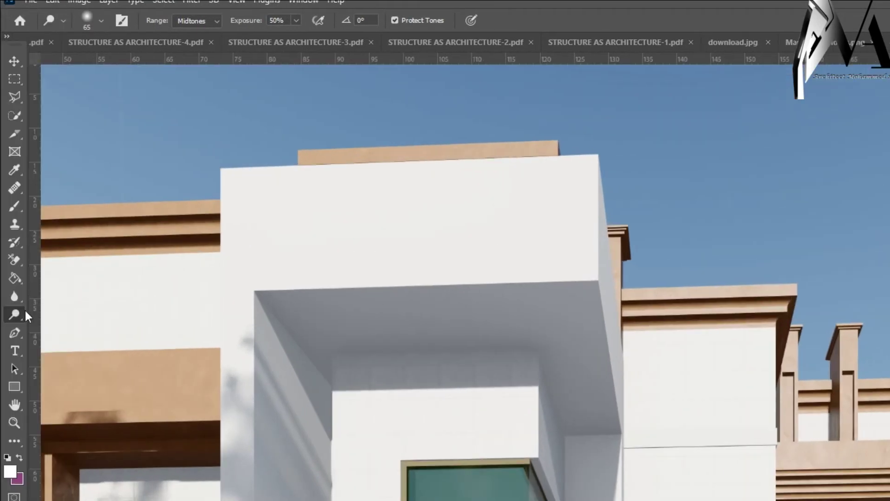
{"action": "right_click", "coordinate": [25, 314]}
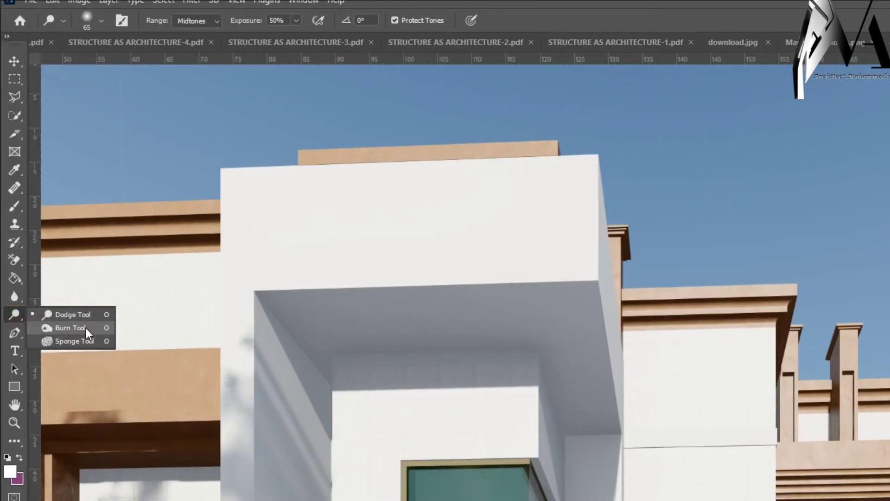
{"action": "left_click", "coordinate": [85, 328]}
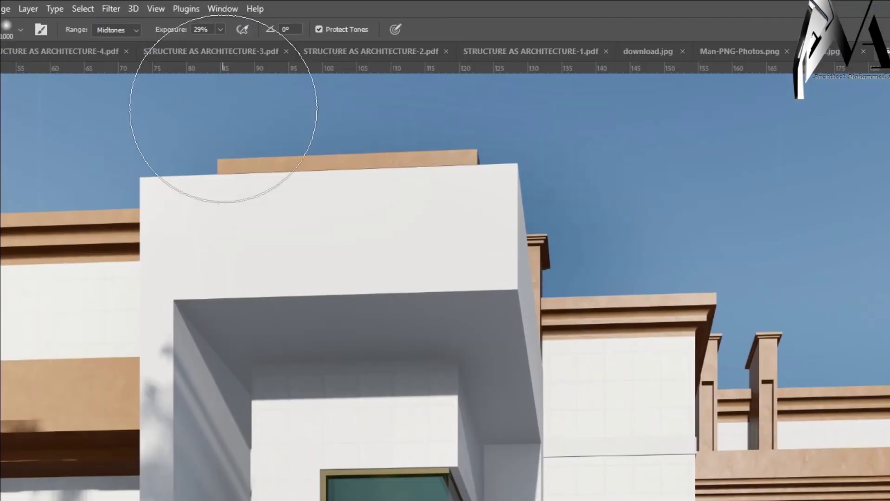
{"action": "left_click", "coordinate": [219, 30]}
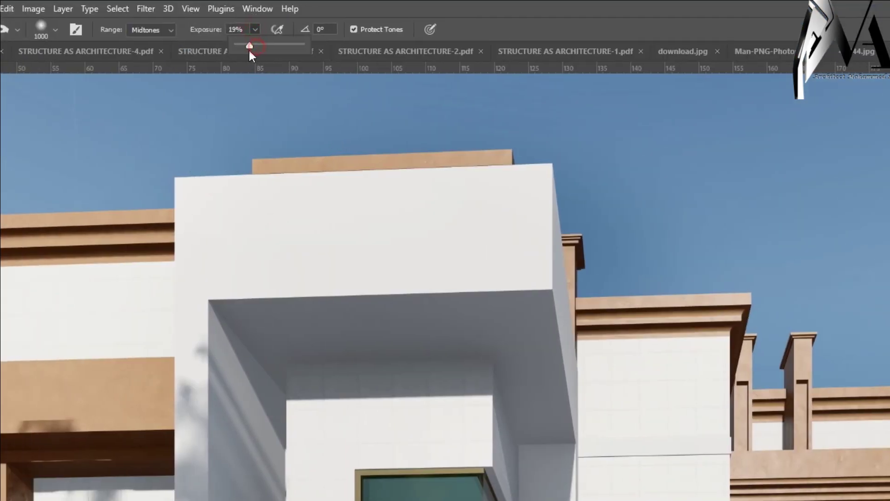
{"action": "left_click_drag", "start_coordinate": [249, 50], "coordinate": [245, 49]}
{"action": "mouse_move", "coordinate": [383, 349]}
{"action": "left_mouse_down"}
{"action": "mouse_move", "coordinate": [456, 347]}
{"action": "mouse_move", "coordinate": [422, 265]}
{"action": "left_mouse_up"}
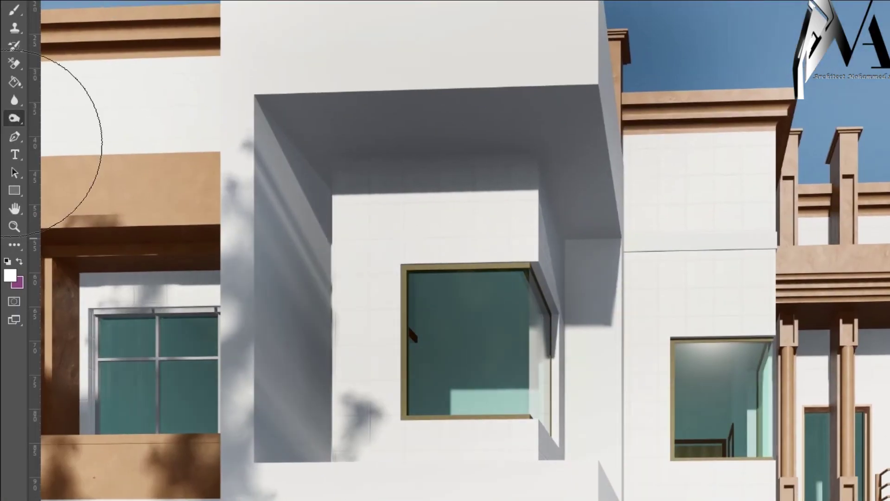
{"action": "scroll", "coordinate": [570, 117], "scroll_direction": "down", "scroll_amount": 5}
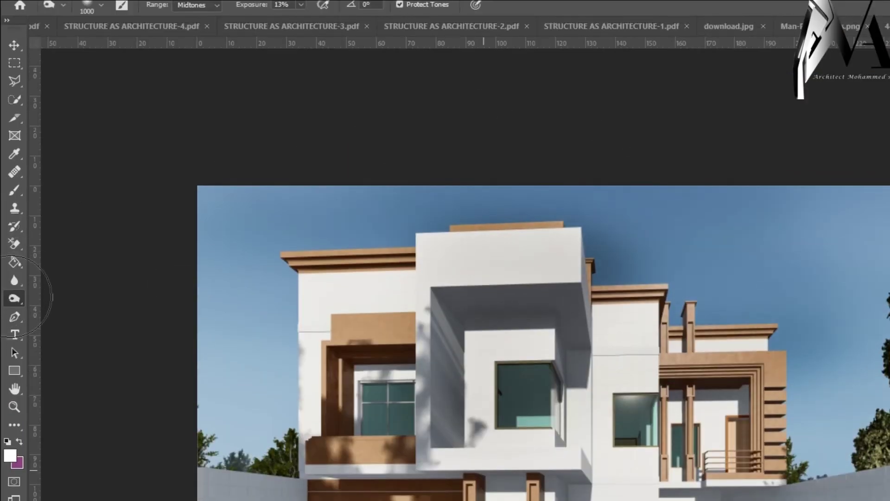
- Lighten the villa's facade with broad Dodge tool strokes, using an enlarged brush at 50% exposure on the midtones
{"action": "left_click", "coordinate": [15, 284]}
{"action": "right_click", "coordinate": [14, 304]}
{"action": "left_click", "coordinate": [64, 298]}
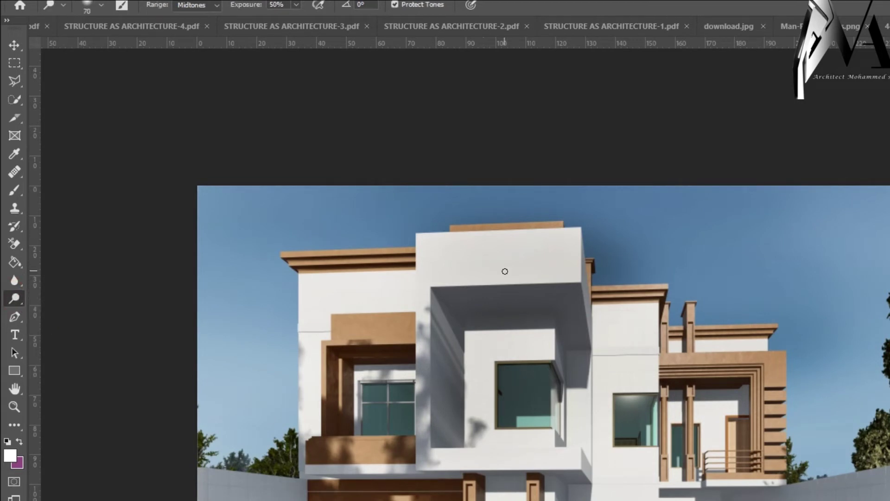
{"action": "key", "text": "bracketright"}
{"action": "key", "text": "bracketright"}
{"action": "key", "text": "bracketright"}
{"action": "key", "text": "bracketright"}
{"action": "key", "text": "bracketright"}
{"action": "key", "text": "bracketright"}
{"action": "key", "text": "bracketright"}
{"action": "key", "text": "bracketright"}
{"action": "key", "text": "bracketright"}
{"action": "key", "text": "bracketright"}
{"action": "mouse_move", "coordinate": [515, 337]}
{"action": "left_mouse_down"}
{"action": "mouse_move", "coordinate": [429, 299]}
{"action": "mouse_move", "coordinate": [459, 244]}
{"action": "mouse_move", "coordinate": [473, 376]}
{"action": "left_mouse_up"}
{"action": "mouse_move", "coordinate": [613, 362]}
{"action": "left_mouse_down"}
{"action": "mouse_move", "coordinate": [484, 294]}
{"action": "mouse_move", "coordinate": [649, 371]}
{"action": "mouse_move", "coordinate": [483, 373]}
{"action": "mouse_move", "coordinate": [449, 338]}
{"action": "mouse_move", "coordinate": [265, 250]}
{"action": "left_mouse_up"}
{"action": "left_click_drag", "start_coordinate": [278, 355], "coordinate": [353, 327]}
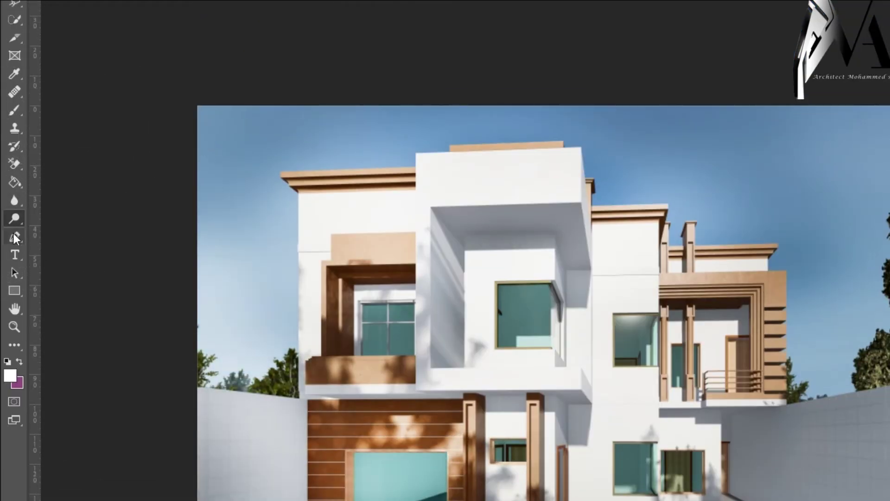
- Activate the Pen tool, followed by the Horizontal Type tool
{"action": "left_click", "coordinate": [16, 240]}
{"action": "left_click", "coordinate": [78, 238]}
{"action": "left_click_drag", "start_coordinate": [17, 255], "coordinate": [38, 256]}
{"action": "left_click", "coordinate": [66, 256]}
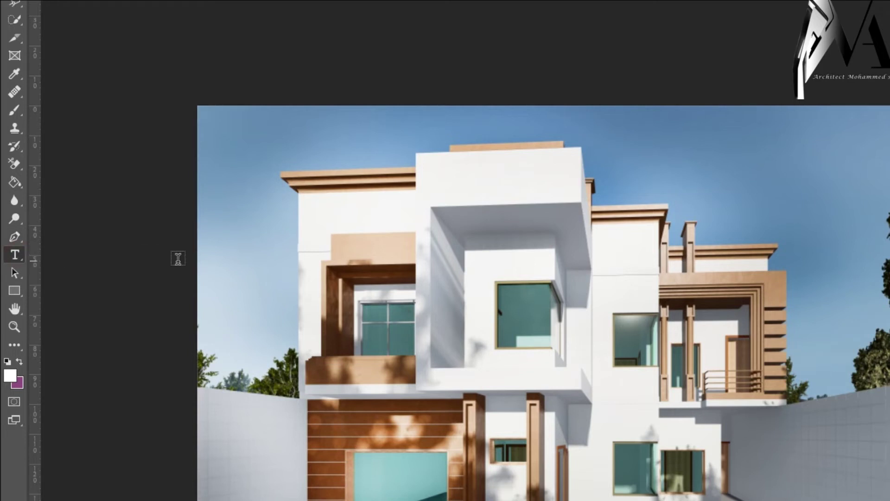
{"action": "scroll", "coordinate": [402, 278], "scroll_direction": "up", "scroll_amount": 3}
{"action": "scroll", "coordinate": [422, 279], "scroll_direction": "down", "scroll_amount": 3}
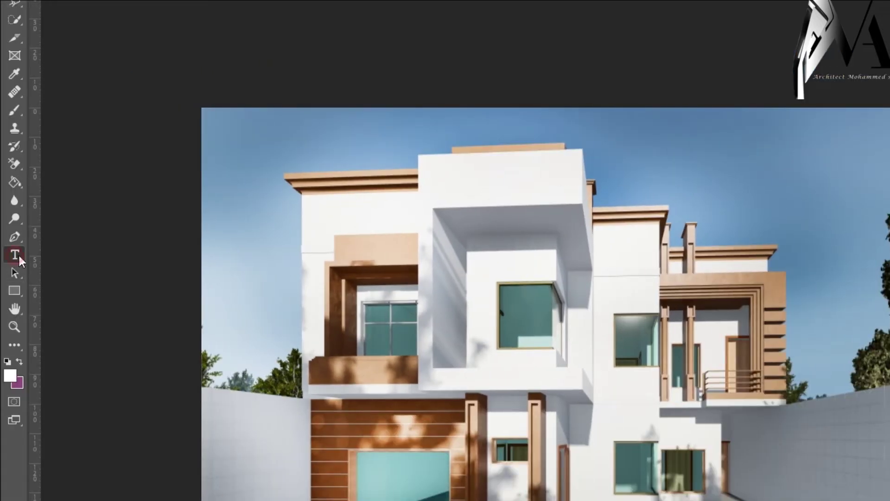
- Draw a wide horizontal text box across the villa's upper facade and enter the text "dfjsdfgdfgsdfbdfg;"
{"action": "left_click_drag", "start_coordinate": [17, 254], "coordinate": [80, 253]}
{"action": "left_click", "coordinate": [97, 256]}
{"action": "left_click_drag", "start_coordinate": [717, 219], "coordinate": [409, 291]}
{"action": "left_click_drag", "start_coordinate": [351, 290], "coordinate": [350, 292]}
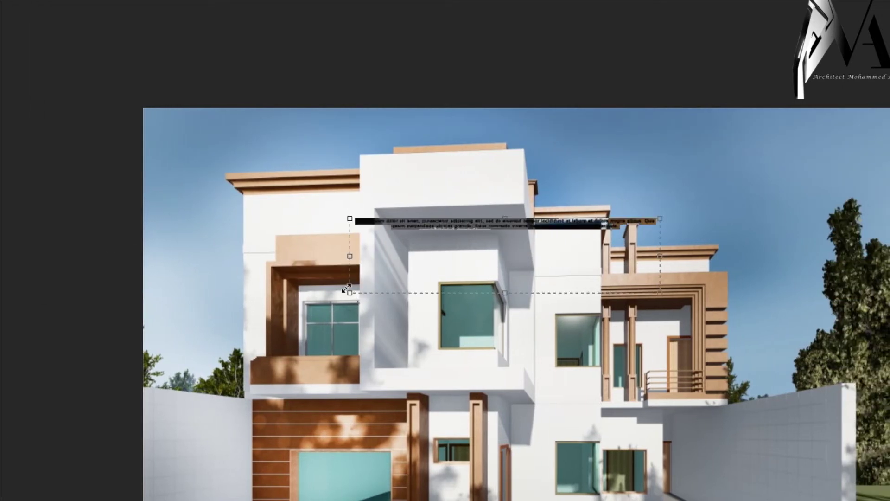
{"action": "left_click", "coordinate": [347, 285]}
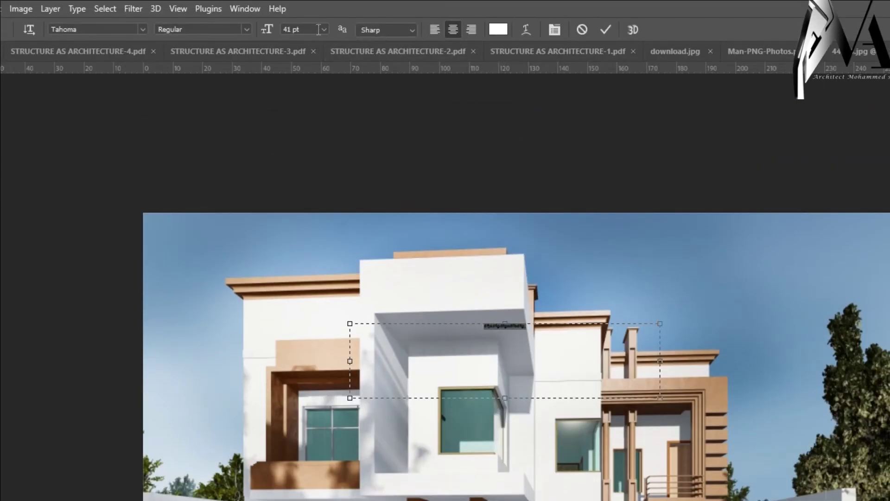
- Enlarge the selected horizontal text to 48 pt and then to 72 pt
{"action": "left_click", "coordinate": [324, 30]}
{"action": "left_click", "coordinate": [308, 185]}
{"action": "scroll", "coordinate": [450, 318], "scroll_direction": "up", "scroll_amount": 2}
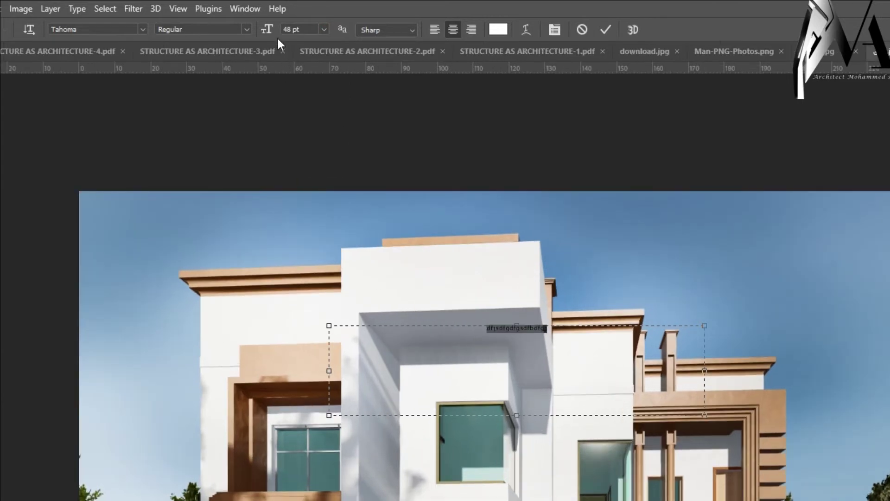
{"action": "left_click", "coordinate": [323, 29]}
{"action": "left_click", "coordinate": [320, 202]}
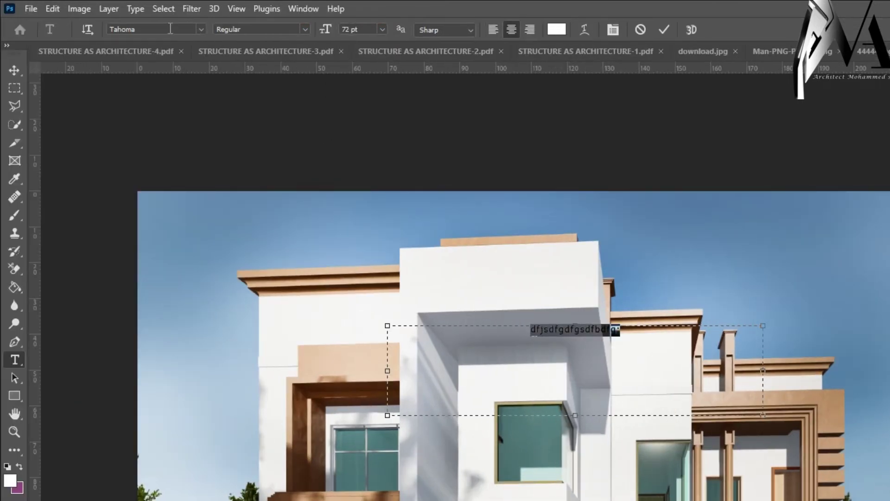
- Browse the available fonts and preview them on the selected text, keeping Tahoma
{"action": "left_click", "coordinate": [201, 29]}
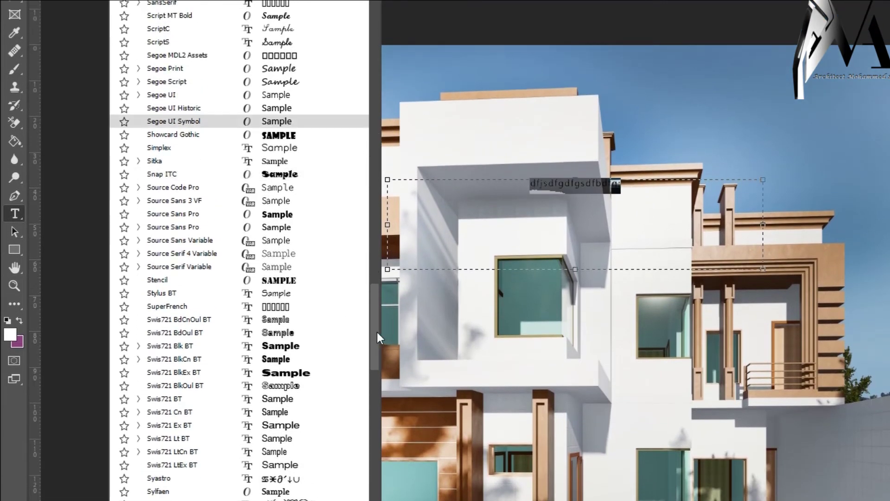
{"action": "left_click_drag", "start_coordinate": [377, 332], "coordinate": [379, 424]}
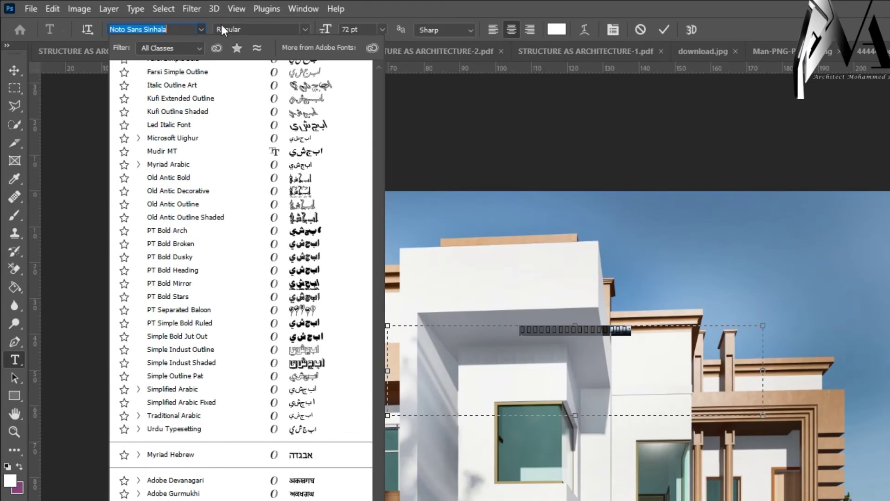
{"action": "key", "text": "Escape"}
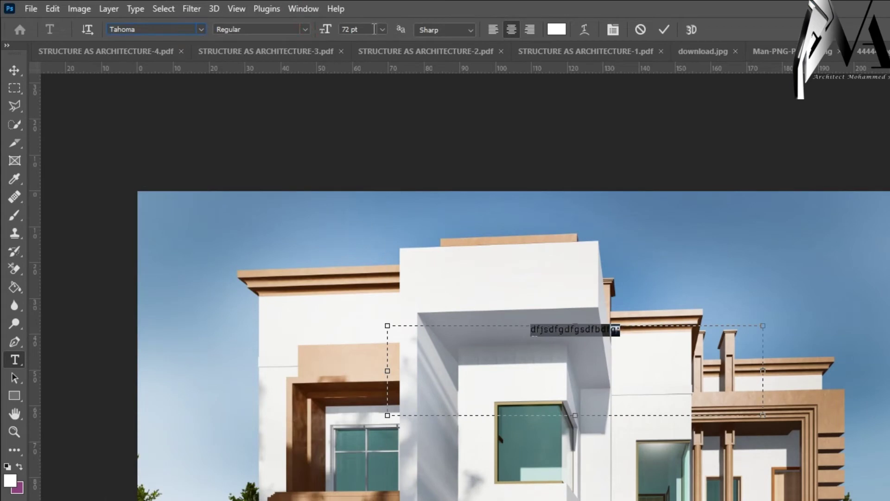
- Set the horizontal text's size to 160 pt and commit the text
{"action": "left_click", "coordinate": [383, 29]}
{"action": "left_click_drag", "start_coordinate": [364, 29], "coordinate": [330, 29]}
{"action": "type", "text": "160"}
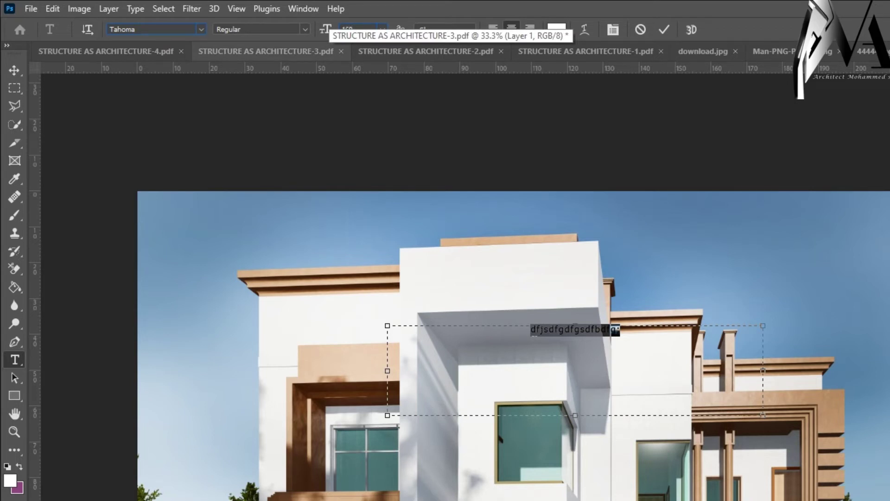
{"action": "key", "text": "Return"}
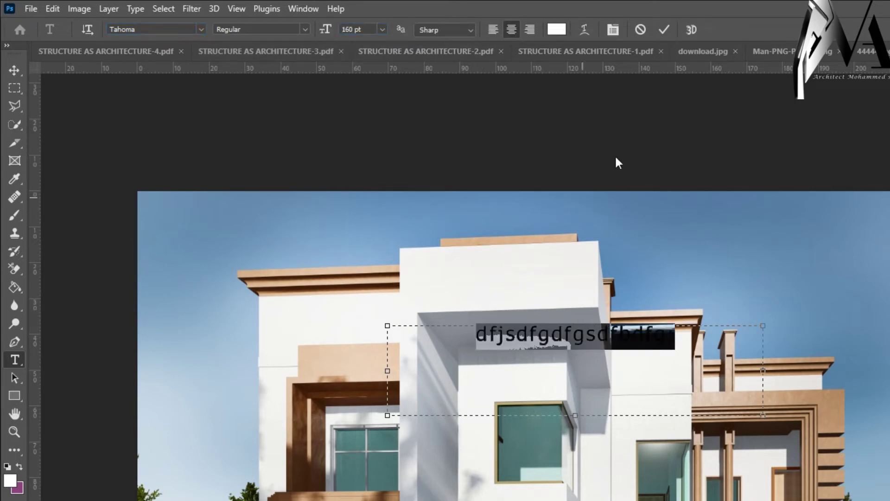
{"action": "left_click", "coordinate": [665, 29]}
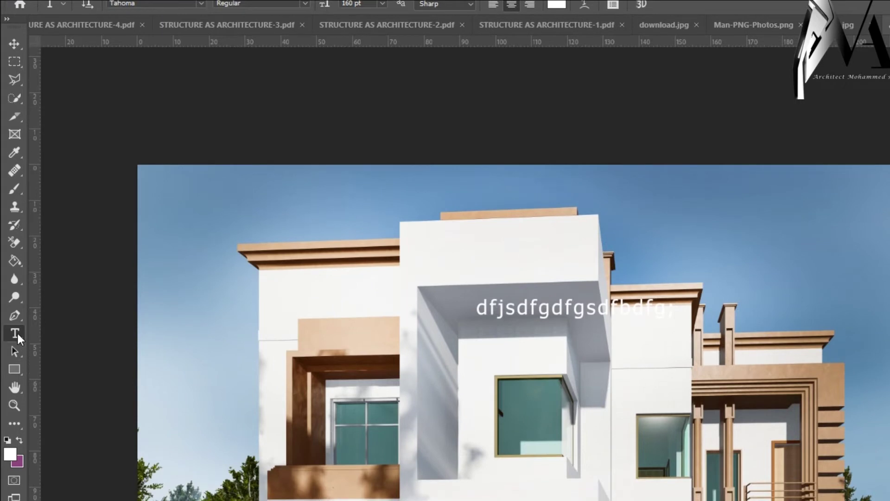
- Draw a tall vertical text box over the villa's balcony side, enter "rgdfgdfgdfgdfgdfg" and extend the box above the image's upper edge
{"action": "right_click", "coordinate": [18, 334]}
{"action": "left_click", "coordinate": [82, 344]}
{"action": "left_click_drag", "start_coordinate": [725, 201], "coordinate": [836, 500]}
{"action": "type", "text": "rgdfgdfgdfgdfgdfg"}
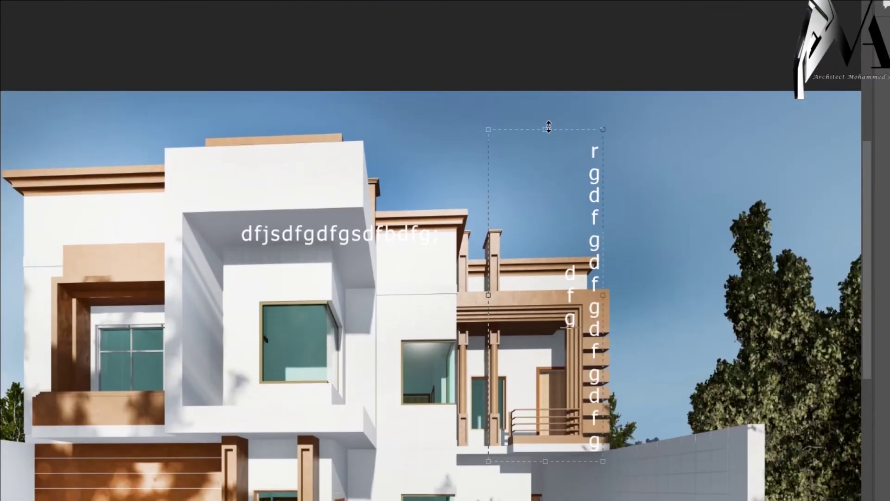
{"action": "left_click_drag", "start_coordinate": [549, 126], "coordinate": [548, 46]}
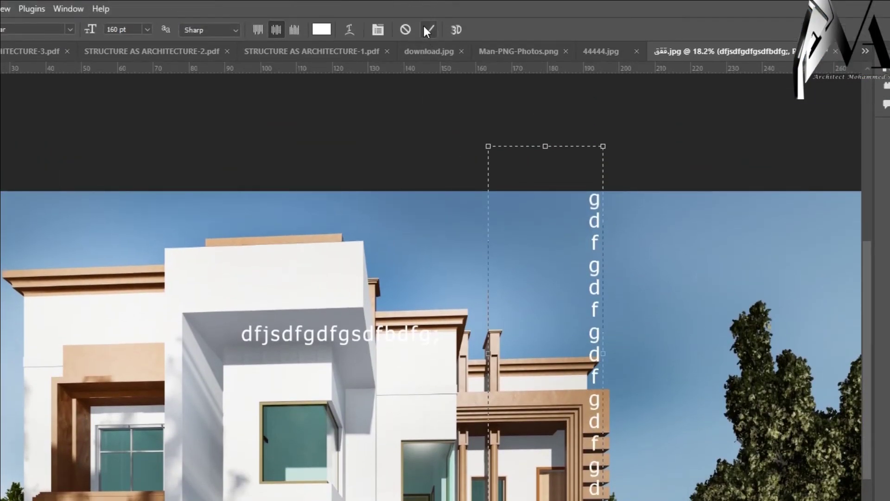
- Warp the vertical text with a vertical Arc style, setting Bend to +100% and Horizontal Distortion to -13%
{"action": "left_click", "coordinate": [351, 31]}
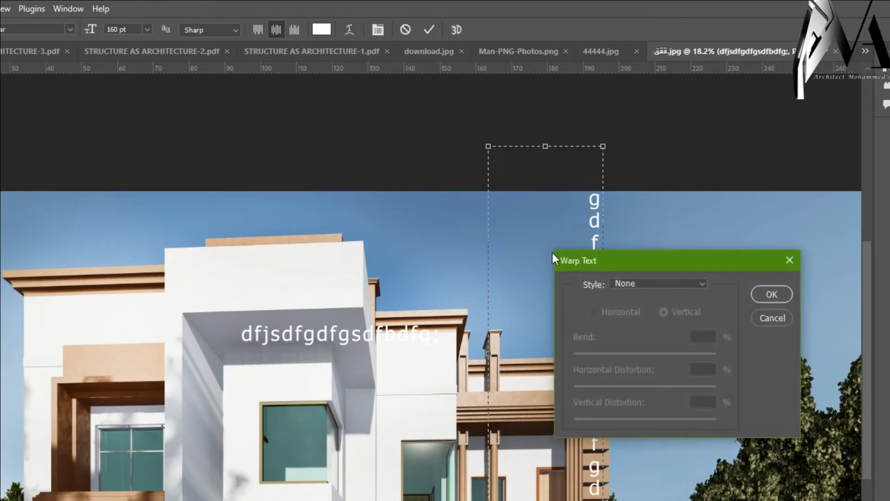
{"action": "left_click_drag", "start_coordinate": [560, 271], "coordinate": [114, 216]}
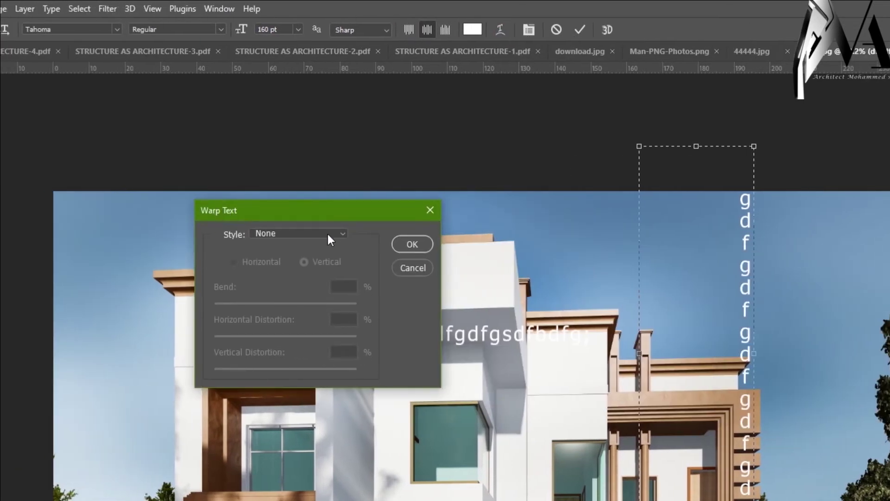
{"action": "left_click", "coordinate": [328, 234]}
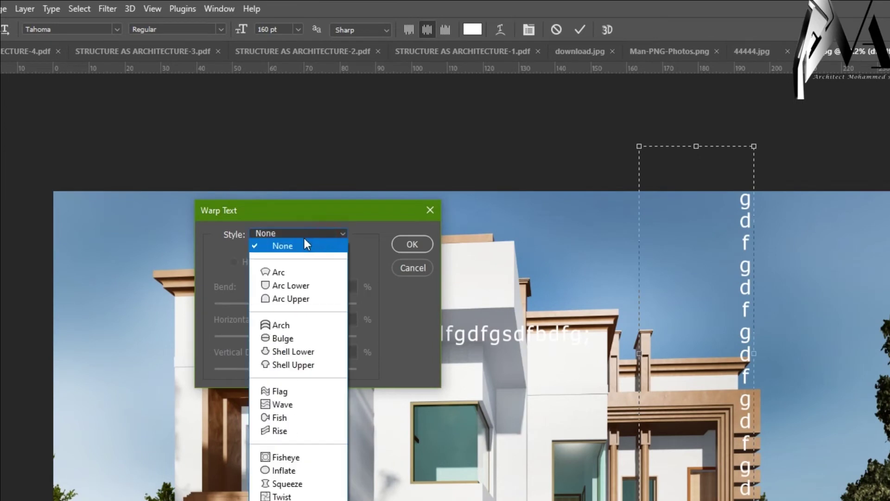
{"action": "left_click", "coordinate": [285, 272]}
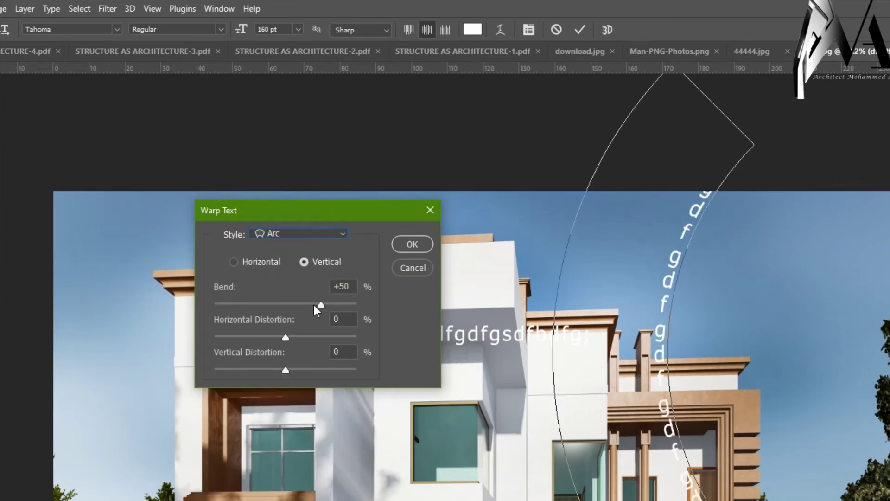
{"action": "left_click_drag", "start_coordinate": [320, 305], "coordinate": [361, 318]}
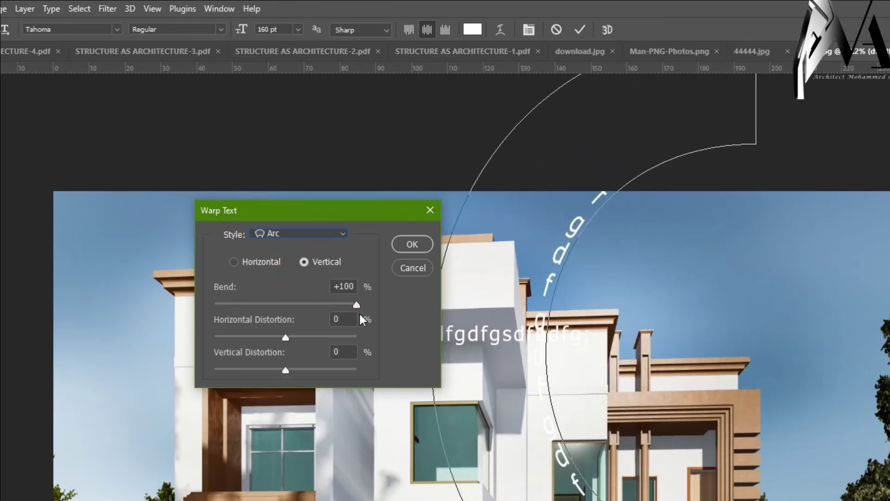
{"action": "left_click_drag", "start_coordinate": [312, 223], "coordinate": [213, 224]}
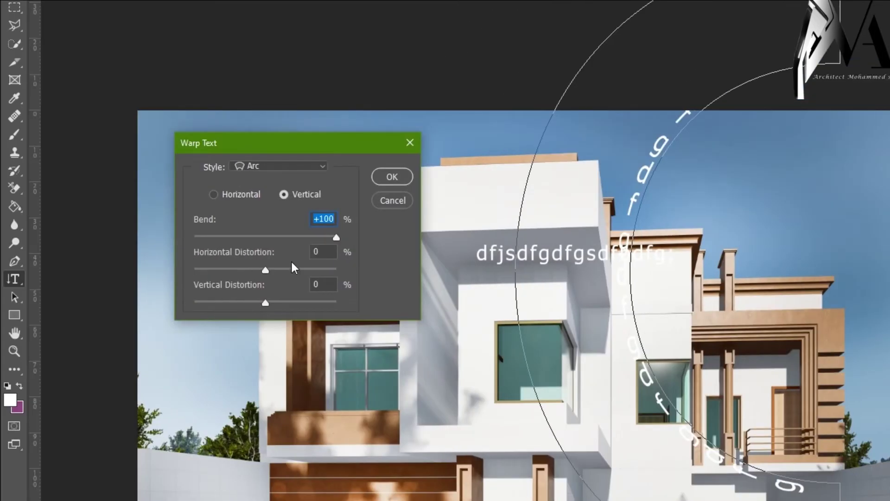
{"action": "mouse_move", "coordinate": [270, 271]}
{"action": "left_mouse_down"}
{"action": "mouse_move", "coordinate": [250, 271]}
{"action": "mouse_move", "coordinate": [289, 284]}
{"action": "mouse_move", "coordinate": [262, 284]}
{"action": "left_mouse_up"}
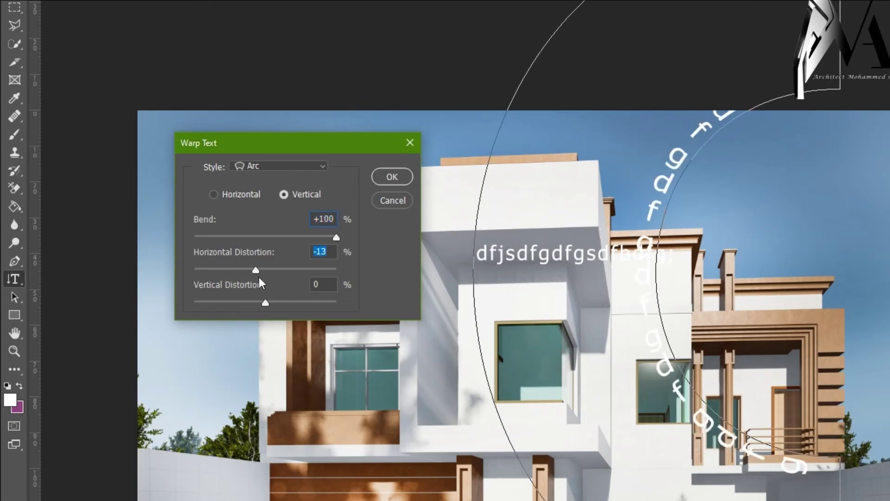
- Try the Arc Lower, Arch and Wave warp styles on the vertical text
{"action": "left_click", "coordinate": [303, 166]}
{"action": "left_click", "coordinate": [274, 214]}
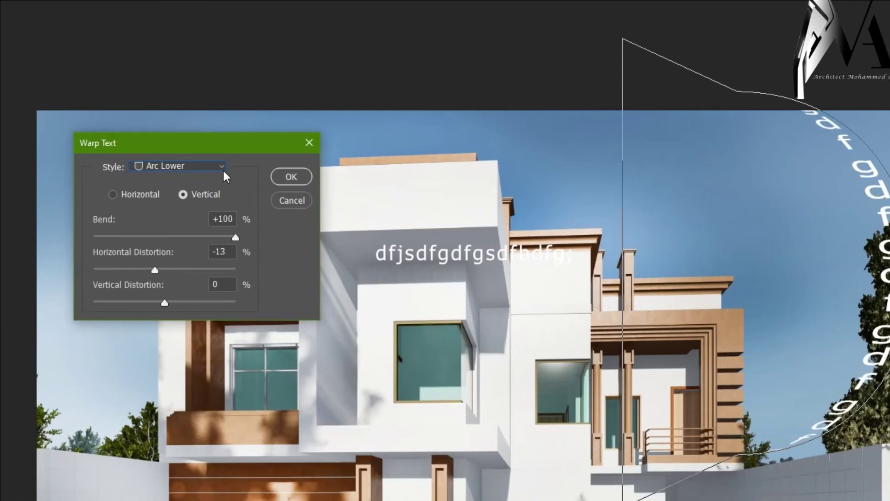
{"action": "left_click", "coordinate": [320, 166]}
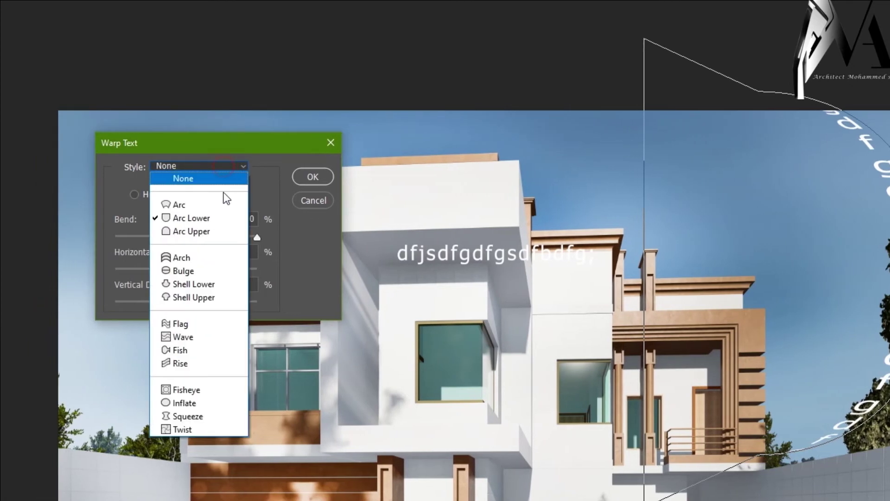
{"action": "left_click", "coordinate": [224, 258]}
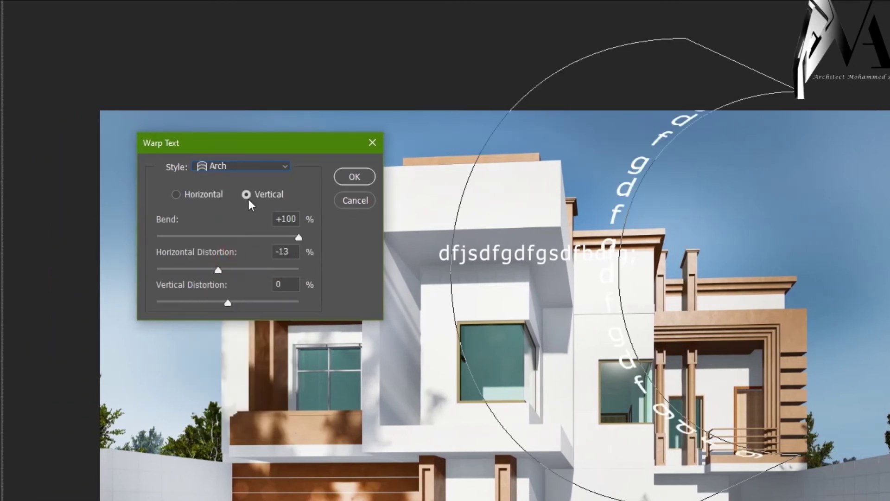
{"action": "left_click", "coordinate": [234, 166]}
{"action": "left_click", "coordinate": [220, 336]}
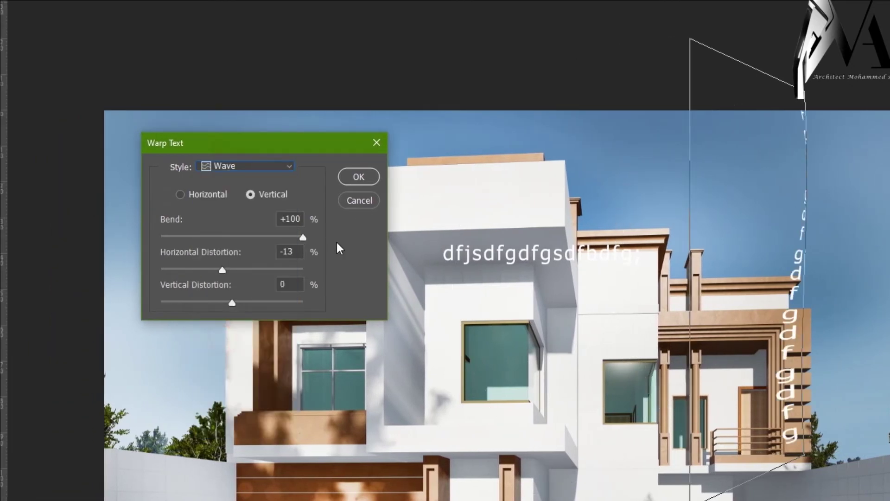
- Apply the Shell Upper warp style to the vertical text with a Bend of -34%
{"action": "left_click", "coordinate": [271, 170]}
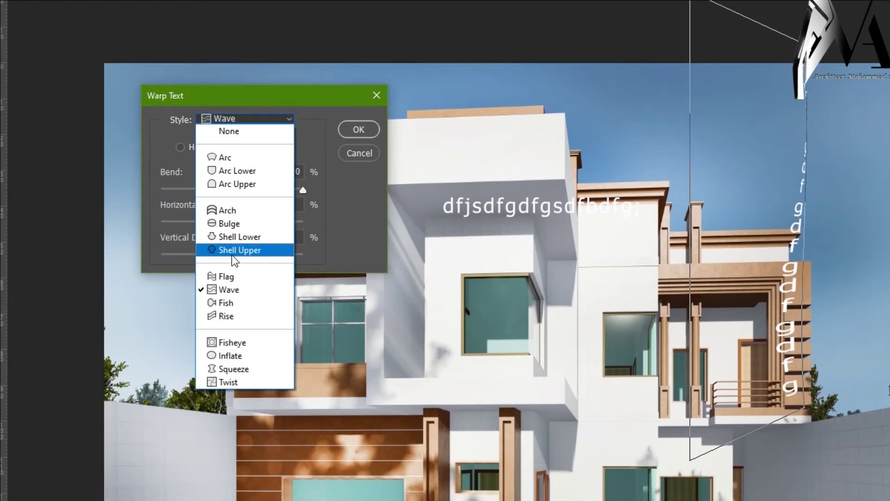
{"action": "left_click", "coordinate": [235, 251]}
{"action": "mouse_move", "coordinate": [235, 190]}
{"action": "left_mouse_down"}
{"action": "mouse_move", "coordinate": [161, 189]}
{"action": "mouse_move", "coordinate": [250, 198]}
{"action": "left_mouse_up"}
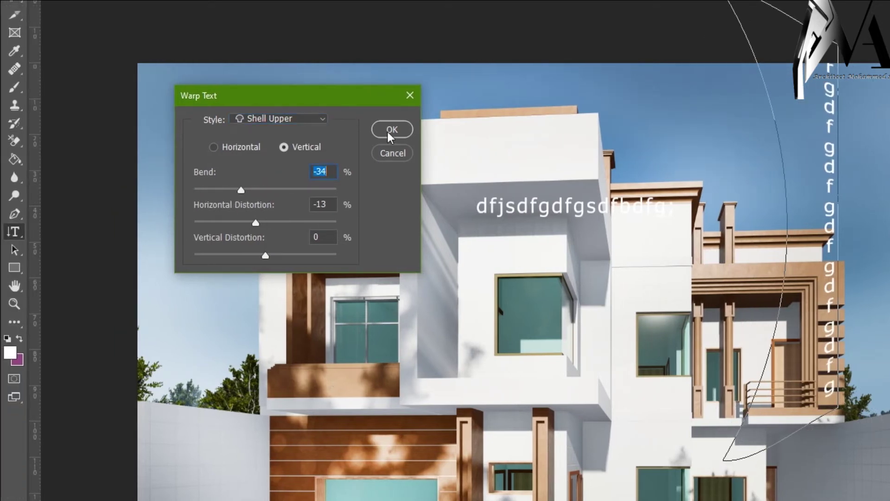
{"action": "left_click", "coordinate": [392, 130]}
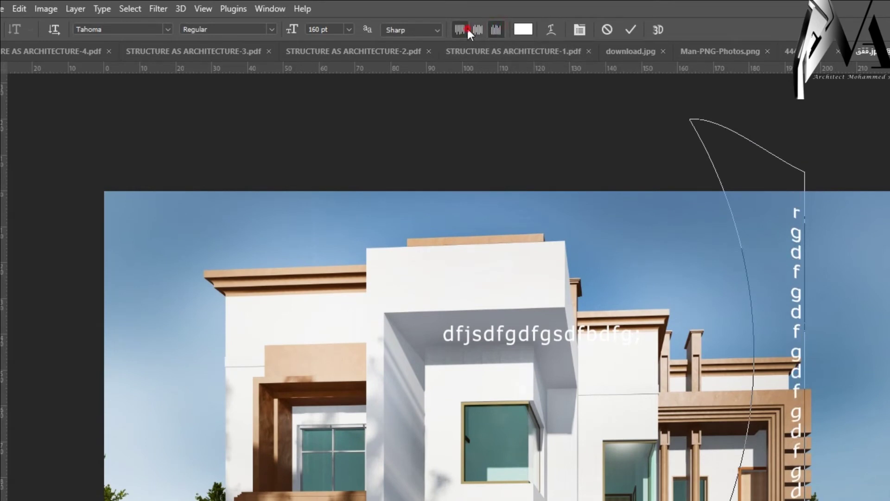
- Try top alignment on the warped vertical text and return it to centre alignment
{"action": "left_click", "coordinate": [465, 31]}
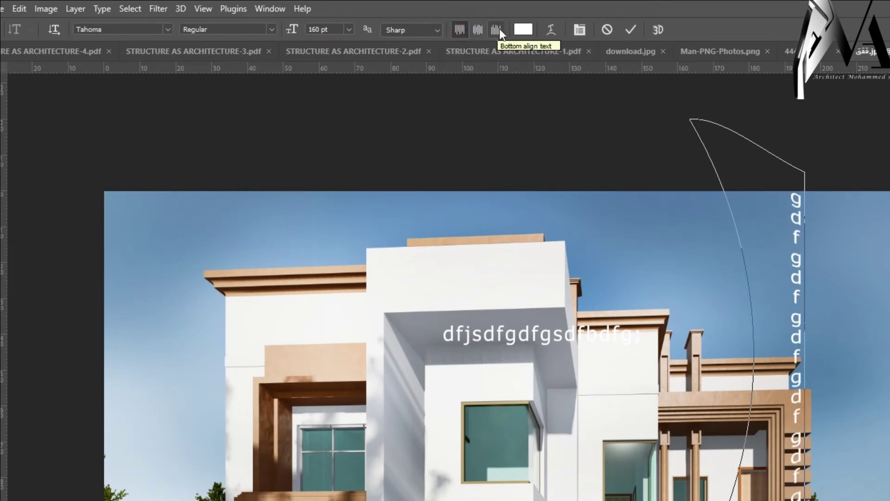
{"action": "left_click", "coordinate": [479, 29]}
- Try to recolour the vertical text to near-black #140d0d without selecting its characters
{"action": "left_click", "coordinate": [523, 30]}
{"action": "left_click_drag", "start_coordinate": [753, 196], "coordinate": [760, 301]}
{"action": "left_click_drag", "start_coordinate": [628, 301], "coordinate": [553, 306]}
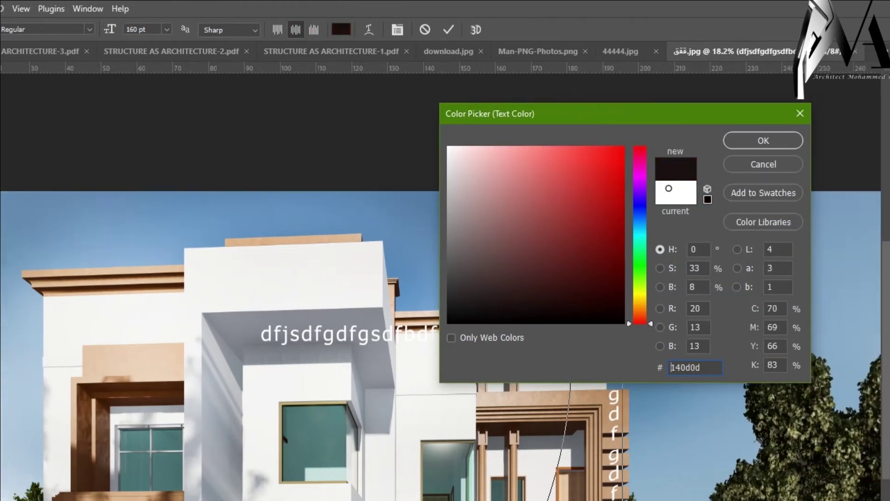
{"action": "left_click", "coordinate": [655, 140]}
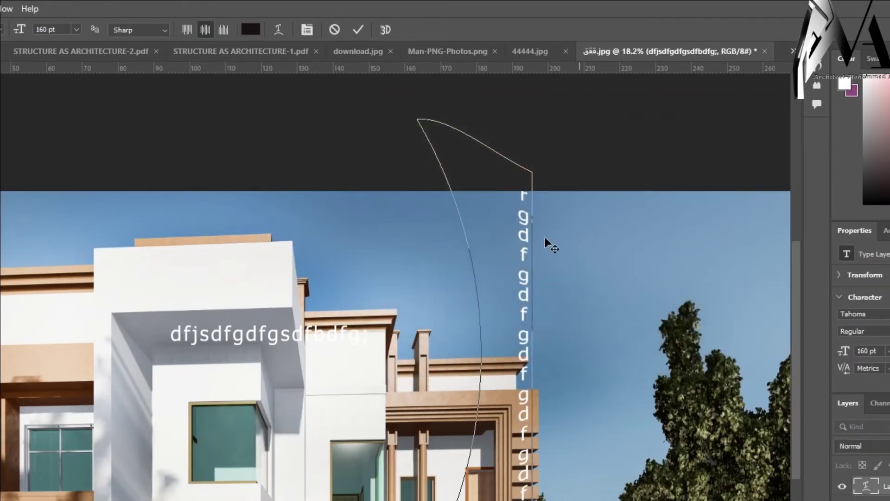
- Select all characters of the warped vertical text, set their colour to #0c0c0c and commit the text
{"action": "double_click", "coordinate": [524, 276]}
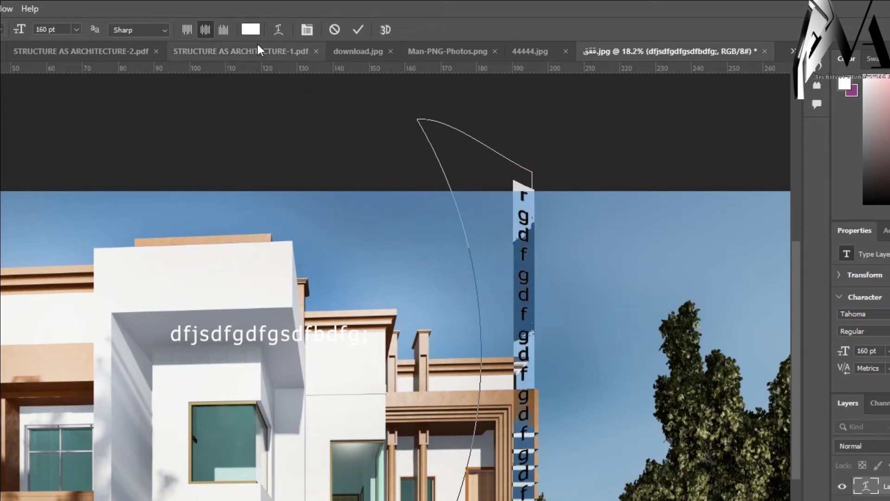
{"action": "left_click", "coordinate": [250, 29]}
{"action": "left_click", "coordinate": [430, 272]}
{"action": "type", "text": "000000"}
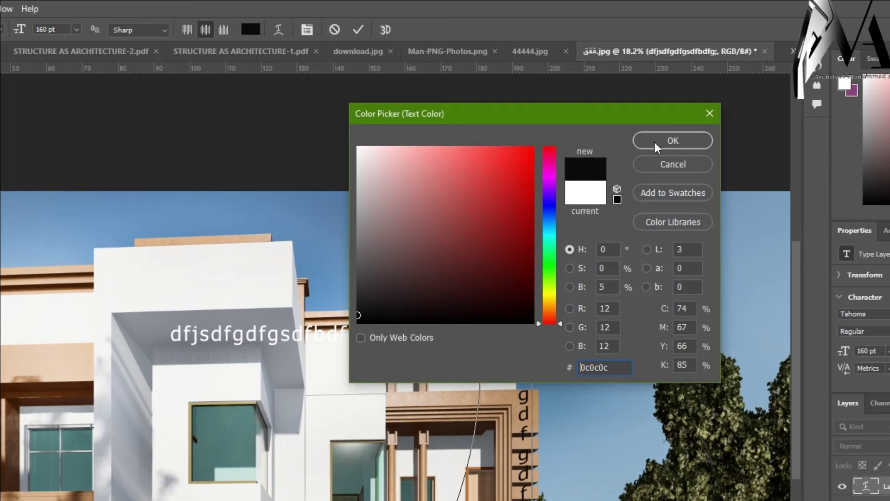
{"action": "left_click", "coordinate": [673, 141]}
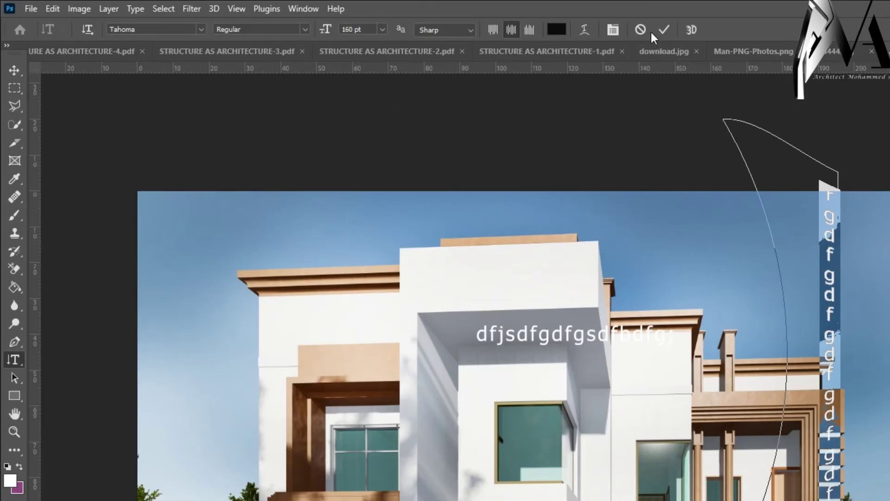
{"action": "left_click", "coordinate": [666, 29]}
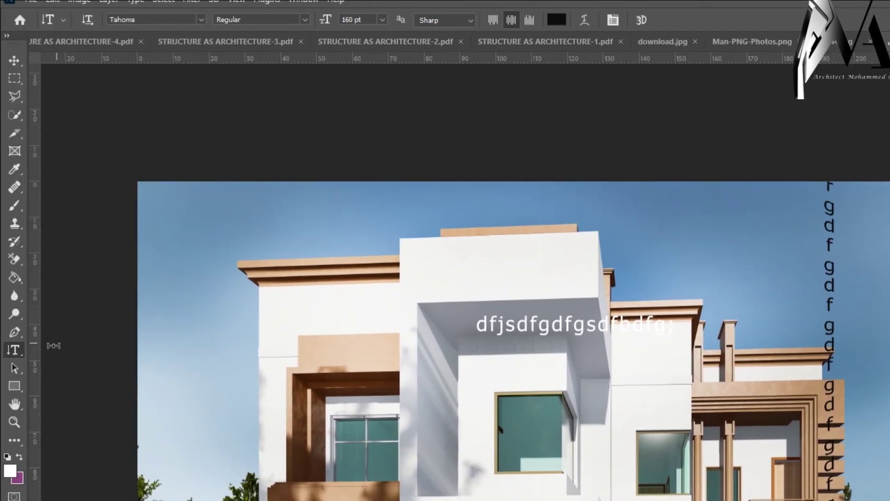
- Draw a white-filled circle of about 333 × 333 px with the Ellipse tool above the villa's upper-floor balcony window
{"action": "scroll", "coordinate": [523, 380], "scroll_direction": "down", "scroll_amount": 1}
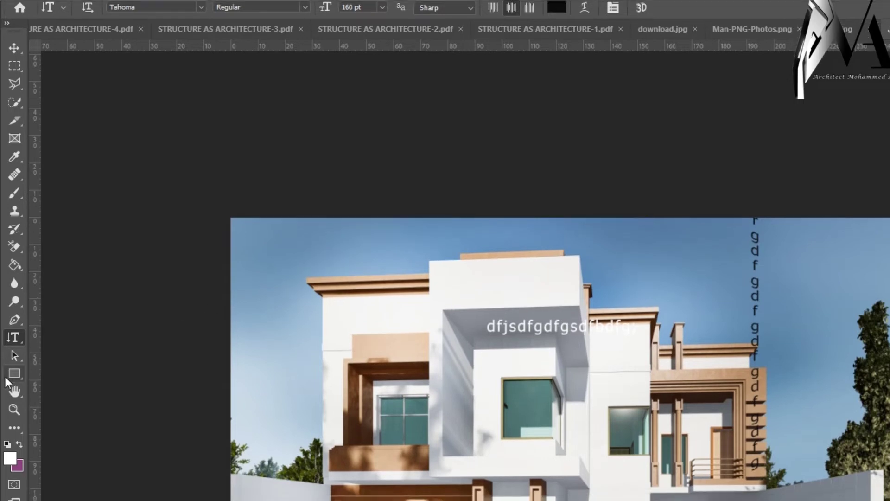
{"action": "right_click", "coordinate": [12, 374]}
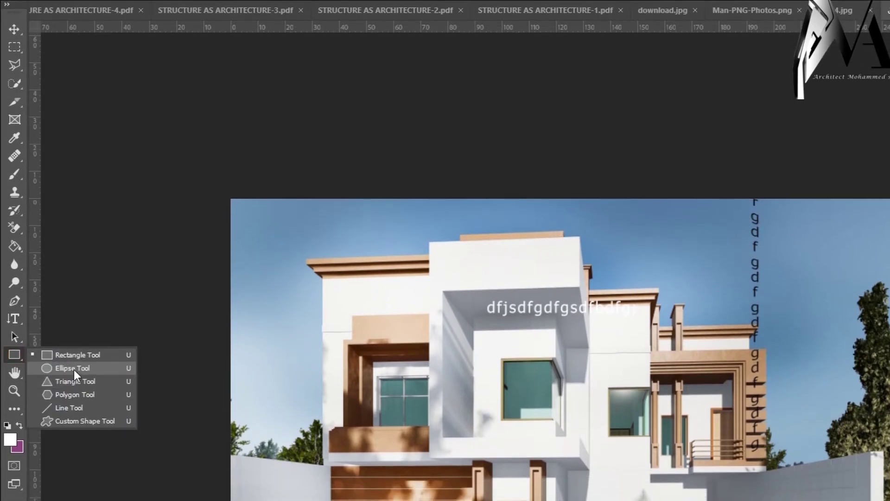
{"action": "left_click", "coordinate": [74, 387]}
{"action": "left_click_drag", "start_coordinate": [357, 348], "coordinate": [525, 381]}
{"action": "left_click_drag", "start_coordinate": [465, 294], "coordinate": [465, 295]}
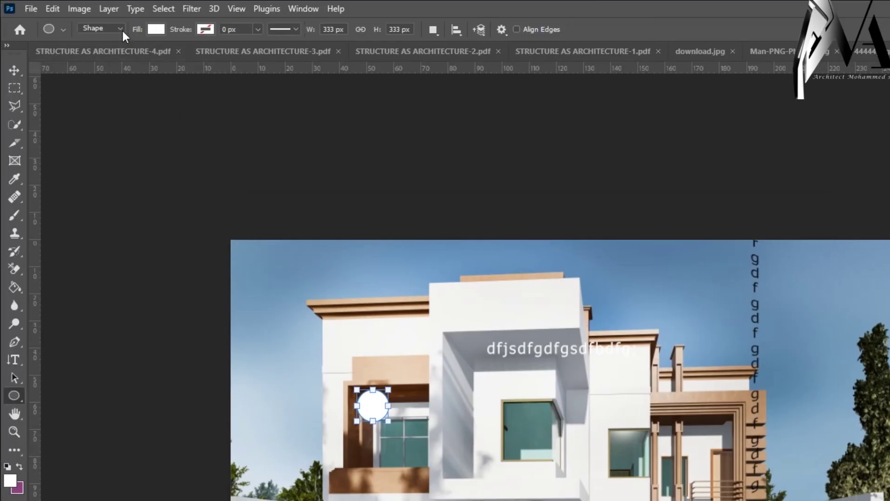
- Switch the Ellipse tool to Path mode and draw a circular path about 7.4 cm across just below the white circle
{"action": "left_click", "coordinate": [118, 29]}
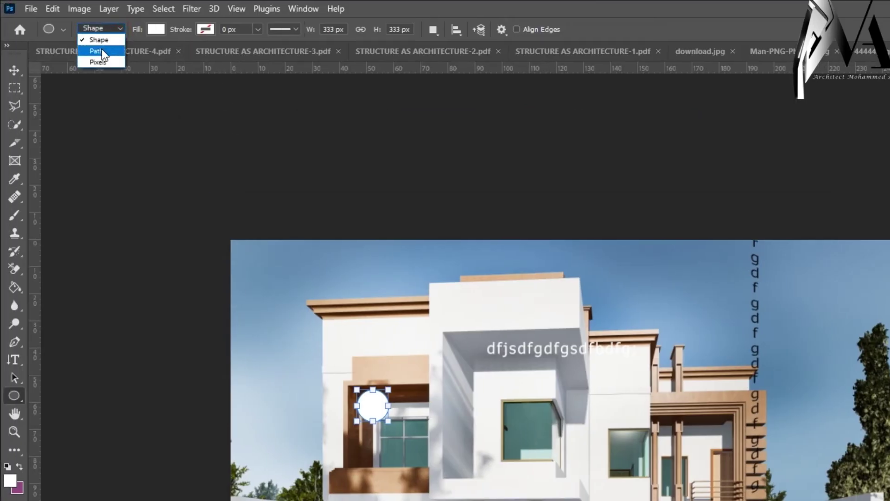
{"action": "left_click", "coordinate": [101, 48]}
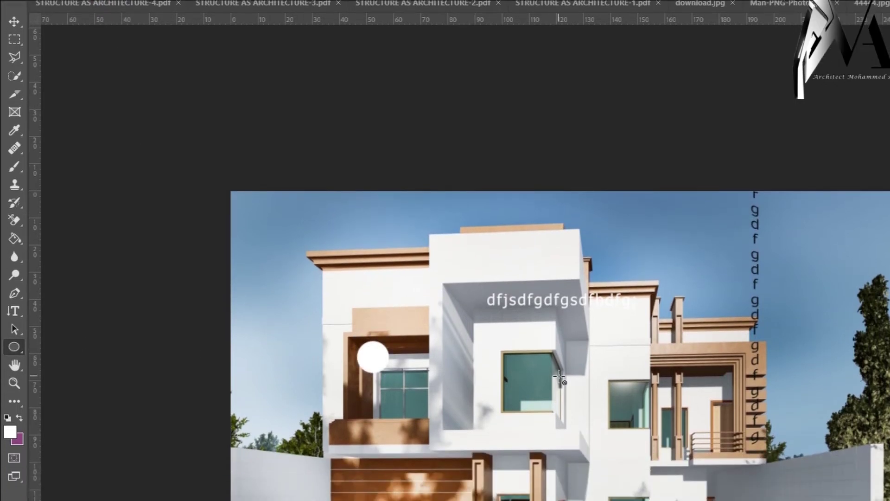
{"action": "left_click_drag", "start_coordinate": [398, 423], "coordinate": [837, 457]}
{"action": "left_click_drag", "start_coordinate": [668, 311], "coordinate": [20, 256]}
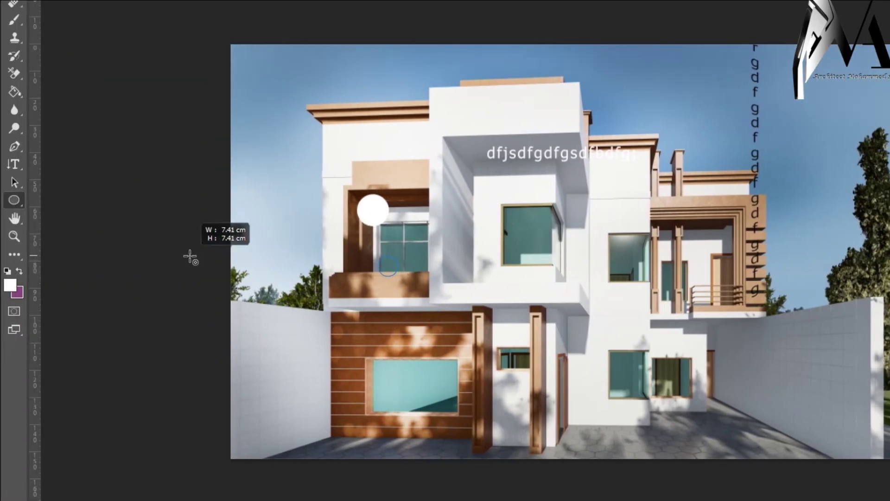
{"action": "left_click_drag", "start_coordinate": [189, 256], "coordinate": [190, 255]}
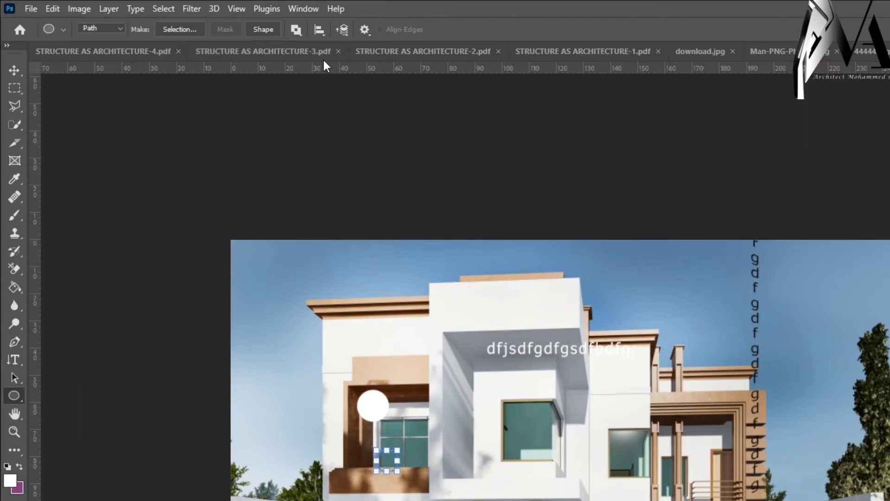
- Check the unconstrained path options and draw an elliptical path about 110 by 50 cm across the villa's upper facade and sky
{"action": "left_click", "coordinate": [364, 30]}
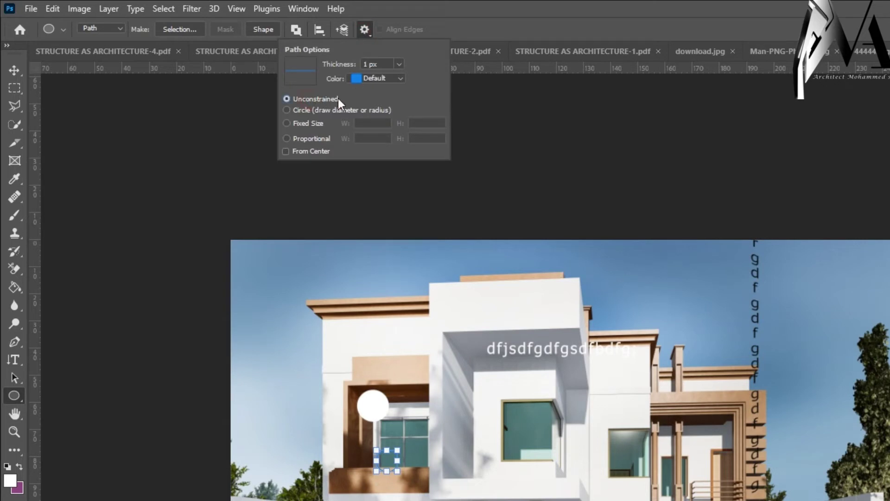
{"action": "left_click_drag", "start_coordinate": [489, 408], "coordinate": [777, 272]}
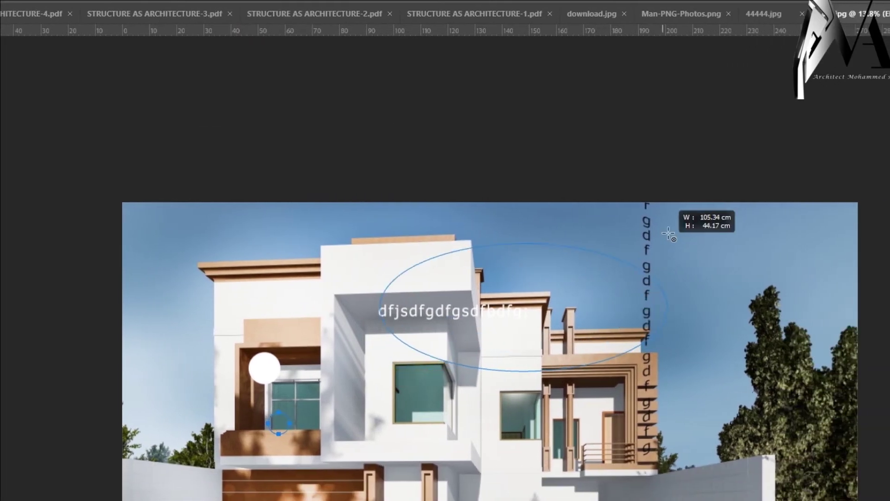
{"action": "left_click_drag", "start_coordinate": [668, 234], "coordinate": [677, 233]}
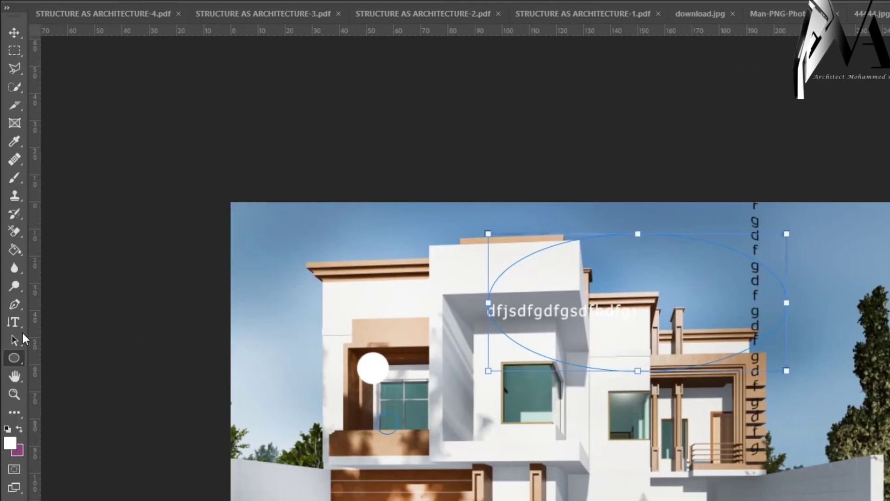
- Place a run of random placeholder letters along the elliptical path with the Type tool and commit the text
{"action": "left_click", "coordinate": [14, 321]}
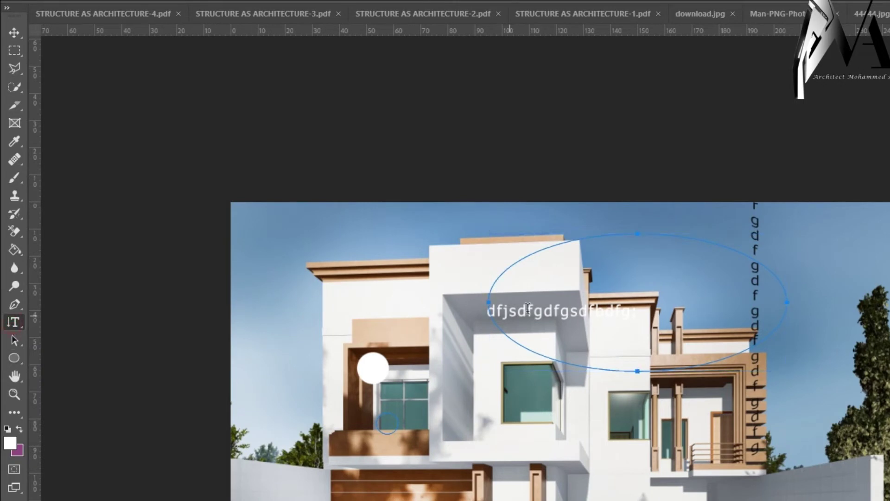
{"action": "left_click", "coordinate": [636, 233]}
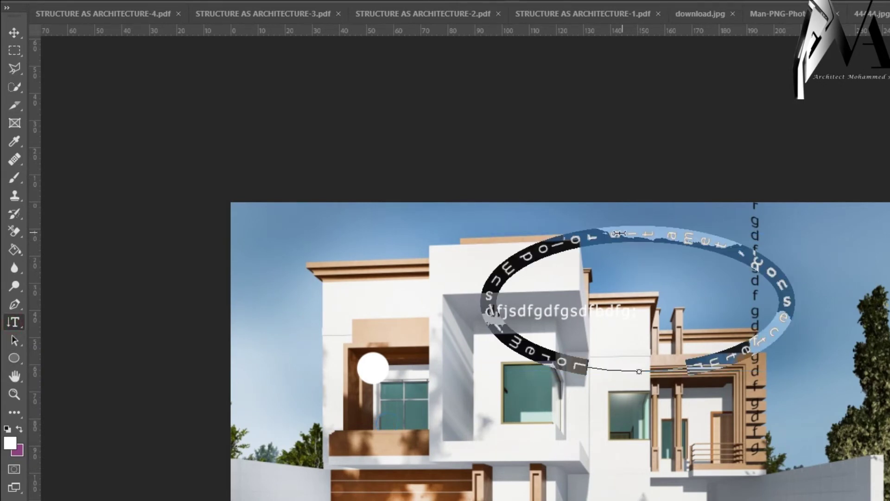
{"action": "type", "text": "dslhghsd;dhfadfj"}
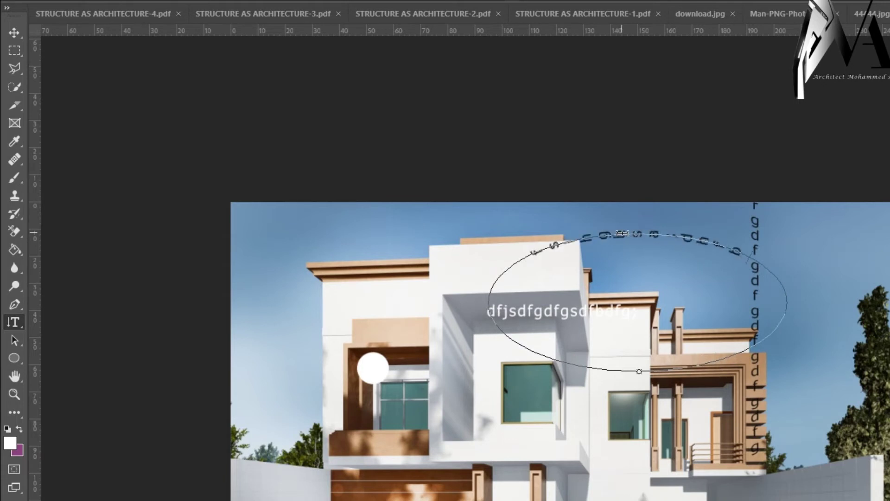
{"action": "type", "text": "dgsf"}
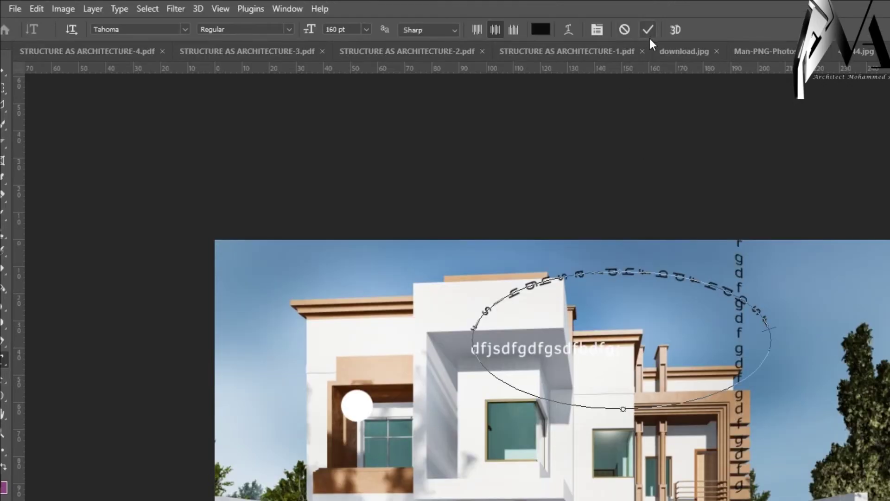
{"action": "left_click", "coordinate": [646, 3]}
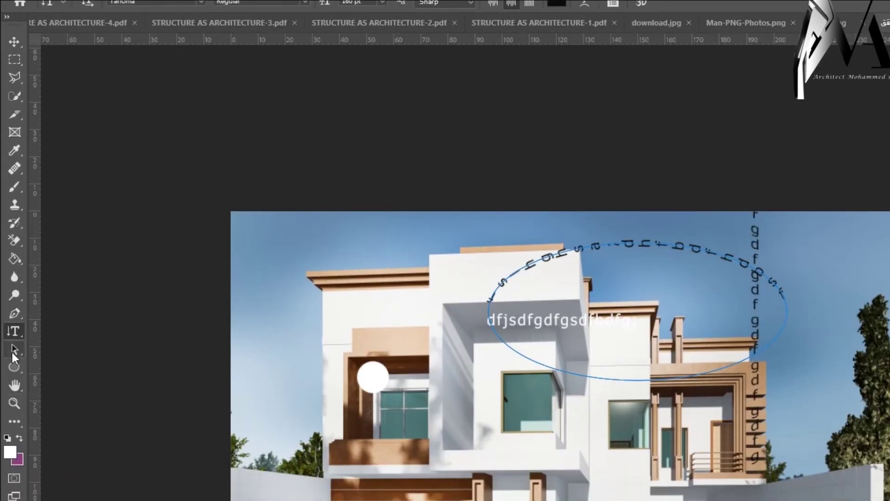
- Move the placeholder text around the ellipse to its lower arc with the Path Selection tool and adjust which side of the path it follows
{"action": "left_click", "coordinate": [11, 350]}
{"action": "right_click", "coordinate": [22, 351]}
{"action": "left_click", "coordinate": [55, 352]}
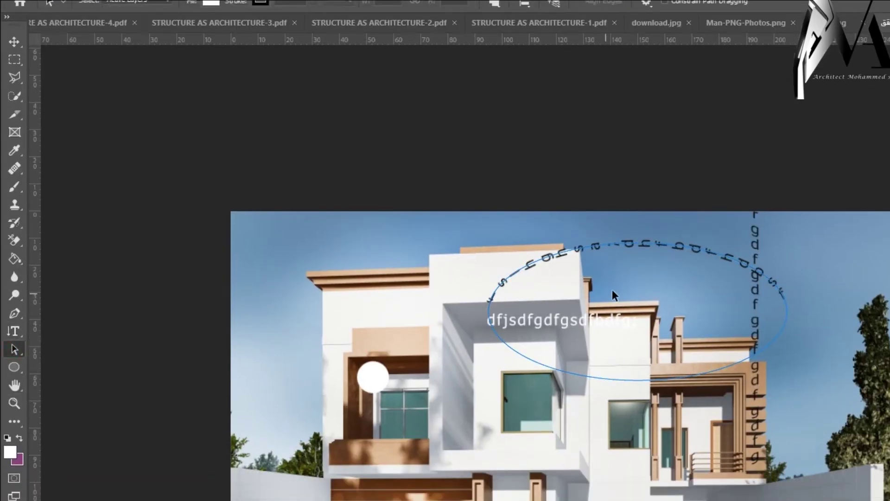
{"action": "left_click_drag", "start_coordinate": [637, 244], "coordinate": [638, 373]}
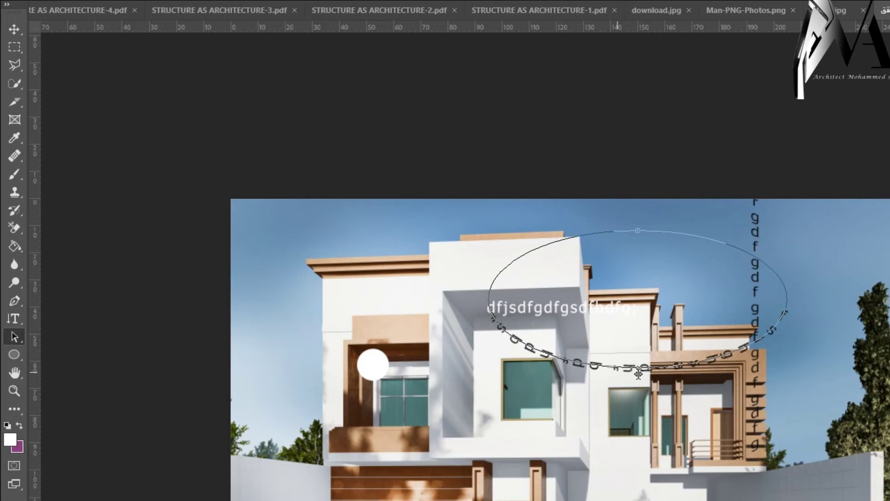
{"action": "left_click_drag", "start_coordinate": [638, 374], "coordinate": [643, 348]}
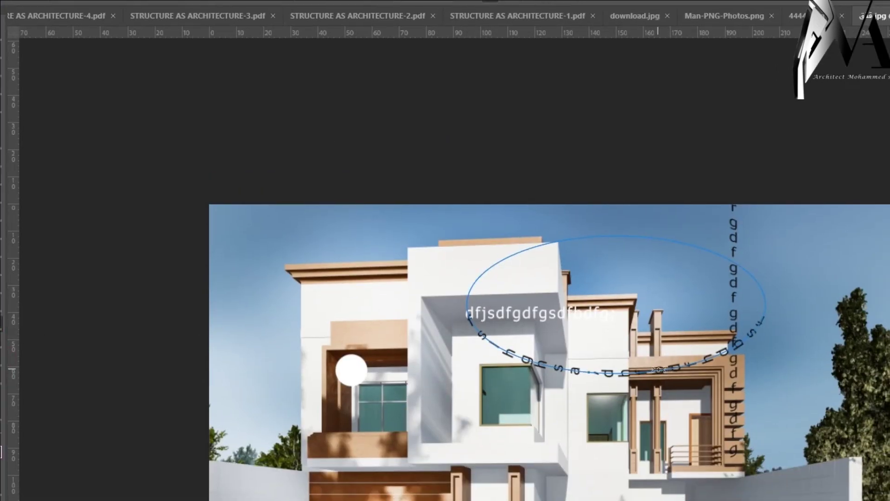
- Replace the path text with "بسم الله الرحمن الرحيم", commit it, and move it onto the ellipse's upper arc
{"action": "left_click", "coordinate": [659, 369]}
{"action": "triple_click", "coordinate": [656, 371]}
{"action": "key", "text": "BackSpace"}
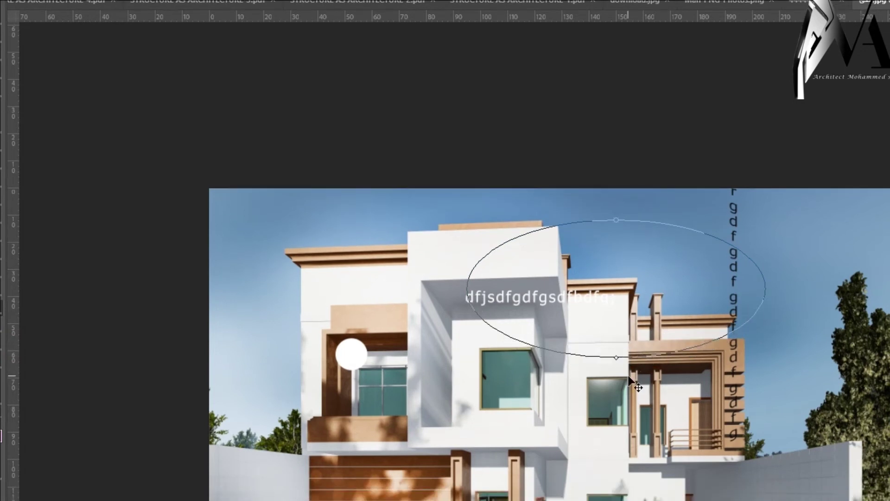
{"action": "type", "text": "بسم الله الرحمن الرحيم"}
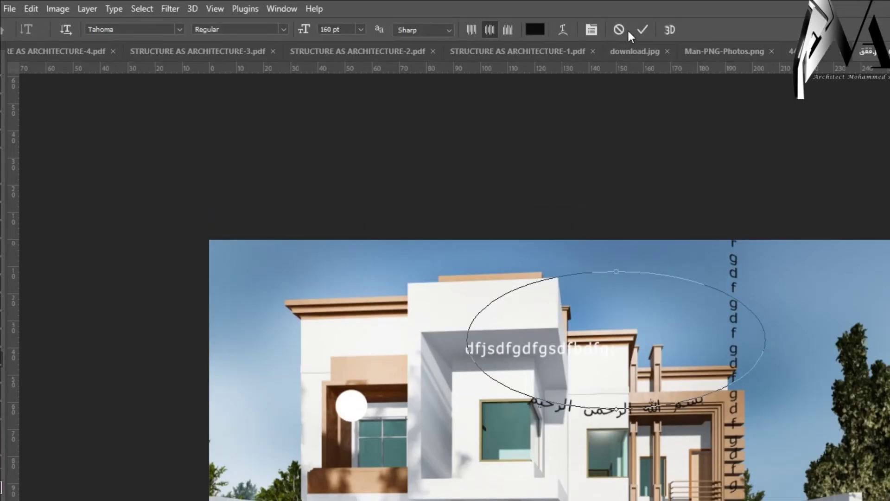
{"action": "left_click", "coordinate": [642, 29]}
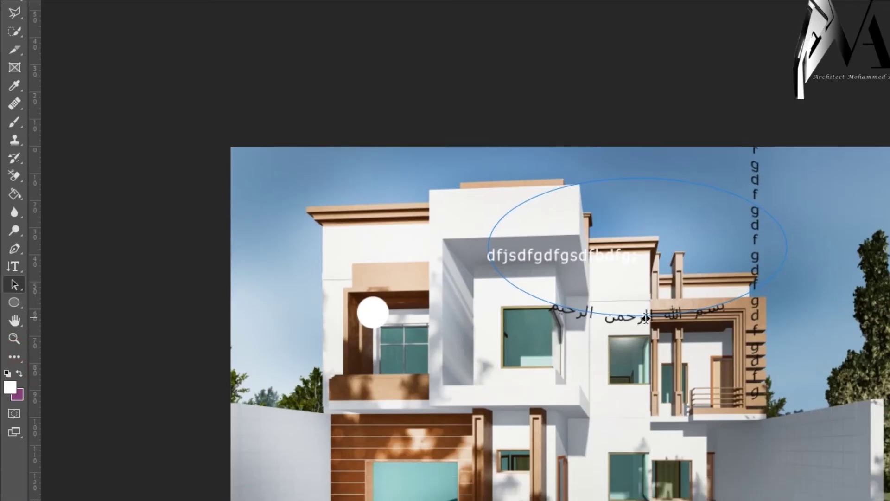
{"action": "left_click_drag", "start_coordinate": [646, 318], "coordinate": [641, 168]}
{"action": "left_click_drag", "start_coordinate": [642, 221], "coordinate": [636, 129]}
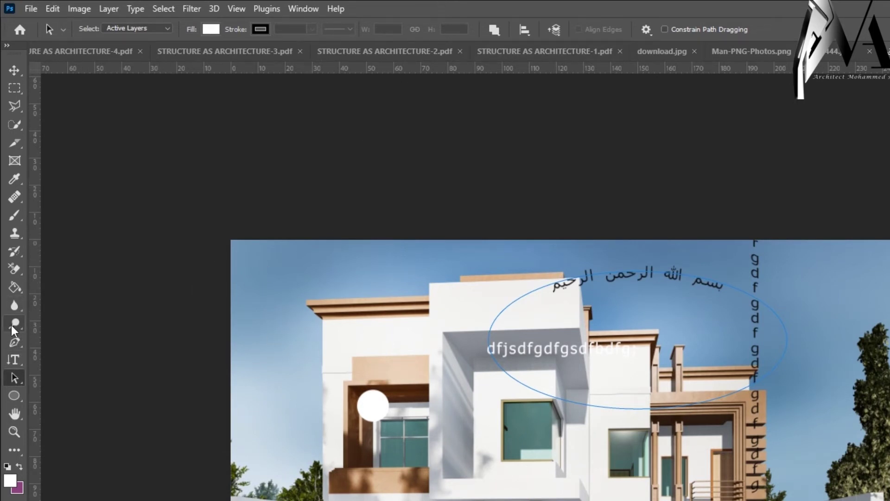
- Create a vertical text box with placeholder text over the villa's balcony and review the Warp Text styles without applying one
{"action": "left_click", "coordinate": [15, 359]}
{"action": "left_click_drag", "start_coordinate": [420, 375], "coordinate": [313, 464]}
{"action": "left_click", "coordinate": [585, 29]}
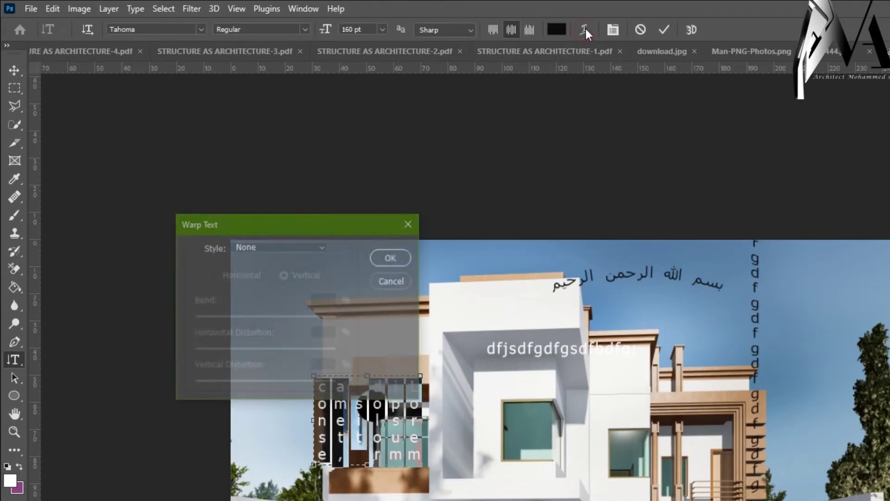
{"action": "left_click", "coordinate": [298, 247]}
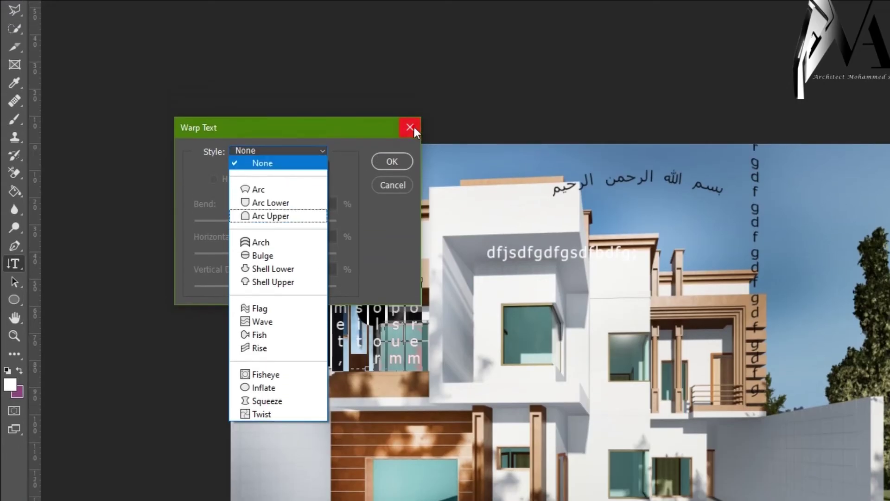
{"action": "left_click", "coordinate": [403, 224]}
{"action": "left_click", "coordinate": [410, 127]}
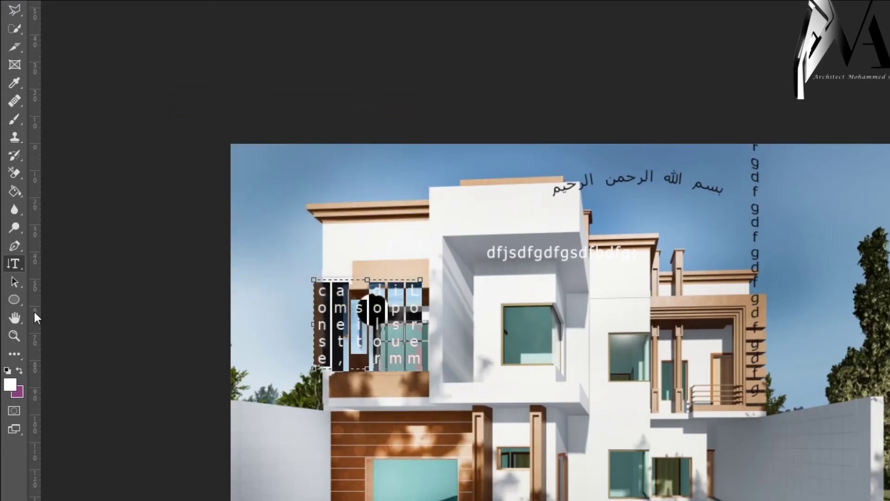
- Draw a rectangular path about 108 cm wide across the villa's upper facade with the Rectangle tool
{"action": "left_click", "coordinate": [14, 299]}
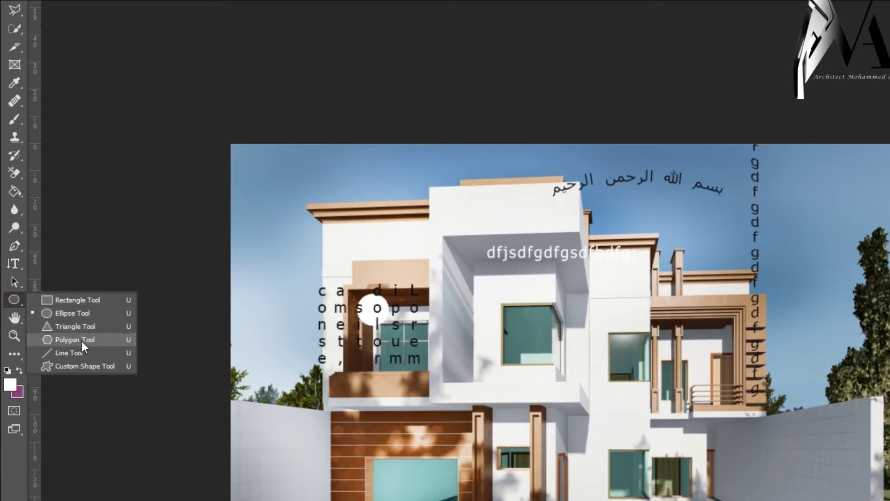
{"action": "left_click", "coordinate": [81, 299]}
{"action": "left_click_drag", "start_coordinate": [643, 214], "coordinate": [352, 281]}
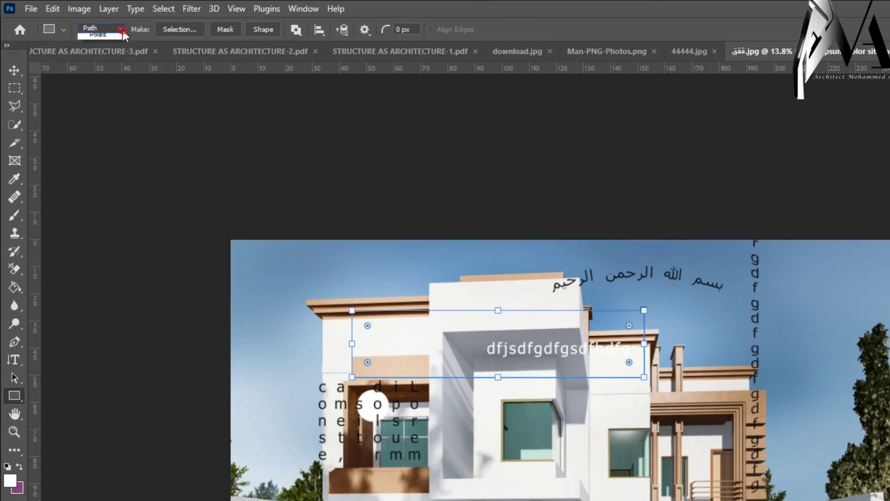
- Switch the Rectangle tool to Shape mode, draw a 4075 × 911 px rectangle across the middle of the villa and fill it near-black
{"action": "left_click", "coordinate": [107, 29]}
{"action": "left_click", "coordinate": [98, 39]}
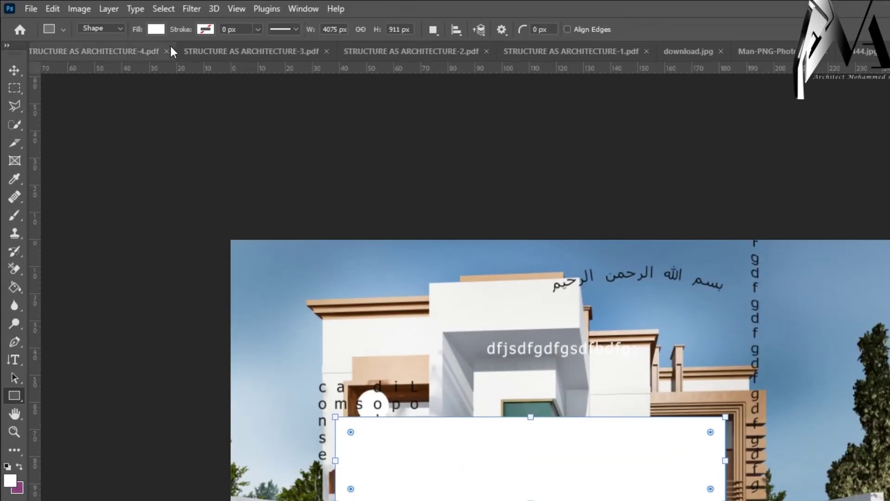
{"action": "left_click", "coordinate": [157, 29]}
{"action": "left_click", "coordinate": [83, 104]}
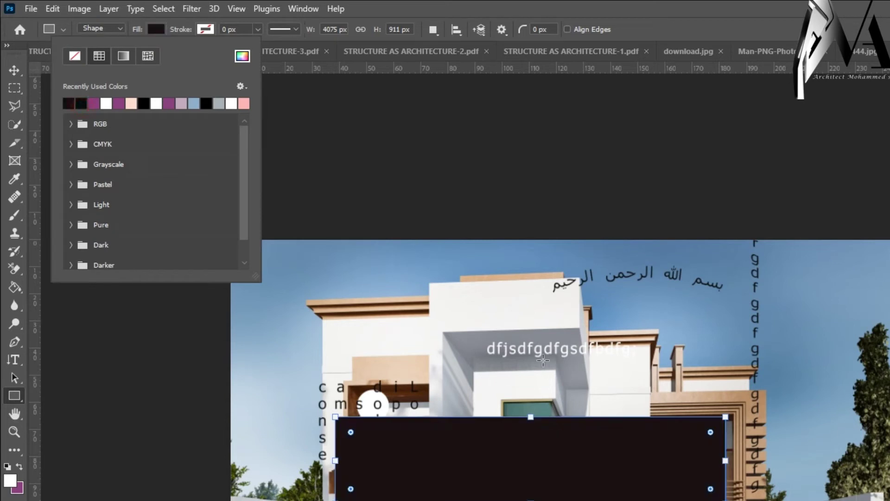
- Draw a second rectangle of about 2231 × 628 px over the villa's upper volume and set its fill colour to #c455c0
{"action": "left_click_drag", "start_coordinate": [636, 274], "coordinate": [423, 334]}
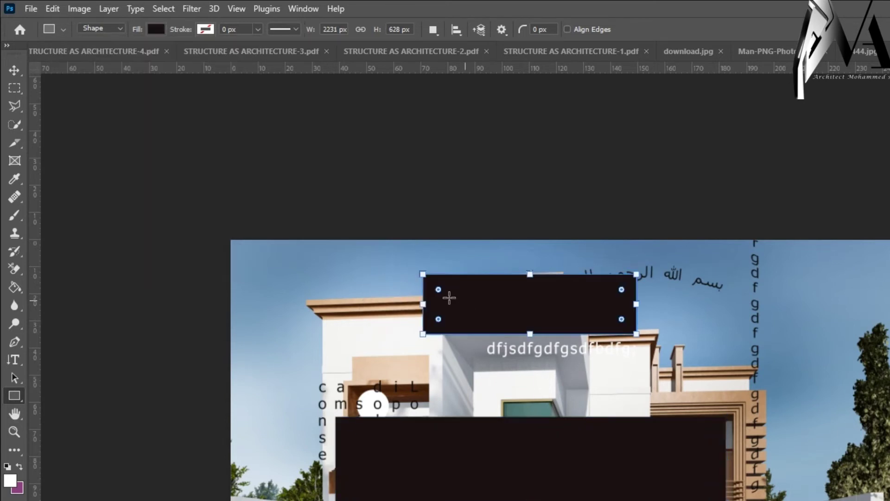
{"action": "left_click", "coordinate": [156, 29]}
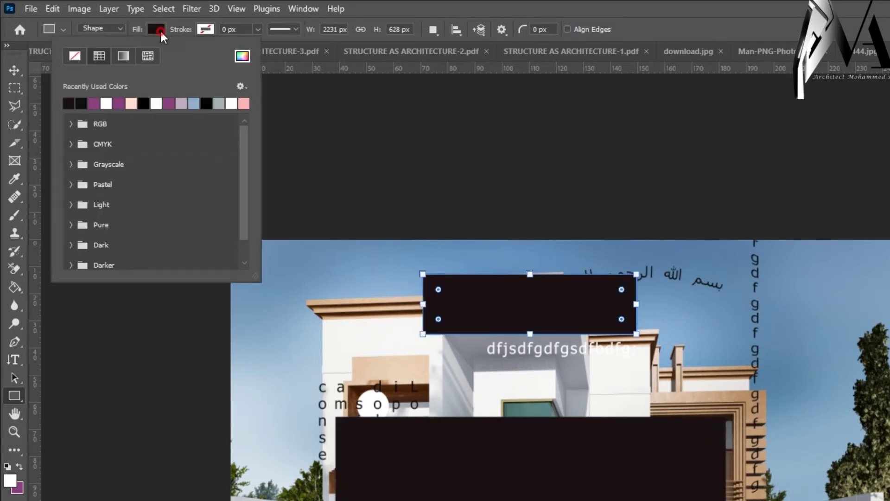
{"action": "left_click", "coordinate": [105, 100]}
{"action": "left_click", "coordinate": [106, 101]}
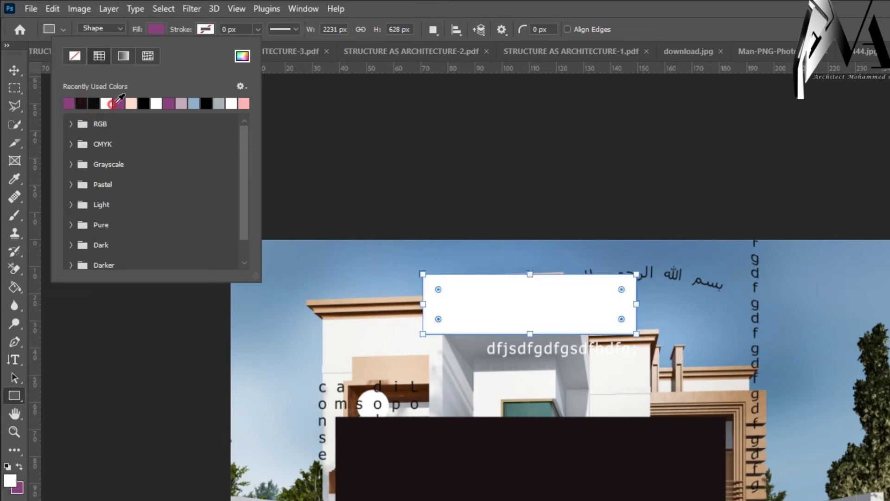
{"action": "left_click", "coordinate": [242, 56]}
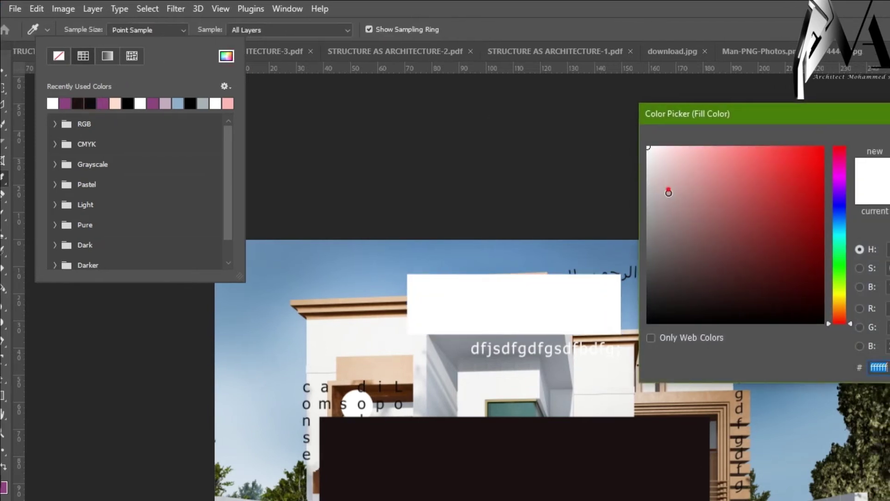
{"action": "left_click", "coordinate": [762, 185]}
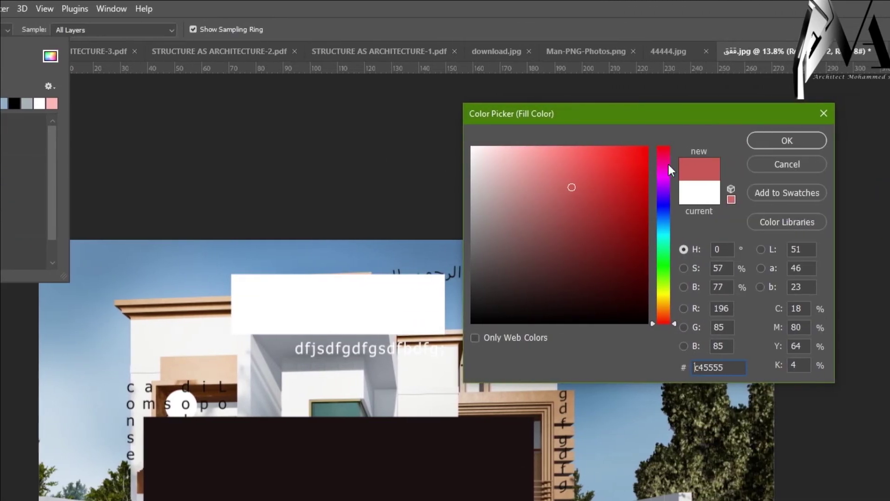
{"action": "left_click", "coordinate": [669, 167]}
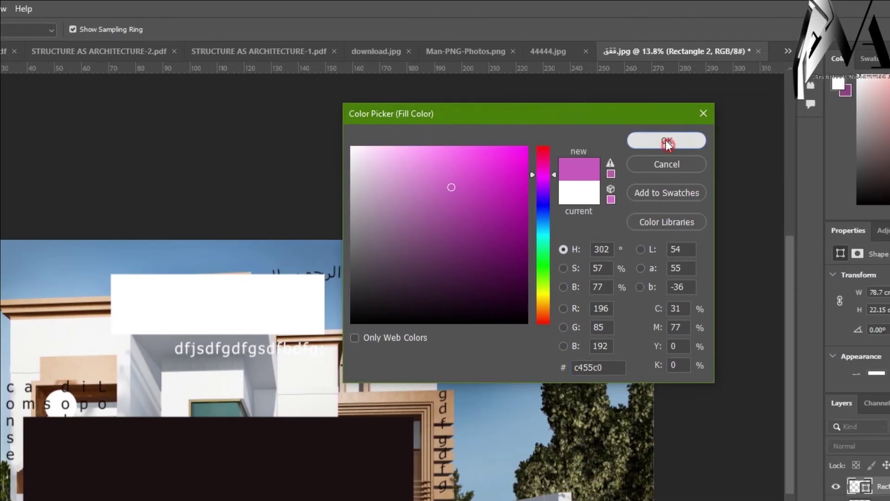
{"action": "left_click", "coordinate": [787, 141]}
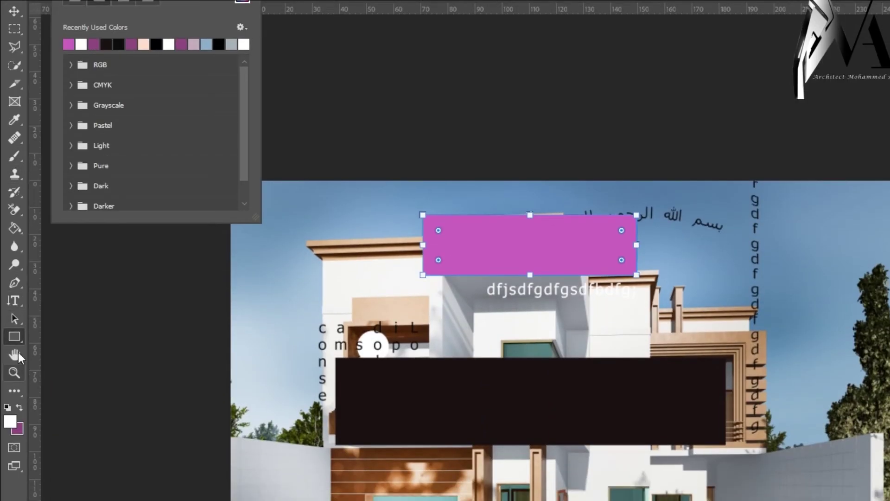
- Draw a magenta ellipse about 84 by 37 cm below the magenta rectangle and a triangle about 27 by 42 cm beside it
{"action": "left_click", "coordinate": [16, 356]}
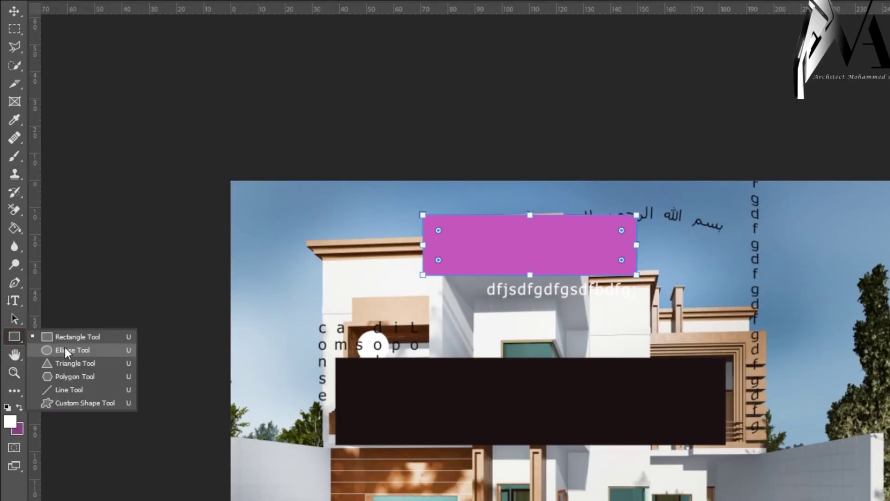
{"action": "left_click", "coordinate": [79, 355]}
{"action": "mouse_move", "coordinate": [350, 392]}
{"action": "left_mouse_down"}
{"action": "mouse_move", "coordinate": [603, 293]}
{"action": "mouse_move", "coordinate": [580, 291]}
{"action": "left_mouse_up"}
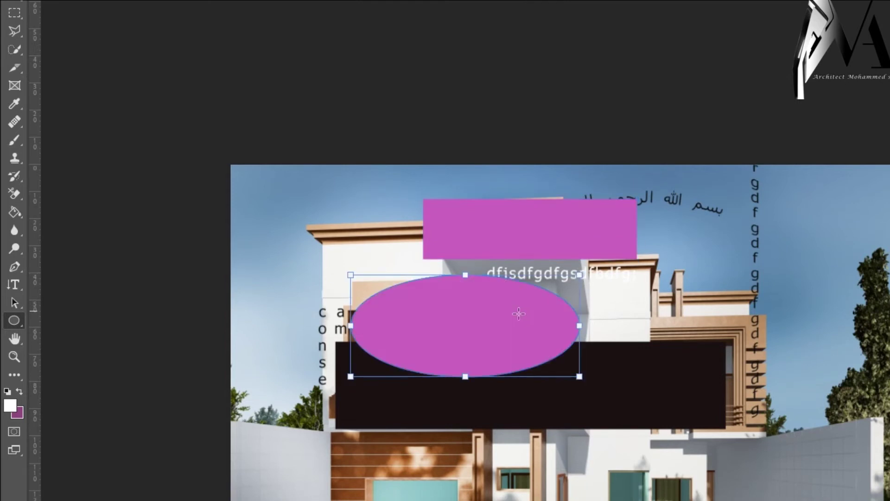
{"action": "left_click", "coordinate": [13, 321]}
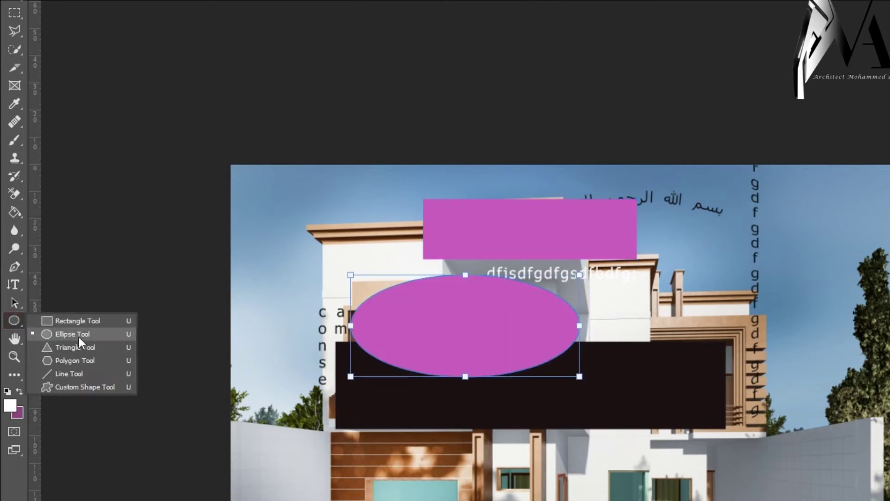
{"action": "left_click", "coordinate": [79, 346]}
{"action": "left_click_drag", "start_coordinate": [284, 338], "coordinate": [357, 225]}
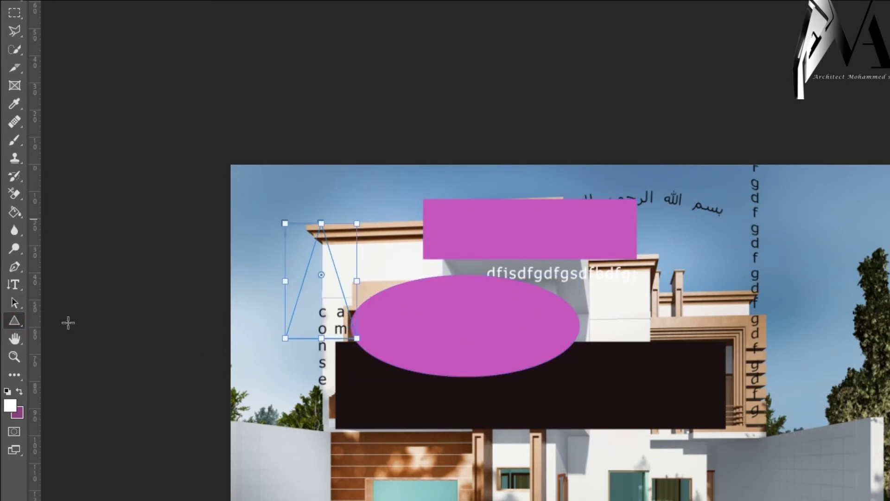
- Draw three straight 1 px lines with the Line tool, one along the roofline and two slanting across the facade
{"action": "left_click", "coordinate": [10, 321]}
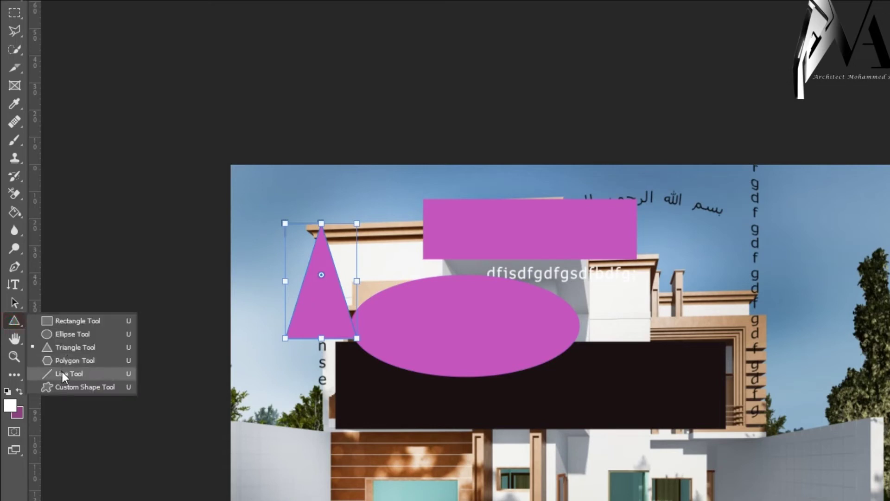
{"action": "left_click", "coordinate": [93, 347]}
{"action": "left_click_drag", "start_coordinate": [262, 200], "coordinate": [805, 189]}
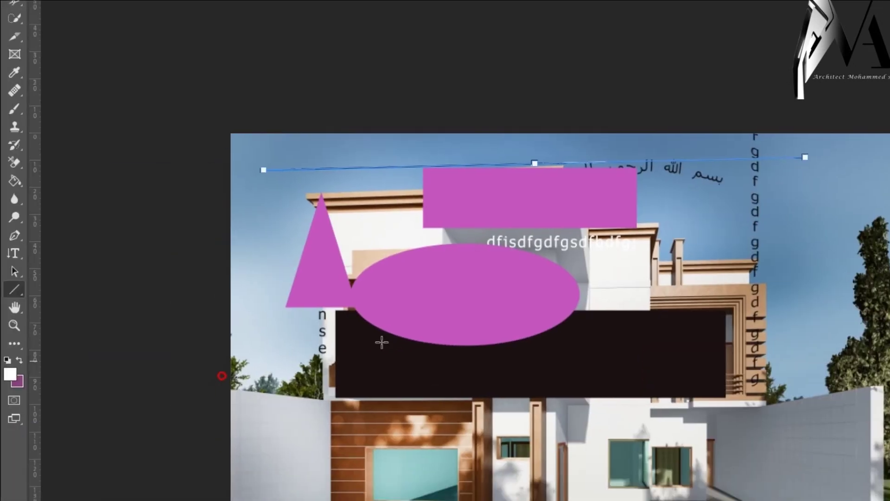
{"action": "left_click_drag", "start_coordinate": [381, 342], "coordinate": [730, 274]}
{"action": "left_click_drag", "start_coordinate": [369, 385], "coordinate": [818, 278]}
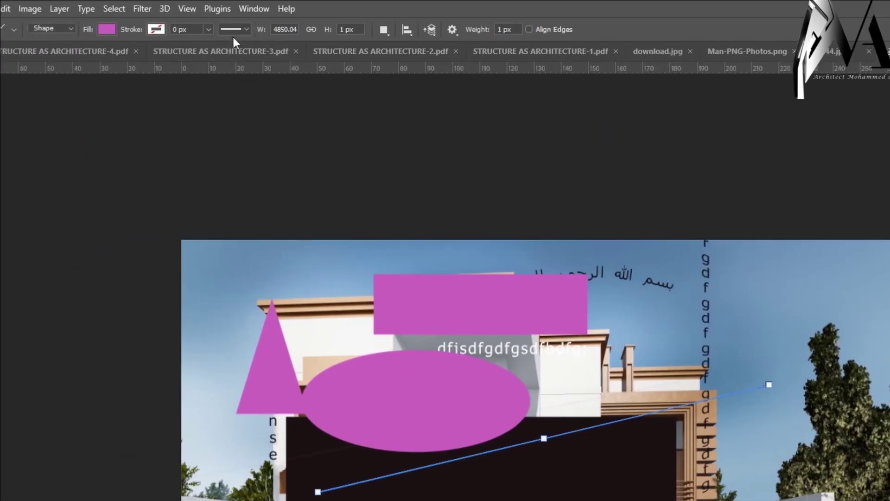
- Open the stroke options for the last slanting line and choose the solid stroke type
{"action": "left_click", "coordinate": [175, 29]}
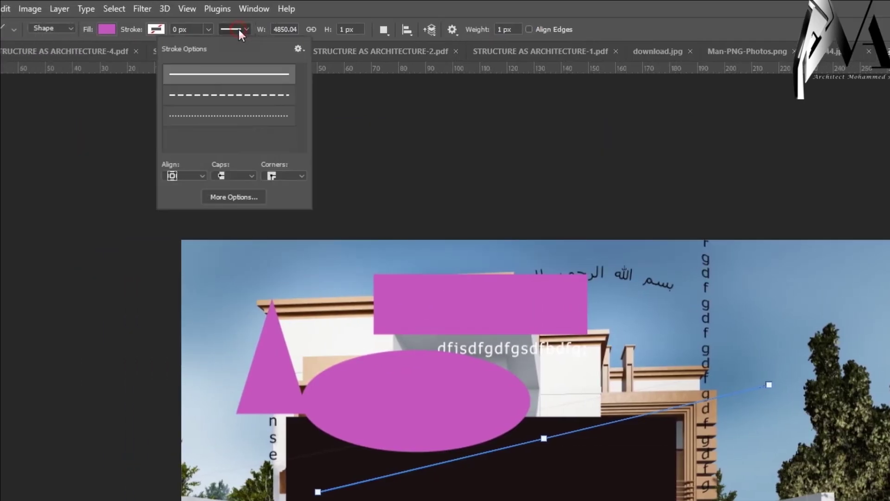
{"action": "left_click", "coordinate": [231, 78]}
{"action": "left_click", "coordinate": [272, 29]}
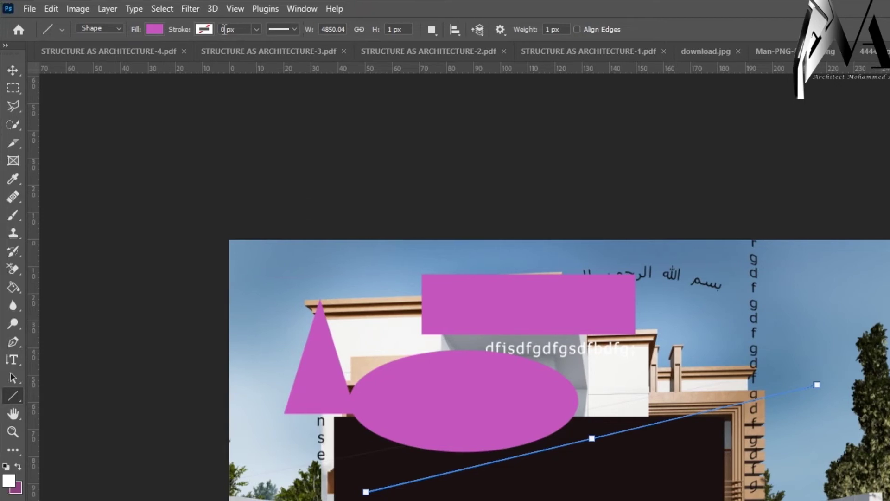
- Set the last slanting line's stroke width to 35.84 px and its stroke colour to the recently used pale peach
{"action": "left_click", "coordinate": [258, 29]}
{"action": "mouse_move", "coordinate": [263, 40]}
{"action": "left_mouse_down"}
{"action": "mouse_move", "coordinate": [325, 46]}
{"action": "mouse_move", "coordinate": [298, 43]}
{"action": "mouse_move", "coordinate": [304, 49]}
{"action": "left_mouse_up"}
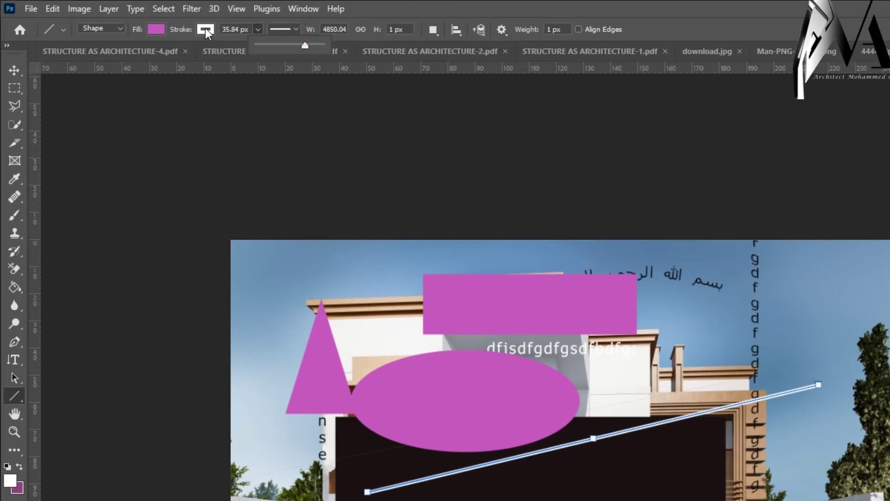
{"action": "left_click", "coordinate": [205, 28]}
{"action": "left_click", "coordinate": [119, 100]}
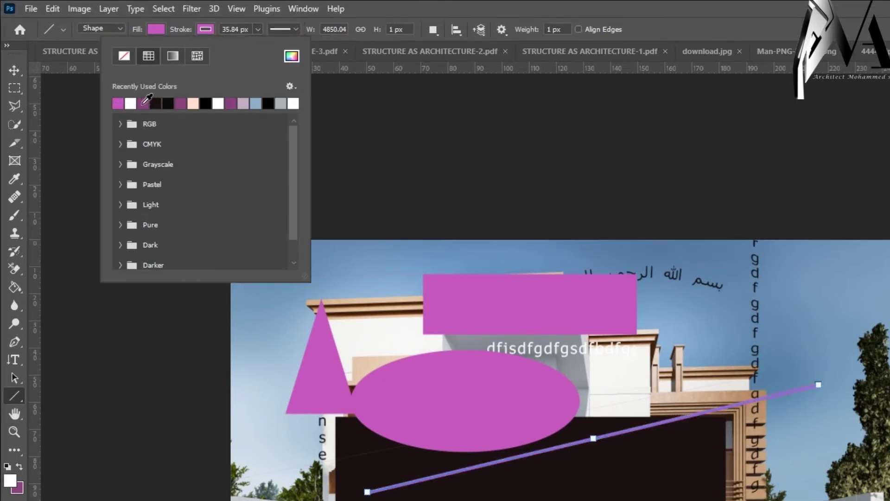
{"action": "left_click", "coordinate": [182, 104]}
{"action": "left_click", "coordinate": [204, 104]}
{"action": "left_click", "coordinate": [209, 105]}
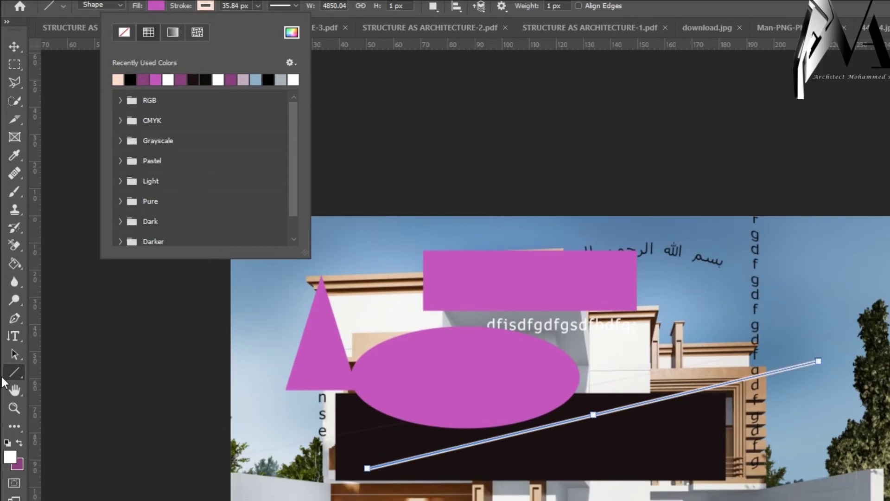
- Examine the Custom Shape tool's Wild Animals, Leaf Trees, Boats and Flowers shape collections in an enlarged shape picker
{"action": "right_click", "coordinate": [14, 396]}
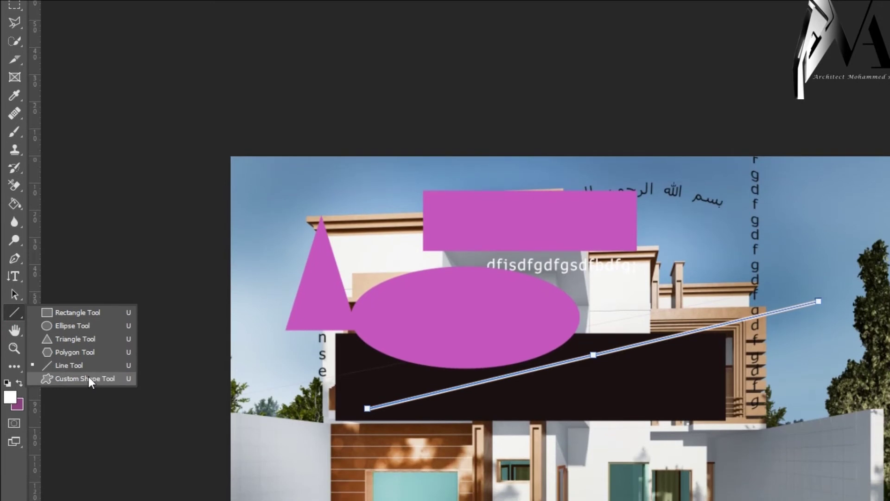
{"action": "left_click", "coordinate": [89, 379]}
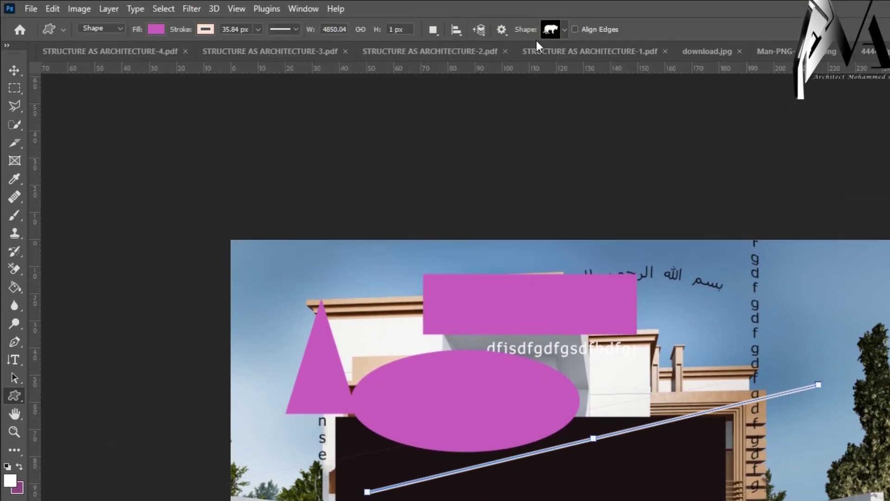
{"action": "left_click", "coordinate": [565, 28]}
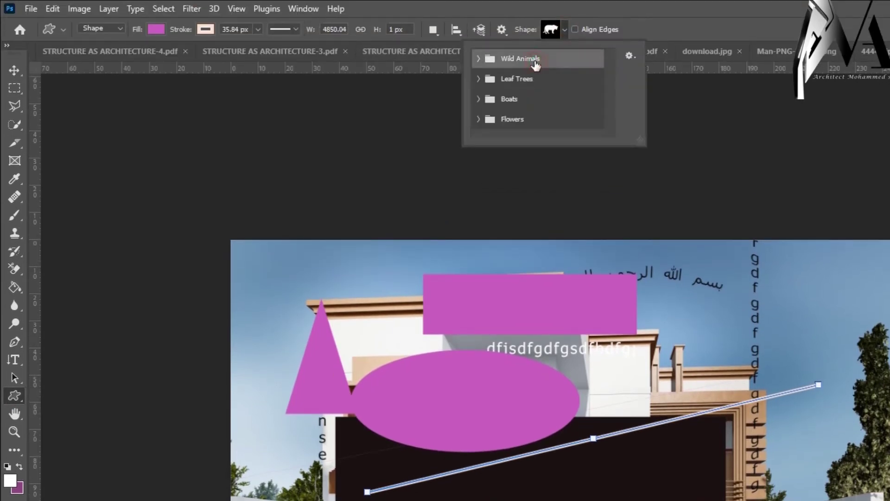
{"action": "left_click", "coordinate": [479, 58]}
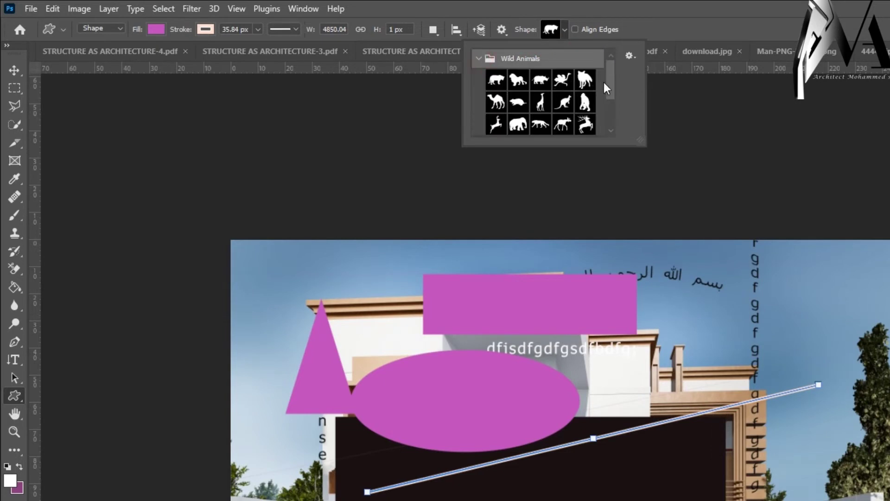
{"action": "left_click_drag", "start_coordinate": [604, 84], "coordinate": [613, 111]}
{"action": "left_click_drag", "start_coordinate": [638, 140], "coordinate": [867, 323]}
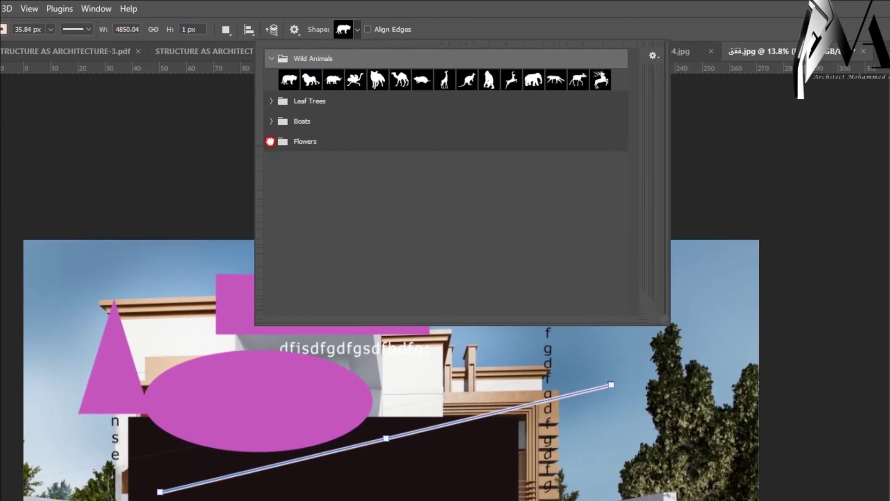
{"action": "left_click", "coordinate": [271, 141]}
{"action": "left_click", "coordinate": [271, 122]}
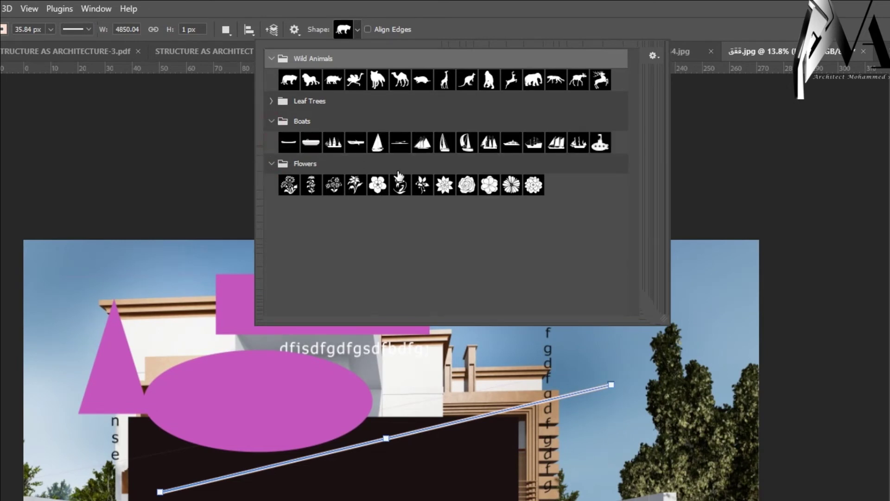
{"action": "left_click", "coordinate": [270, 102]}
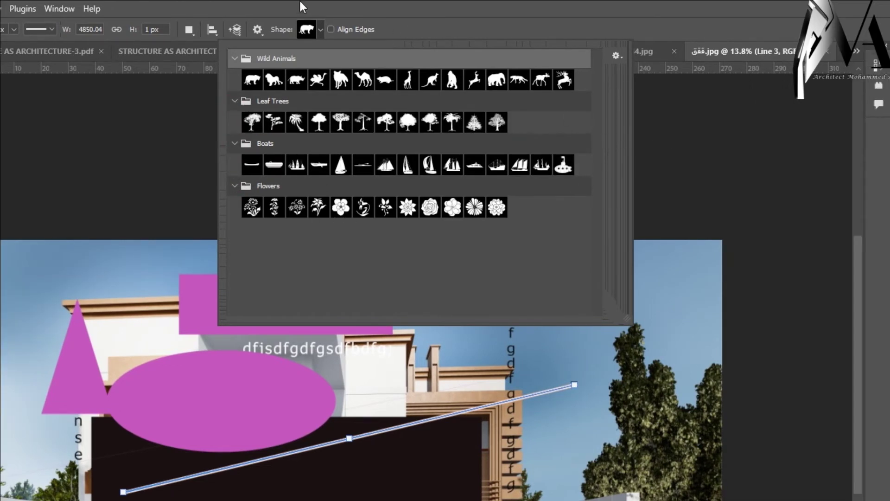
{"action": "left_click", "coordinate": [323, 4]}
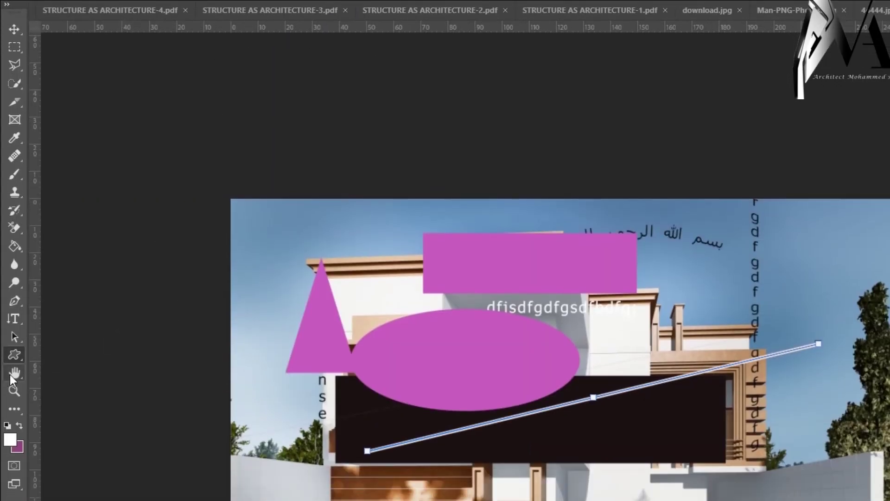
- Make a rectangular selection across the magenta ellipse, dark bar and peach line, and turn on Quick Mask mode
{"action": "left_click", "coordinate": [14, 373]}
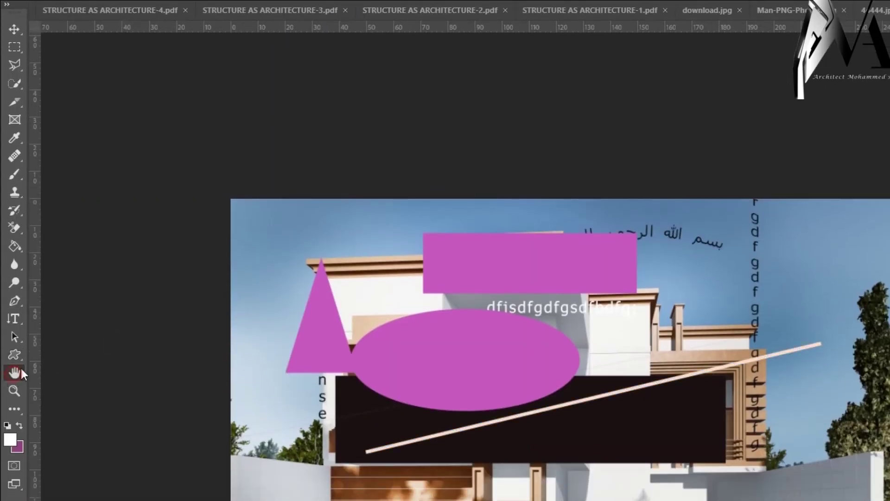
{"action": "left_click_drag", "start_coordinate": [312, 363], "coordinate": [311, 291]}
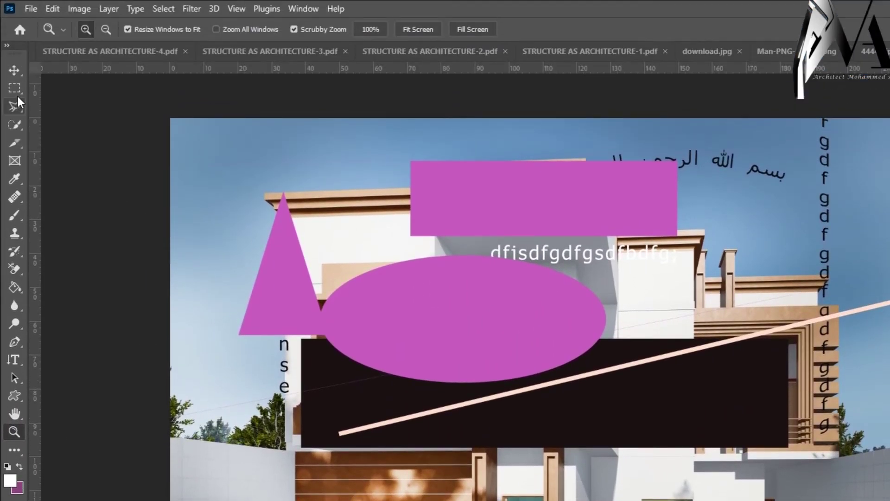
{"action": "left_click", "coordinate": [15, 87]}
{"action": "left_click_drag", "start_coordinate": [496, 291], "coordinate": [369, 429]}
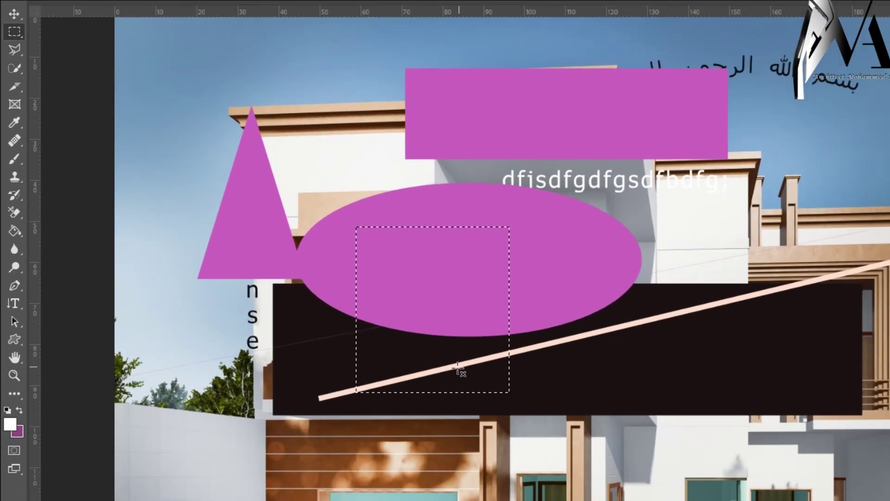
{"action": "scroll", "coordinate": [466, 373], "scroll_direction": "up", "scroll_amount": 1}
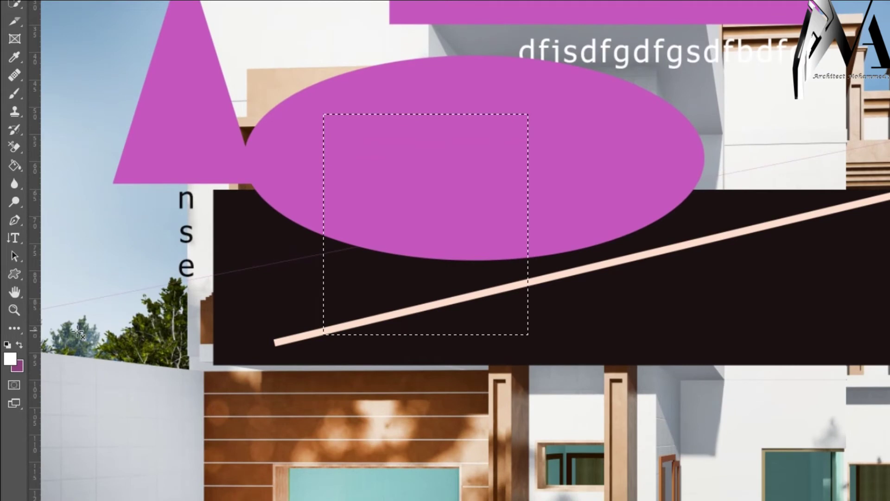
{"action": "key", "text": "d"}
{"action": "left_click", "coordinate": [13, 369]}
{"action": "scroll", "coordinate": [451, 263], "scroll_direction": "up", "scroll_amount": 2}
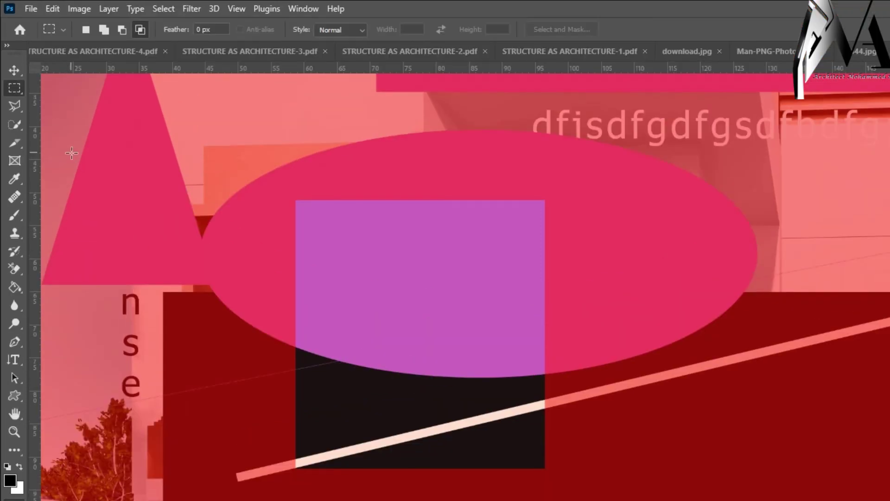
- Paint black with a small brush over the peach line inside the Quick Mask and convert the mask back to a selection
{"action": "left_click", "coordinate": [17, 213]}
{"action": "left_click", "coordinate": [67, 216]}
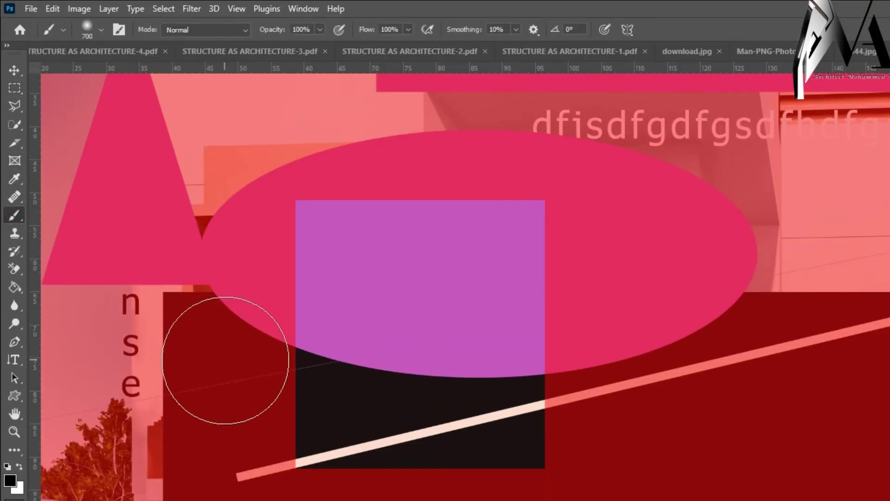
{"action": "key", "text": "bracketright"}
{"action": "key", "text": "bracketleft"}
{"action": "key", "text": "bracketleft"}
{"action": "key", "text": "bracketleft"}
{"action": "key", "text": "bracketleft"}
{"action": "key", "text": "bracketleft"}
{"action": "key", "text": "bracketleft"}
{"action": "key", "text": "bracketleft"}
{"action": "key", "text": "bracketleft"}
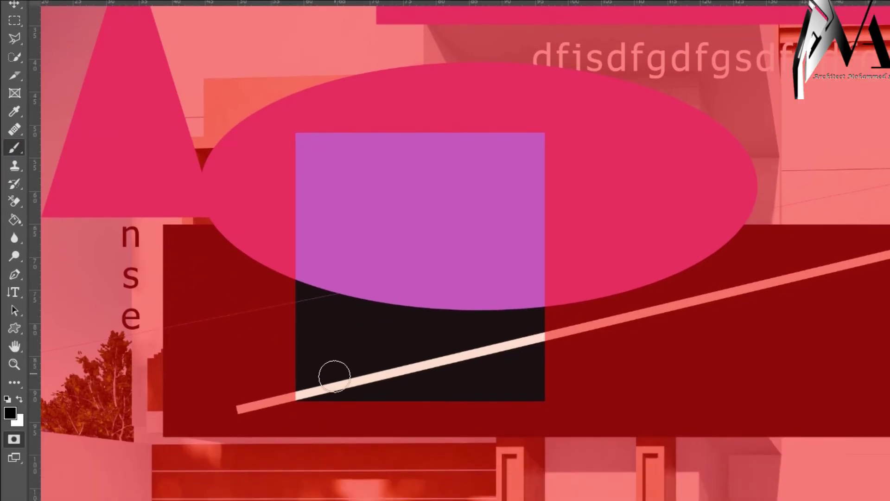
{"action": "scroll", "coordinate": [334, 375], "scroll_direction": "up", "scroll_amount": 5}
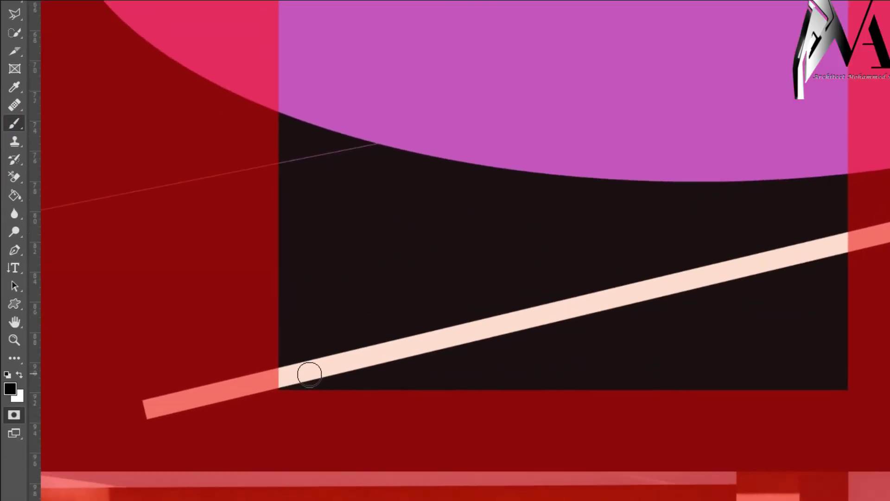
{"action": "scroll", "coordinate": [308, 372], "scroll_direction": "up", "scroll_amount": 1}
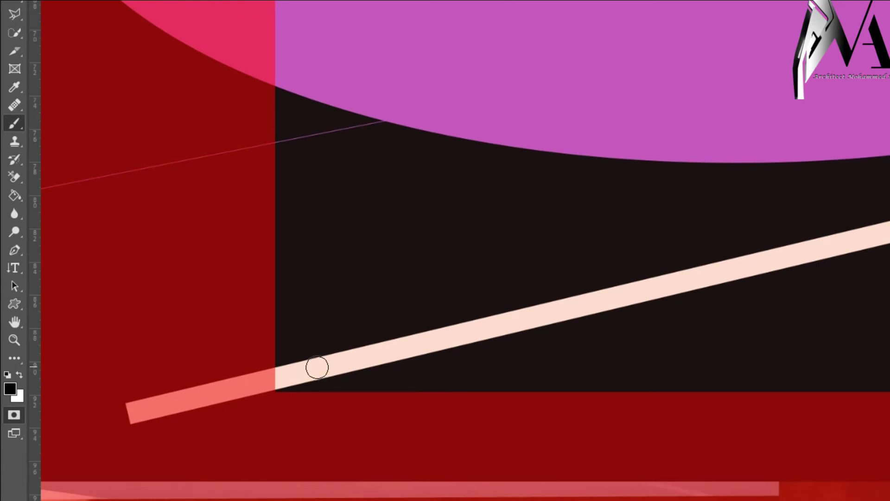
{"action": "mouse_move", "coordinate": [317, 367]}
{"action": "left_mouse_down"}
{"action": "mouse_move", "coordinate": [308, 364]}
{"action": "mouse_move", "coordinate": [314, 375]}
{"action": "mouse_move", "coordinate": [430, 332]}
{"action": "mouse_move", "coordinate": [531, 314]}
{"action": "mouse_move", "coordinate": [360, 343]}
{"action": "mouse_move", "coordinate": [780, 232]}
{"action": "left_mouse_up"}
{"action": "mouse_move", "coordinate": [668, 231]}
{"action": "left_mouse_down"}
{"action": "mouse_move", "coordinate": [441, 264]}
{"action": "mouse_move", "coordinate": [328, 301]}
{"action": "mouse_move", "coordinate": [232, 317]}
{"action": "mouse_move", "coordinate": [223, 353]}
{"action": "left_mouse_up"}
{"action": "mouse_move", "coordinate": [524, 282]}
{"action": "left_mouse_down"}
{"action": "mouse_move", "coordinate": [684, 271]}
{"action": "mouse_move", "coordinate": [434, 314]}
{"action": "mouse_move", "coordinate": [562, 283]}
{"action": "left_mouse_up"}
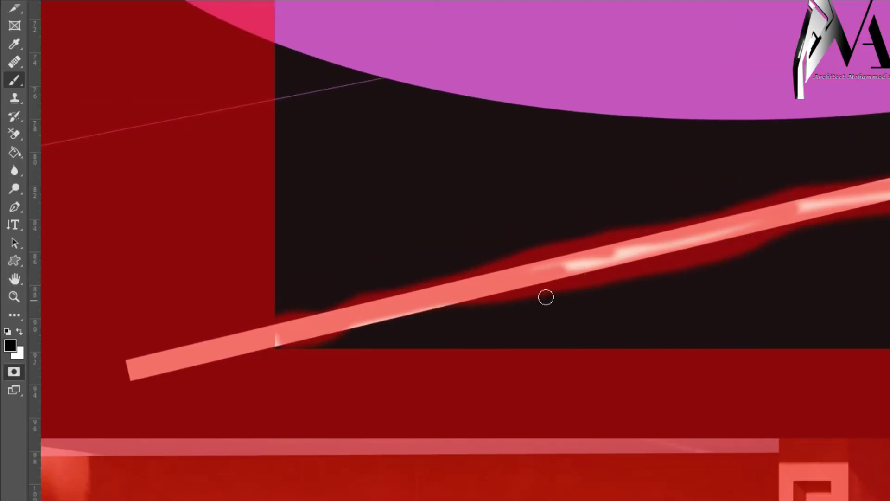
{"action": "left_click", "coordinate": [21, 368]}
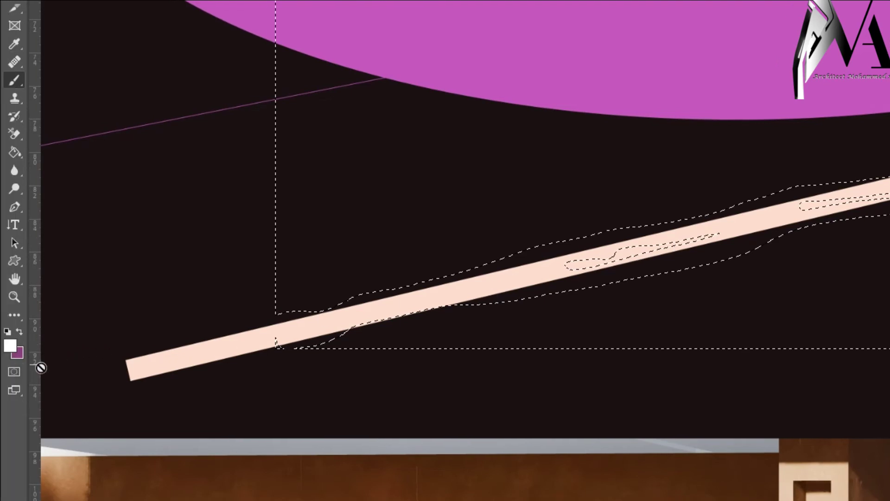
- Return to Quick Mask, paint white over the line's middle and a zigzag beside the rectangle, and convert the mask to a selection
{"action": "left_click", "coordinate": [19, 372]}
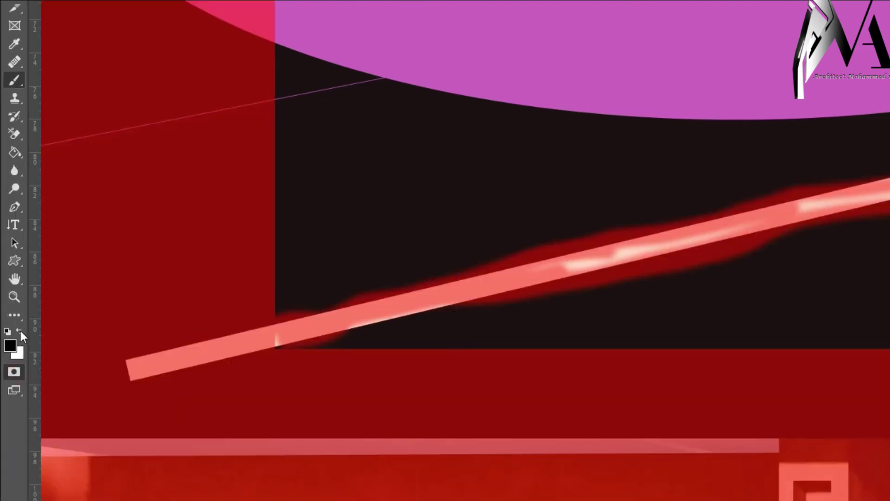
{"action": "mouse_move", "coordinate": [543, 285]}
{"action": "left_mouse_down"}
{"action": "mouse_move", "coordinate": [472, 299]}
{"action": "mouse_move", "coordinate": [611, 246]}
{"action": "left_mouse_up"}
{"action": "mouse_move", "coordinate": [176, 247]}
{"action": "left_mouse_down"}
{"action": "mouse_move", "coordinate": [109, 256]}
{"action": "mouse_move", "coordinate": [60, 190]}
{"action": "mouse_move", "coordinate": [36, 120]}
{"action": "mouse_move", "coordinate": [65, 111]}
{"action": "left_mouse_up"}
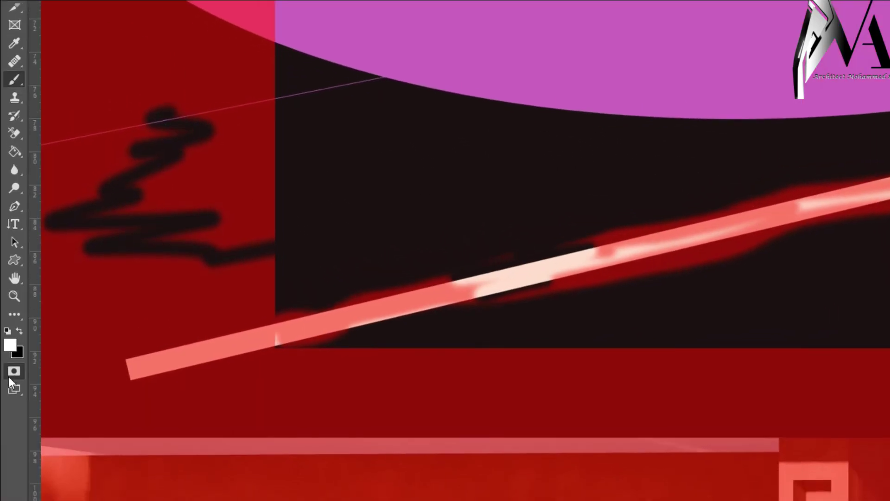
{"action": "left_click", "coordinate": [12, 390]}
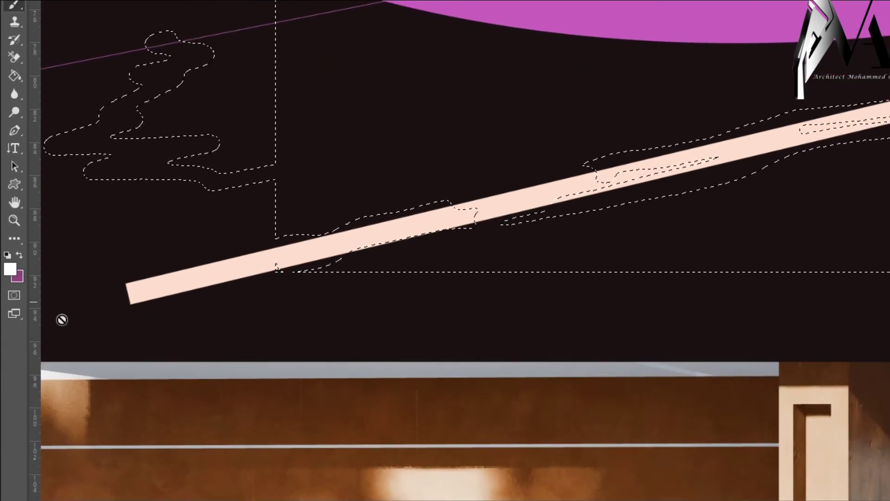
- Deselect the masked area around the peach line
{"action": "scroll", "coordinate": [429, 194], "scroll_direction": "down", "scroll_amount": 8}
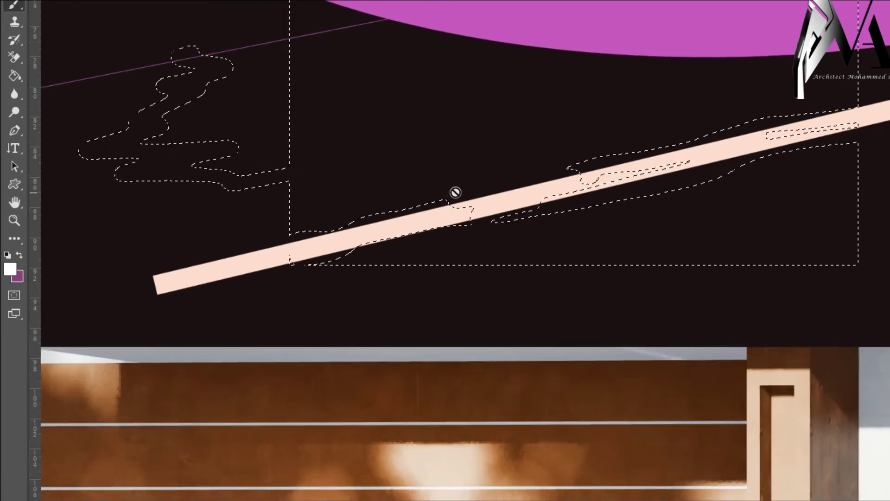
{"action": "key", "text": "ctrl+d"}
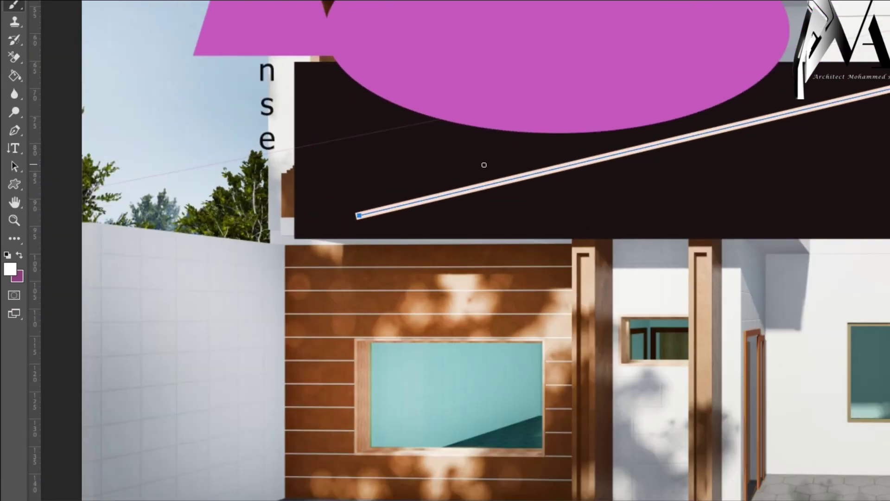
{"action": "scroll", "coordinate": [482, 167], "scroll_direction": "down", "scroll_amount": 2}
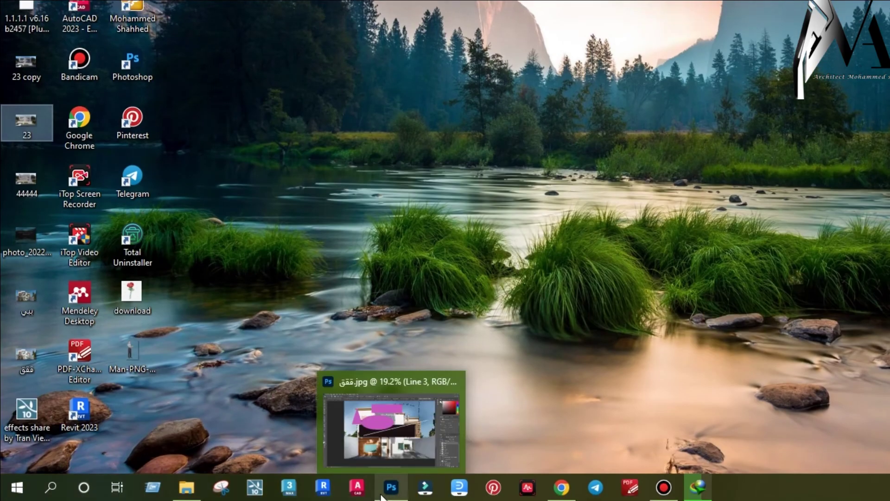
- Look at the Open command's file dialog as a way to bring in an image file
{"action": "left_click", "coordinate": [128, 494]}
{"action": "left_click", "coordinate": [30, 8]}
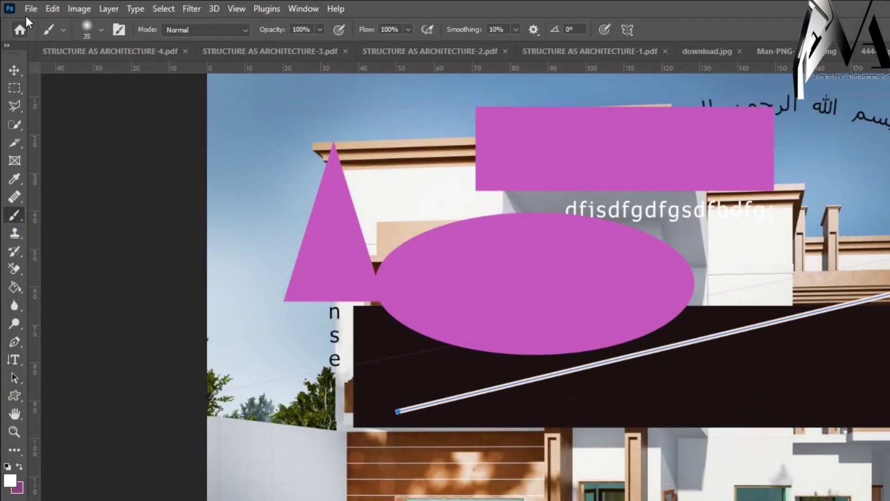
{"action": "left_click", "coordinate": [48, 40]}
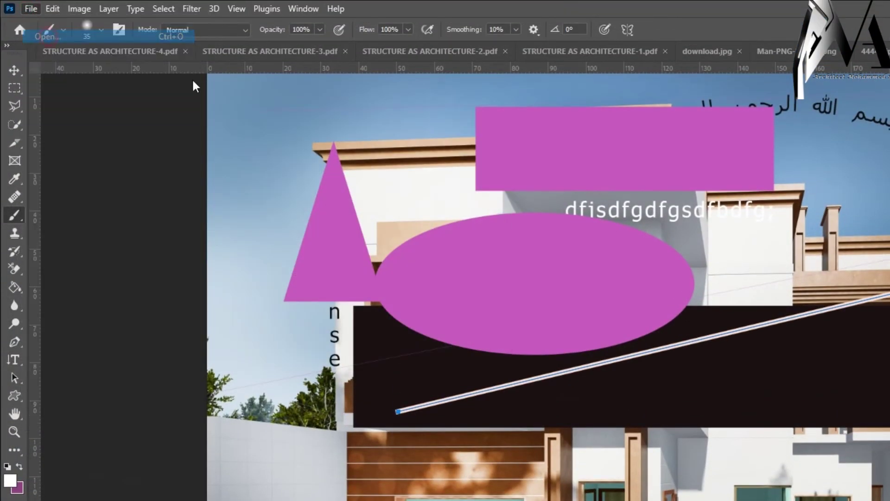
{"action": "left_click", "coordinate": [255, 127]}
{"action": "left_click", "coordinate": [547, 353]}
{"action": "scroll", "coordinate": [563, 373], "scroll_direction": "down", "scroll_amount": 3}
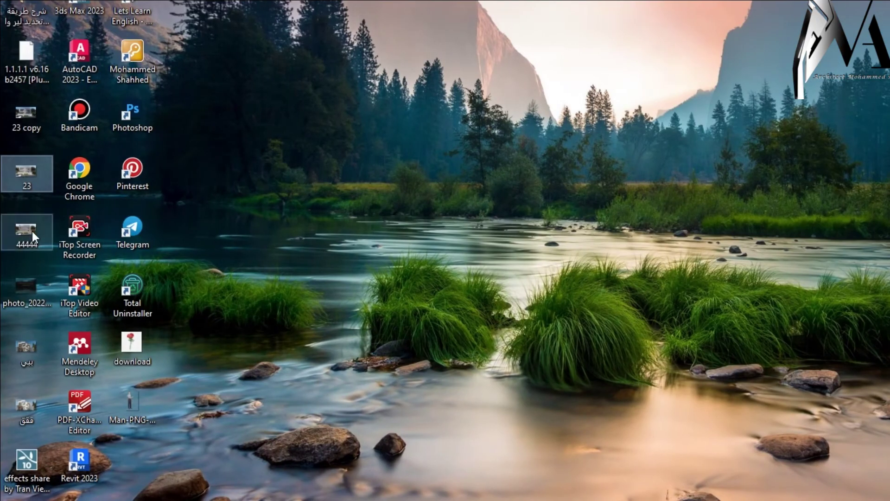
- Place the desktop image "23 copy" into the beige villa rendering and scale it to about 164 × 123 cm towards the canvas's lower-right corner
{"action": "left_click_drag", "start_coordinate": [32, 230], "coordinate": [343, 239]}
{"action": "left_click_drag", "start_coordinate": [26, 61], "coordinate": [442, 412]}
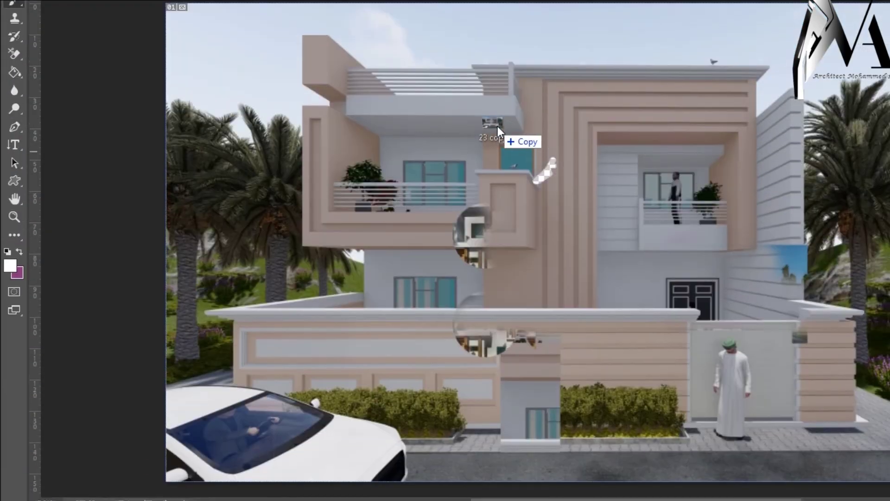
{"action": "left_click_drag", "start_coordinate": [497, 126], "coordinate": [498, 126]}
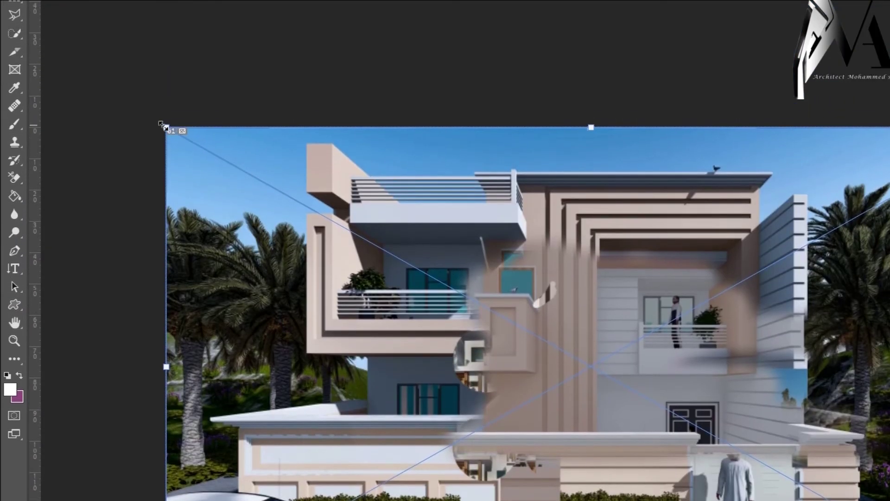
{"action": "left_click_drag", "start_coordinate": [163, 126], "coordinate": [500, 220]}
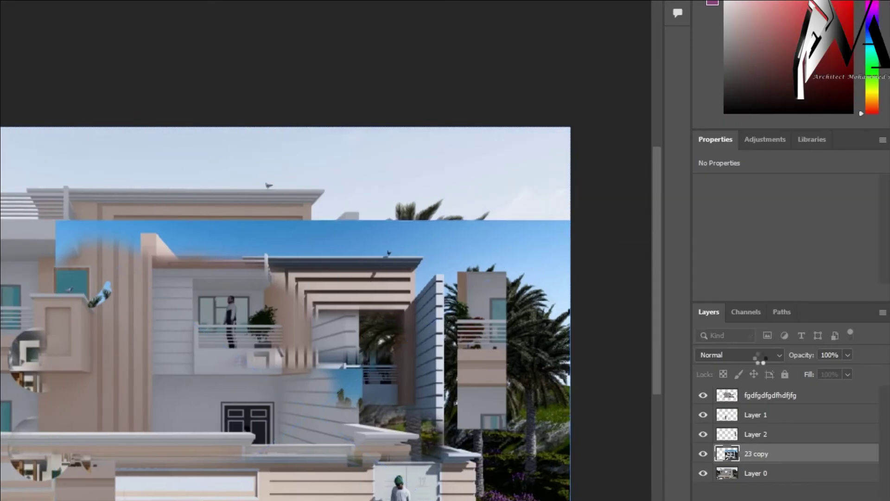
{"action": "key", "text": "Return"}
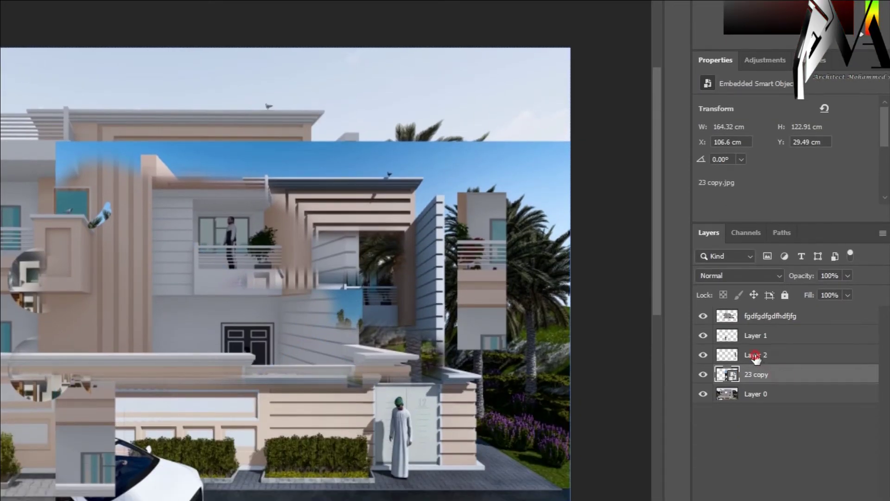
- Delete Layer 1, Layer 2 and the fgdfgdfgdfhdfjfg layer above the placed 23 copy image
{"action": "left_click", "coordinate": [755, 356]}
{"action": "left_click", "coordinate": [769, 319], "text": "shift"}
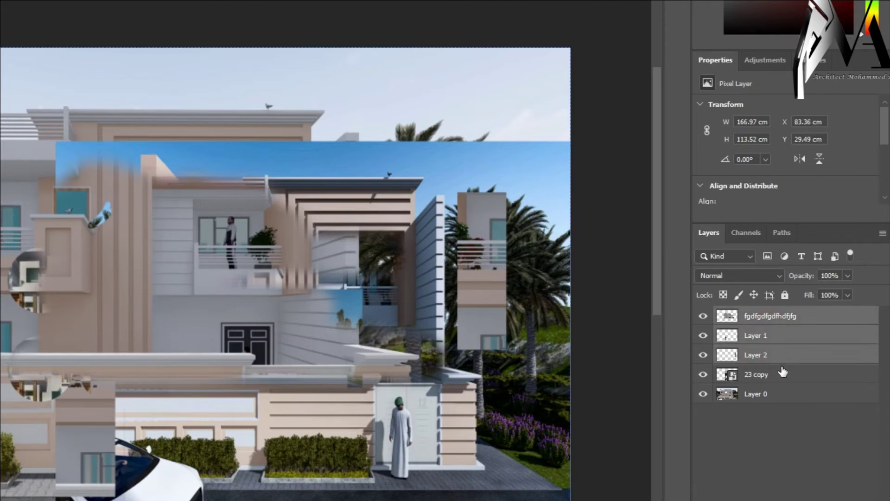
{"action": "left_click", "coordinate": [771, 357]}
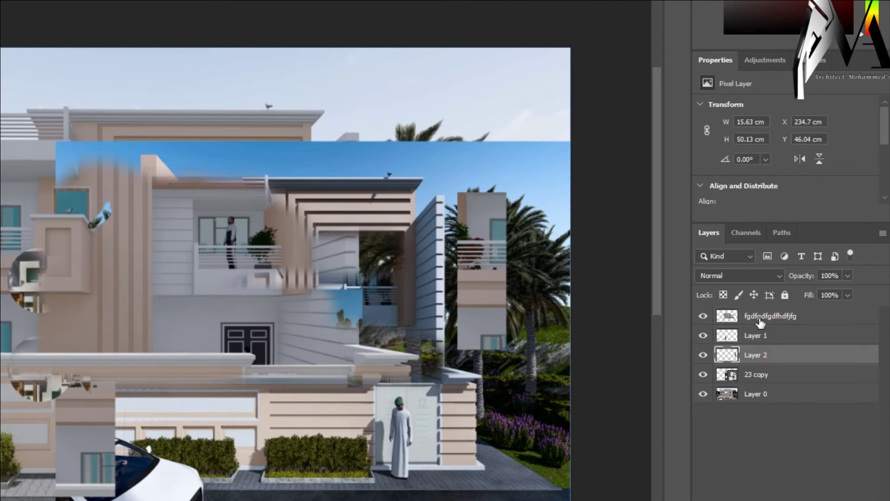
{"action": "left_click", "coordinate": [788, 321], "text": "shift"}
{"action": "key", "text": "Delete"}
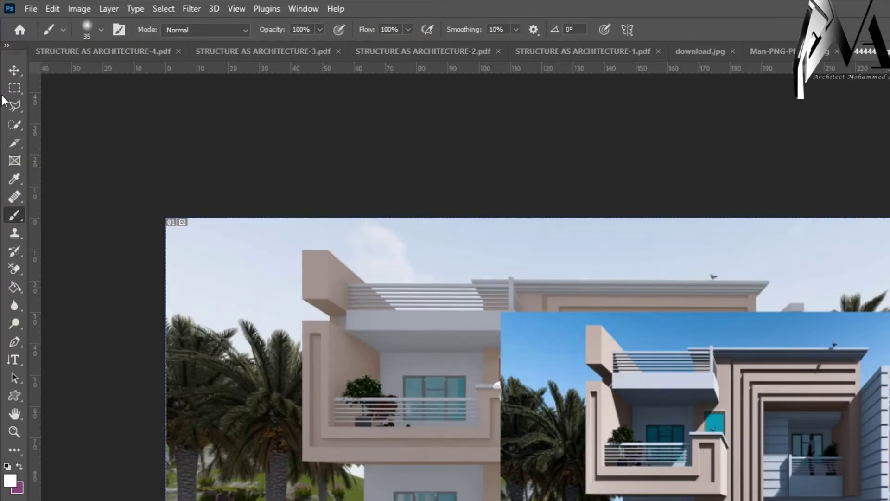
- Reposition the 23 copy image over the beige villa rendering and stretch it vertically to span the canvas height
{"action": "left_click", "coordinate": [14, 70]}
{"action": "left_click_drag", "start_coordinate": [402, 299], "coordinate": [254, 249]}
{"action": "left_click_drag", "start_coordinate": [511, 321], "coordinate": [650, 308]}
{"action": "left_click", "coordinate": [141, 255]}
{"action": "left_click_drag", "start_coordinate": [588, 277], "coordinate": [570, 288]}
{"action": "left_click_drag", "start_coordinate": [668, 154], "coordinate": [668, 125]}
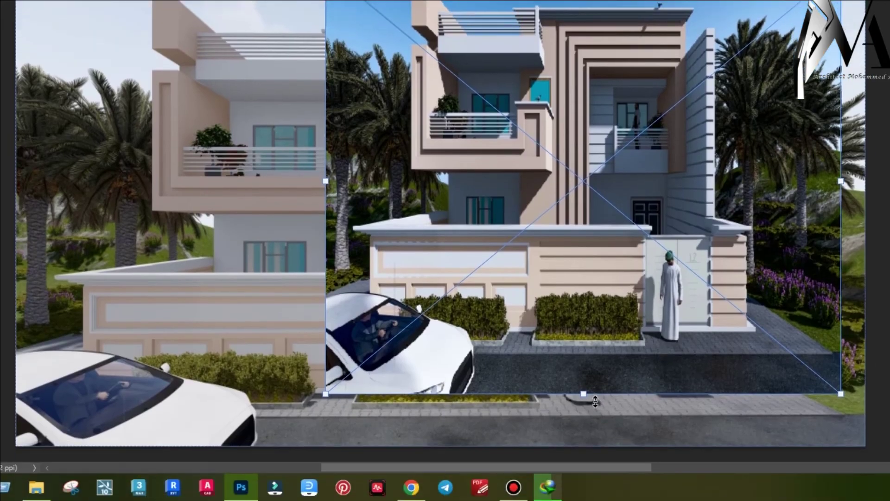
{"action": "left_click_drag", "start_coordinate": [595, 402], "coordinate": [596, 446]}
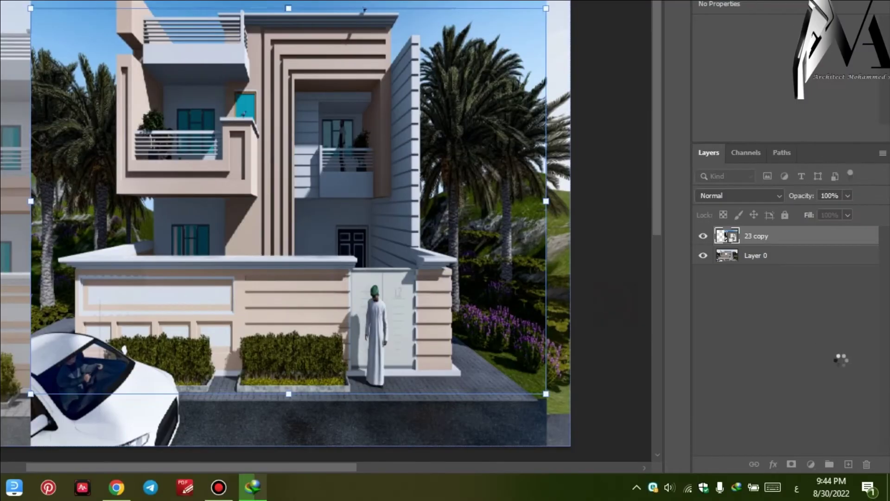
{"action": "key", "text": "Return"}
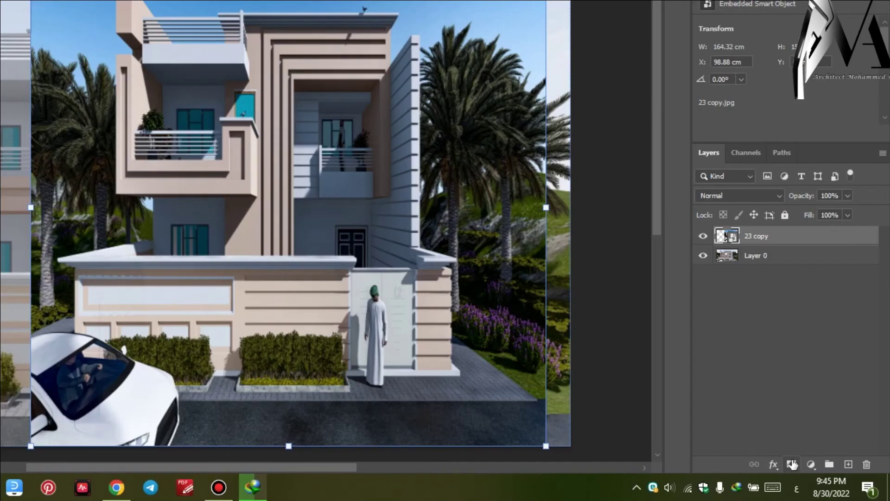
- Add a layer mask to 23 copy and set up the Gradient tool with the Basics foreground-to-transparent preset and a black foreground colour
{"action": "left_click", "coordinate": [791, 465]}
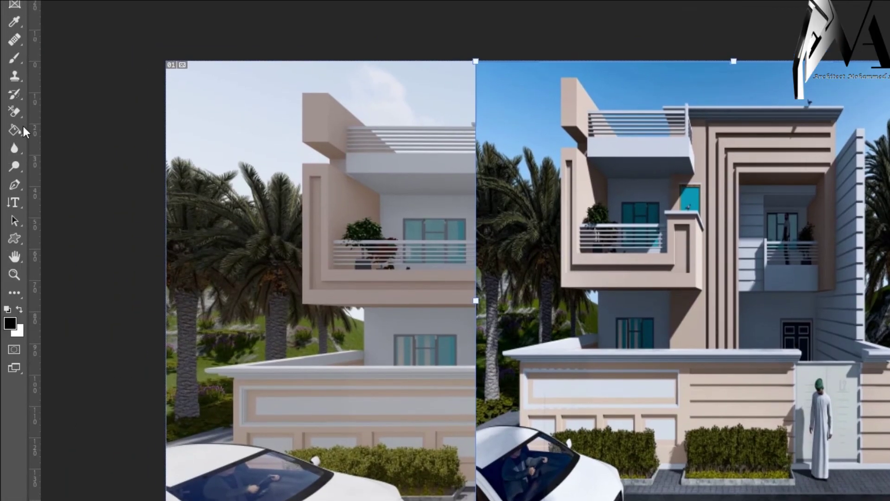
{"action": "right_click", "coordinate": [18, 130]}
{"action": "left_click", "coordinate": [68, 132]}
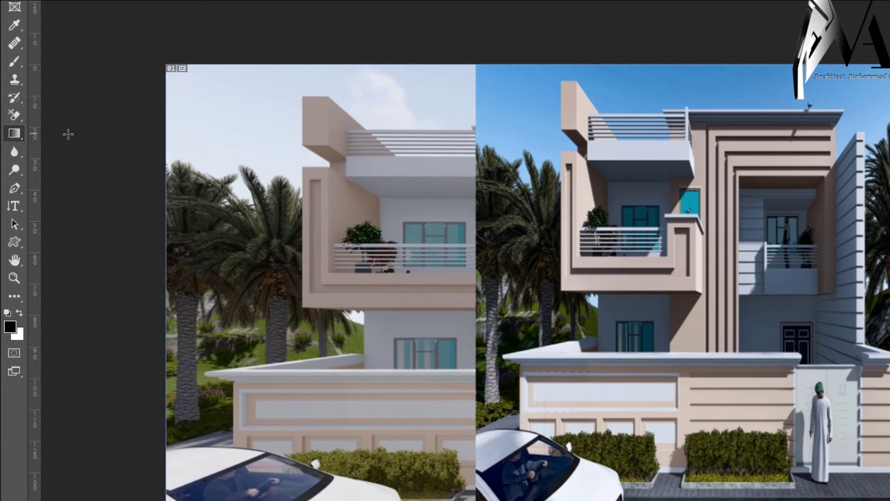
{"action": "left_click", "coordinate": [133, 30]}
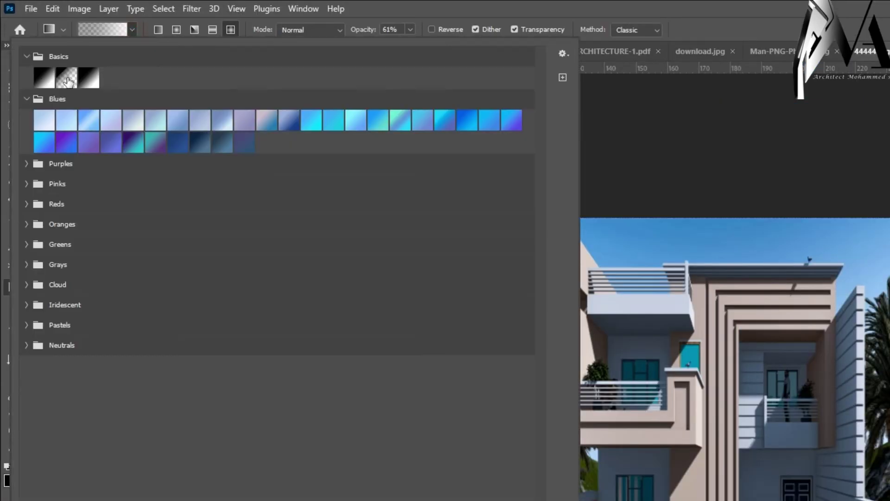
{"action": "left_click", "coordinate": [67, 80]}
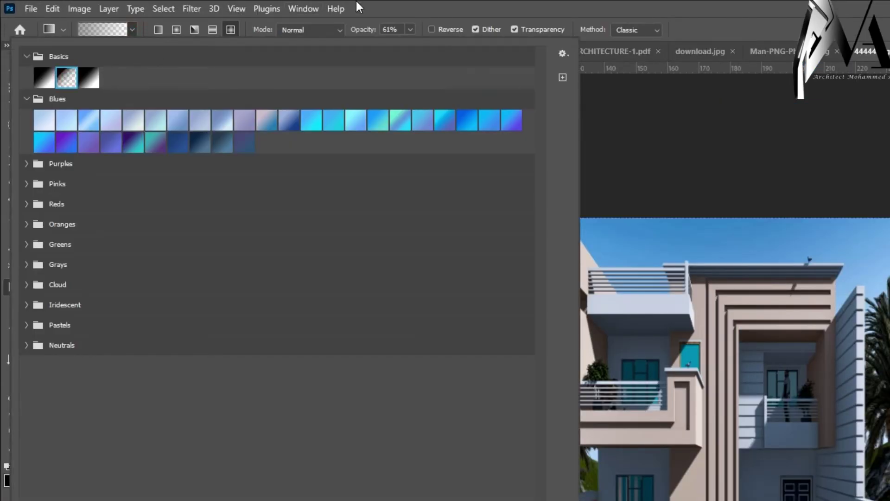
{"action": "left_click", "coordinate": [375, 3]}
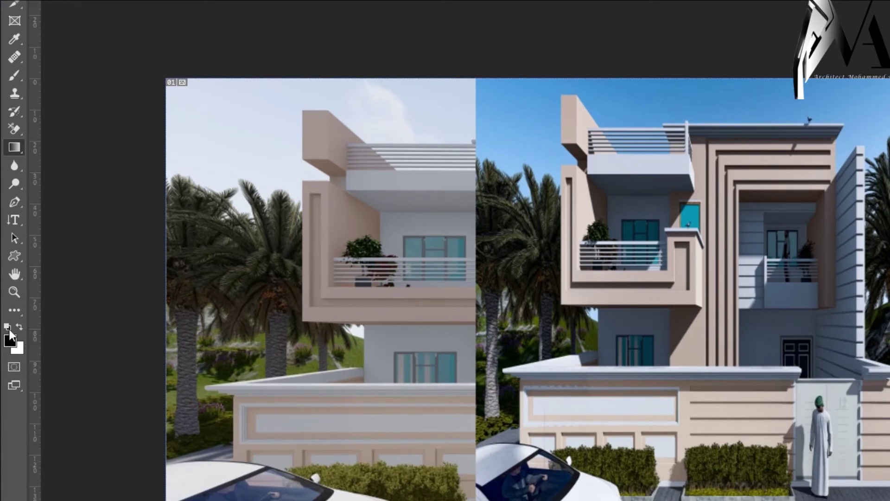
{"action": "left_click", "coordinate": [8, 326]}
{"action": "left_click", "coordinate": [20, 327]}
{"action": "scroll", "coordinate": [435, 256], "scroll_direction": "up", "scroll_amount": 2}
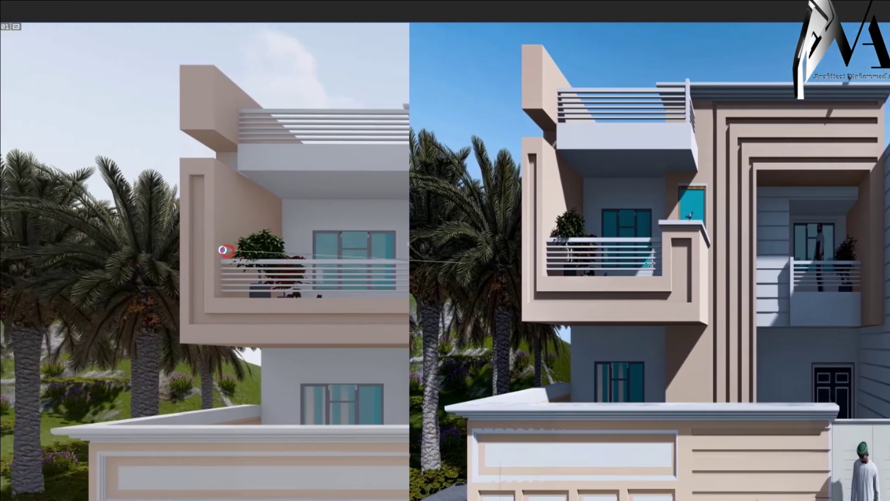
- Apply repeated short gradients on the 23 copy mask to fade the image's left edge into the villa rendering beneath
{"action": "left_click_drag", "start_coordinate": [300, 254], "coordinate": [820, 263]}
{"action": "left_click_drag", "start_coordinate": [189, 200], "coordinate": [381, 191]}
{"action": "left_click_drag", "start_coordinate": [242, 186], "coordinate": [320, 185]}
{"action": "left_click_drag", "start_coordinate": [266, 180], "coordinate": [397, 165]}
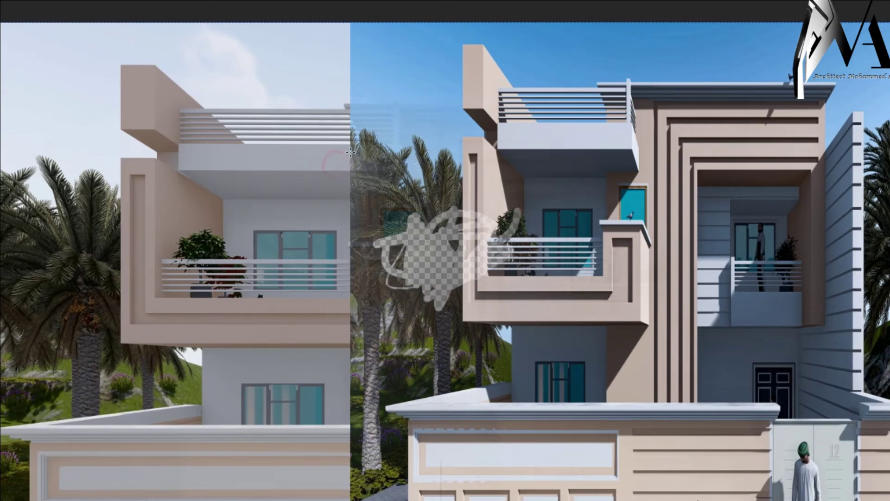
{"action": "left_click_drag", "start_coordinate": [343, 149], "coordinate": [398, 144]}
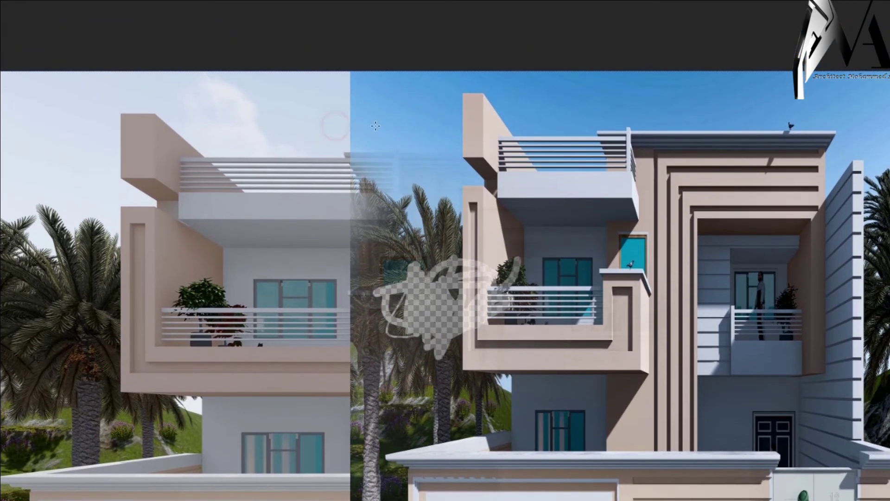
{"action": "mouse_move", "coordinate": [347, 72]}
{"action": "left_mouse_down"}
{"action": "mouse_move", "coordinate": [407, 69]}
{"action": "mouse_move", "coordinate": [363, 70]}
{"action": "left_mouse_up"}
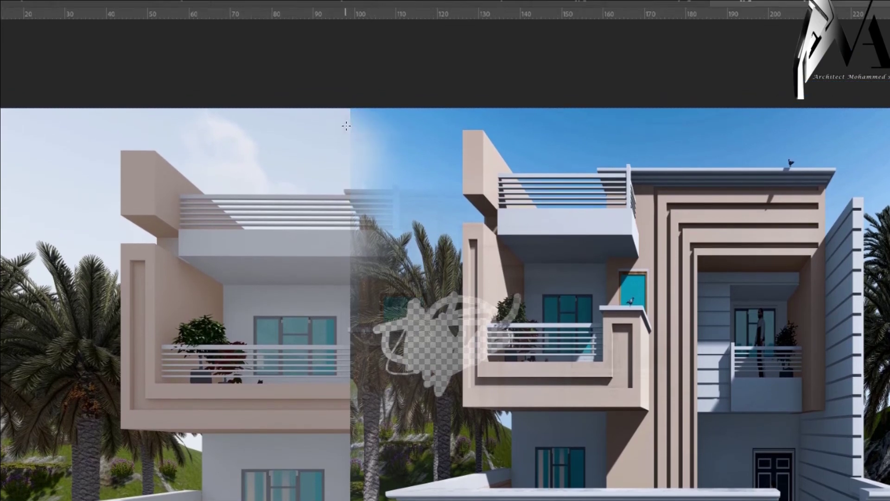
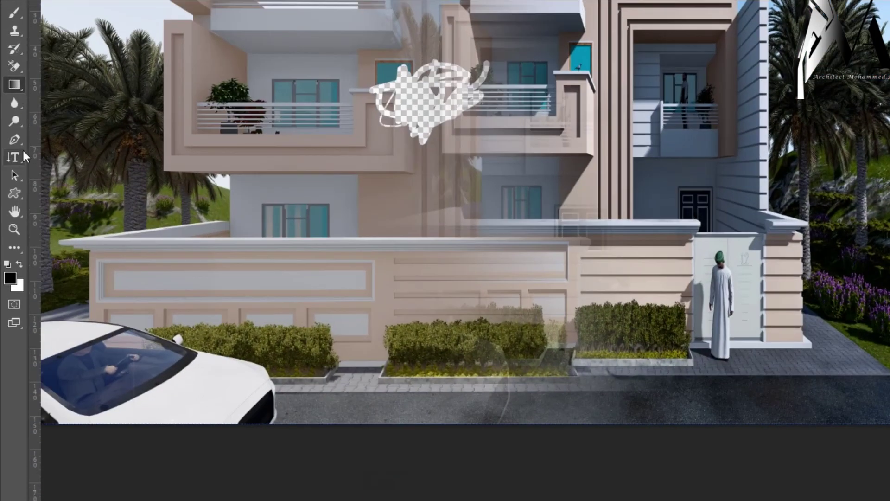
- Add a horizontal paragraph text reading "عقابلايبلاسيبكتلكيكبخلس" on the villa facade above the boundary wall
{"action": "left_click", "coordinate": [8, 157]}
{"action": "left_click", "coordinate": [66, 151]}
{"action": "left_click_drag", "start_coordinate": [557, 186], "coordinate": [328, 280]}
{"action": "type", "text": "عقابلايبلاسيبكتلكيكبحلس"}
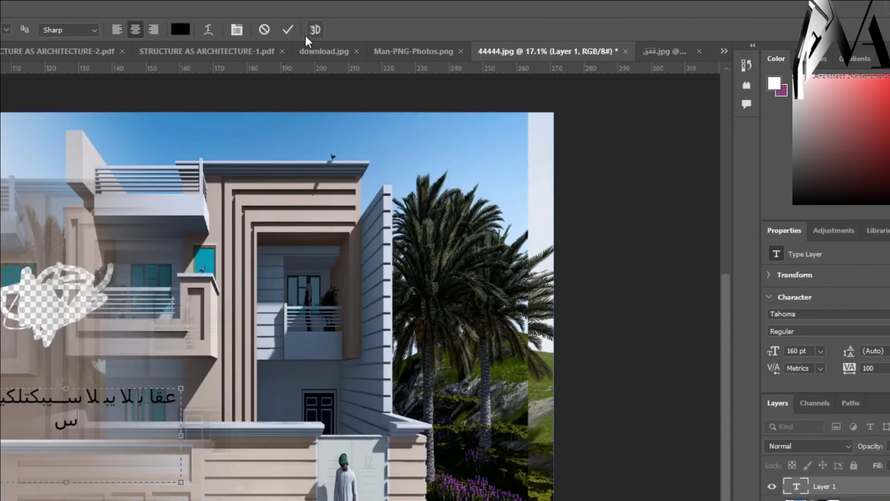
{"action": "left_click", "coordinate": [288, 30]}
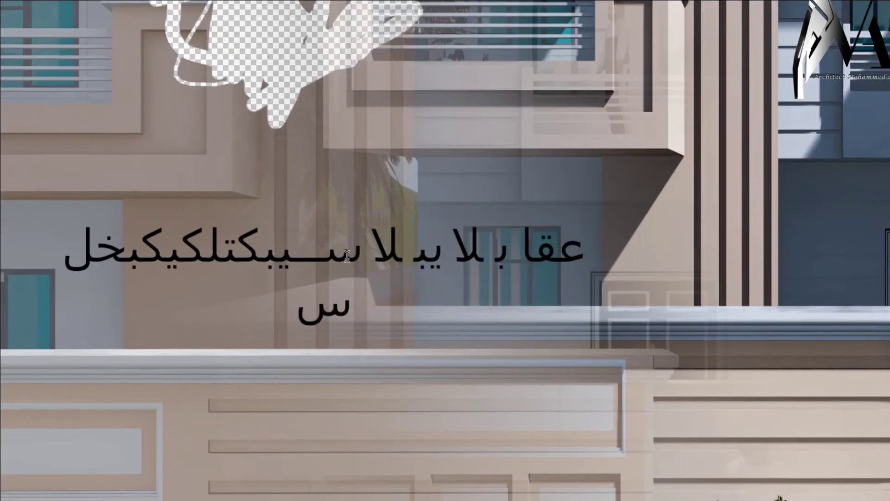
- Recolour the first line of the Arabic text to dark red, a23131
{"action": "triple_click", "coordinate": [361, 265]}
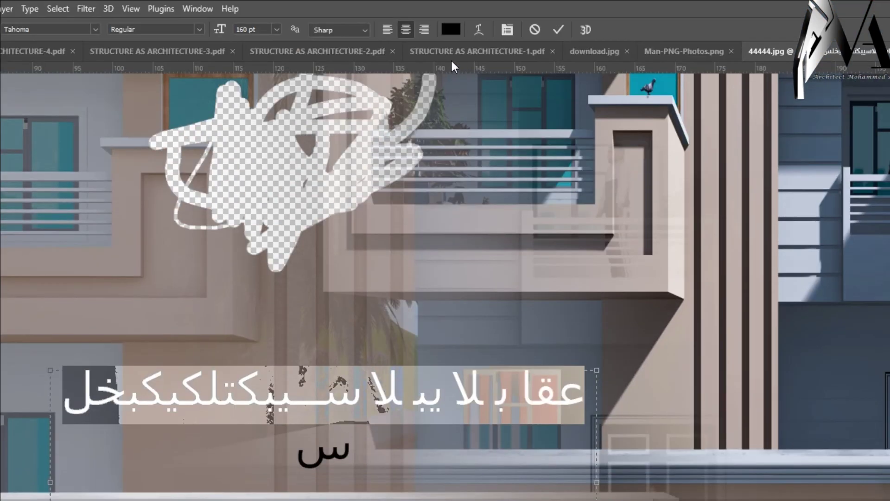
{"action": "left_click", "coordinate": [449, 31]}
{"action": "left_click_drag", "start_coordinate": [586, 258], "coordinate": [680, 211]}
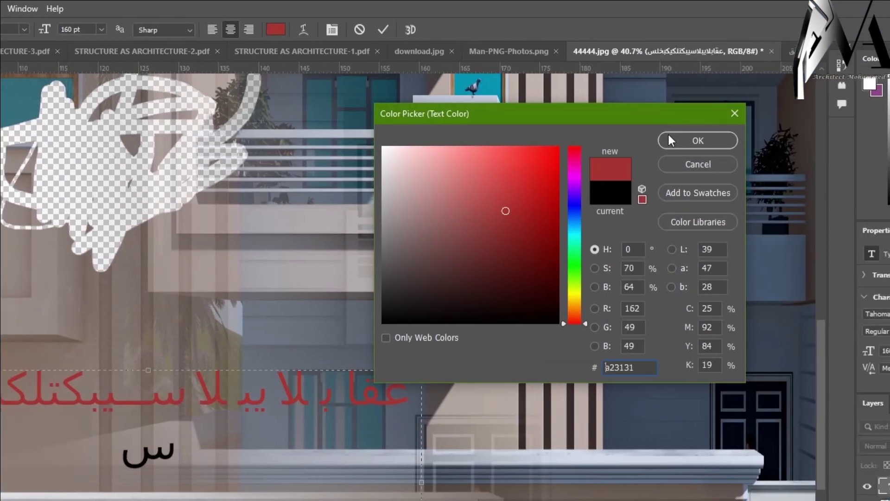
{"action": "left_click", "coordinate": [670, 140]}
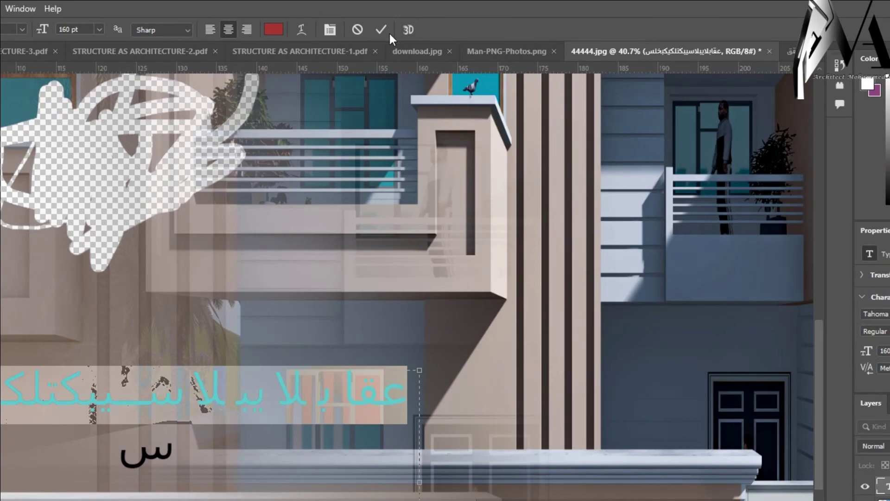
{"action": "left_click", "coordinate": [382, 31]}
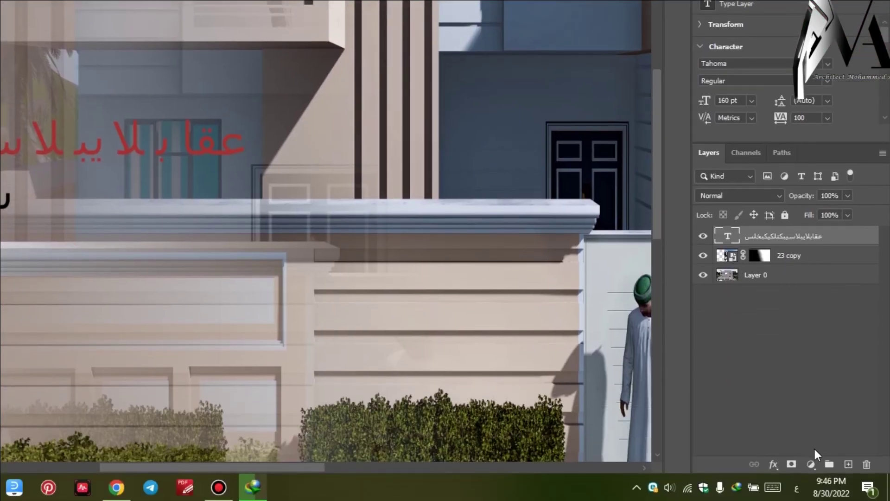
- Add a Drop Shadow effect to the red Arabic text layer with a distance of 16 px
{"action": "left_click", "coordinate": [812, 465]}
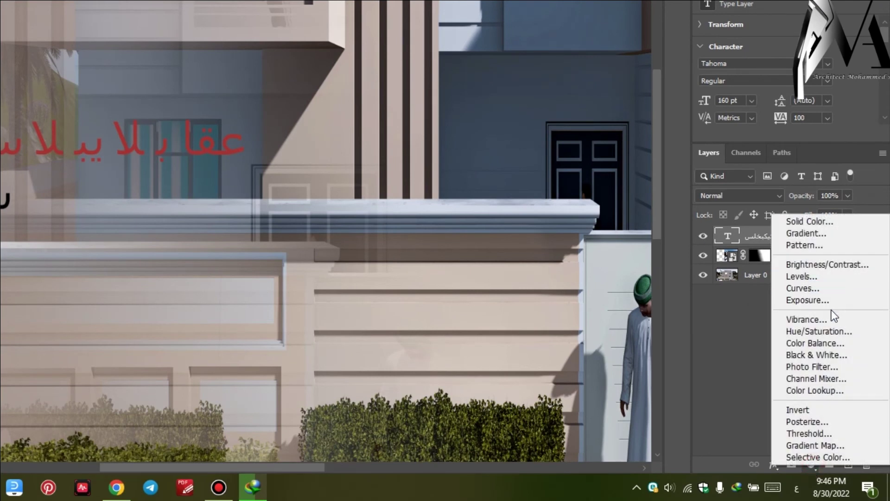
{"action": "left_click", "coordinate": [736, 363]}
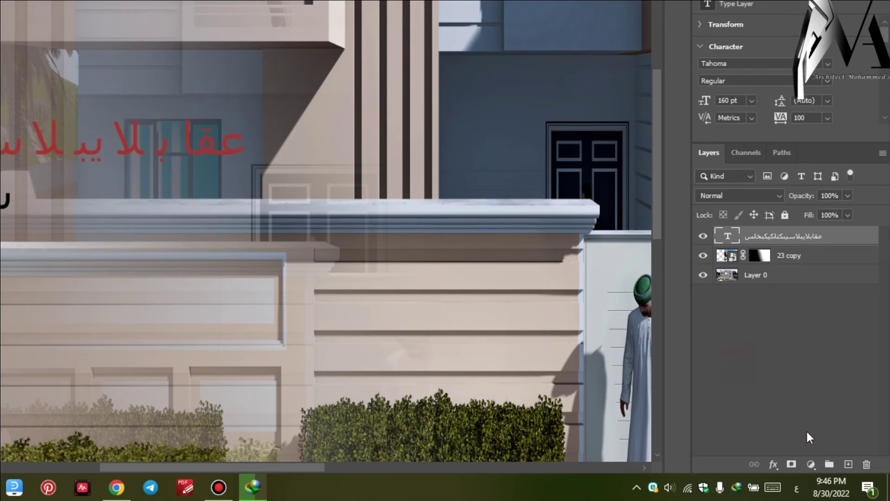
{"action": "left_click", "coordinate": [773, 465]}
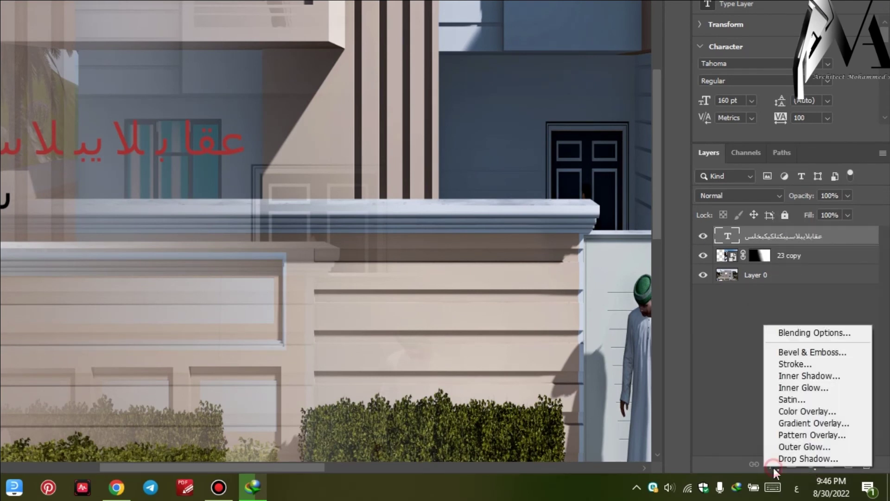
{"action": "left_click", "coordinate": [804, 457]}
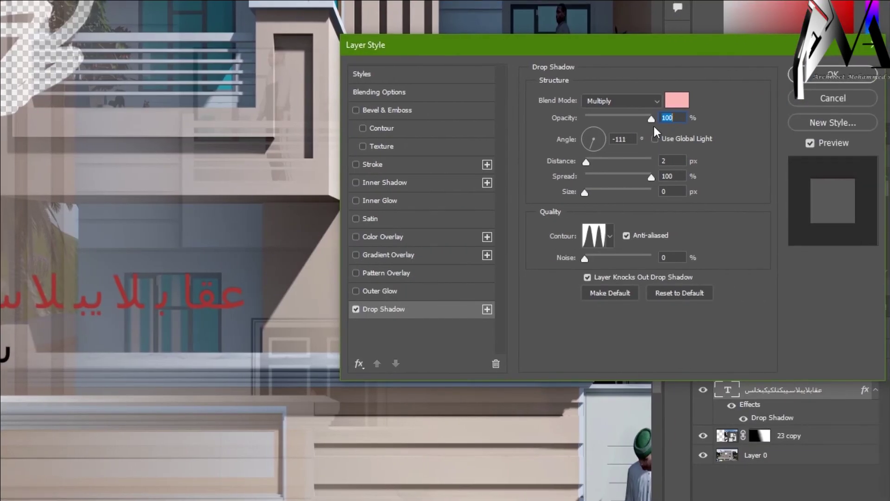
{"action": "left_click_drag", "start_coordinate": [592, 165], "coordinate": [599, 165]}
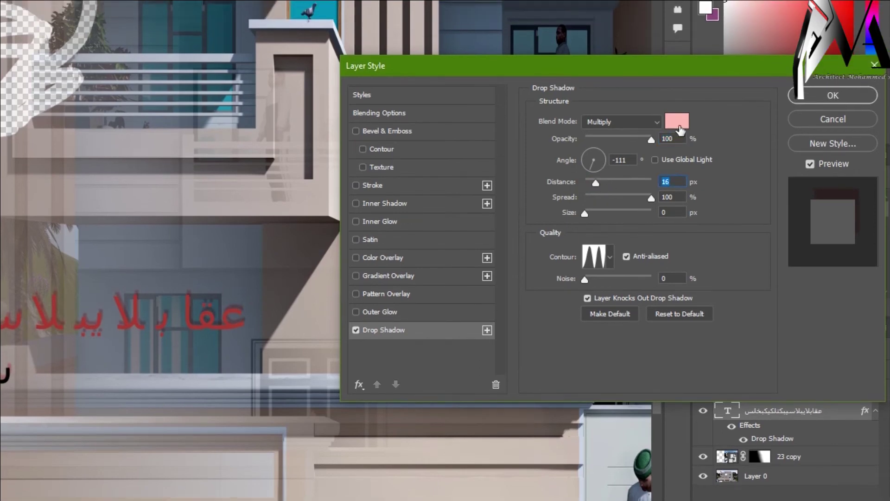
- Set the drop shadow's colour to black (000000), its spread to 100% and its size to 5 px, and apply the style
{"action": "left_click", "coordinate": [677, 101]}
{"action": "left_click", "coordinate": [236, 245]}
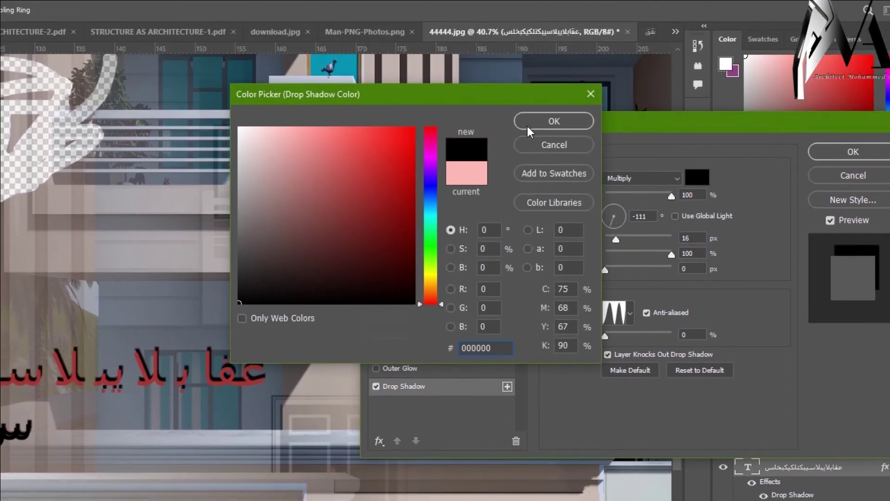
{"action": "left_click", "coordinate": [510, 67]}
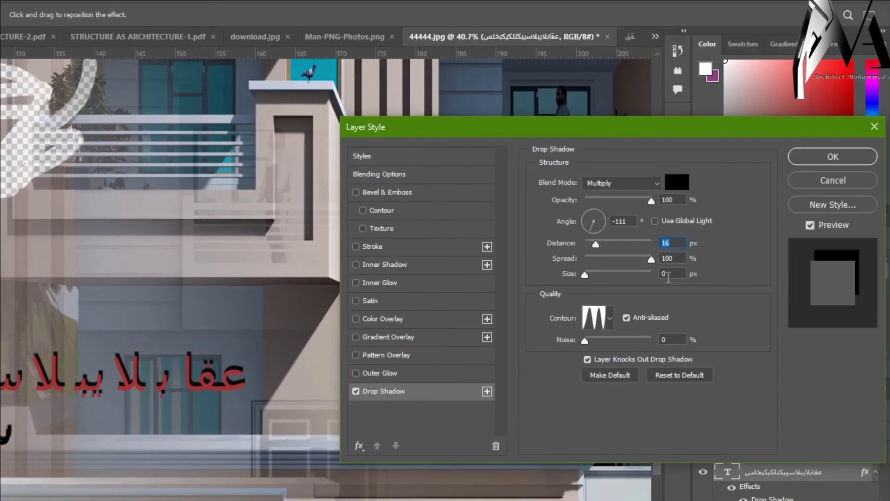
{"action": "left_click_drag", "start_coordinate": [595, 259], "coordinate": [706, 265]}
{"action": "mouse_move", "coordinate": [594, 278]}
{"action": "left_mouse_down"}
{"action": "mouse_move", "coordinate": [602, 277]}
{"action": "mouse_move", "coordinate": [589, 279]}
{"action": "left_mouse_up"}
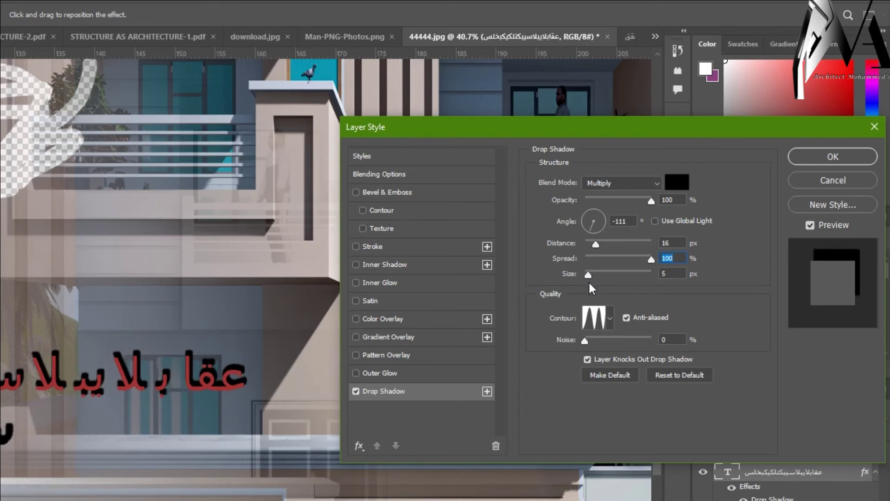
{"action": "left_click", "coordinate": [832, 156]}
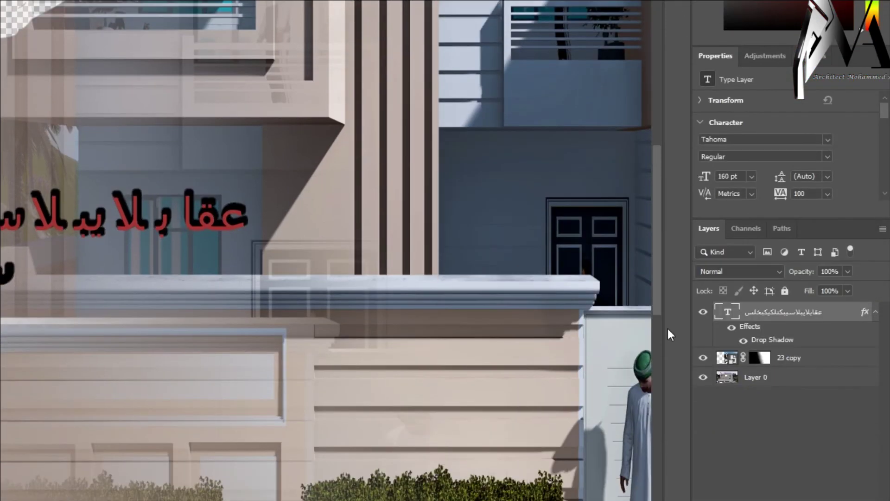
- Add a second paragraph text reading "لابلايبايبلايبا" over the erased patch above the red text
{"action": "scroll", "coordinate": [271, 311], "scroll_direction": "down", "scroll_amount": 2}
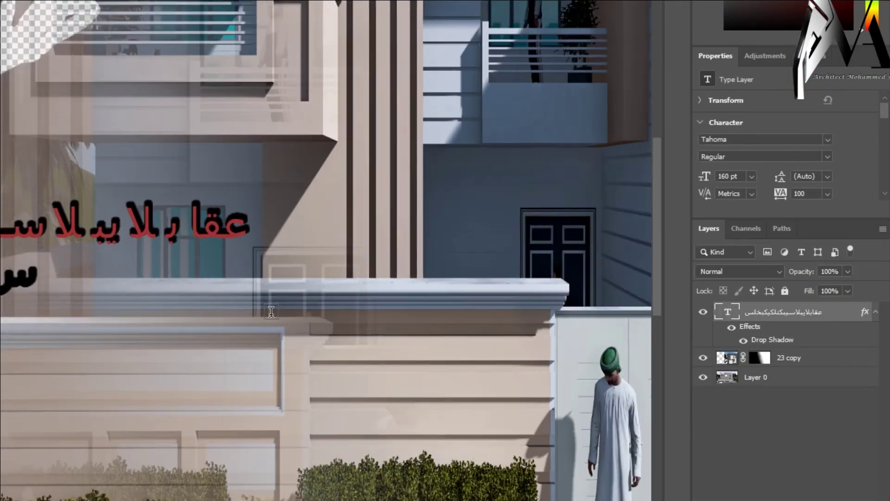
{"action": "scroll", "coordinate": [128, 135], "scroll_direction": "down", "scroll_amount": 3}
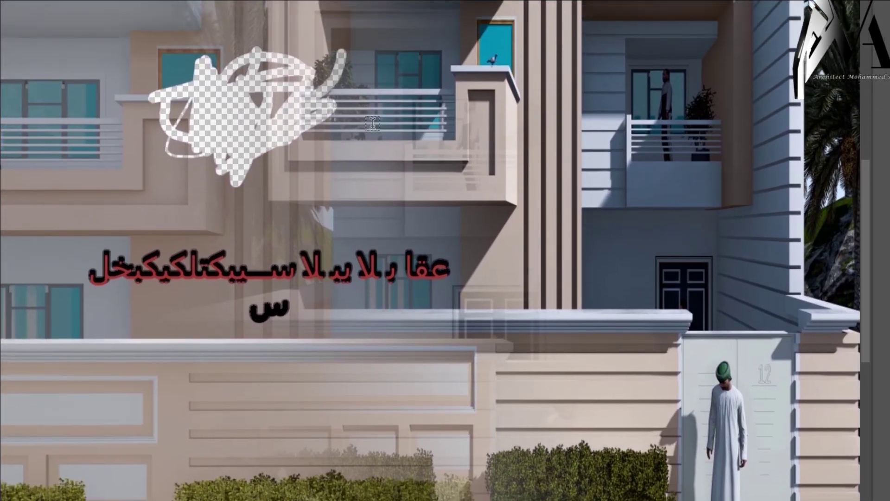
{"action": "left_click_drag", "start_coordinate": [388, 68], "coordinate": [120, 135]}
{"action": "type", "text": "لابلايابيلابيا"}
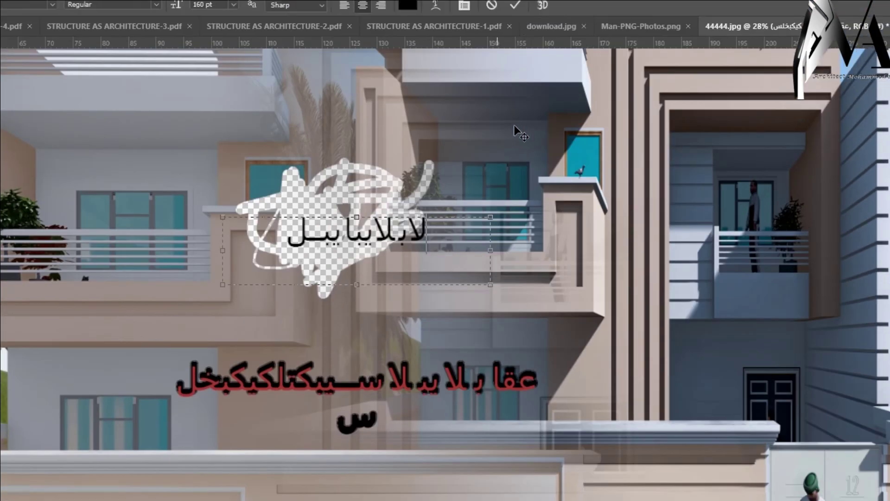
{"action": "scroll", "coordinate": [375, 262], "scroll_direction": "up", "scroll_amount": 5}
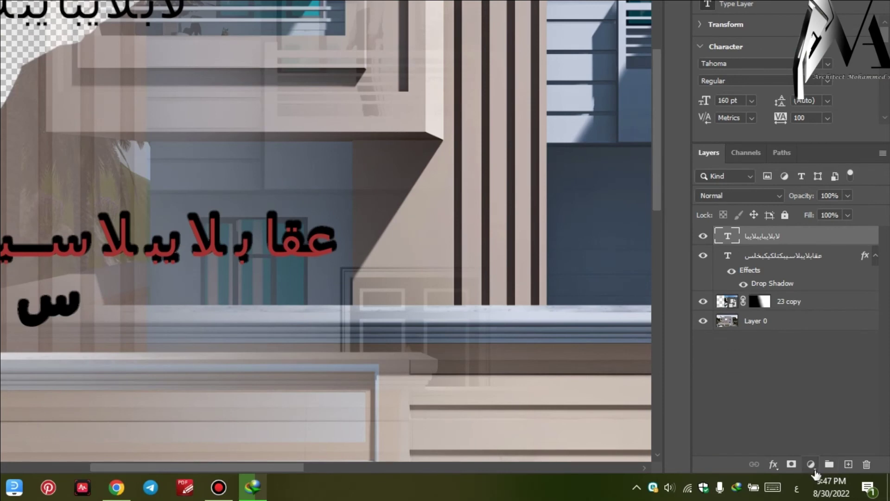
- Add a black Stroke effect to the upper Arabic text layer, positioned Outside with a size of 1 px, and apply it
{"action": "left_click", "coordinate": [773, 464]}
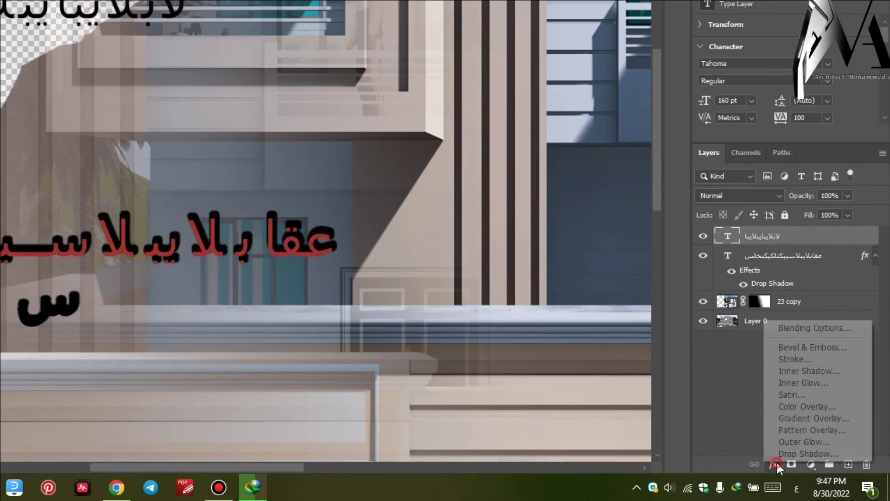
{"action": "left_click", "coordinate": [812, 360]}
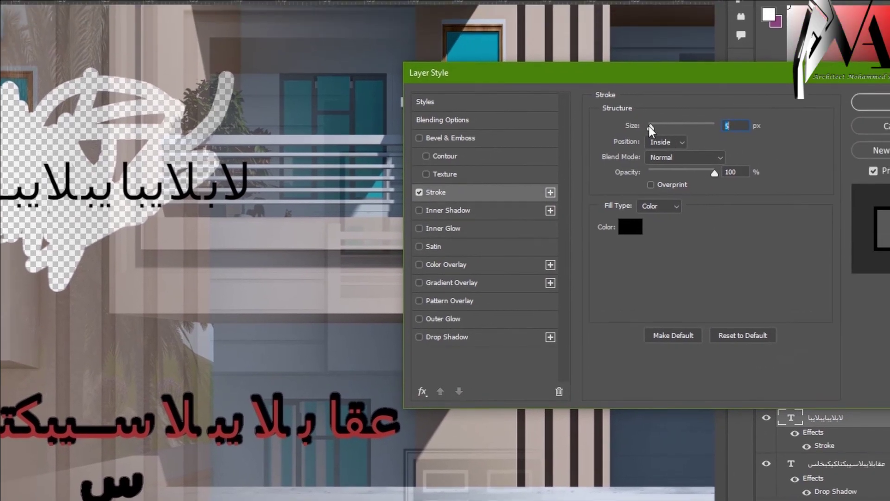
{"action": "mouse_move", "coordinate": [650, 126]}
{"action": "left_mouse_down"}
{"action": "mouse_move", "coordinate": [663, 128]}
{"action": "mouse_move", "coordinate": [656, 131]}
{"action": "left_mouse_up"}
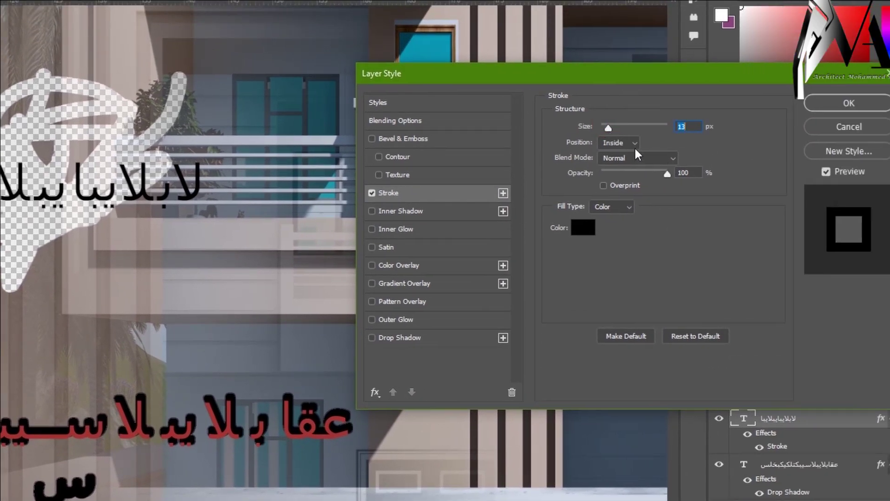
{"action": "left_click", "coordinate": [632, 144]}
{"action": "left_click", "coordinate": [611, 155]}
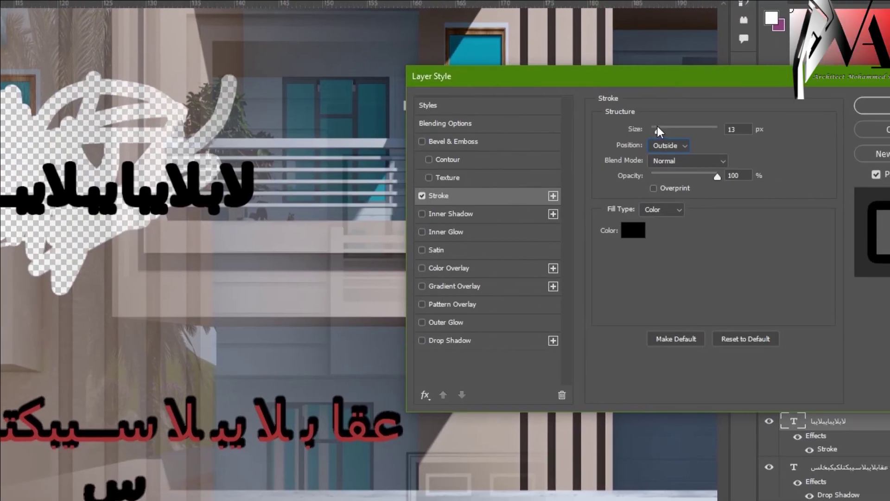
{"action": "left_click_drag", "start_coordinate": [658, 126], "coordinate": [651, 132]}
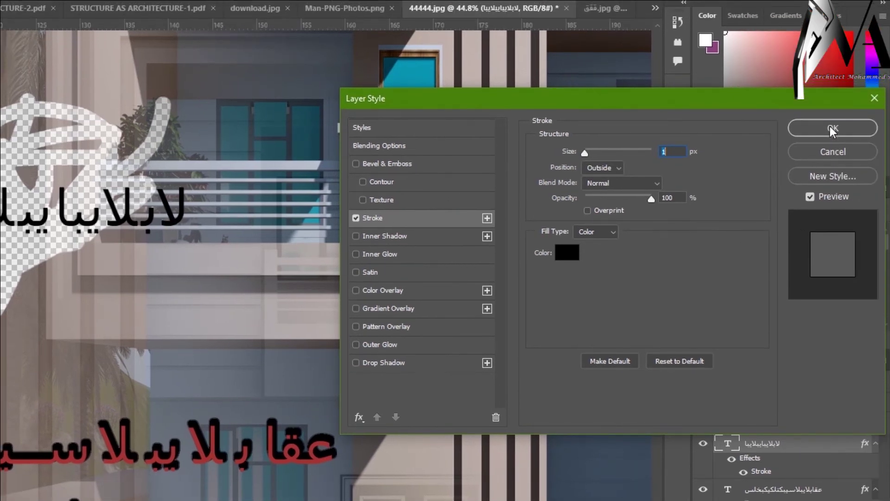
{"action": "left_click", "coordinate": [830, 126]}
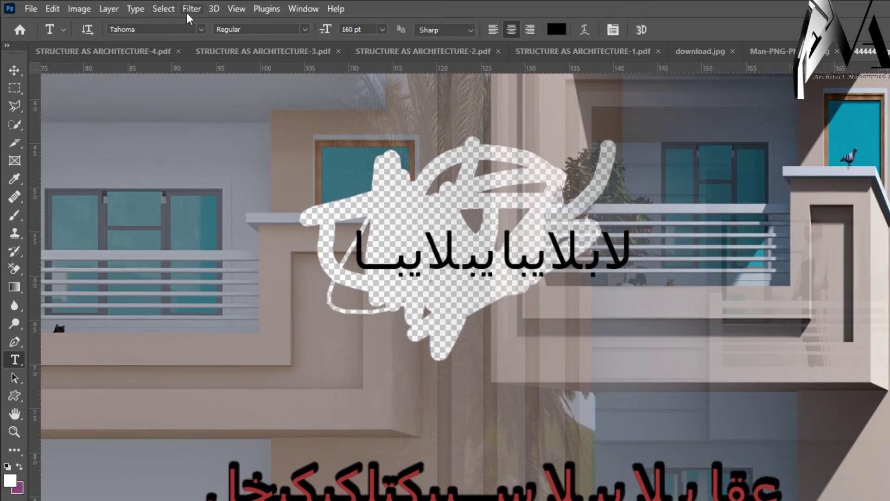
- Set up an Export As of the villa image as a high-quality JPG, and cancel the export
{"action": "left_click", "coordinate": [31, 9]}
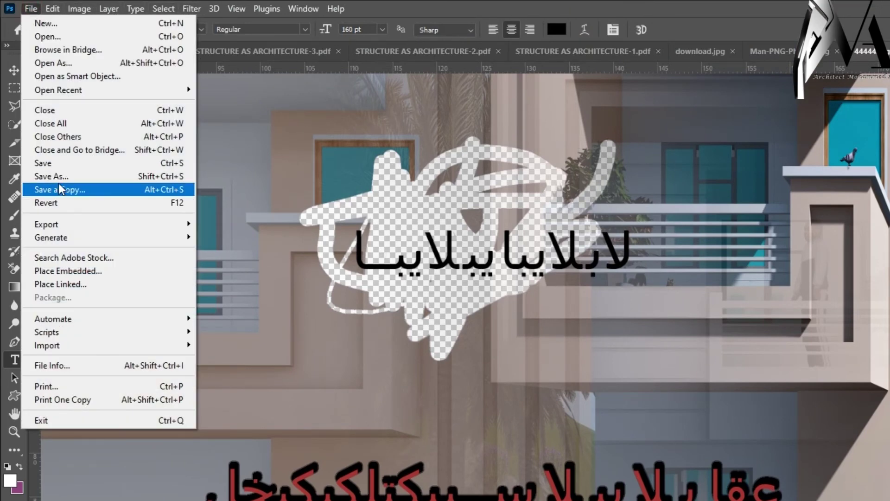
{"action": "mouse_move", "coordinate": [60, 225]}
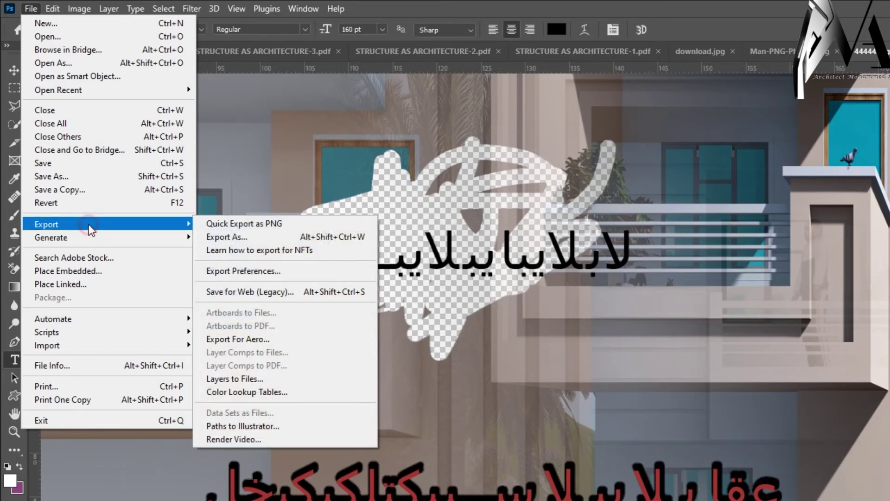
{"action": "left_click", "coordinate": [224, 237]}
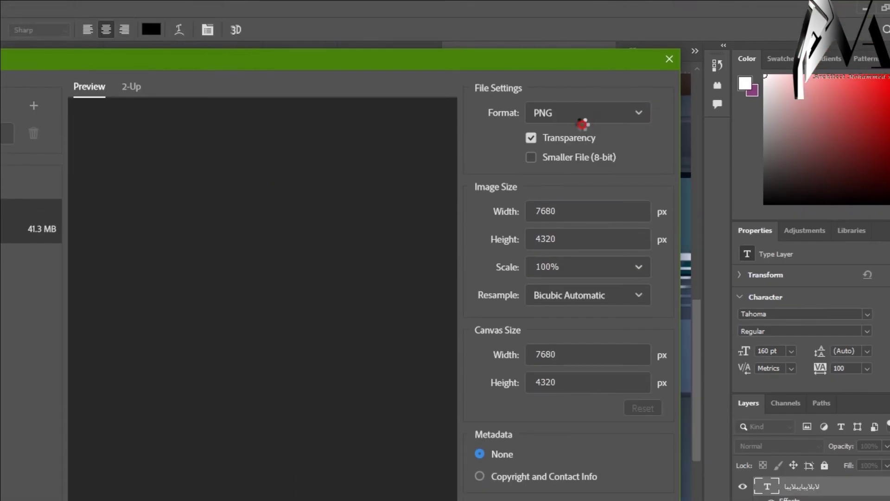
{"action": "left_click", "coordinate": [578, 113]}
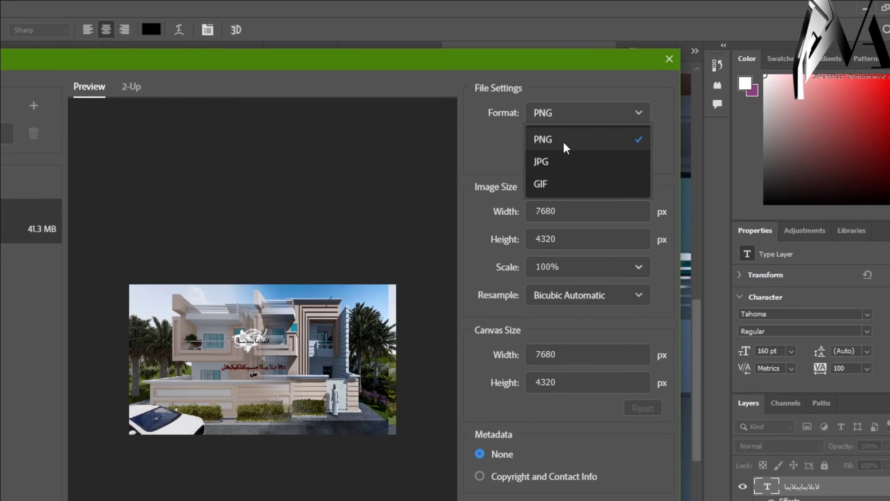
{"action": "left_click", "coordinate": [556, 162]}
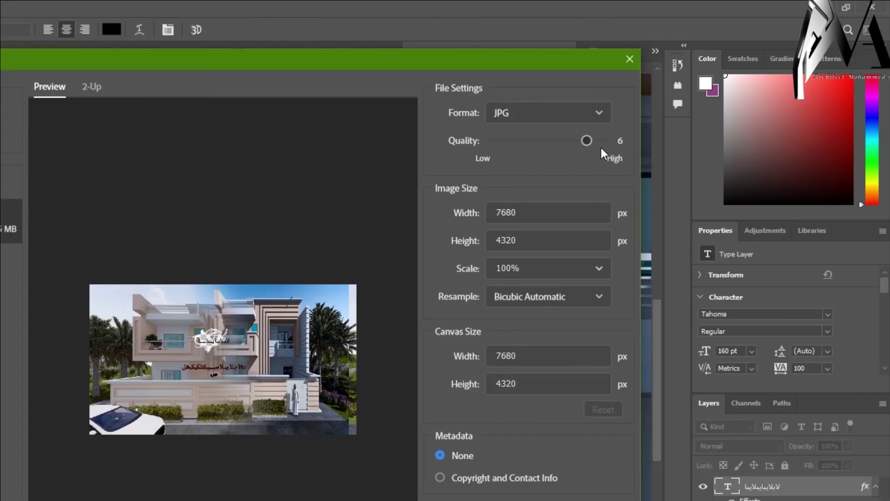
{"action": "left_click", "coordinate": [608, 141]}
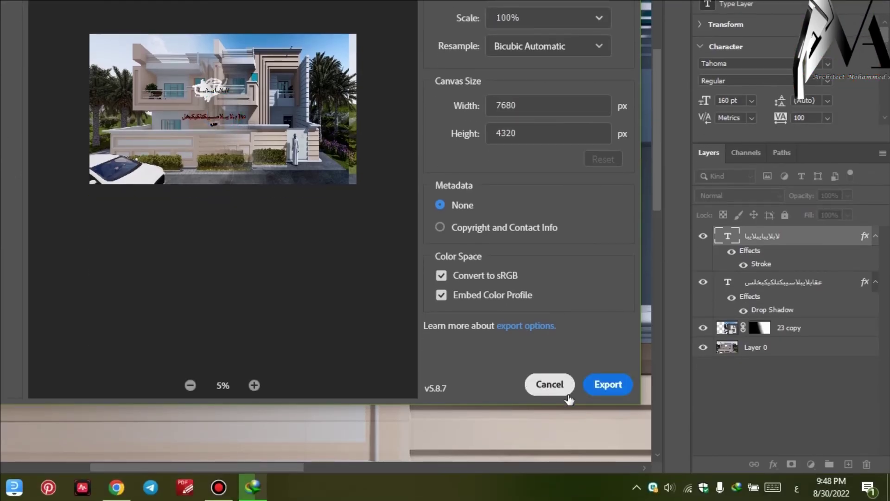
{"action": "left_click", "coordinate": [555, 389]}
{"action": "left_click", "coordinate": [549, 391]}
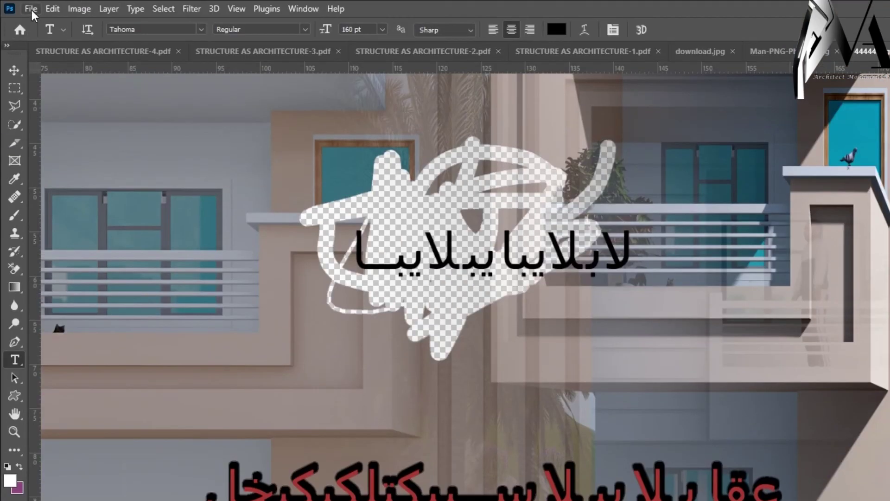
- Start a PDF Presentation and add the rose picture, download.jpg, from the Desktop as its source file
{"action": "left_click", "coordinate": [30, 9]}
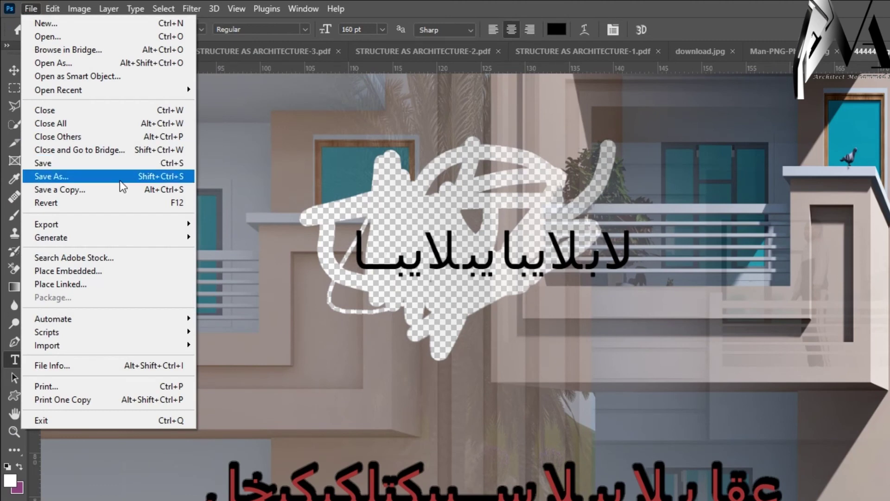
{"action": "mouse_move", "coordinate": [94, 242]}
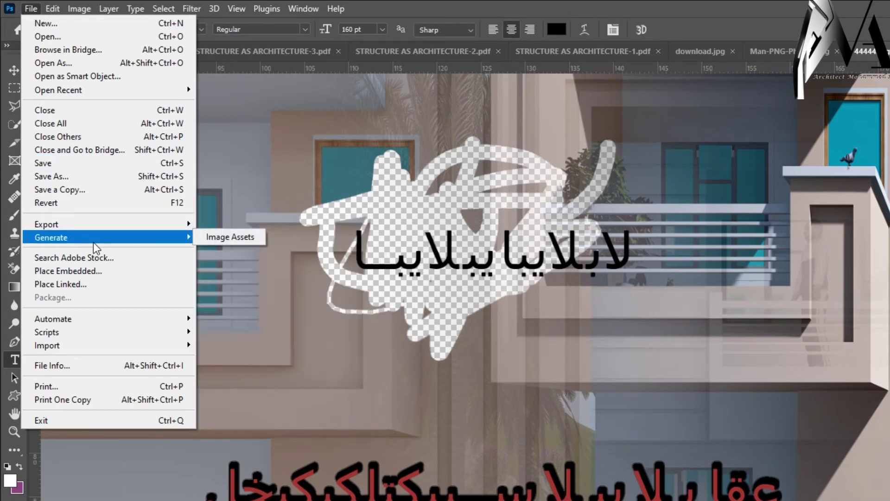
{"action": "mouse_move", "coordinate": [85, 319]}
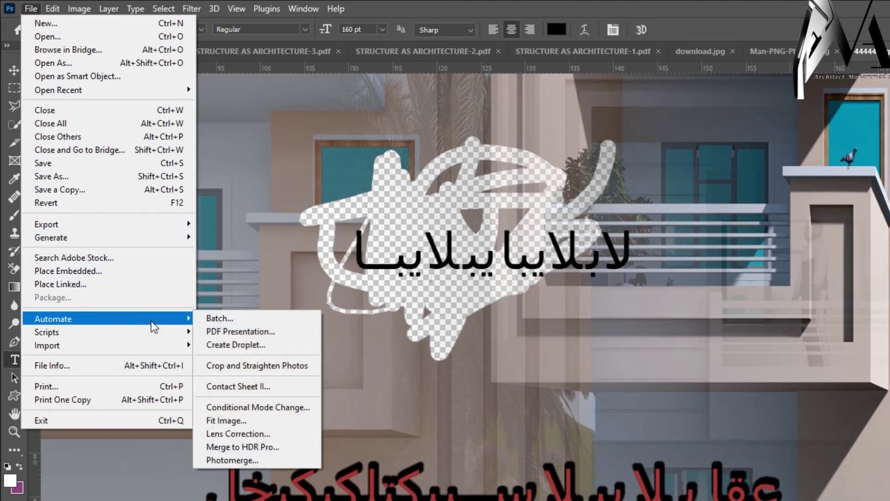
{"action": "mouse_move", "coordinate": [146, 333]}
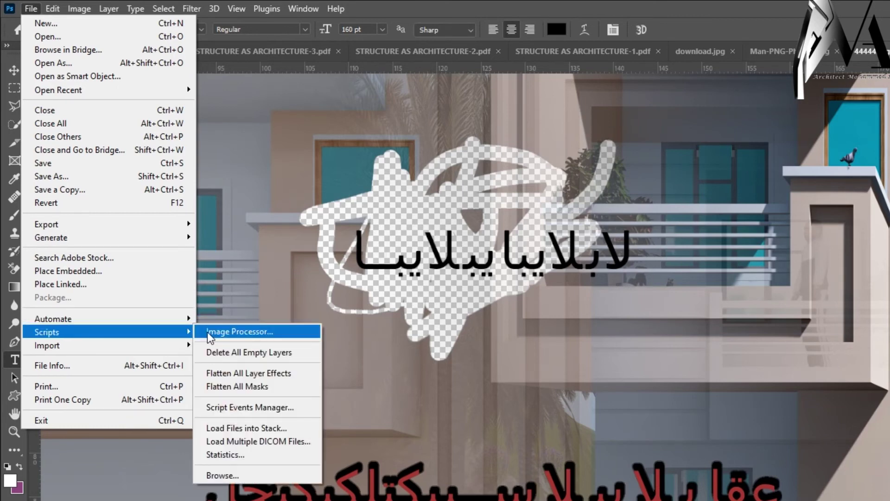
{"action": "left_click", "coordinate": [224, 332]}
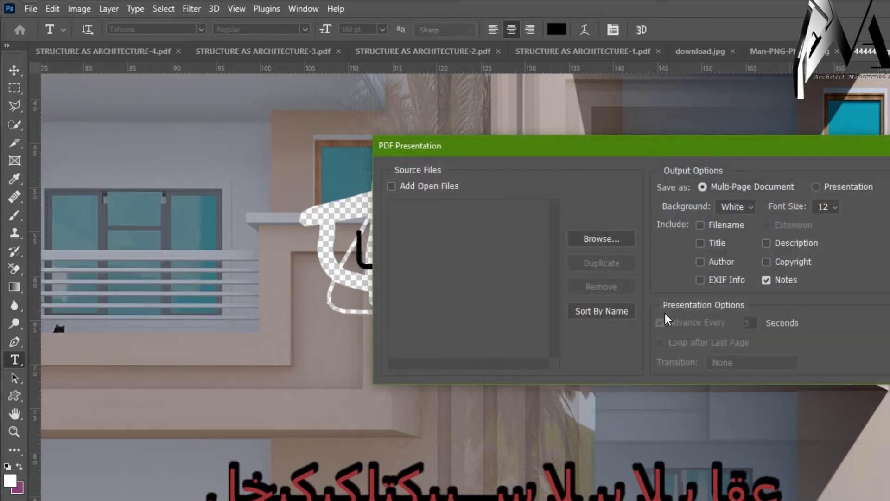
{"action": "left_click", "coordinate": [609, 245]}
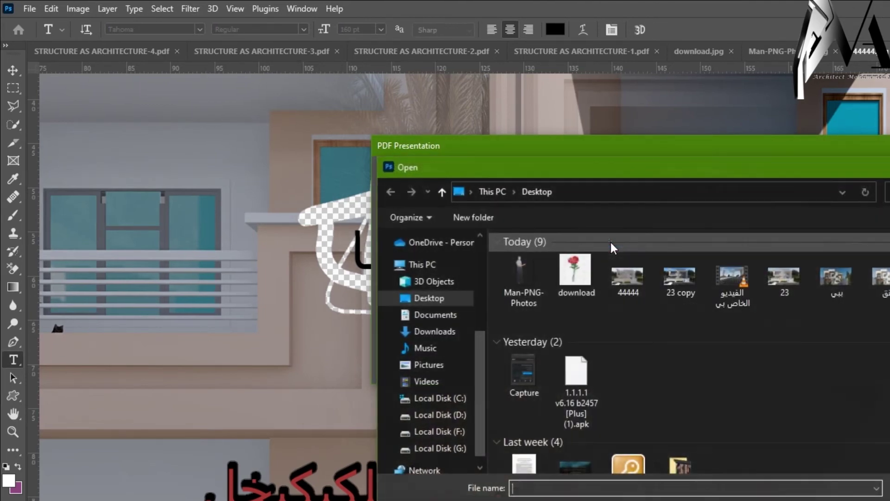
{"action": "left_click", "coordinate": [582, 278]}
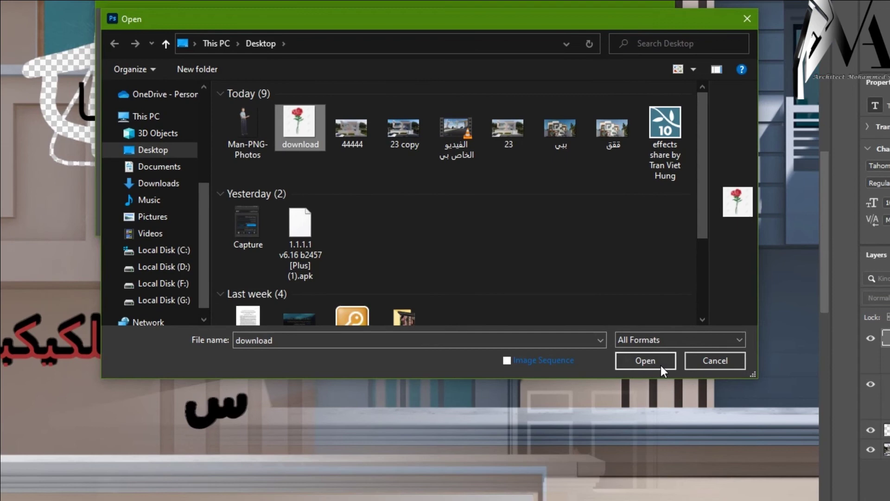
{"action": "left_click", "coordinate": [661, 362]}
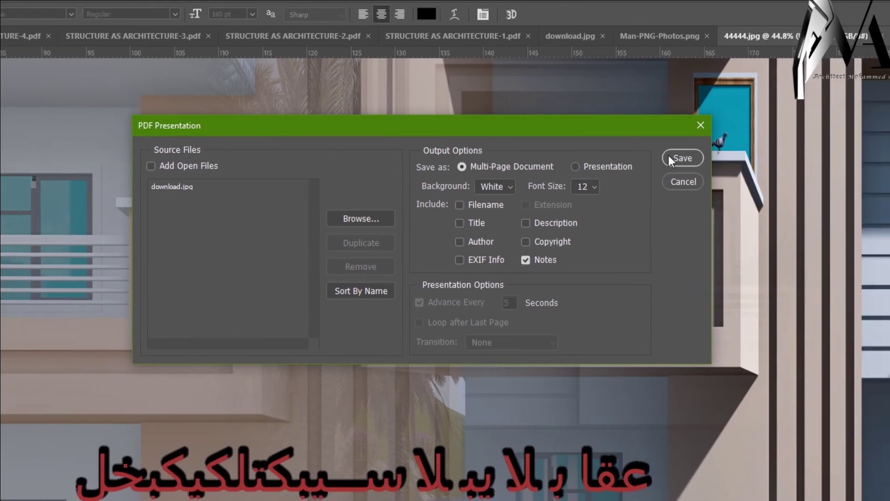
- Save the presentation to the Desktop as a multi-page PDF named Untitled, using the High Quality Print preset
{"action": "left_click", "coordinate": [669, 159]}
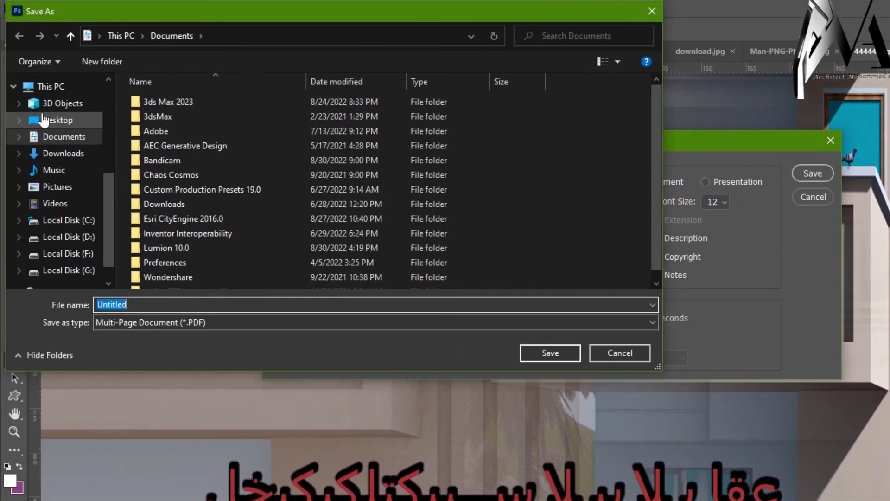
{"action": "left_click", "coordinate": [44, 121]}
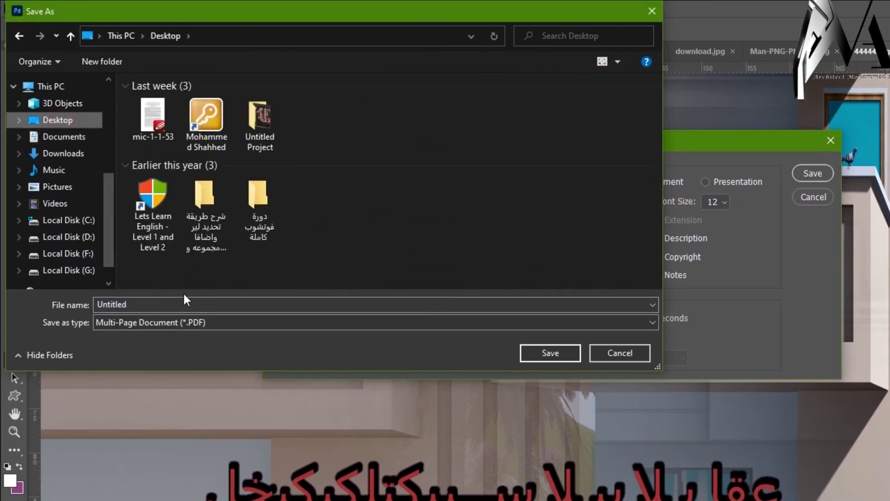
{"action": "left_click", "coordinate": [539, 348]}
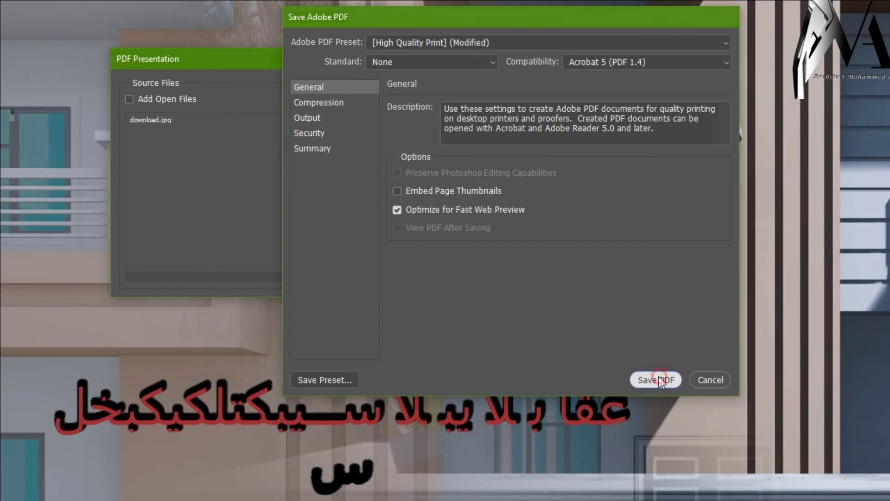
{"action": "left_click", "coordinate": [663, 448]}
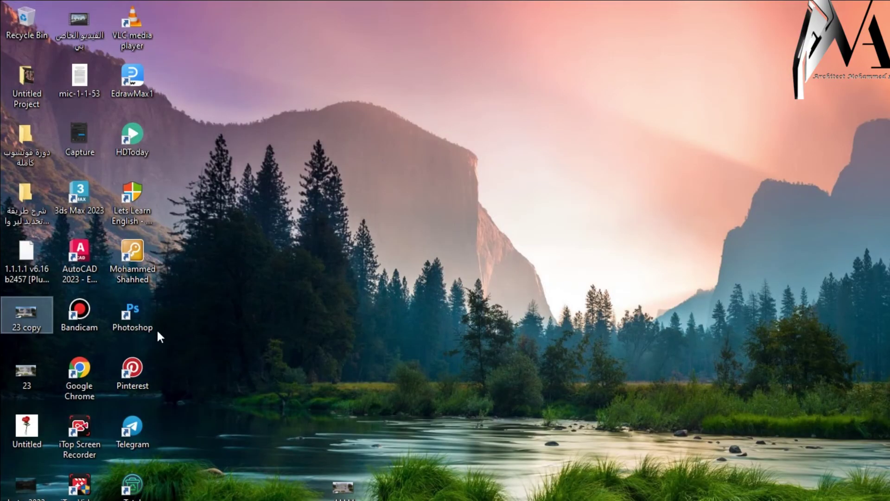
- Sort the Windows desktop icons by date modified and open the Untitled PDF in PDF-XChange Editor to check the rose page
{"action": "right_click", "coordinate": [244, 181]}
{"action": "mouse_move", "coordinate": [290, 207]}
{"action": "left_click", "coordinate": [456, 255]}
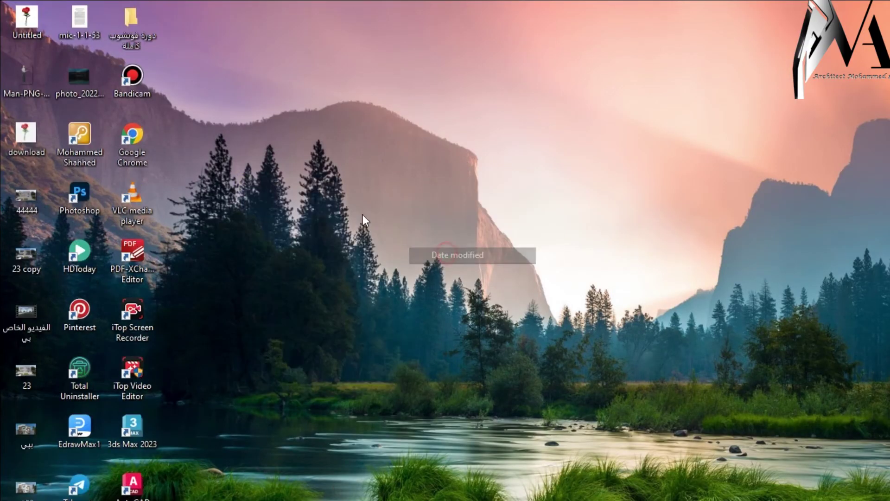
{"action": "left_click", "coordinate": [35, 20]}
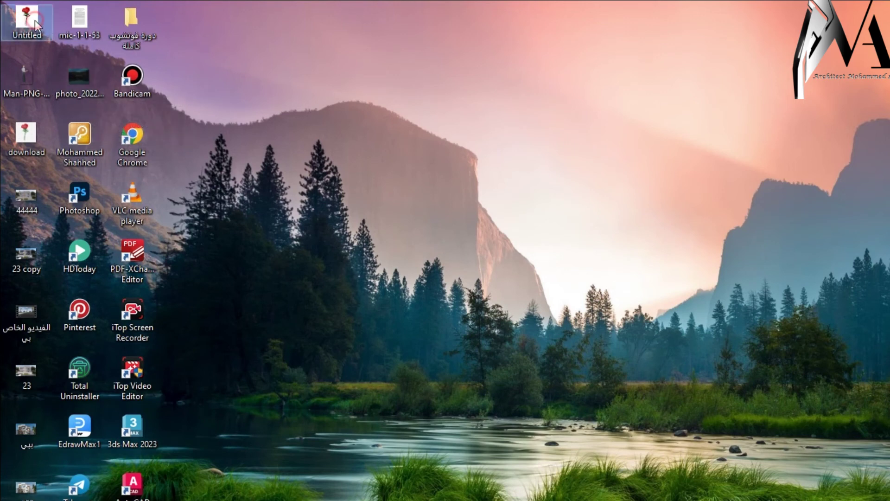
{"action": "double_click", "coordinate": [35, 20]}
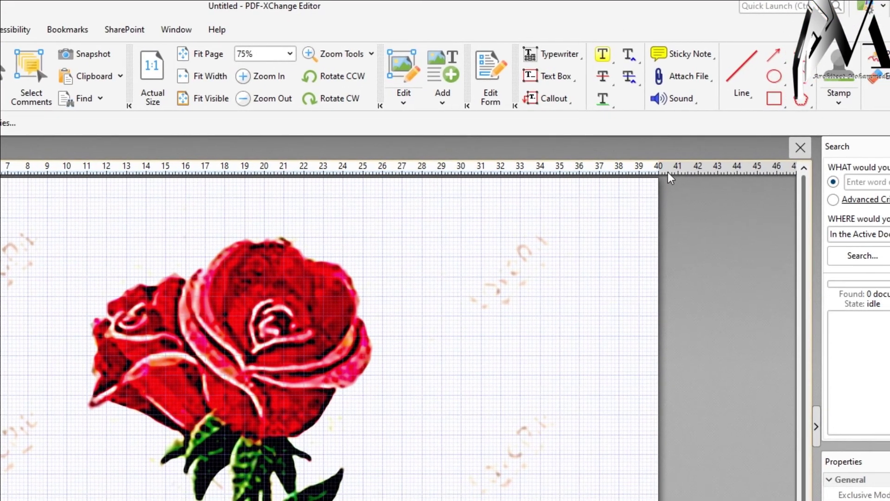
{"action": "left_click_drag", "start_coordinate": [660, 172], "coordinate": [660, 199]}
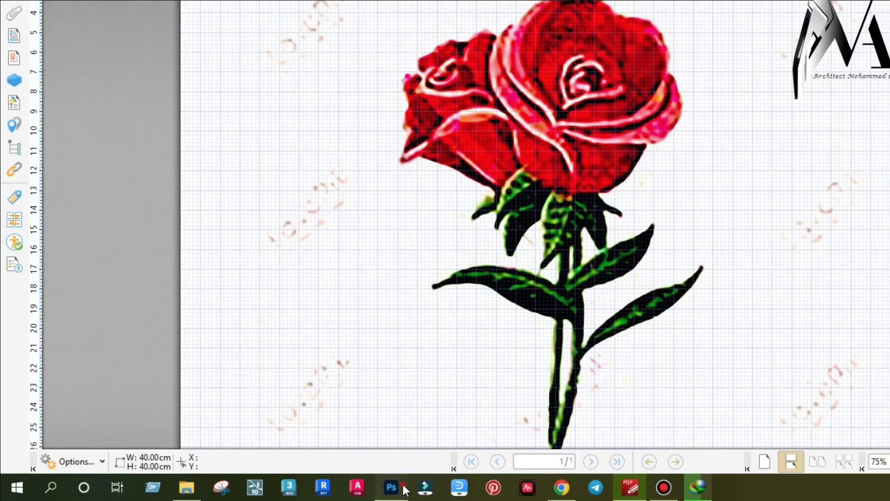
- Switch back to Photoshop and view the villa image with its text at a smaller scale
{"action": "left_click", "coordinate": [403, 486]}
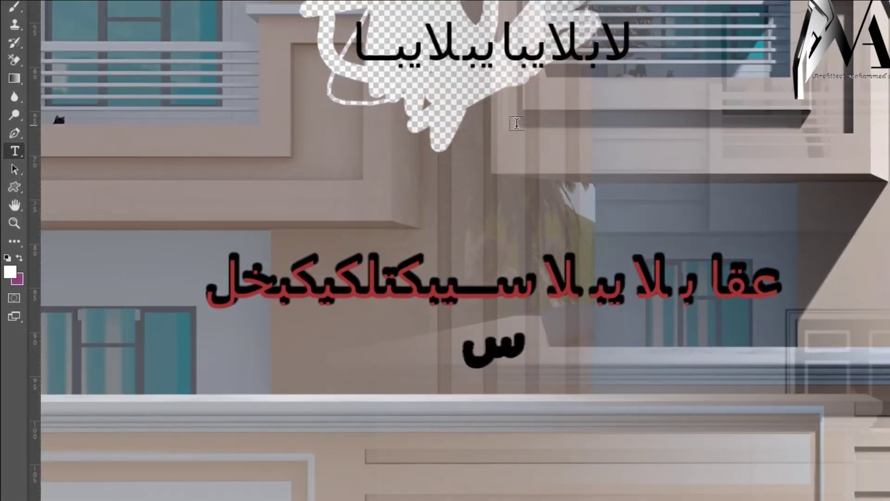
{"action": "scroll", "coordinate": [498, 194], "scroll_direction": "down", "scroll_amount": 2}
{"action": "scroll", "coordinate": [497, 192], "scroll_direction": "down", "scroll_amount": 5}
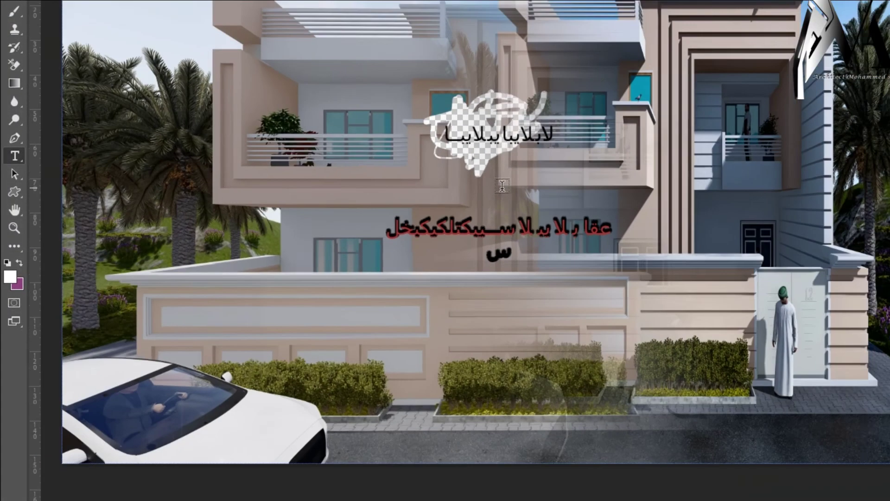
{"action": "scroll", "coordinate": [491, 193], "scroll_direction": "up", "scroll_amount": 2}
{"action": "scroll", "coordinate": [563, 160], "scroll_direction": "down", "scroll_amount": 3}
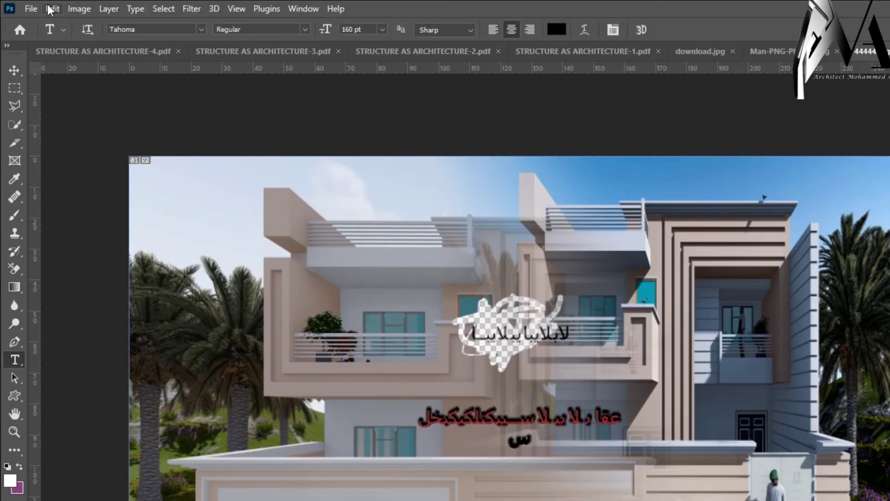
{"action": "left_click", "coordinate": [30, 9]}
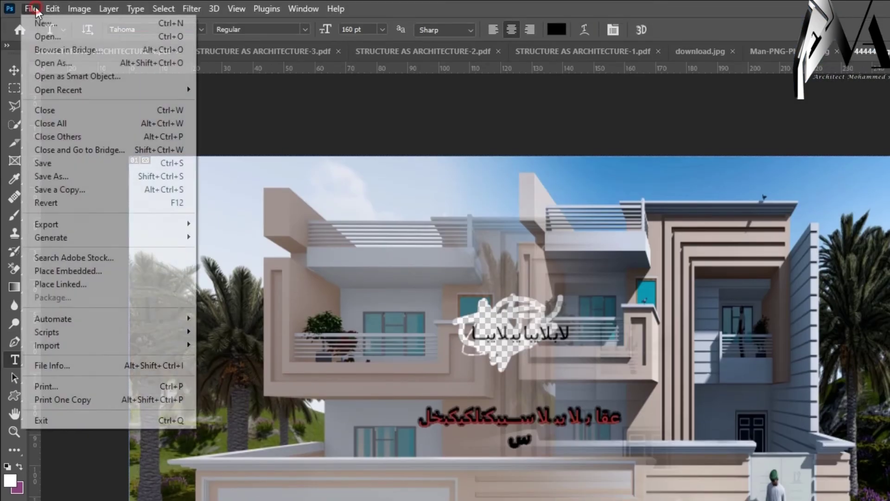
{"action": "left_click", "coordinate": [66, 190]}
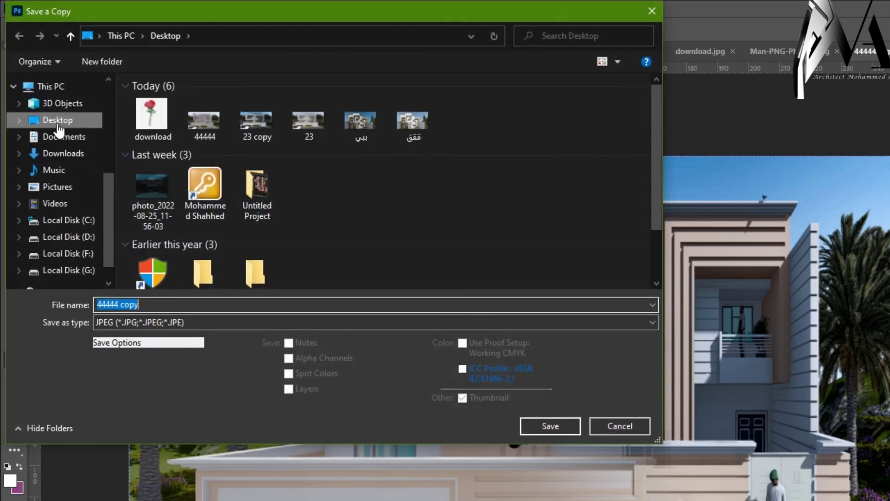
{"action": "left_click", "coordinate": [57, 124]}
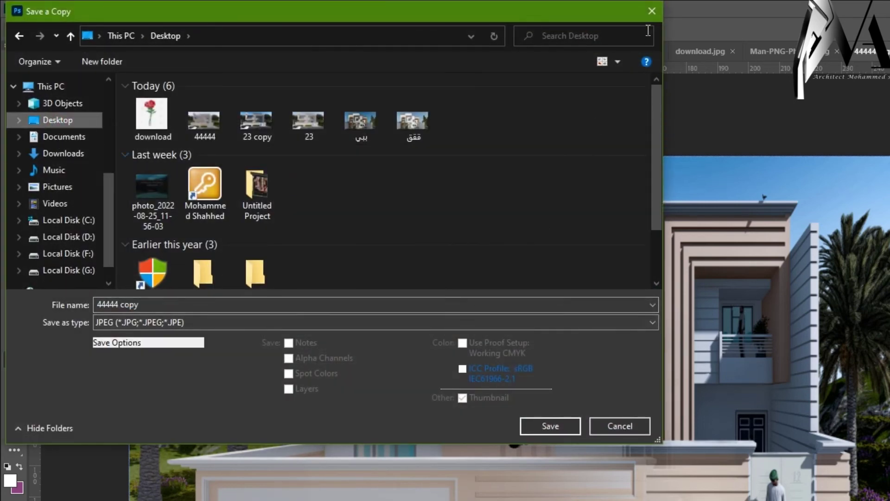
{"action": "left_click", "coordinate": [651, 11]}
- Start a PDF Presentation with all open files added as sources and select 44444.jpg in the source list
{"action": "left_click", "coordinate": [30, 9]}
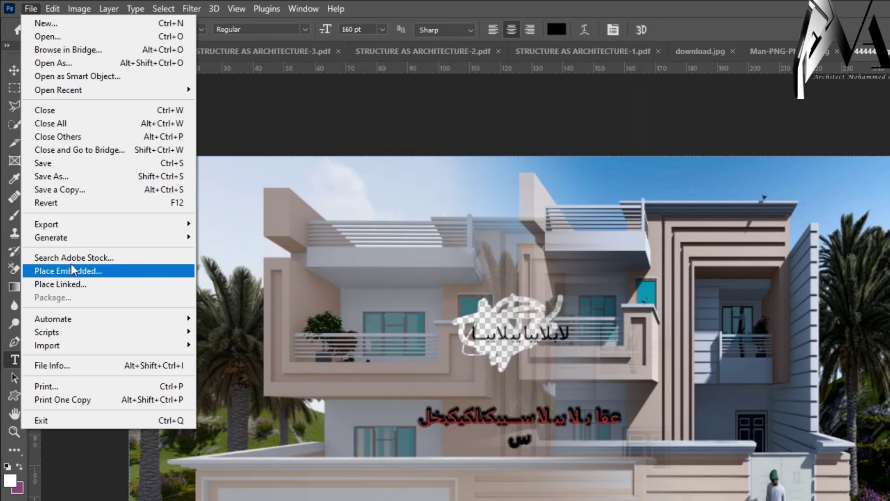
{"action": "mouse_move", "coordinate": [168, 323]}
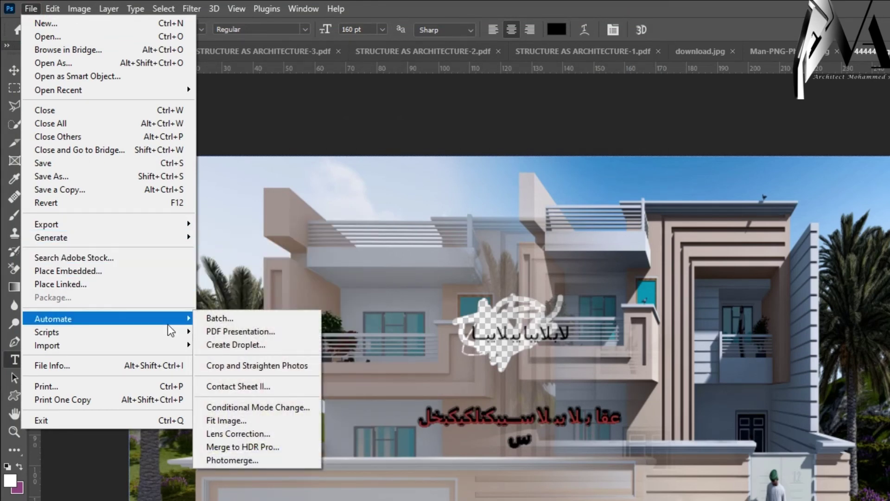
{"action": "left_click", "coordinate": [236, 331]}
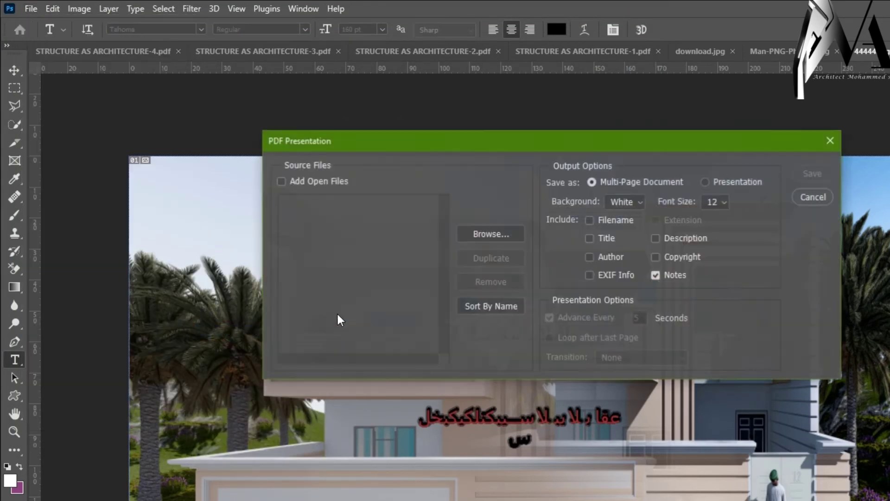
{"action": "left_click", "coordinate": [288, 182]}
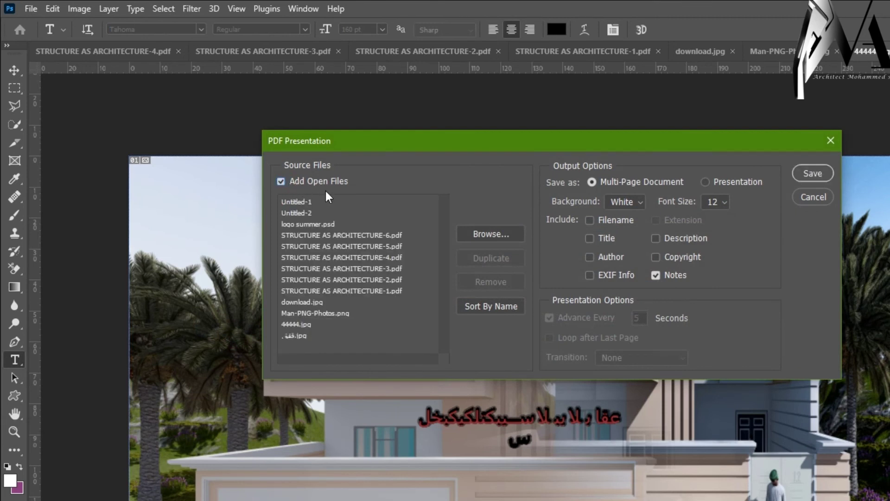
{"action": "left_click_drag", "start_coordinate": [327, 138], "coordinate": [383, 181]}
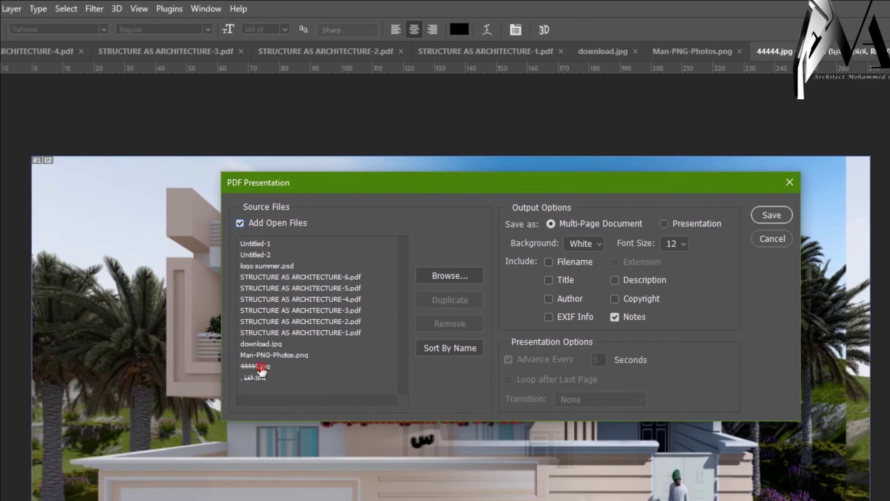
{"action": "left_click", "coordinate": [261, 369]}
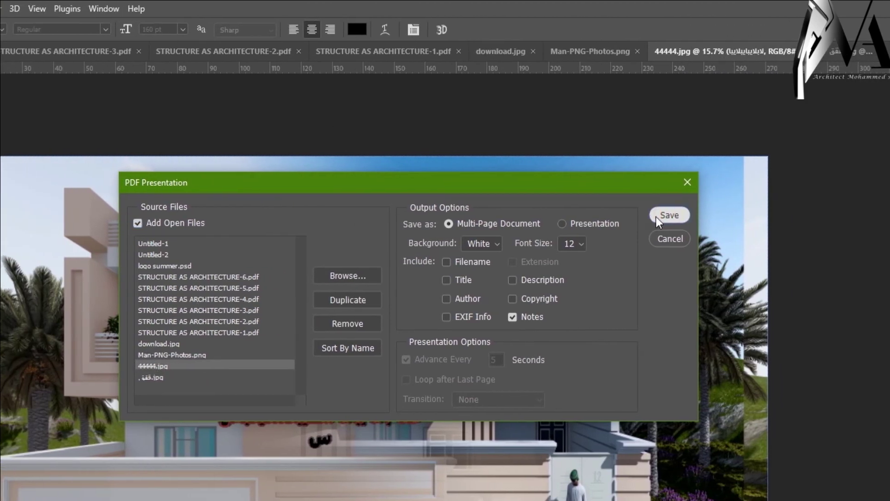
- Try to save the presentation to the Desktop as a multi-page PDF named Untitled, replacing the existing file of that name
{"action": "left_click", "coordinate": [773, 214]}
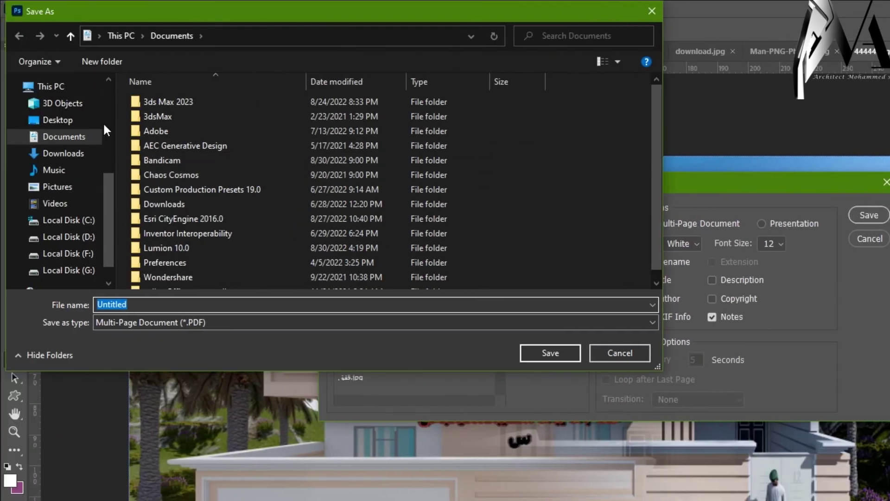
{"action": "left_click", "coordinate": [74, 120]}
{"action": "double_click", "coordinate": [275, 305]}
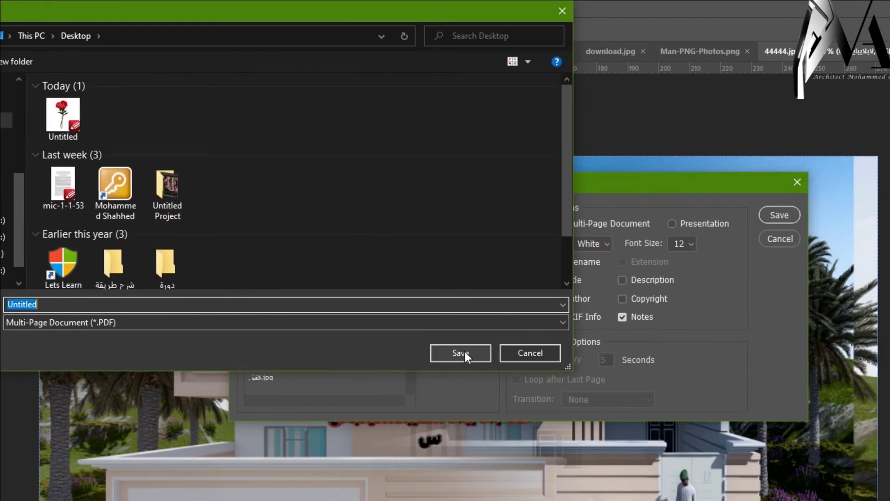
{"action": "left_click", "coordinate": [464, 351]}
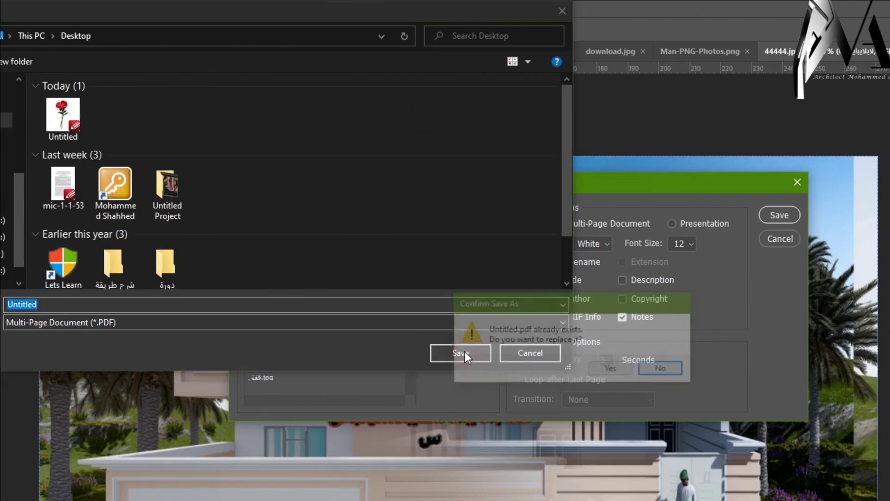
{"action": "left_click", "coordinate": [610, 370]}
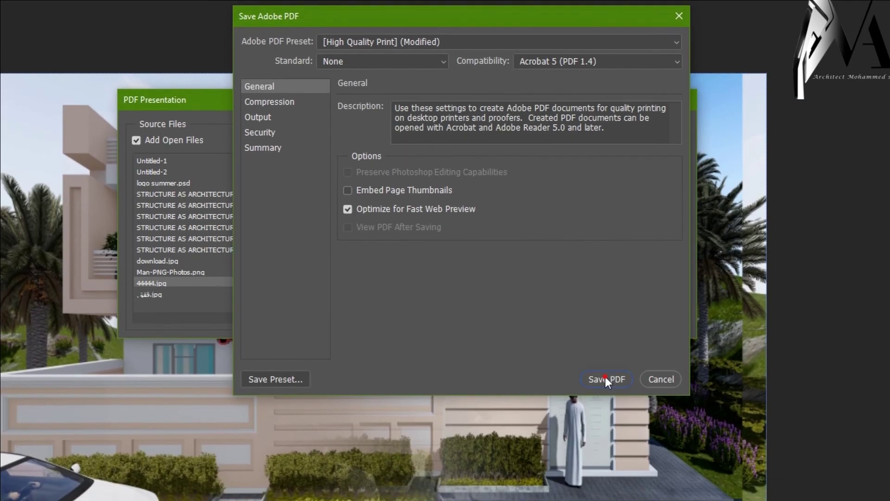
{"action": "left_click", "coordinate": [607, 418]}
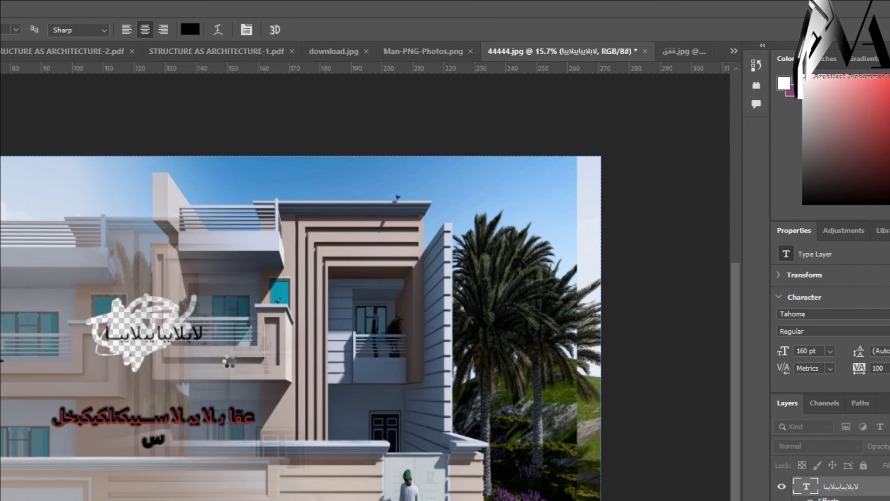
{"action": "left_click", "coordinate": [230, 366]}
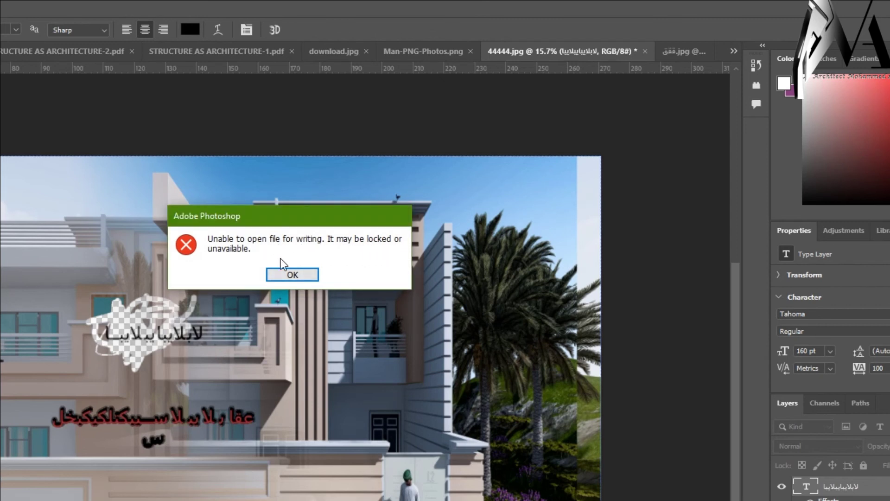
{"action": "left_click", "coordinate": [291, 276]}
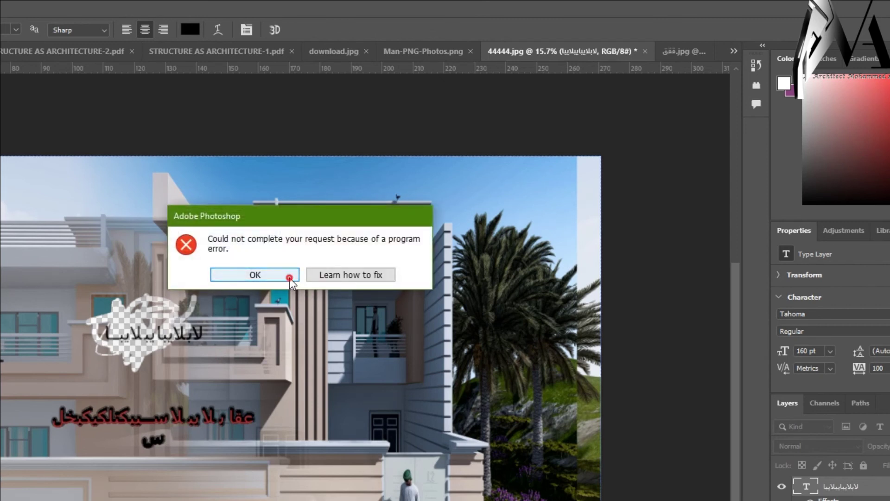
{"action": "left_click", "coordinate": [290, 278]}
{"action": "left_click", "coordinate": [277, 280]}
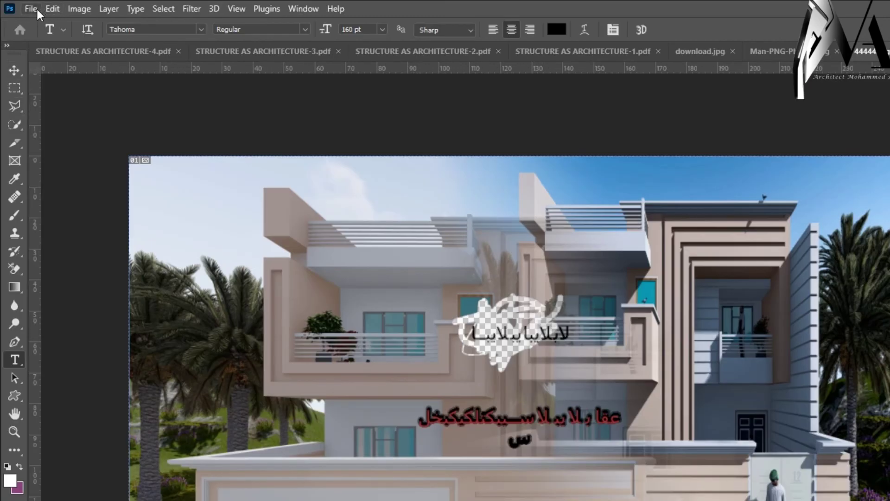
- Save a copy of the villa image to the Desktop as a progressive JPEG under a new Arabic name, at maximum quality 12
{"action": "left_click", "coordinate": [37, 9]}
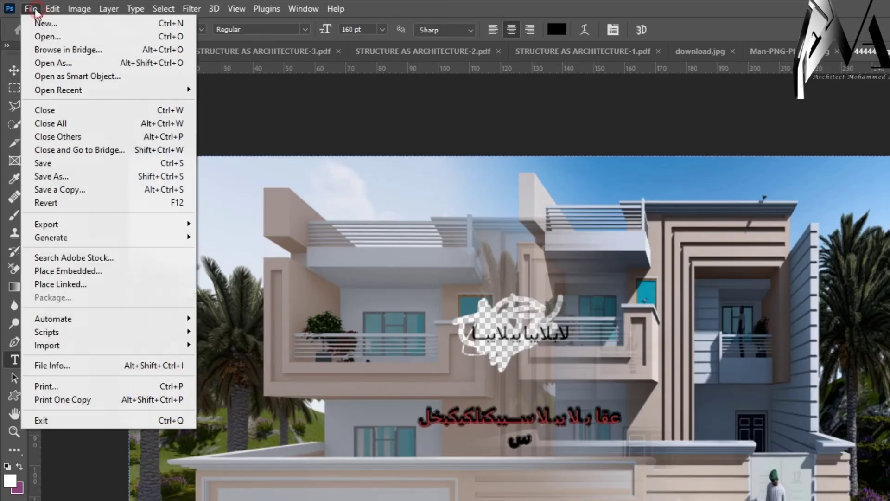
{"action": "mouse_move", "coordinate": [69, 238]}
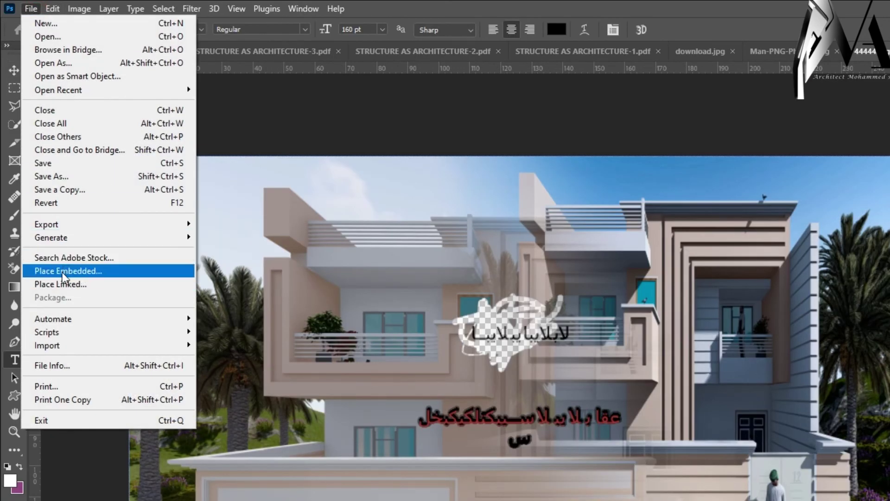
{"action": "left_click", "coordinate": [62, 319]}
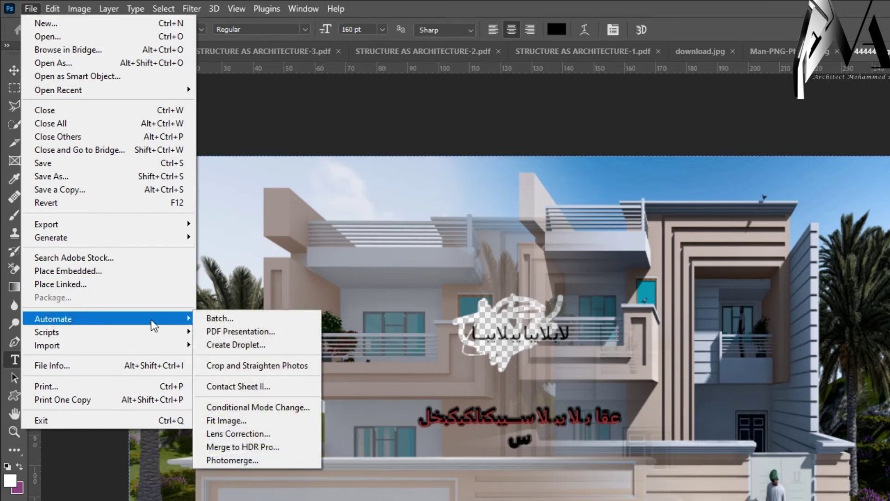
{"action": "left_click", "coordinate": [76, 189]}
{"action": "left_click", "coordinate": [66, 122]}
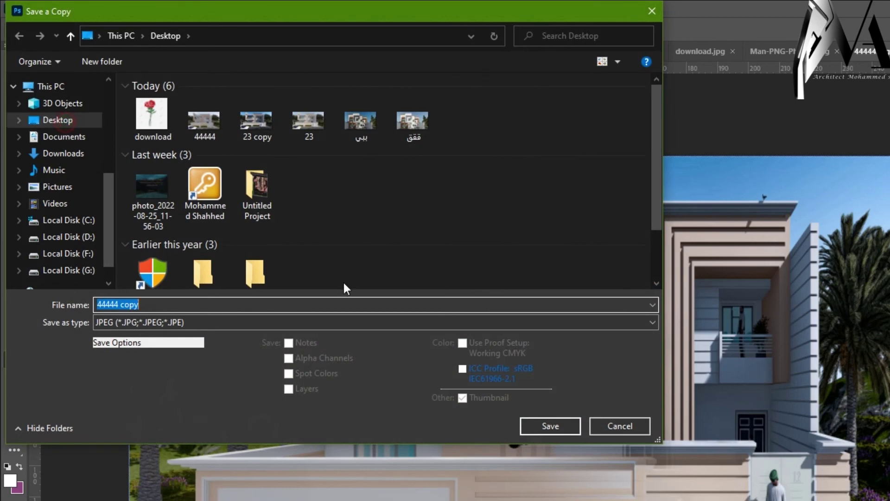
{"action": "type", "text": "بيبيبي"}
{"action": "left_click", "coordinate": [559, 428]}
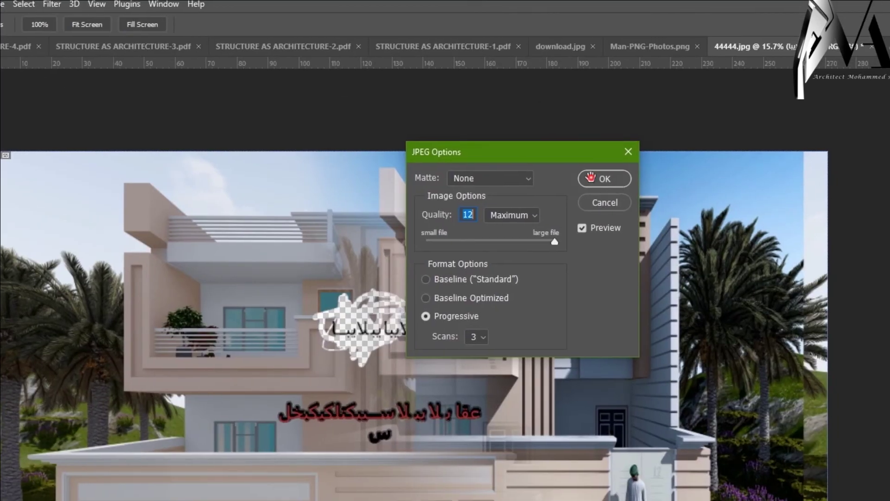
{"action": "left_click", "coordinate": [597, 180]}
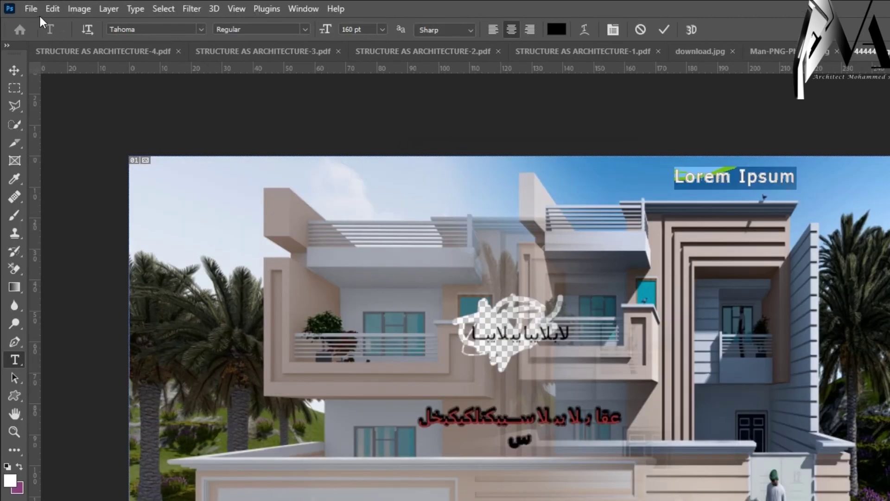
- Leave the Lorem Ipsum text entry and start a PDF Presentation with the new villa JPEG copy from the Desktop as its source file
{"action": "left_click", "coordinate": [31, 8]}
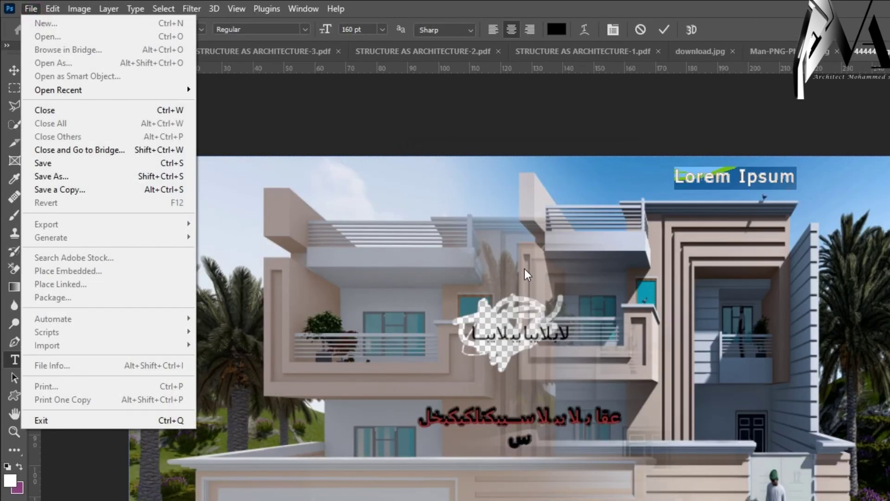
{"action": "left_click", "coordinate": [291, 133]}
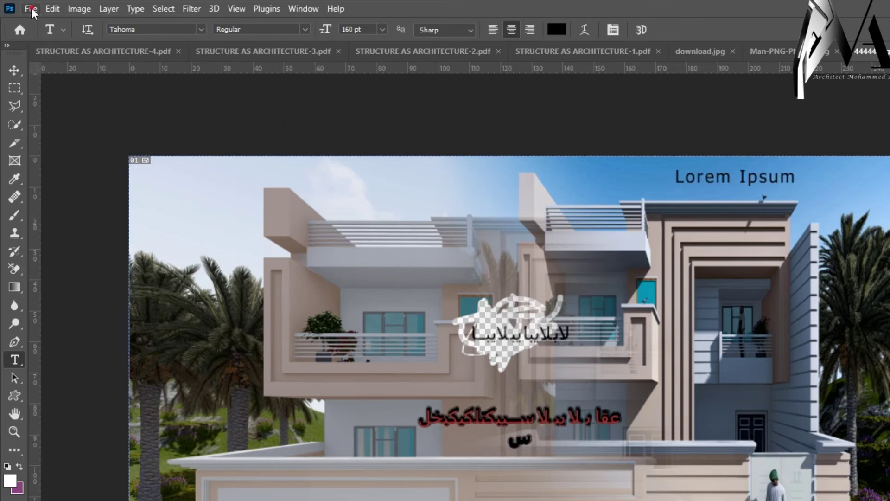
{"action": "left_click", "coordinate": [30, 9]}
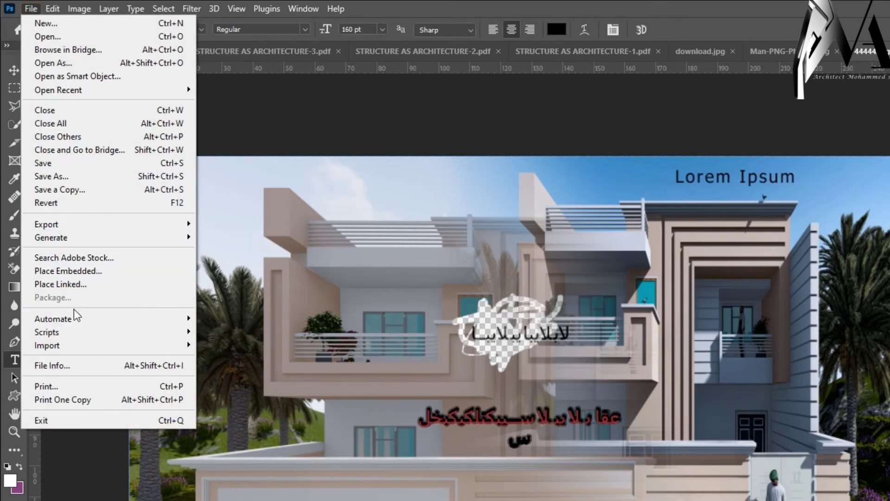
{"action": "mouse_move", "coordinate": [177, 319]}
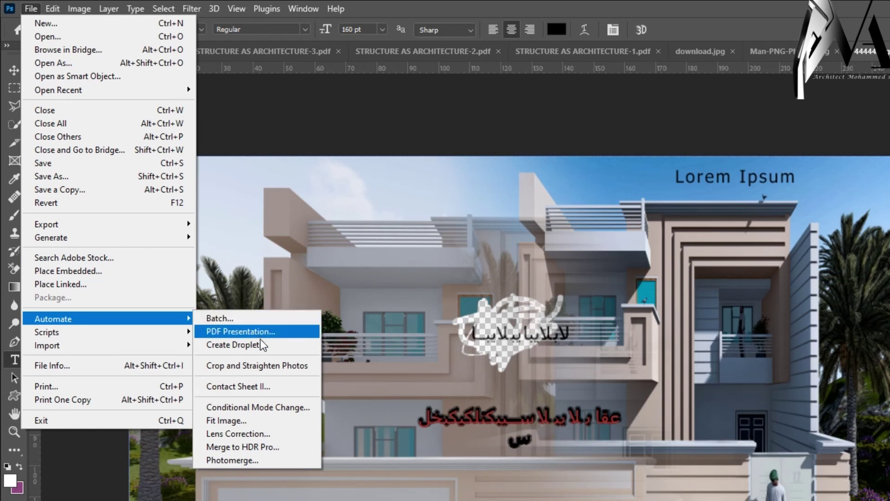
{"action": "left_click", "coordinate": [236, 331]}
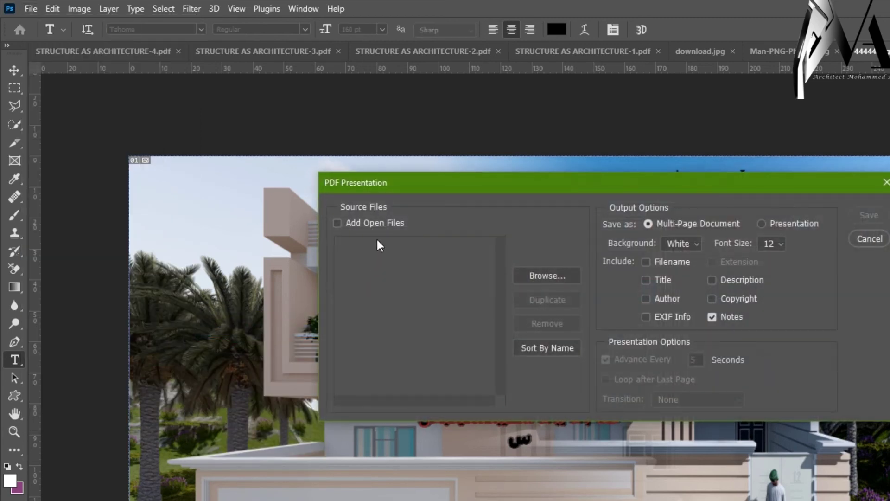
{"action": "left_click", "coordinate": [524, 277]}
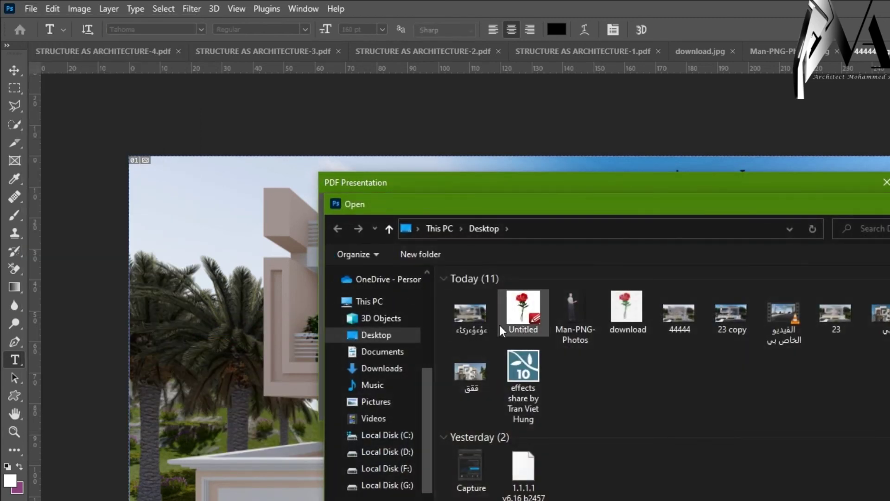
{"action": "left_click", "coordinate": [448, 306]}
{"action": "left_click", "coordinate": [871, 500]}
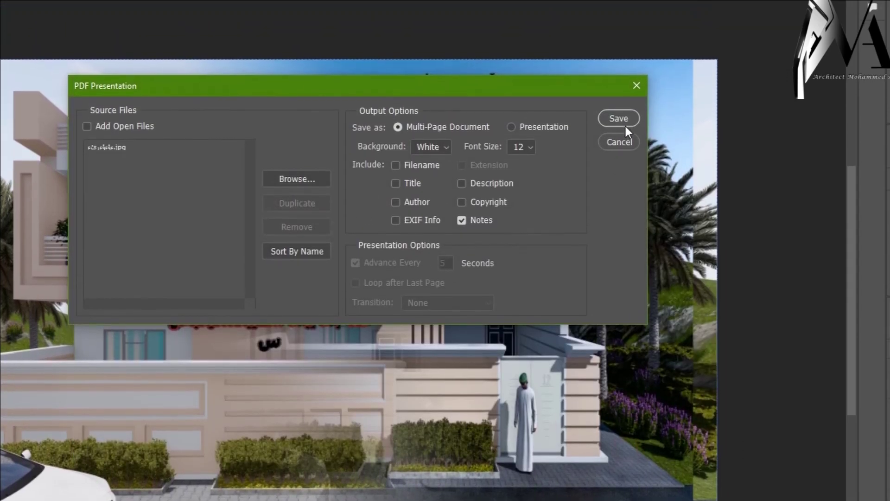
- Try to save the presentation to the Desktop as a multi-page PDF under a new Arabic name, with the modified High Quality Print preset
{"action": "left_click", "coordinate": [620, 64]}
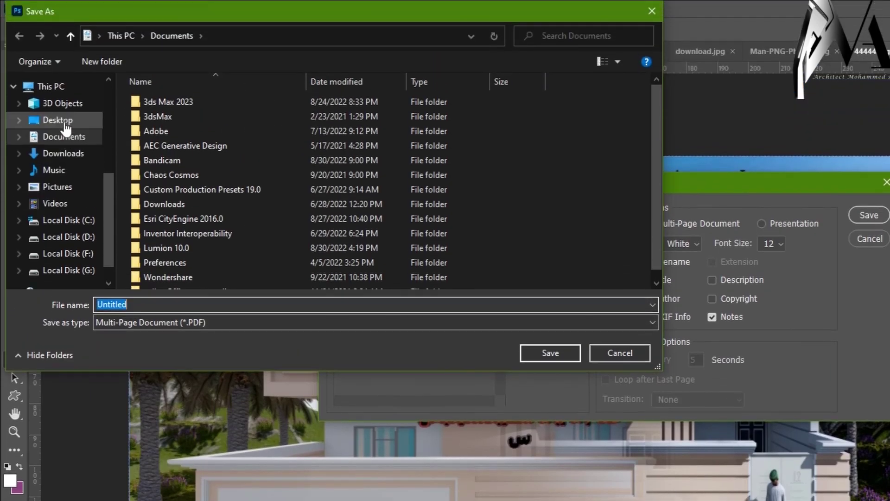
{"action": "left_click", "coordinate": [51, 119]}
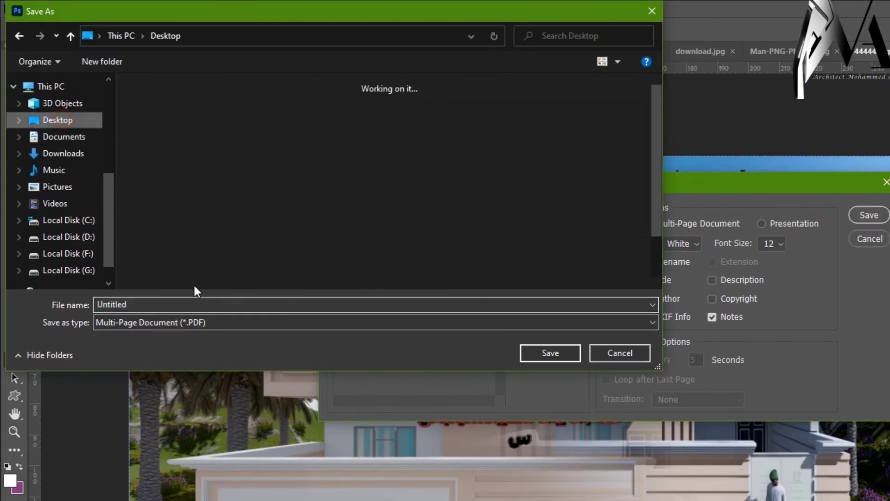
{"action": "double_click", "coordinate": [203, 308]}
{"action": "type", "text": "بيا"}
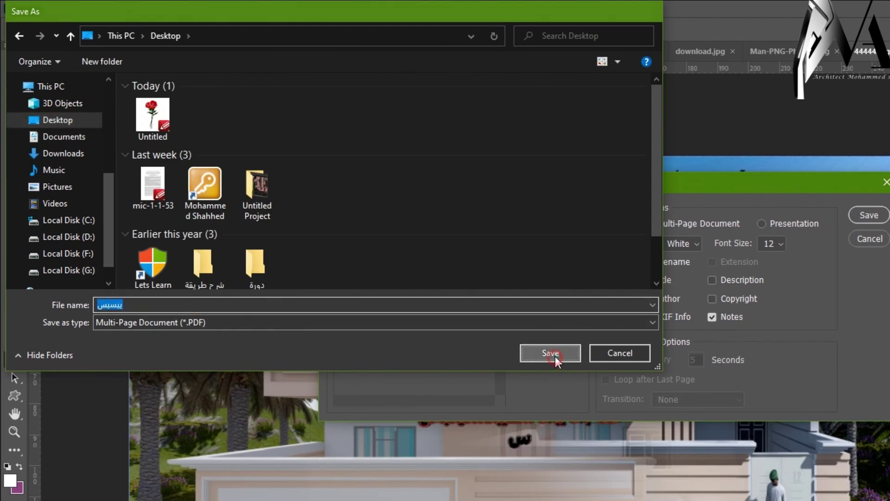
{"action": "left_click", "coordinate": [552, 354]}
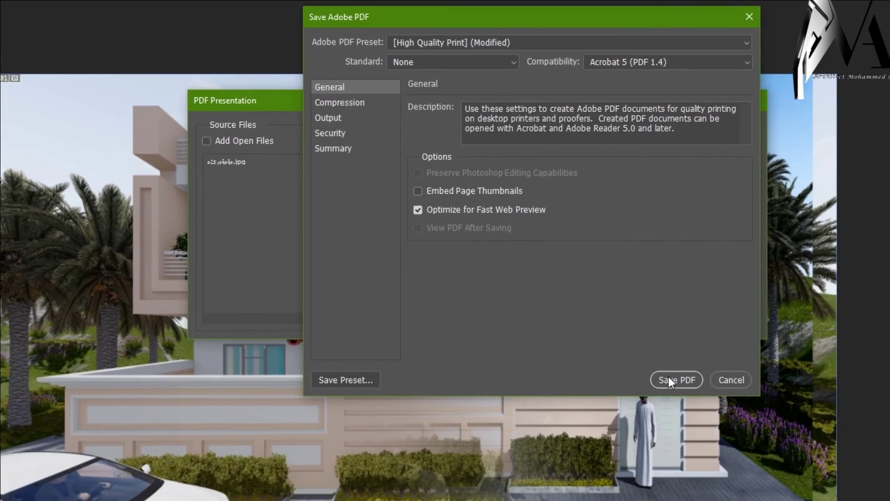
{"action": "left_click", "coordinate": [790, 461]}
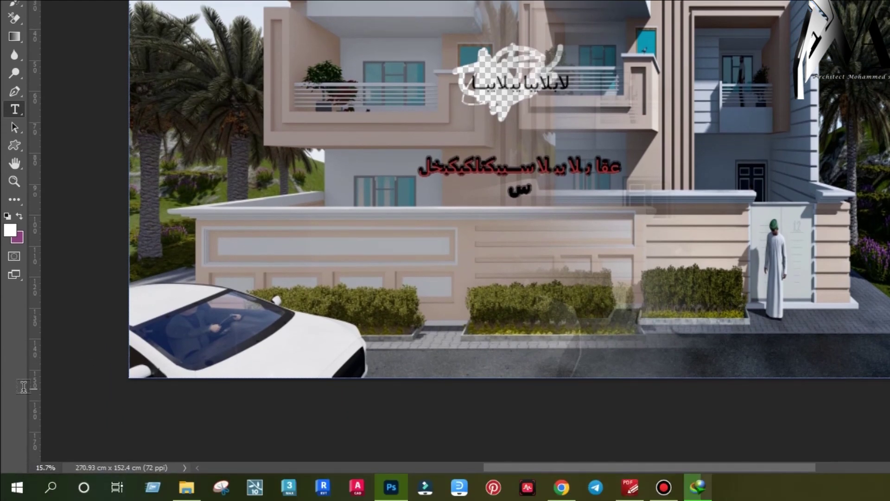
- Switch to the desktop, refresh it and try to open the new PDF in PDF-XChange Editor
{"action": "right_click", "coordinate": [31, 378]}
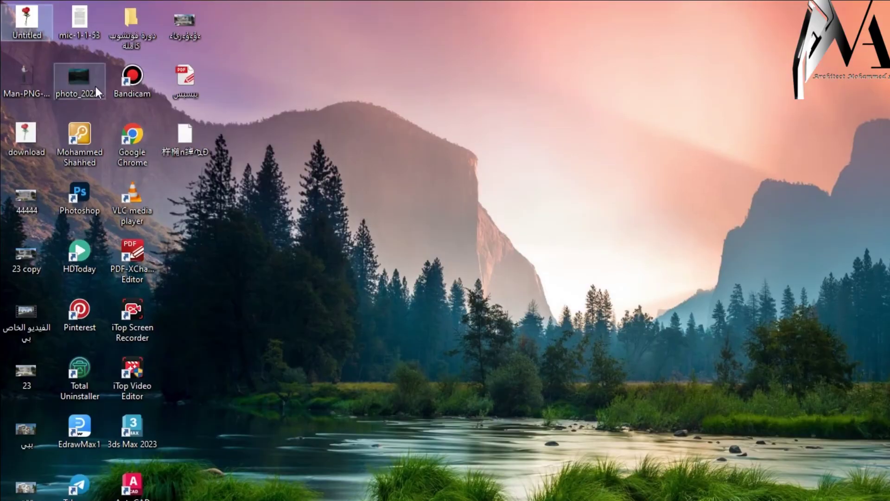
{"action": "right_click", "coordinate": [307, 194]}
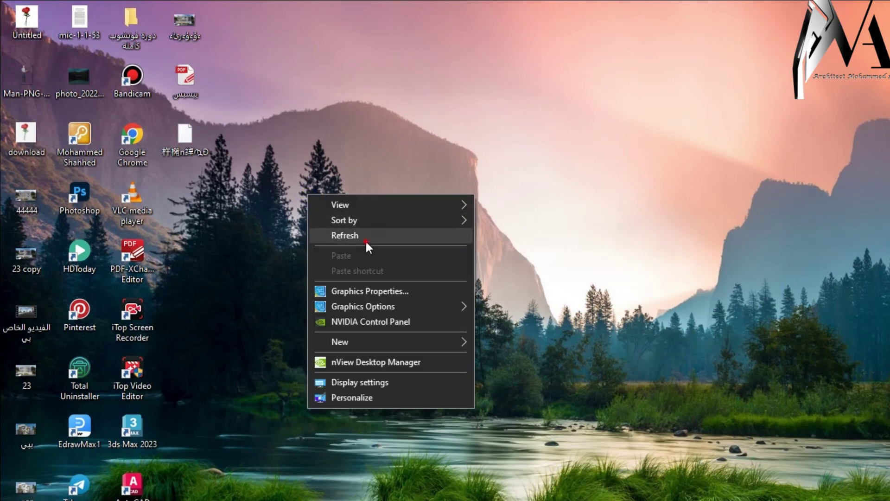
{"action": "left_click", "coordinate": [366, 240]}
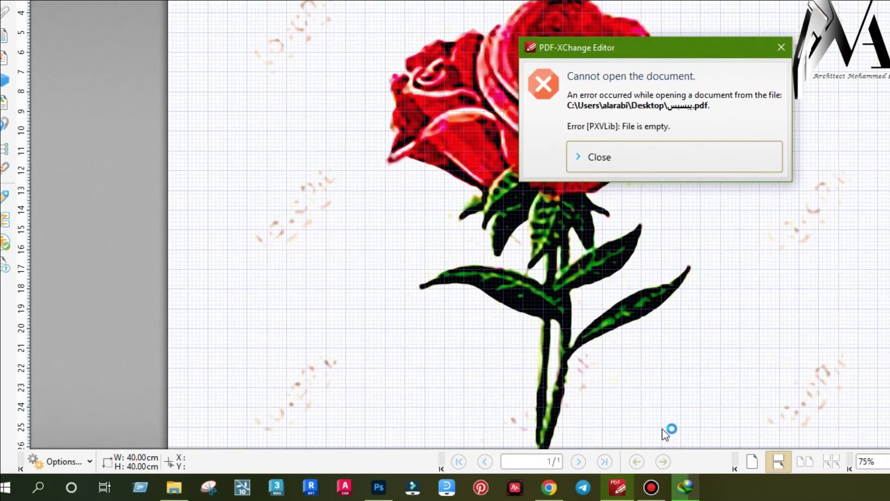
{"action": "left_click", "coordinate": [652, 153]}
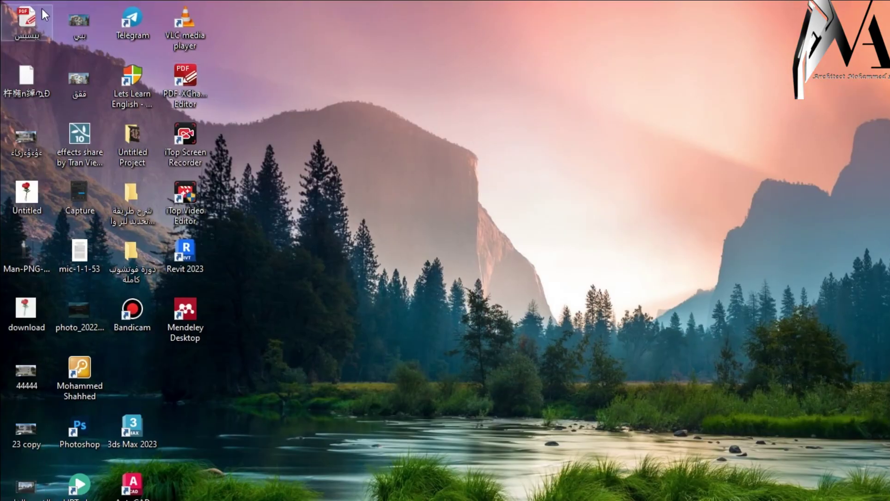
{"action": "double_click", "coordinate": [41, 11]}
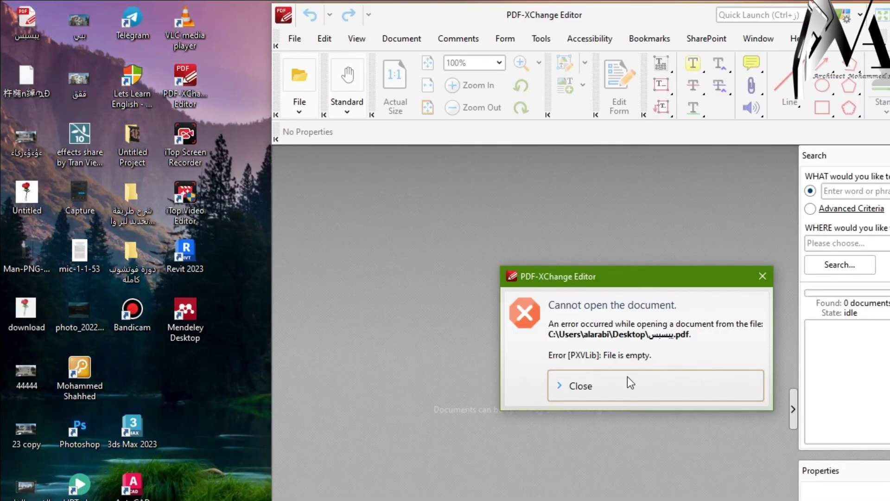
{"action": "left_click", "coordinate": [627, 384]}
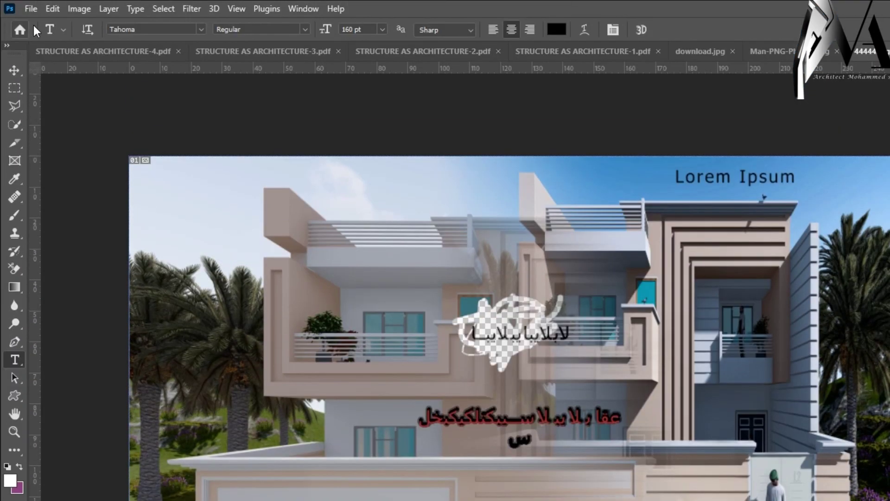
- Back in Photoshop, start a new PDF Presentation with the Arabic-named villa JPEG copy from the Desktop as its source file
{"action": "left_click", "coordinate": [32, 9]}
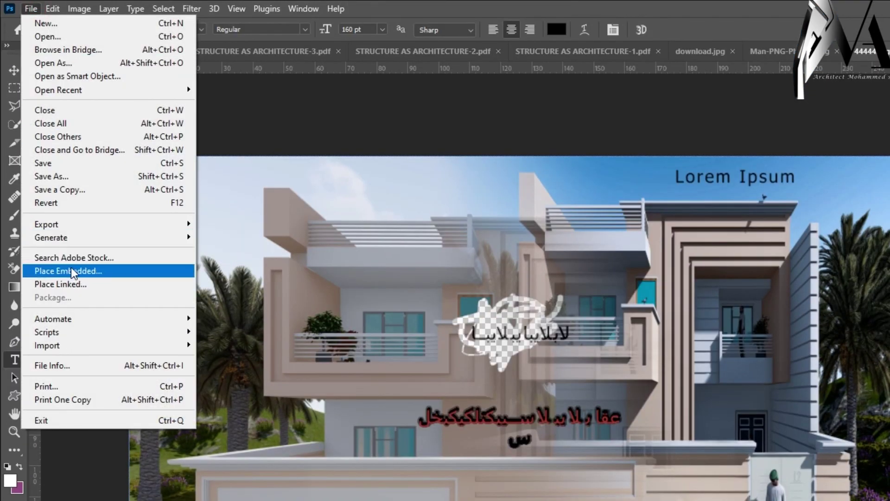
{"action": "mouse_move", "coordinate": [138, 321]}
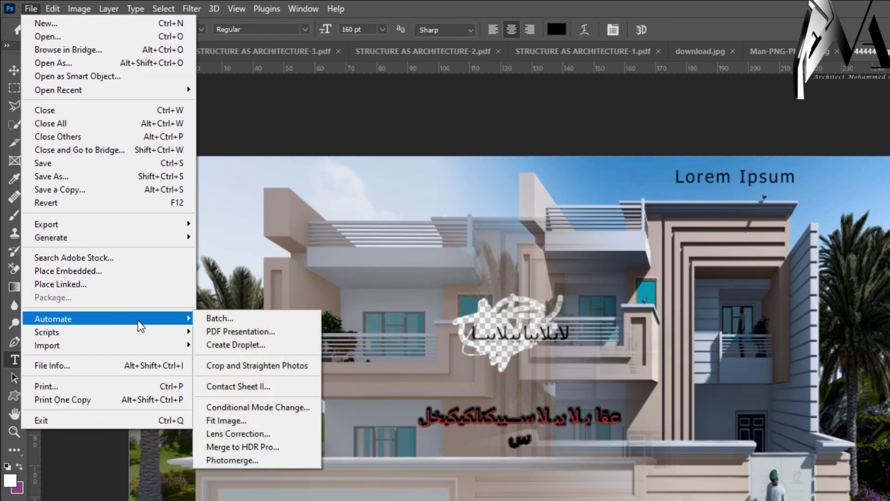
{"action": "left_click", "coordinate": [221, 330]}
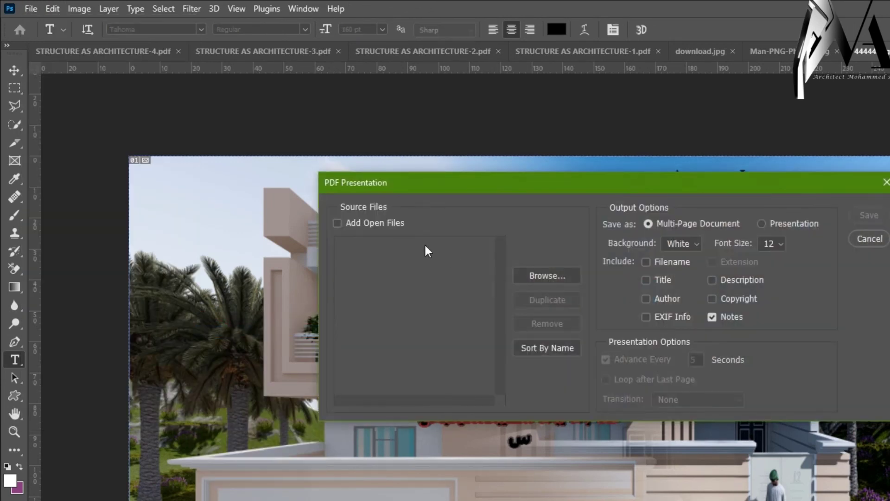
{"action": "left_click", "coordinate": [534, 274]}
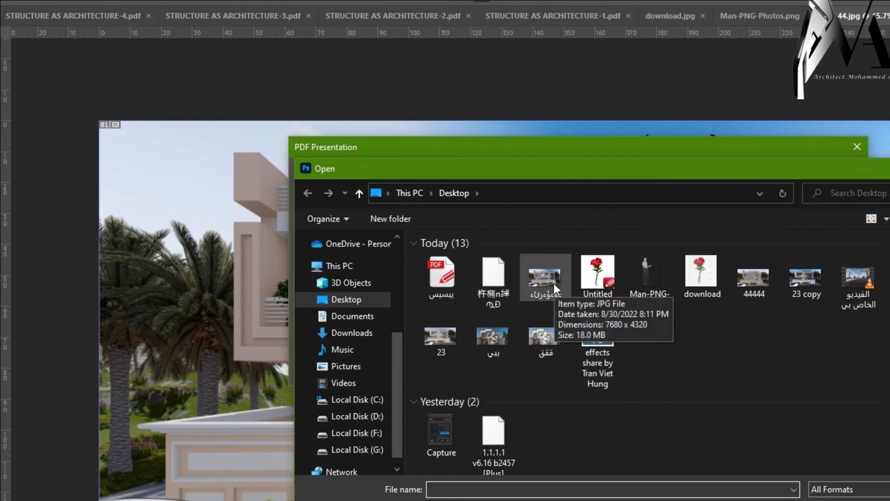
{"action": "left_click", "coordinate": [554, 284]}
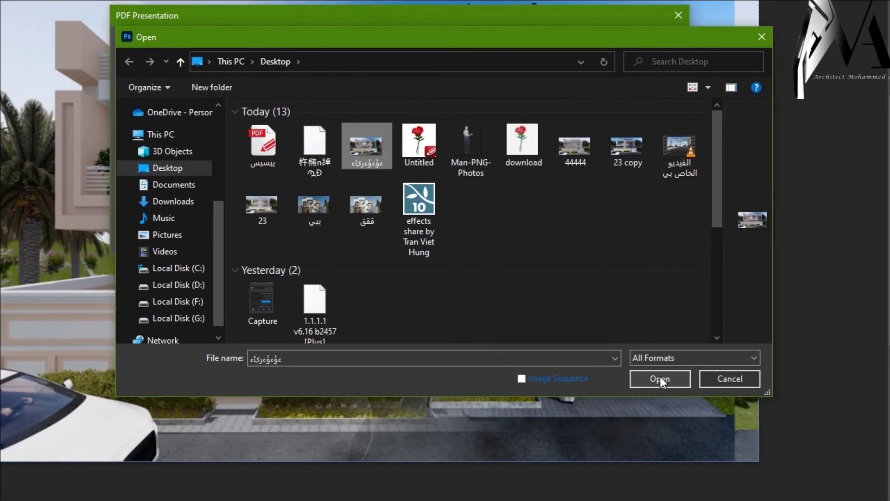
{"action": "left_click", "coordinate": [661, 408]}
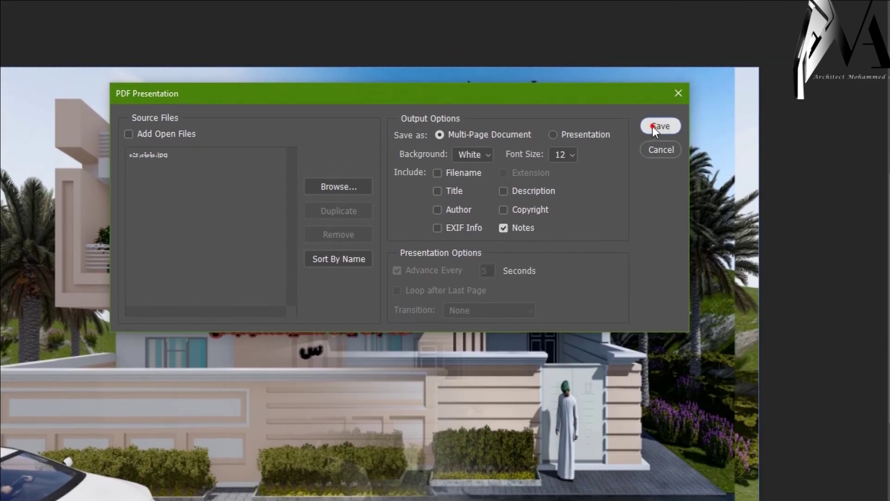
- Set the presentation to save on the Desktop as a multi-page document under a different Arabic file name
{"action": "left_click", "coordinate": [654, 48]}
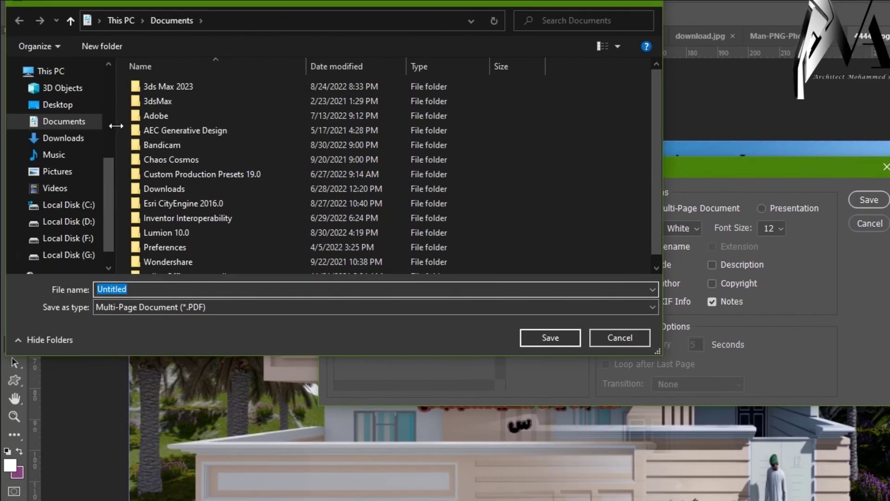
{"action": "left_click", "coordinate": [57, 120]}
{"action": "left_click", "coordinate": [194, 304]}
{"action": "type", "text": "يبيسيس"}
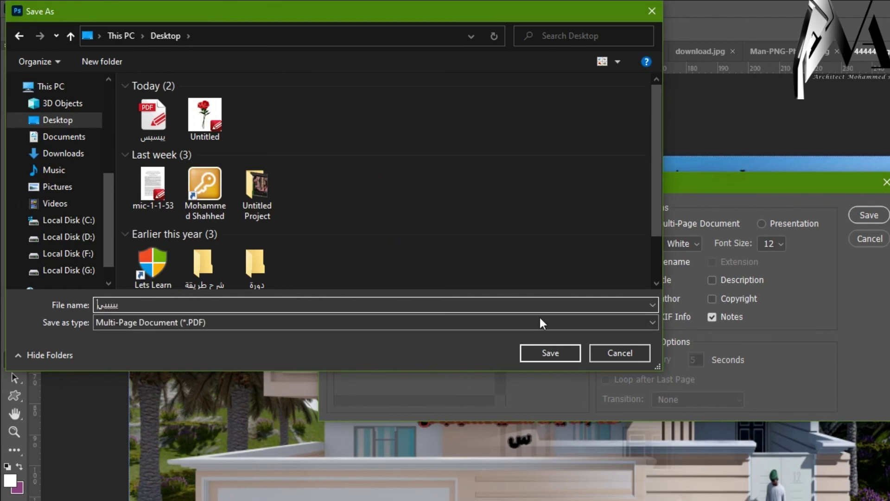
{"action": "left_click", "coordinate": [550, 353]}
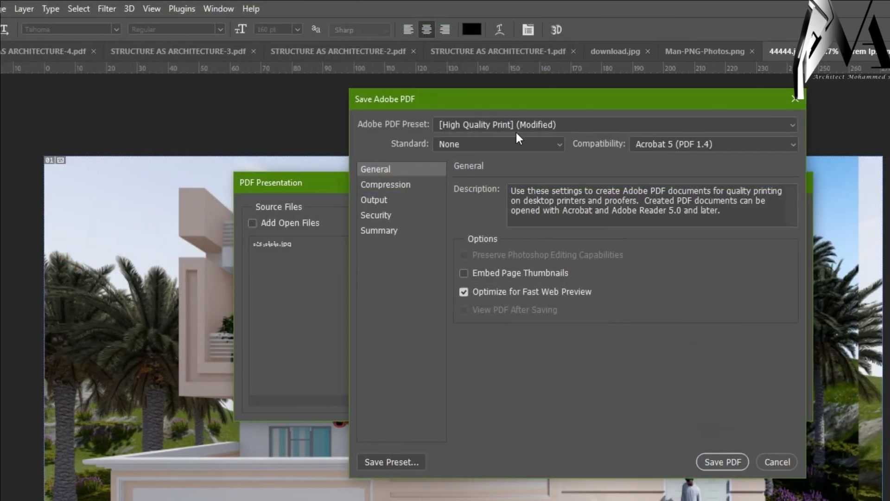
- Write the PDF with the modified High Quality Print preset
{"action": "left_click", "coordinate": [516, 129]}
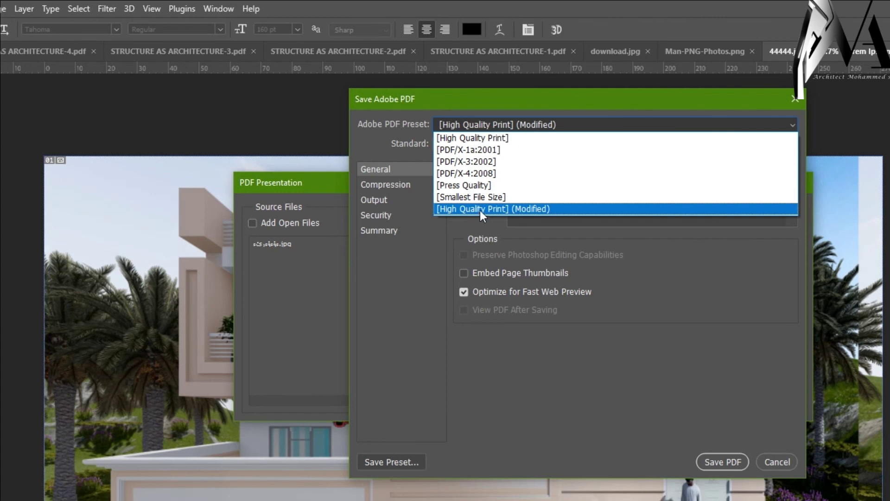
{"action": "left_click", "coordinate": [484, 139]}
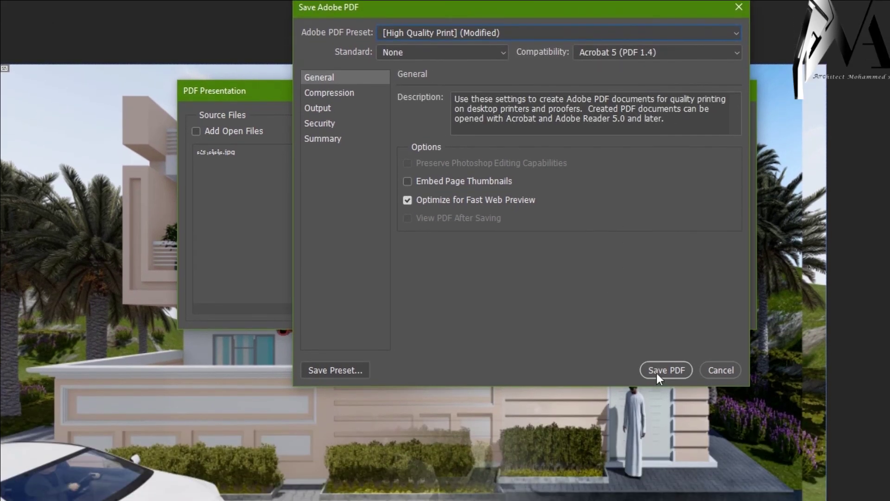
{"action": "left_click", "coordinate": [656, 460]}
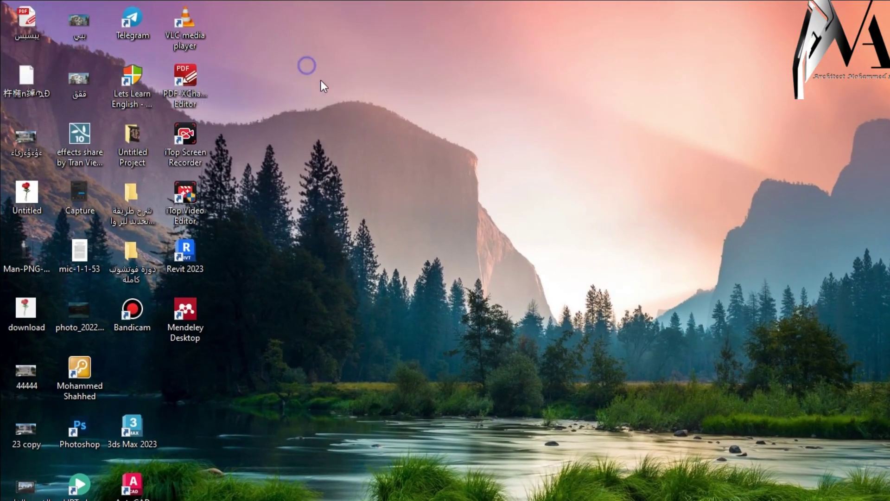
- Refresh the desktop, open the newly saved villa PDF in a maximized PDF-XChange Editor window and inspect its page
{"action": "right_click", "coordinate": [306, 65]}
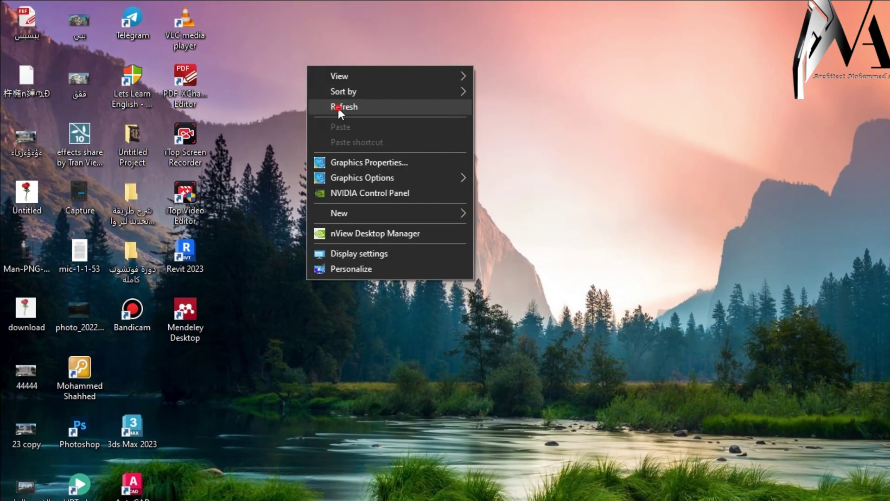
{"action": "left_click", "coordinate": [338, 108]}
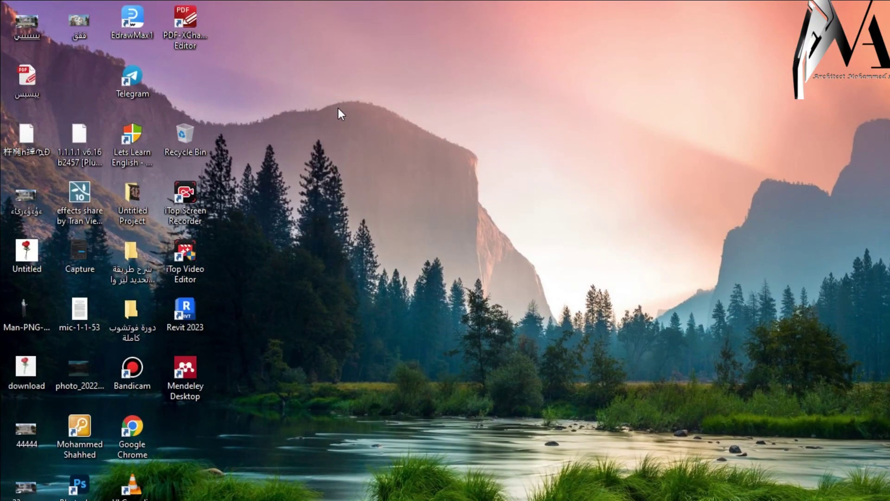
{"action": "double_click", "coordinate": [36, 20]}
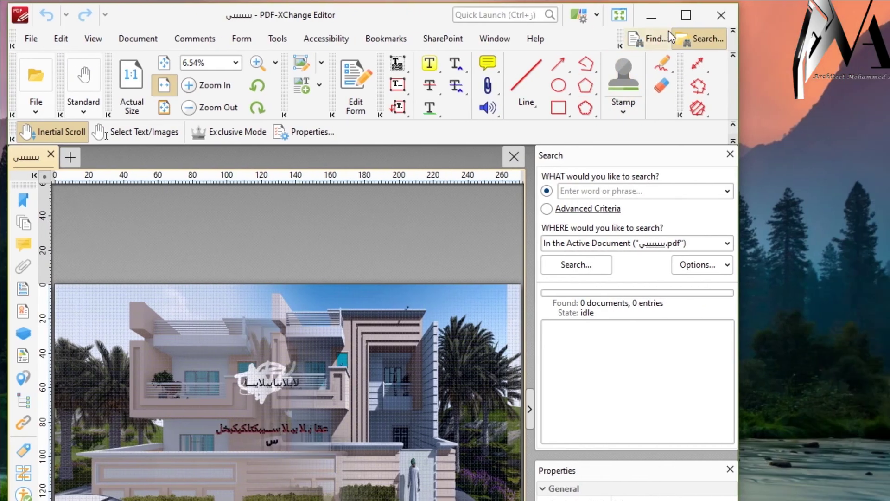
{"action": "double_click", "coordinate": [668, 23]}
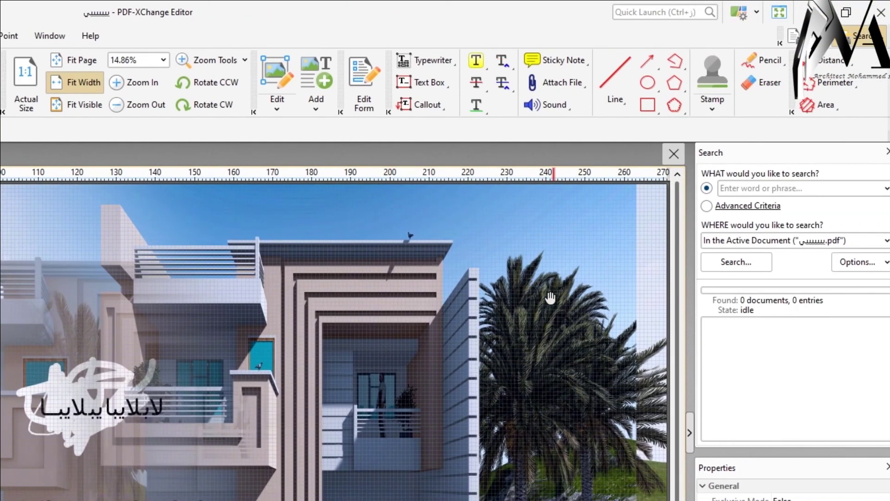
{"action": "scroll", "coordinate": [545, 359], "scroll_direction": "down", "scroll_amount": 3}
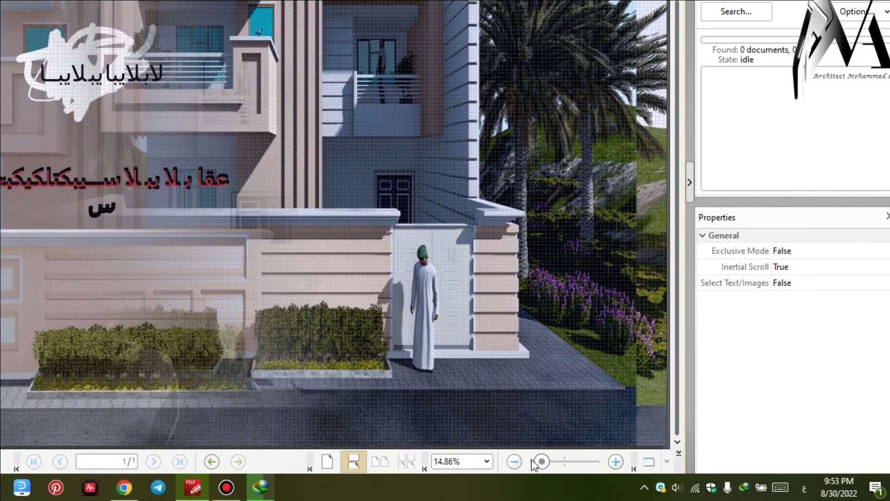
{"action": "left_click_drag", "start_coordinate": [536, 460], "coordinate": [530, 462]}
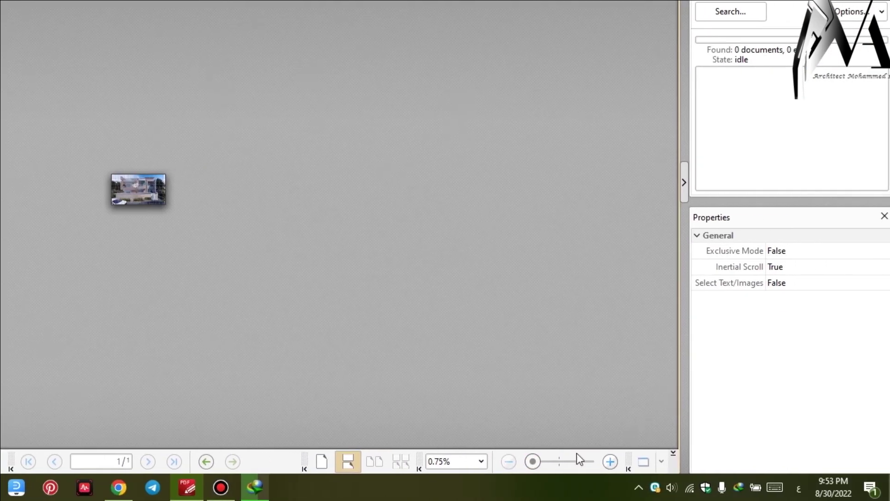
{"action": "left_click", "coordinate": [610, 461]}
{"action": "left_click", "coordinate": [610, 462]}
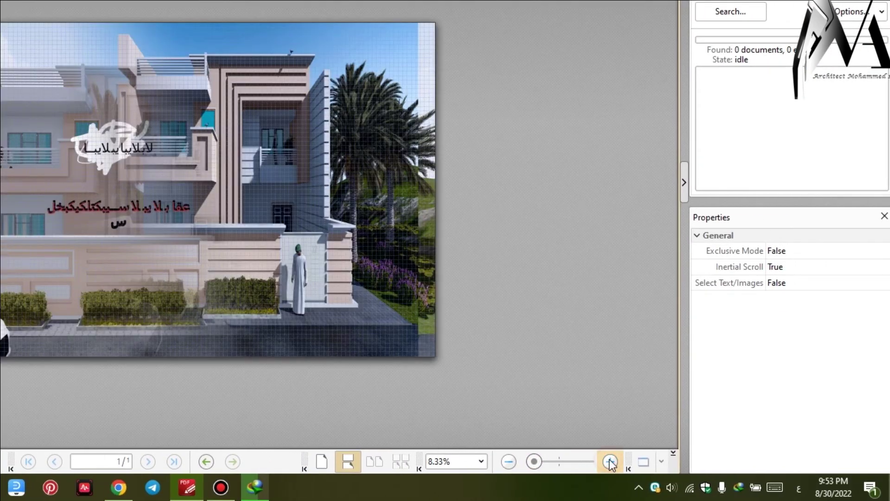